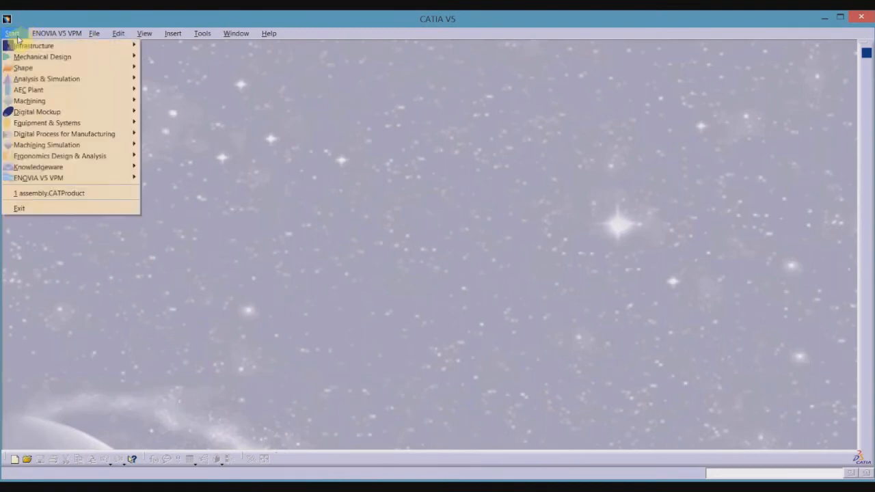
Step: Create a new mechanical design part named body
mouse_move(48, 56)
click(171, 55)
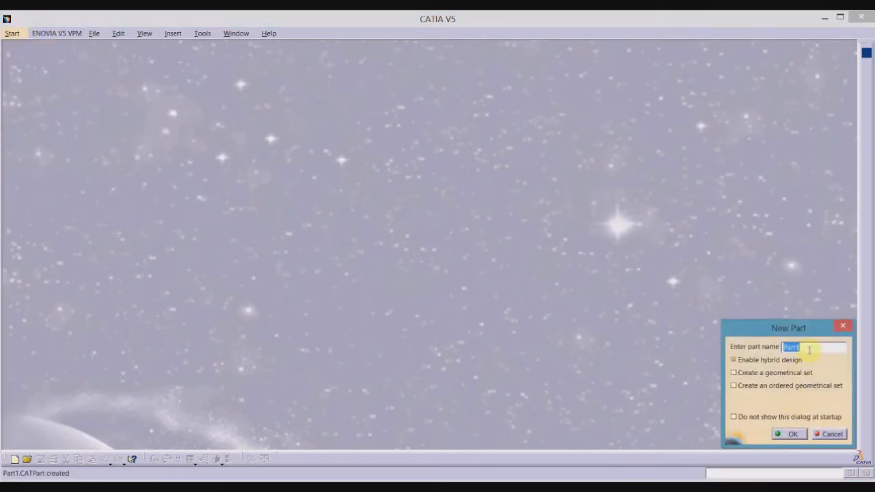
text(body)
key(Return)
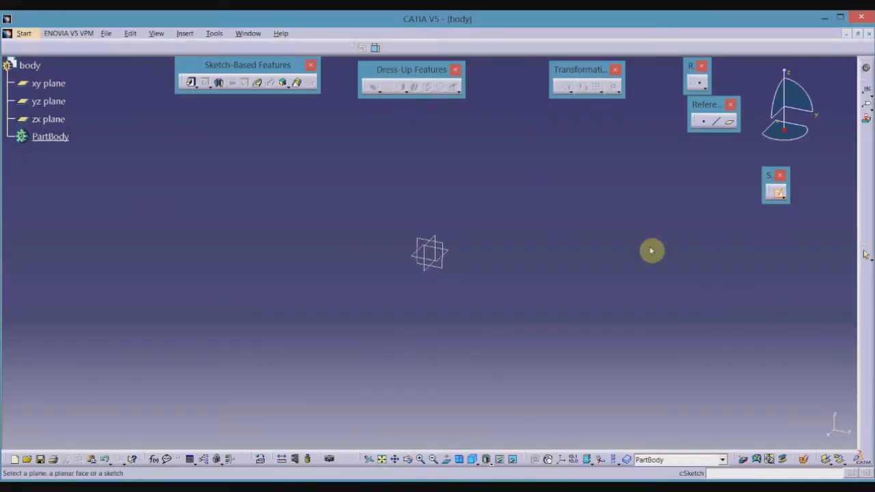
Step: Open a sketch on the xy plane and draw a circle of about 38 mm radius centred on the origin
click(452, 255)
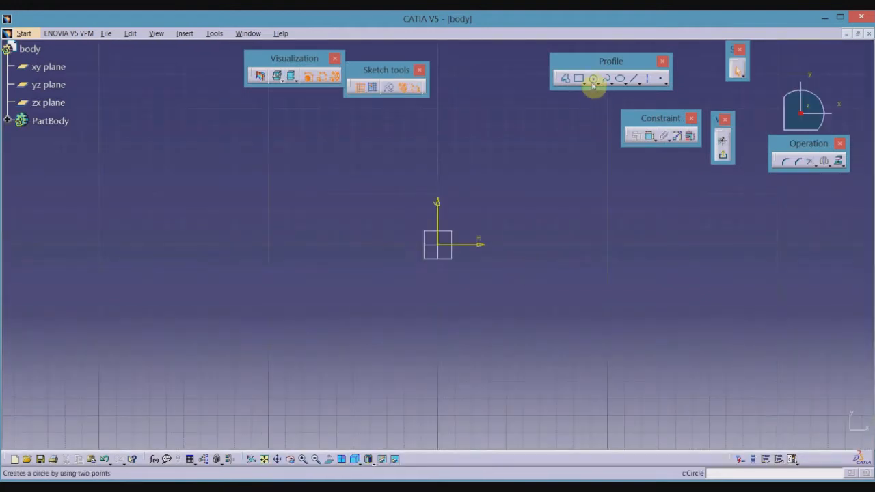
click(593, 78)
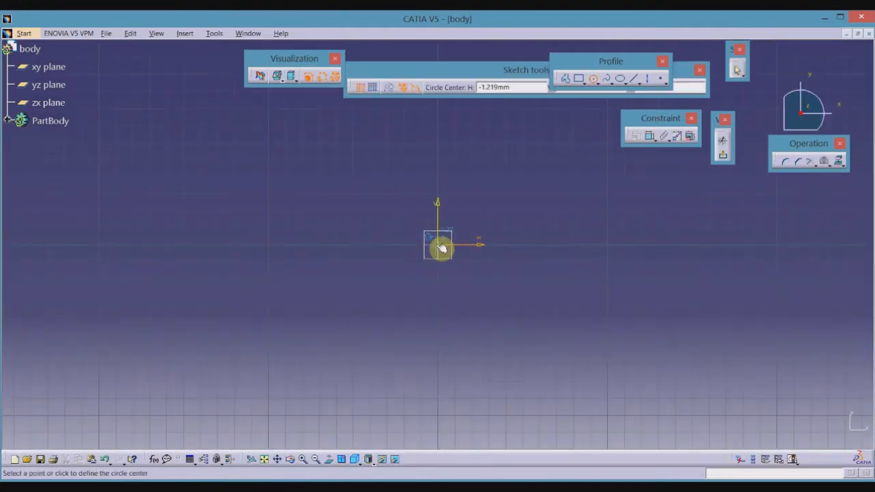
click(442, 248)
click(486, 287)
Step: Dimension the circle and set its radius to 140 mm, as given in the Butterfly Valve Assembly drawing
click(650, 136)
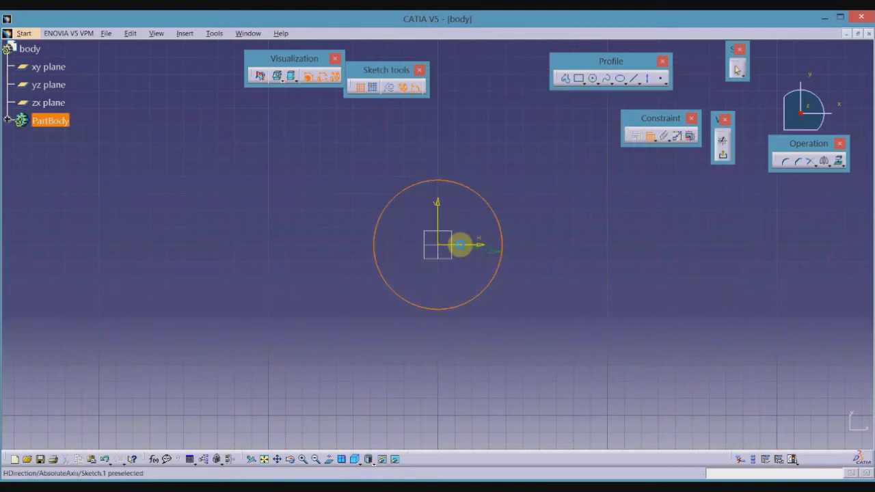
click(502, 252)
click(575, 255)
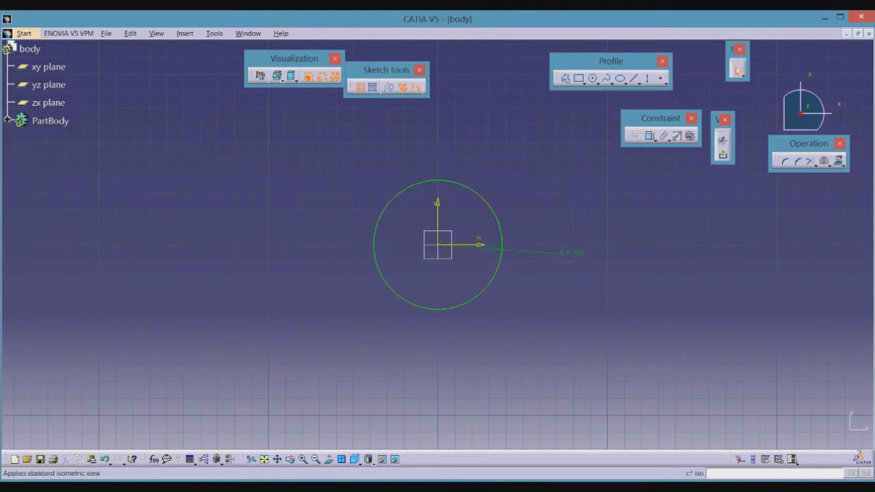
key(alt+Tab)
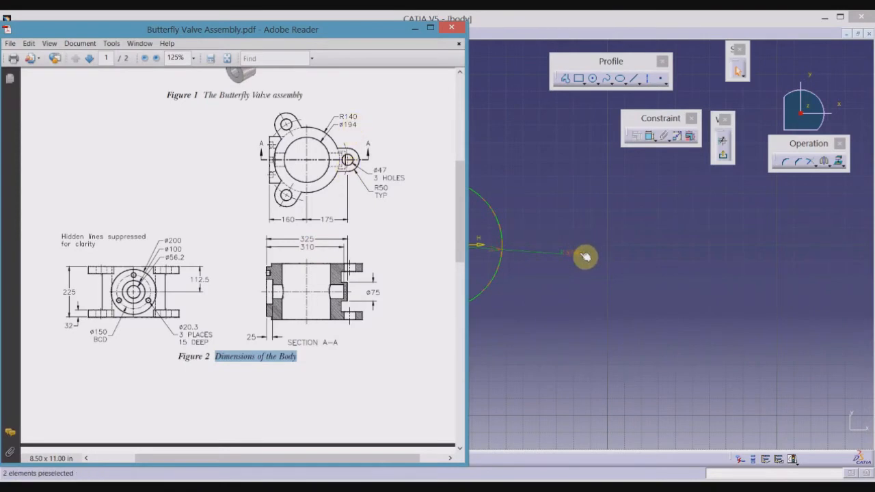
click(578, 252)
double_click(580, 257)
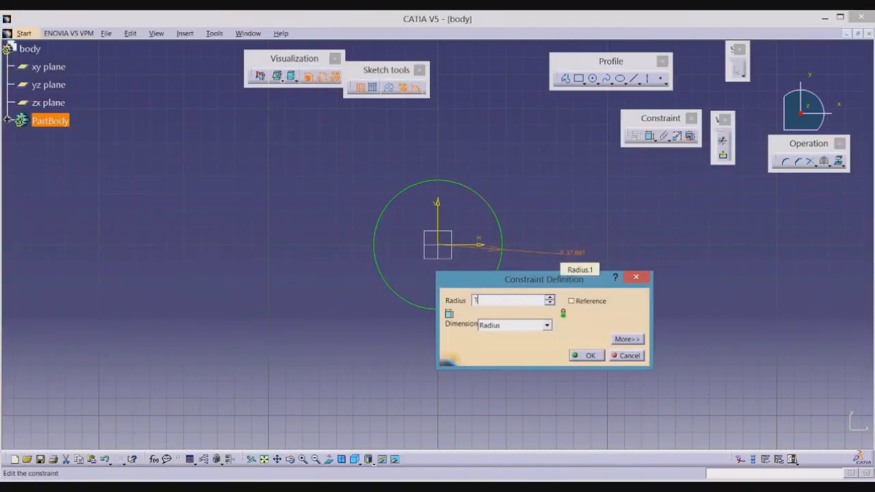
key(Return)
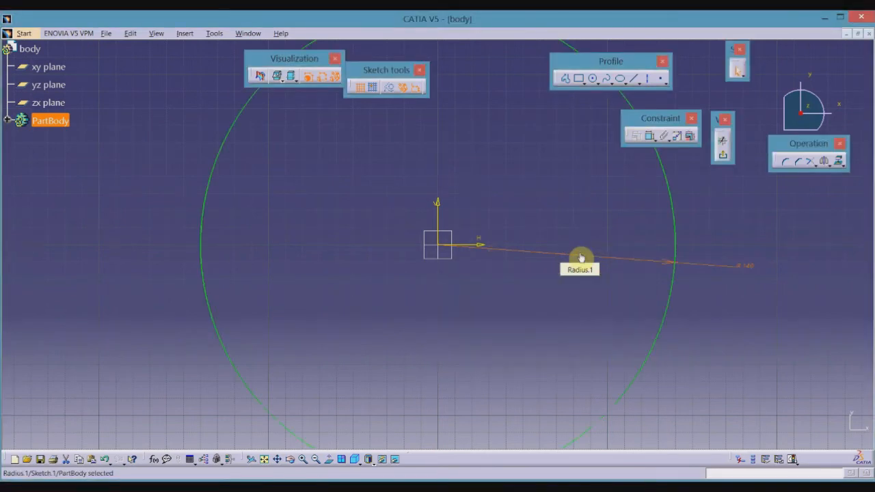
Step: Draw a second circle of about 97 mm radius centred on the origin inside the first, and dimension its radius
click(593, 78)
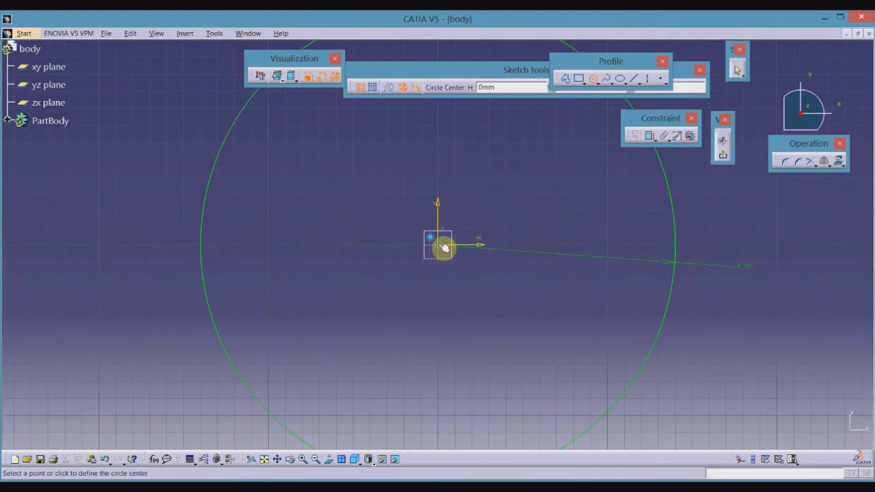
click(443, 246)
click(595, 290)
click(649, 136)
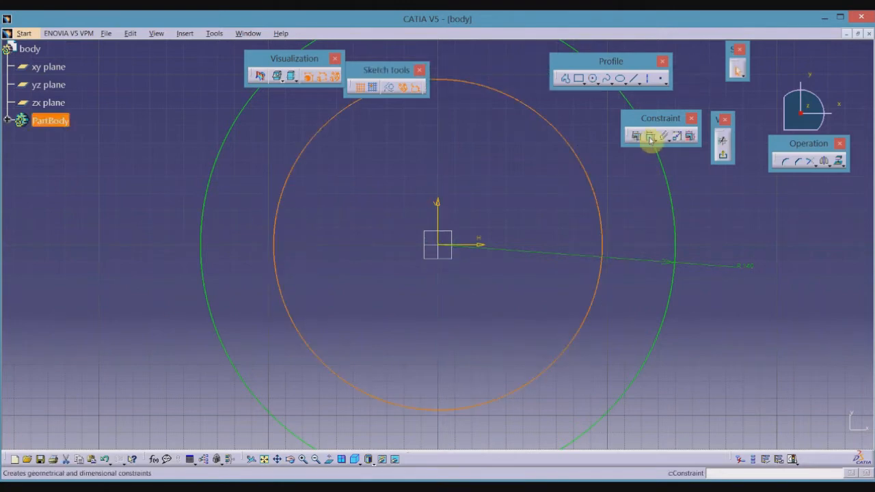
click(699, 370)
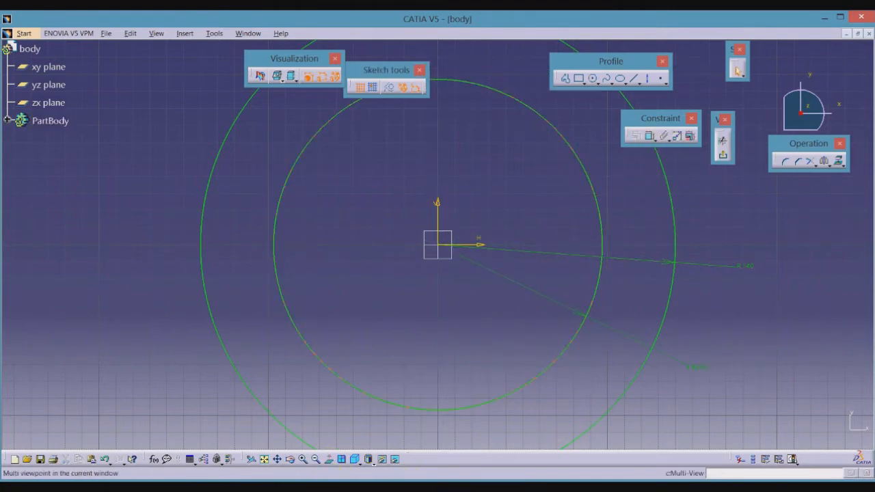
Step: Check the body dimensions in the PDF drawing and change the 140 mm circle's constraint to a diameter of 194 mm
click(309, 487)
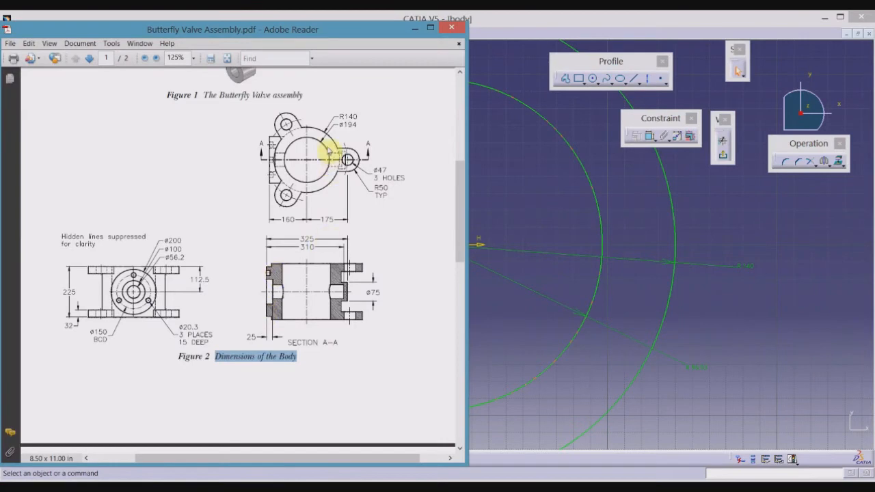
double_click(744, 274)
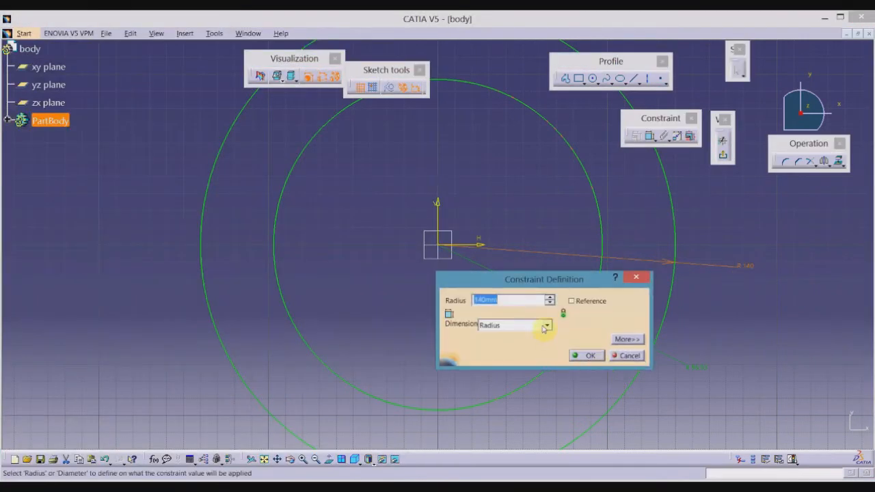
click(547, 327)
click(534, 349)
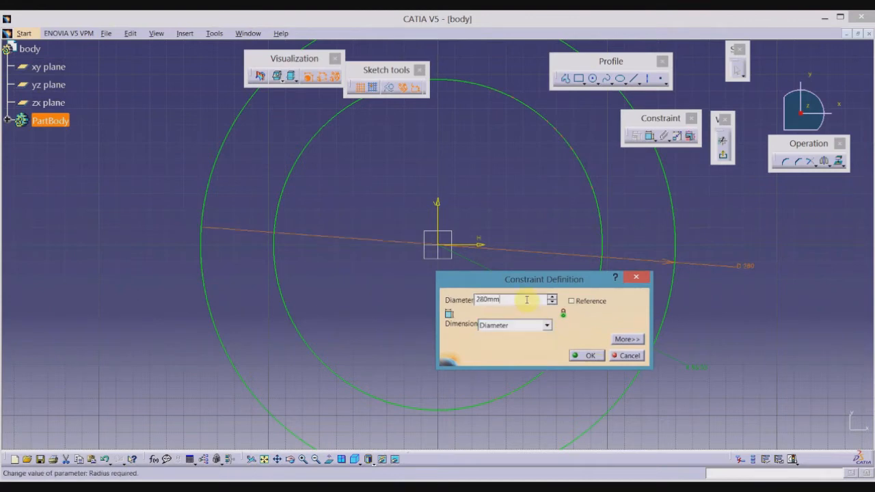
text(190)
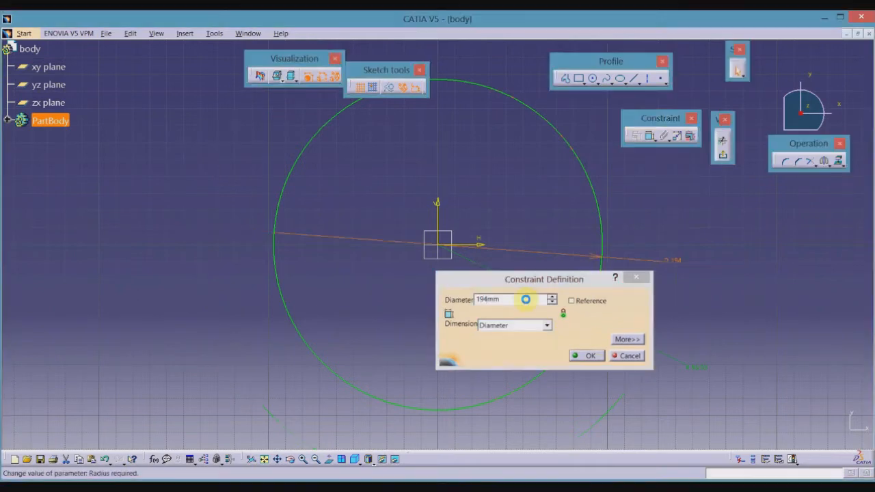
key(Return)
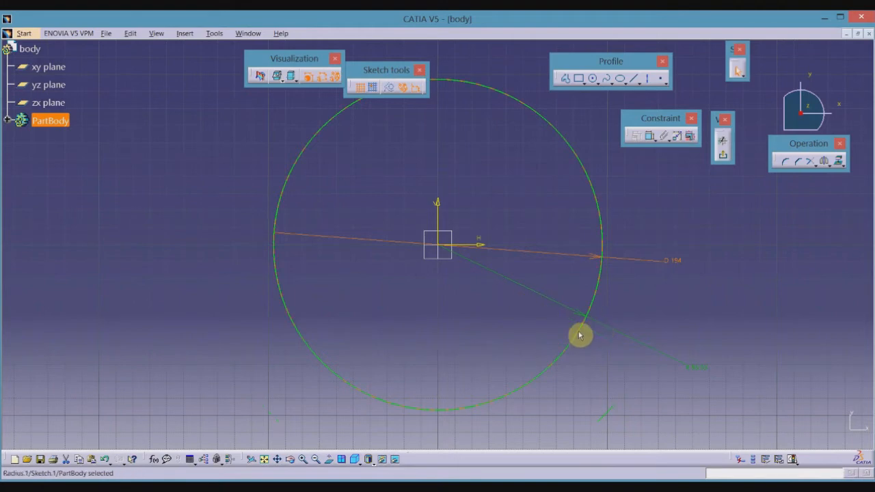
Step: Set the radius of the second circle to 140 mm so it forms the ring's outer edge
mouse_move(459, 287)
middle_down()
mouse_move(457, 348)
mouse_move(471, 287)
middle_up()
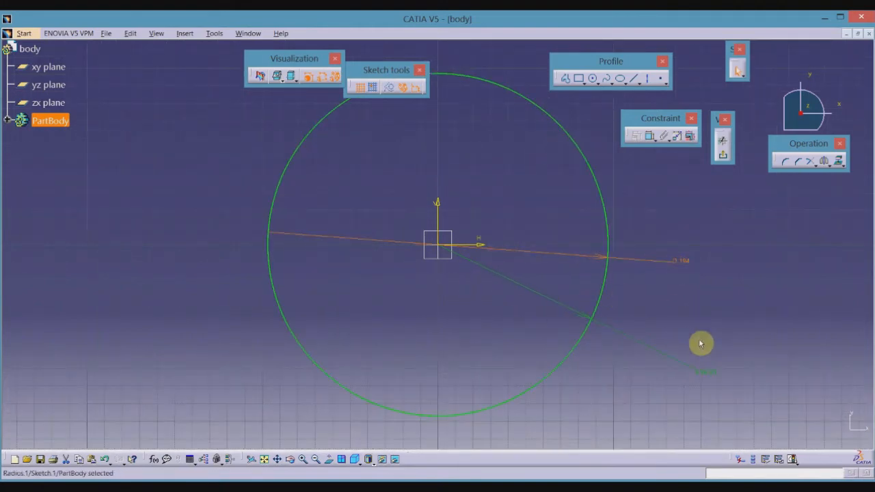
double_click(709, 376)
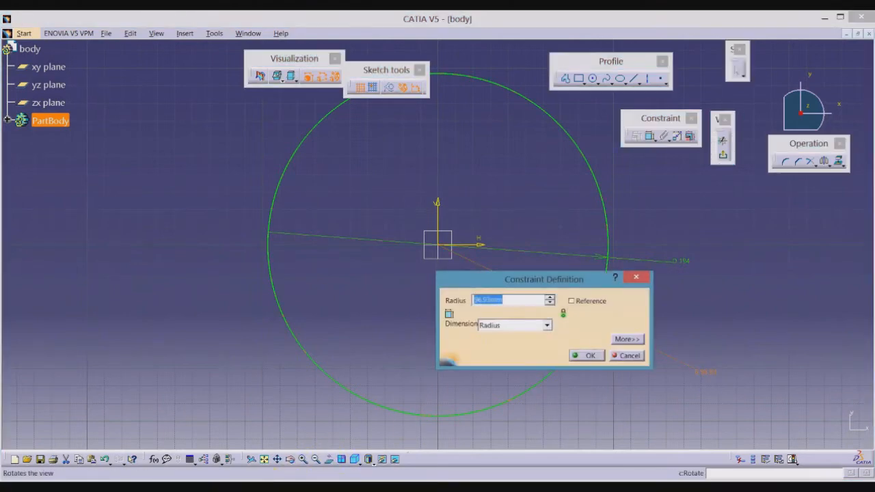
key(alt+Tab)
key(alt+Tab)
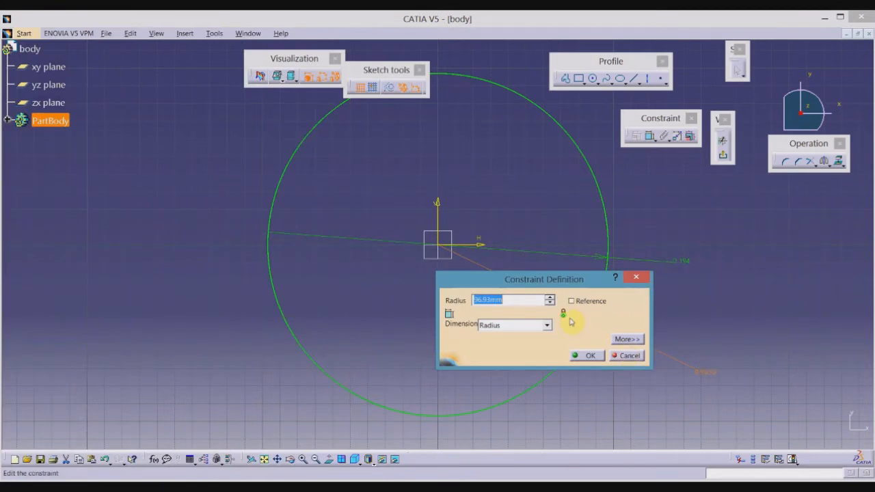
key(Return)
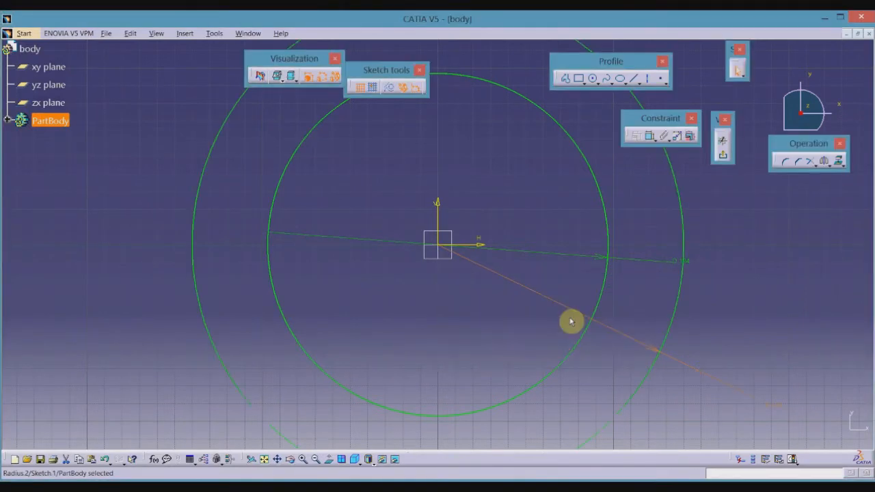
Step: Exit the two-circle sketch and pad it to a length of 225 mm, taking the body height from the PDF drawing
mouse_move(750, 270)
middle_down()
mouse_move(572, 249)
mouse_move(534, 219)
middle_up()
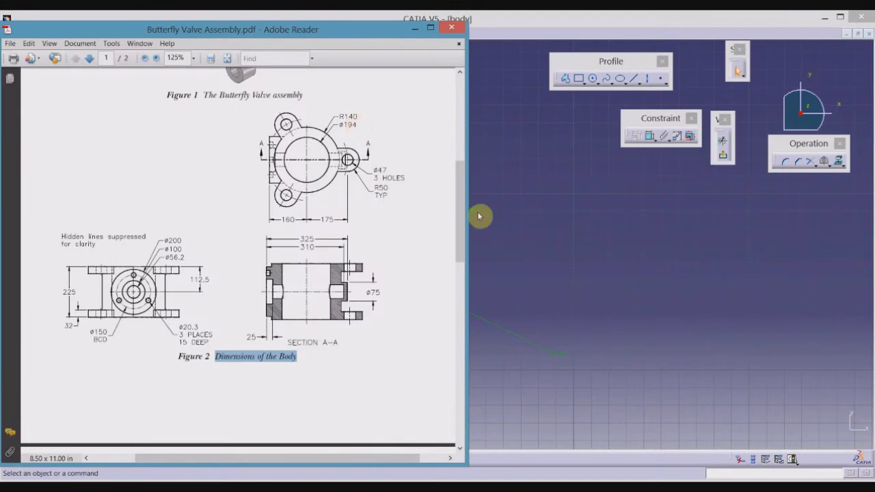
click(602, 261)
click(725, 162)
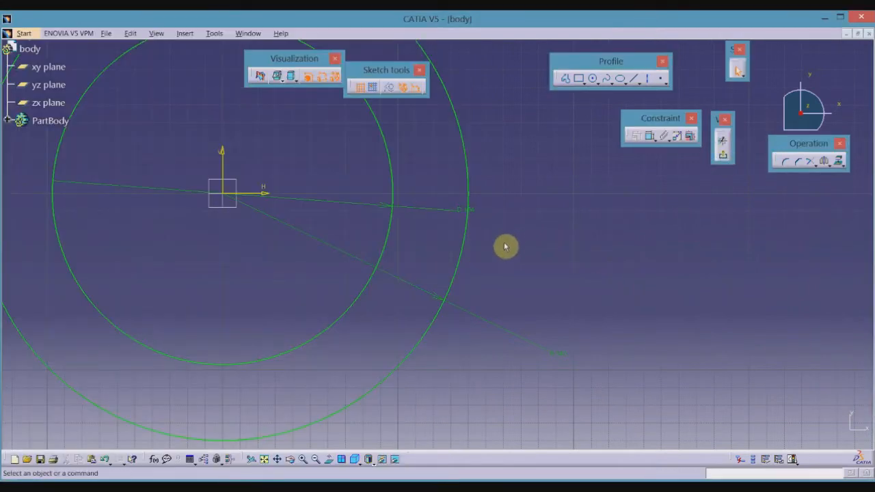
click(722, 159)
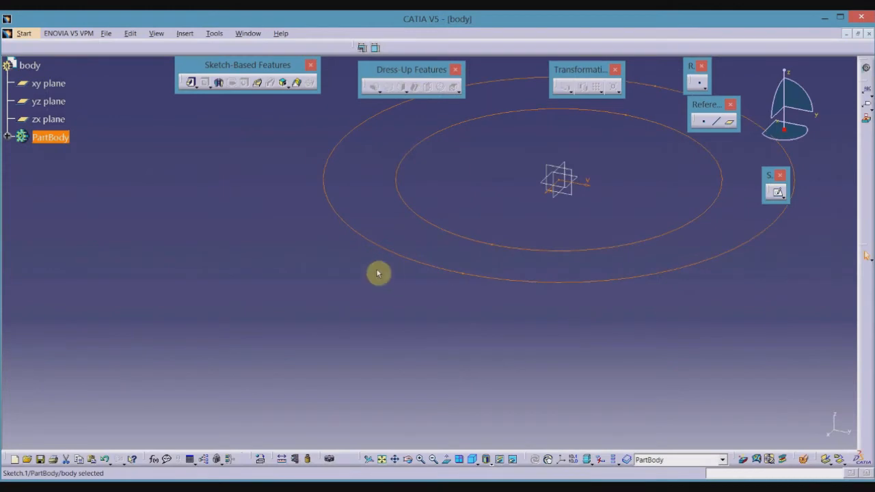
click(193, 83)
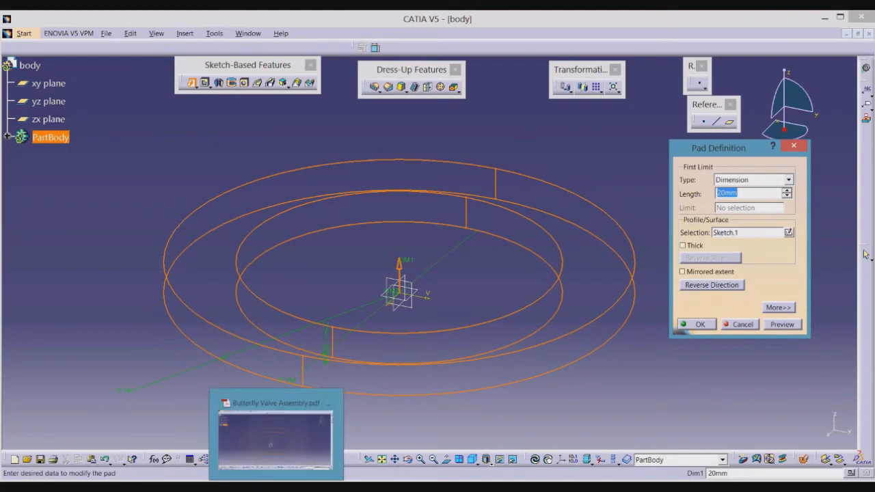
click(264, 487)
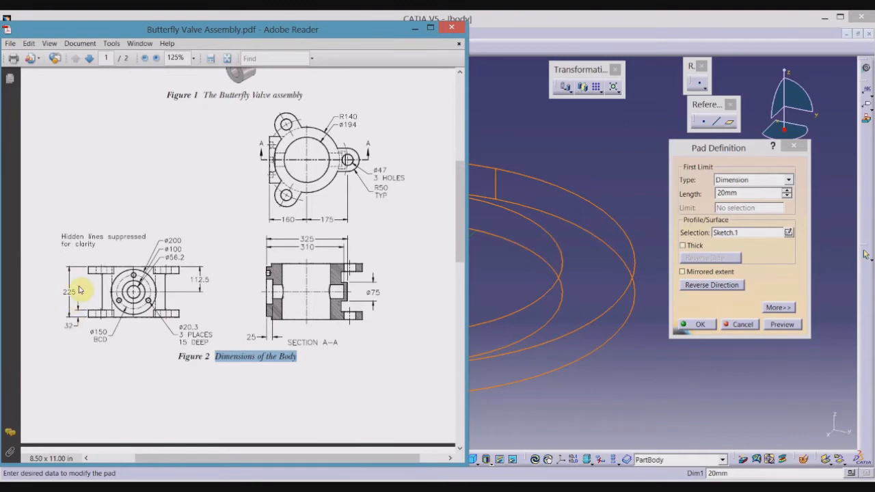
click(755, 194)
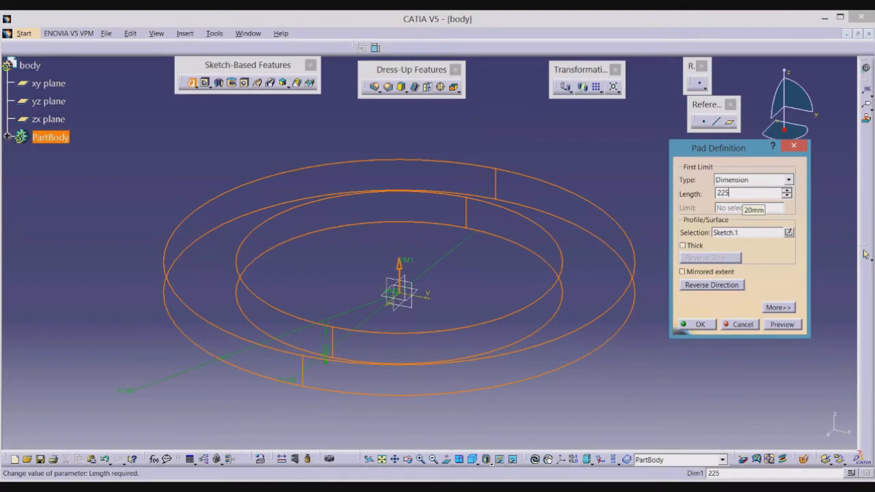
key(Return)
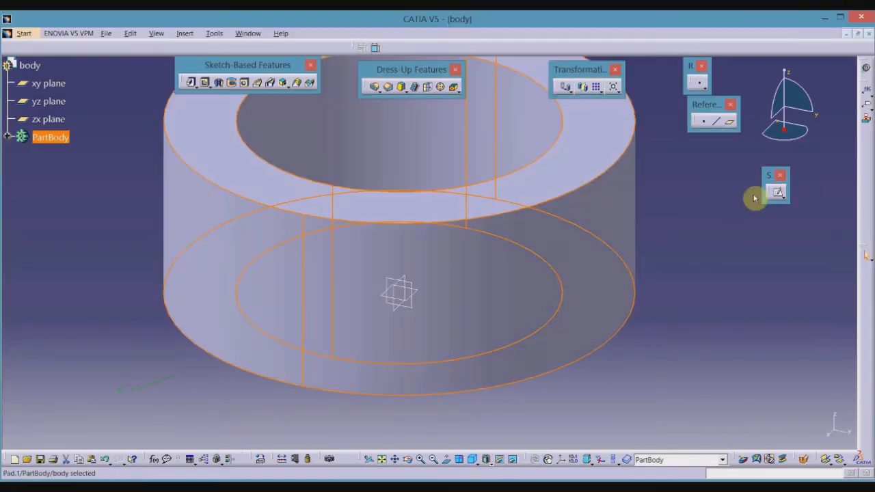
Step: Open a new sketch on the top face of the padded ring and fit the whole ring in view
middle_drag(686, 282, 506, 424)
click(603, 344)
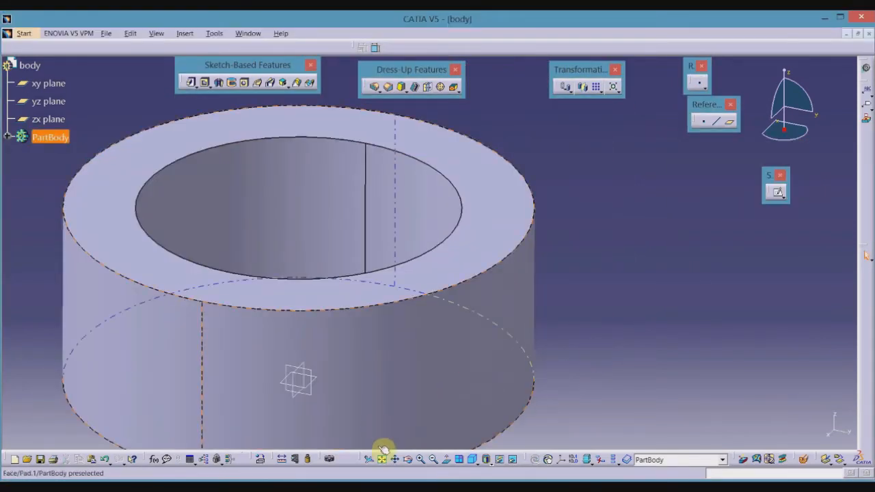
click(778, 193)
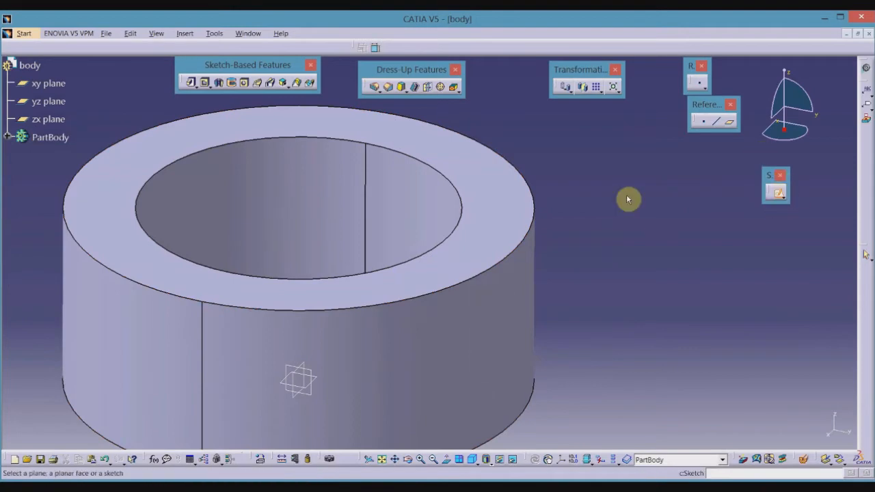
click(507, 201)
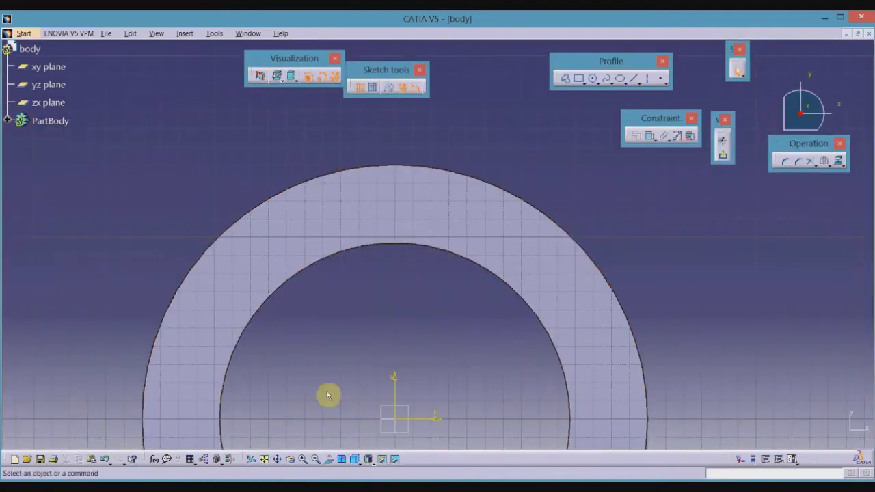
click(264, 459)
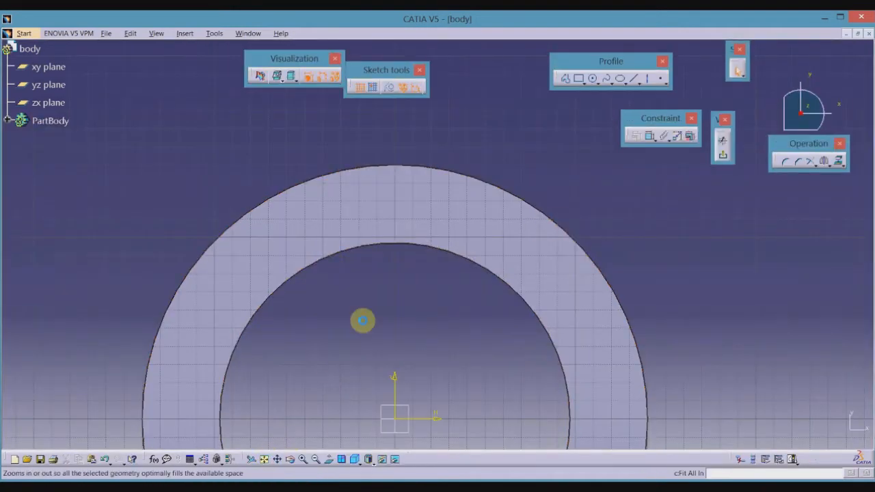
Step: Check the lug shape in the PDF drawing and sketch a closed U-shaped profile beside the ring, ending in a tangent arc of about 39 mm radius
key(alt+Tab)
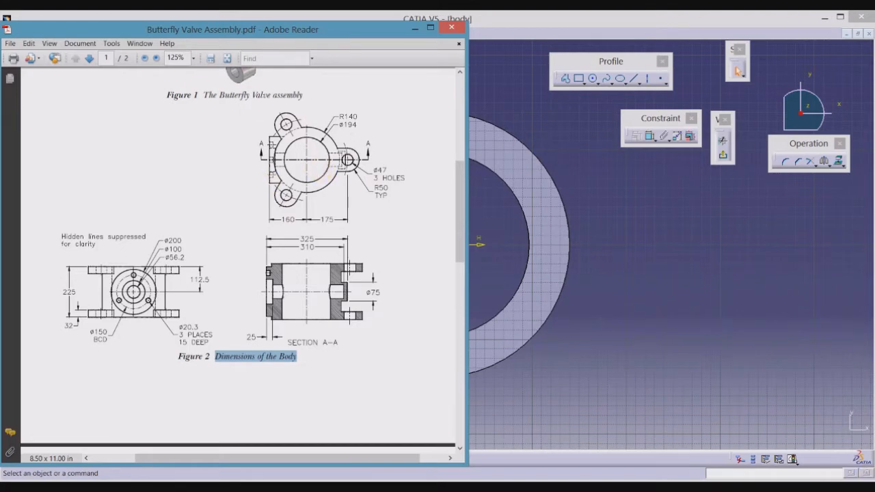
click(697, 160)
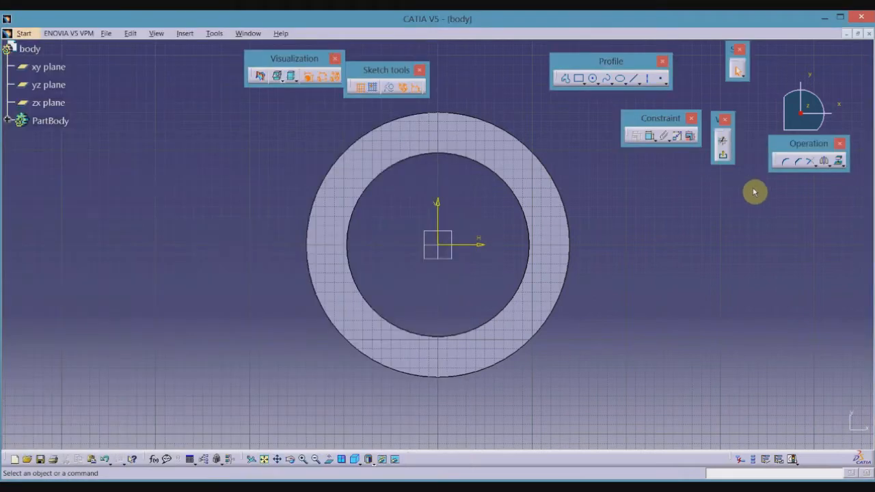
click(564, 77)
click(575, 213)
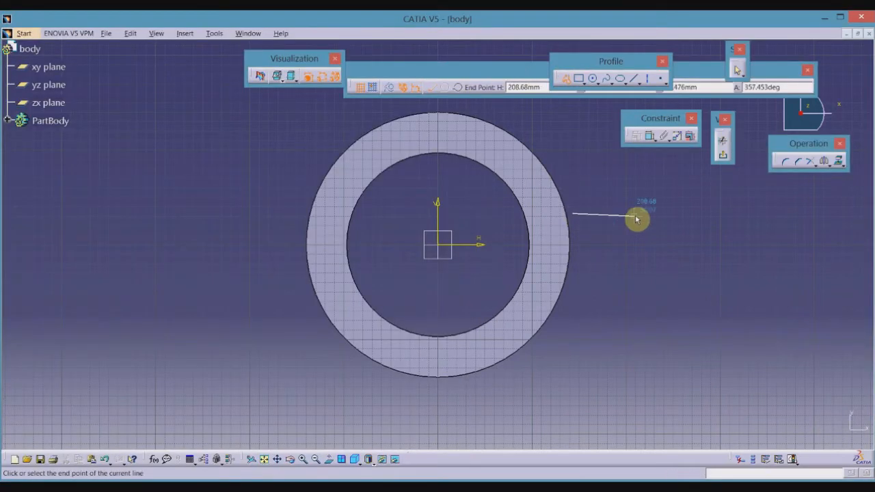
click(639, 215)
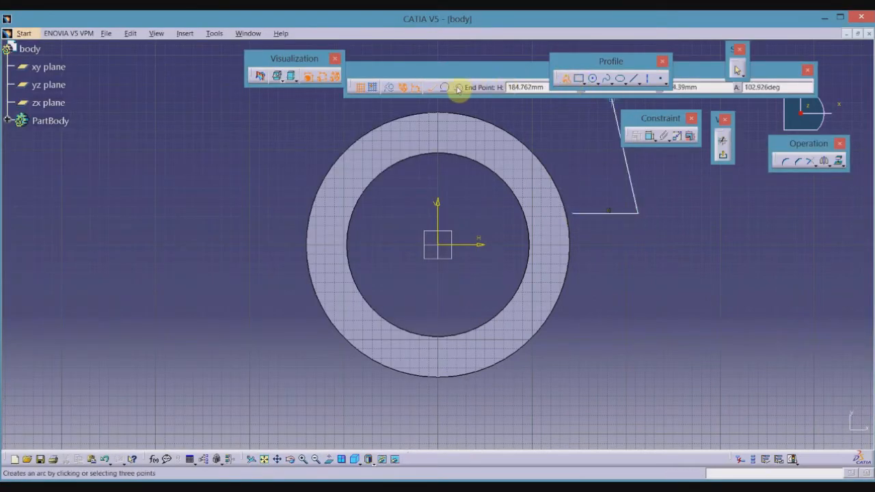
click(449, 87)
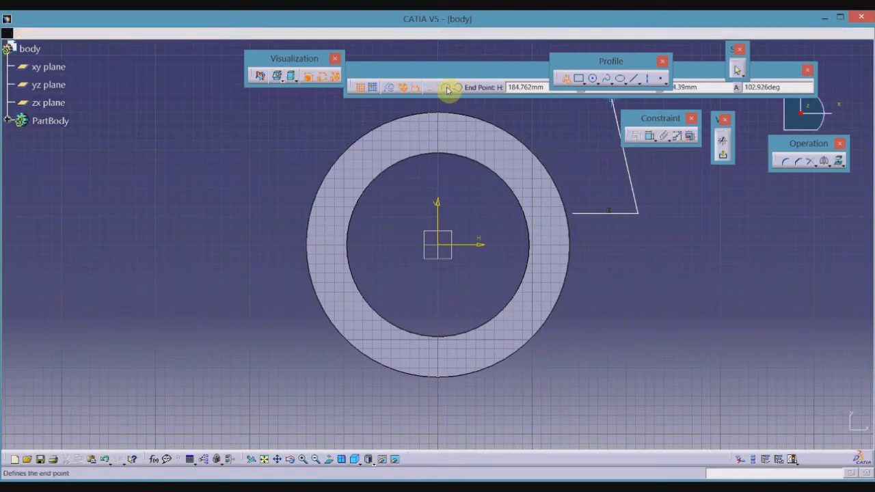
click(639, 290)
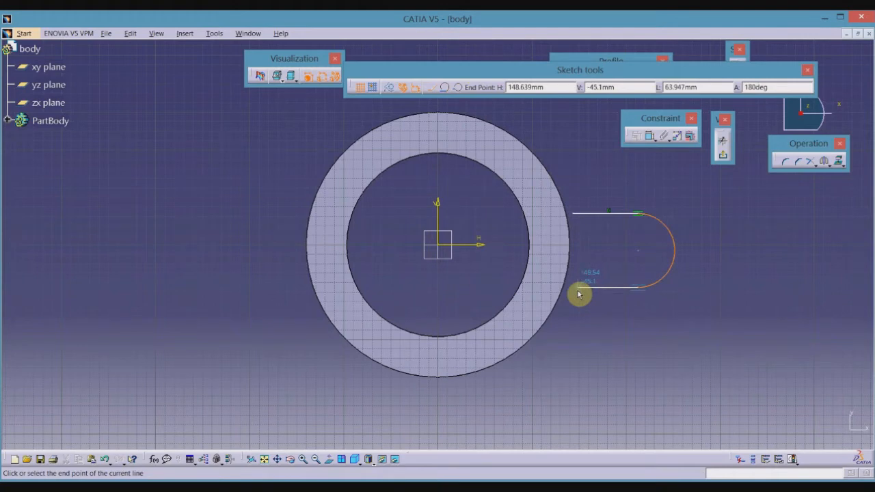
click(579, 288)
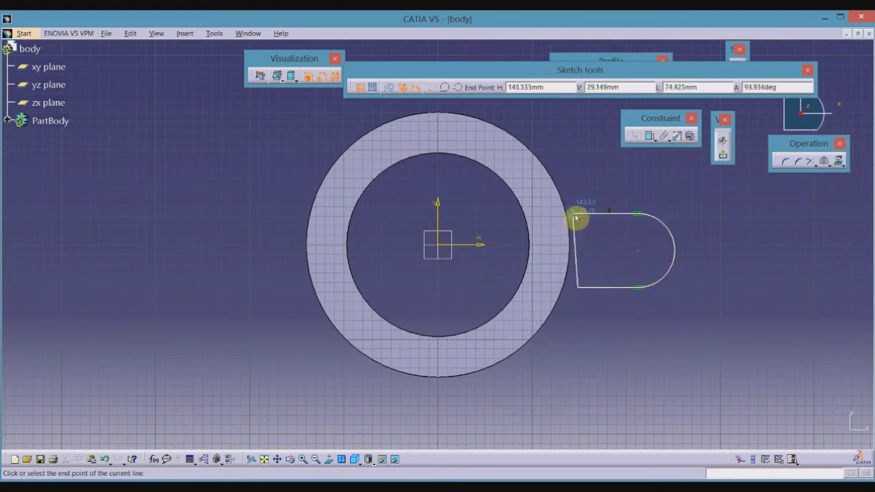
double_click(575, 215)
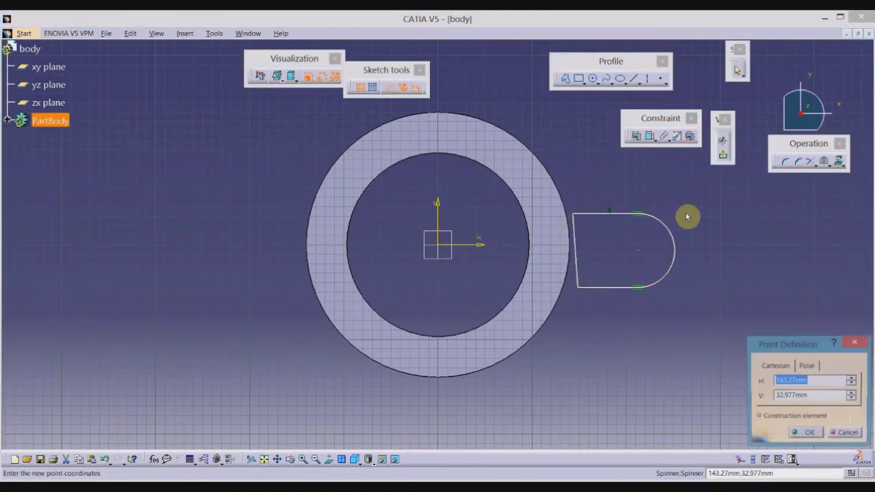
click(805, 434)
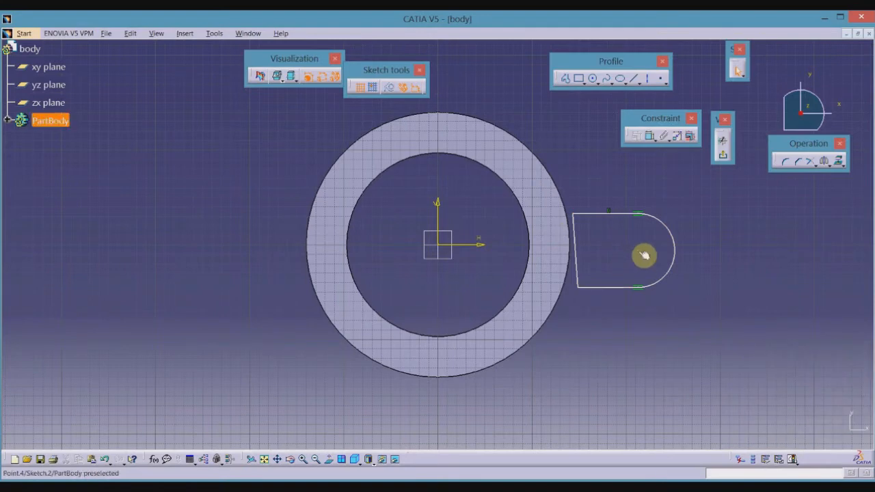
Step: Constrain the lug arc's centre point to be coincident with the sketch's horizontal axis
click(645, 256)
ctrl+click(480, 245)
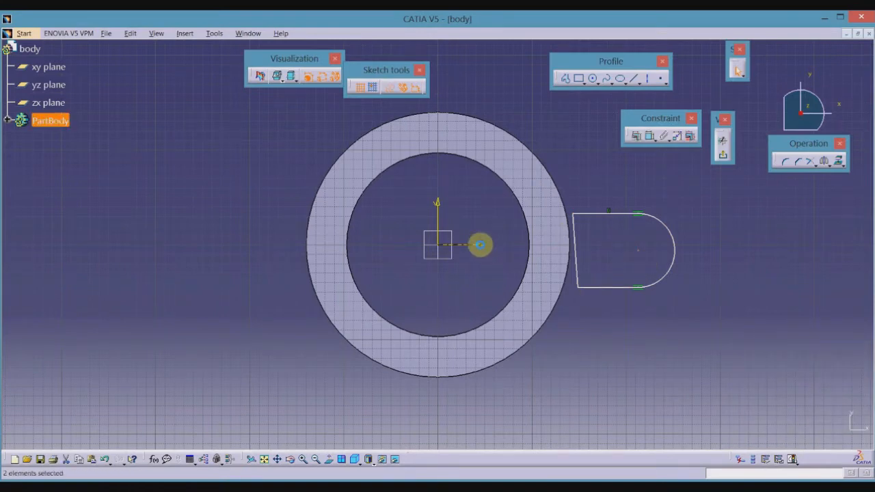
click(643, 137)
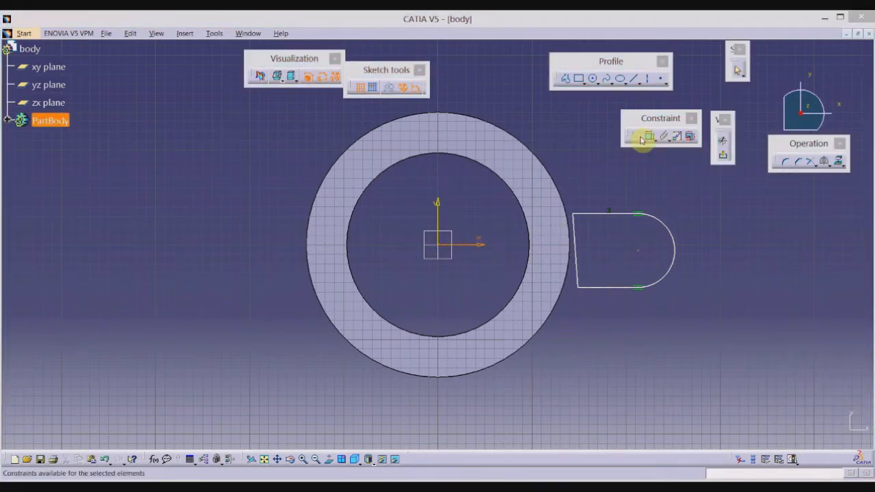
click(635, 171)
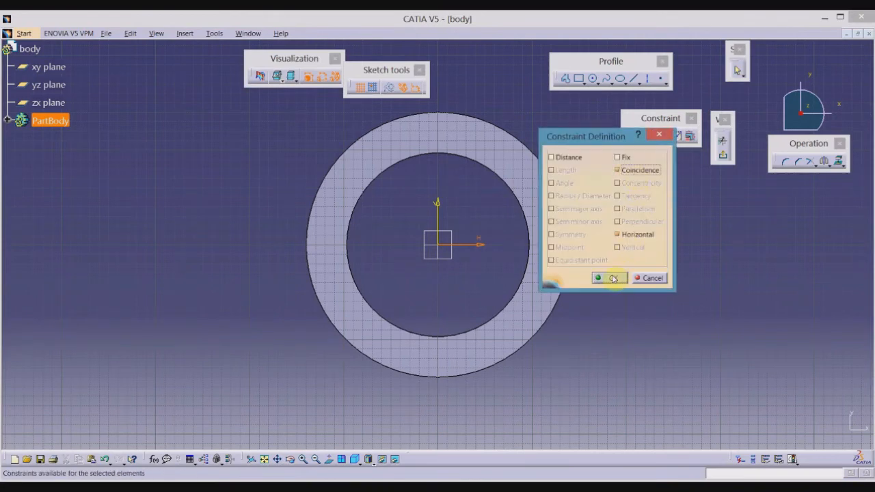
click(614, 279)
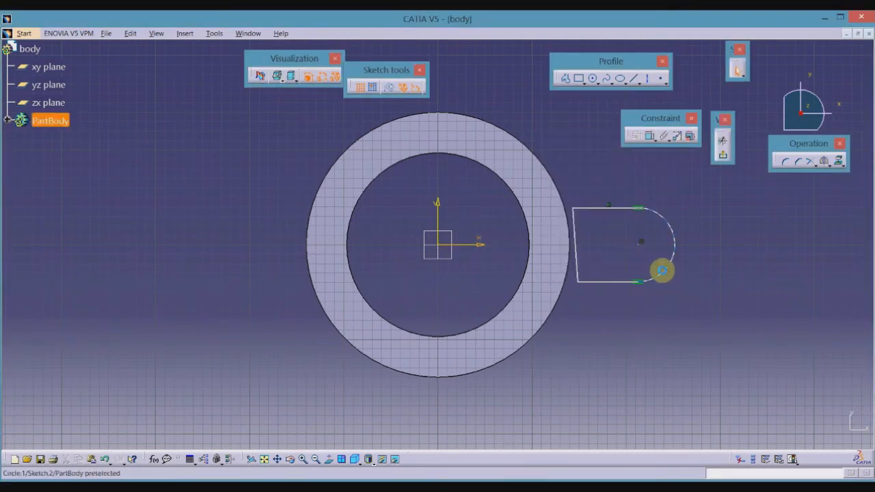
Step: Add a radius constraint to the lug's end arc and set it to 50 mm, taking the value from the PDF drawing
click(662, 271)
click(653, 136)
click(697, 212)
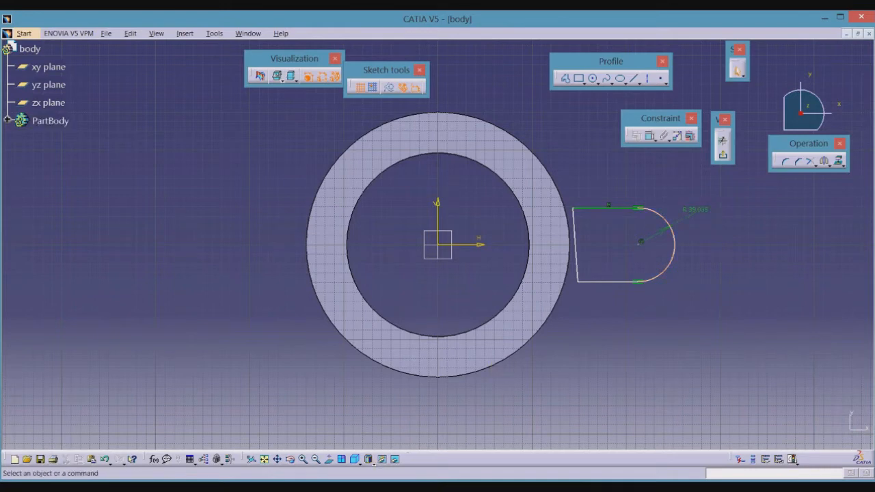
click(271, 485)
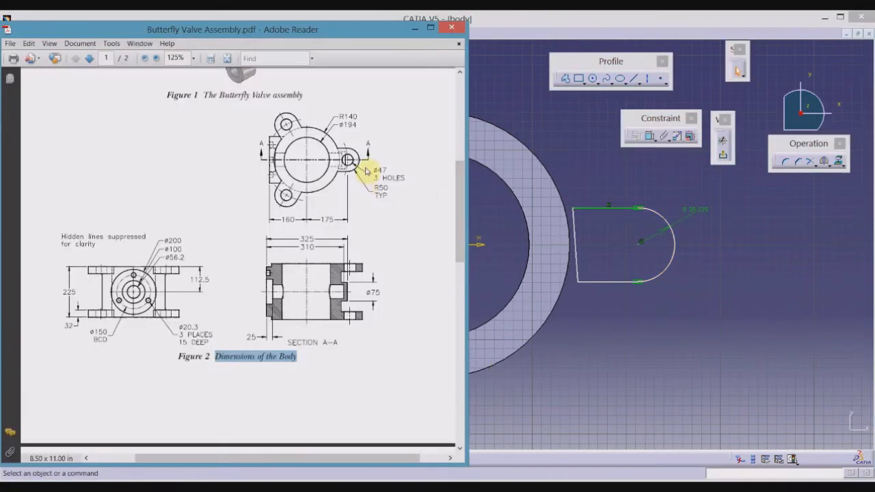
click(701, 212)
double_click(701, 212)
text(50)
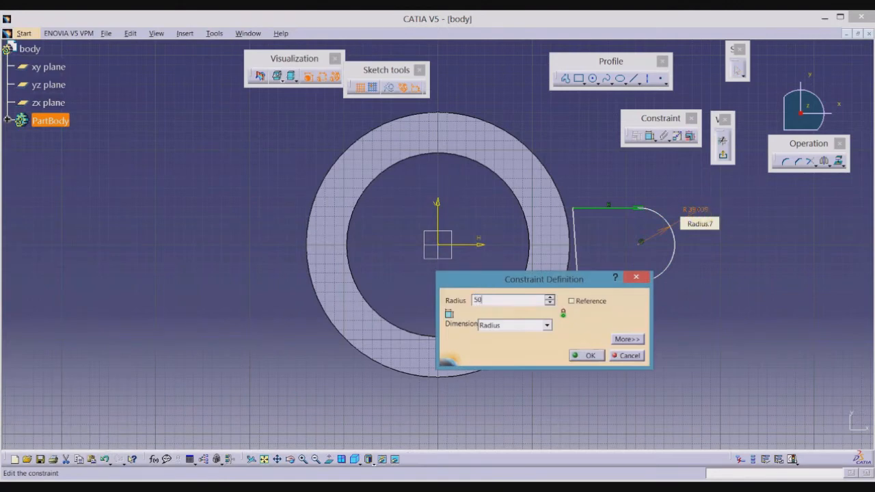
key(Return)
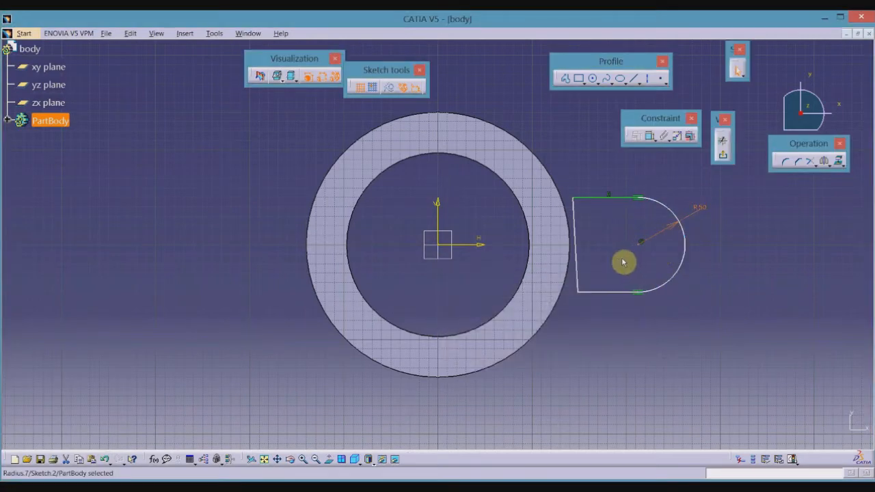
Step: Dimension the lug arc's centre from the vertical axis and set the distance to 175 mm, as given in the PDF drawing
click(640, 245)
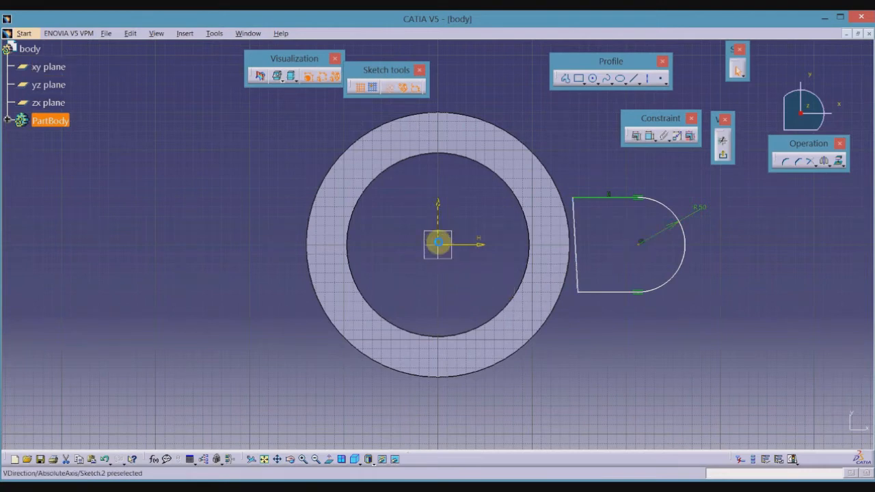
click(648, 136)
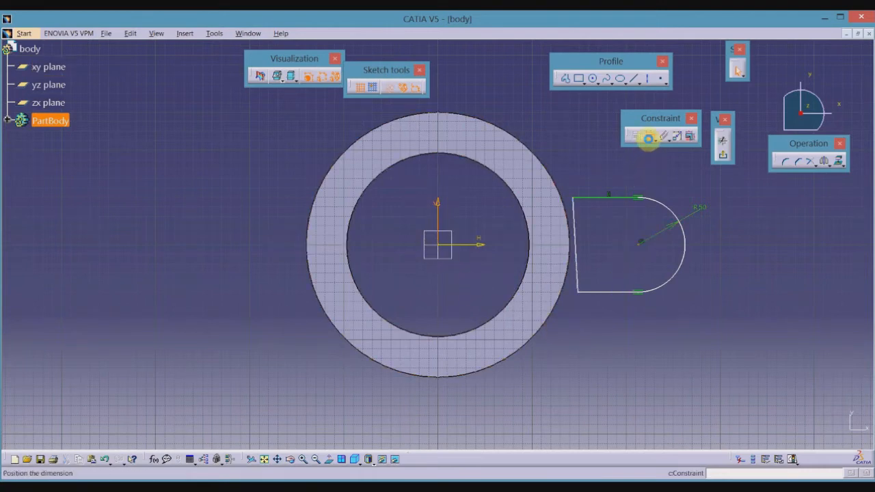
click(577, 375)
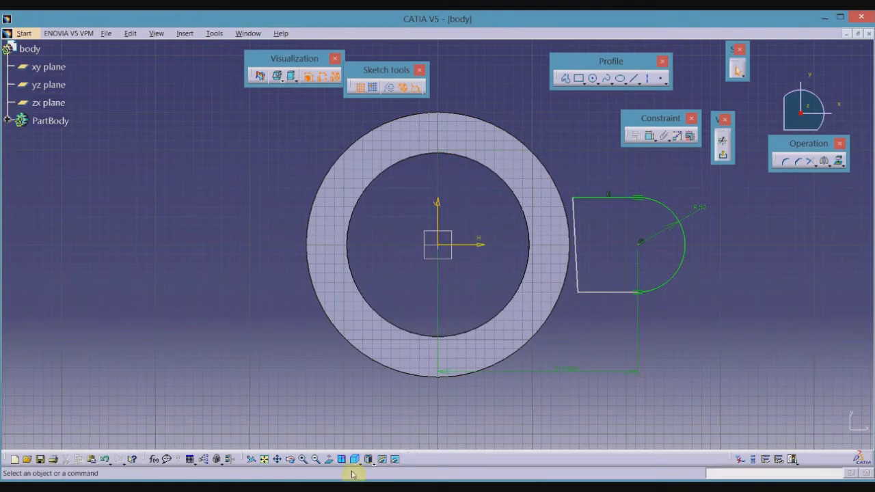
click(297, 487)
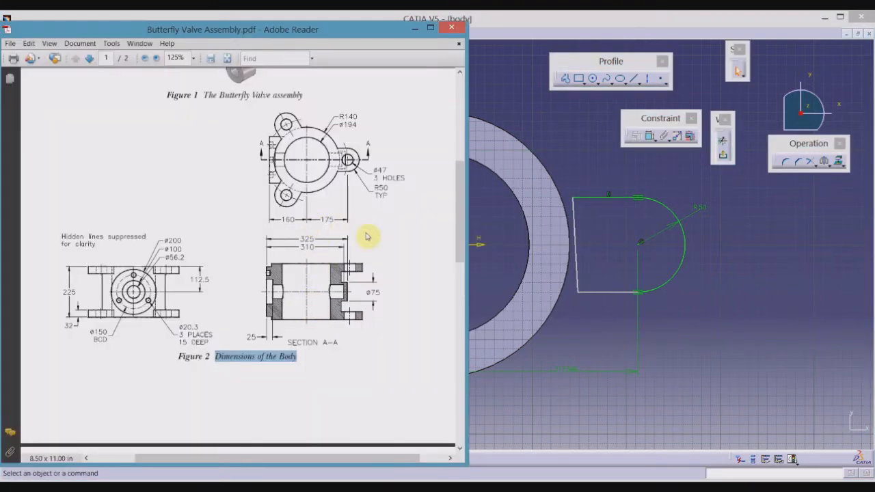
click(562, 371)
double_click(562, 371)
text(1)
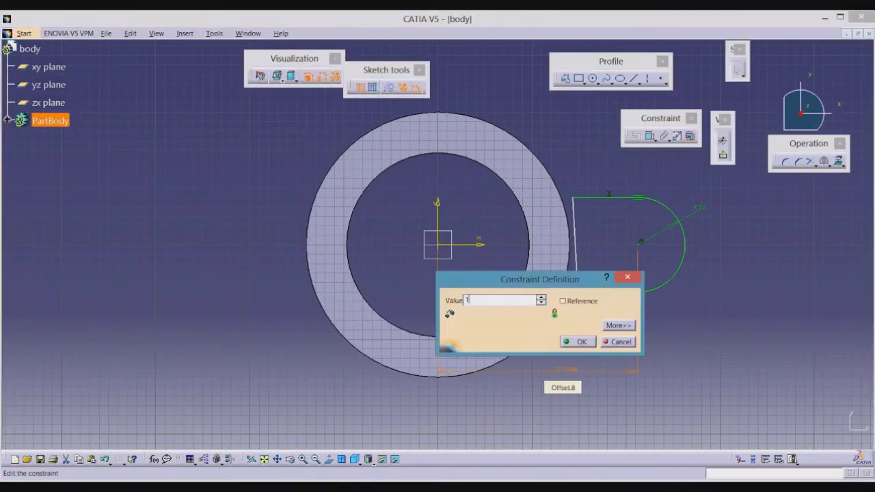
text(75mm)
key(Return)
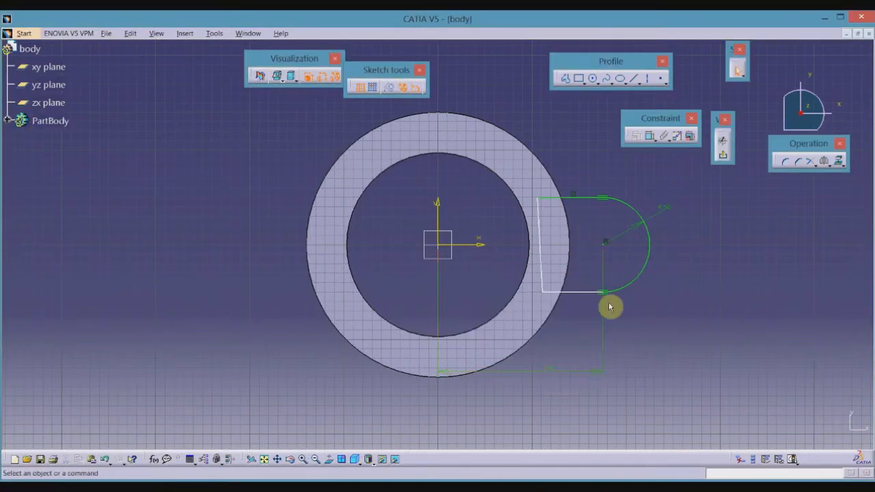
Step: Apply a horizontal constraint to the lower straight line of the lug profile
click(587, 296)
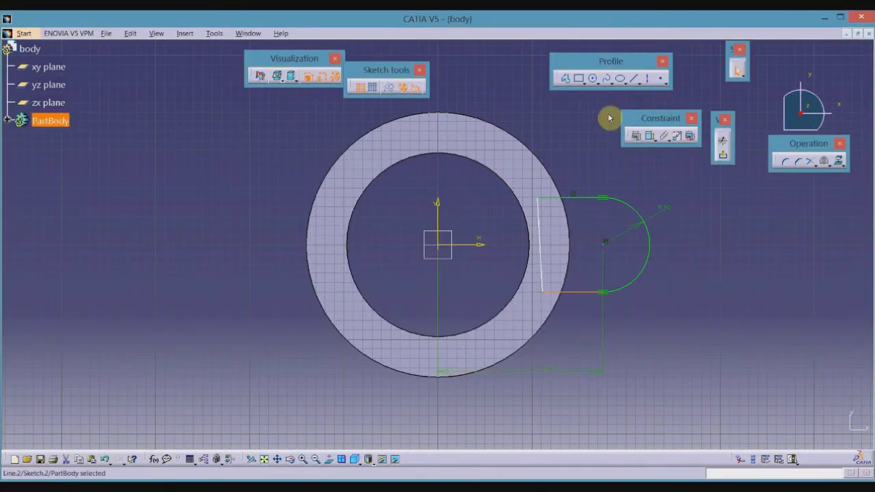
click(638, 136)
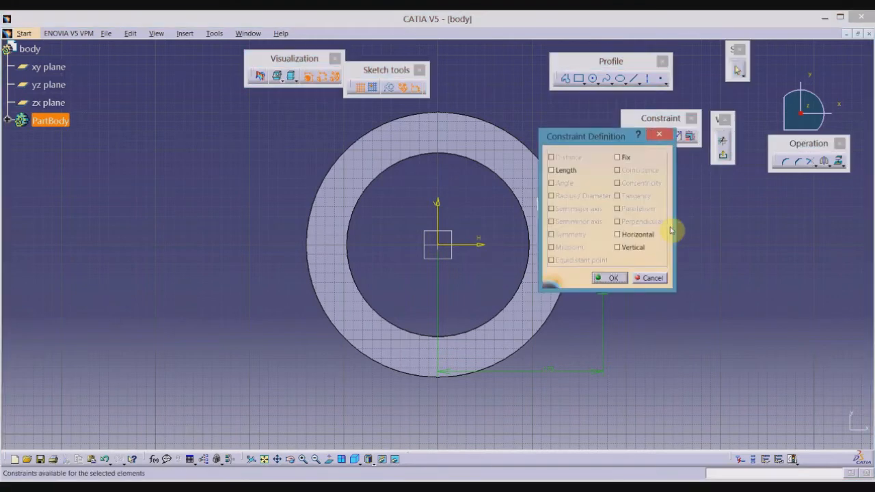
click(618, 235)
click(609, 278)
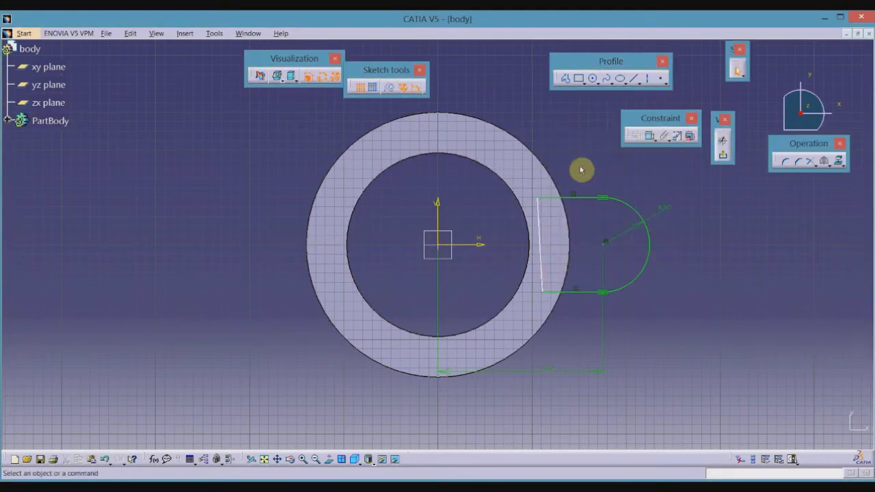
Step: Project the ring's outer edge into the sketch and Quick Trim it to the arc between the lug's two straight lines
click(541, 162)
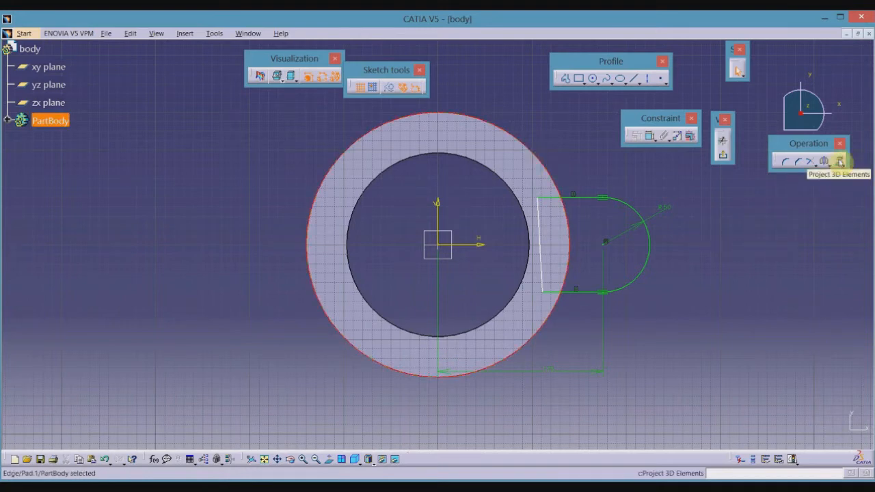
click(840, 162)
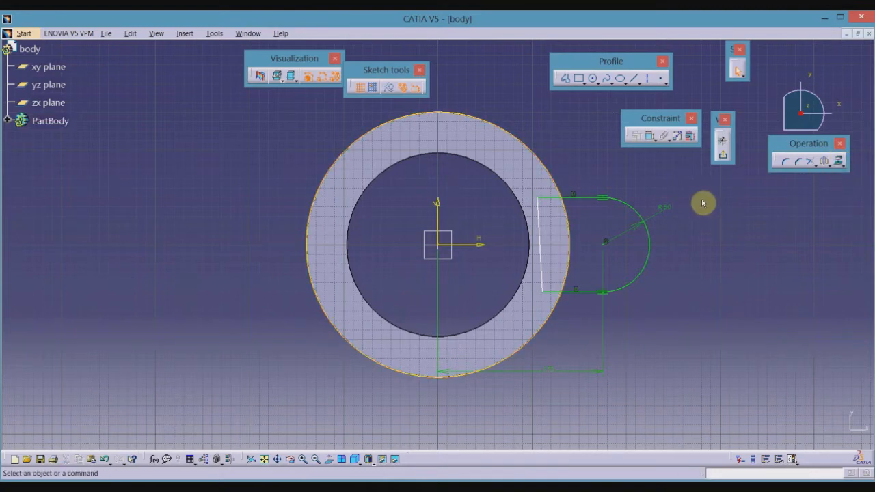
click(816, 168)
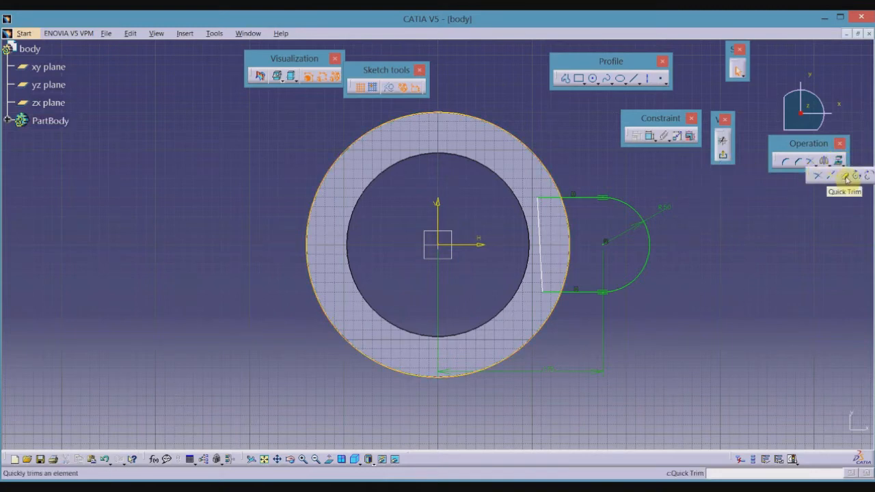
click(847, 177)
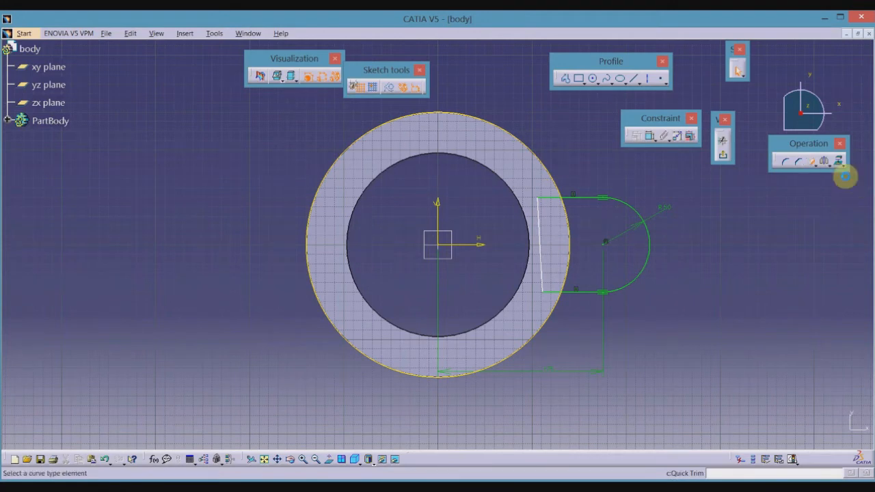
click(523, 145)
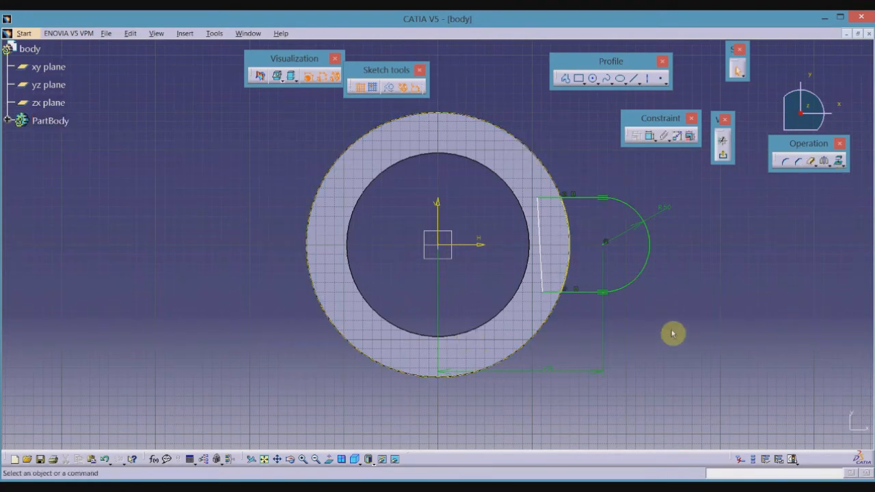
Step: Quick Trim the ends of both lug lines inside the ring and remove the slanted closing line
click(551, 199)
click(808, 161)
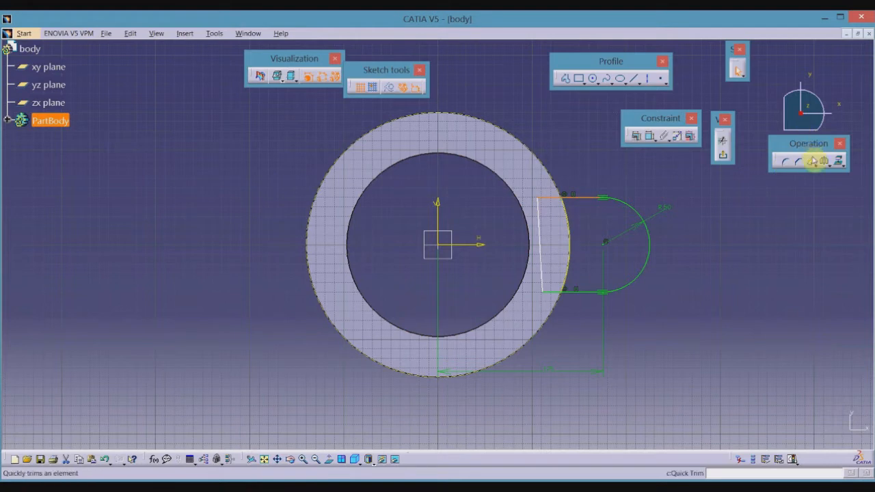
click(554, 199)
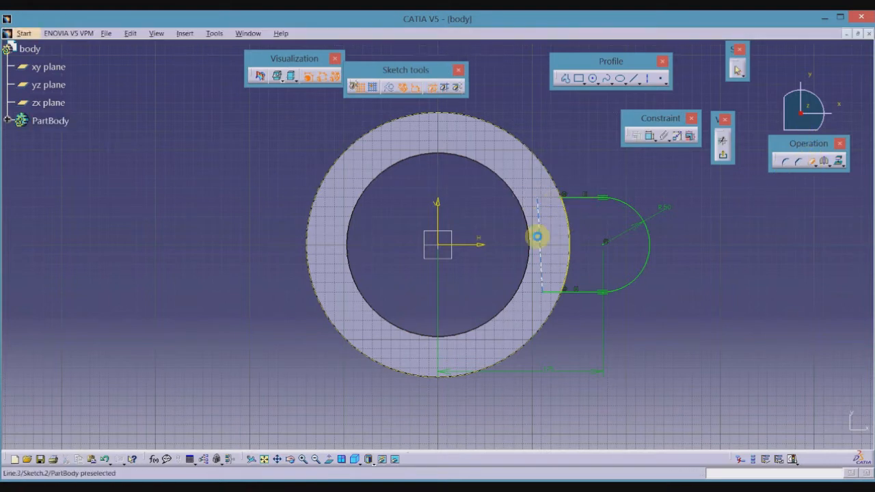
click(538, 239)
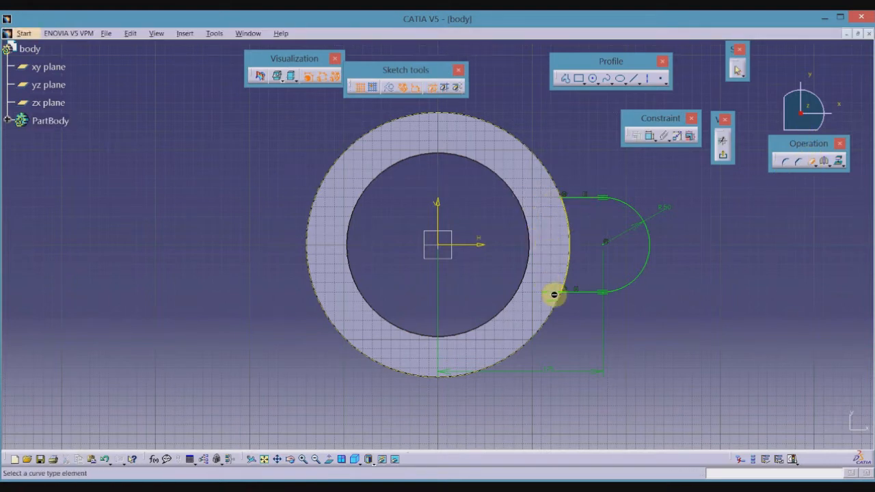
click(555, 294)
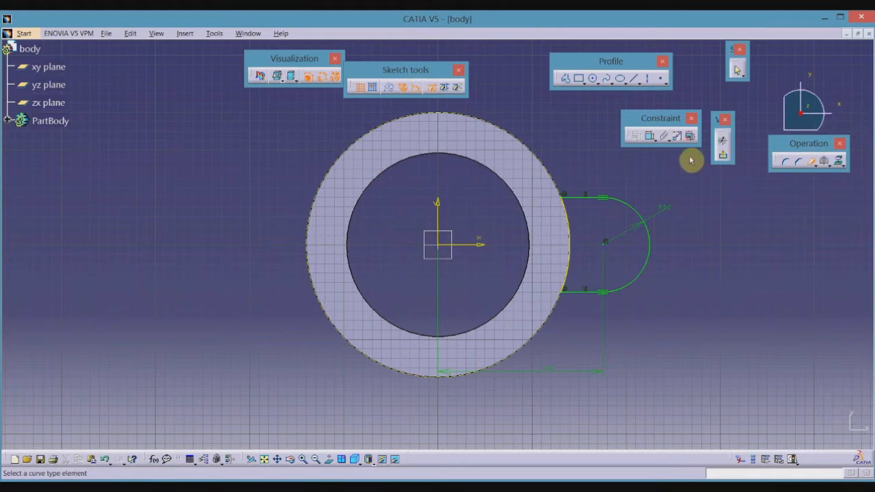
Step: Draw a circle about 47 mm in diameter inside the lug profile, centred on the lug arc's centre point
click(785, 161)
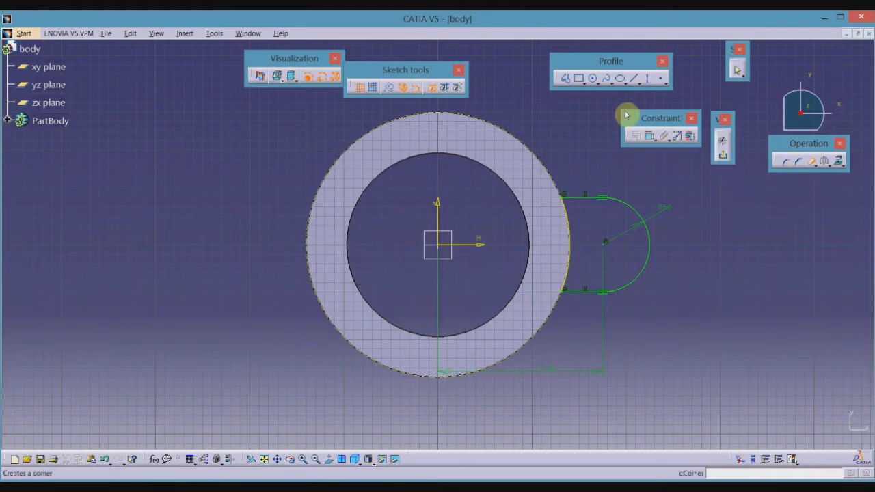
click(593, 78)
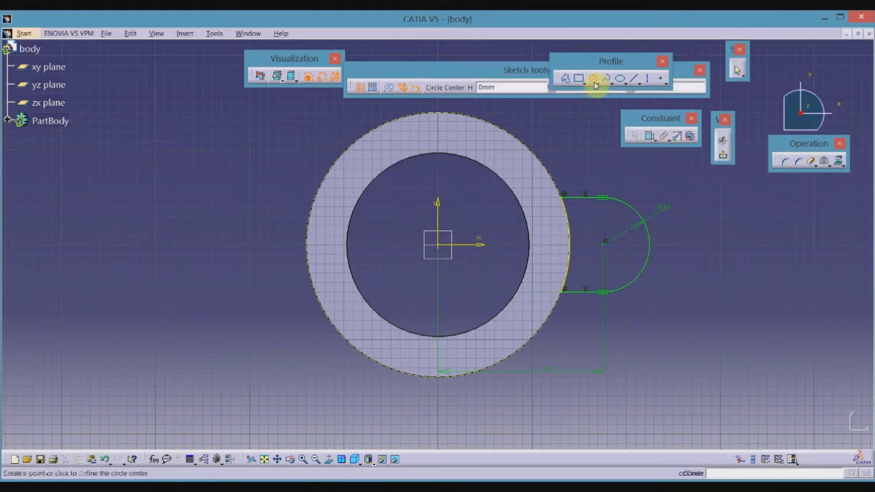
click(606, 244)
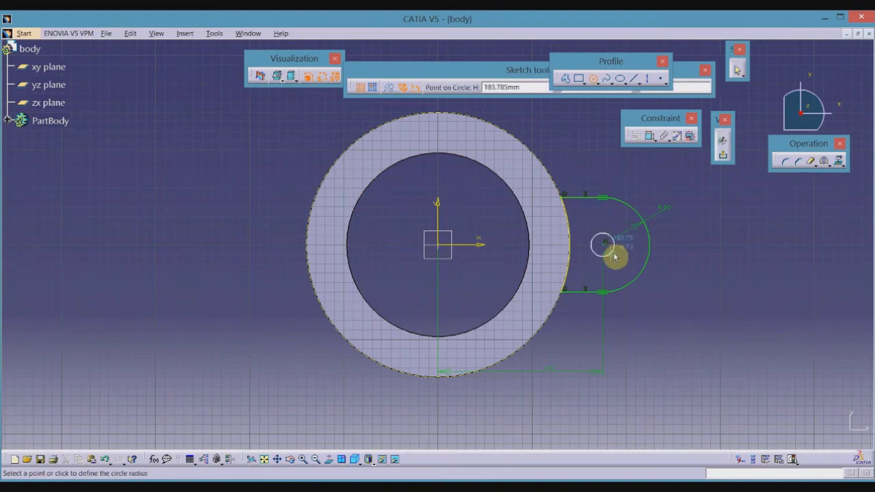
click(618, 257)
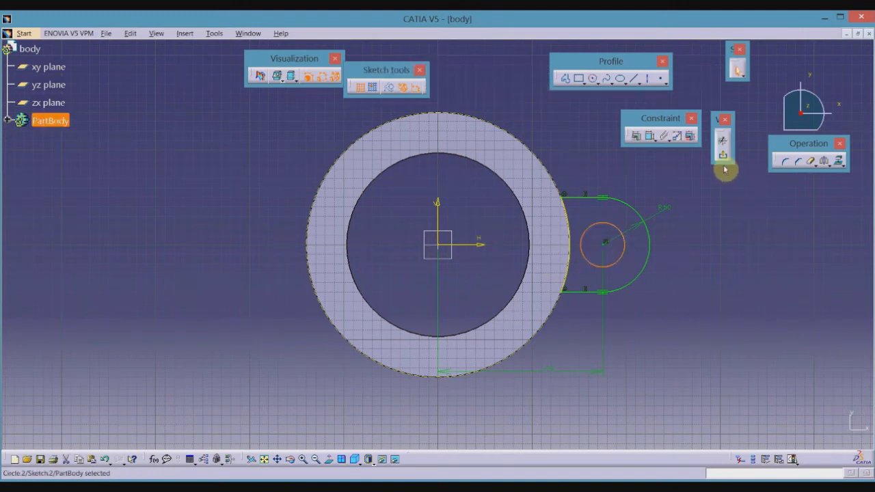
Step: Dimension the lug hole circle and set its diameter to 47 mm
click(651, 135)
click(685, 295)
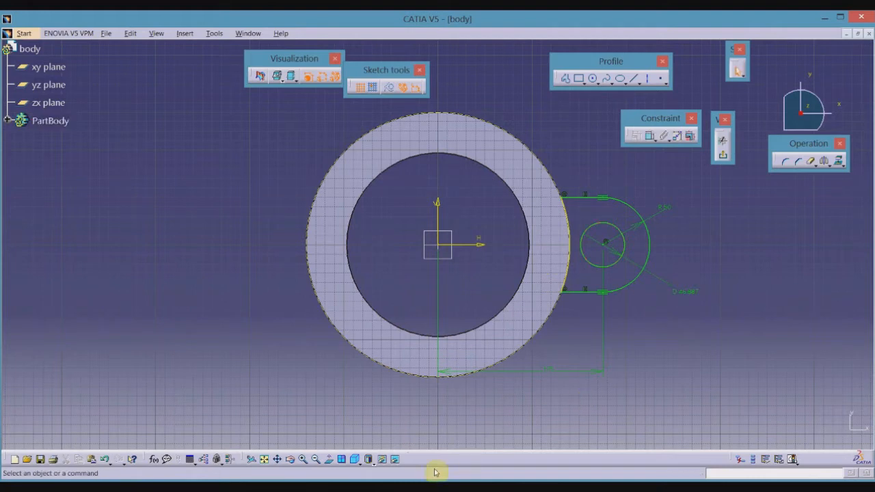
click(260, 489)
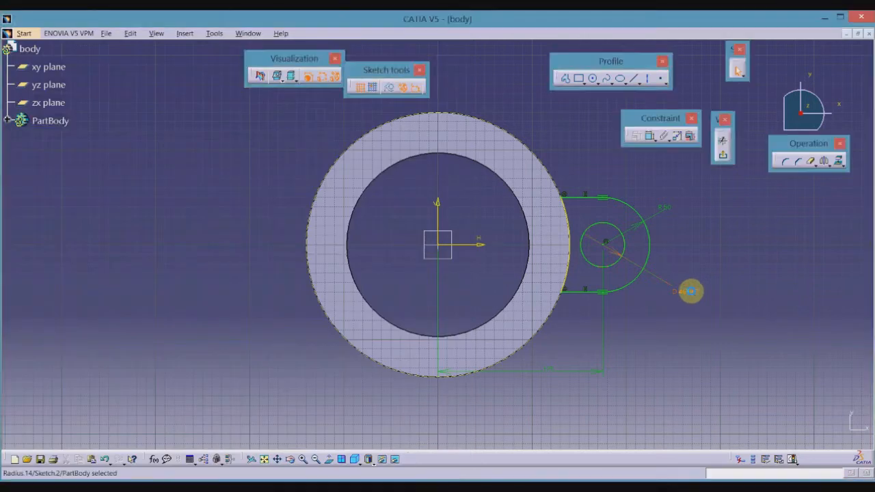
double_click(690, 294)
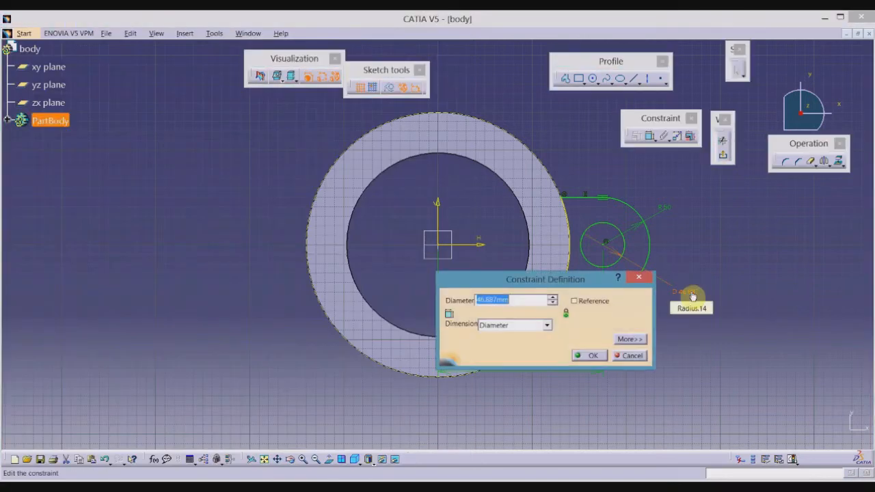
text(47)
key(Return)
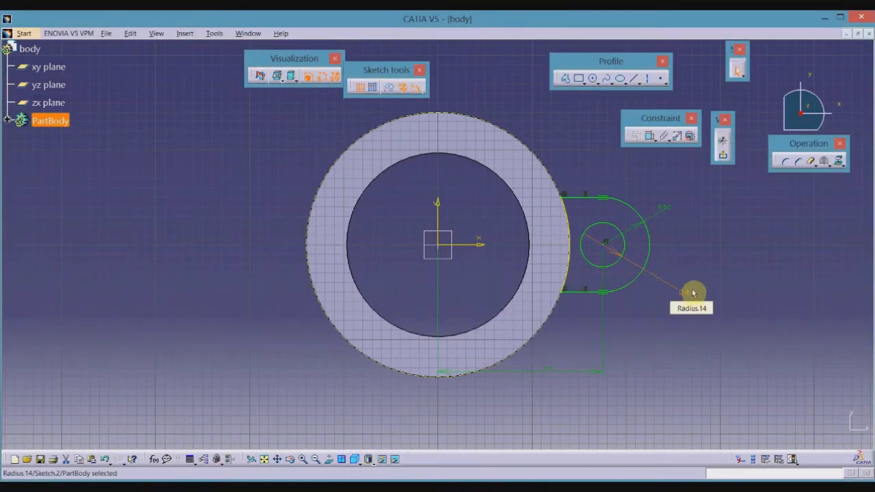
click(721, 253)
Step: Exit the sketch and pad the lug profile 32 mm in the reversed direction, taking the thickness from the PDF drawing
middle_drag(695, 227, 599, 233)
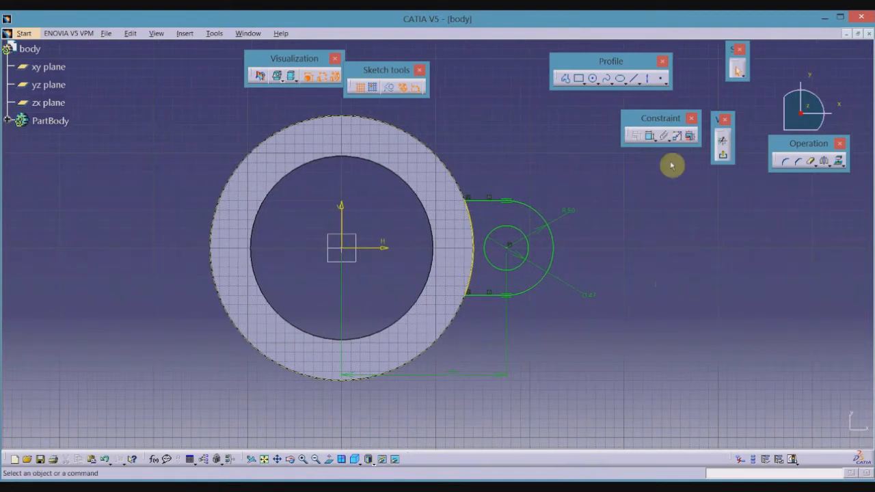
click(721, 162)
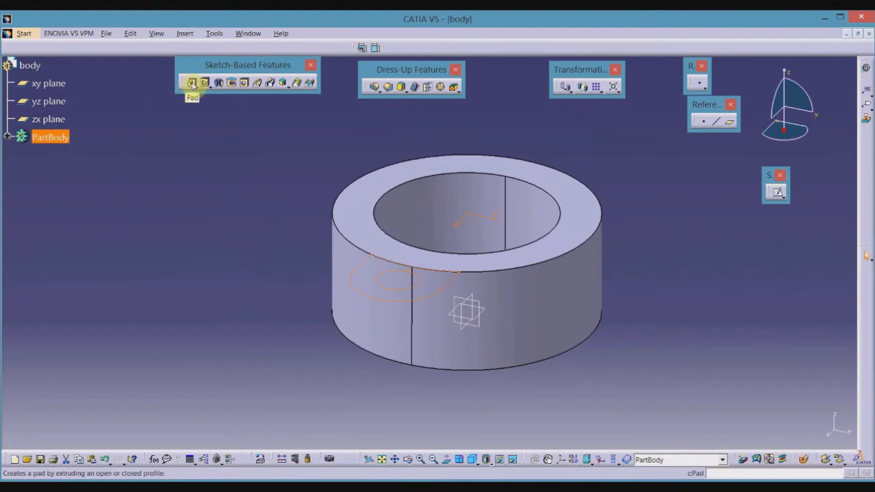
click(192, 82)
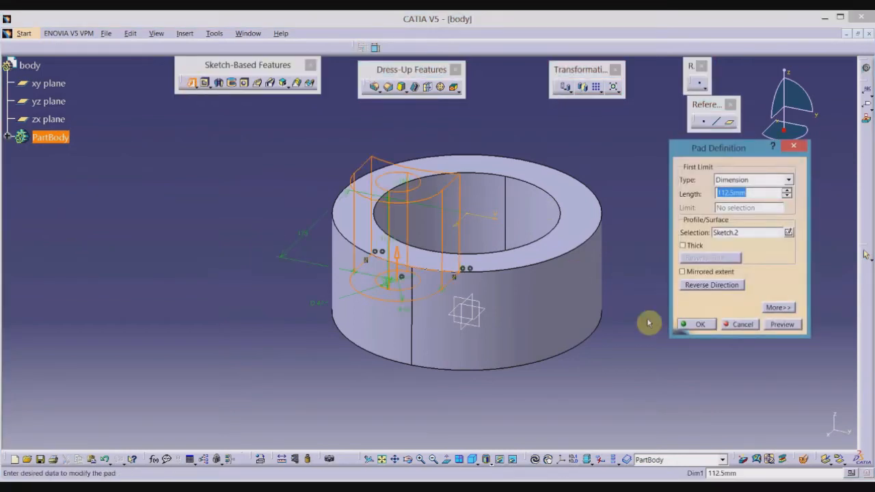
click(712, 285)
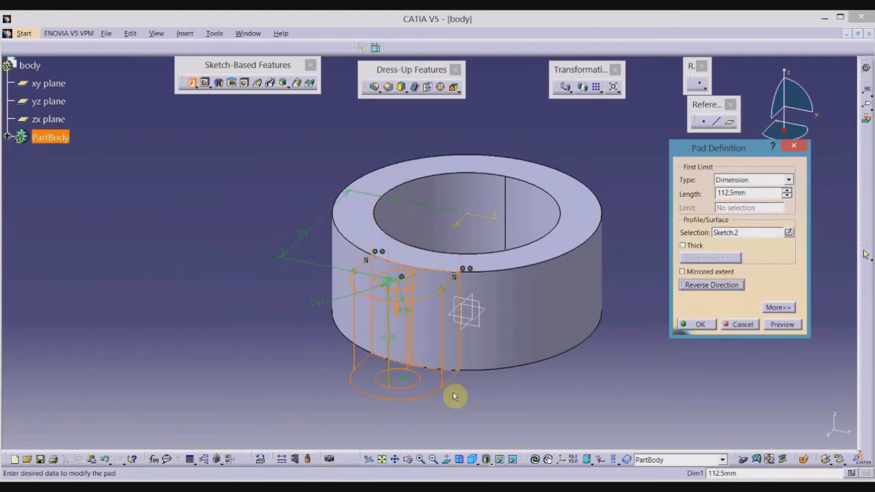
key(alt+Tab)
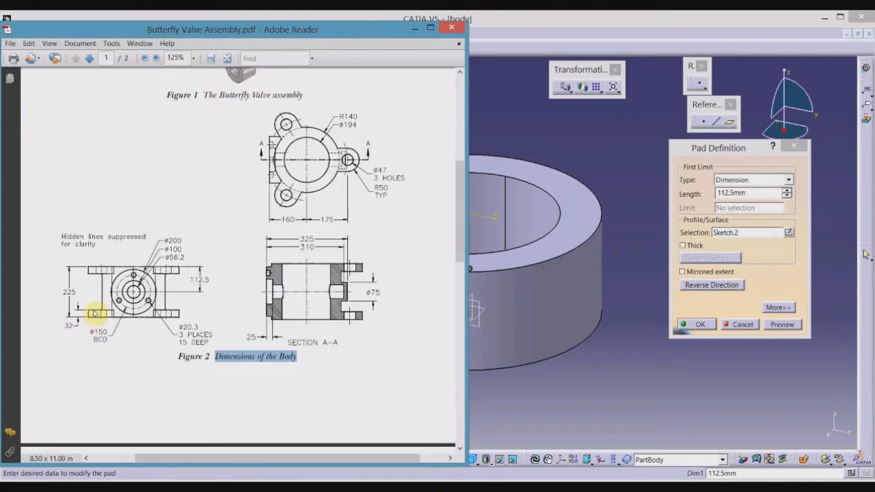
click(747, 193)
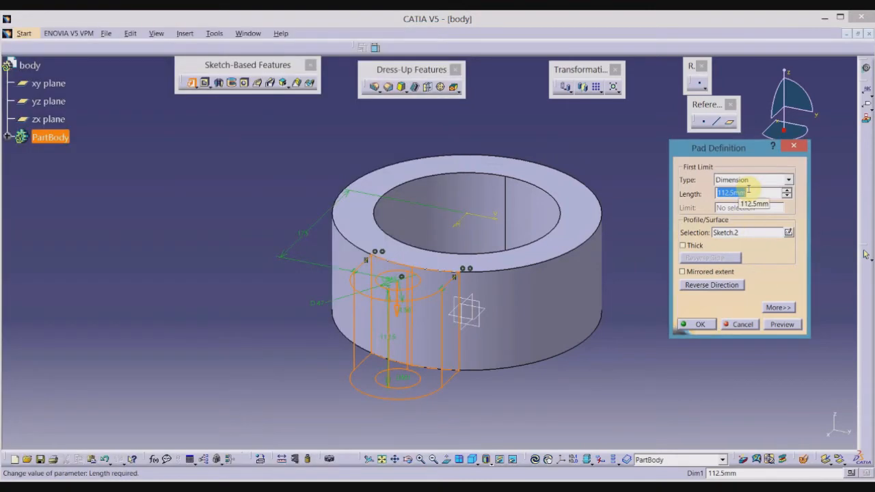
key(Return)
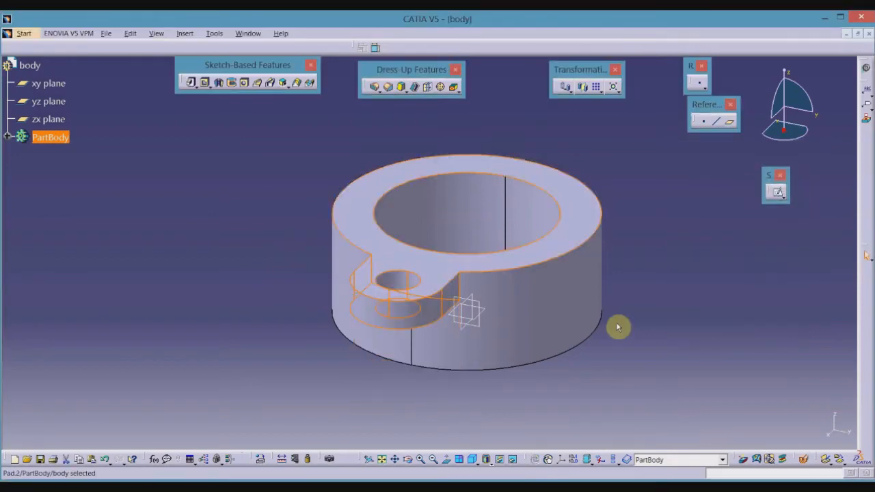
Step: Create a complete-crown circular pattern of the lug pad with 3 instances, using a face of the ring as the reference element
middle_drag(675, 300, 606, 299)
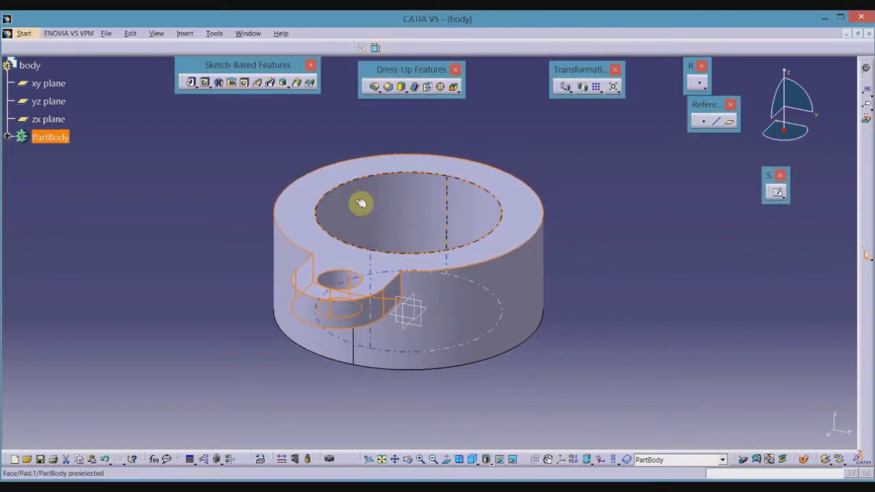
click(472, 260)
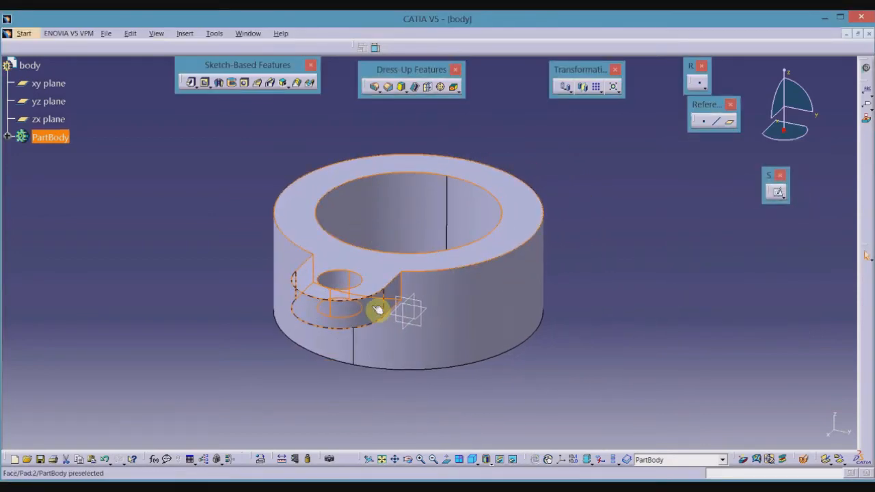
click(602, 90)
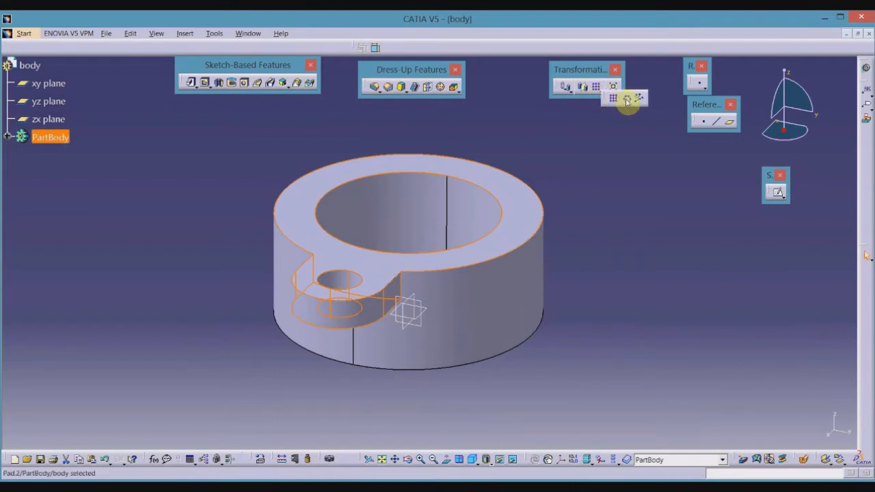
click(626, 101)
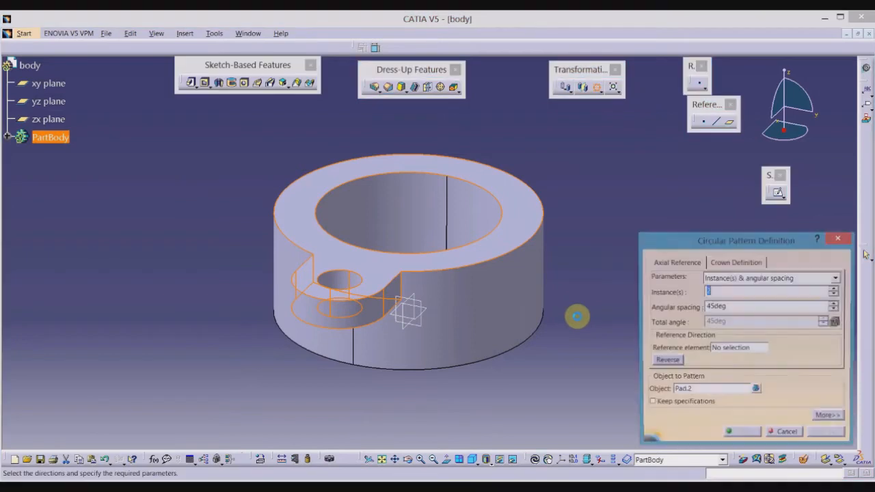
double_click(716, 292)
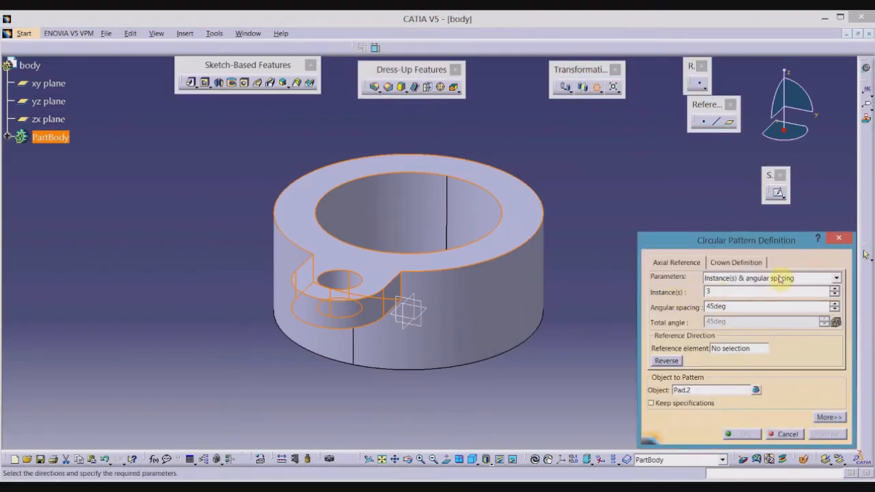
click(836, 279)
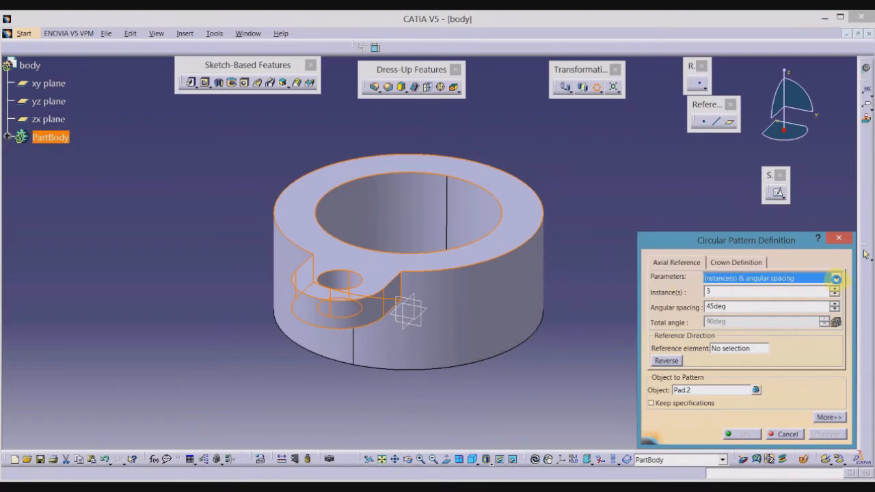
click(836, 279)
click(818, 317)
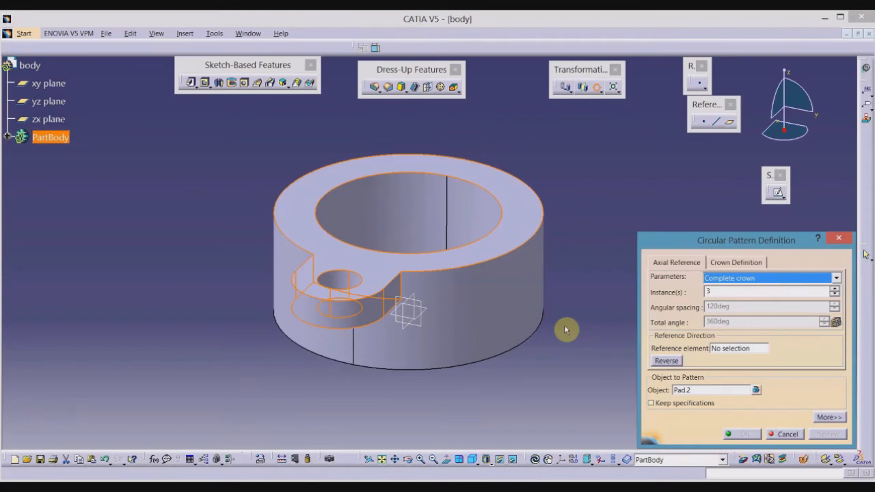
click(728, 350)
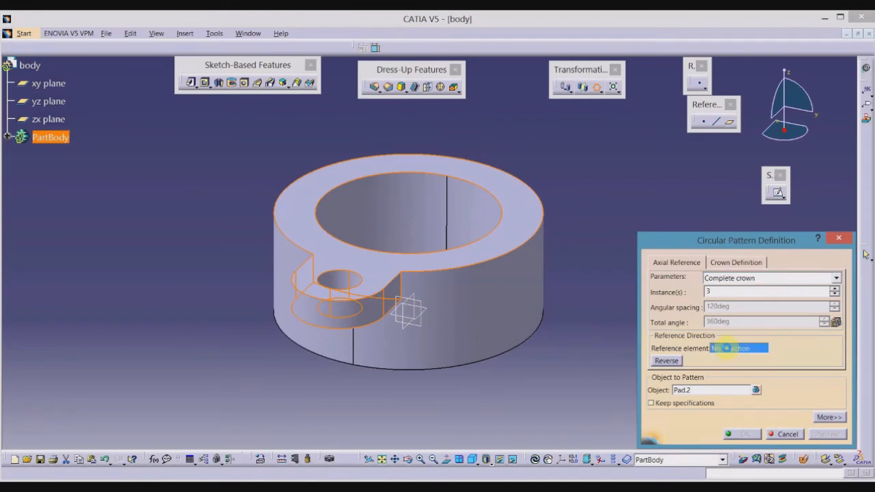
click(532, 222)
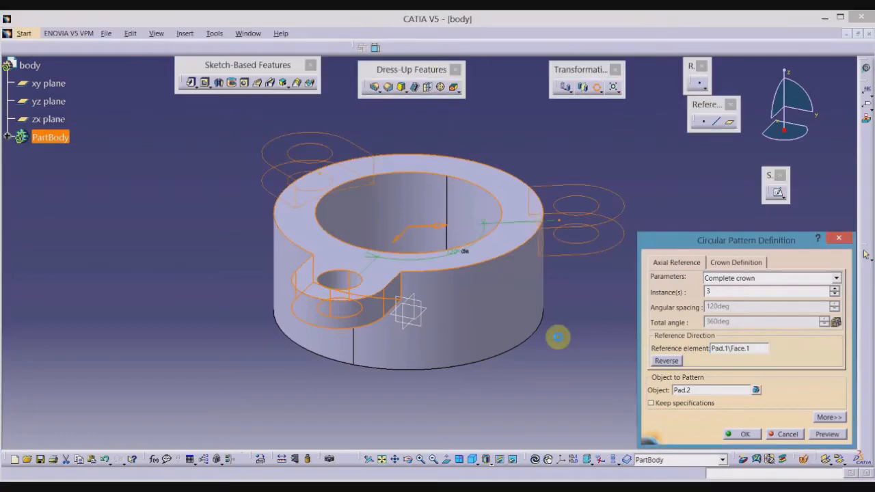
click(746, 434)
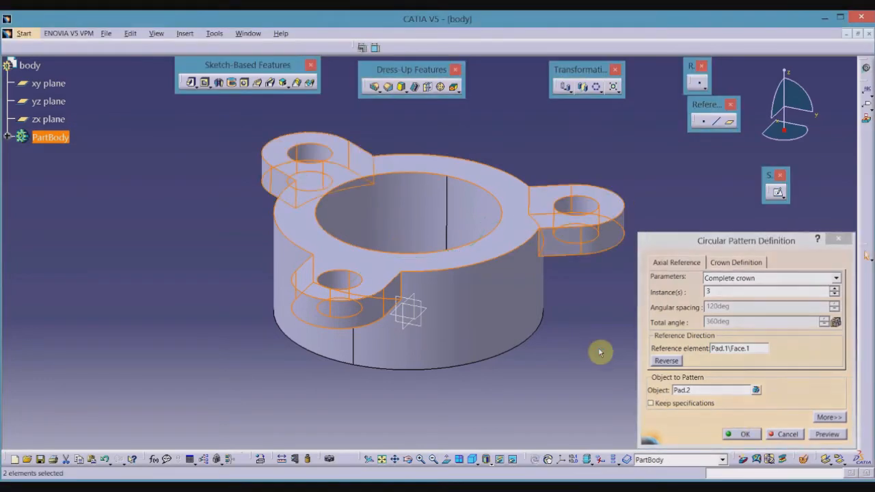
Step: Try to mirror the ring using its flat end face opposite the lugs as the mirroring element
middle_drag(625, 305, 376, 265)
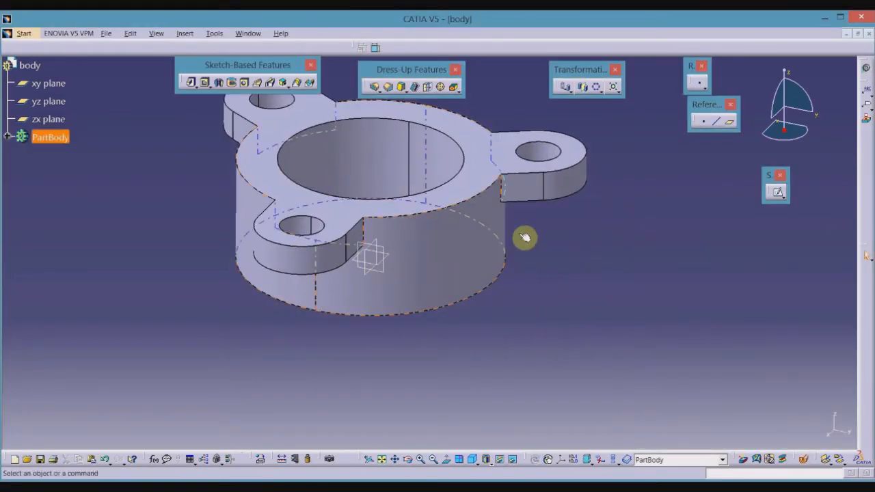
middle_drag(524, 237, 511, 259)
click(483, 261)
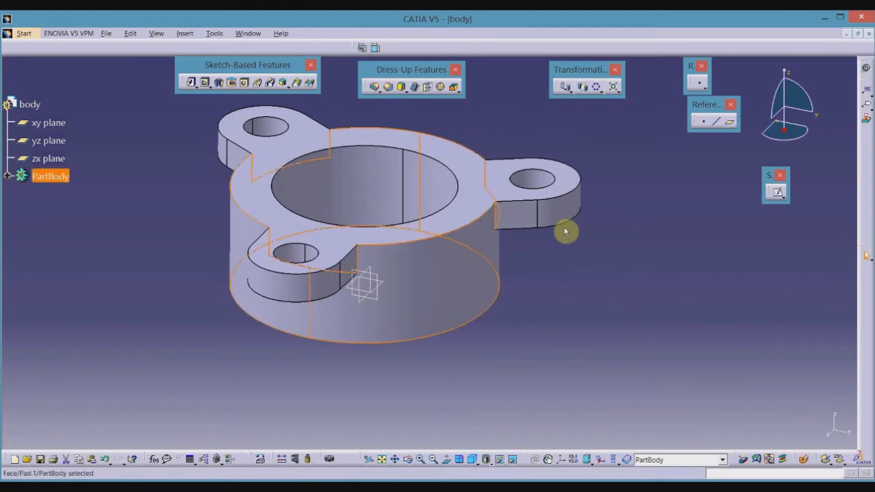
click(583, 88)
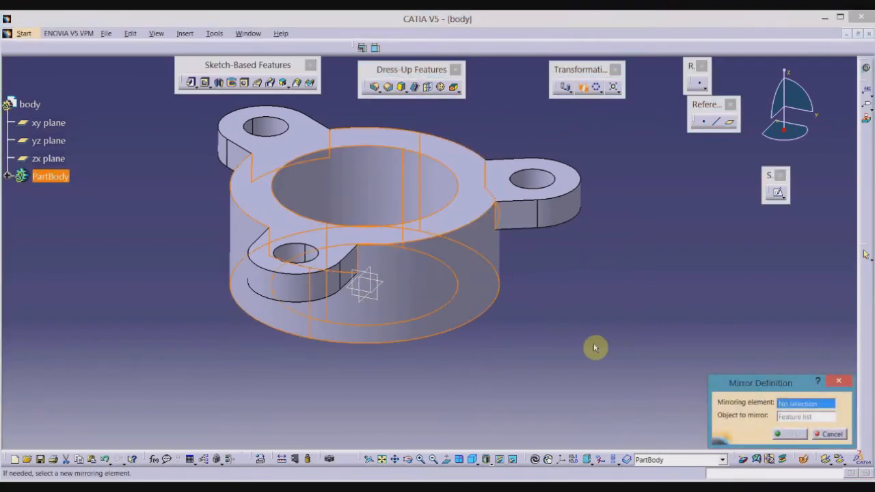
middle_drag(506, 345, 538, 349)
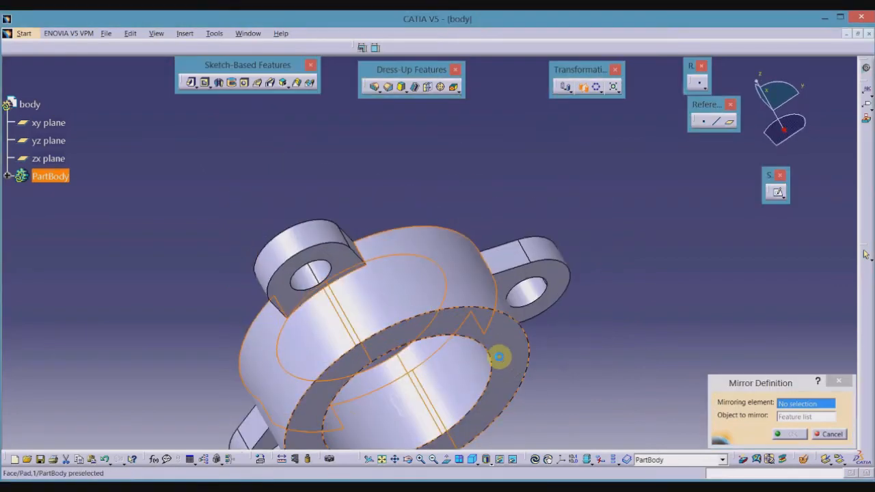
click(499, 357)
click(783, 436)
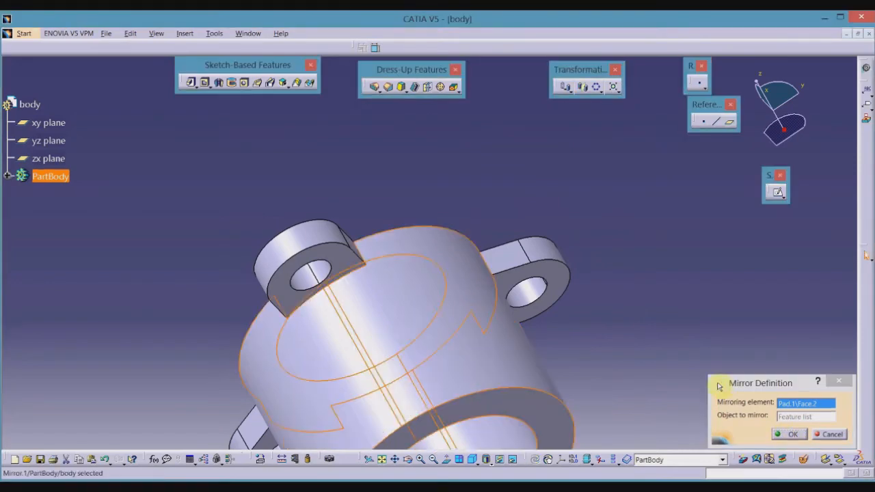
middle_drag(609, 260, 488, 324)
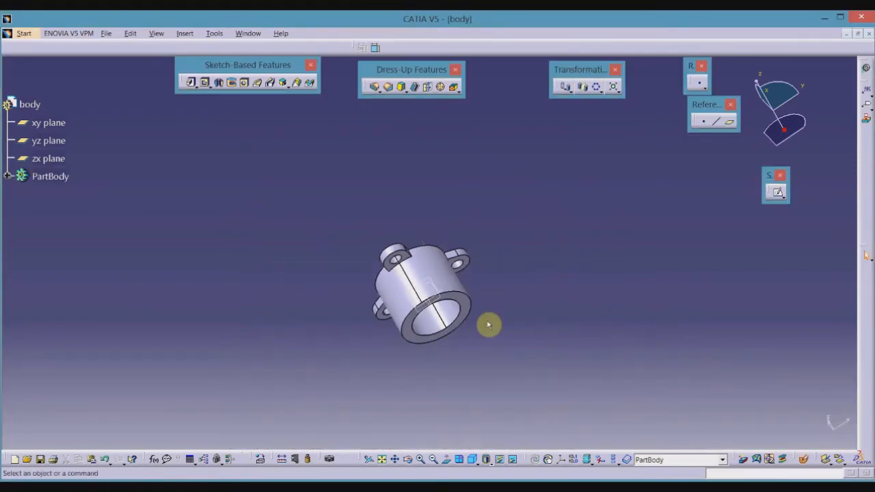
middle_drag(303, 297, 619, 273)
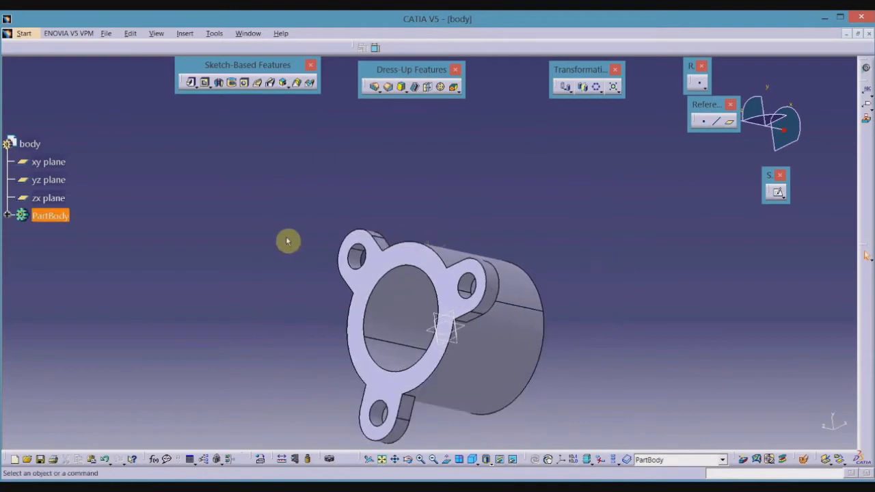
click(349, 268)
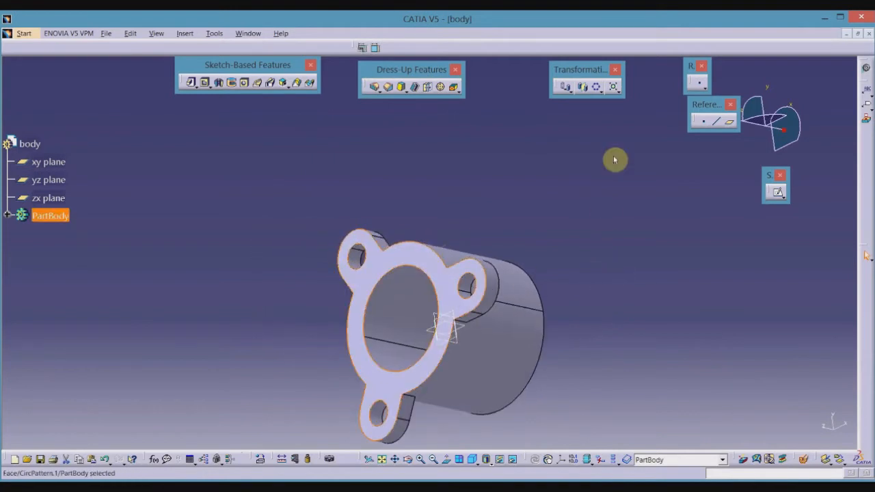
click(587, 92)
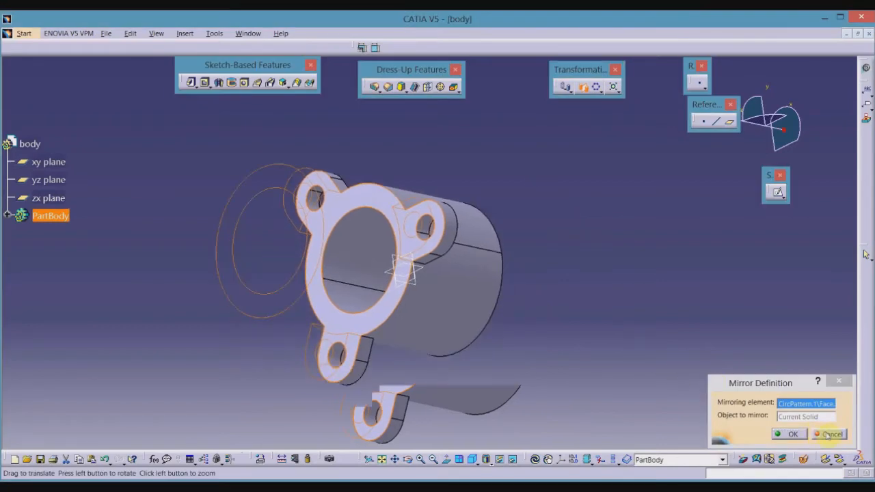
click(830, 434)
Step: Undo the mirror of the ring
key(ctrl+z)
key(ctrl+z)
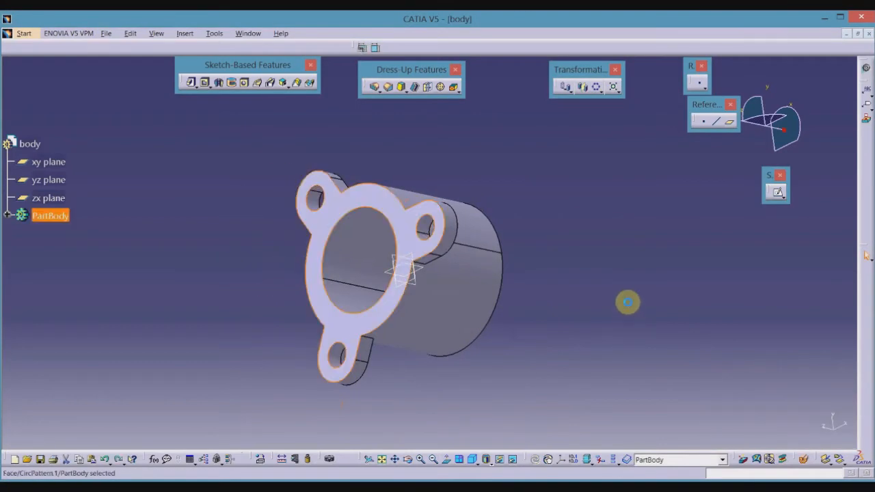
click(632, 298)
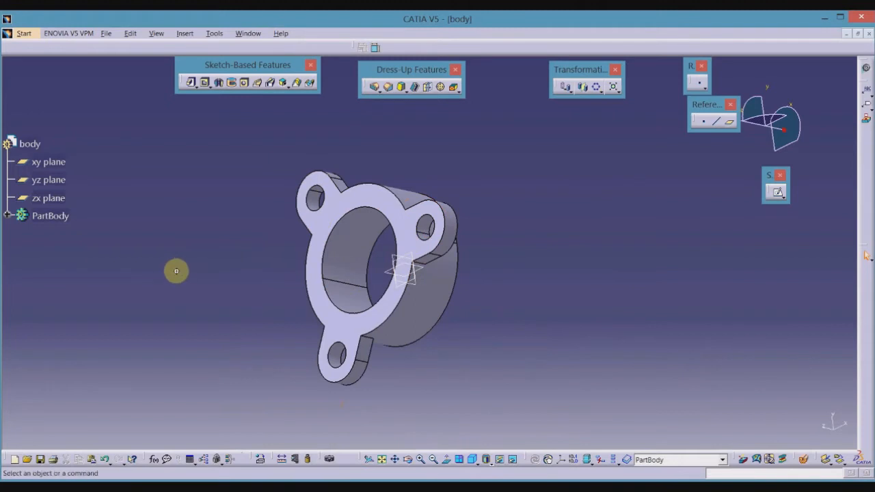
middle_drag(176, 270, 203, 283)
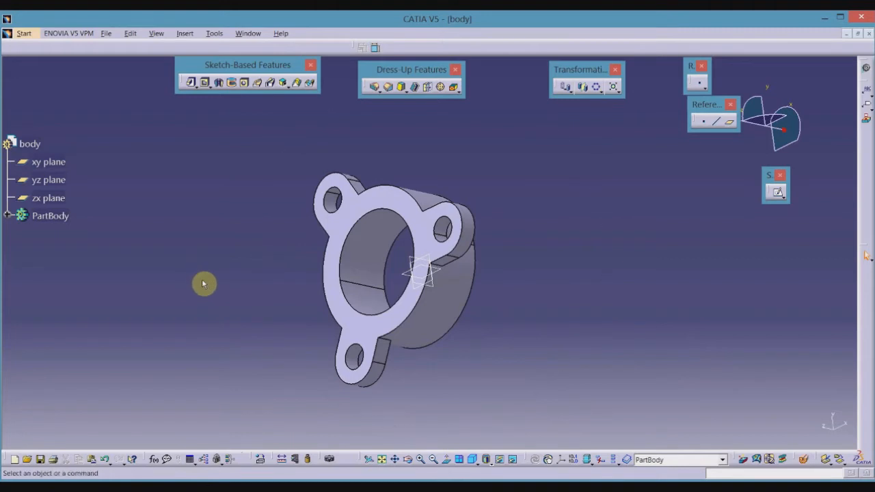
middle_click(203, 282)
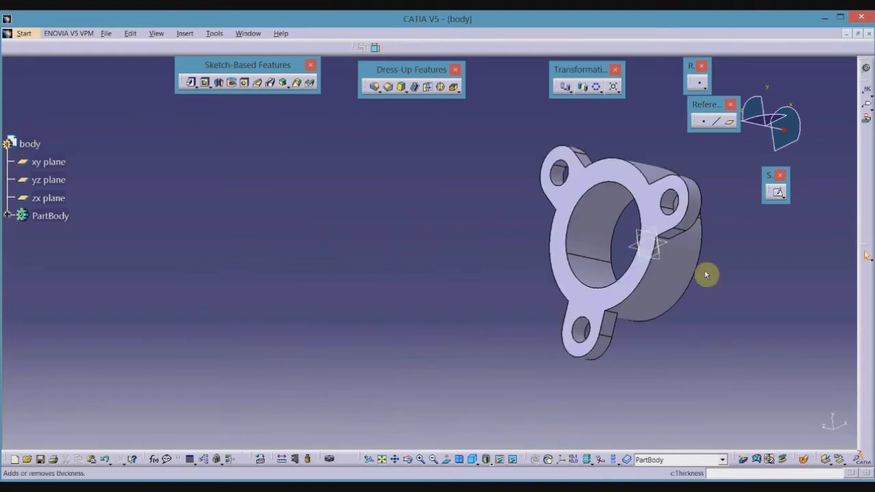
click(635, 170)
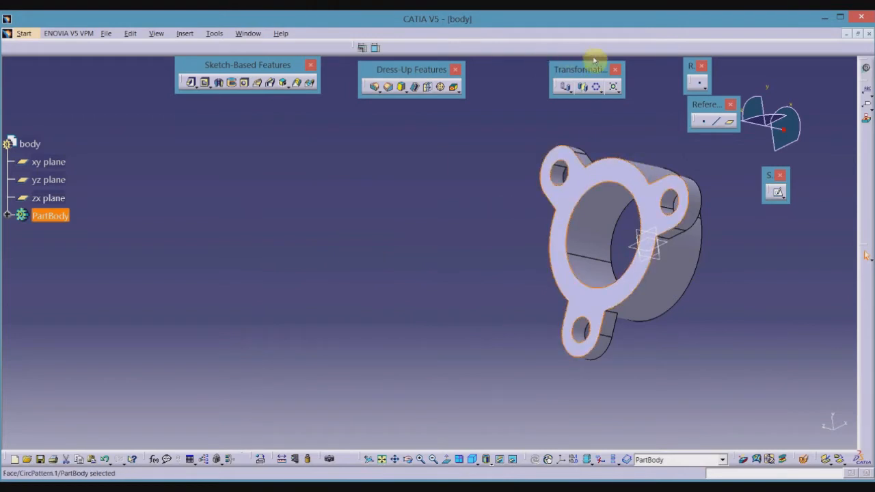
click(583, 86)
middle_drag(735, 307, 602, 355)
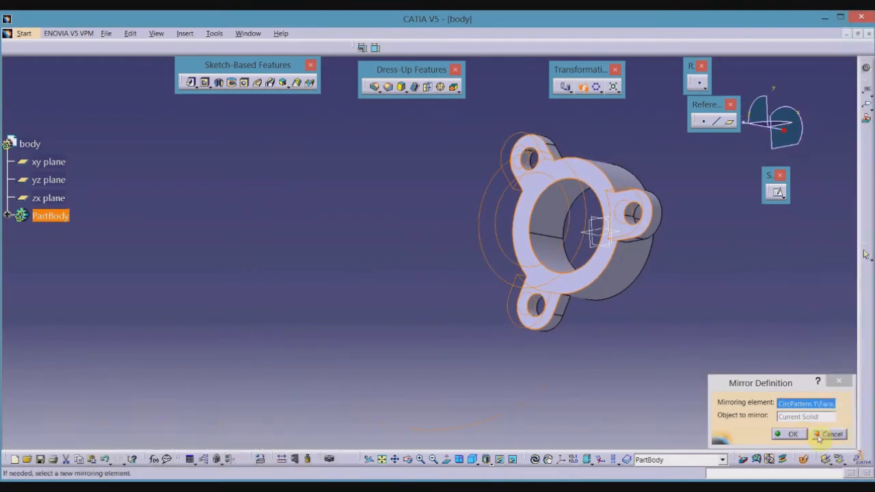
click(830, 433)
middle_drag(414, 263, 59, 253)
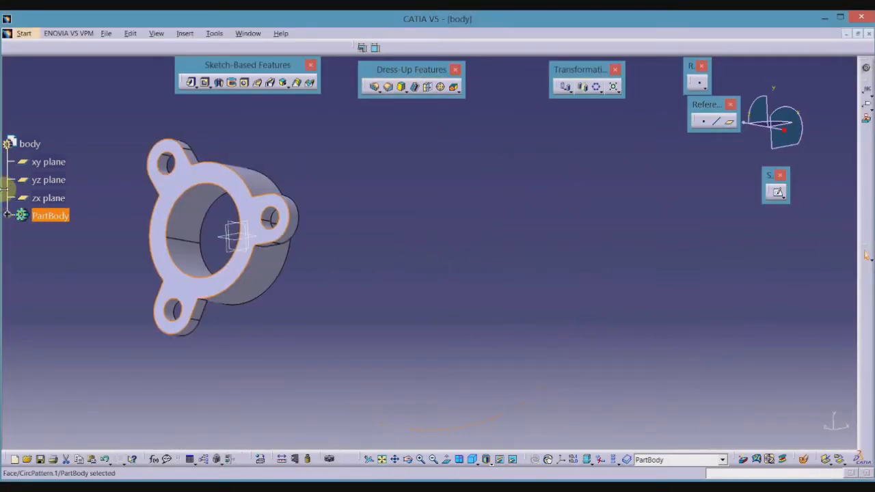
Step: Mirror the whole PartBody, lugs included, about the ring's flat end face opposite the lugs
click(5, 214)
click(52, 215)
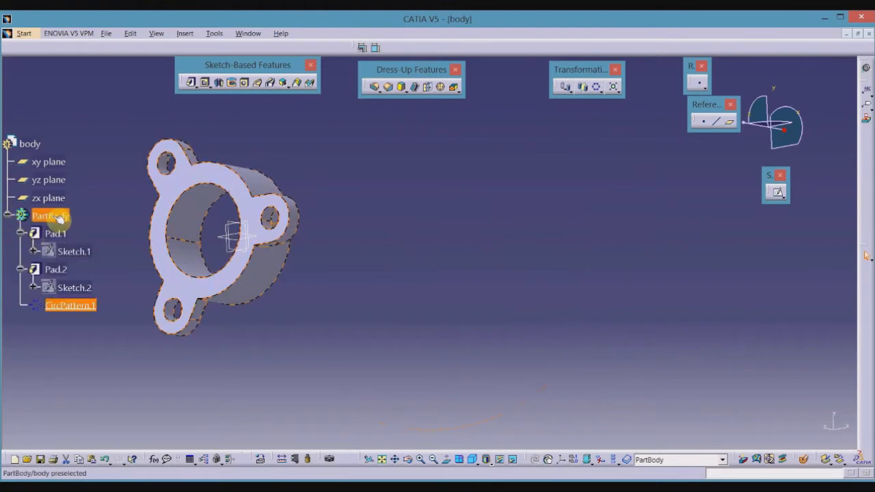
click(583, 86)
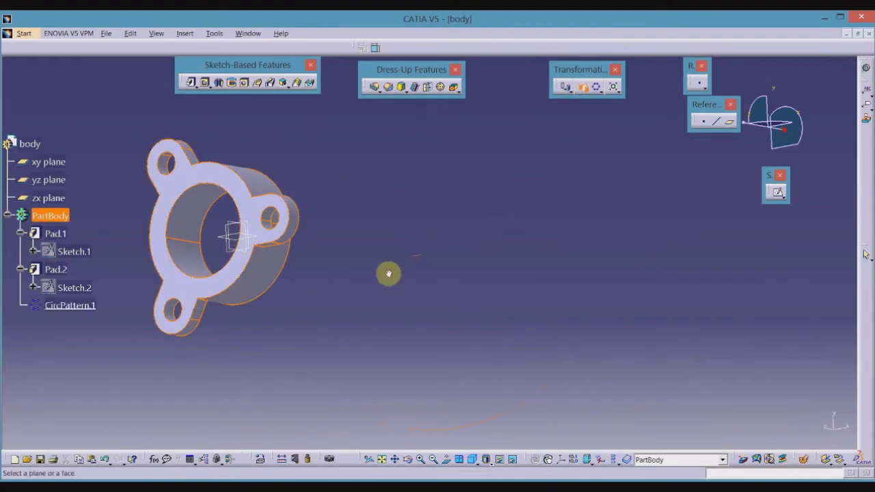
middle_drag(388, 273, 307, 199)
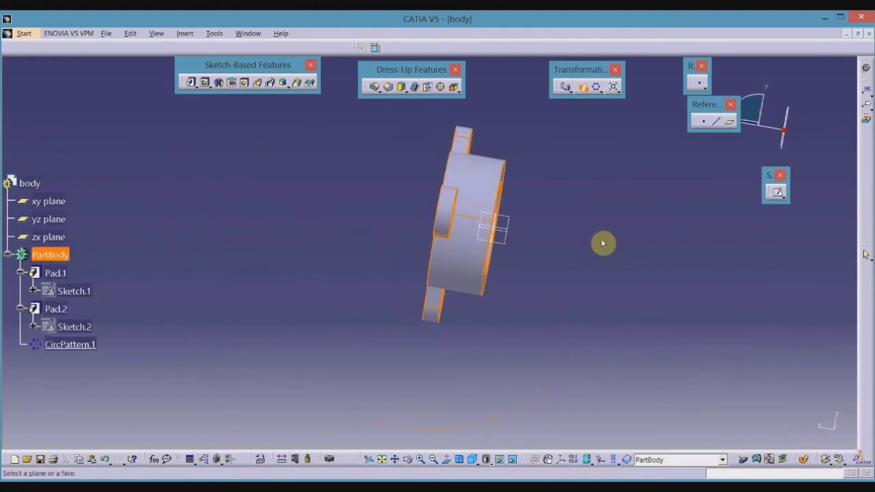
middle_drag(603, 243, 528, 235)
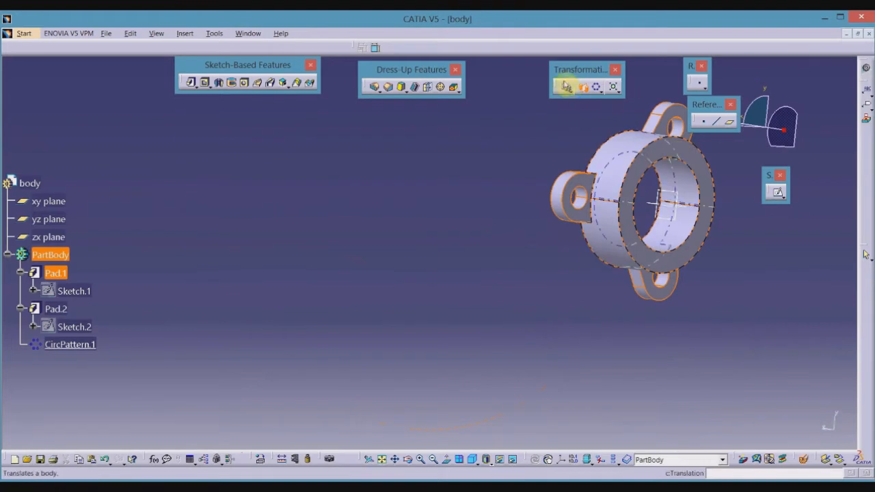
click(583, 89)
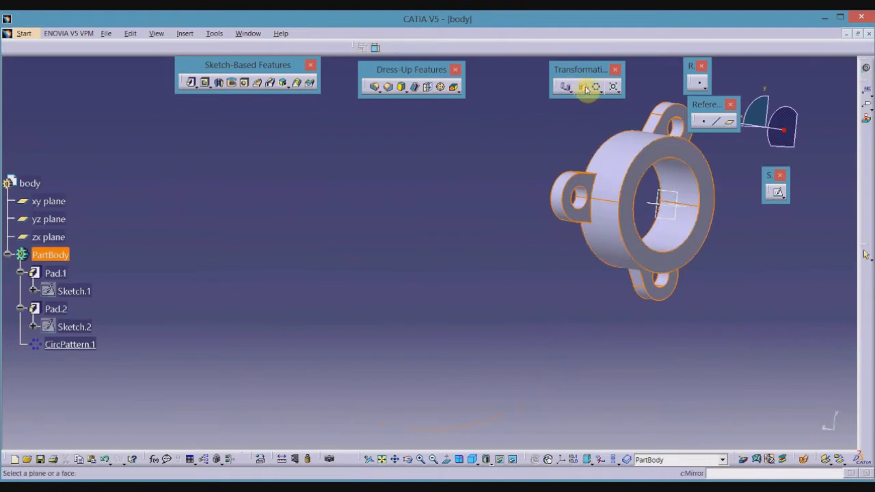
click(642, 173)
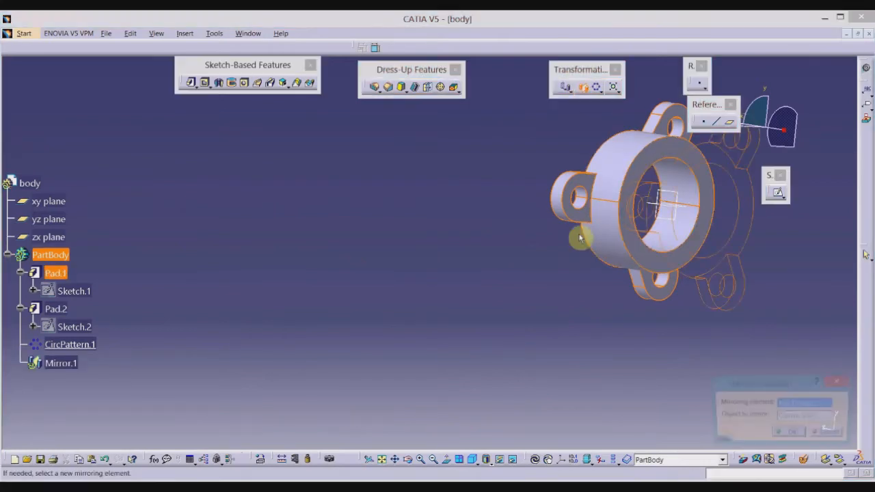
click(790, 435)
Step: Create a plane offset 160 mm from the yz plane in the reversed direction, taking the distance from the PDF drawing
middle_drag(322, 313, 757, 254)
middle_drag(409, 265, 668, 264)
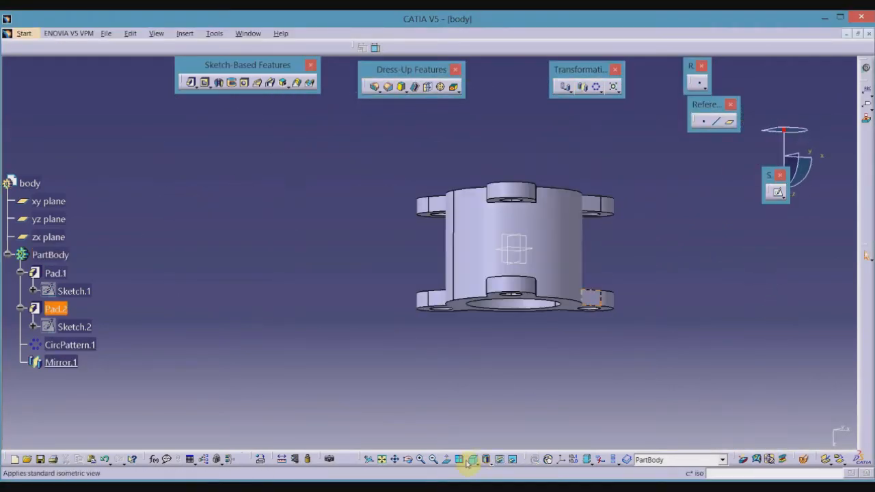
click(473, 460)
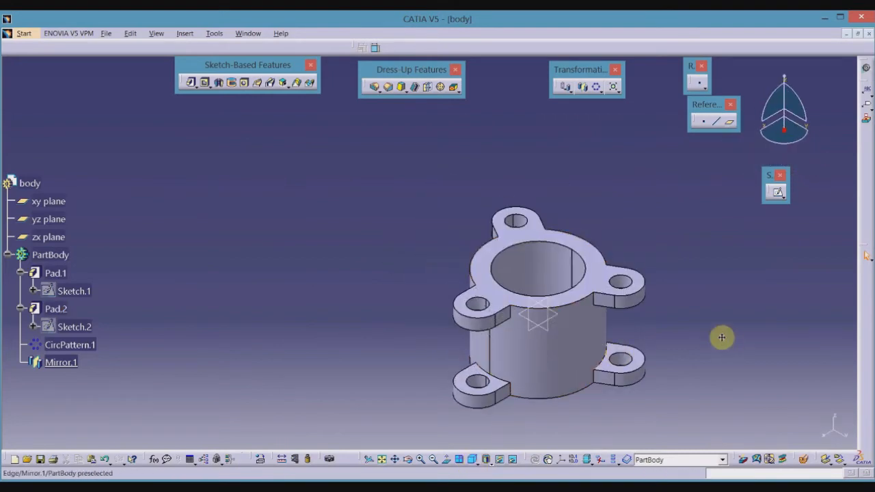
middle_drag(579, 228, 555, 180)
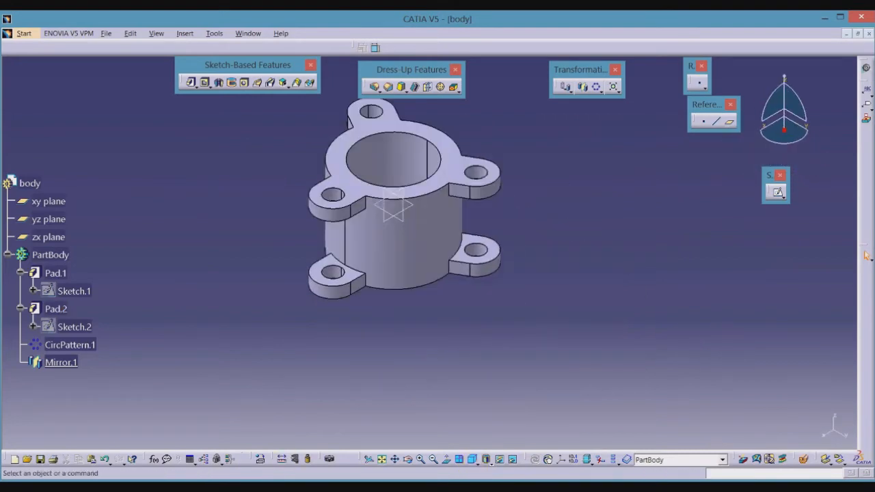
key(alt+Tab)
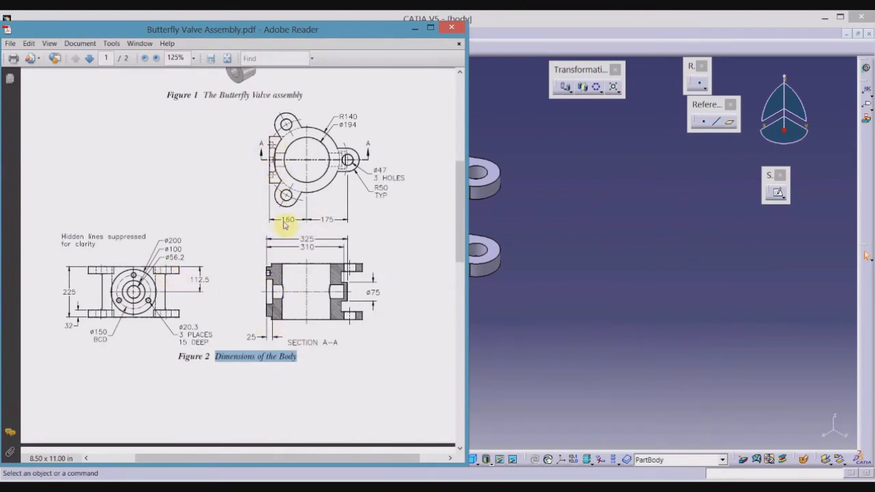
click(531, 226)
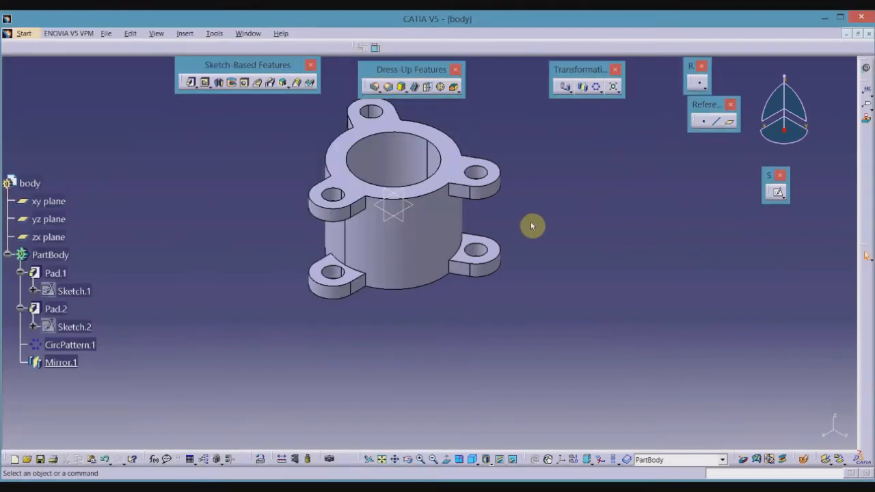
scroll(377, 308, down, 2)
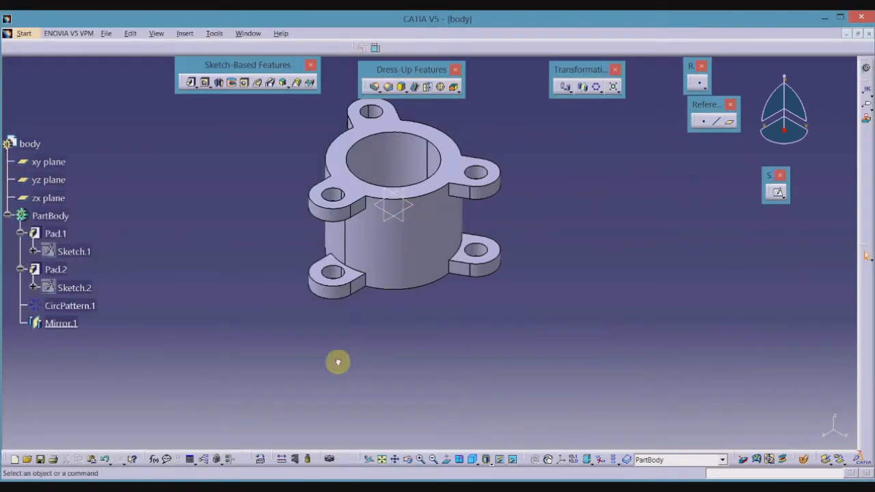
middle_drag(647, 180, 511, 328)
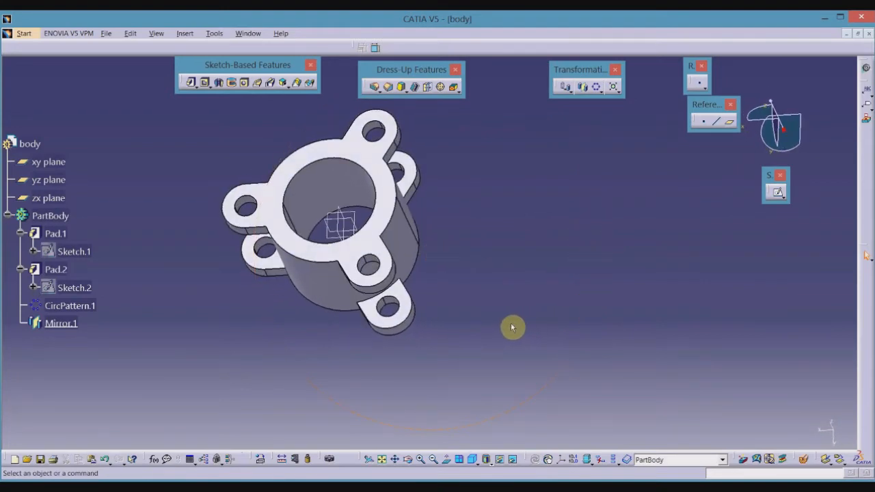
click(338, 221)
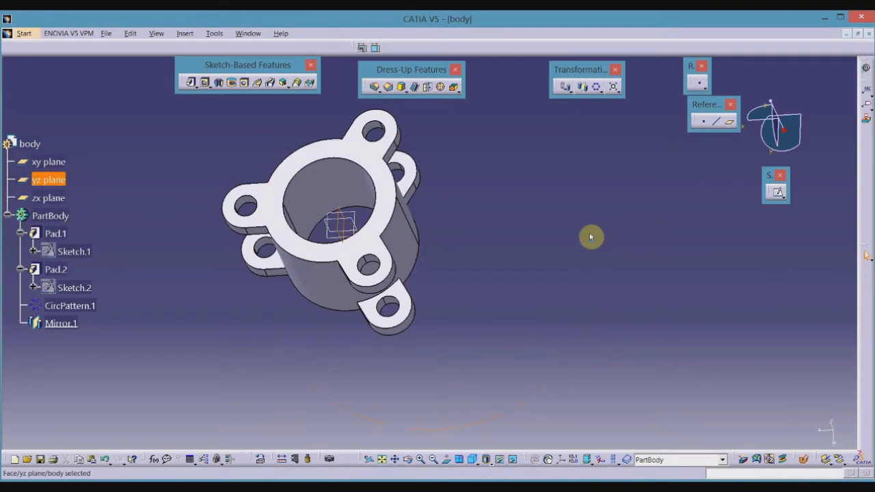
click(731, 124)
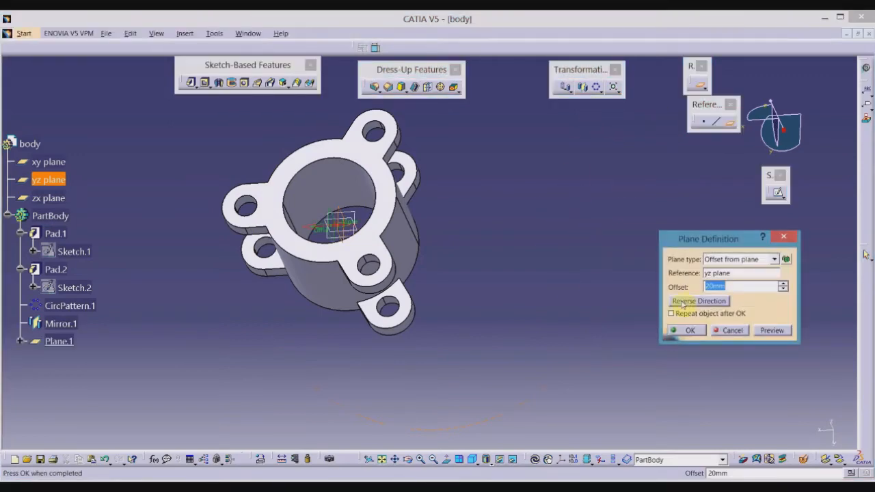
click(682, 303)
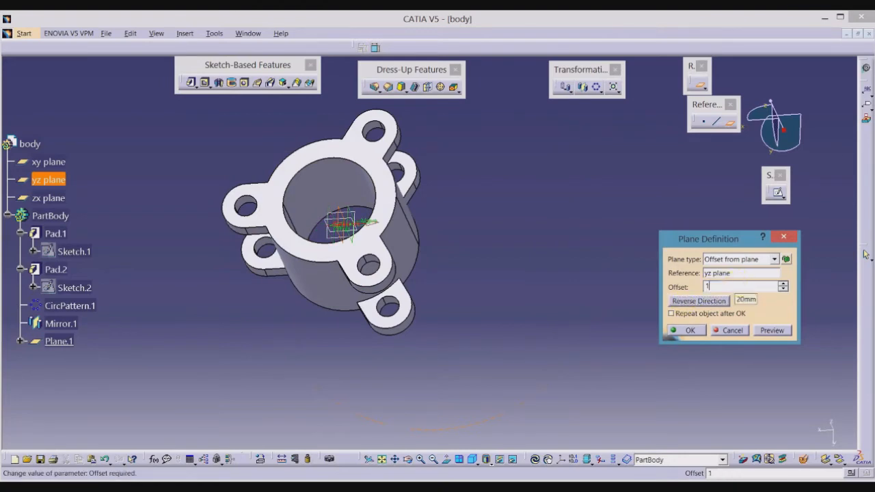
key(Return)
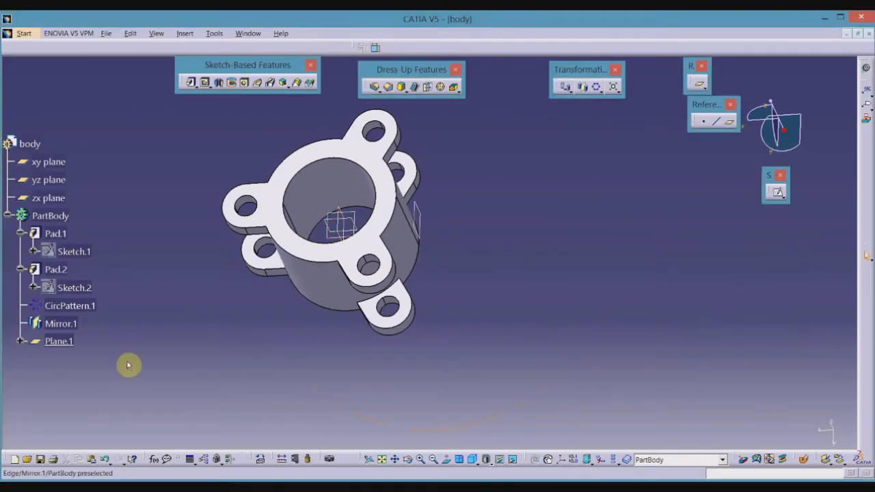
Step: Consult the body dimensions in the PDF drawing and open a new sketch on the plane offset from the yz plane
key(alt+Tab)
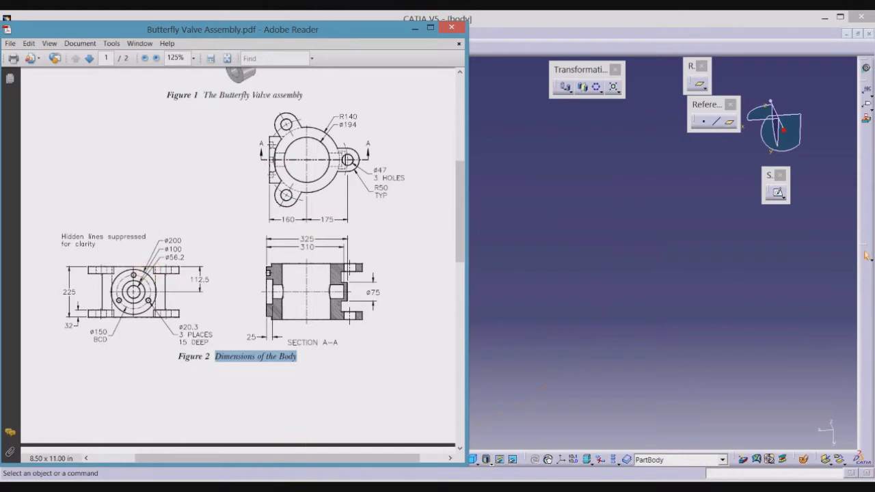
mouse_move(264, 479)
click(264, 434)
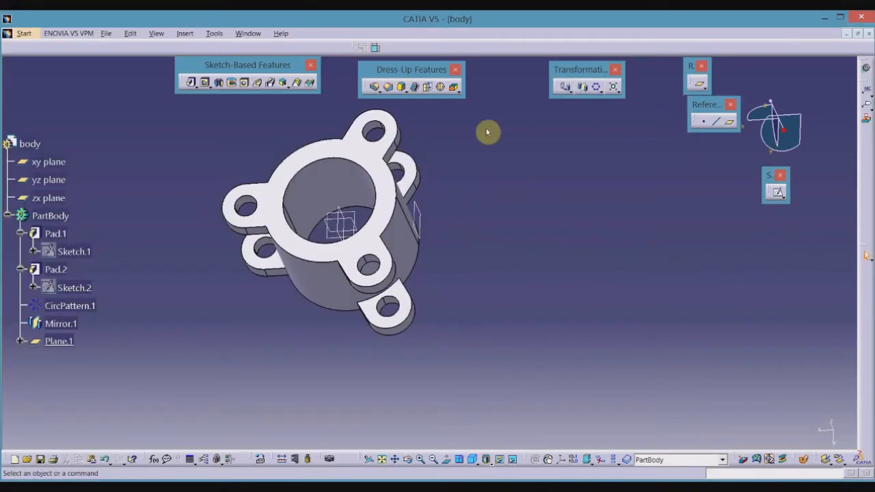
click(777, 192)
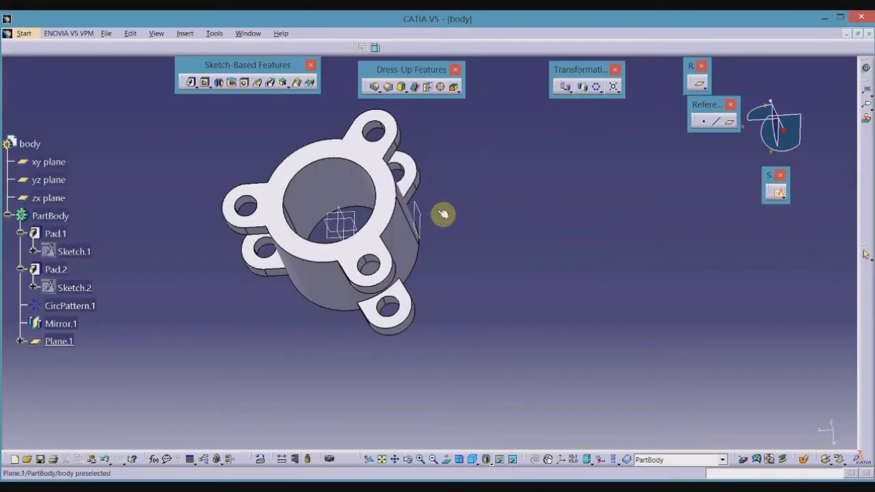
click(418, 219)
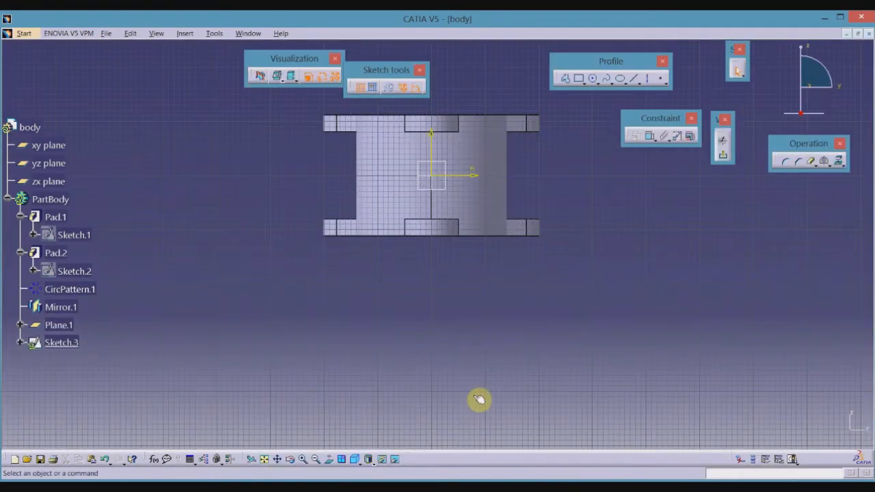
middle_drag(429, 287, 398, 366)
scroll(399, 366, up, 1)
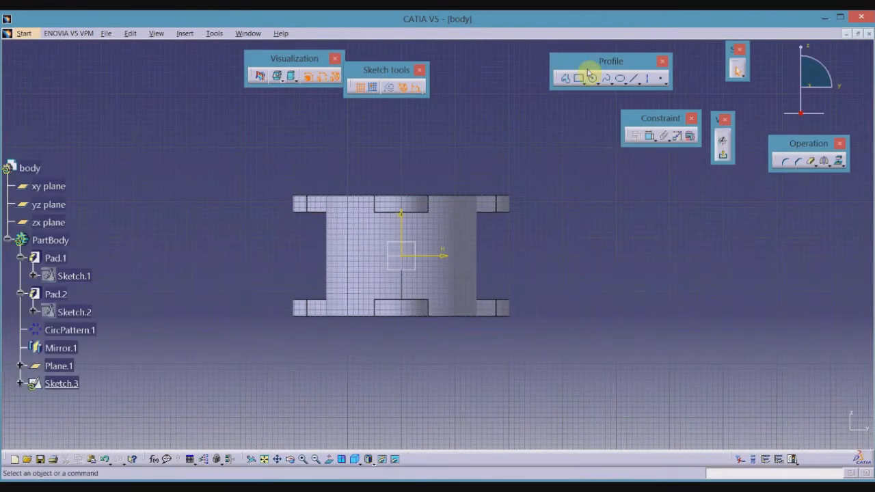
Step: Sketch a circle beside the ring and constrain its diameter to 200 mm
click(588, 267)
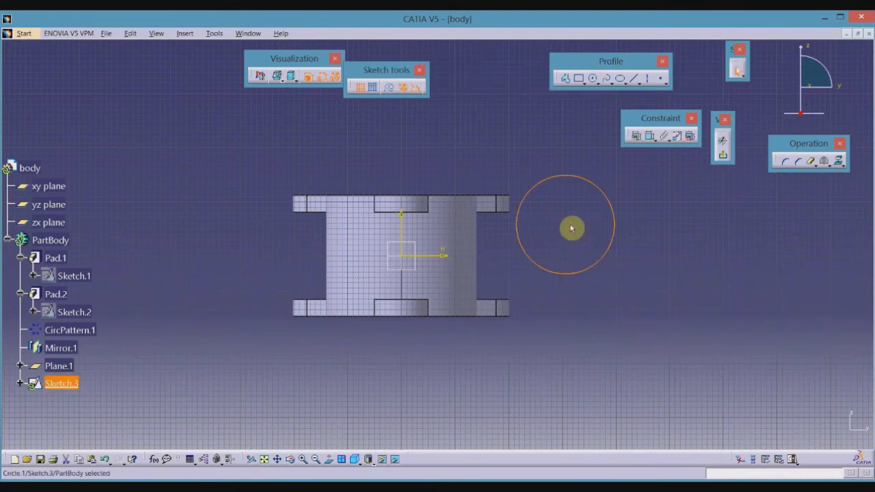
click(651, 139)
click(650, 225)
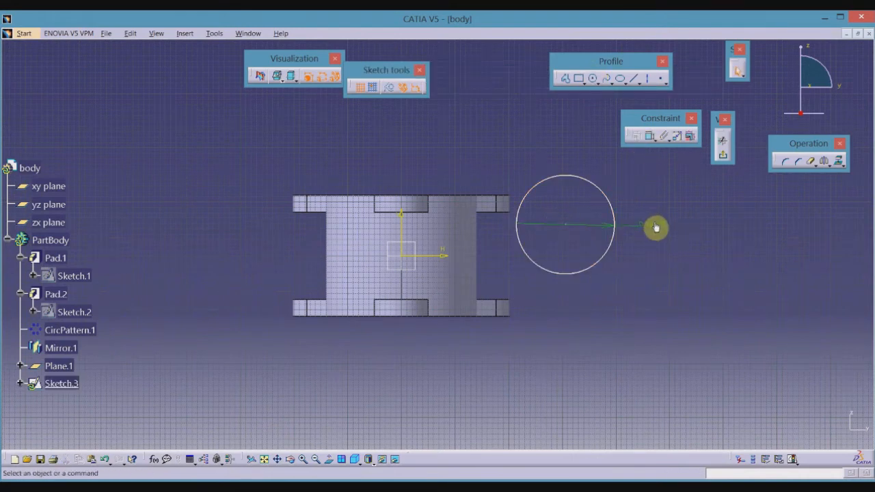
double_click(653, 225)
text(200mm)
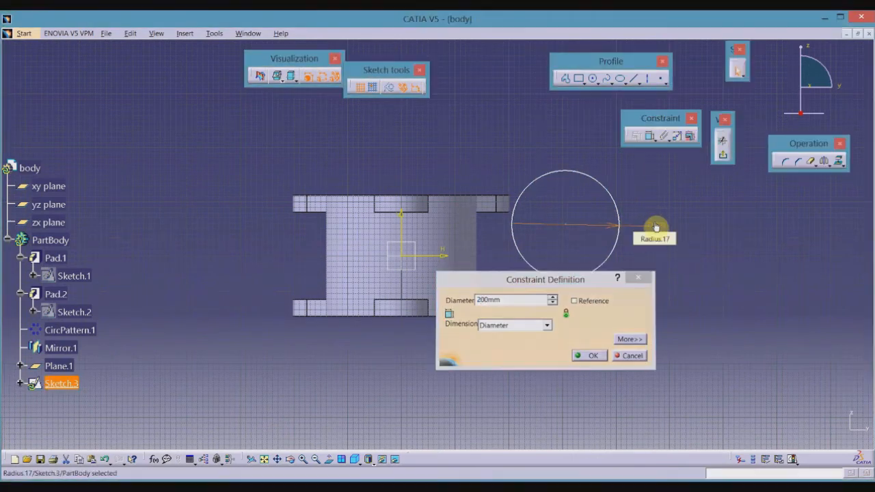
key(Return)
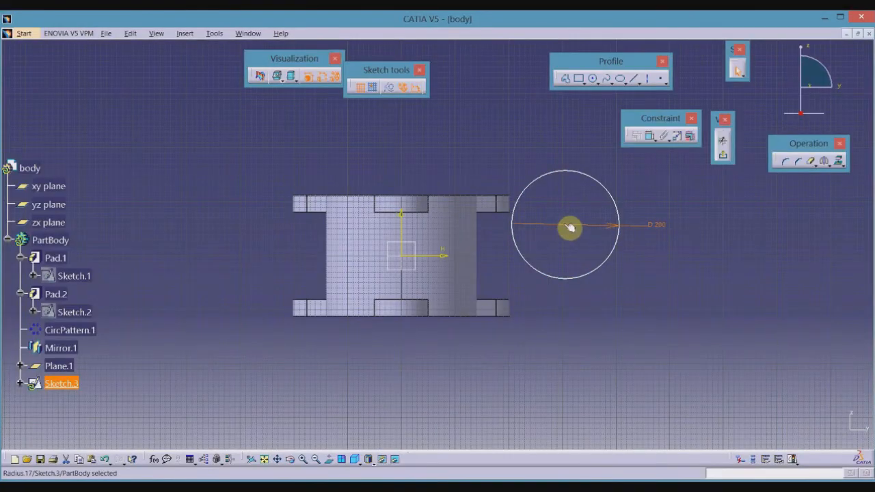
Step: Make the circle's centre coincident with the sketch origin
click(553, 346)
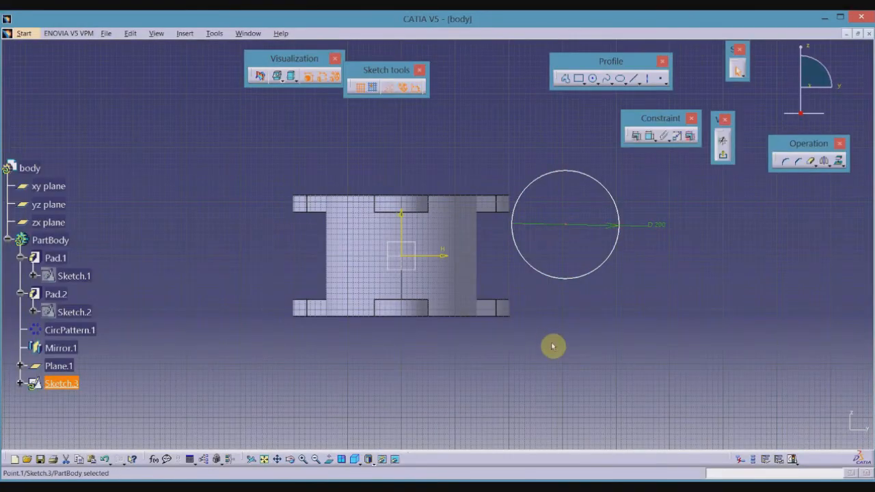
ctrl+click(404, 258)
click(637, 137)
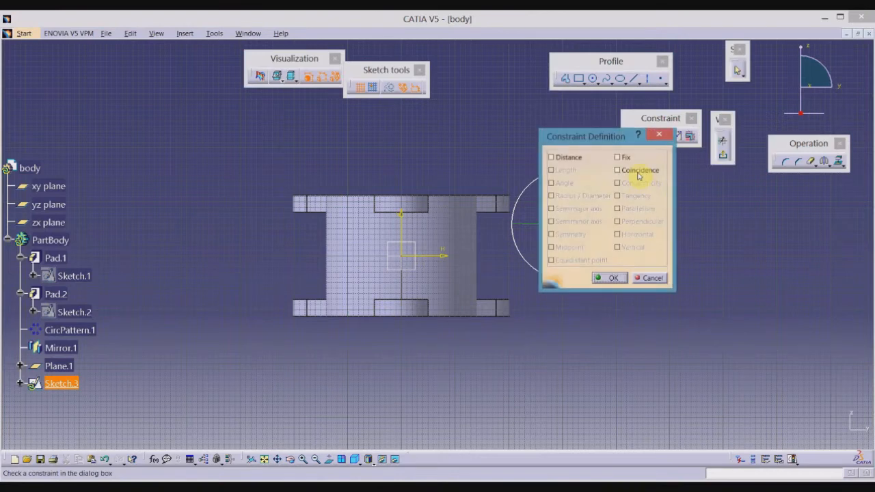
click(638, 172)
click(612, 278)
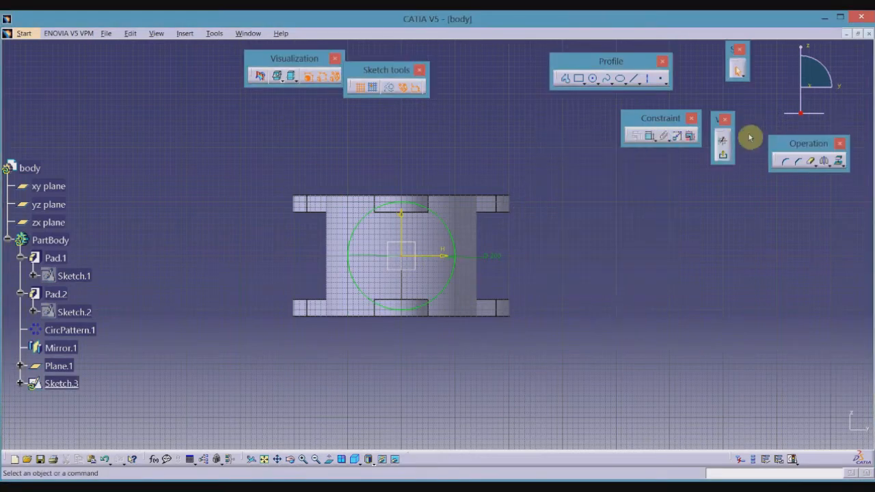
Step: Leave the sketch and pad the 200 mm circle up to next so it meets the body's outer wall
click(723, 154)
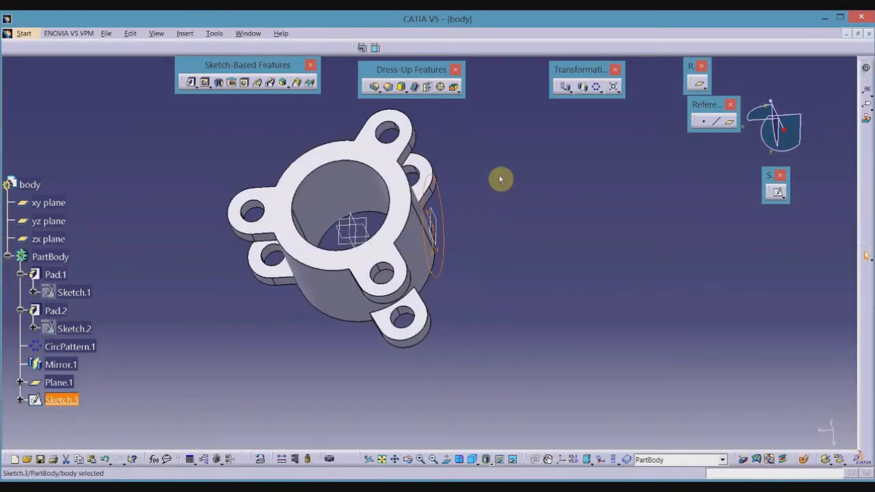
click(189, 83)
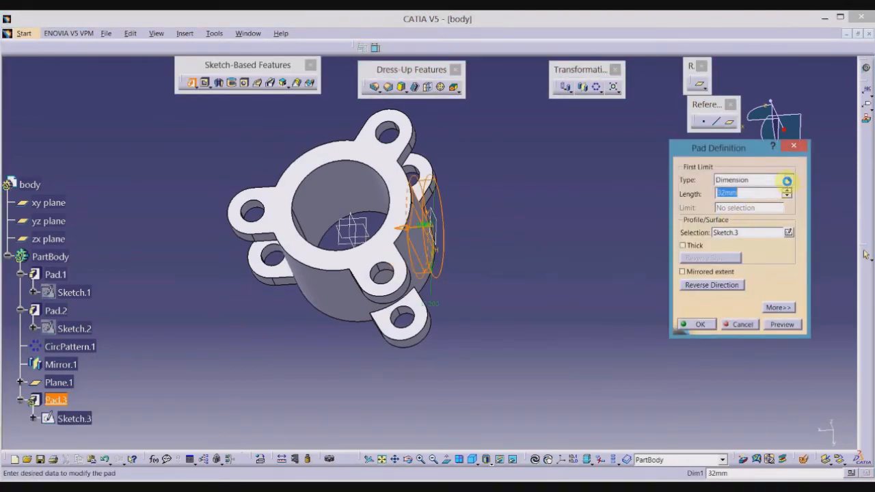
click(787, 181)
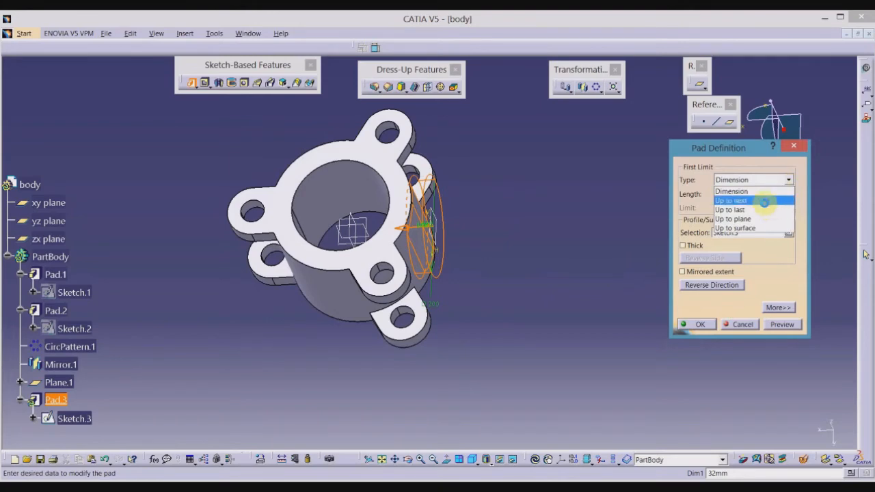
click(760, 209)
click(694, 324)
Step: Create a plane offset 325 mm from the round flange's outer face towards the opposite side, taking the distance from the PDF drawing
middle_drag(370, 375, 430, 353)
key(alt+Tab)
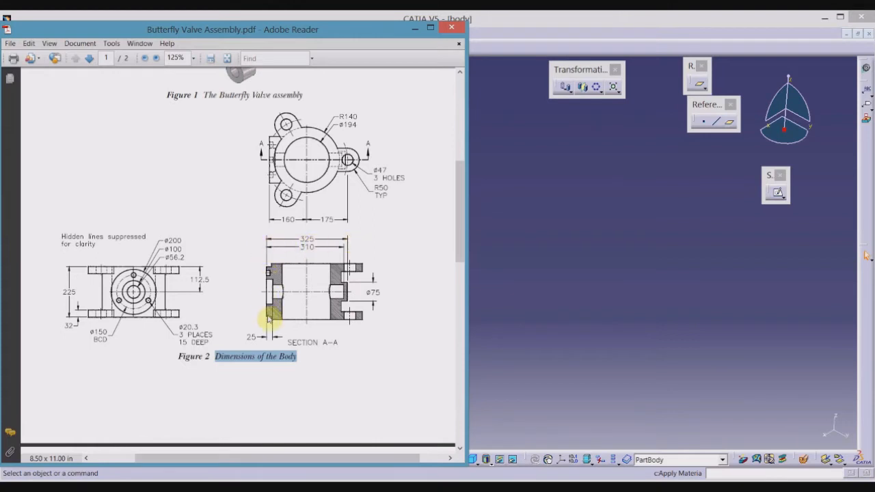
click(659, 270)
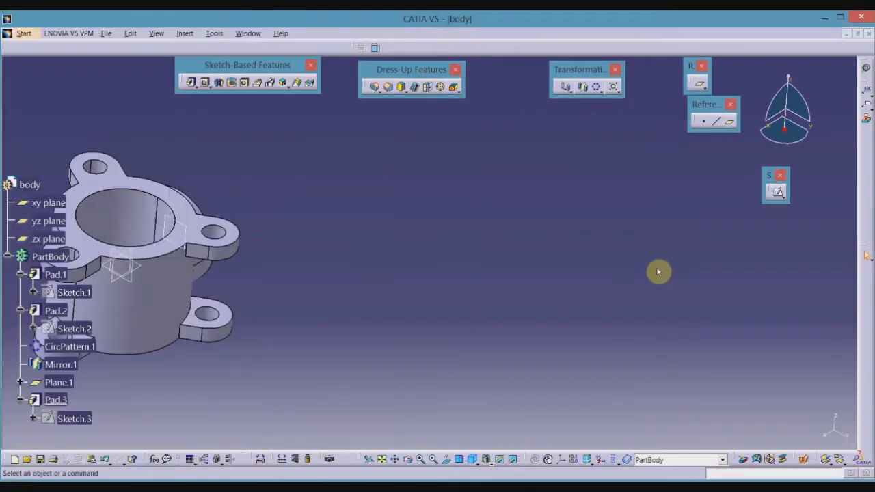
middle_drag(469, 234, 483, 274)
middle_drag(614, 208, 666, 182)
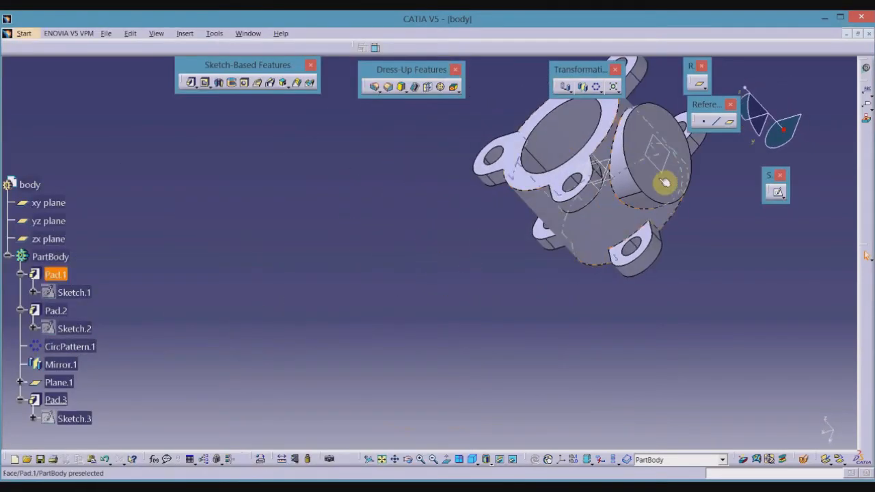
click(660, 194)
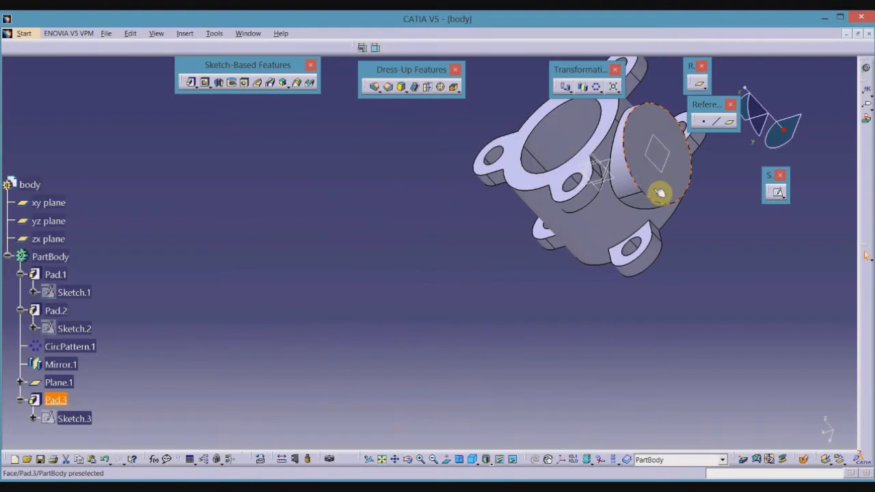
click(731, 123)
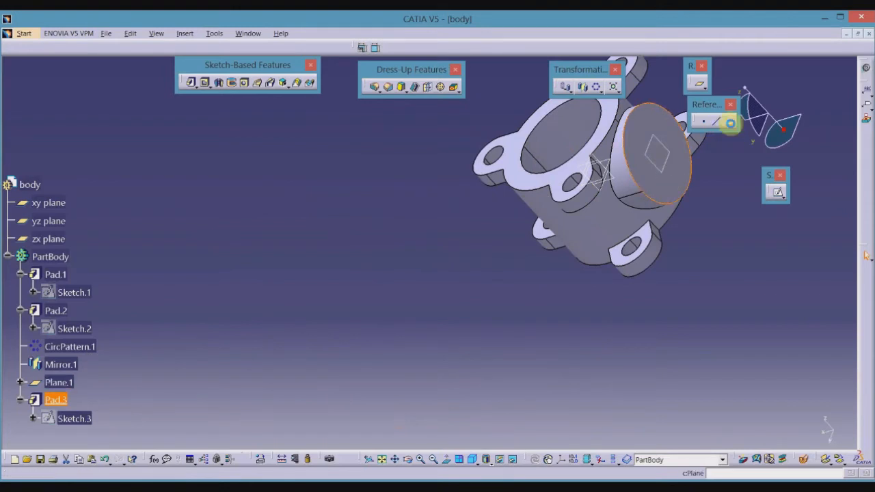
middle_drag(420, 234, 419, 234)
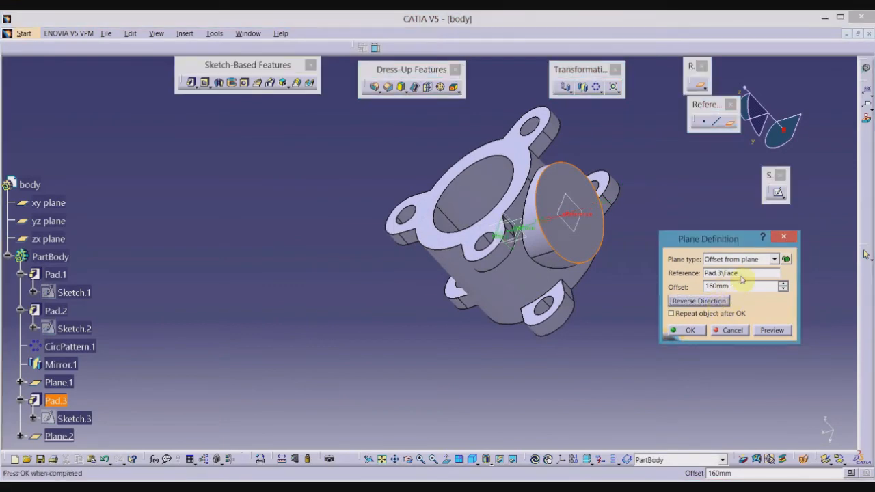
mouse_move(278, 487)
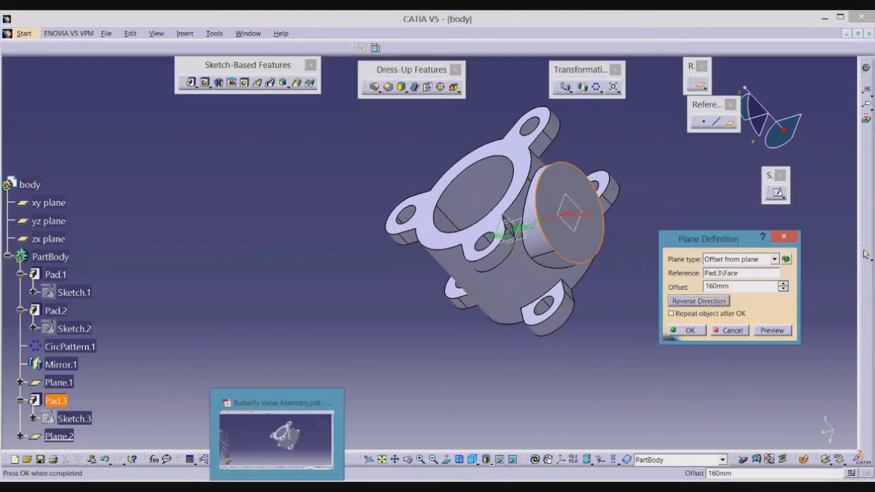
click(249, 486)
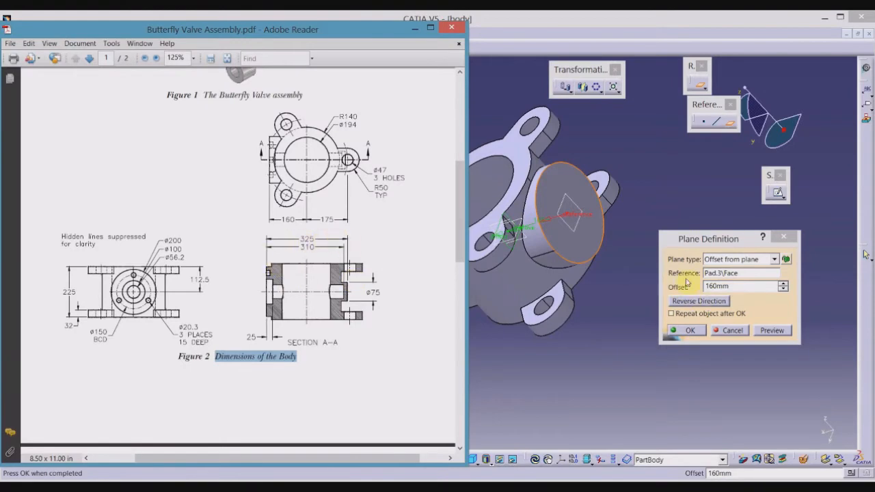
click(749, 285)
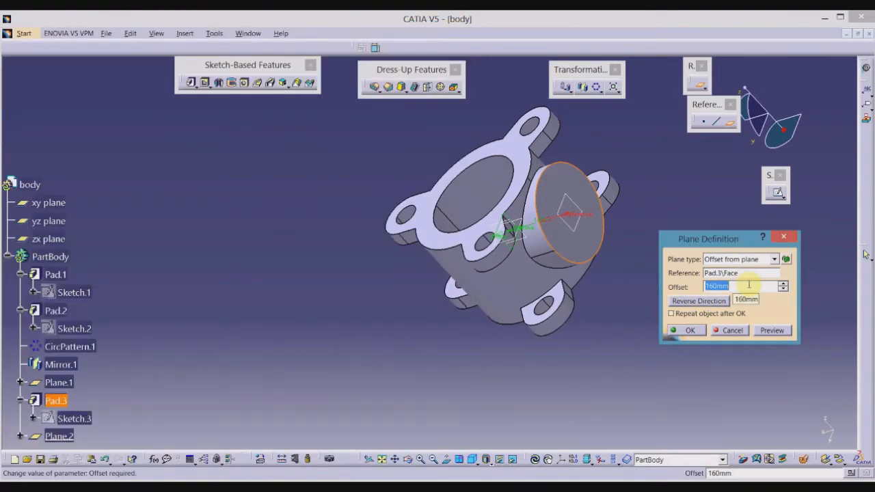
text(325)
key(Return)
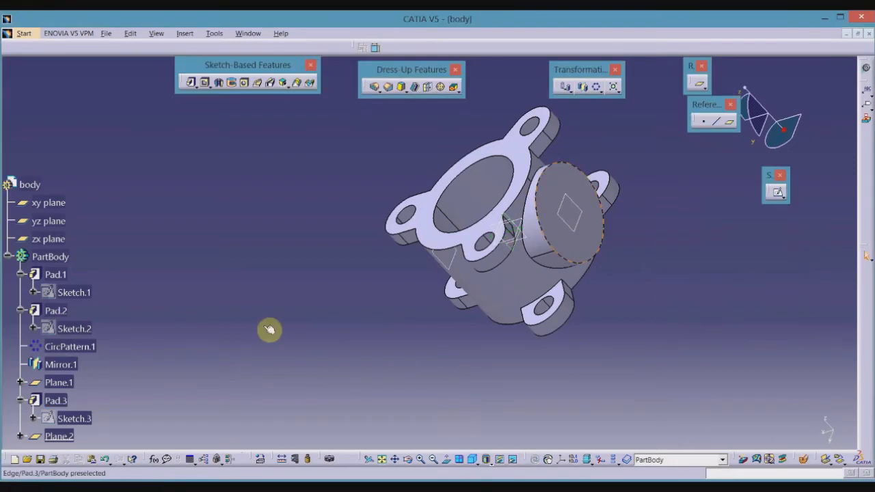
Step: Open a sketch on the new offset plane opposite the flange and draw a circle centred on the sketch origin
middle_drag(232, 333, 506, 274)
middle_drag(420, 303, 483, 176)
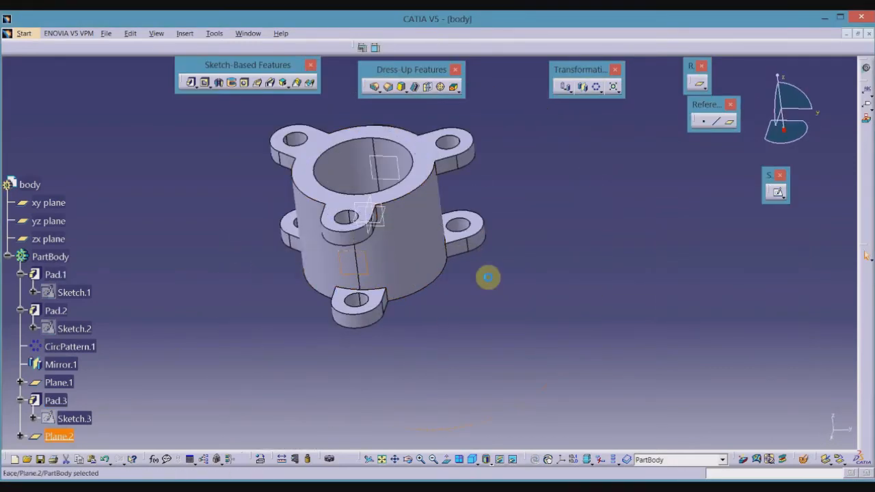
click(777, 192)
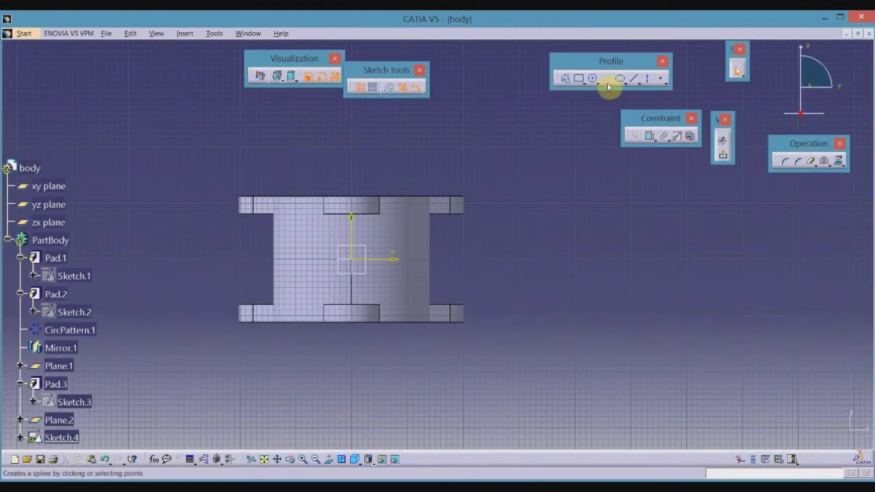
click(593, 78)
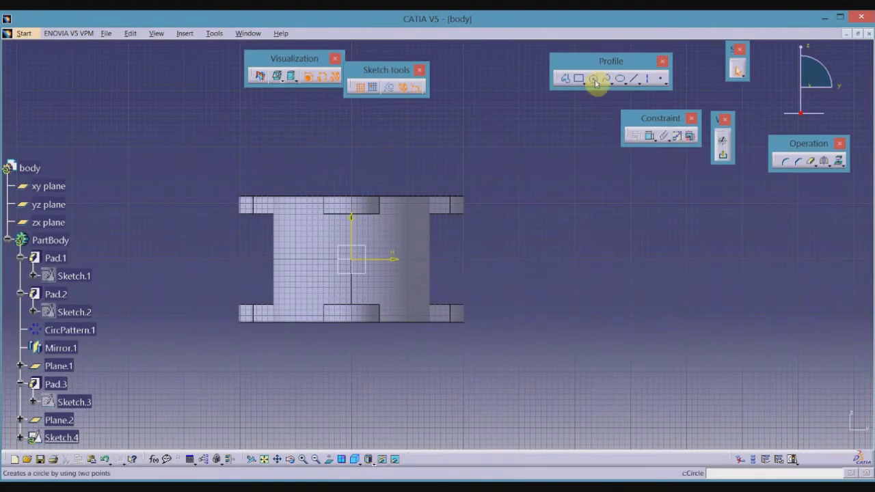
click(357, 266)
click(406, 350)
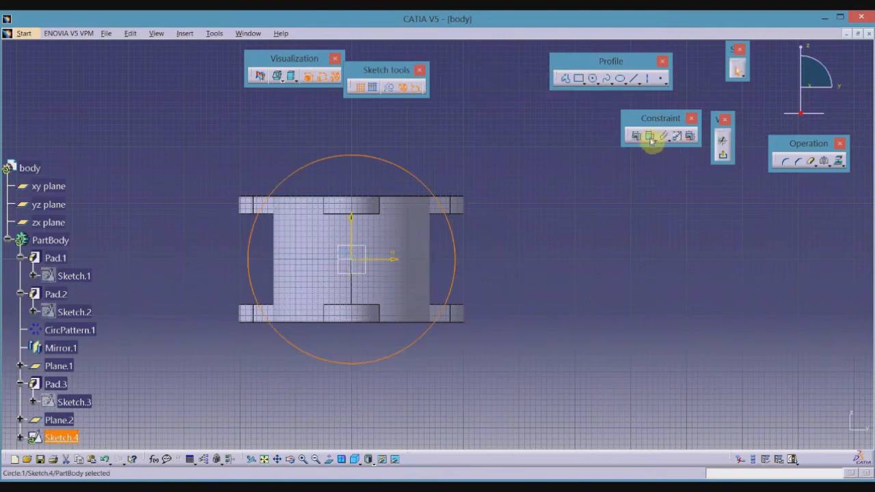
Step: Constrain the diameter of the circle opposite the flange to 75 mm
click(650, 136)
click(499, 371)
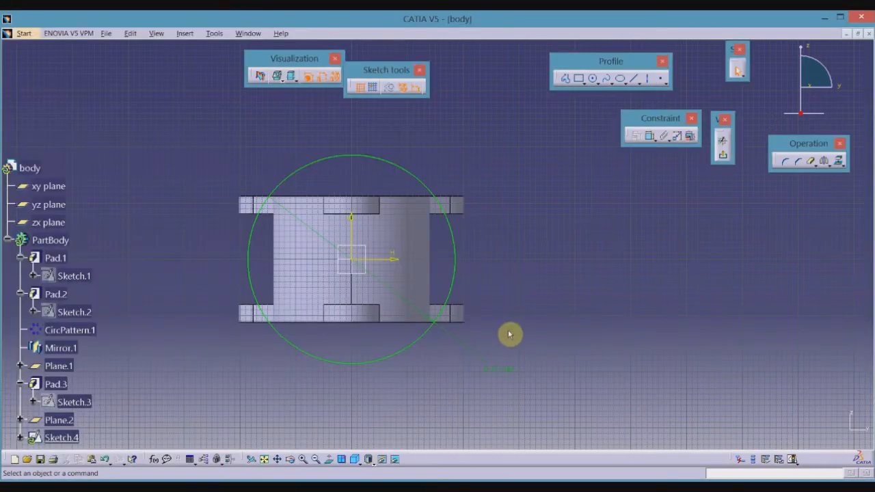
double_click(512, 375)
text(75)
key(Return)
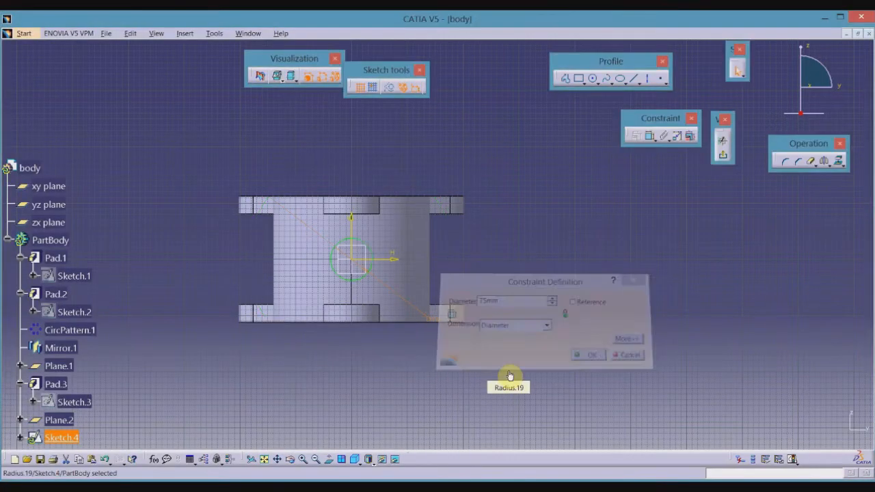
Step: Leave the sketch and pad the 75 mm circle up to next to form the small round boss
click(723, 154)
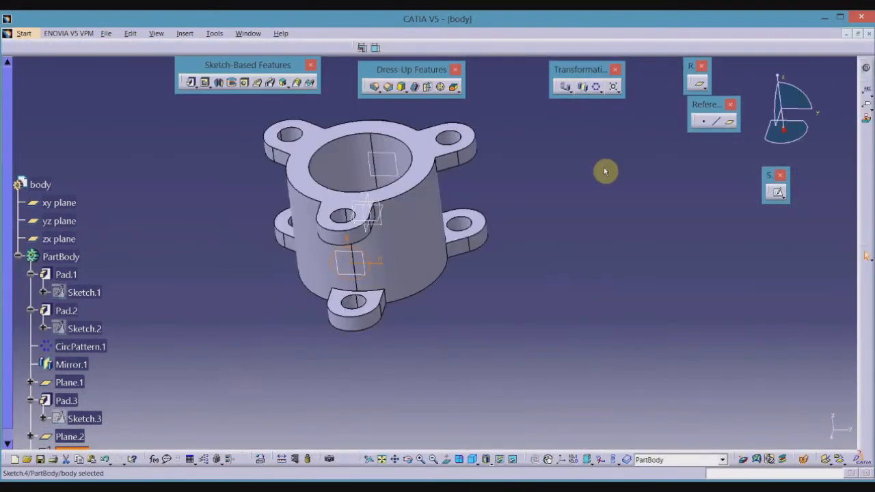
click(190, 87)
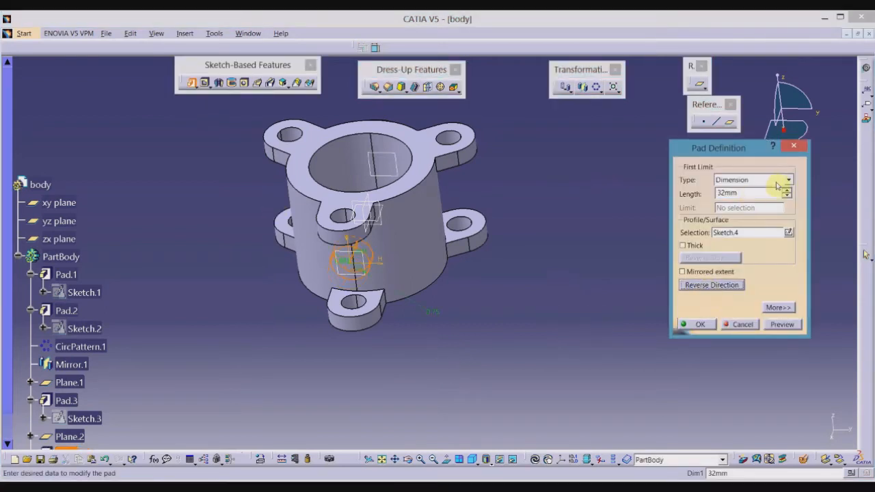
click(788, 181)
click(779, 198)
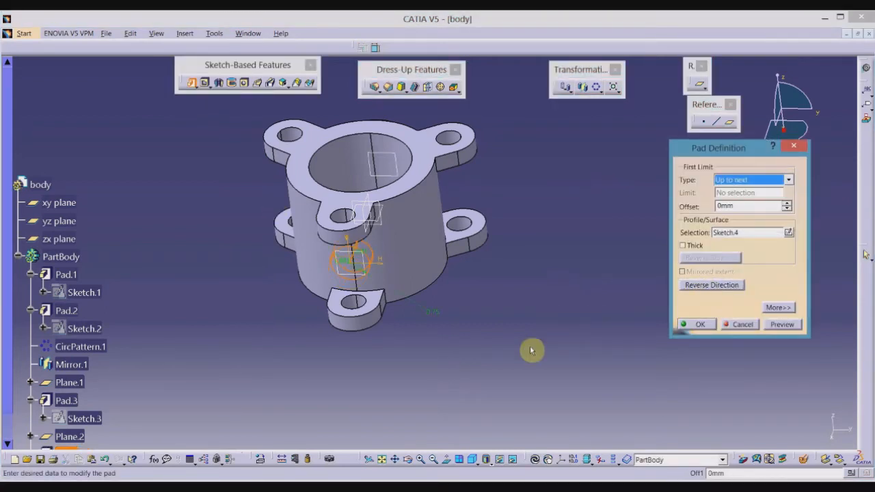
click(708, 327)
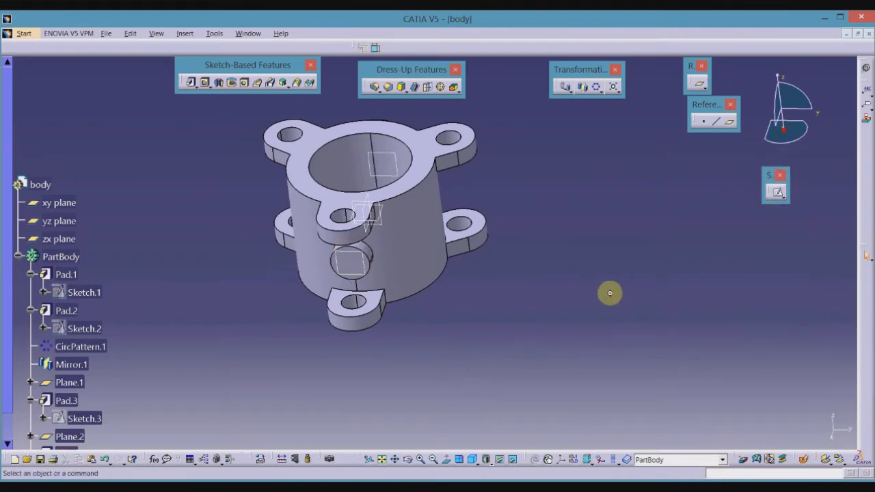
Step: Consult the PDF drawing, open a sketch on the 200 mm flange's outer face and draw a circle centred on the origin
middle_drag(609, 293, 389, 327)
middle_drag(693, 301, 601, 305)
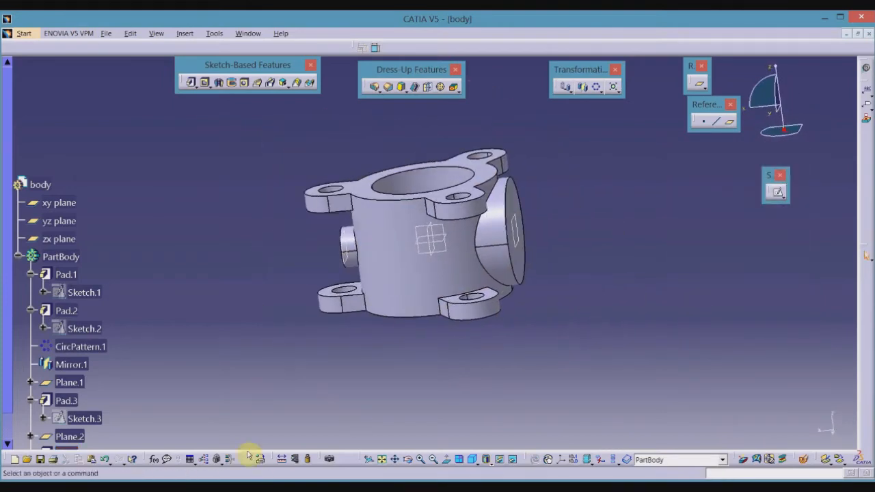
key(alt+Tab)
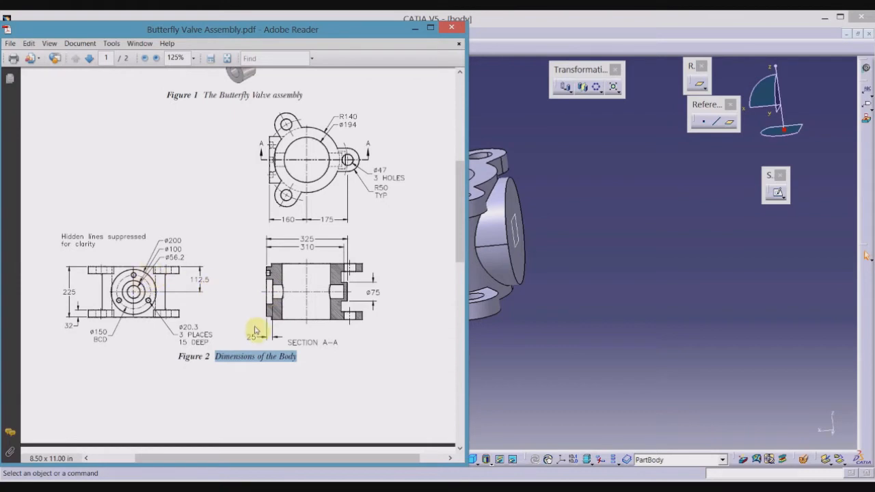
click(518, 254)
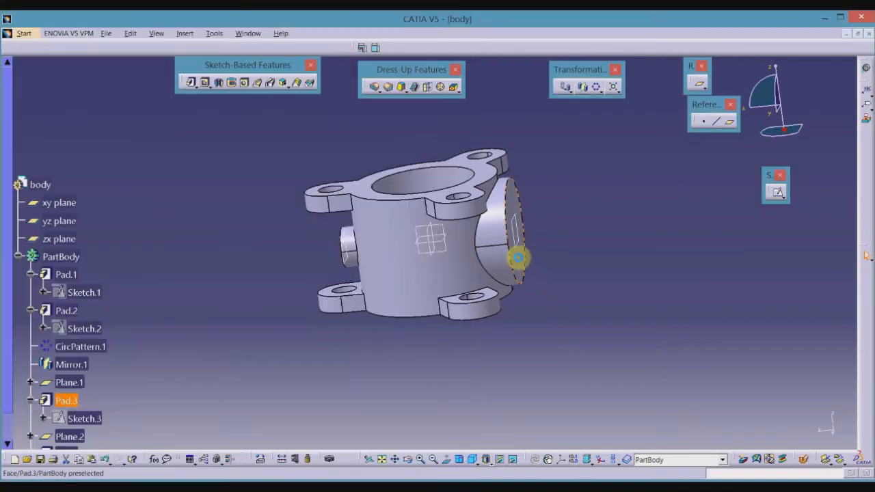
click(777, 193)
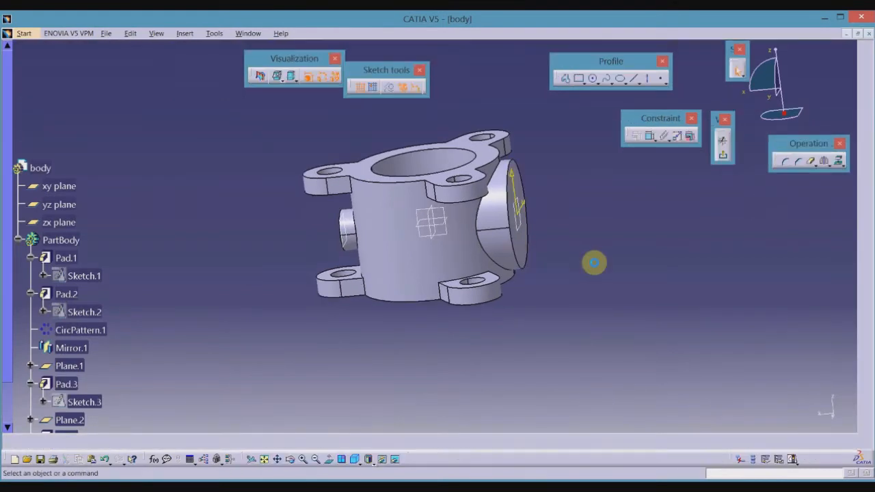
click(264, 459)
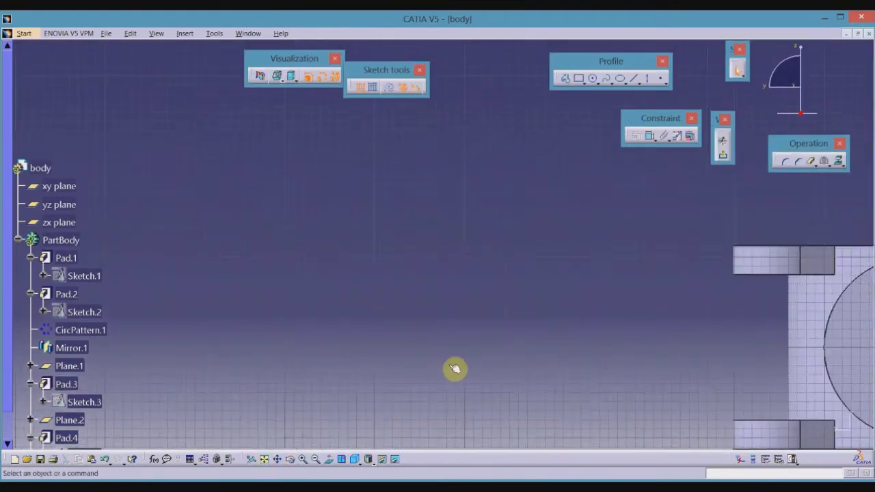
click(593, 78)
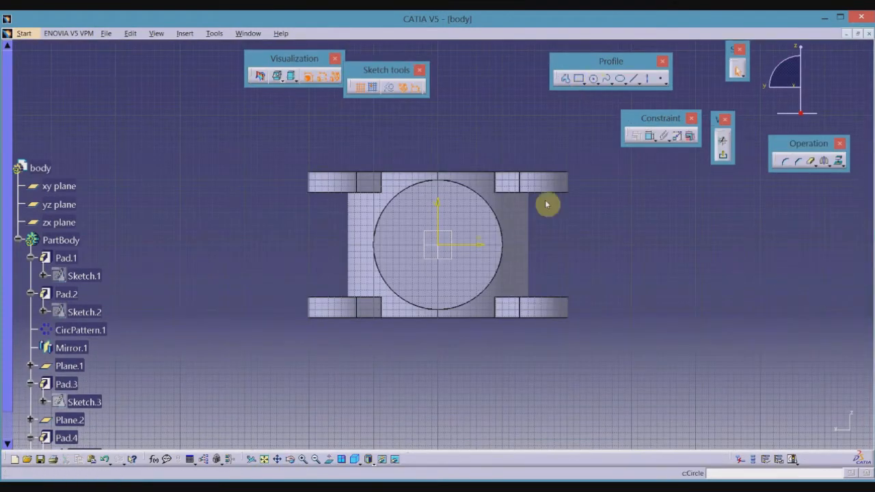
click(439, 247)
click(454, 281)
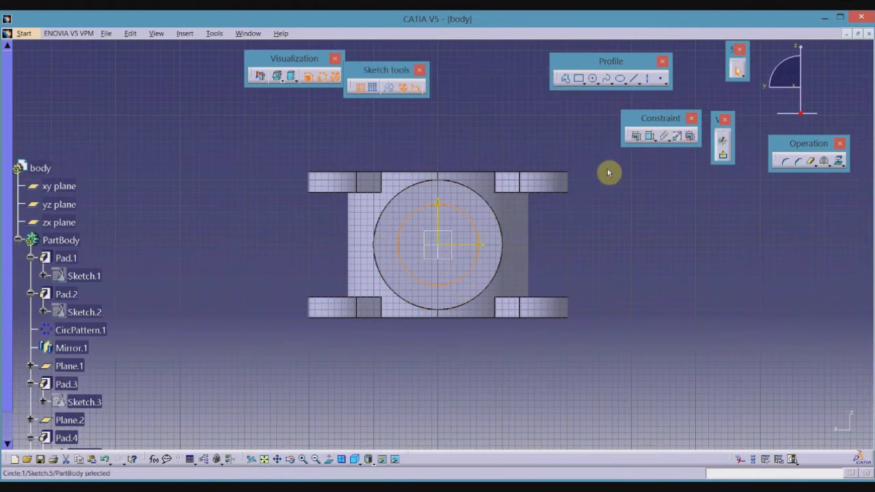
Step: Constrain the diameter of the circle on the flange face to 100 mm
click(650, 135)
click(599, 271)
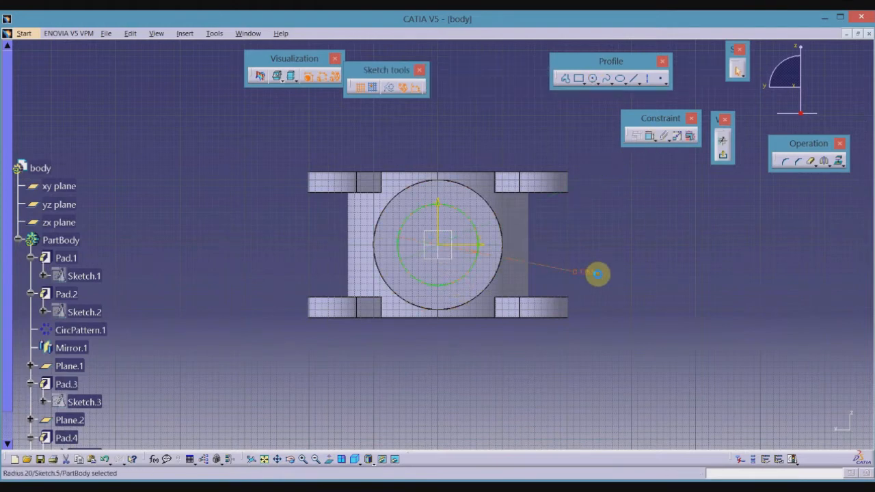
double_click(599, 276)
text(100)
key(Return)
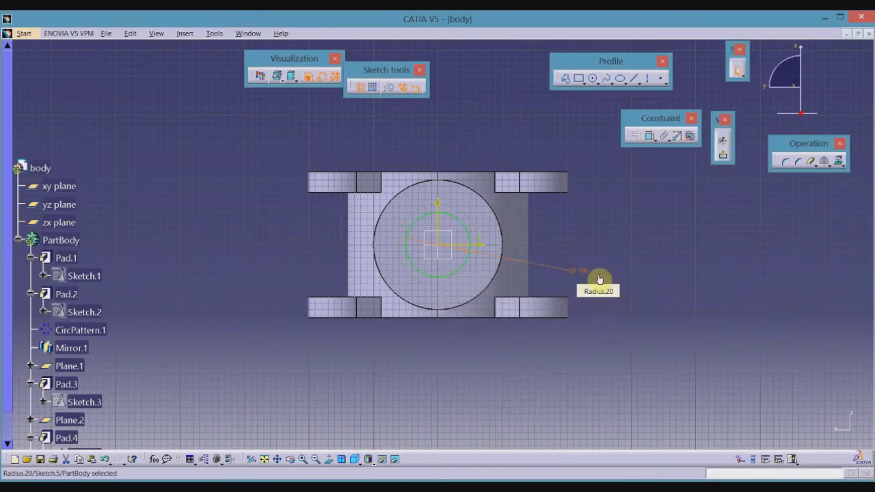
Step: Leave the sketch and cut the 100 mm circle into the side flange as a pocket 25 mm deep, per the PDF drawing
click(723, 153)
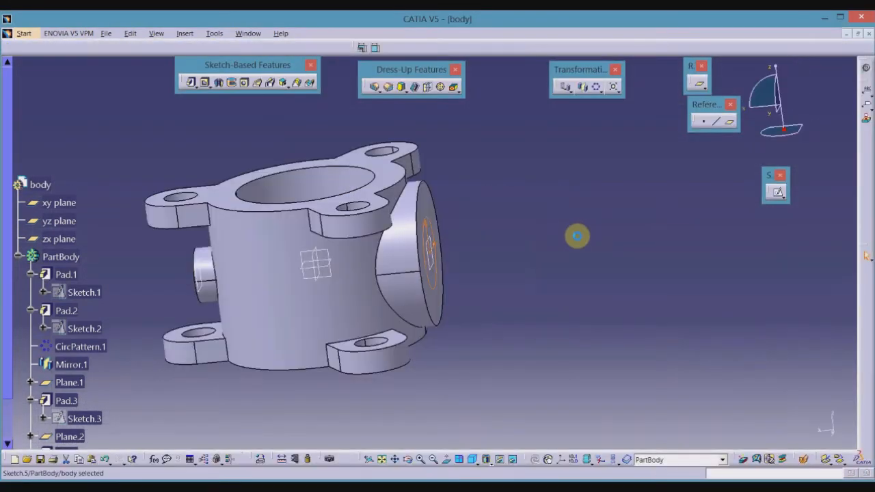
click(205, 83)
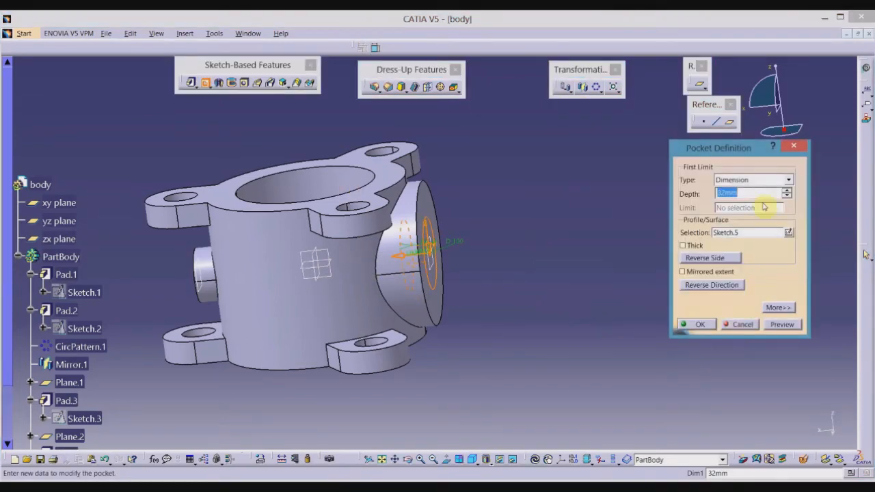
key(alt+Tab)
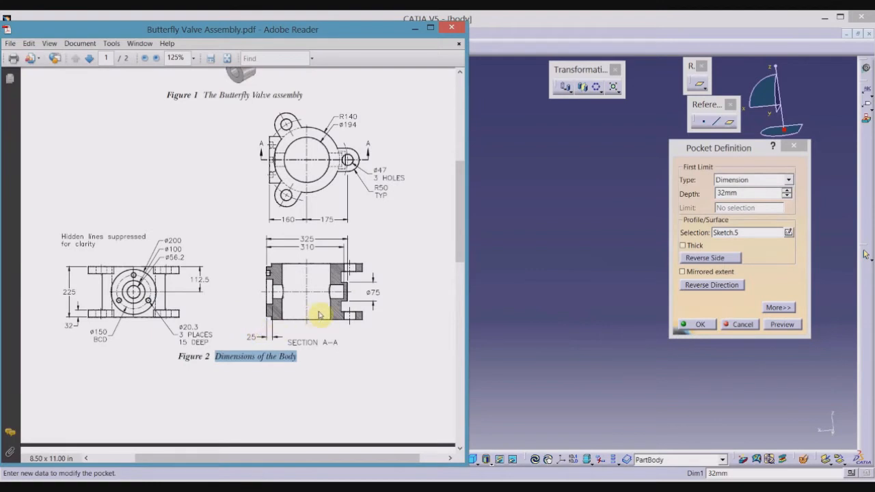
click(761, 193)
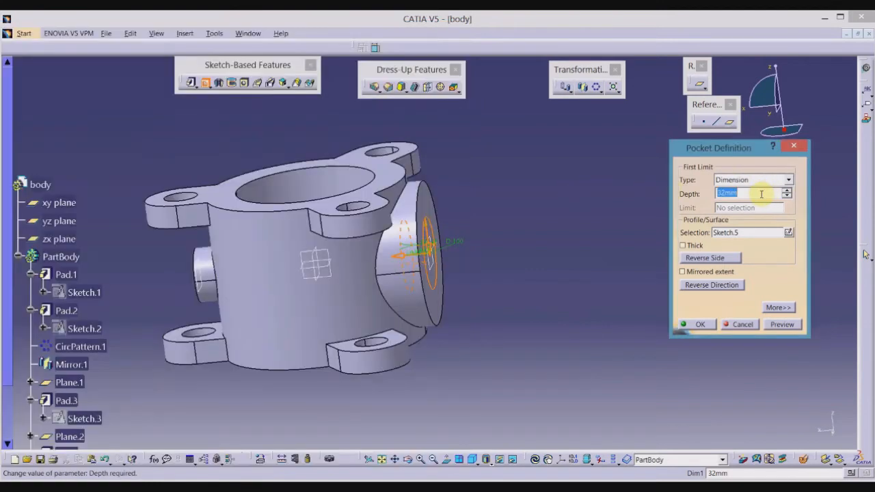
key(Return)
key(Return)
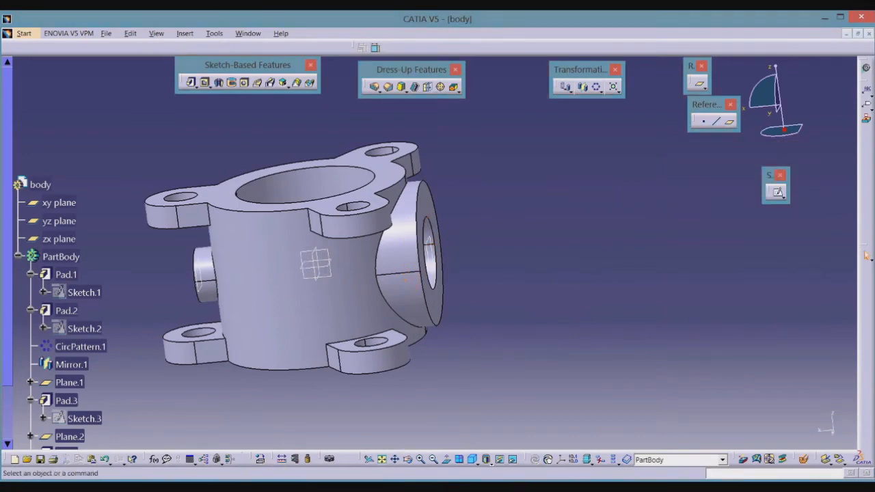
Step: Consult the PDF drawing, open a sketch on the side flange's outer face and draw a circle about 140 mm in diameter centred on the origin
key(alt+Tab)
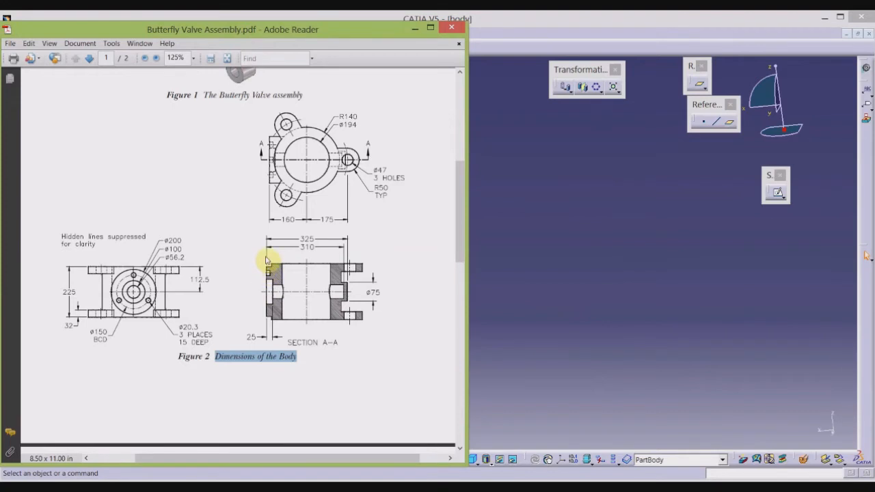
click(563, 287)
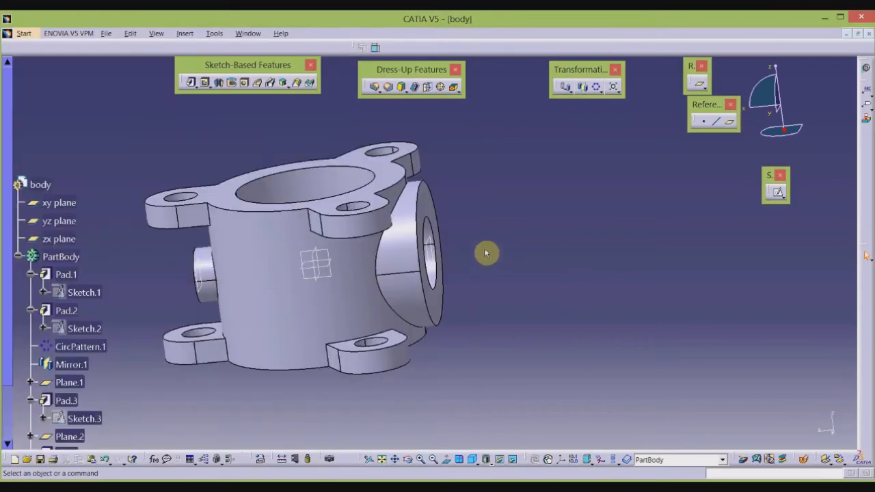
click(425, 205)
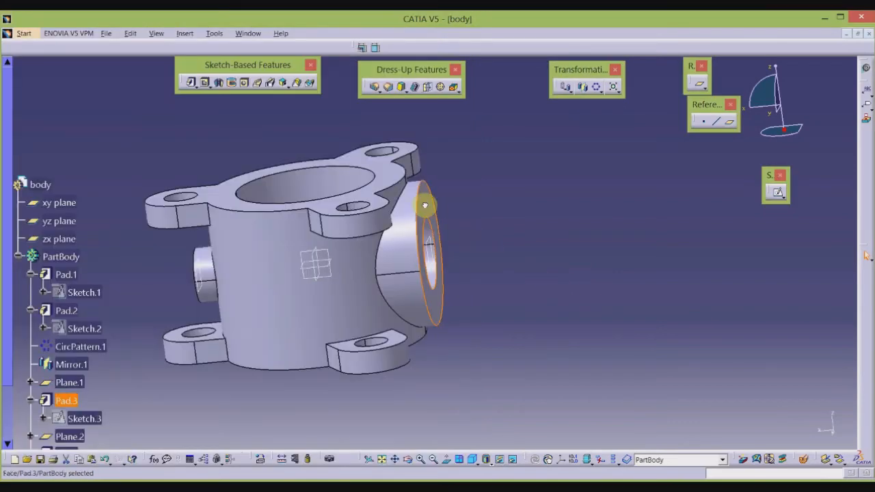
click(780, 193)
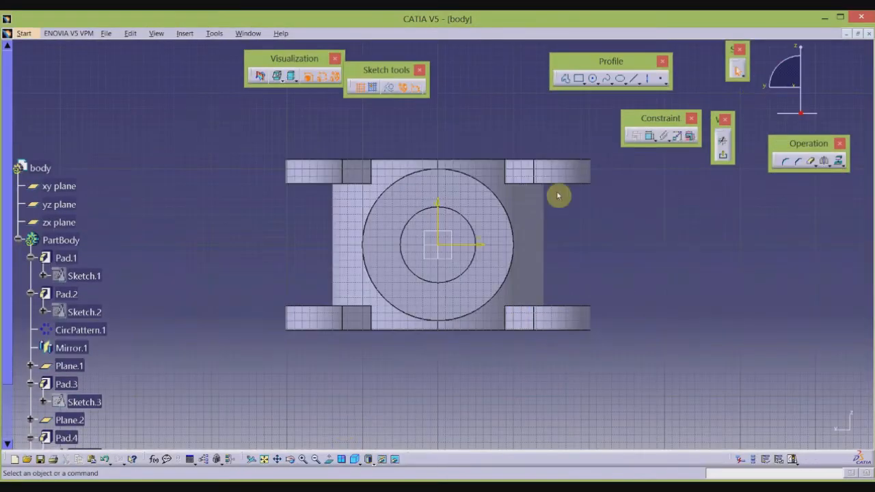
click(593, 78)
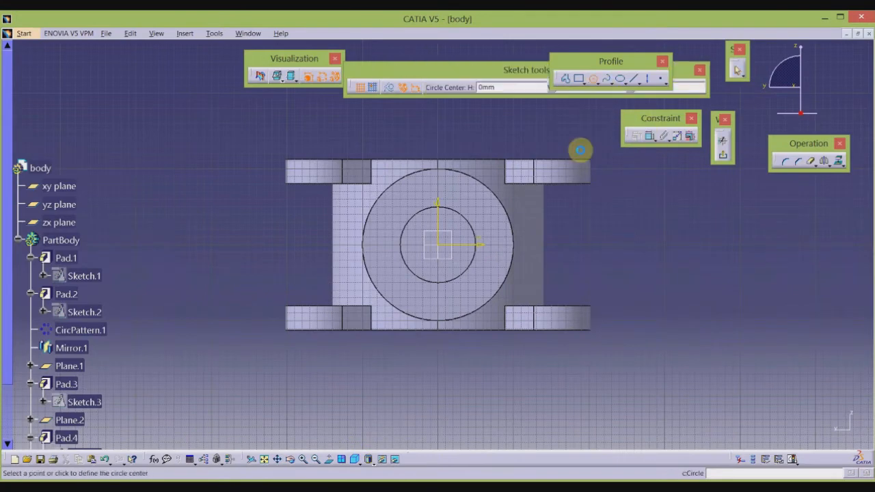
click(443, 248)
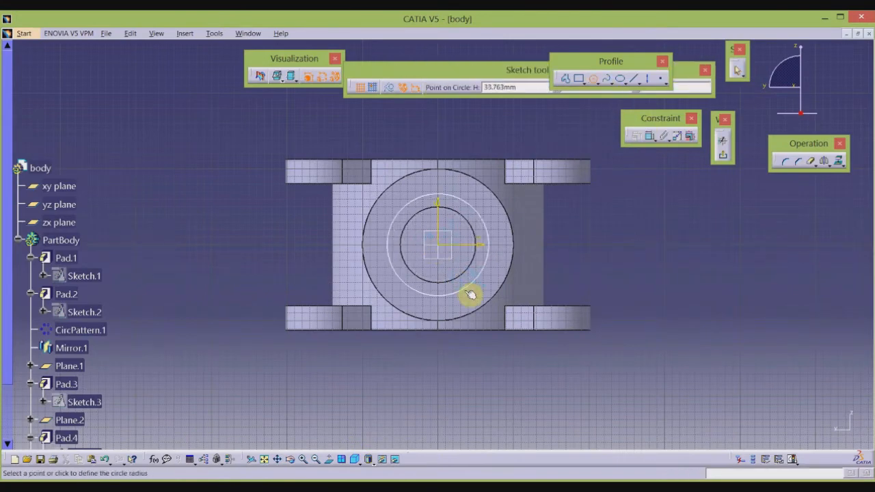
click(466, 288)
Step: Constrain the diameter of the new circle on the flange face to 56.2 mm, per the PDF drawing
click(647, 138)
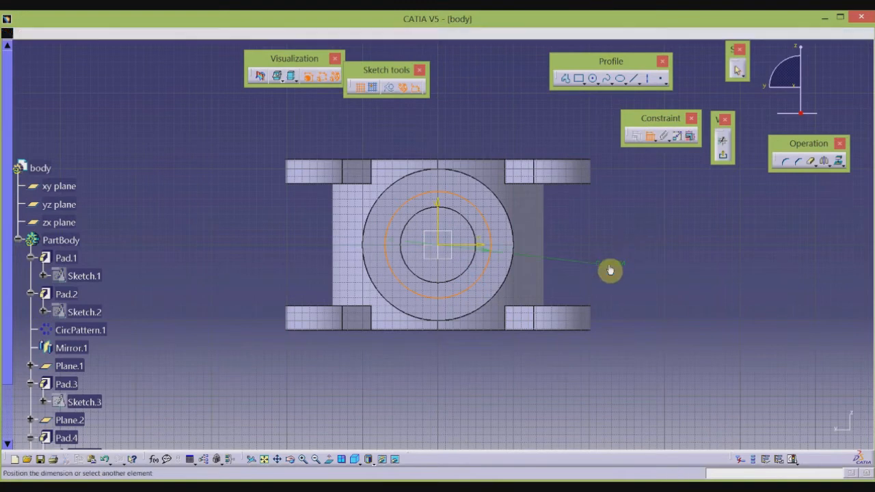
click(610, 268)
key(alt+Tab)
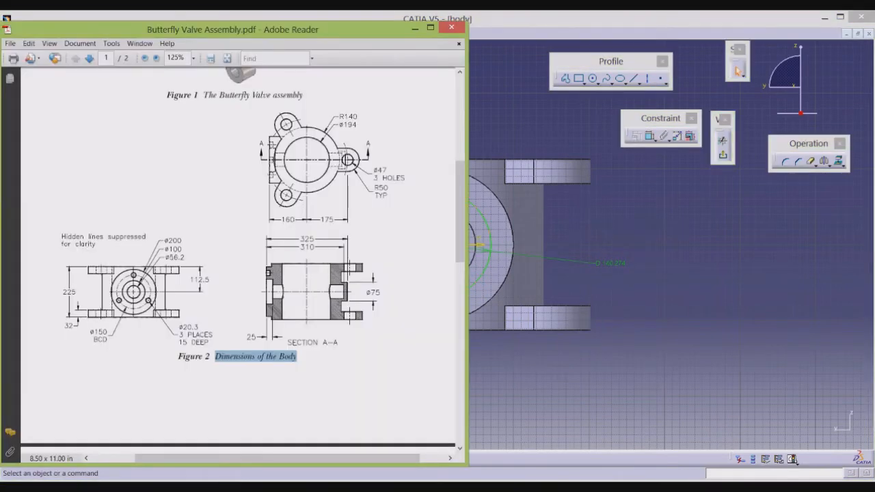
key(alt+Tab)
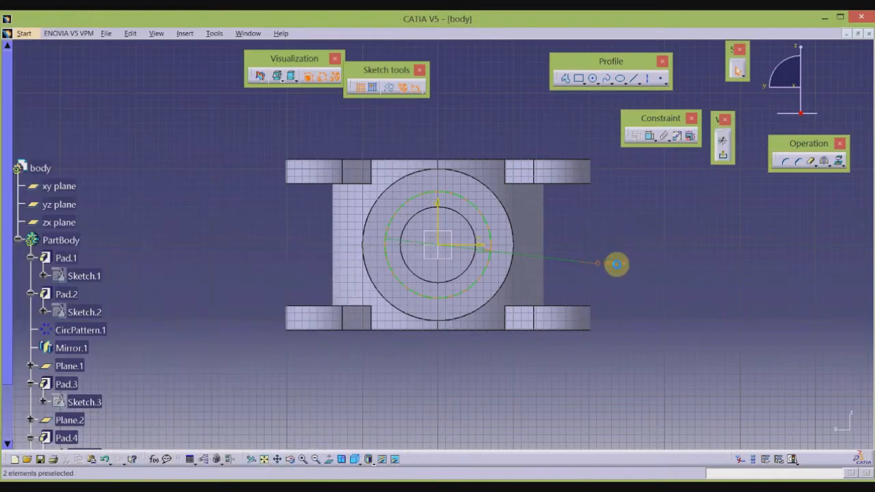
double_click(615, 264)
text(56)
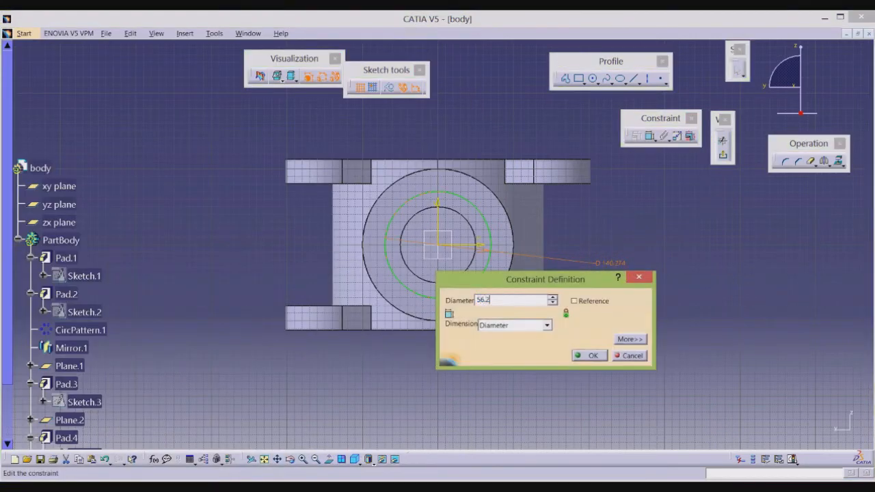
text(.2)
key(Return)
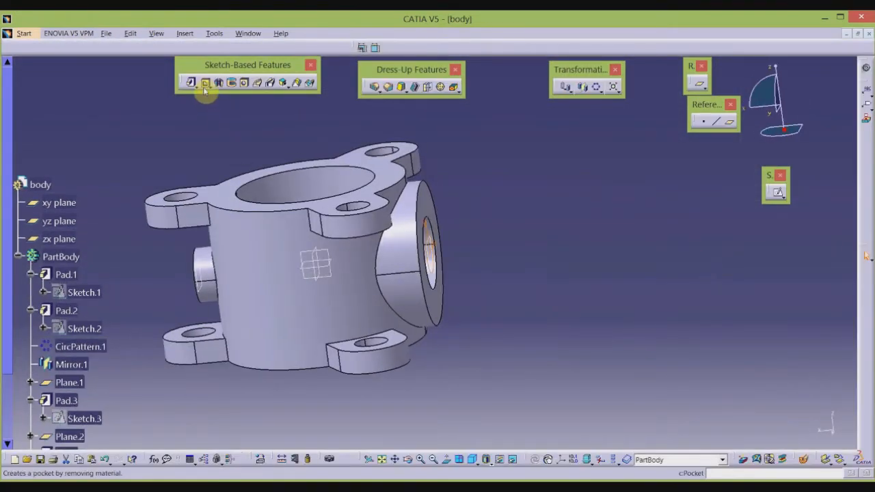
Step: Cut the 56.2 mm circle through the body as a pocket 310 mm deep, per the PDF drawing
click(205, 84)
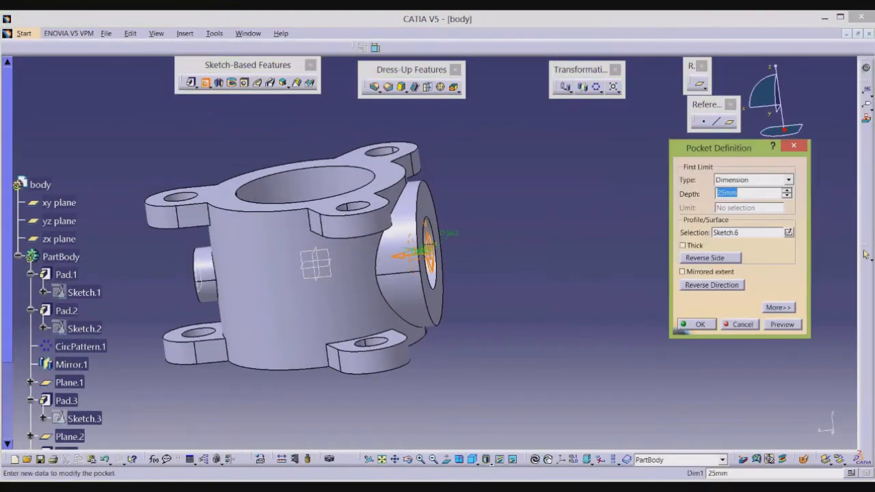
key(alt+Tab)
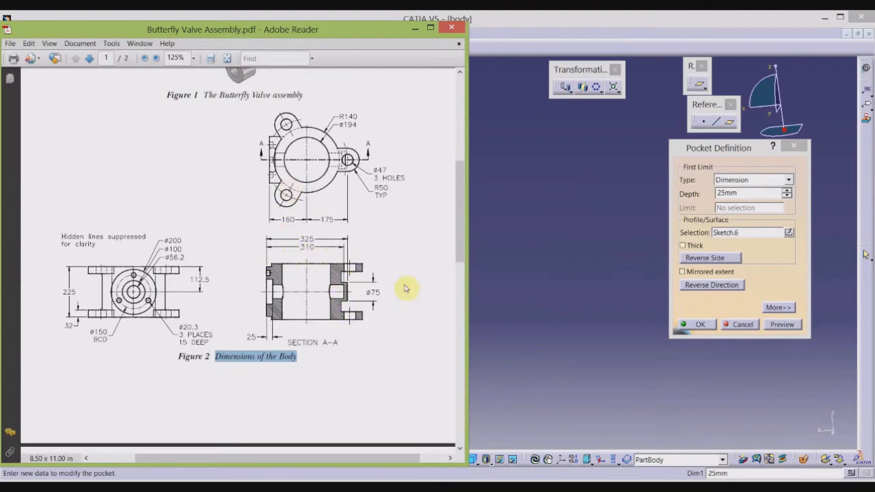
click(749, 194)
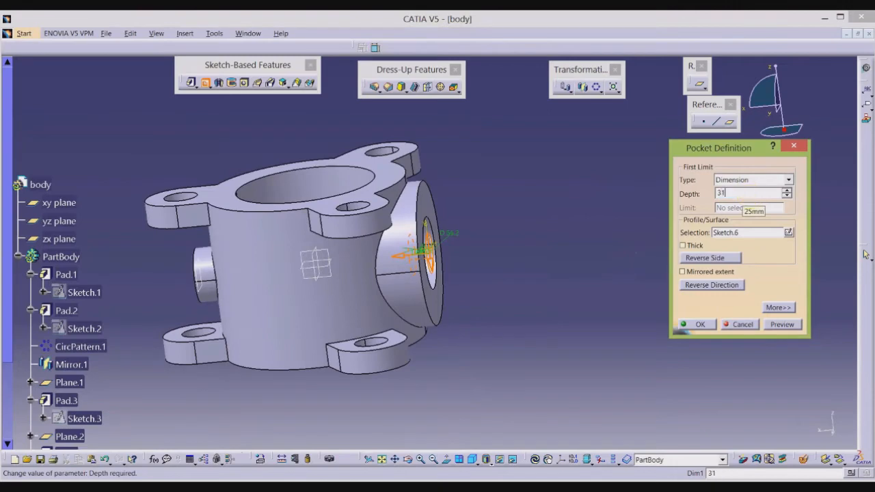
text(31)
key(Return)
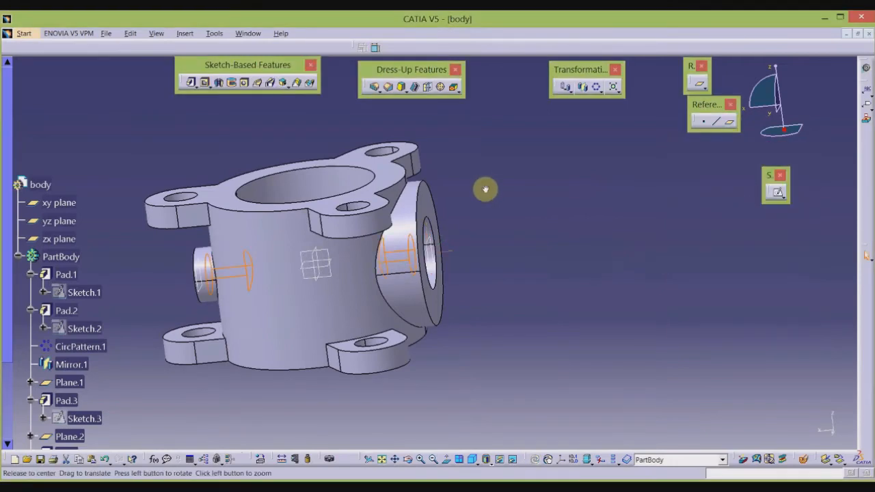
Step: Consult the PDF drawing's bolt circle, open a sketch on the flange's outer face and draw a circle about 175 mm in diameter beside the body
middle_drag(485, 189, 488, 329)
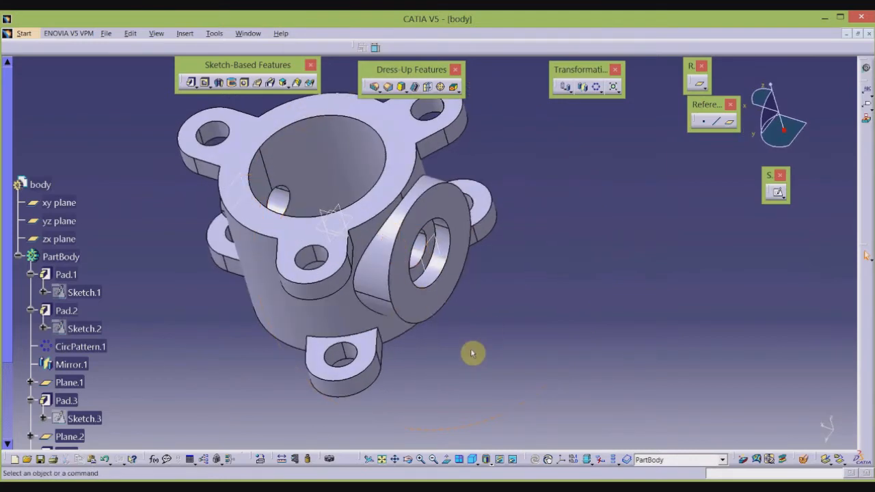
click(258, 489)
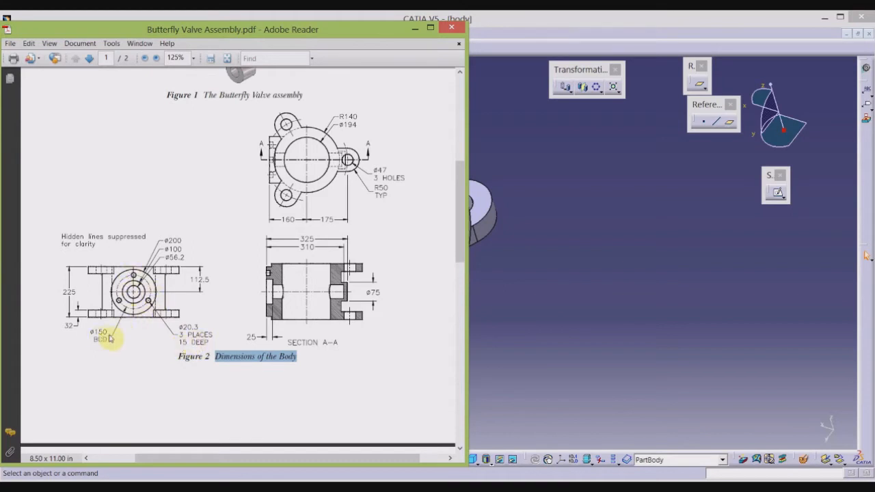
click(534, 319)
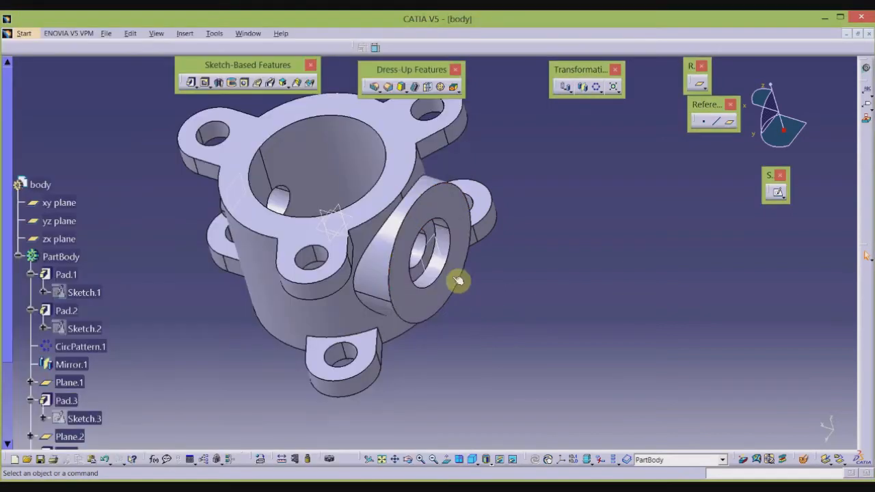
click(431, 195)
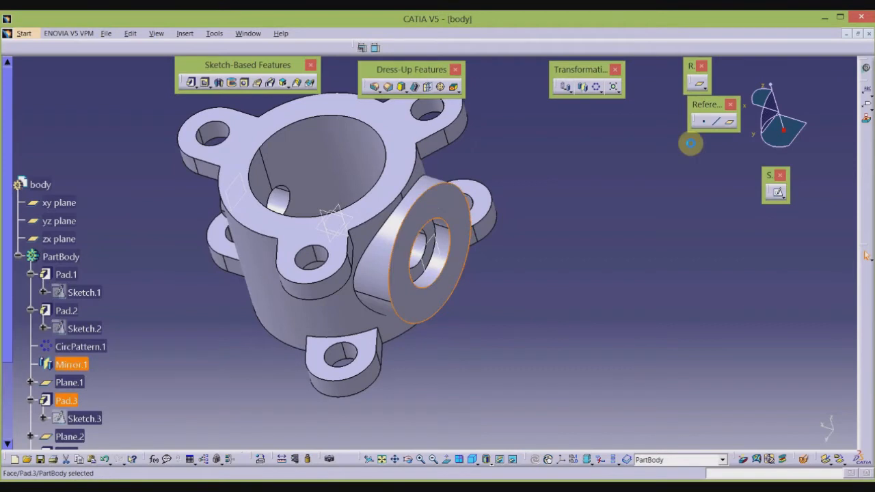
click(779, 193)
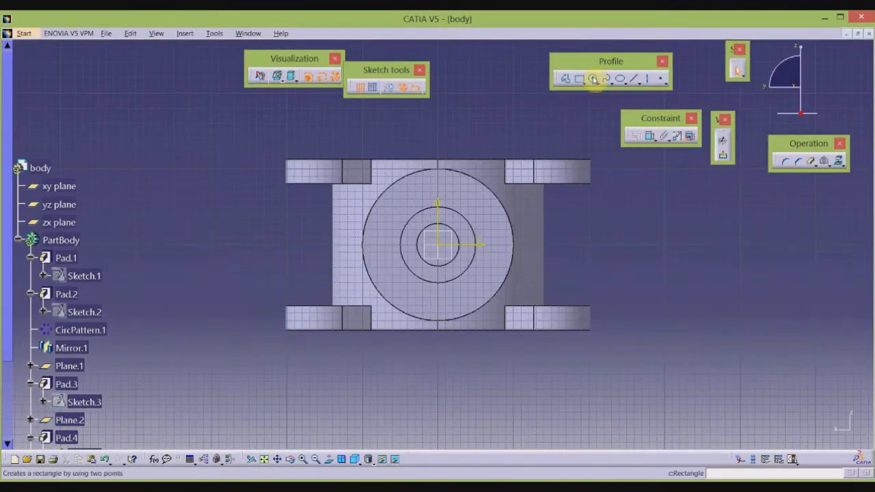
click(594, 79)
click(623, 251)
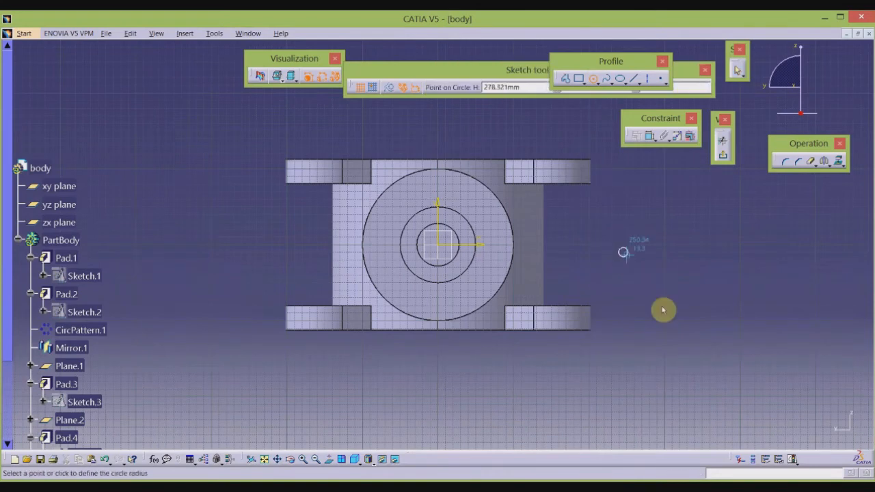
click(662, 307)
Step: Constrain the diameter of the circle beside the body to 150 mm
click(648, 137)
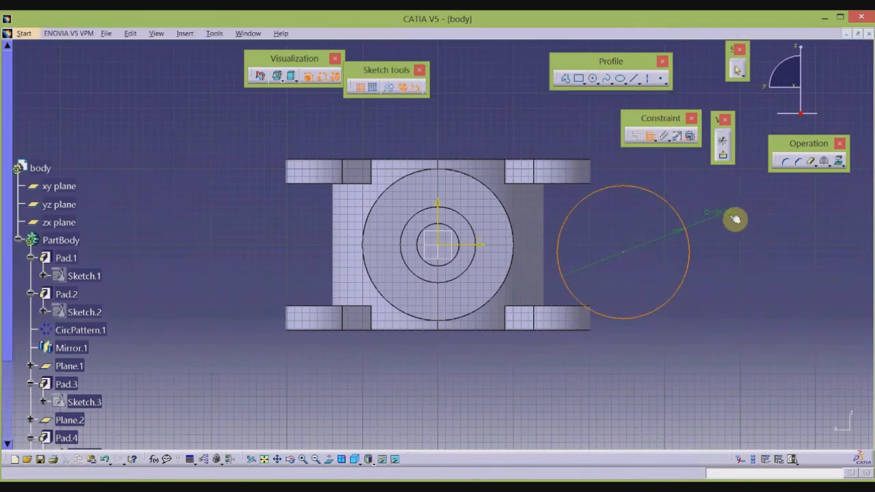
click(724, 213)
double_click(728, 218)
text(1)
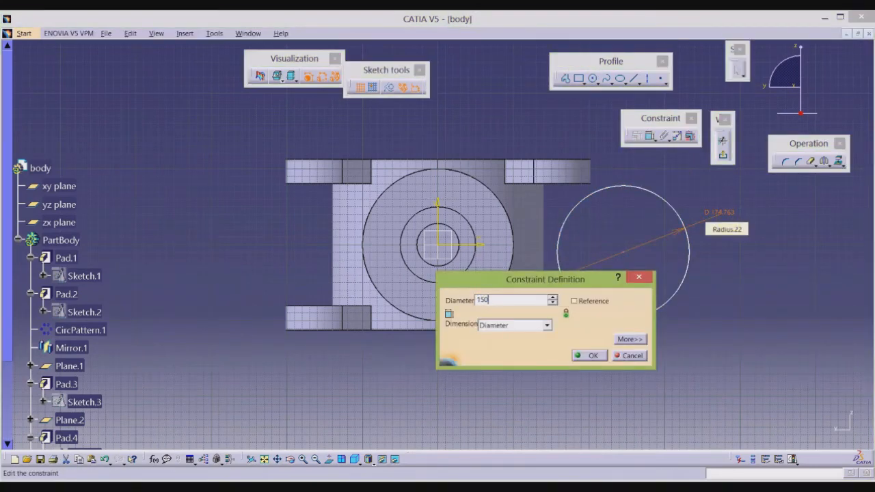
text(50)
key(Return)
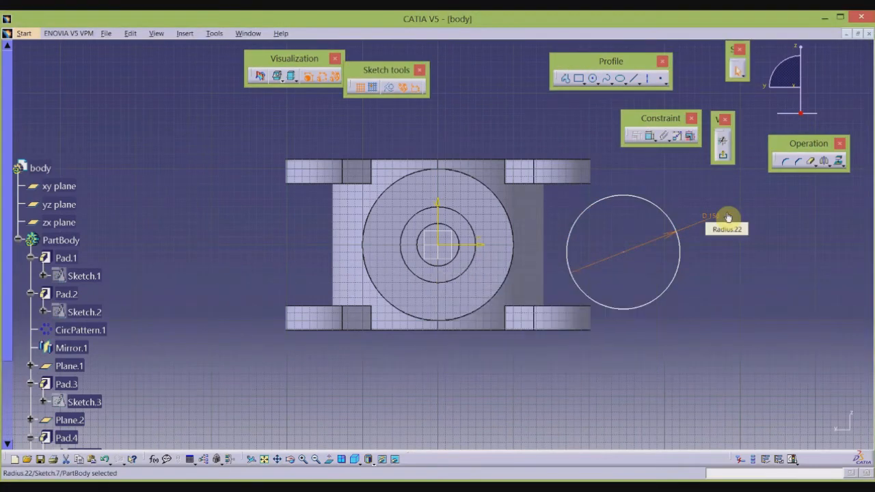
Step: Make the 150 mm circle concentric with the flange's outer edge
click(658, 304)
ctrl+click(472, 320)
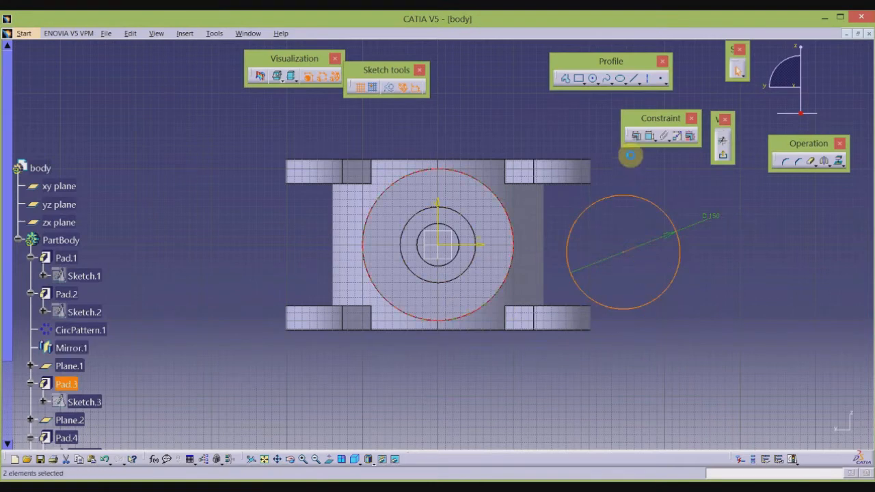
click(636, 135)
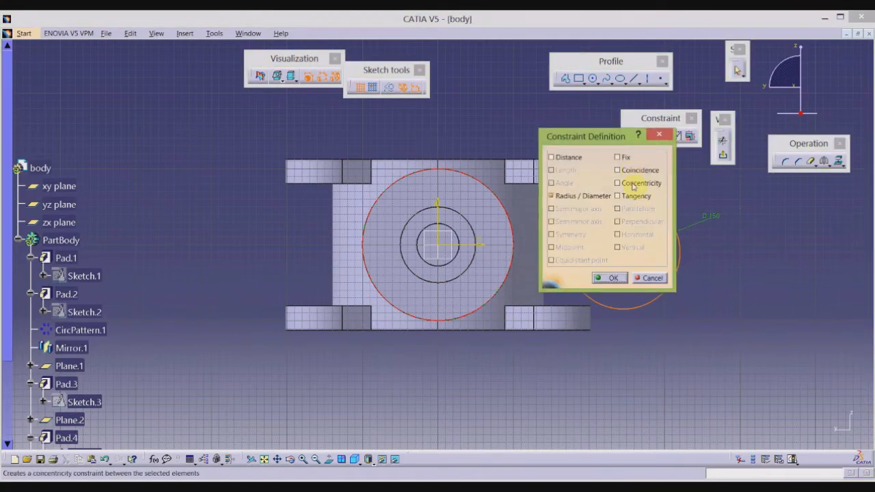
click(622, 183)
click(611, 278)
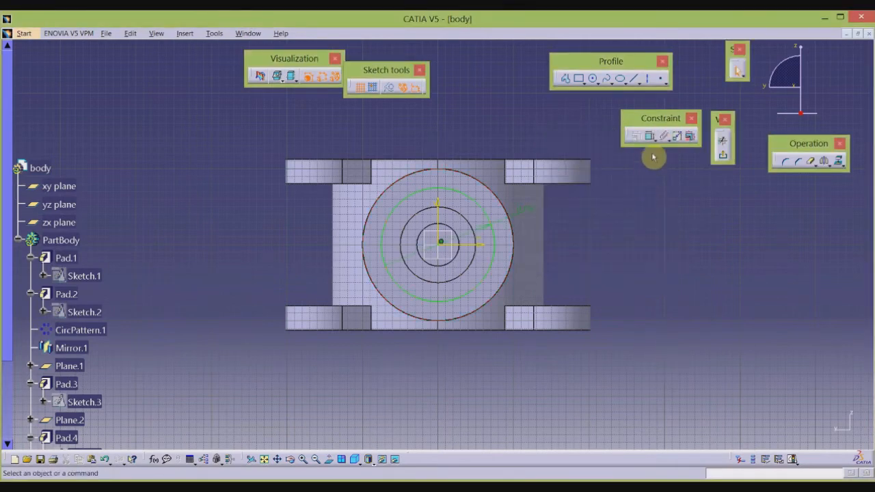
Step: Draw another circle about 69 mm in diameter in the empty area beside the body
click(593, 78)
click(630, 251)
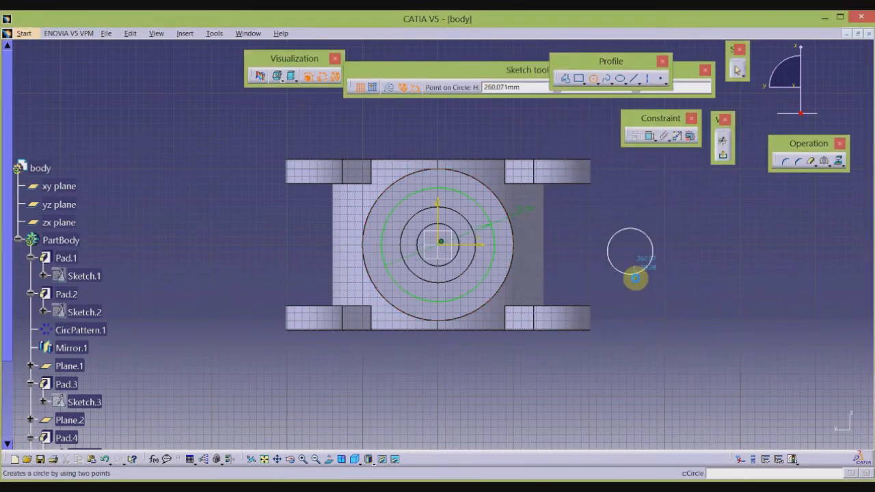
click(635, 276)
Step: Constrain the diameter of the small circle beside the body to 20.3 mm, as given in the PDF drawing
click(664, 140)
click(664, 145)
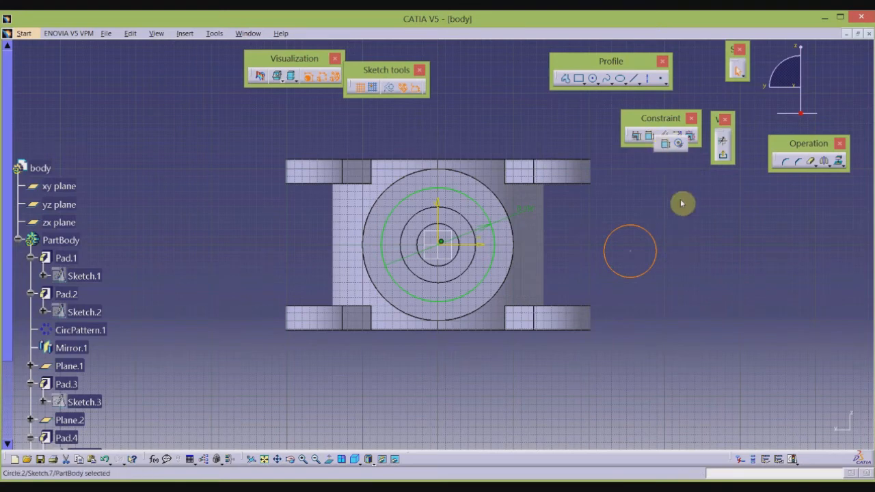
click(677, 215)
click(211, 488)
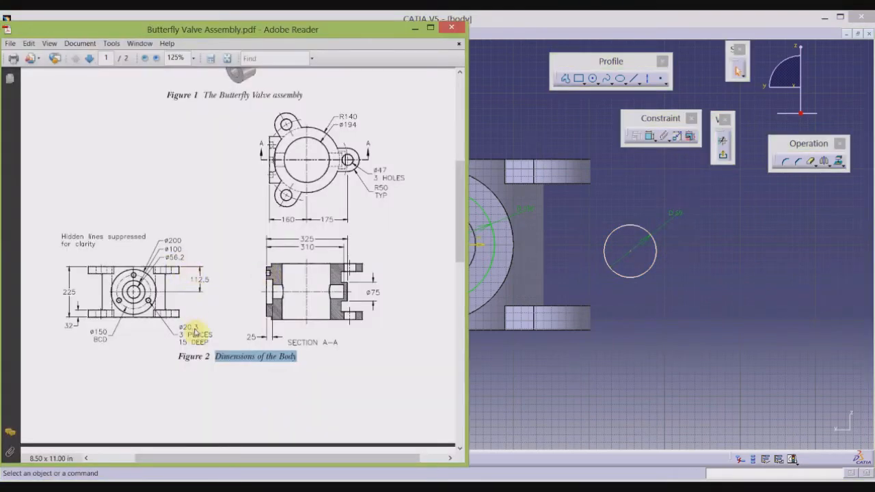
double_click(677, 213)
text(20.)
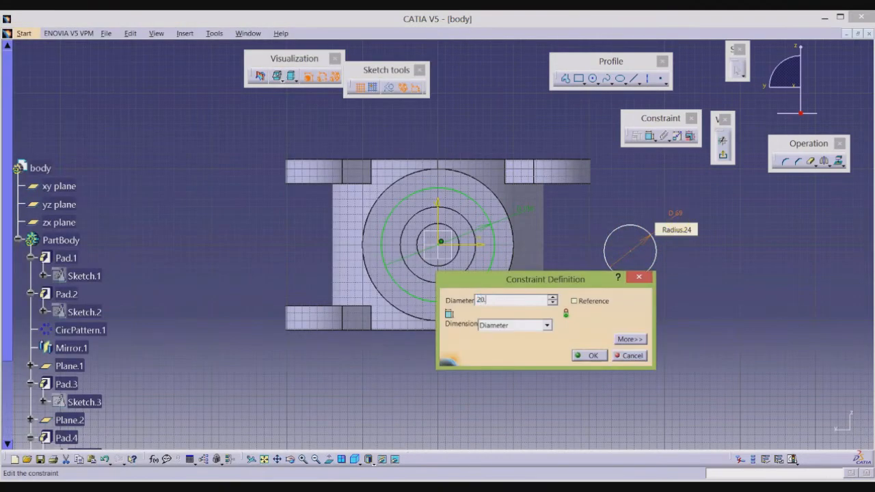
text(3)
key(Return)
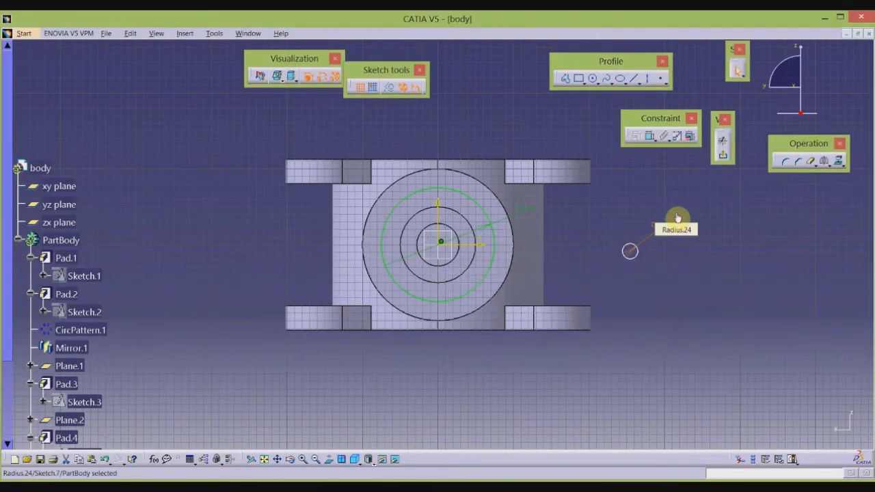
Step: Make the centre of the 20.3 mm circle coincident with the 150 mm bolt circle
click(630, 252)
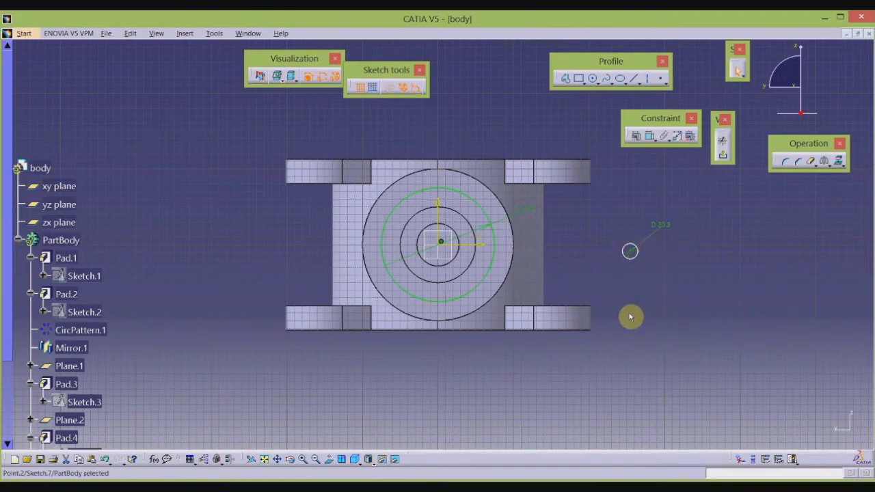
click(484, 209)
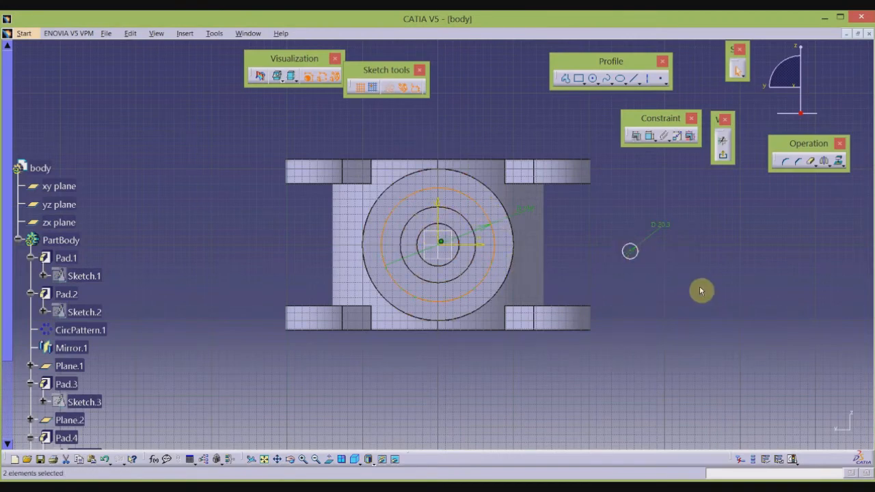
click(650, 138)
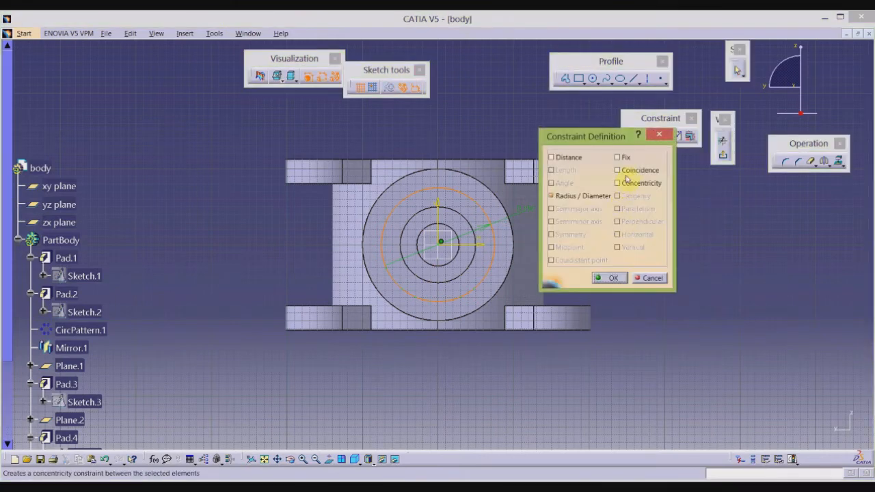
click(619, 183)
click(609, 278)
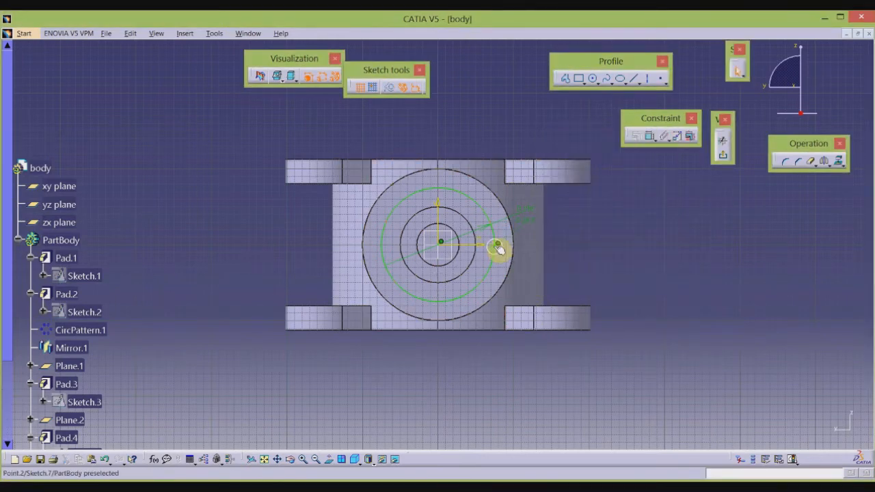
Step: Make the centre of the 20.3 mm circle coincident with the sketch's vertical axis
click(440, 212)
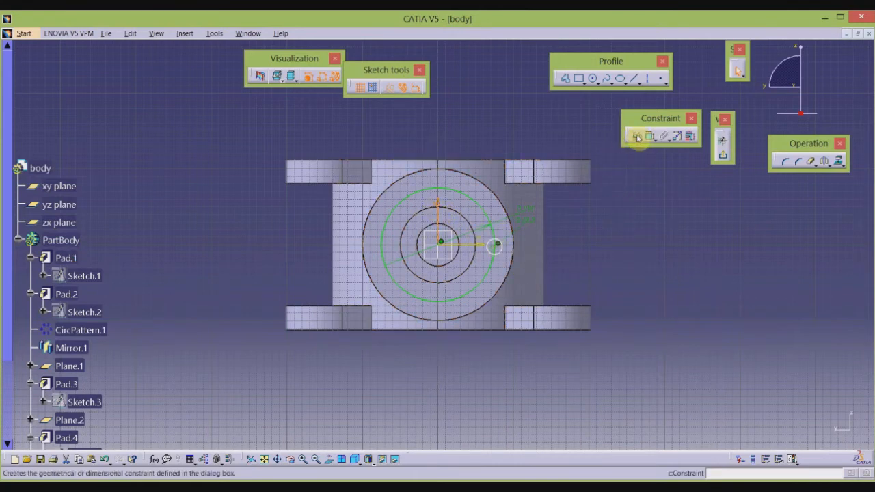
click(649, 137)
click(621, 170)
click(609, 277)
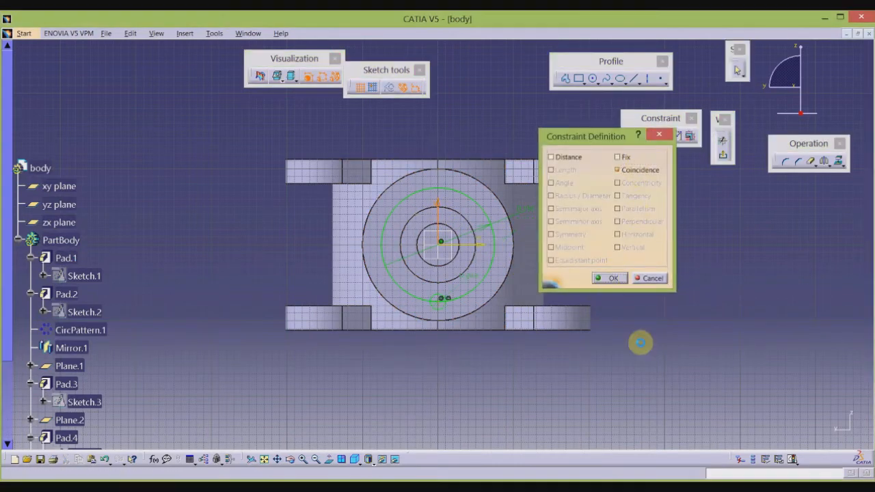
Step: Convert the 150 mm bolt circle to a construction element and exit the sketch
click(497, 246)
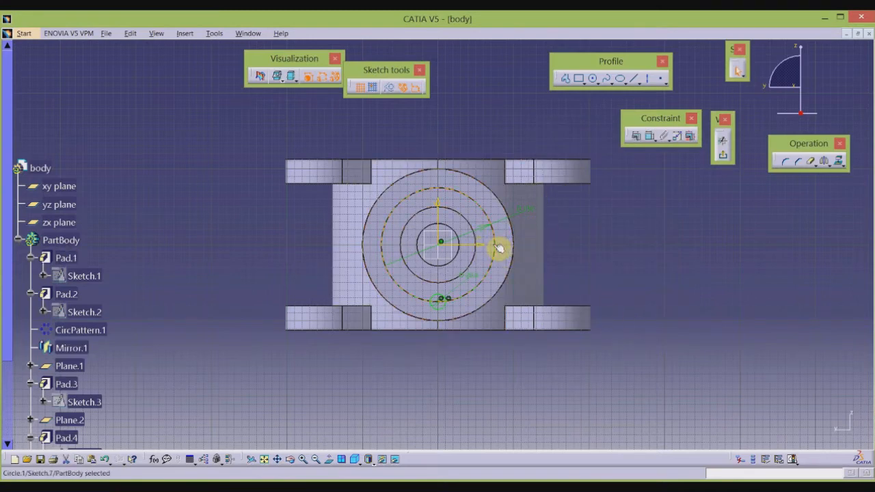
click(391, 88)
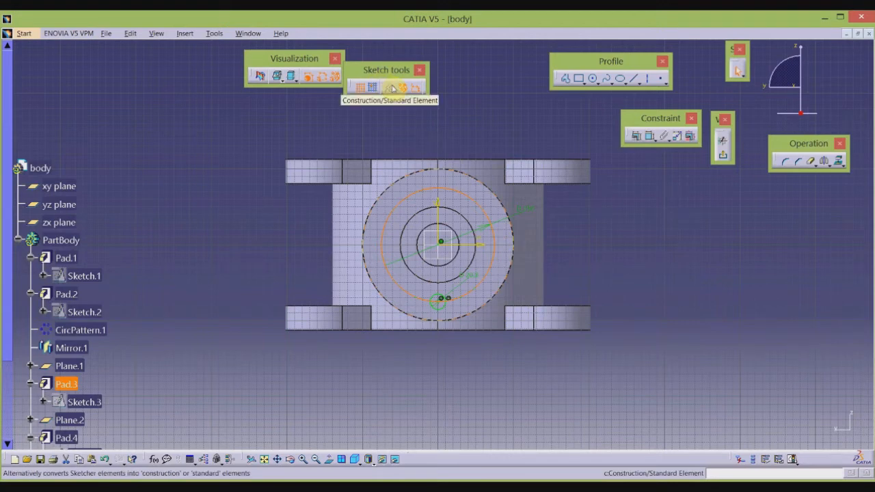
click(393, 89)
click(665, 245)
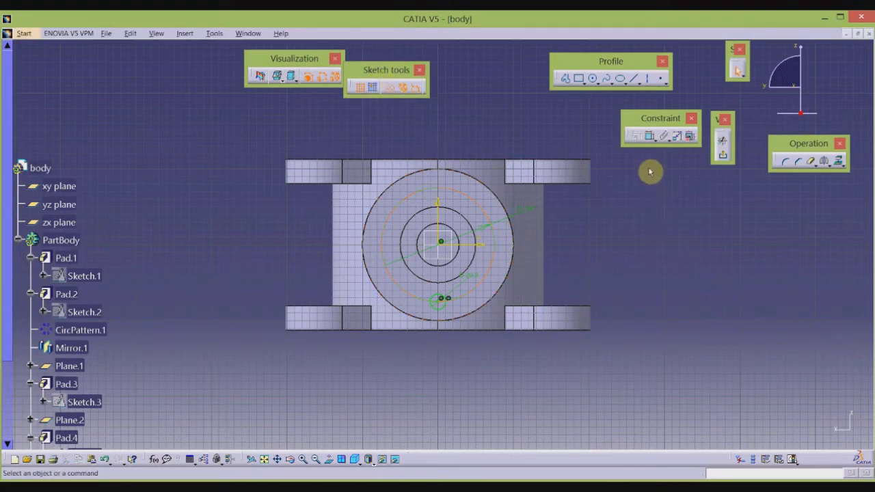
click(724, 159)
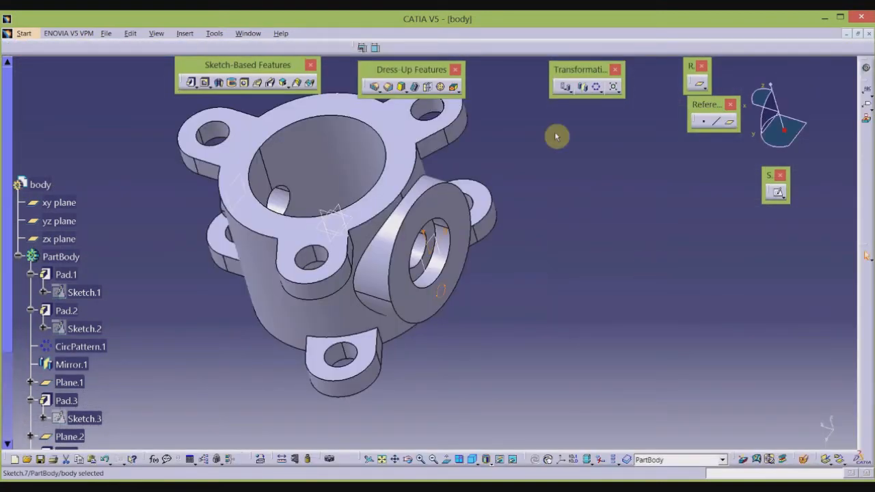
Step: Cut the 20.3 mm circle into the flange as a pocket 15 mm deep, following the PDF drawing
click(205, 83)
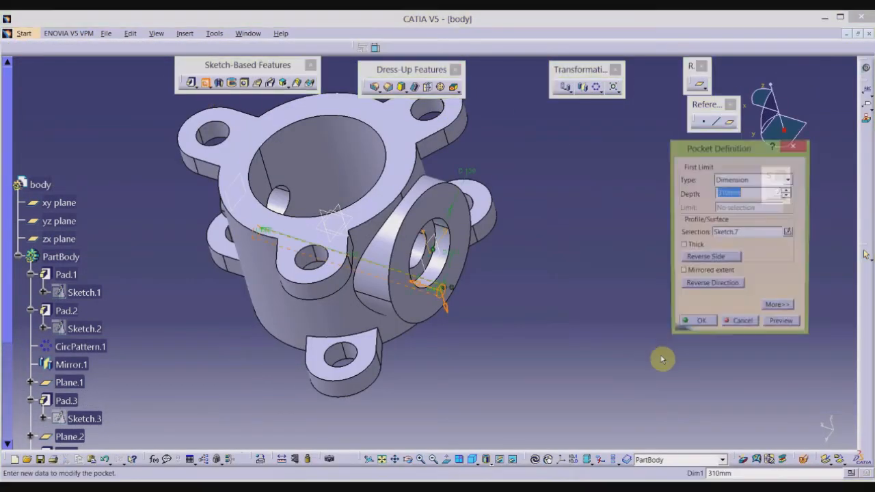
click(301, 486)
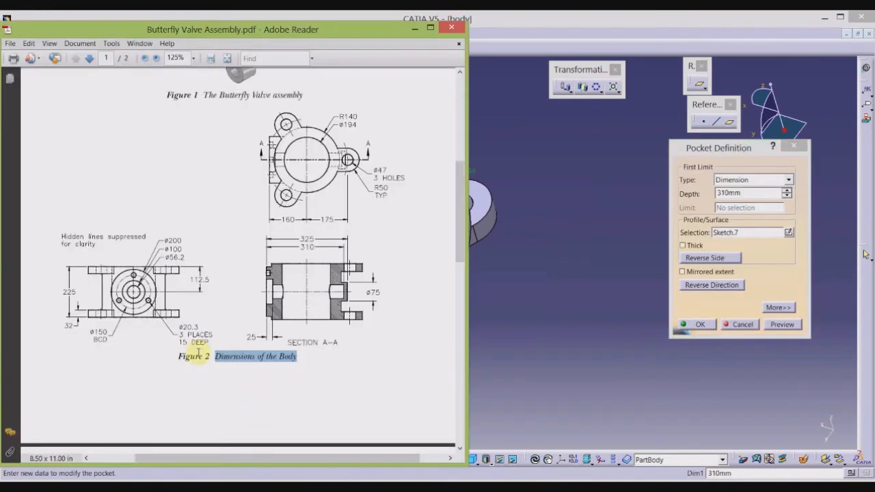
drag(182, 344, 210, 344)
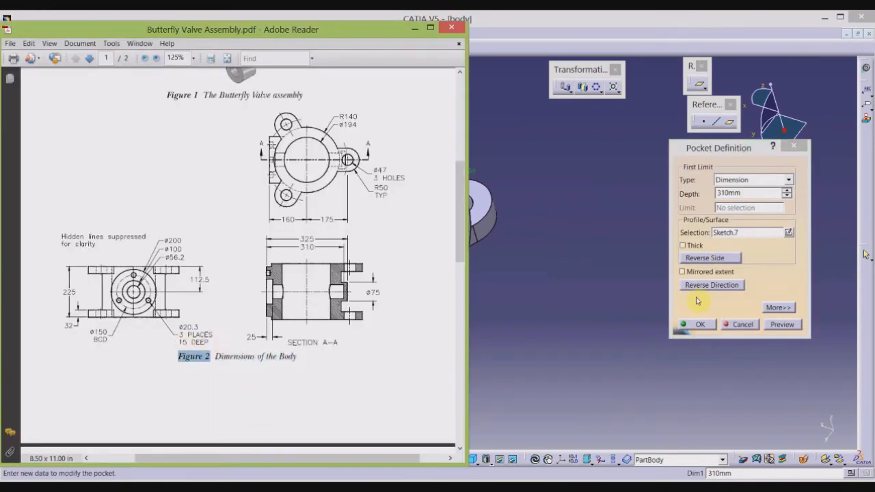
click(746, 194)
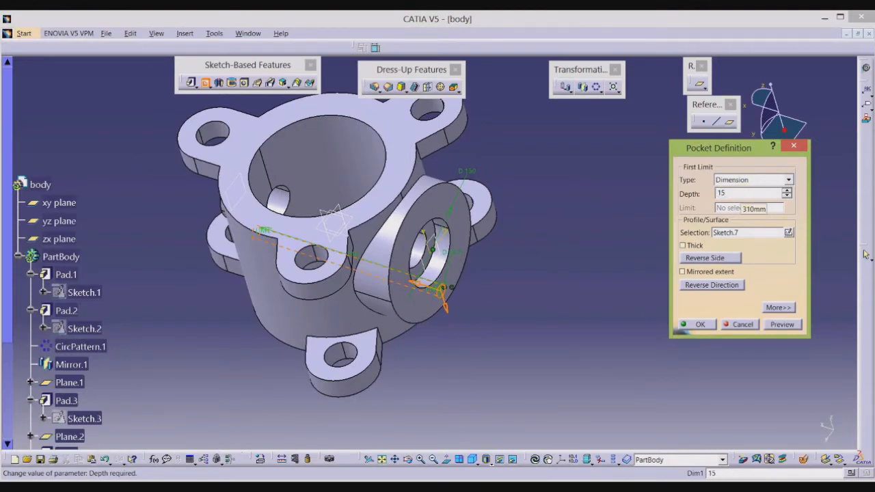
key(Return)
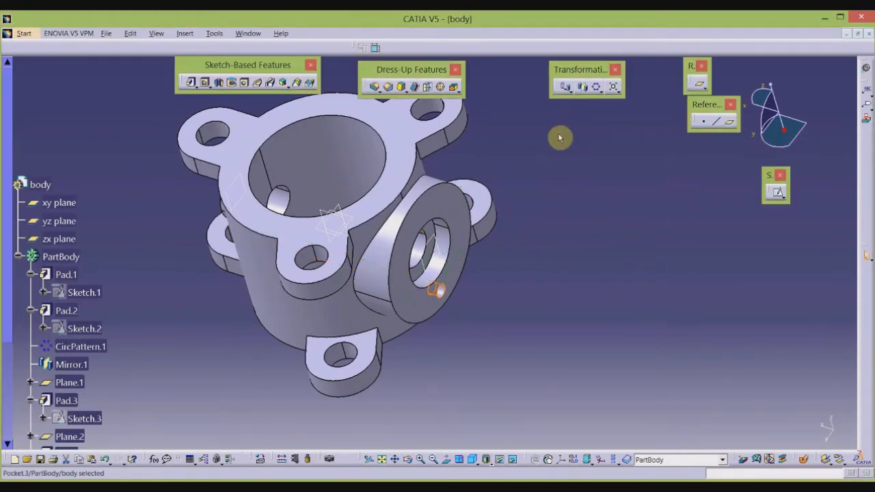
Step: Pattern the small flange hole circularly as a complete crown of 3 instances, using the flange's outer face as reference
click(601, 94)
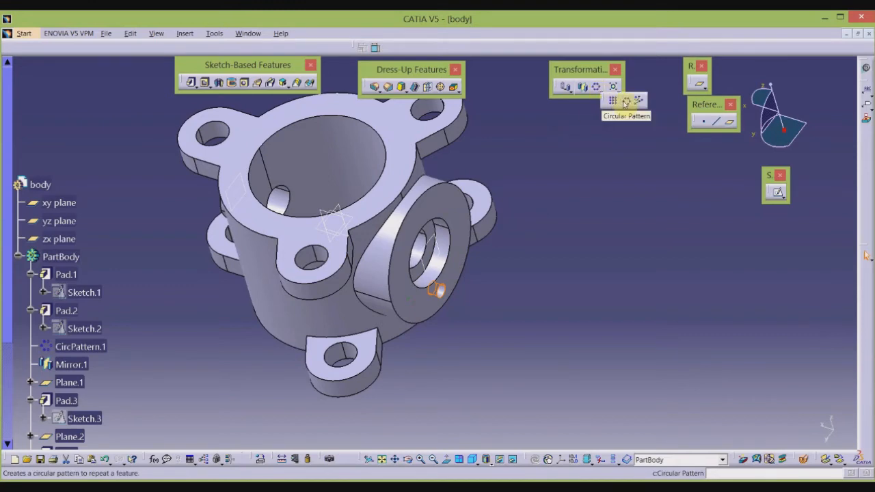
click(625, 102)
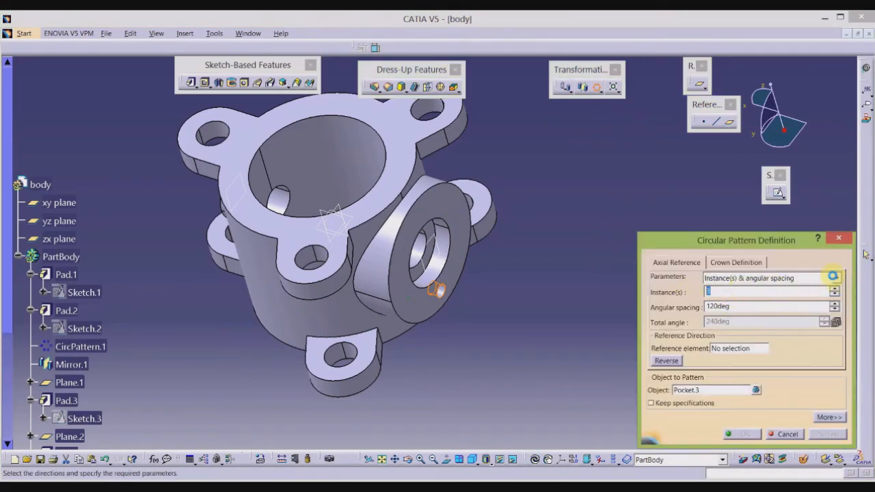
click(833, 276)
click(722, 313)
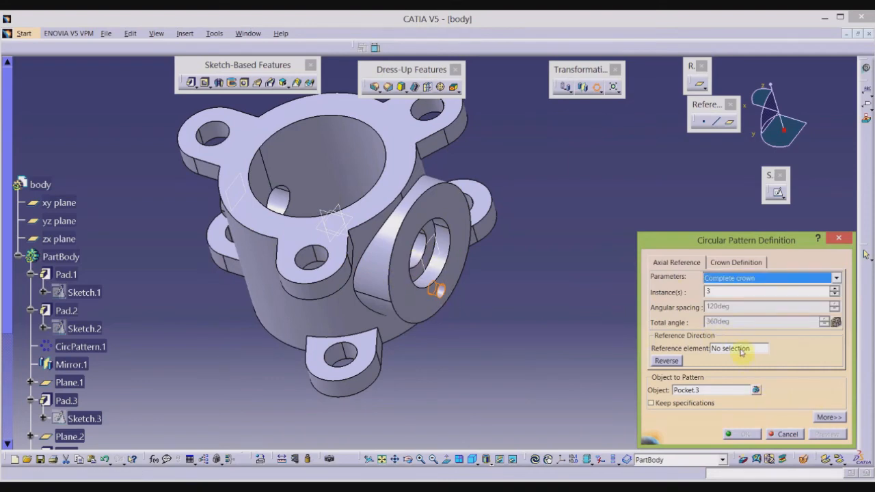
click(742, 349)
click(448, 214)
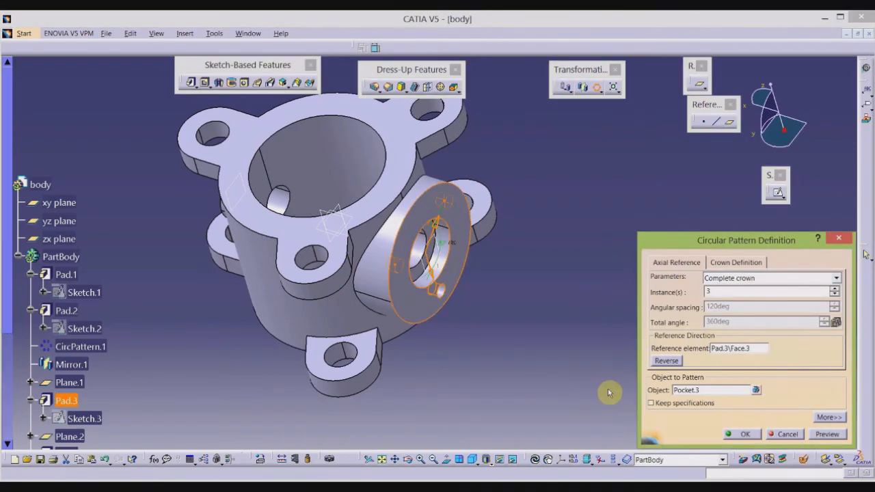
click(745, 435)
middle_drag(561, 300, 569, 316)
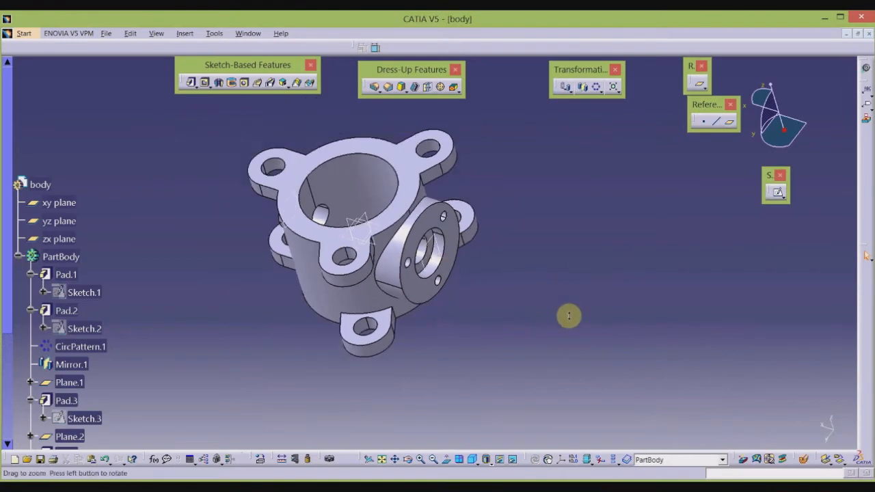
Step: Check the finished body against the PDF drawing and save the part as body in the bvass folder
key(alt+Tab)
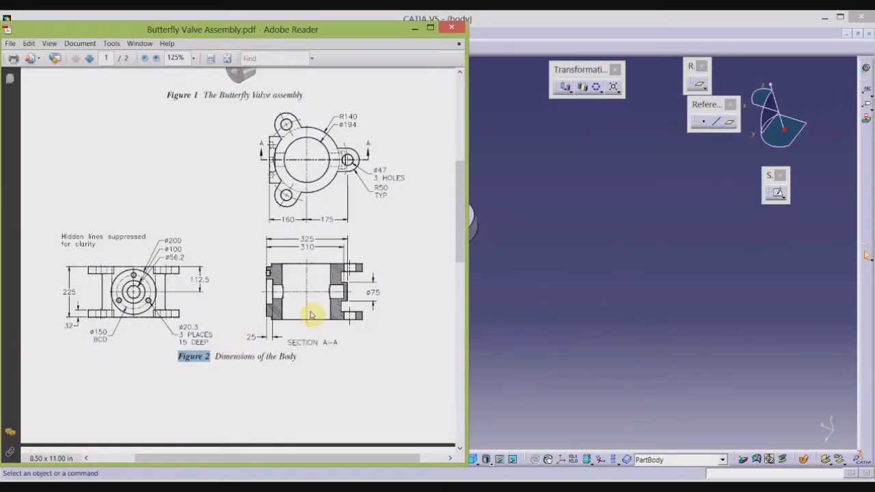
click(595, 314)
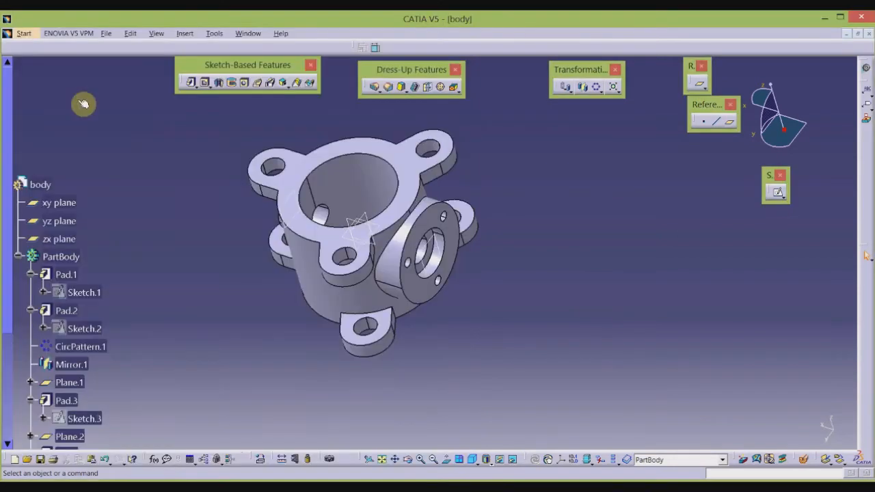
click(109, 33)
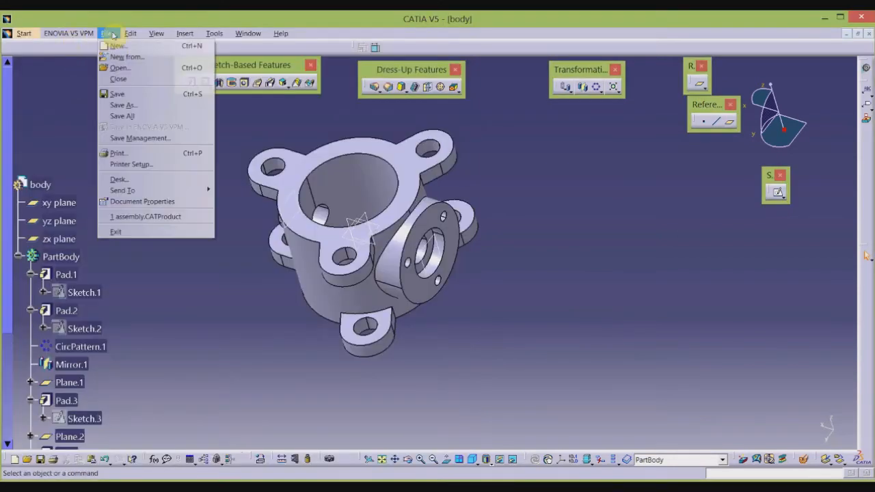
click(137, 92)
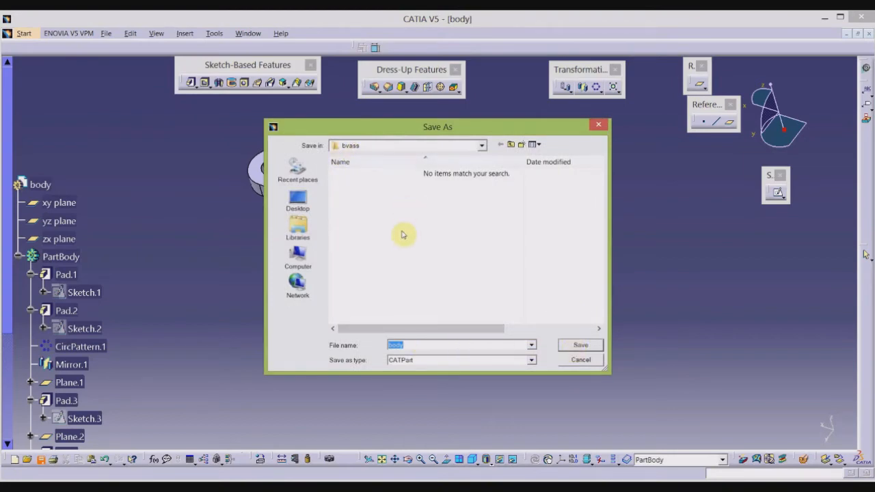
click(581, 347)
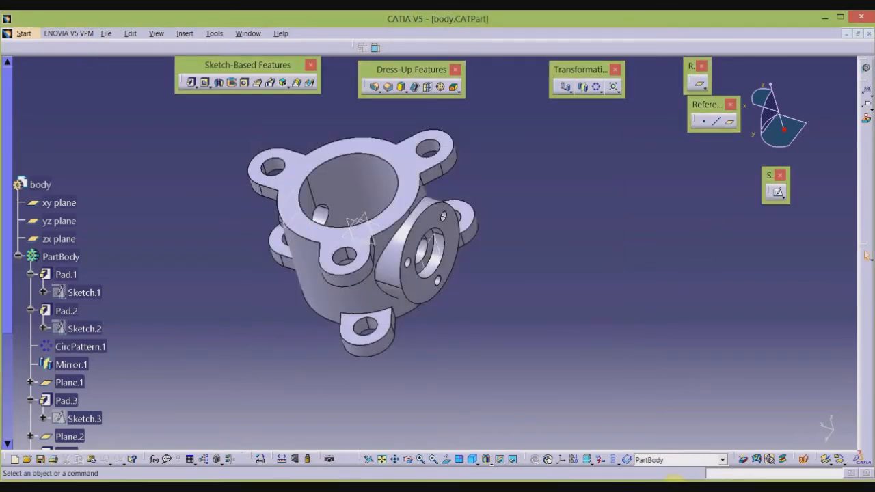
Step: Following the PDF's shaft drawing, sketch an open stepped half-profile with a raised collar, about 200 mm long, from the origin to the horizontal axis
click(767, 489)
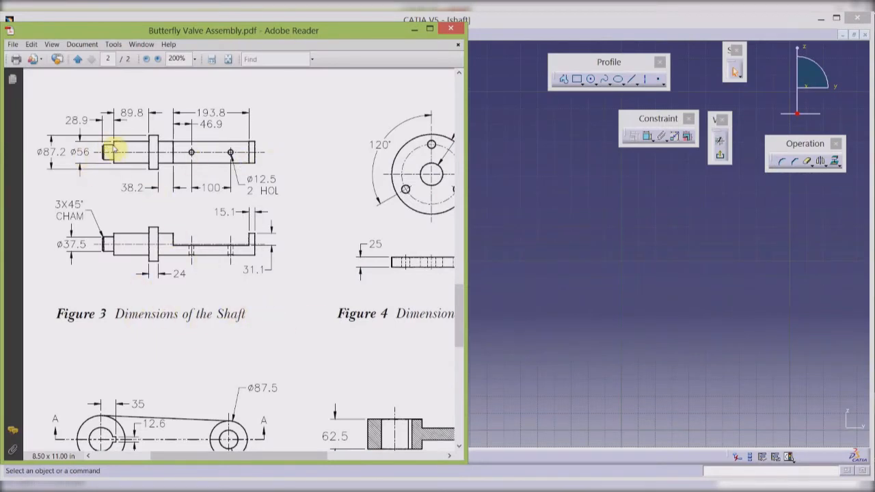
click(697, 302)
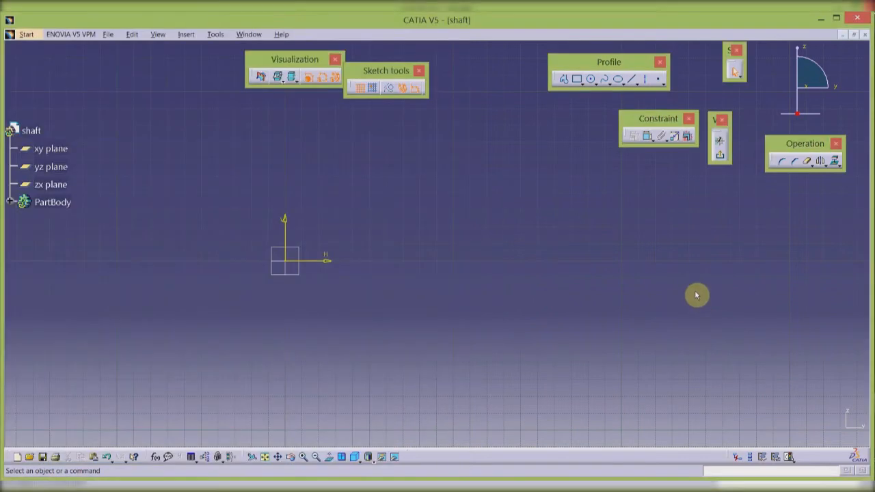
click(563, 79)
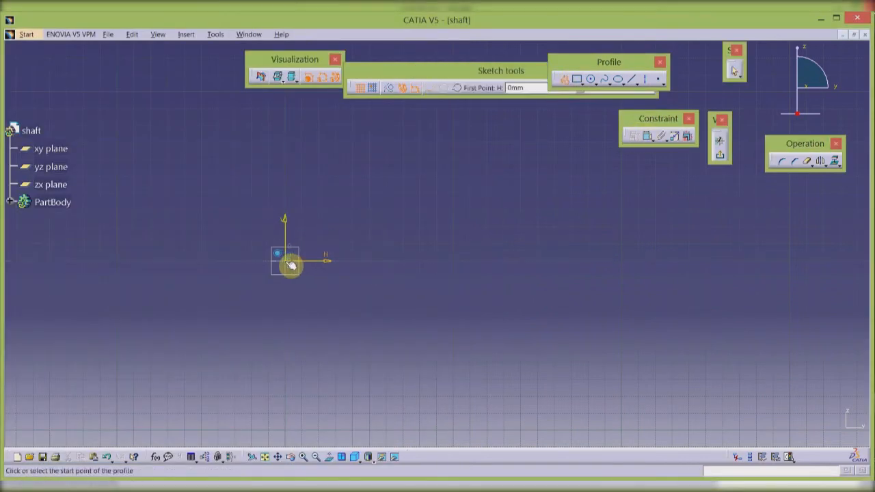
click(286, 261)
click(285, 232)
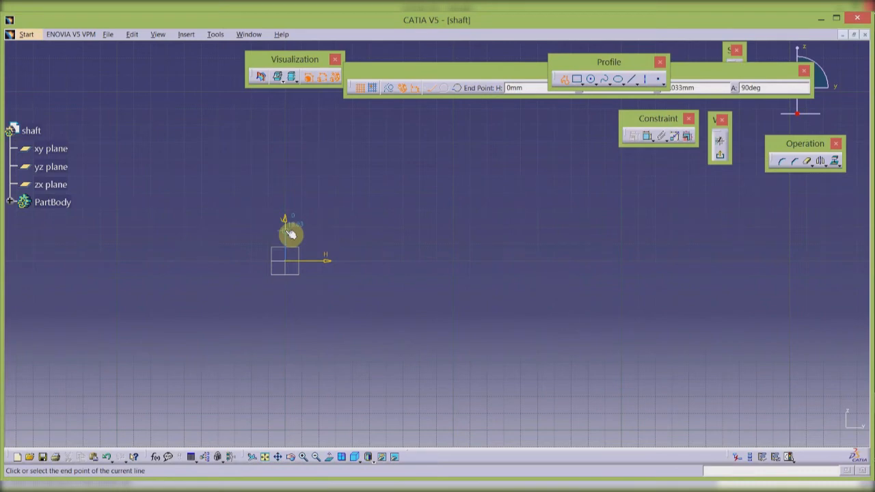
click(367, 230)
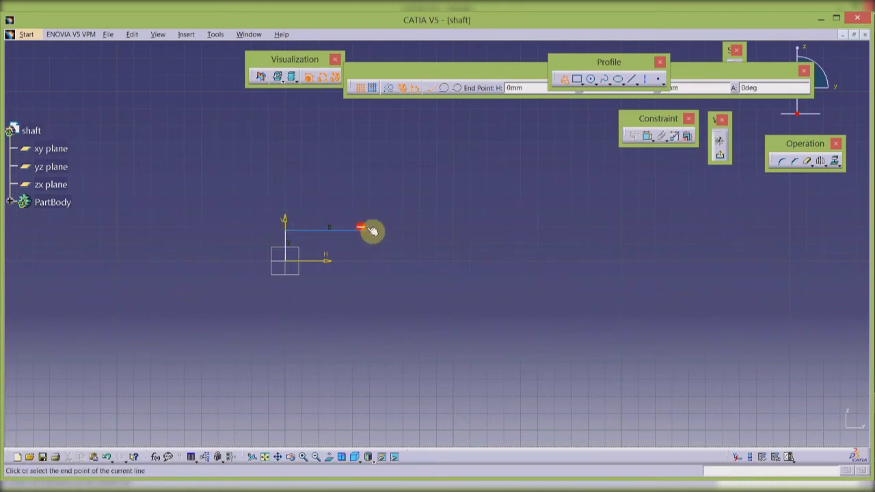
click(367, 213)
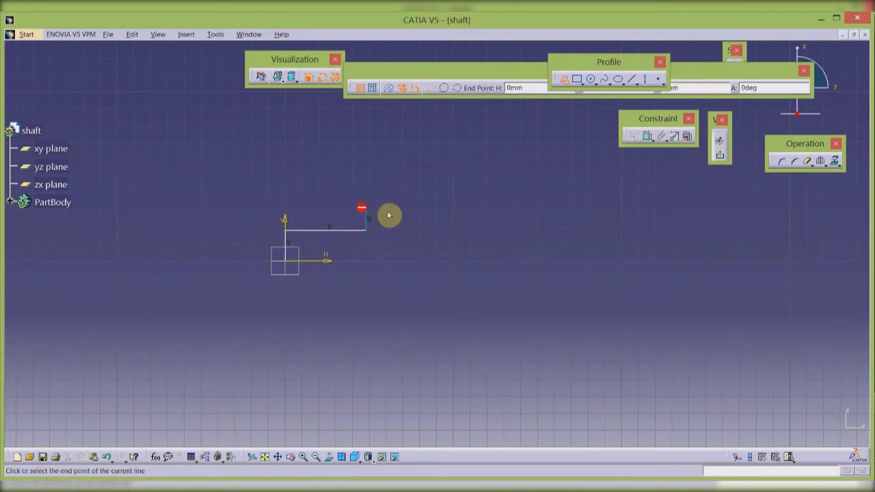
click(435, 198)
click(435, 196)
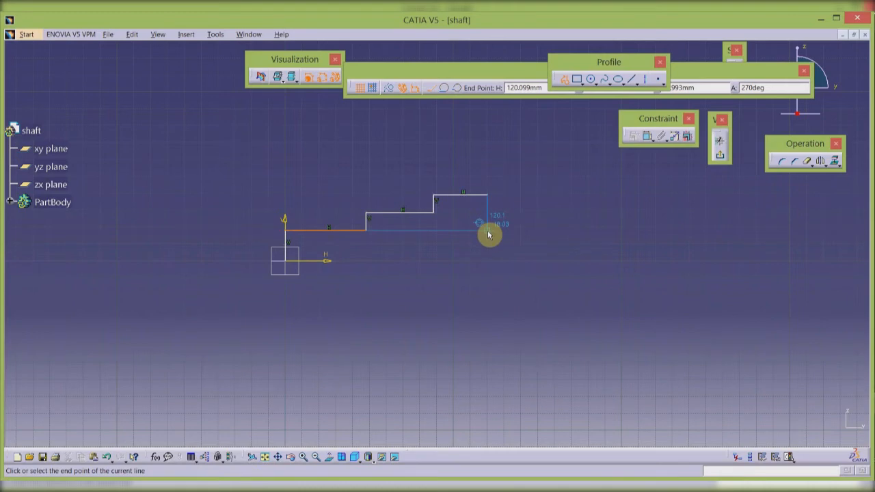
click(488, 230)
click(619, 230)
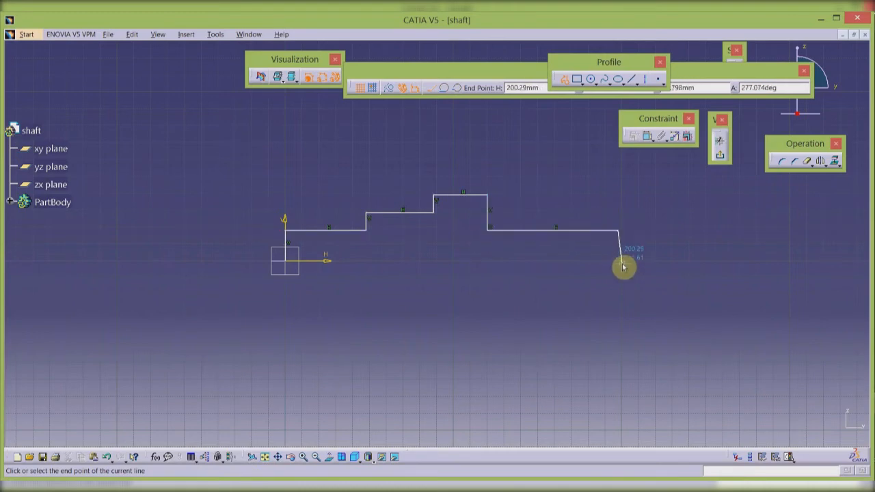
double_click(619, 260)
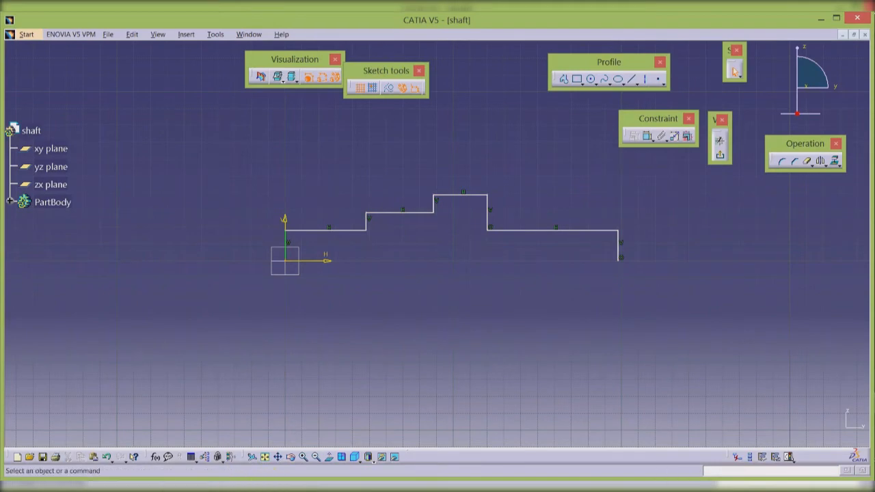
Step: Add a coincidence constraint that aligns the horizontal line after the collar with the one before it, matching the PDF drawing
click(213, 489)
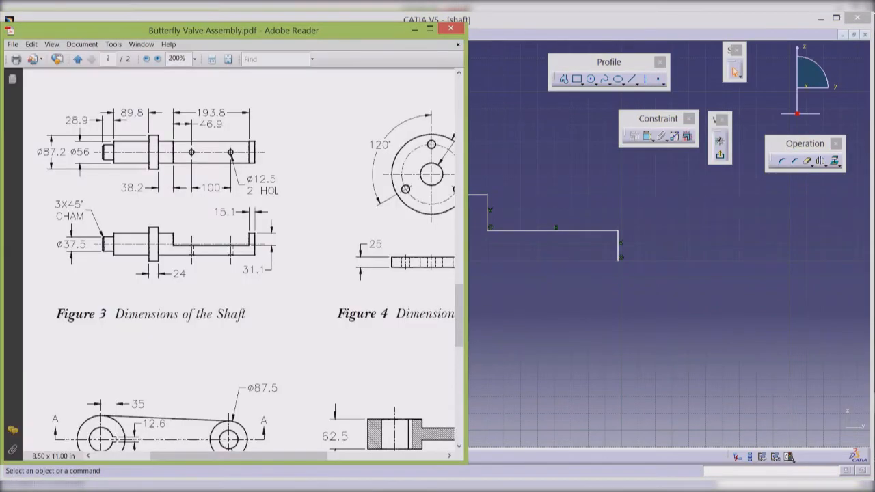
click(213, 489)
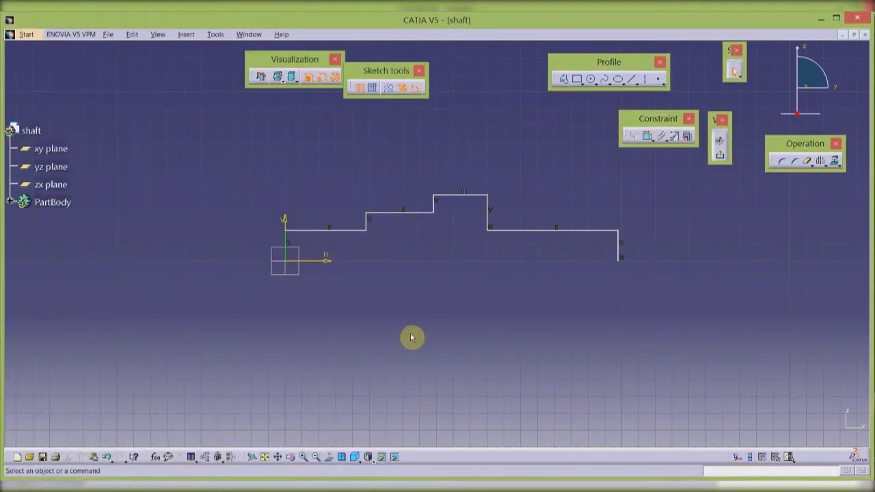
click(484, 229)
click(559, 367)
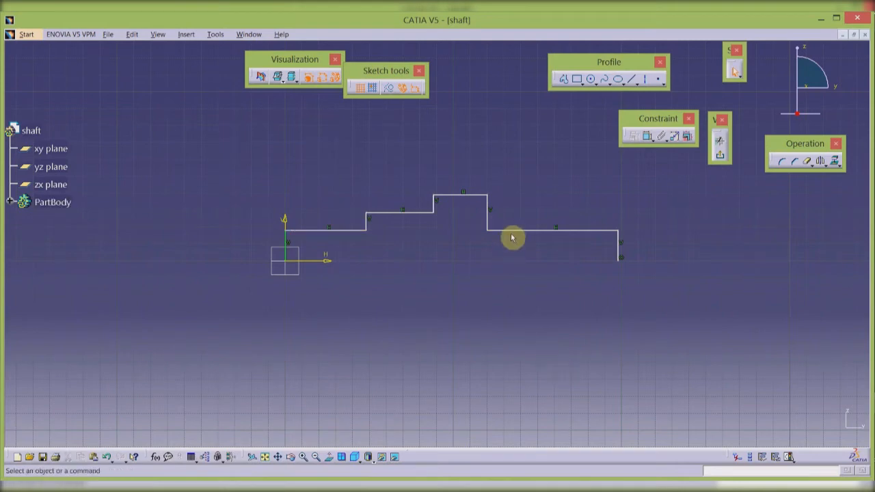
click(512, 232)
ctrl+click(417, 213)
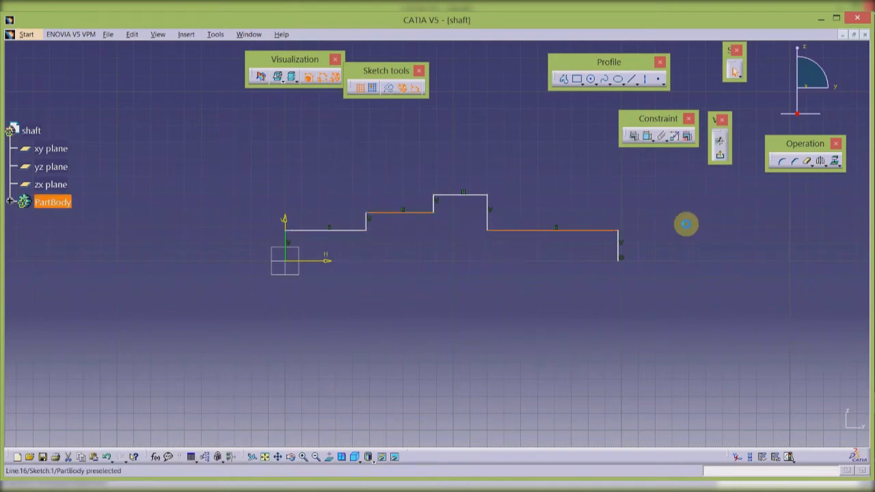
click(634, 136)
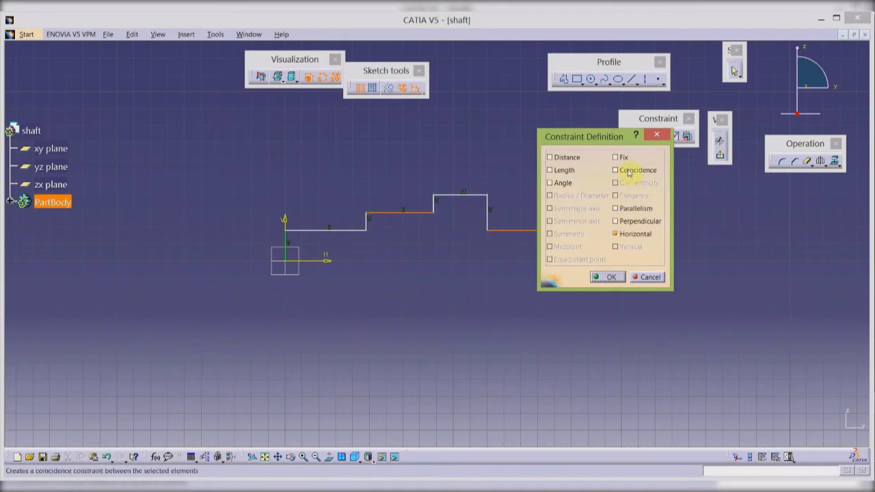
click(609, 277)
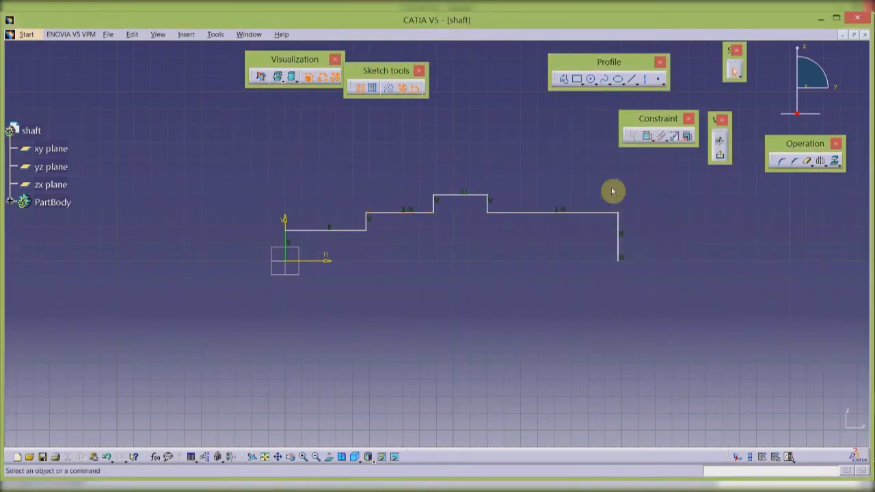
Step: Dimension the first horizontal line at the origin end and set its length to 28.9 mm from the PDF drawing
click(649, 136)
click(332, 230)
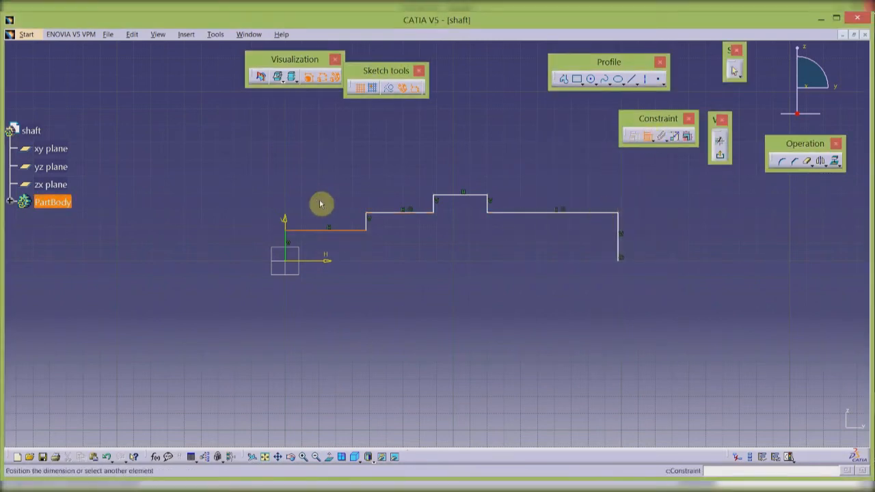
click(319, 200)
key(alt+Tab)
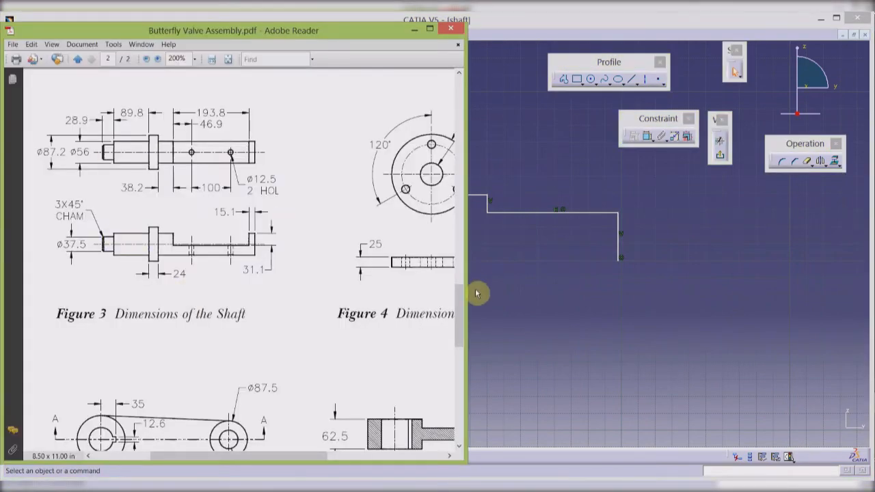
key(alt+Tab)
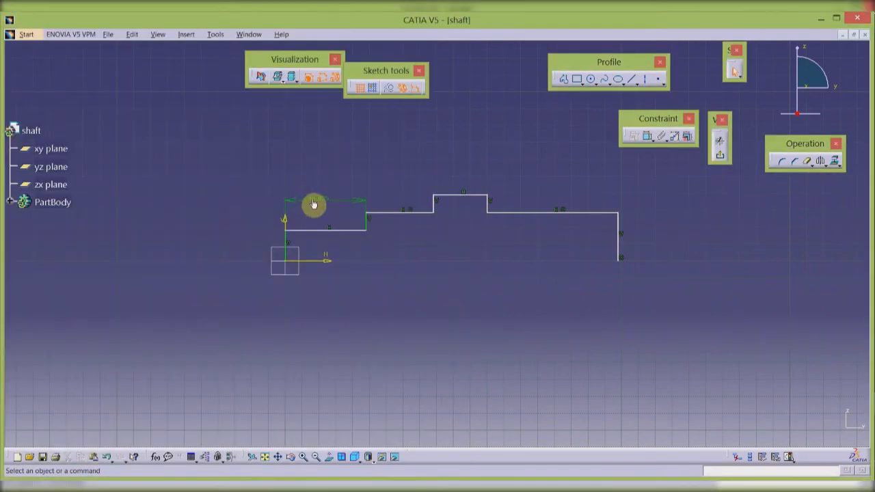
double_click(314, 203)
text(28.9mm)
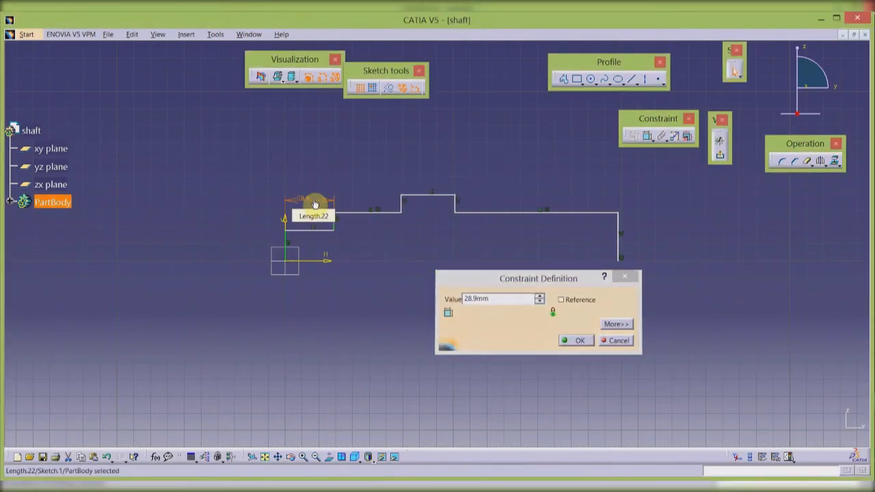
key(Return)
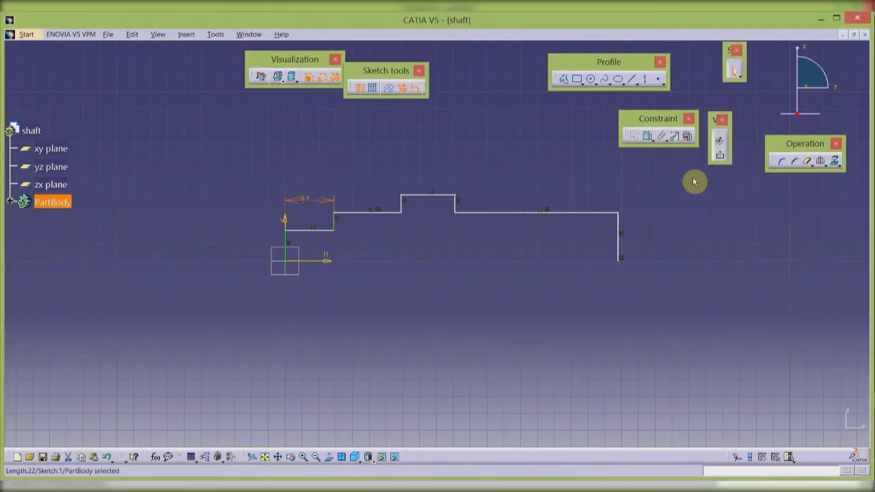
Step: Dimension the horizontal line between the end step and the collar and set its length to 89.8 mm
click(648, 135)
click(375, 213)
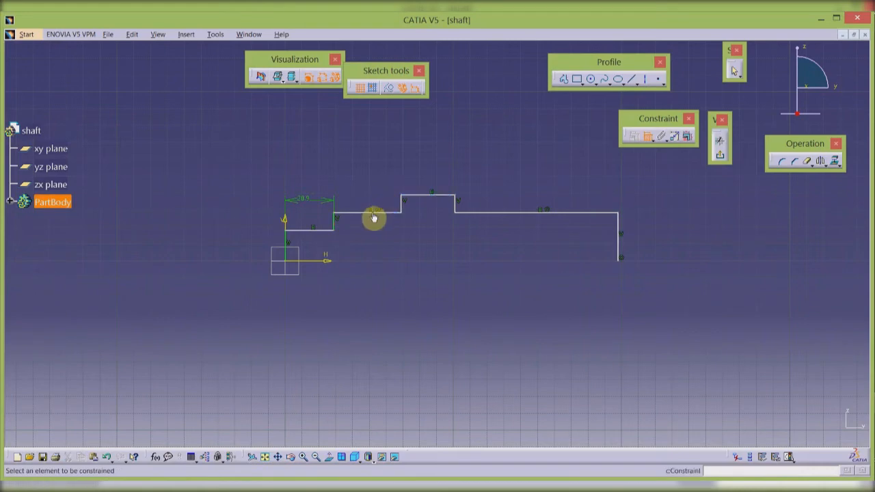
click(368, 152)
click(243, 489)
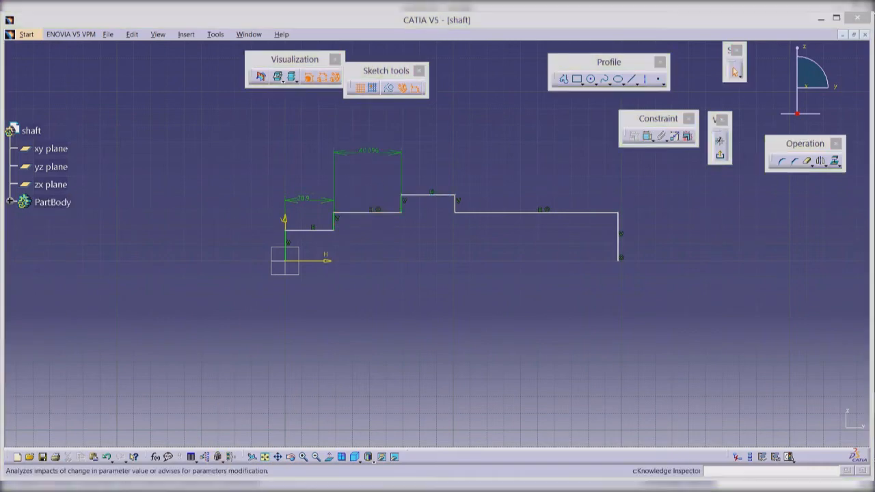
click(480, 157)
double_click(364, 152)
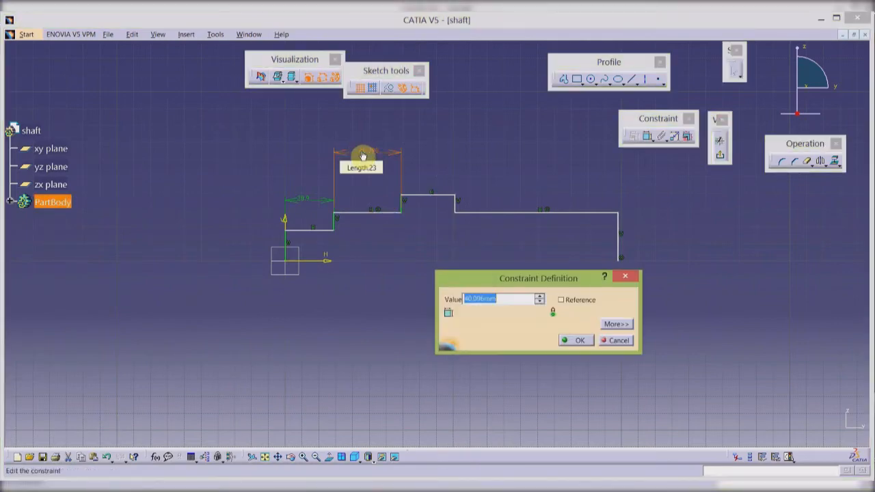
text(89.8mm)
key(Return)
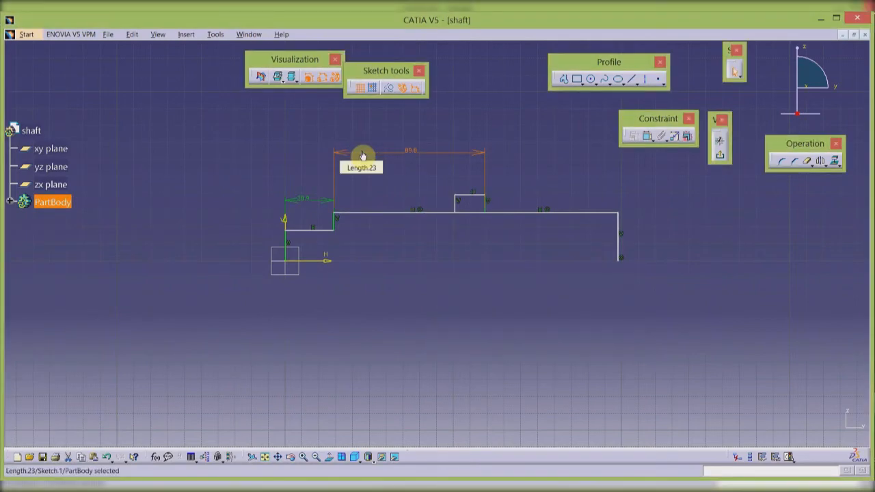
Step: Move the collar's far edge beyond its near edge, and dimension the collar's width as 24 mm per the PDF drawing
drag(459, 206, 527, 207)
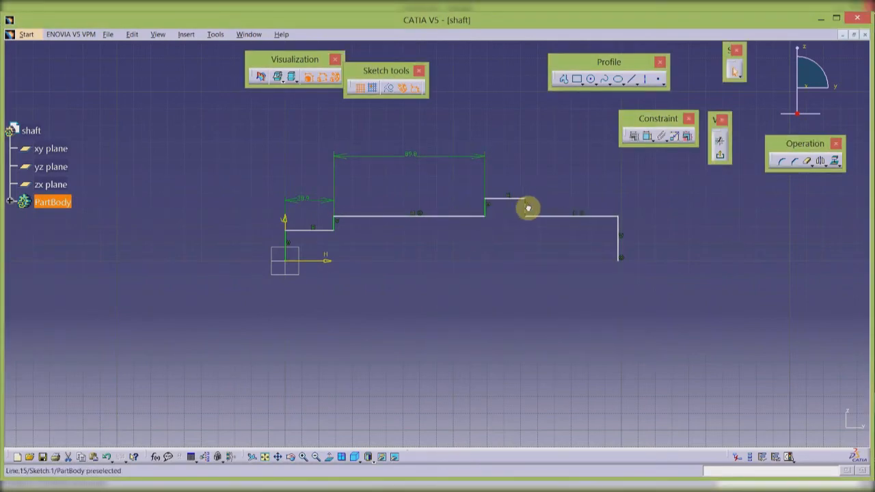
click(636, 136)
click(528, 208)
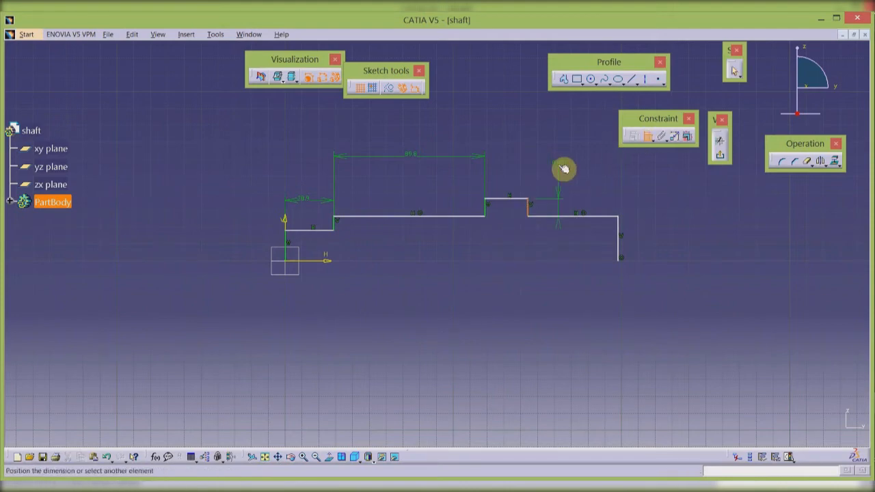
click(635, 137)
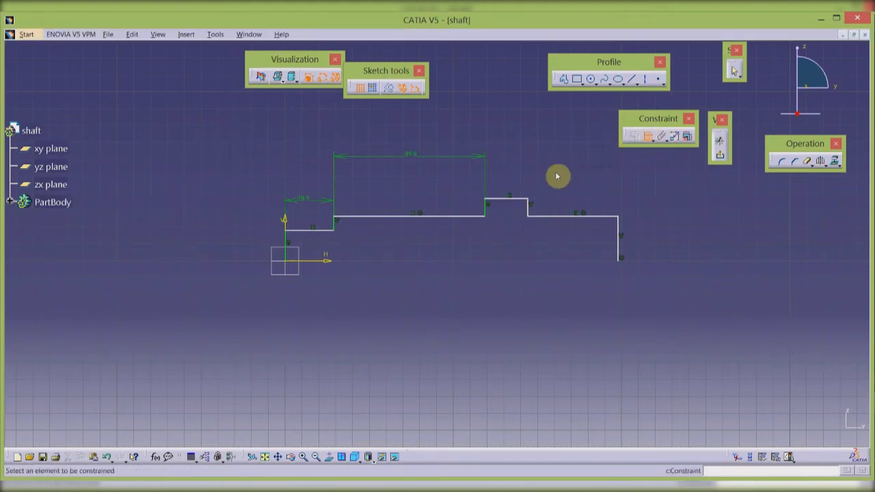
click(517, 200)
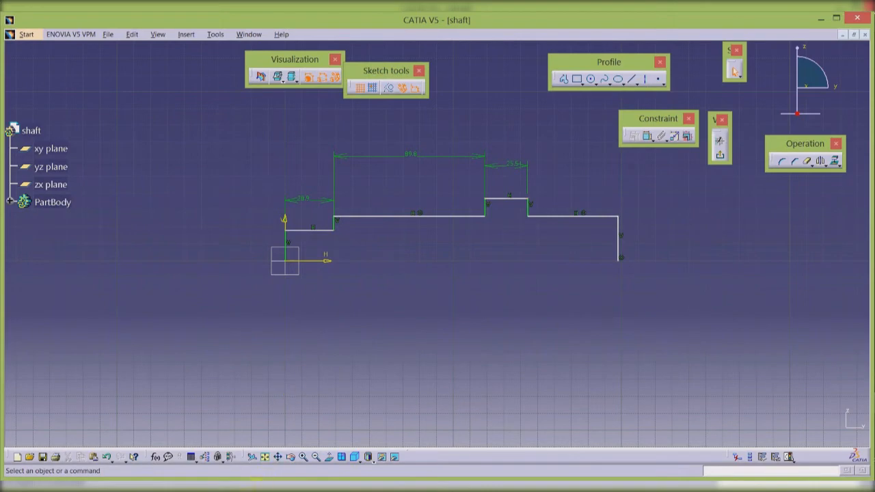
key(alt+Tab)
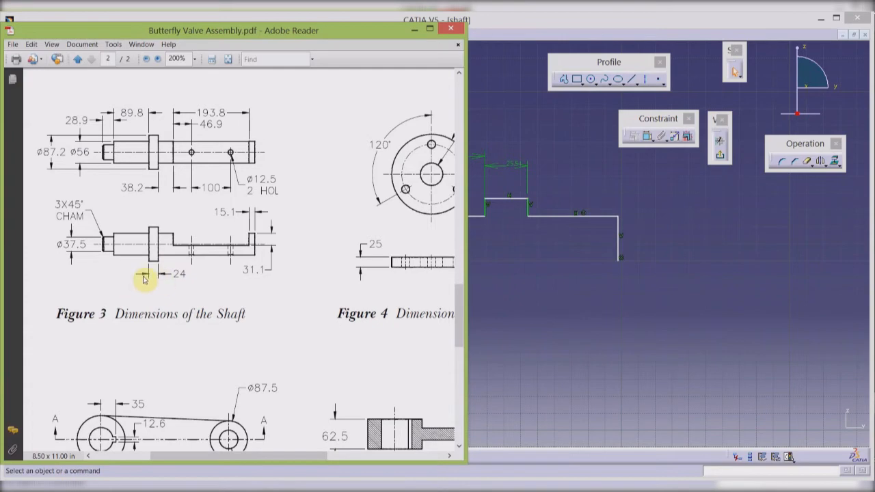
click(514, 164)
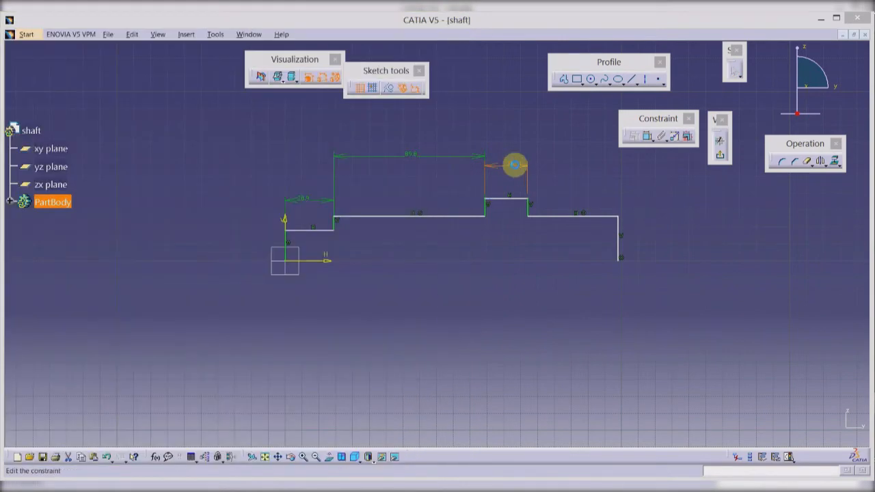
double_click(517, 168)
text(24mm)
key(Return)
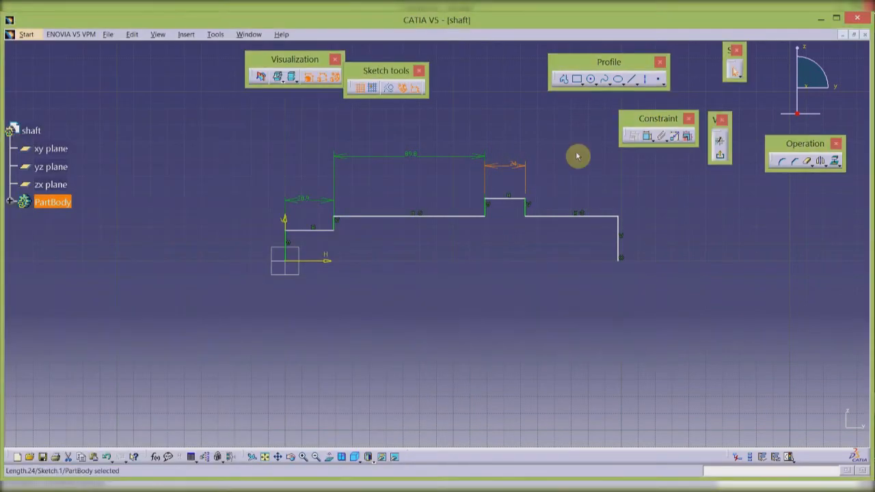
Step: Dimension the long horizontal line after the collar and set its length to 247.1 mm, working from the shaft drawing in the PDF
click(646, 136)
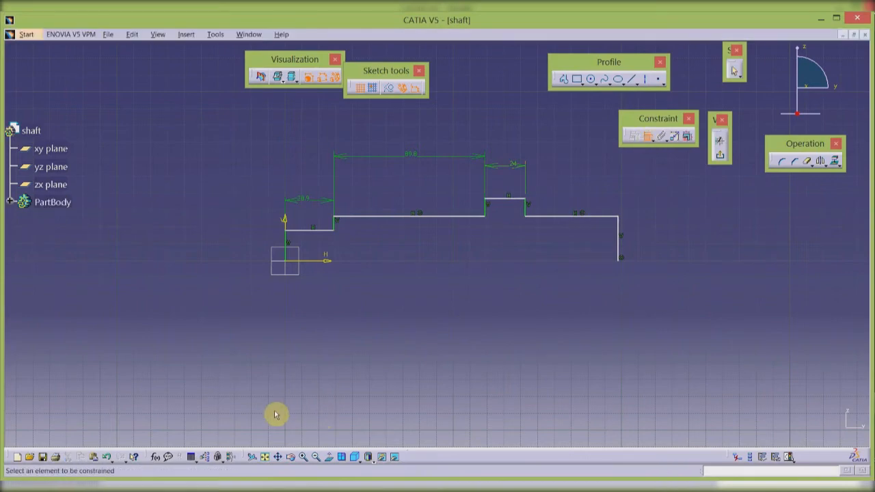
click(256, 481)
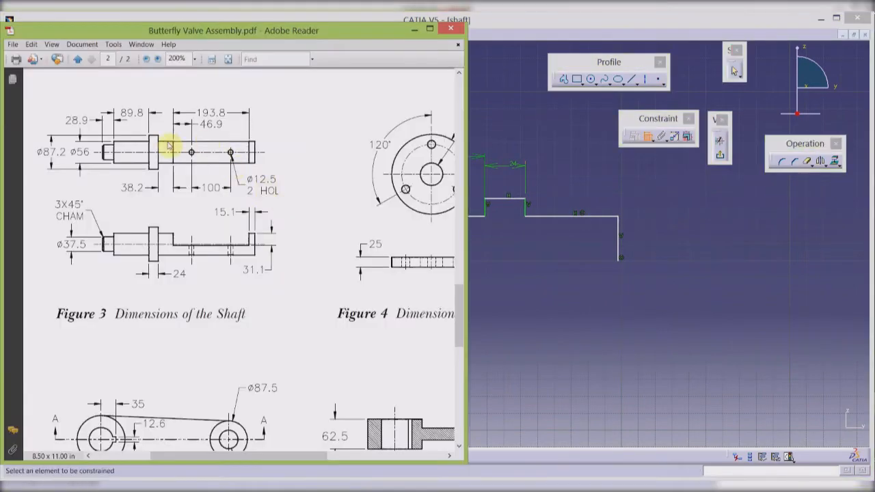
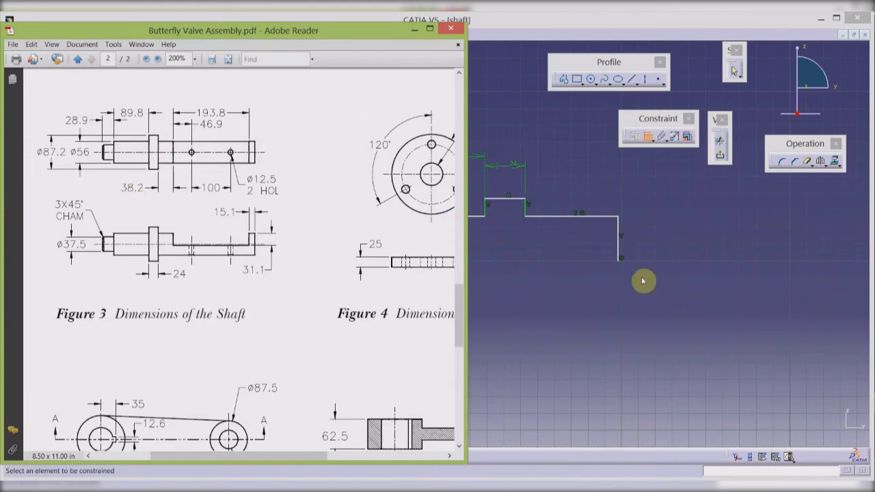
click(582, 217)
click(577, 178)
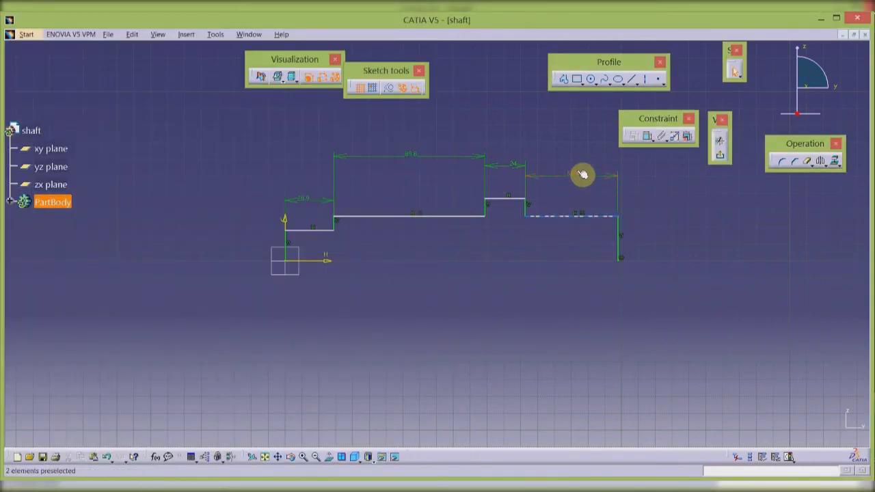
double_click(578, 177)
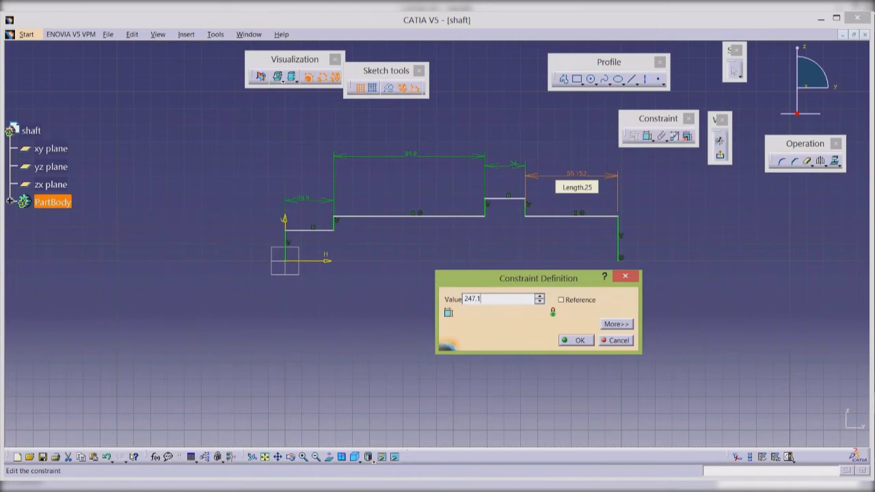
text(247.1)
key(Return)
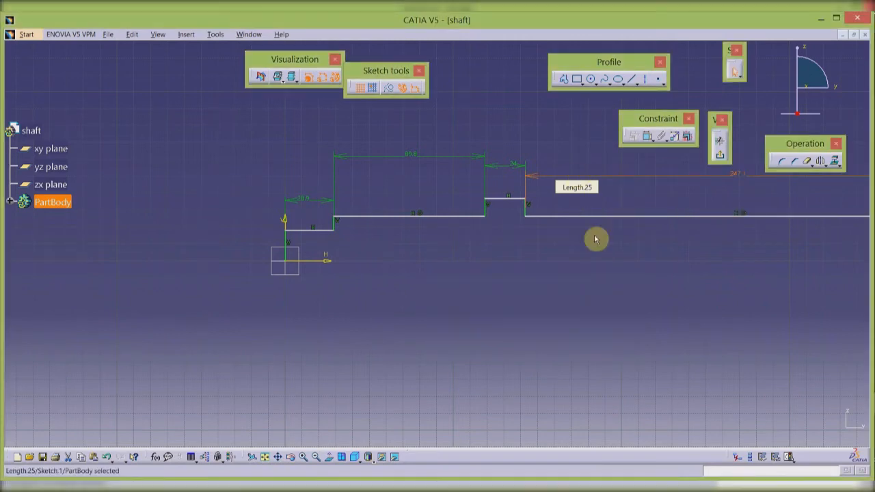
Step: Dimension the first horizontal line's offset from the horizontal axis and set it to 37.5/2 mm, per the PDF drawing's diameter
middle_drag(523, 340, 389, 339)
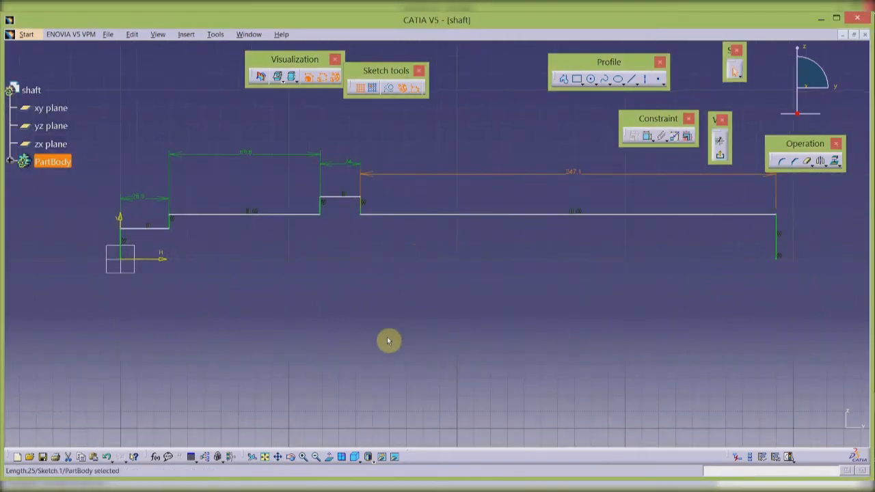
click(647, 137)
click(162, 229)
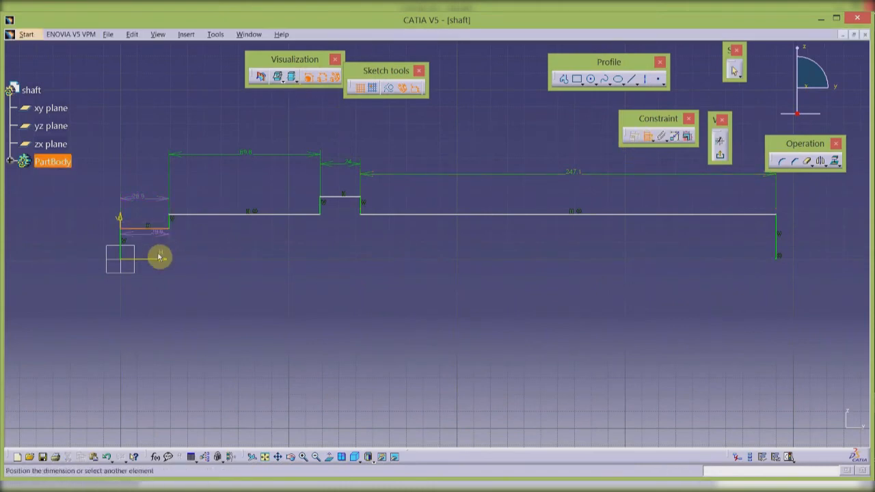
click(163, 263)
click(249, 246)
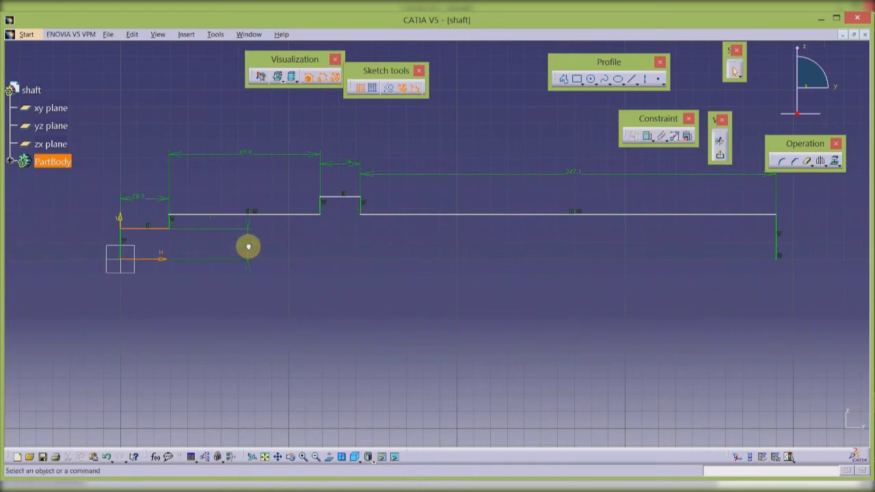
key(alt+Tab)
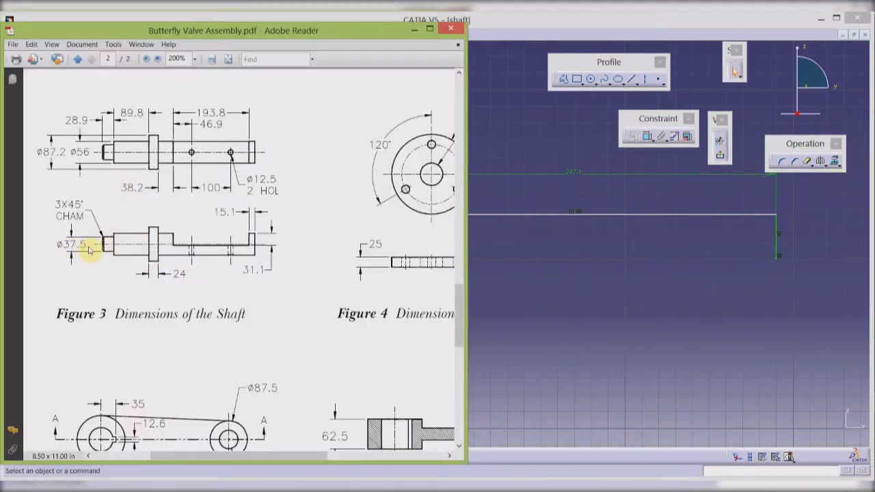
key(alt+Tab)
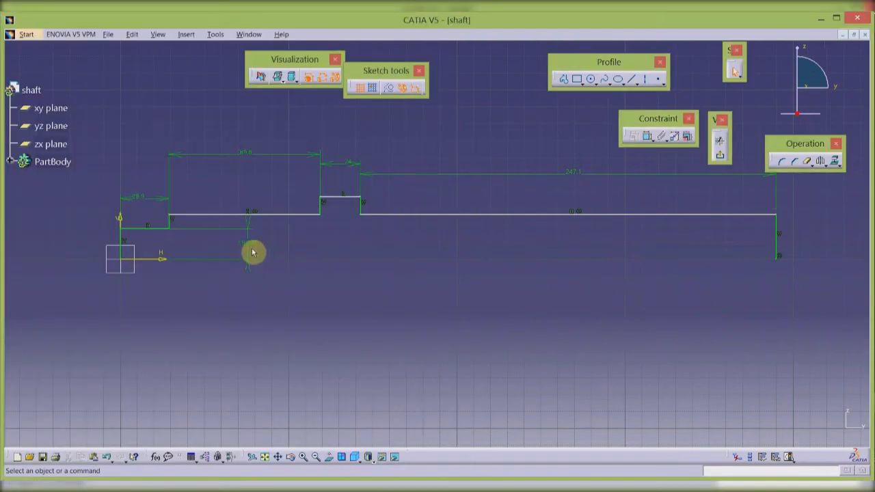
double_click(250, 244)
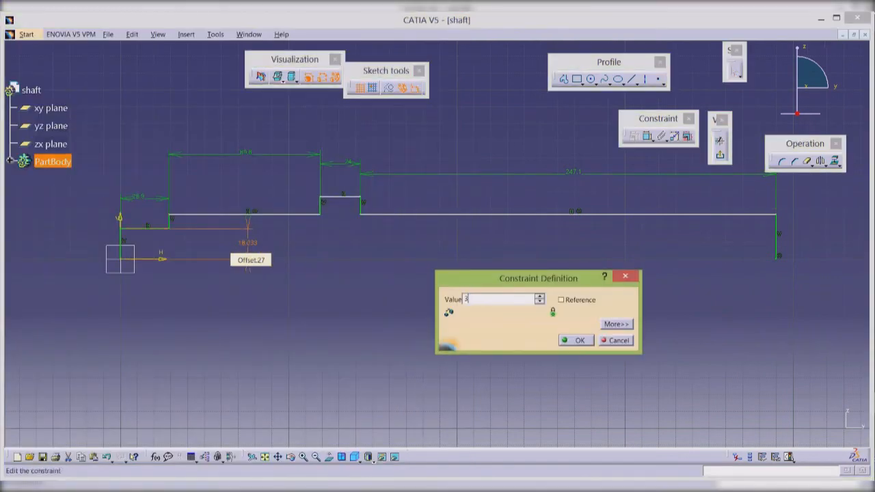
text(37.5/2)
key(Return)
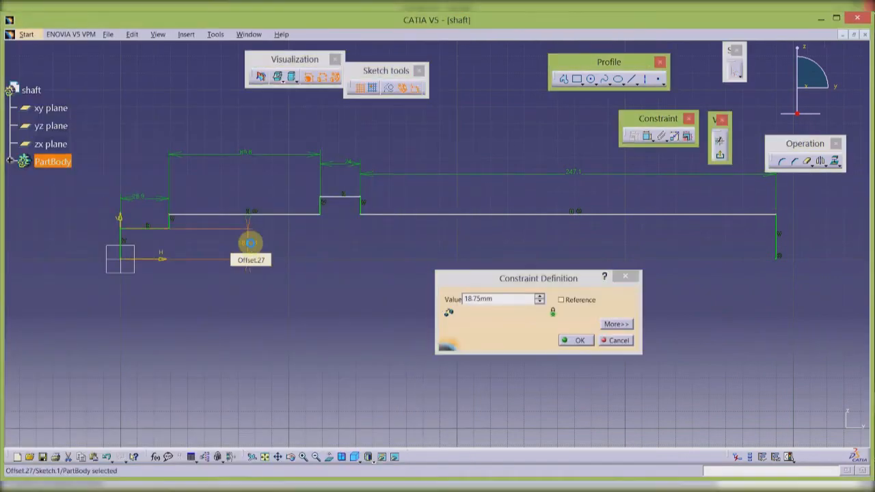
Step: Dimension the offset between the horizontal axis and the line before the collar, and check that section's diameter in the PDF drawing
click(648, 135)
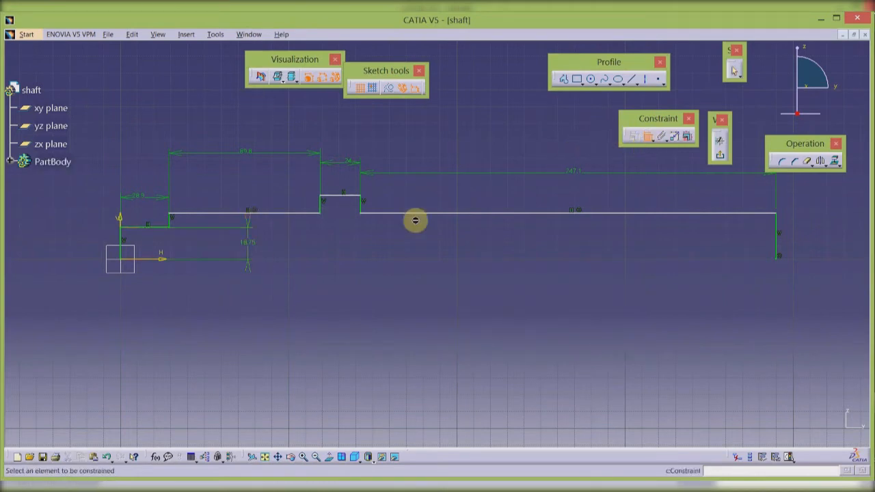
click(297, 214)
click(159, 260)
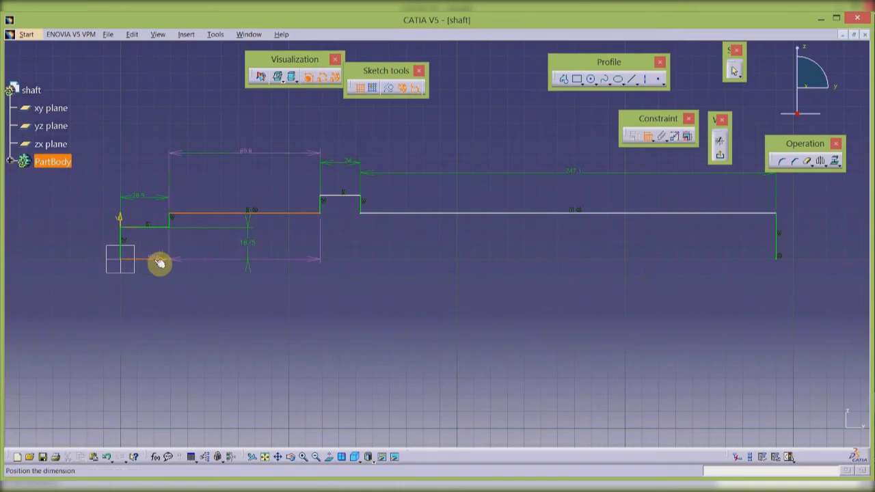
click(328, 252)
click(252, 487)
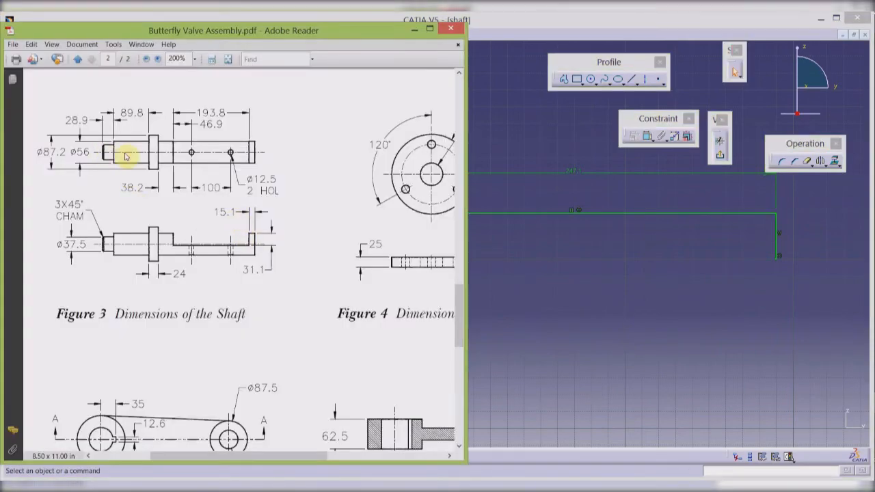
click(504, 258)
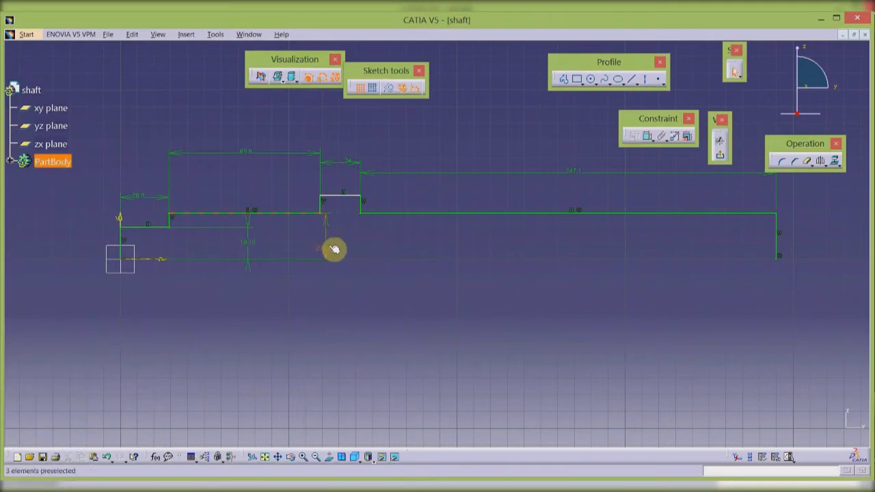
double_click(329, 250)
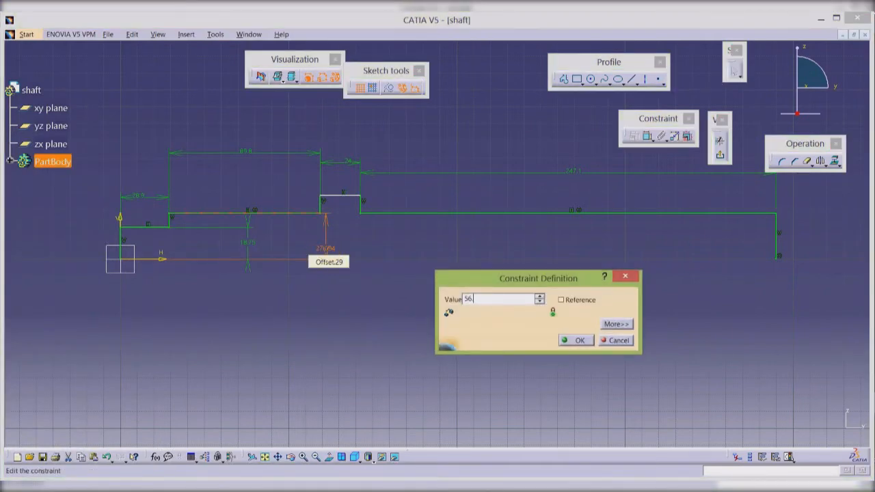
click(252, 490)
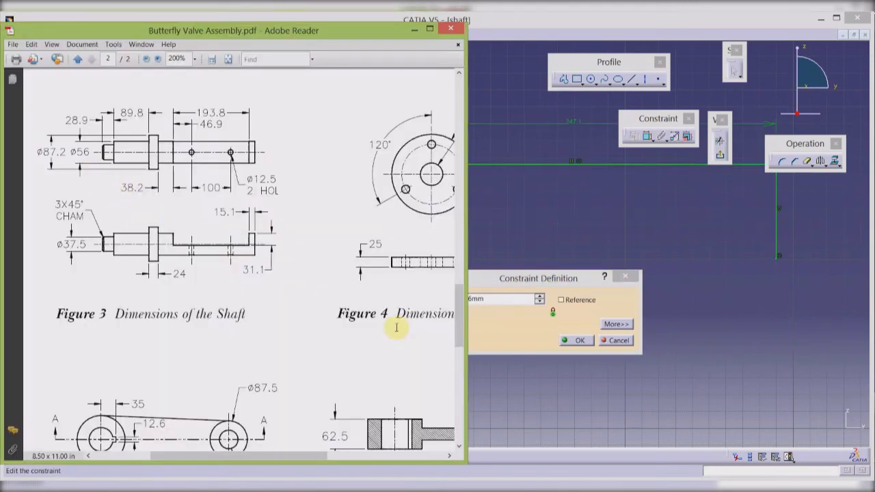
click(523, 298)
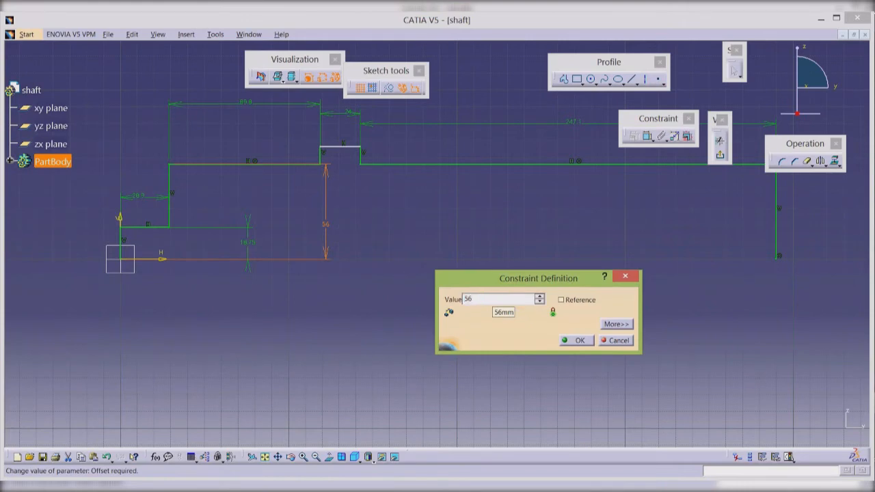
key(Return)
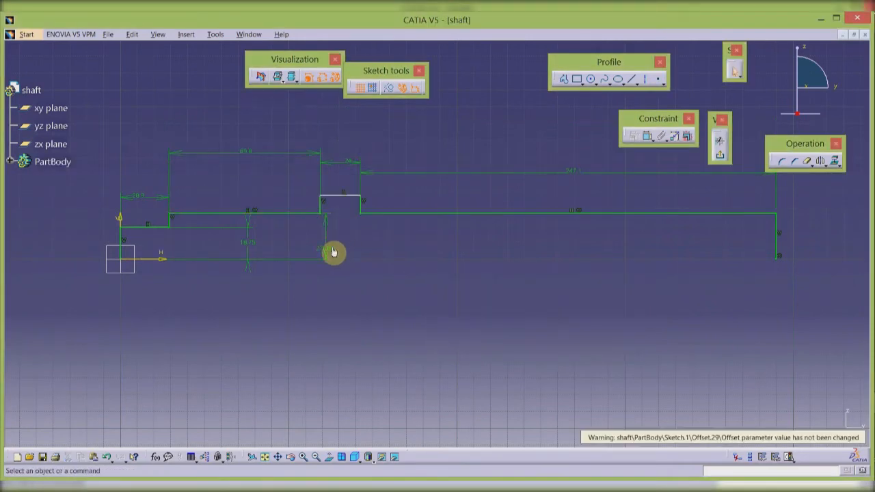
Step: Set the offset of the line before the collar from the horizontal axis to 56/2 mm
double_click(334, 253)
text(56)
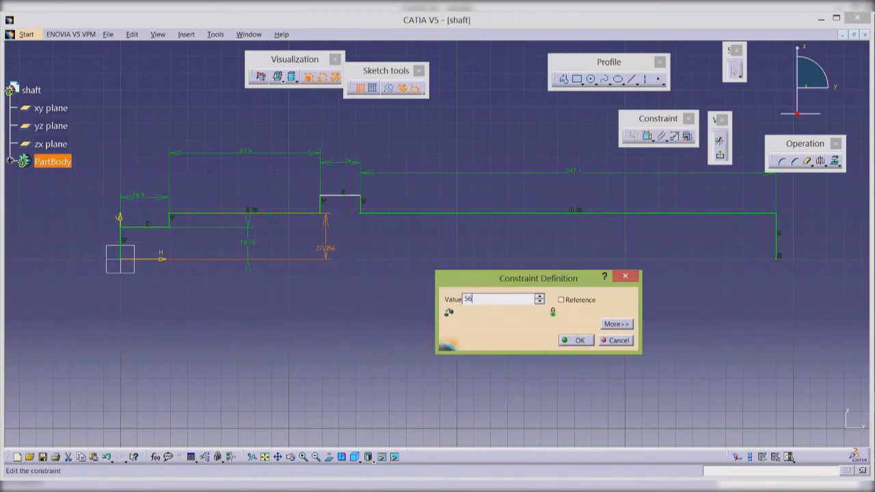
text(/2)
click(577, 340)
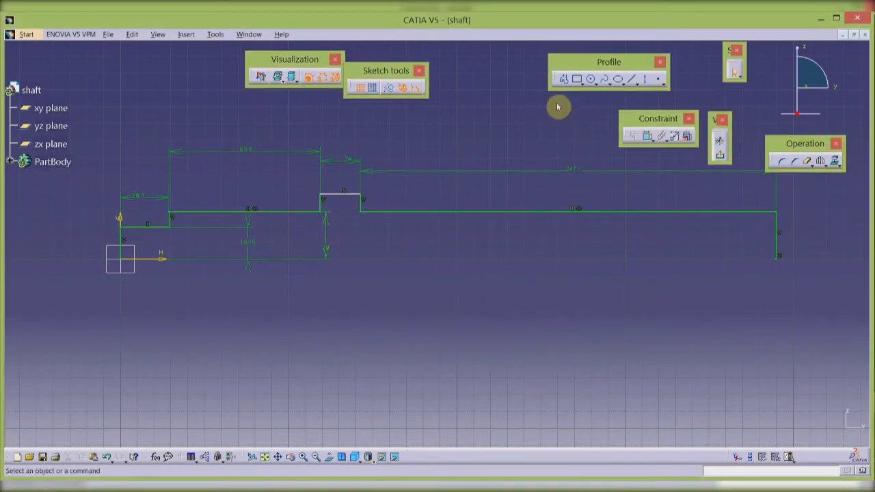
Step: Dimension the collar's top line from the horizontal axis and enter 87.2/2 mm as its offset, per the PDF drawing's diameter
click(647, 136)
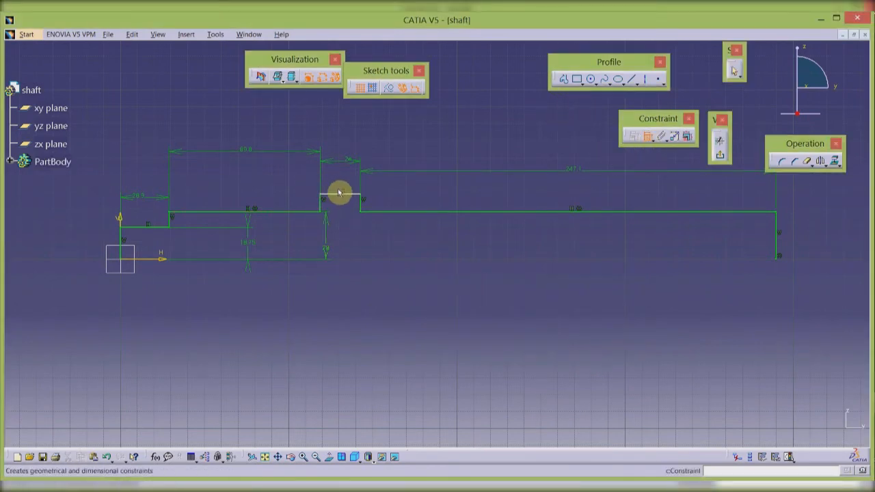
click(342, 198)
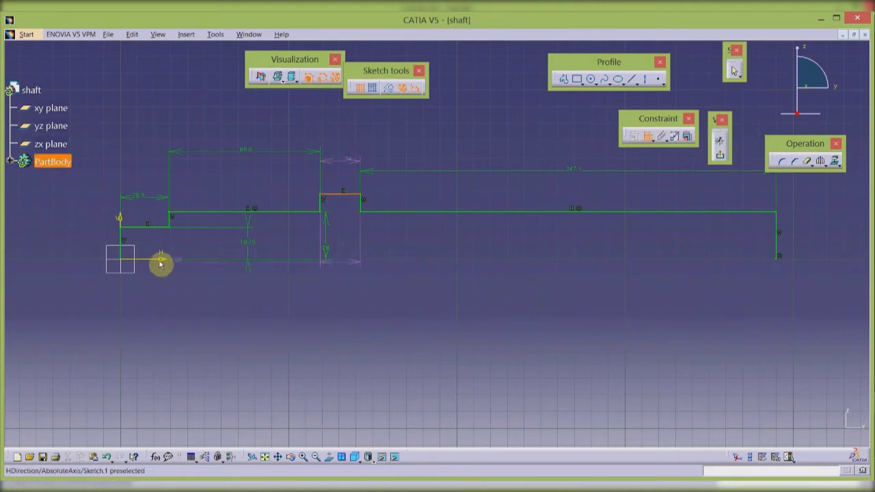
click(413, 277)
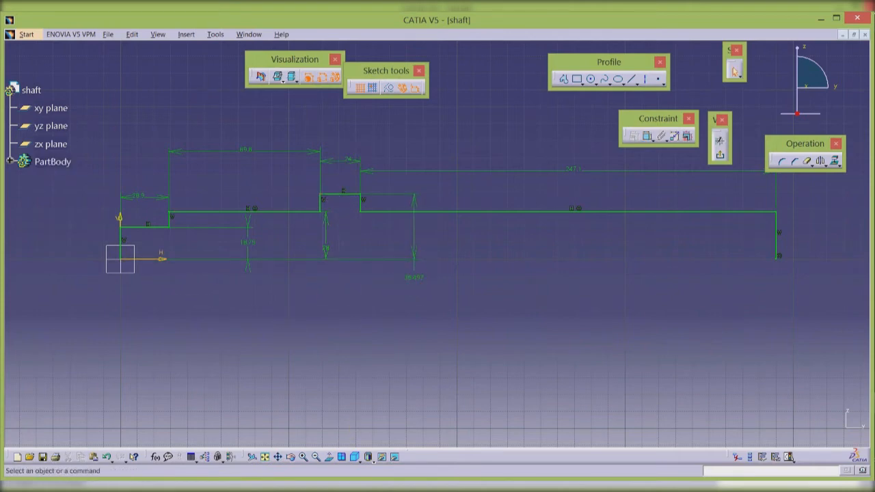
key(alt+Tab)
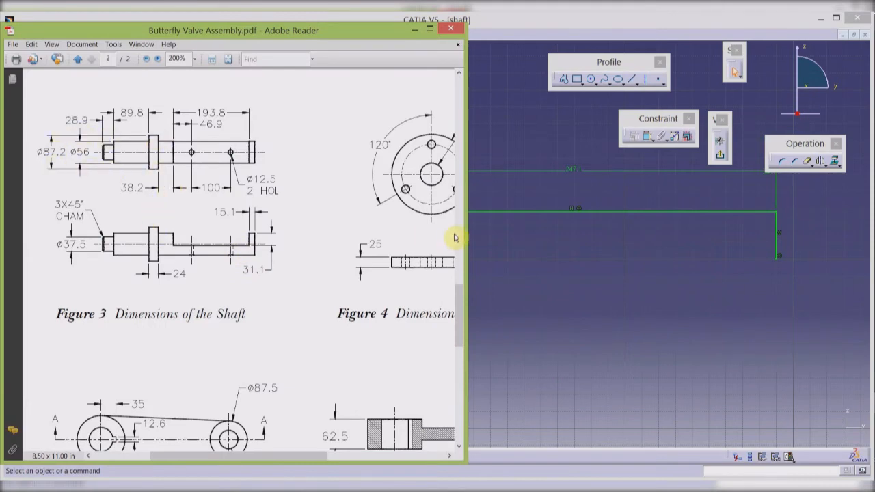
click(519, 264)
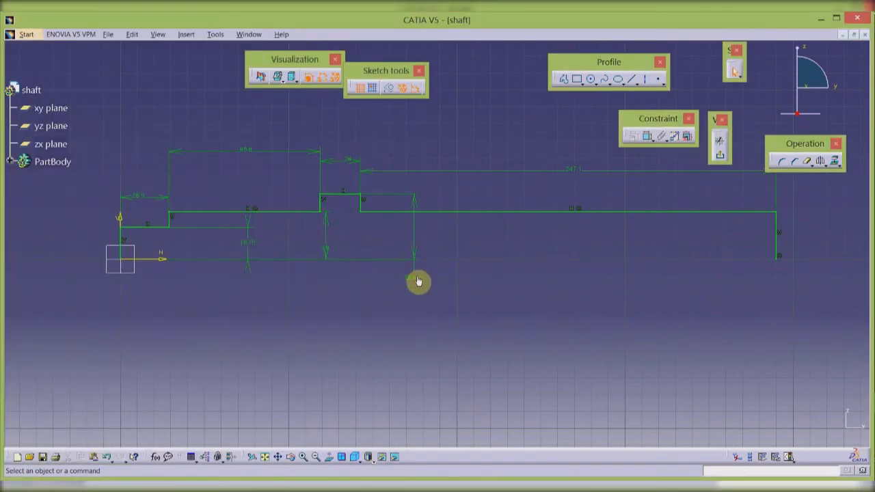
double_click(416, 277)
text(87.2/2)
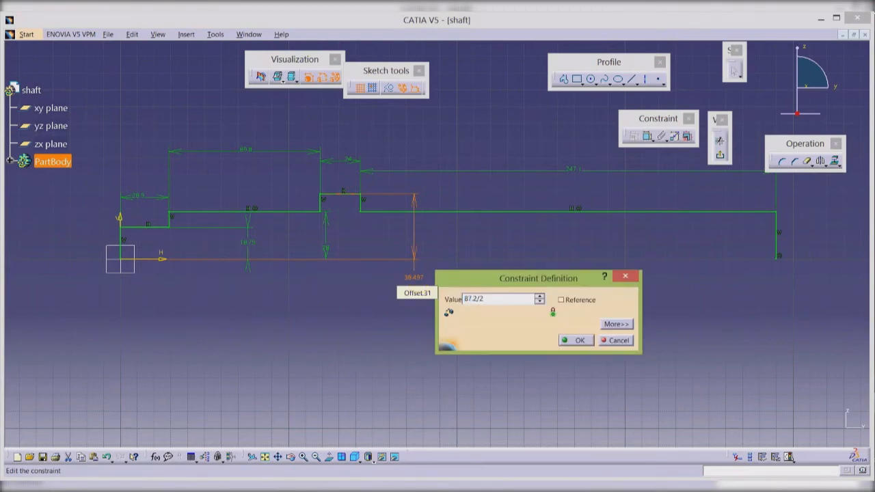
Step: Set the collar's top edge offset from the horizontal axis to 87.2/2 and exit the sketch
key(Return)
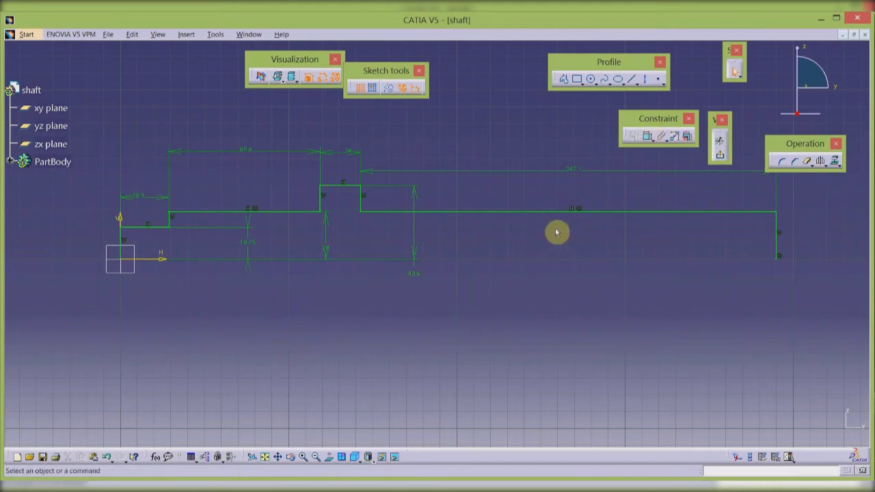
middle_drag(556, 233, 555, 261)
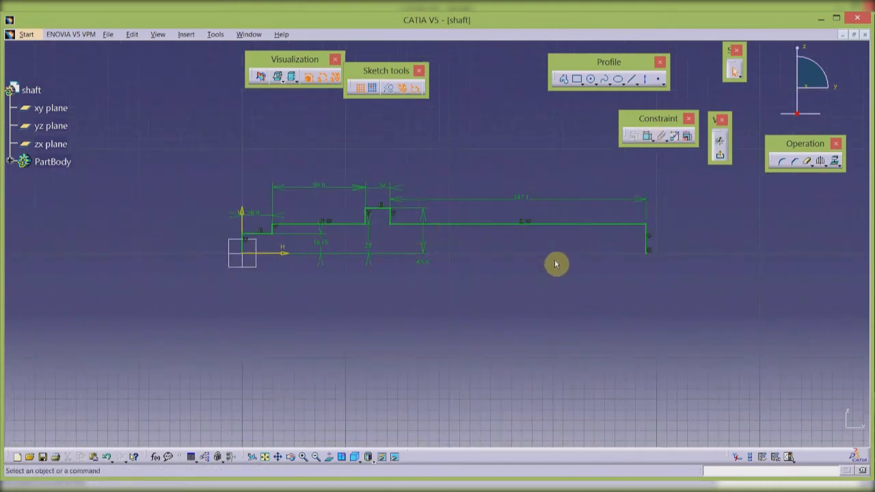
click(720, 154)
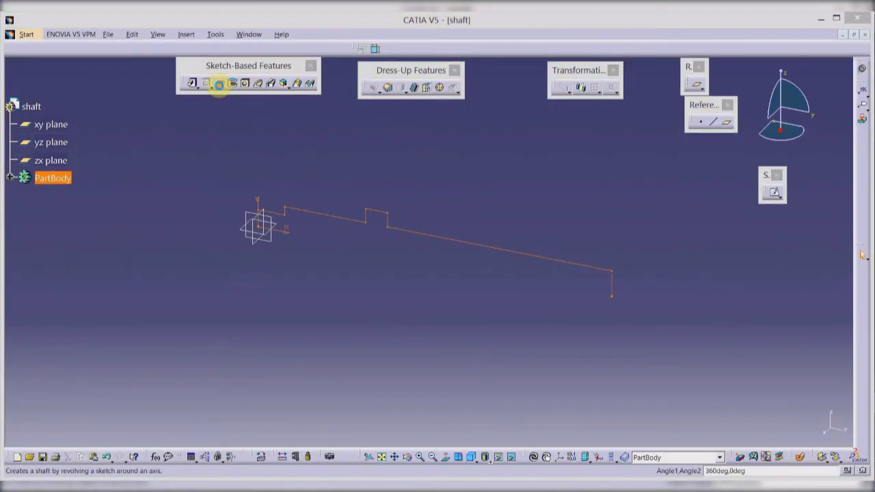
Step: Revolve the shaft profile 360 degrees about the sketch's horizontal axis to create the solid
click(219, 83)
click(755, 388)
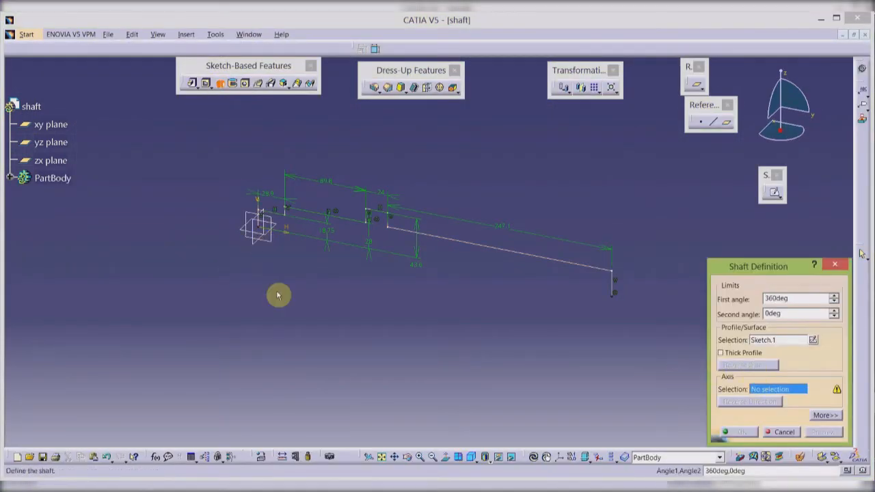
click(278, 239)
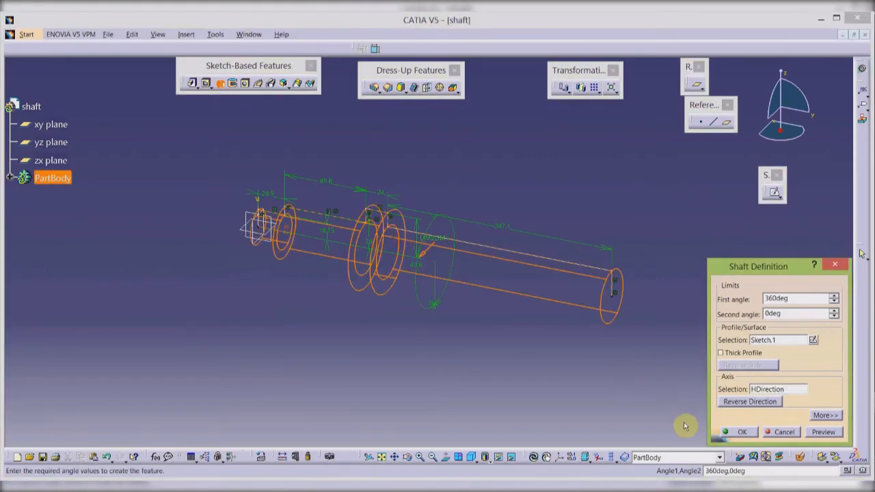
click(738, 432)
middle_drag(370, 300, 445, 323)
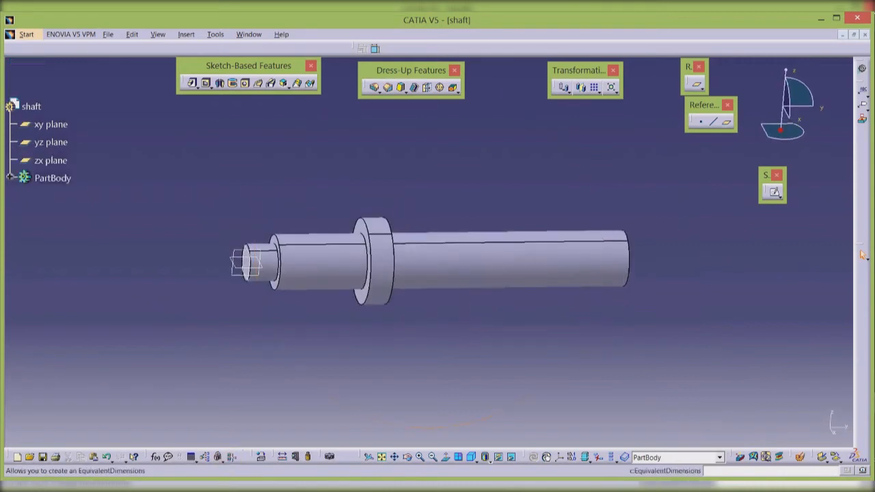
Step: Check the chamfer size in the Butterfly Valve Assembly PDF and chamfer the small-diameter end face 3 mm at 45 degrees
click(198, 489)
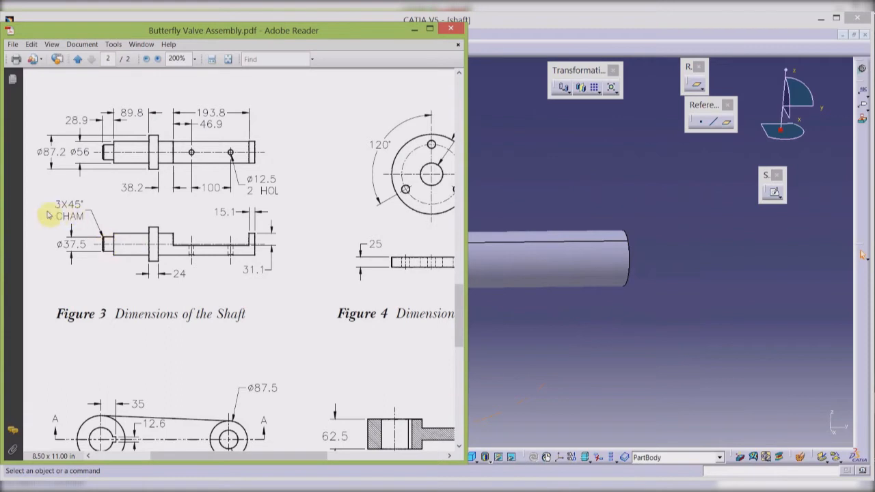
click(625, 351)
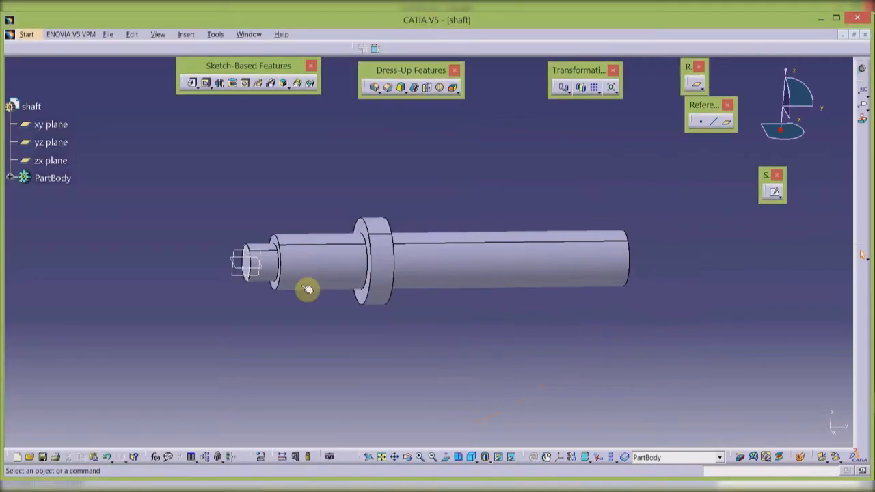
click(248, 263)
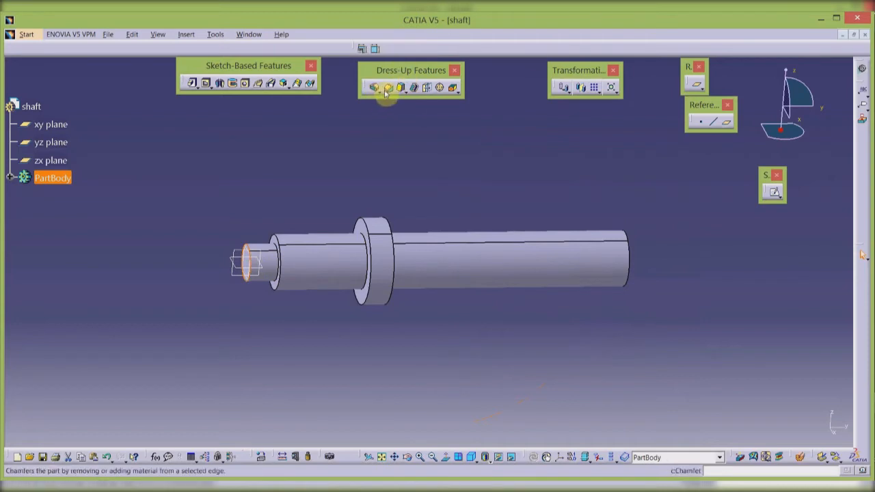
click(390, 89)
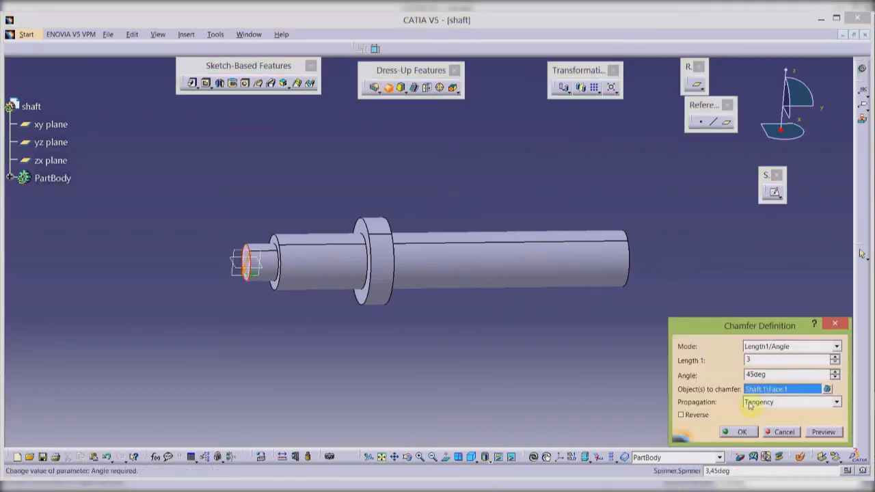
click(741, 431)
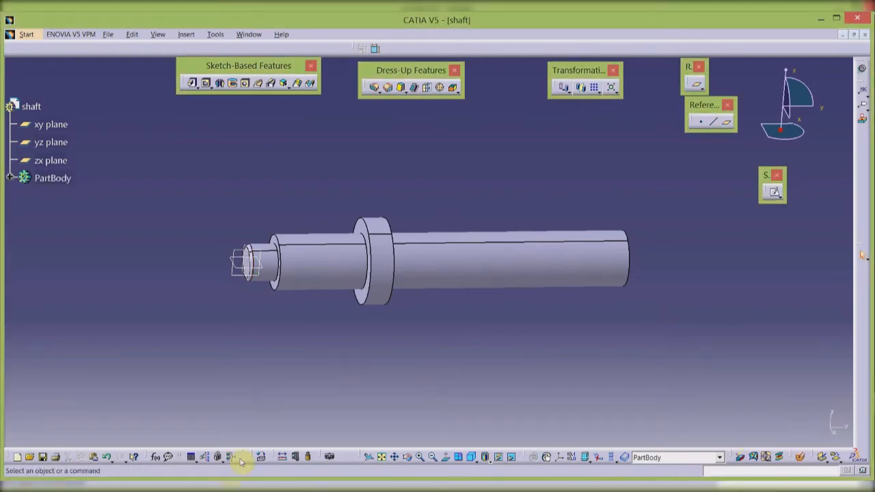
Step: Check the flat cutout's dimensions in the shaft drawing PDF and start a new sketch on the yz plane
click(247, 490)
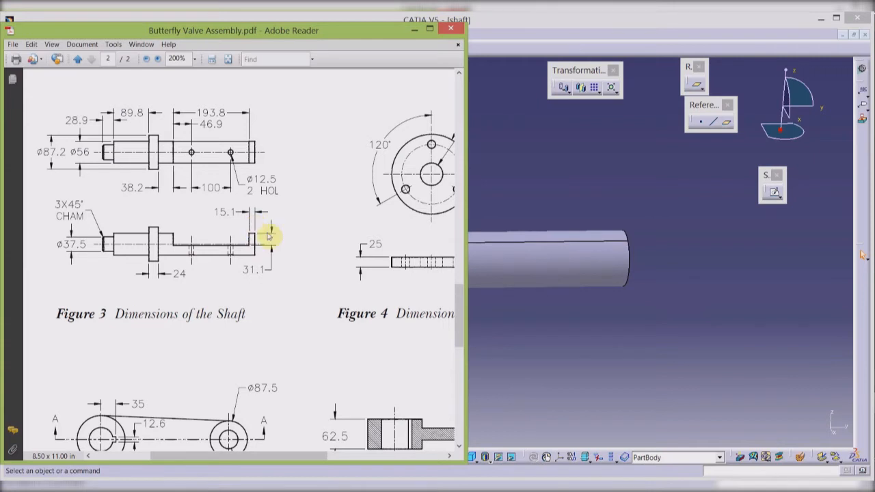
click(569, 335)
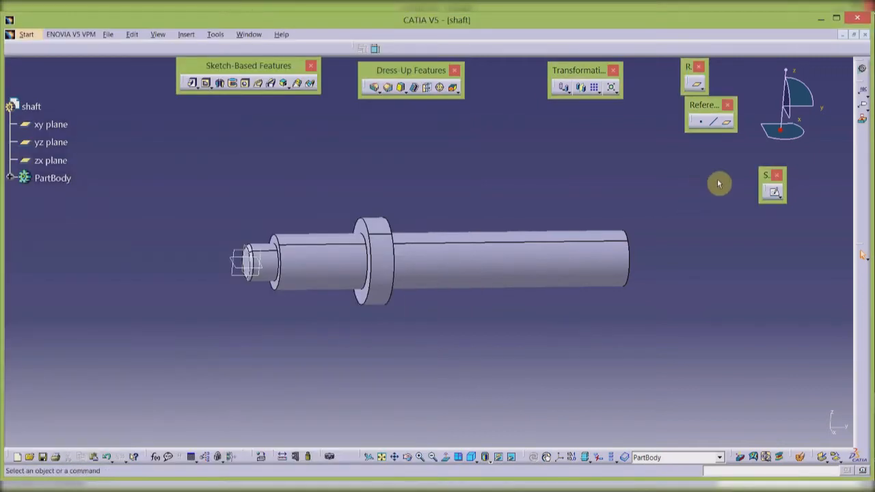
click(774, 195)
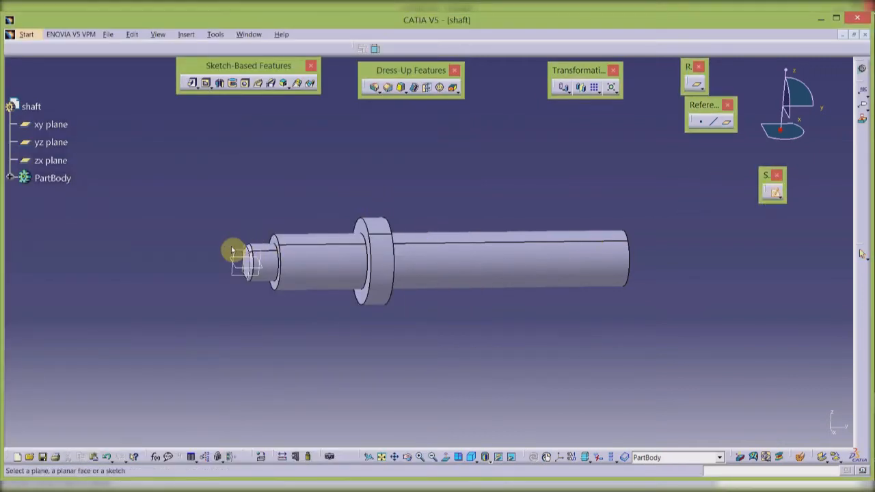
click(232, 251)
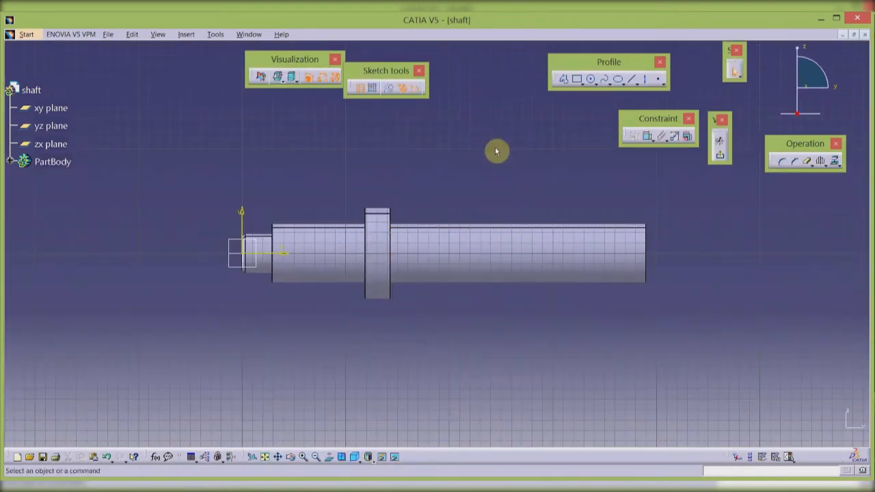
Step: Sketch a rectangle about 154 mm long and 26 mm high above the long section of the shaft
click(576, 80)
click(457, 180)
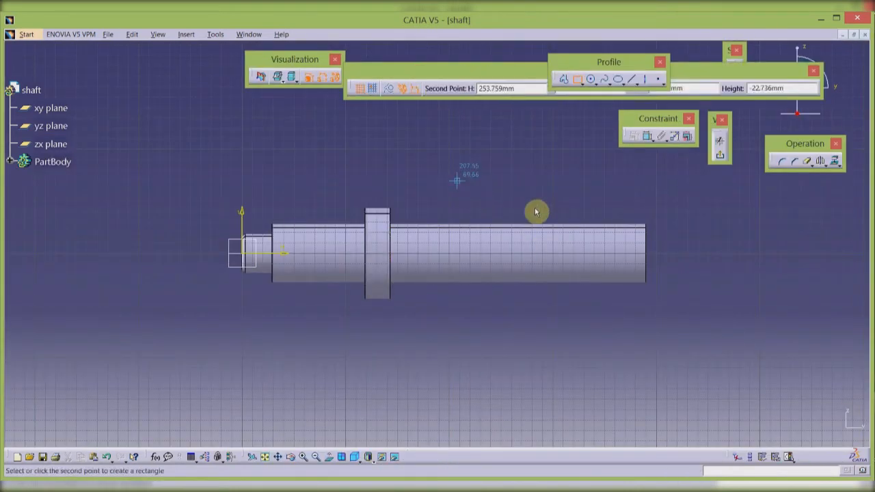
click(616, 205)
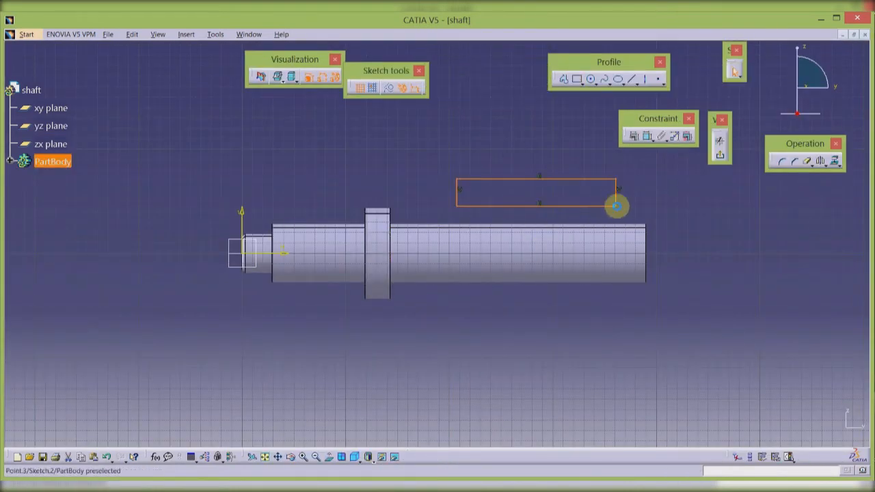
click(704, 281)
Step: Dimension the rectangle's length and set it to 193.8 mm, as given in the shaft drawing
click(567, 181)
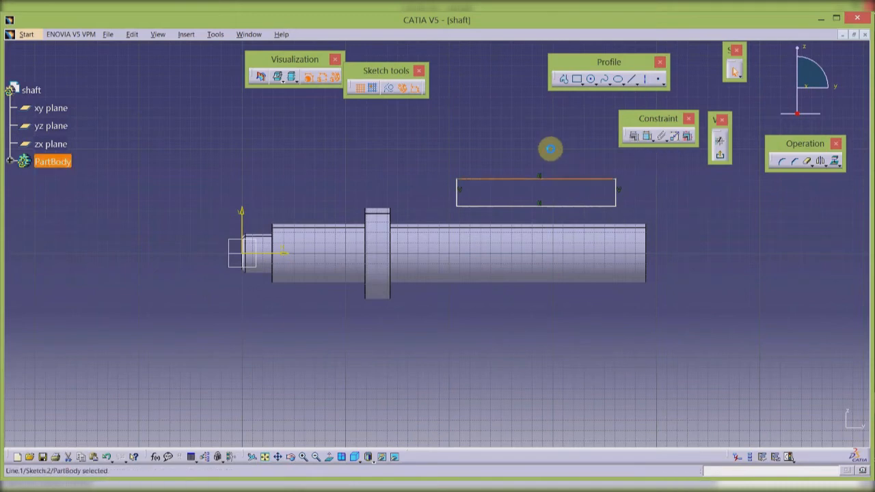
click(647, 135)
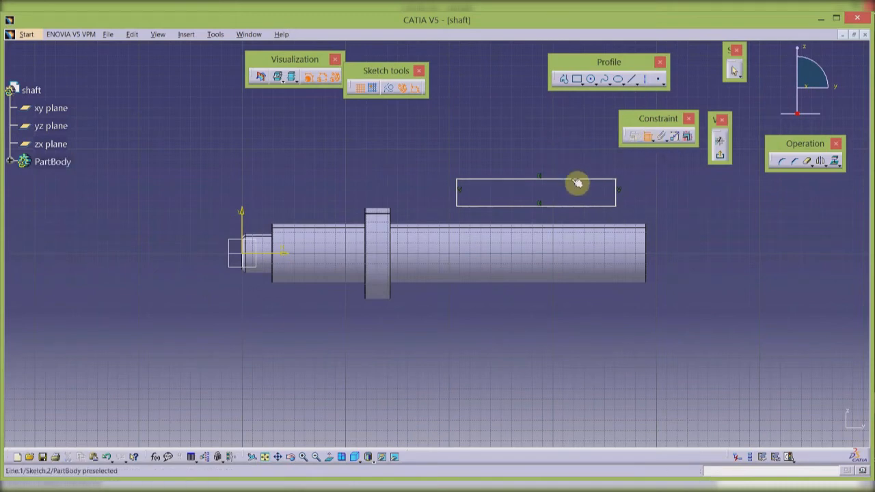
click(577, 183)
click(540, 137)
key(alt+Tab)
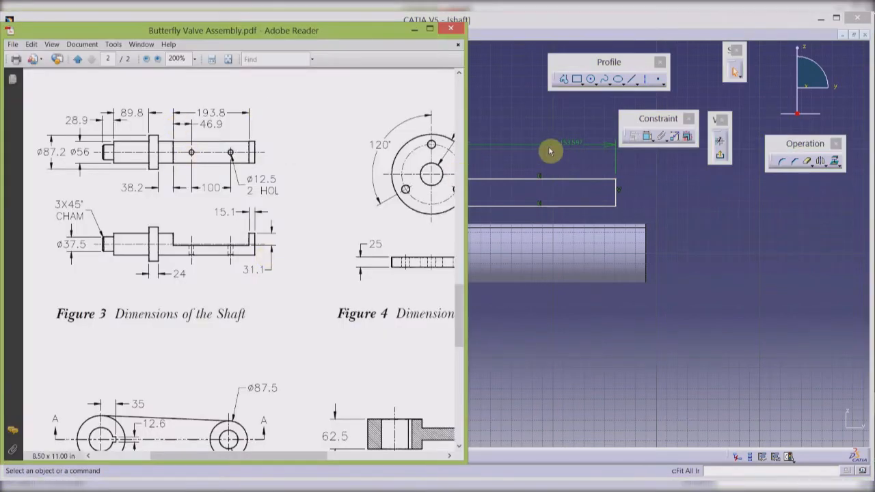
double_click(574, 146)
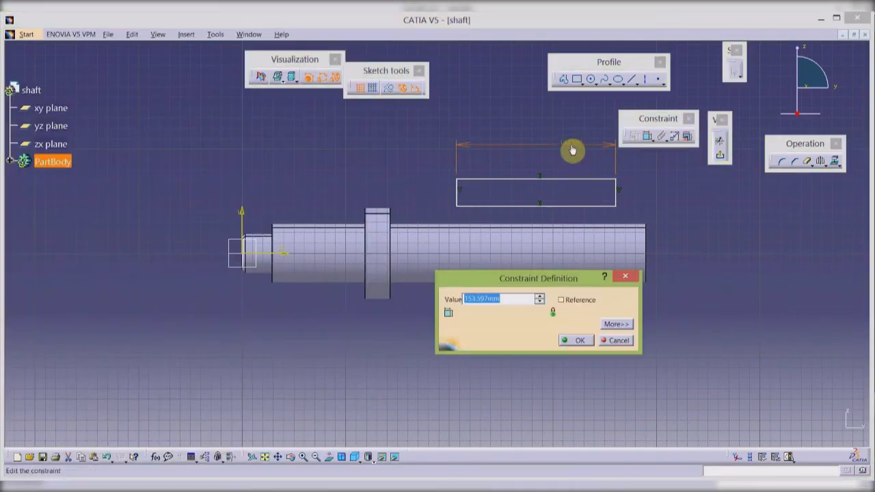
text(19)
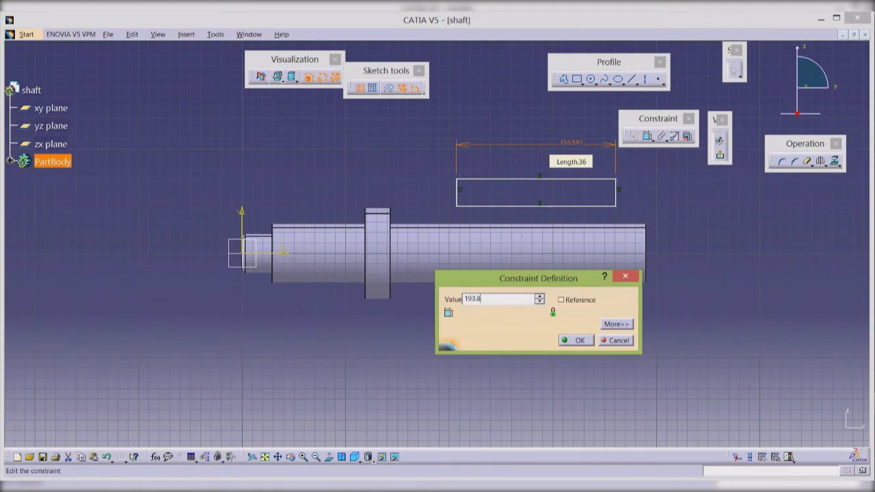
text(3.8)
key(Return)
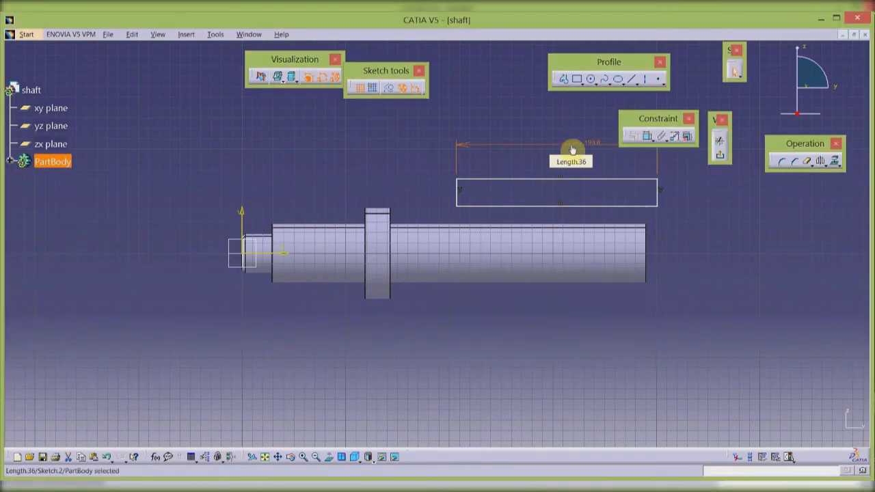
Step: Dimension the rectangle's height, set it to 31.1 mm as in the drawing, and move the rectangle below the shaft
click(649, 137)
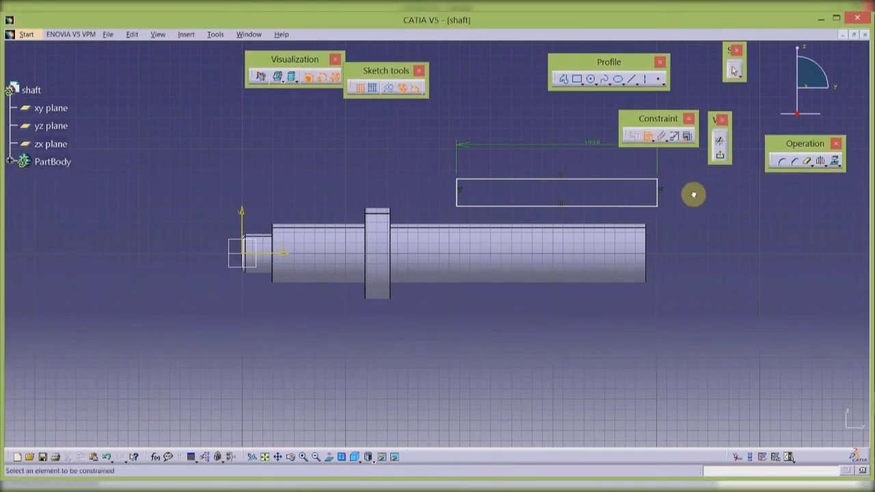
click(659, 198)
click(693, 193)
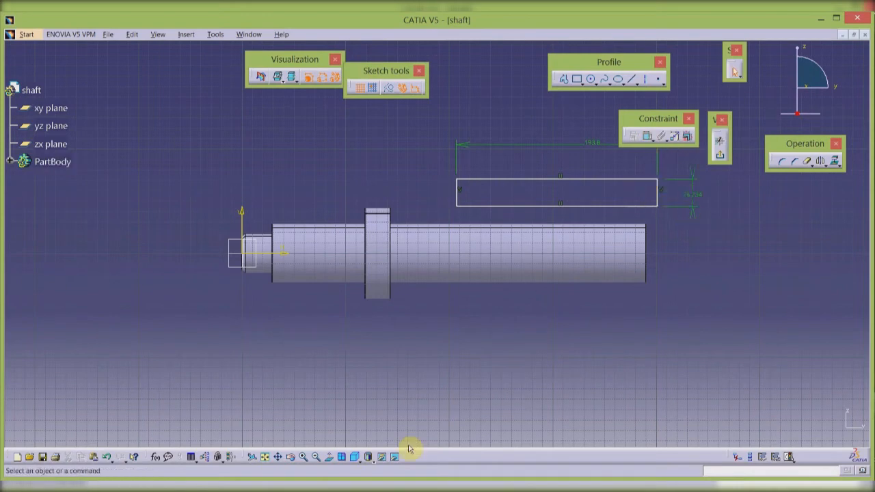
click(251, 489)
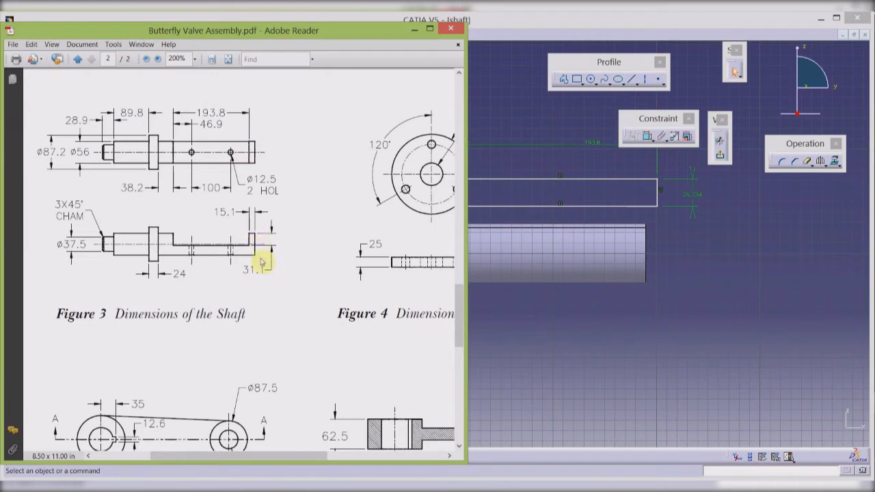
click(696, 192)
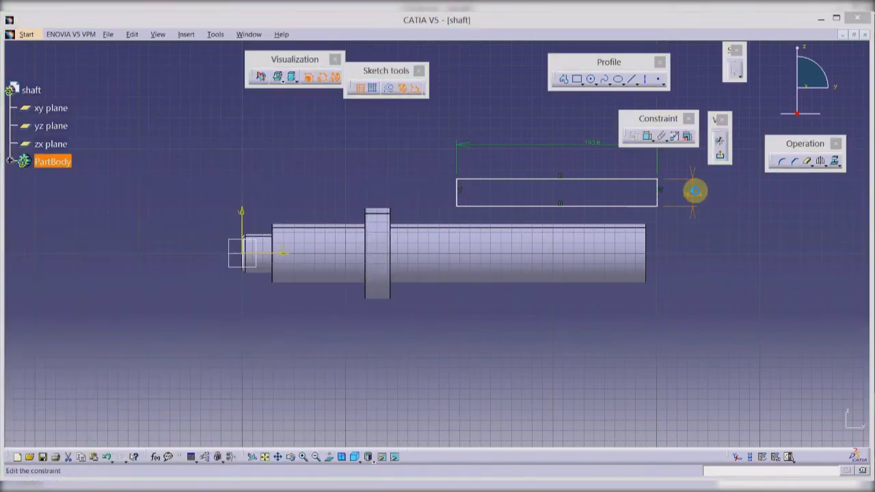
double_click(695, 192)
text(31.1mm)
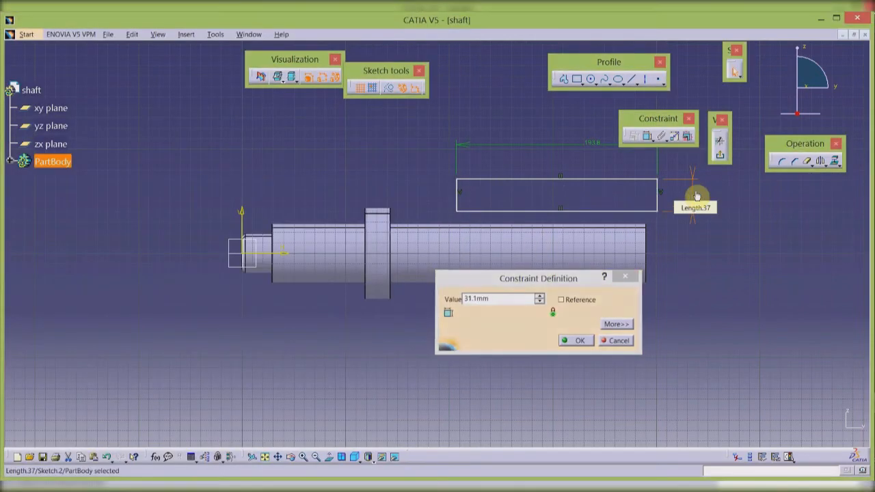
key(Return)
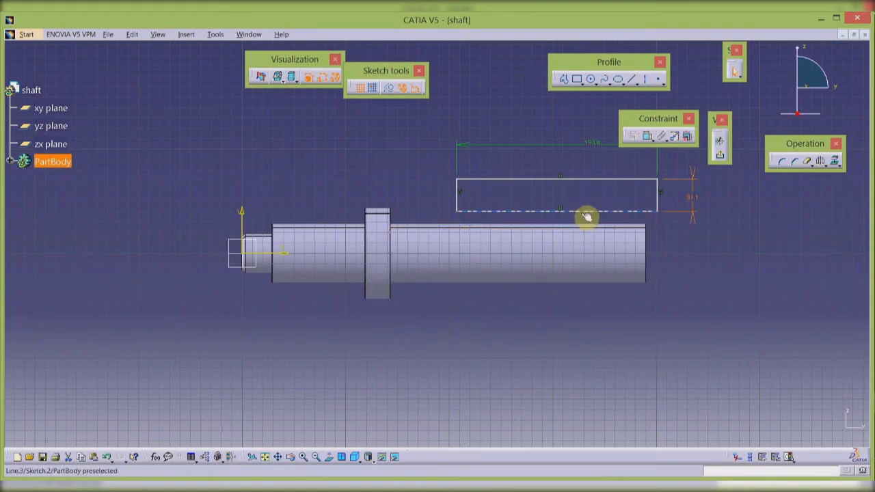
mouse_move(583, 213)
mouse_down()
mouse_move(555, 211)
mouse_move(541, 244)
mouse_move(549, 350)
mouse_up()
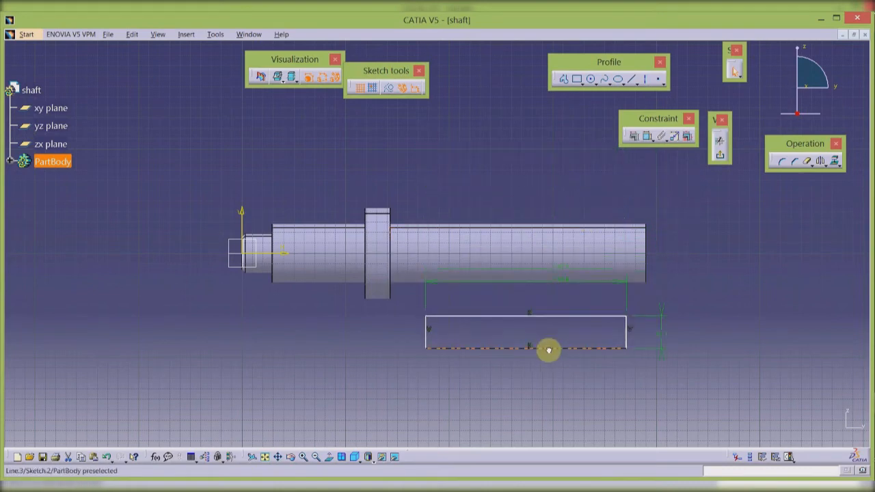
Step: Project the long cylinder's 3D silhouette edges into the sketch and delete the lower projected edge
click(630, 238)
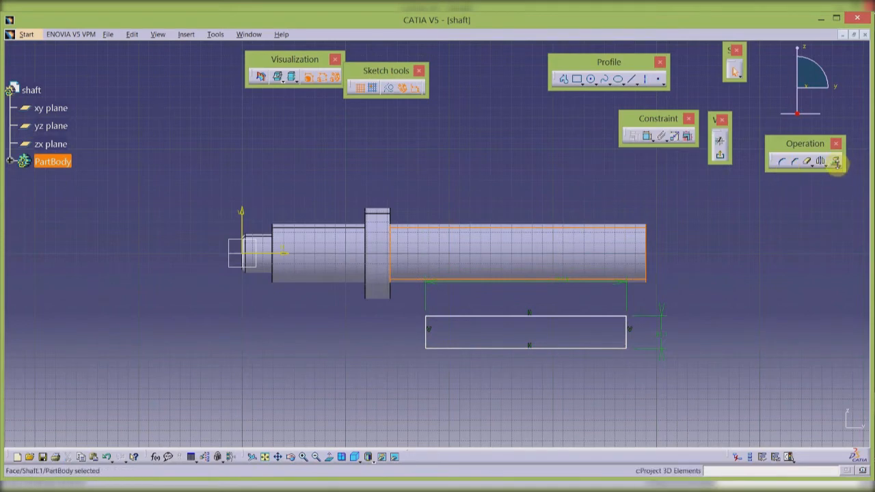
click(841, 168)
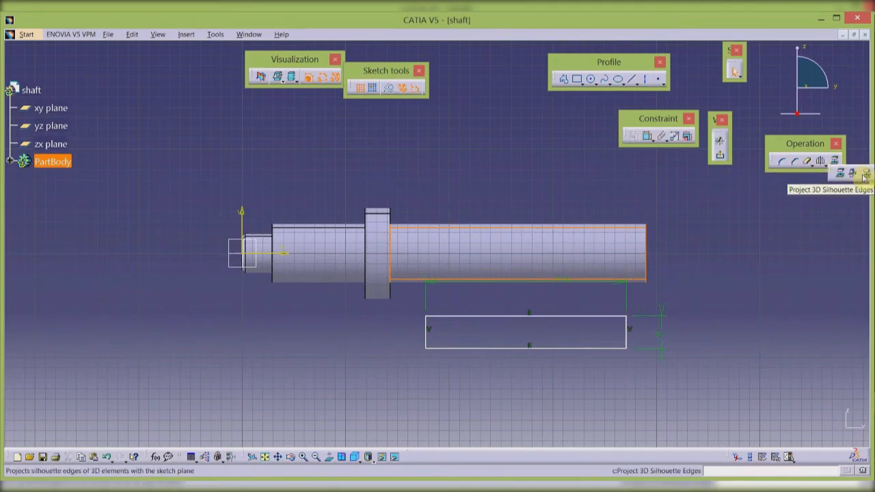
click(865, 175)
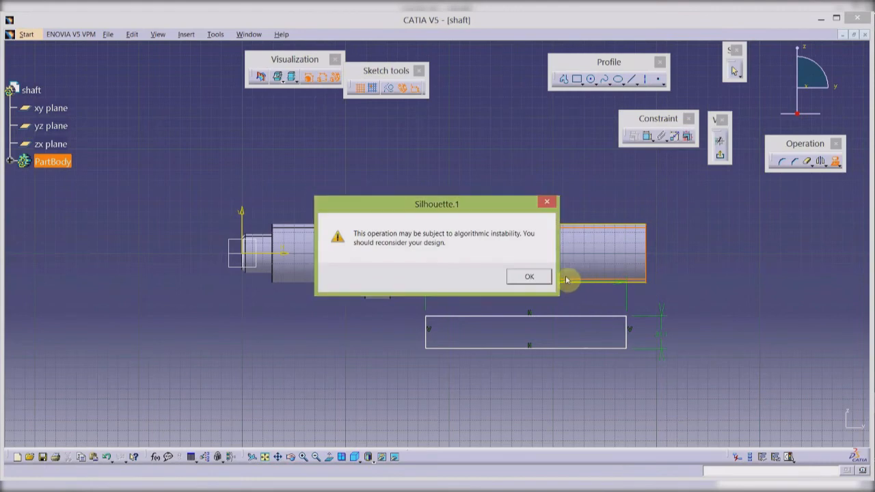
click(530, 277)
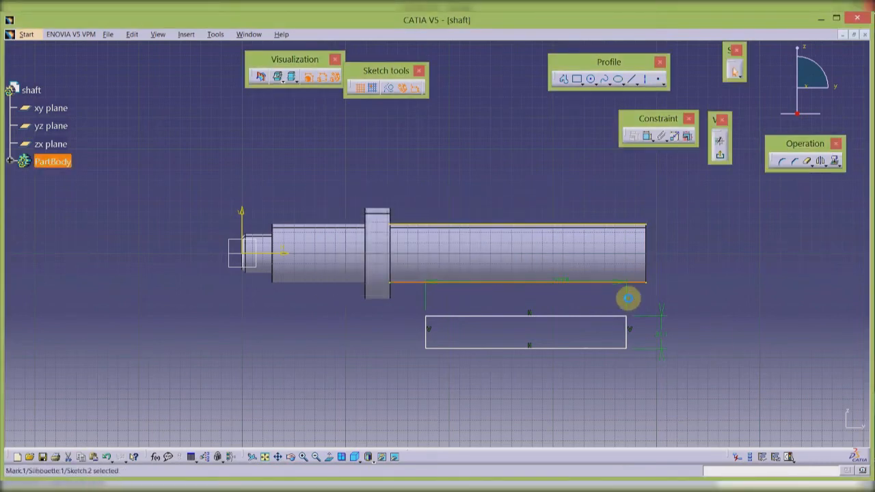
click(720, 340)
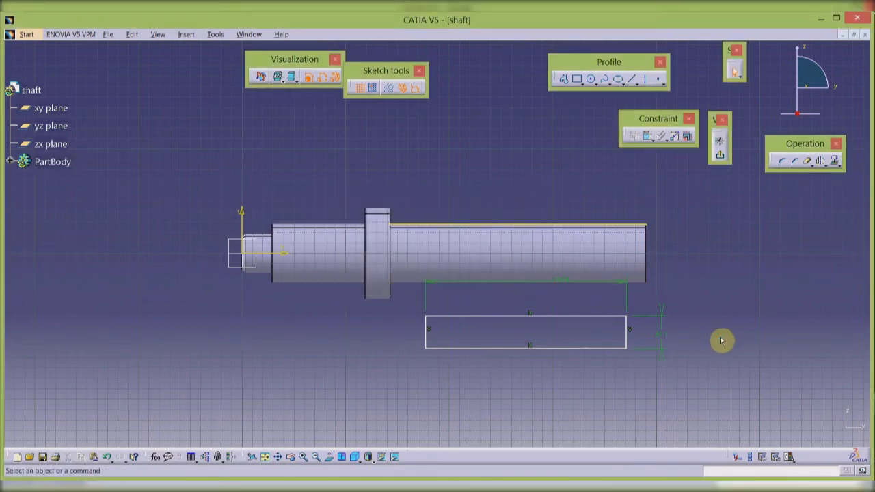
Step: Convert the projected shaft edge to a construction element and make the rectangle's upper edge coincident with it
click(567, 227)
click(389, 95)
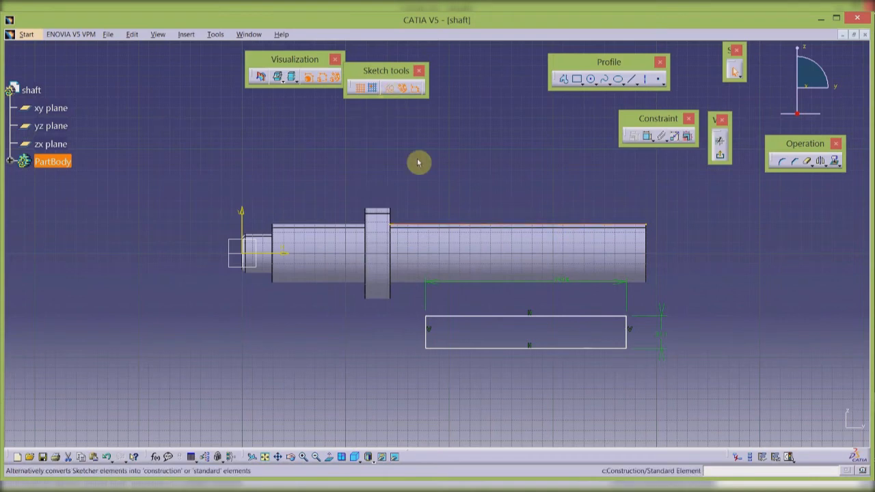
click(507, 315)
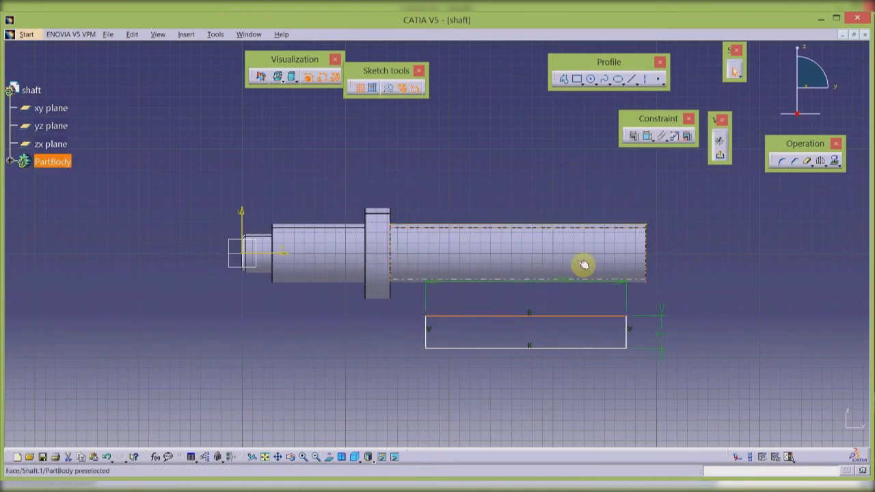
ctrl+click(545, 228)
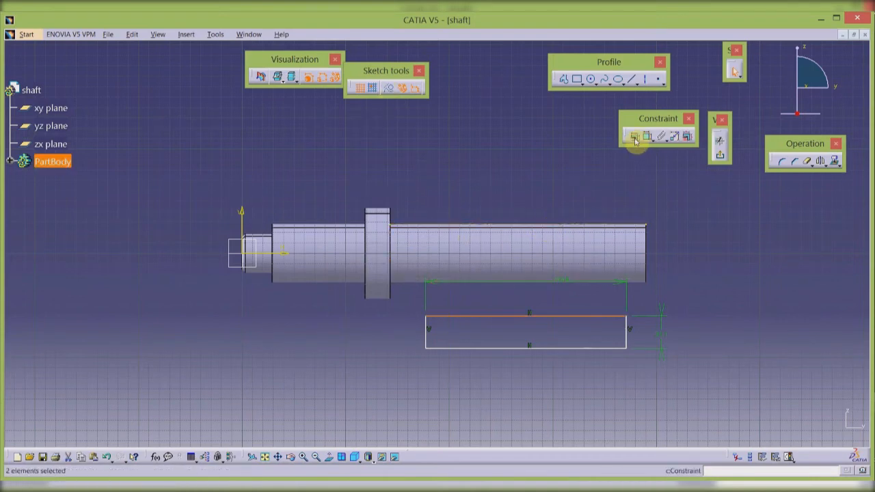
click(634, 137)
click(619, 170)
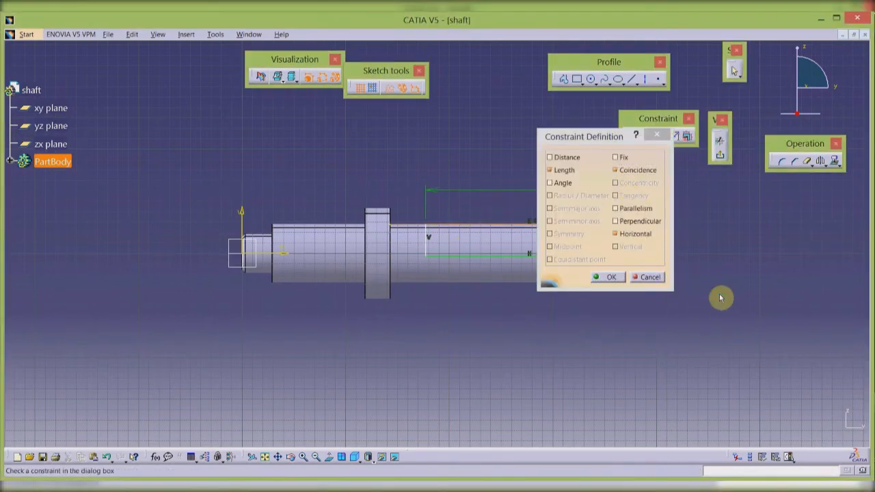
click(609, 277)
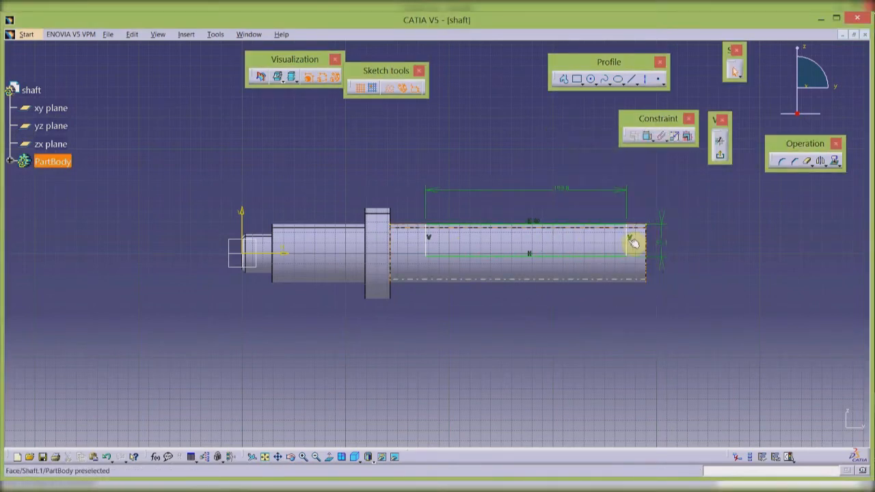
click(628, 240)
ctrl+click(646, 235)
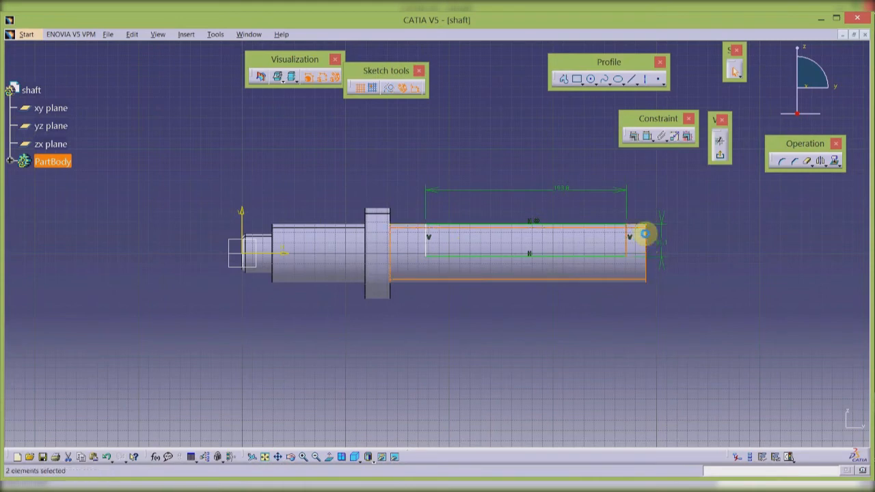
click(648, 137)
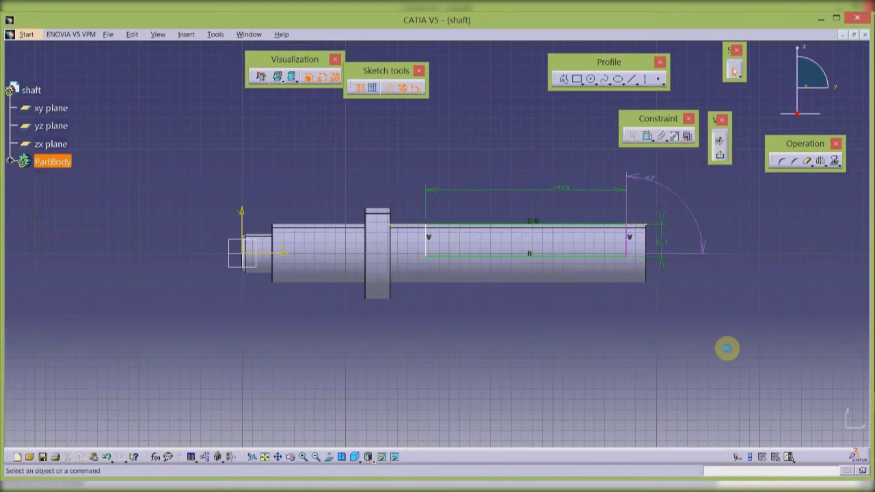
key(ctrl+z)
click(689, 197)
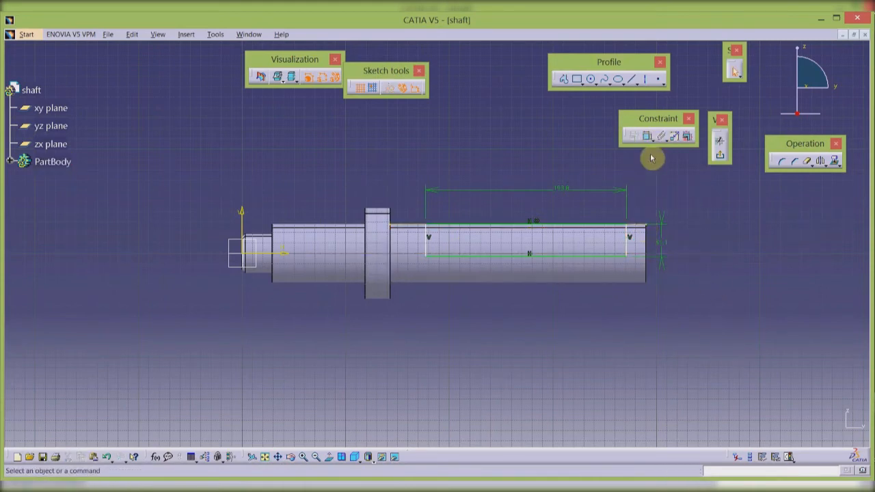
Step: Dimension the distance between the rectangle's end edge and the free end of the shaft and set it to 15.1 mm, as in the drawing
click(647, 136)
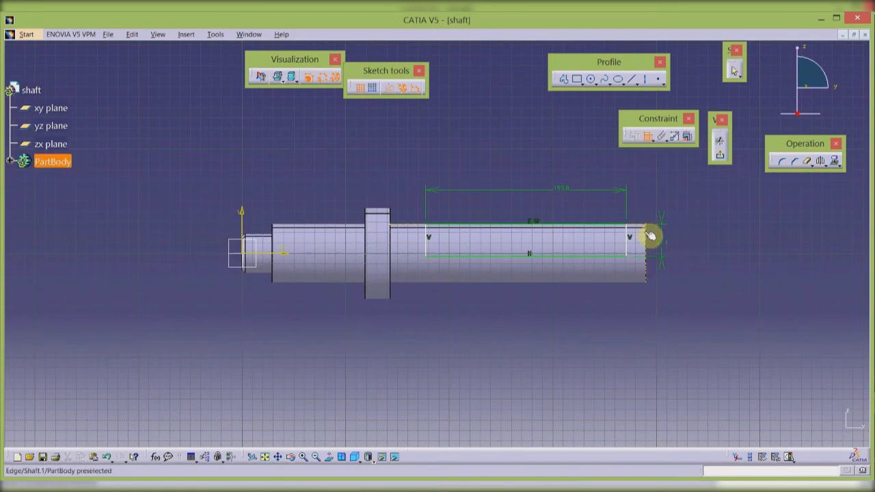
click(650, 236)
click(629, 238)
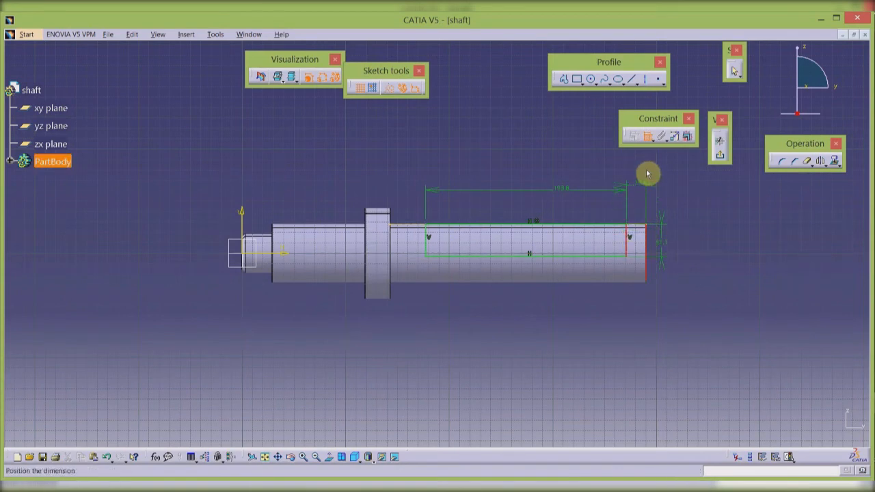
click(647, 174)
key(alt+Tab)
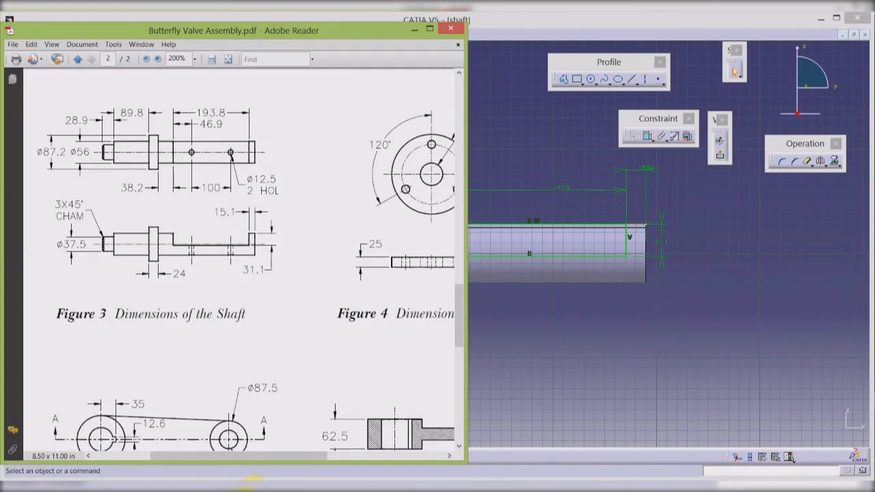
key(alt+Tab)
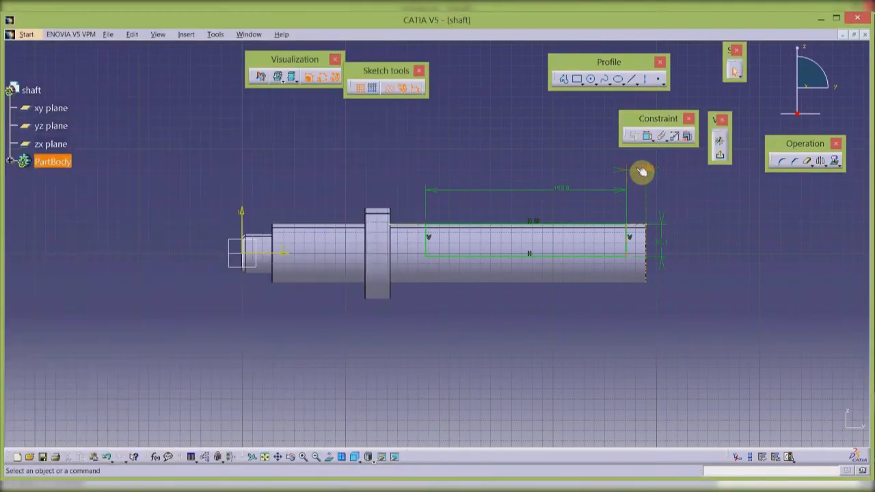
double_click(643, 172)
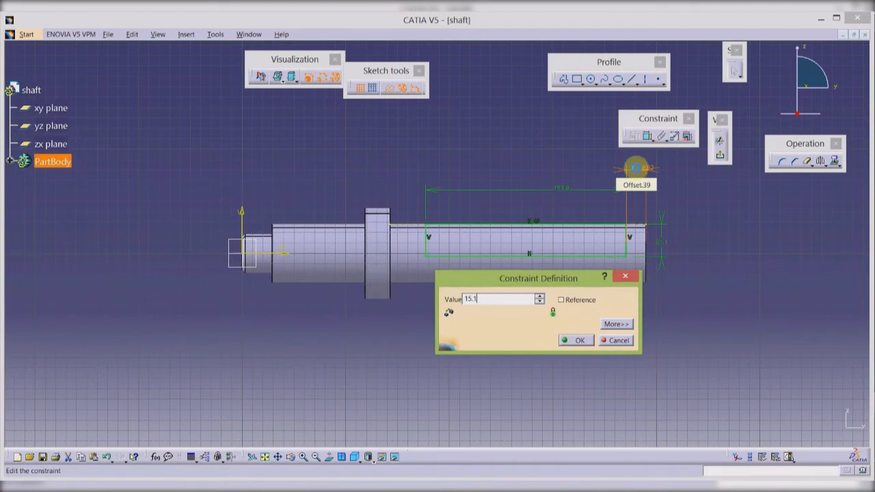
key(Return)
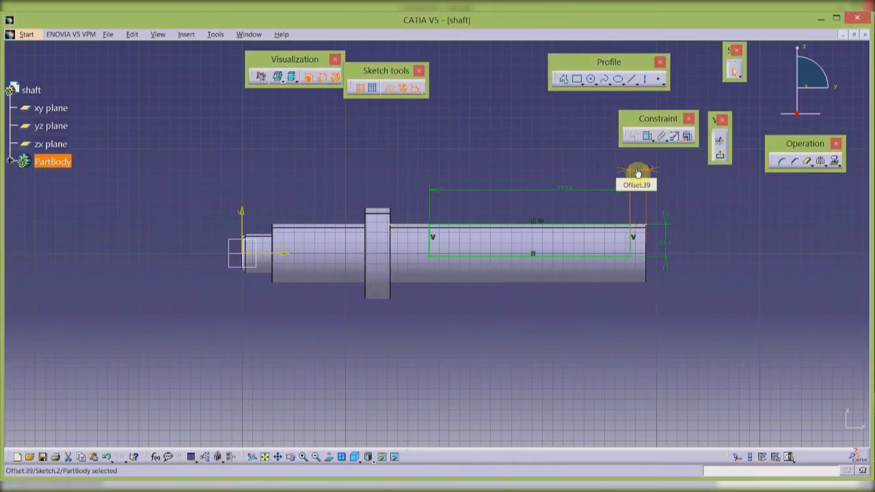
Step: Exit the sketch and cut the rectangle as a Pocket with mirrored extent, increasing the depth until it cuts across the shaft's full width
click(720, 155)
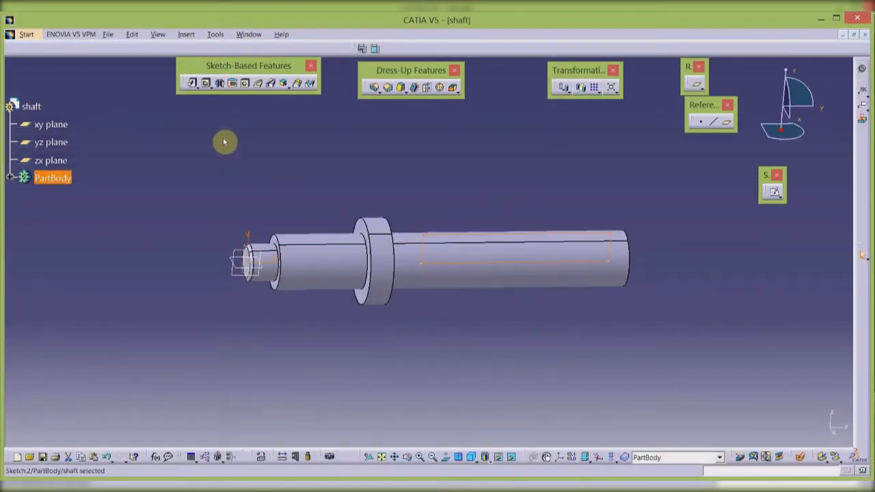
click(206, 83)
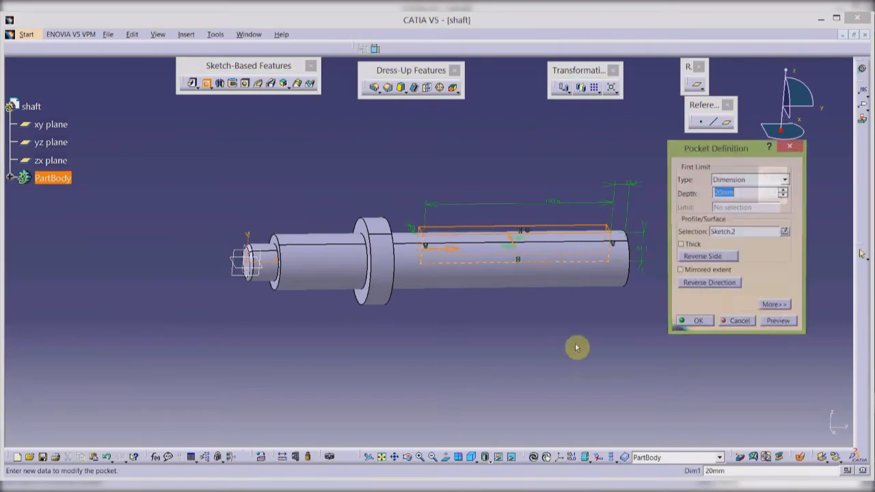
click(715, 271)
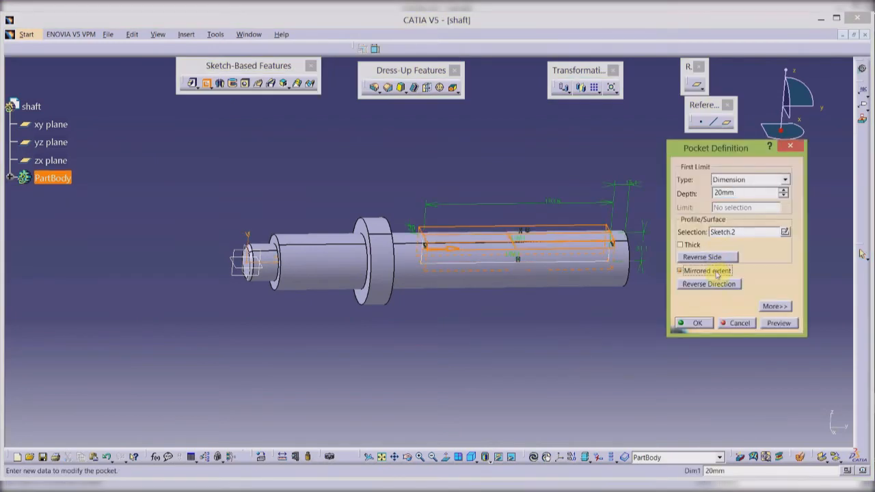
click(783, 190)
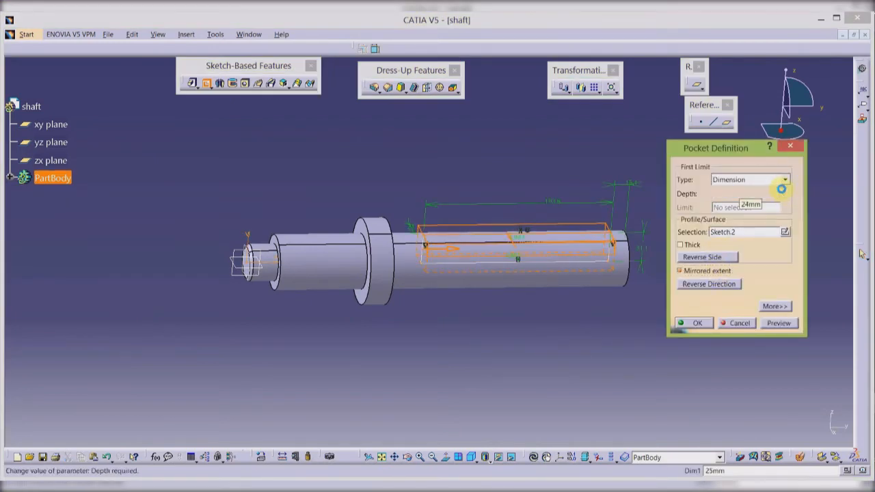
drag(782, 191, 781, 191)
click(696, 325)
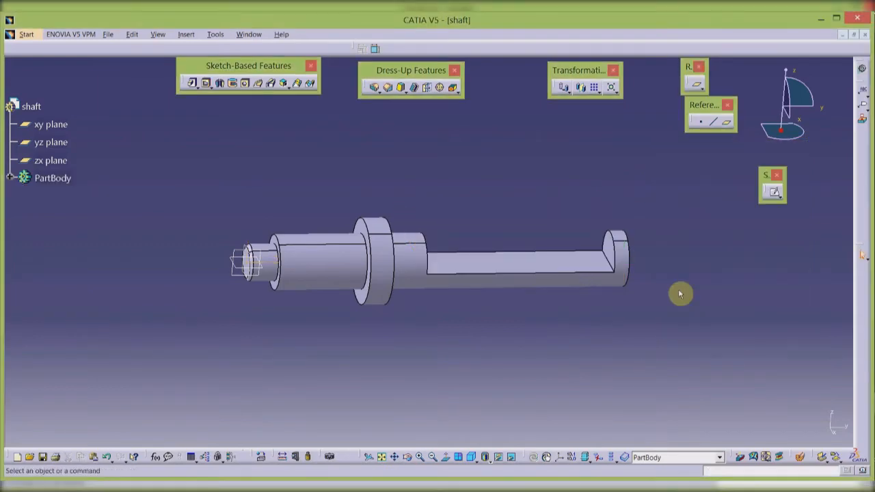
Step: Check the hole dimensions in the shaft's PDF drawing, return to CATIA and start a sketch on the flat face of the cutout
middle_drag(695, 263, 602, 388)
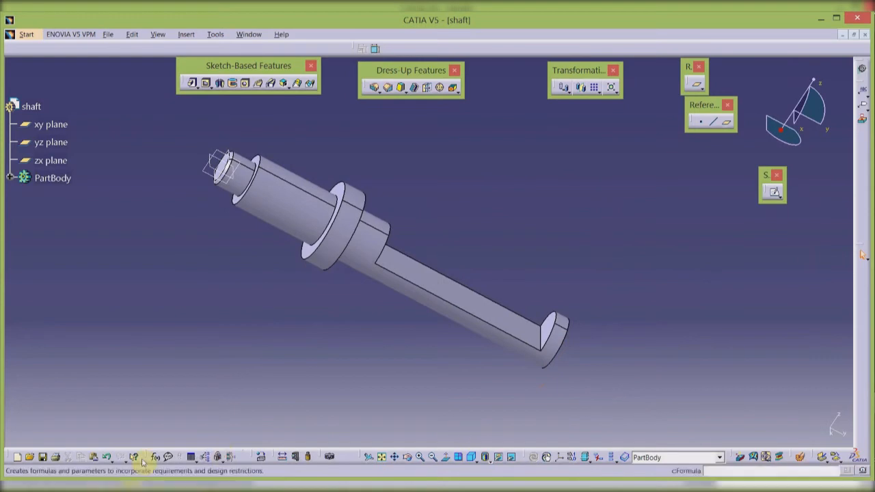
click(198, 489)
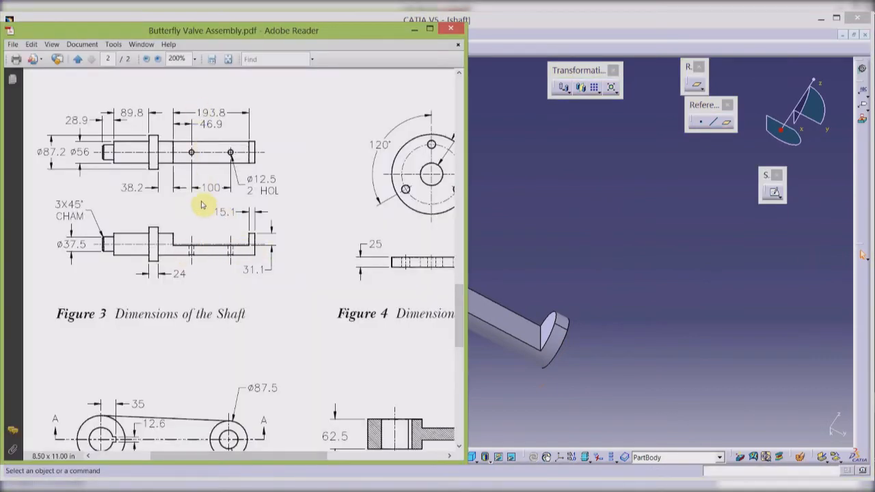
click(605, 230)
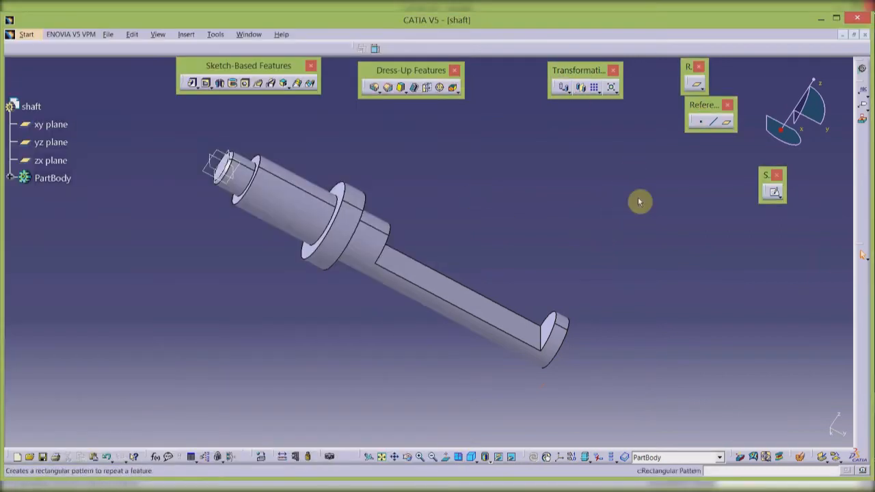
click(775, 193)
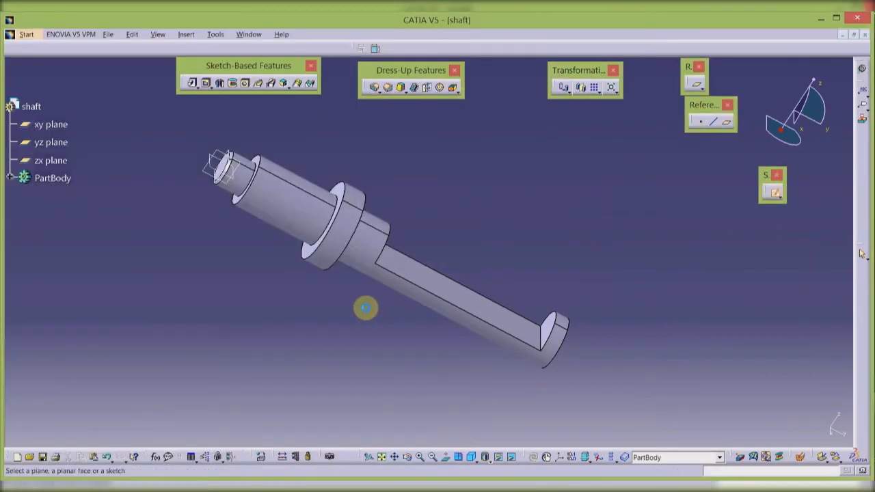
click(431, 286)
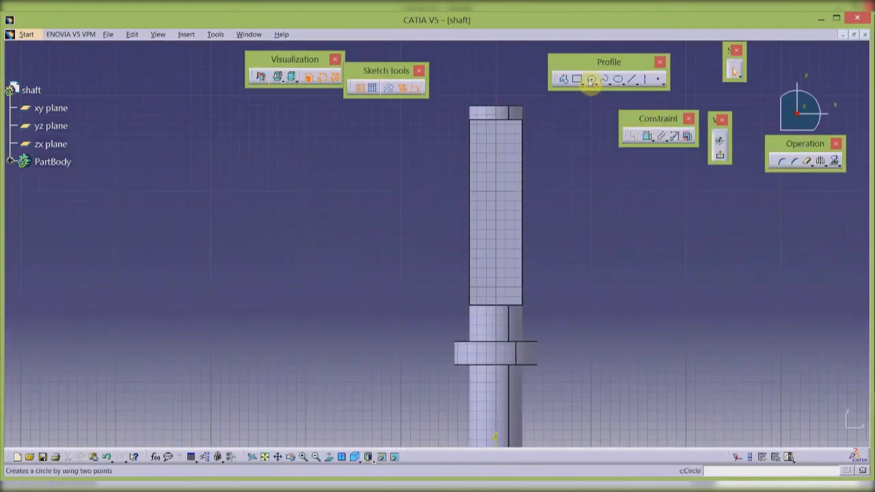
Step: Sketch a circle beside the flat cutout and dimension its diameter as 12.5 mm
click(591, 78)
click(334, 187)
click(336, 211)
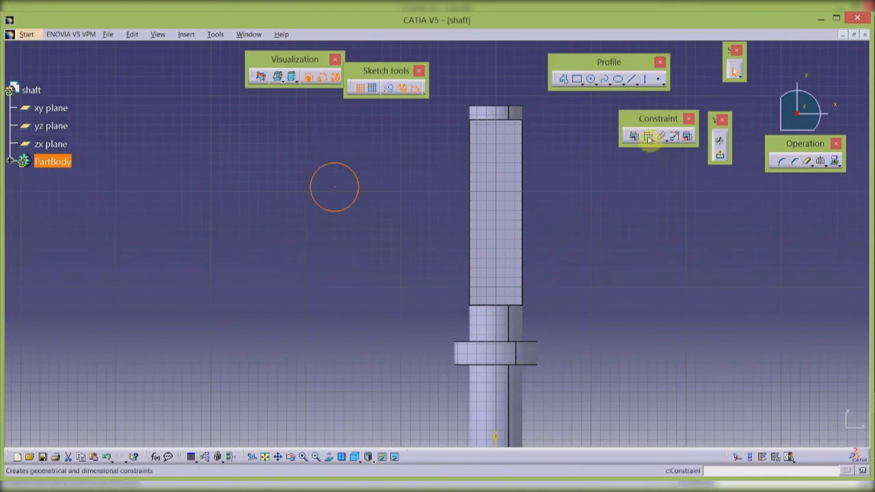
click(648, 136)
click(401, 164)
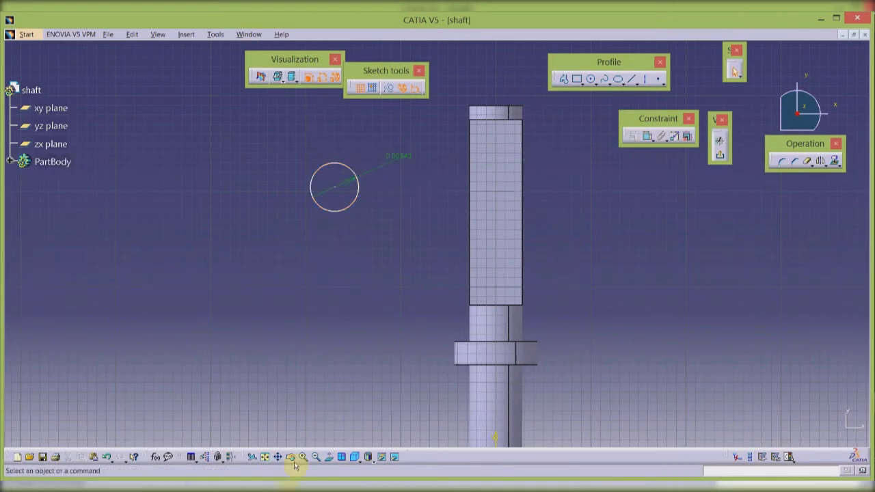
double_click(401, 160)
text(12.5mm)
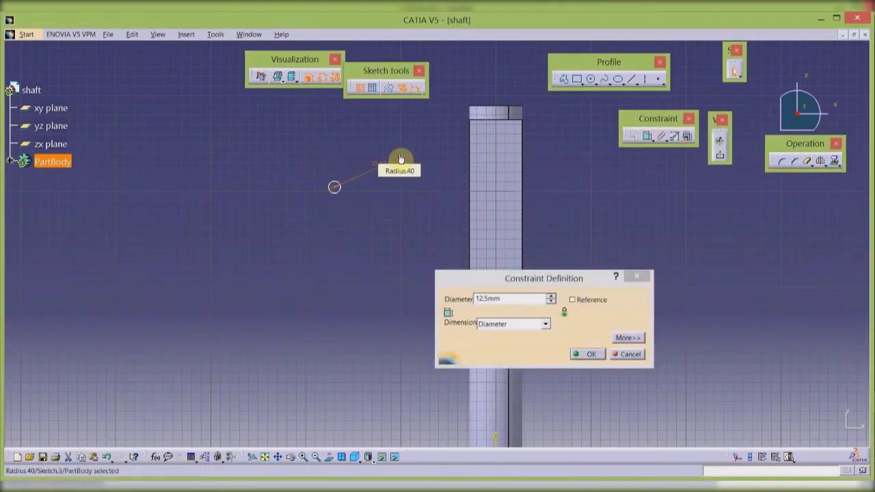
key(Return)
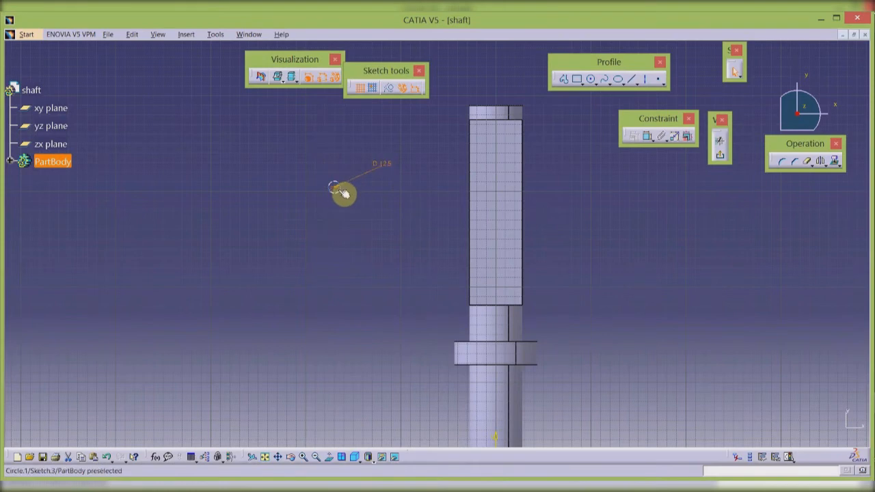
Step: Sketch a second circle below the first one and dimension its diameter as 12.5 mm
click(593, 79)
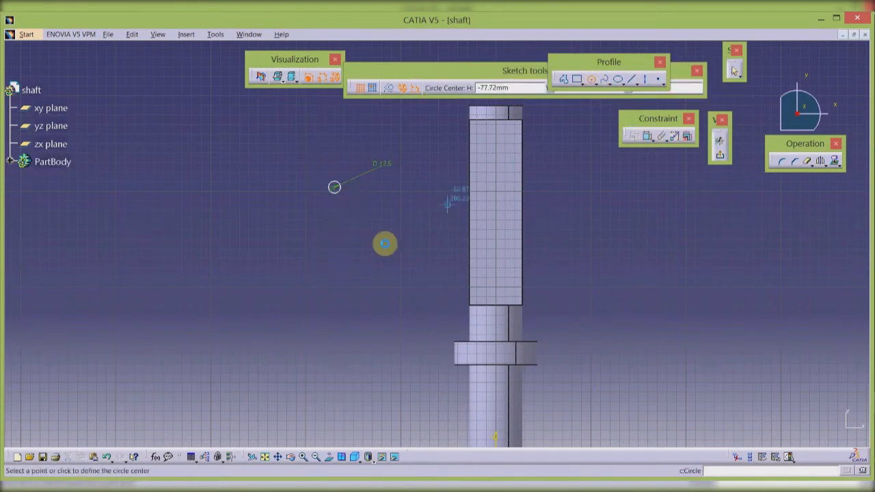
click(352, 258)
click(376, 254)
click(647, 137)
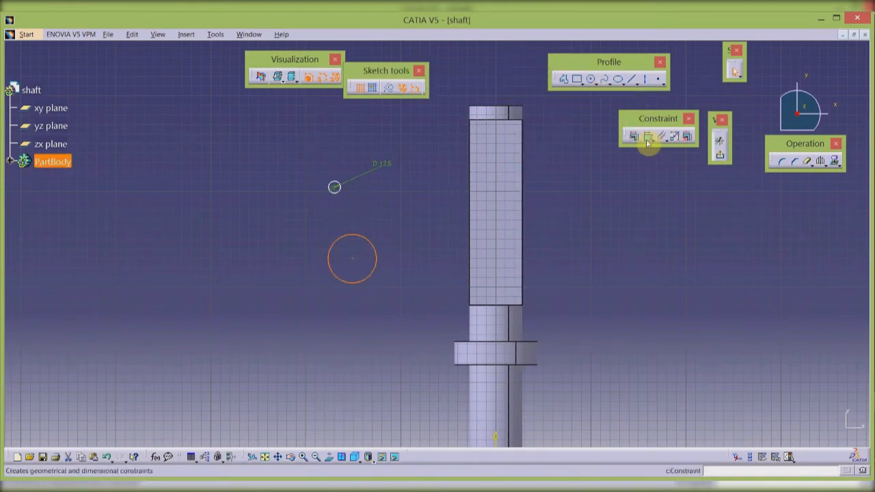
click(375, 249)
double_click(407, 225)
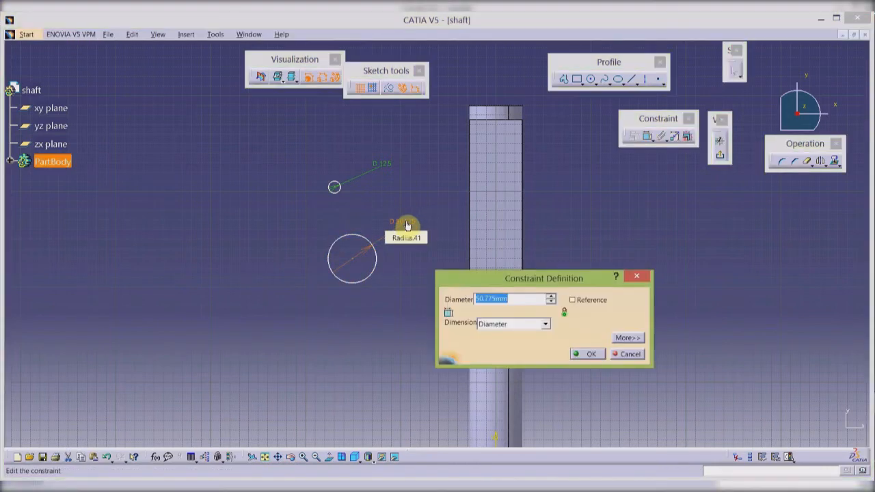
key(Return)
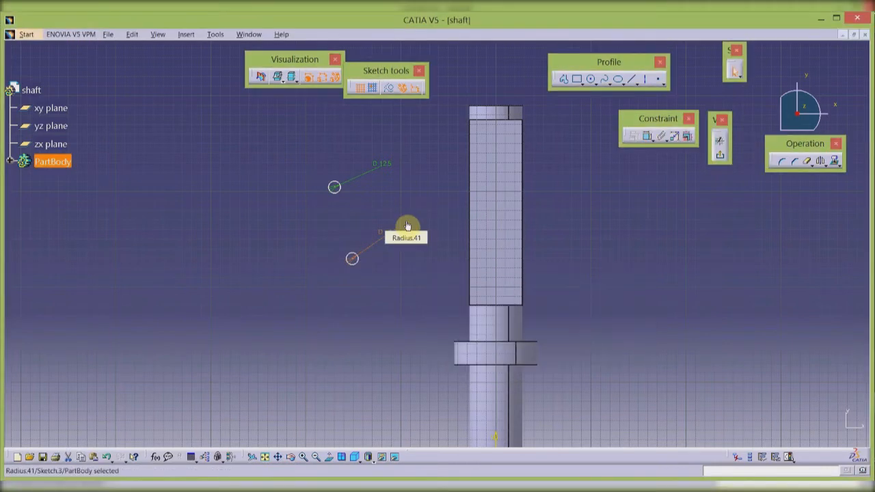
Step: Constrain the centres of both 12.5 mm circles to be coincident with the sketch's vertical axis
click(336, 189)
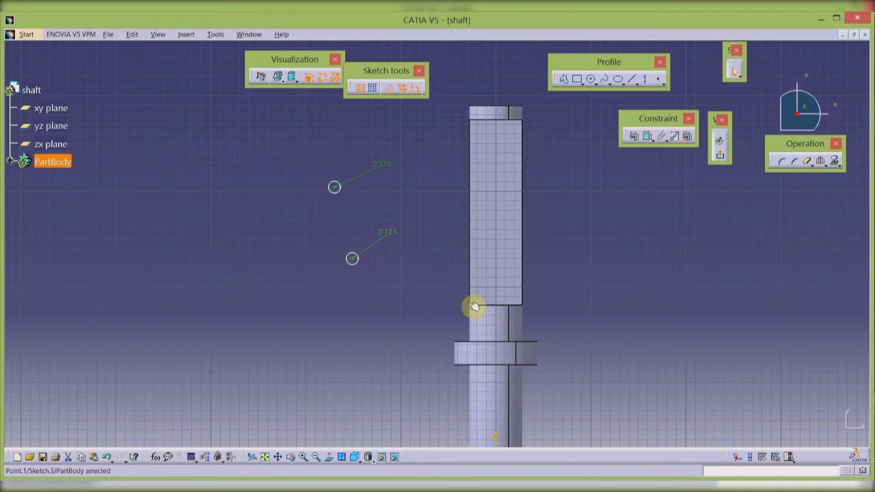
ctrl+click(496, 441)
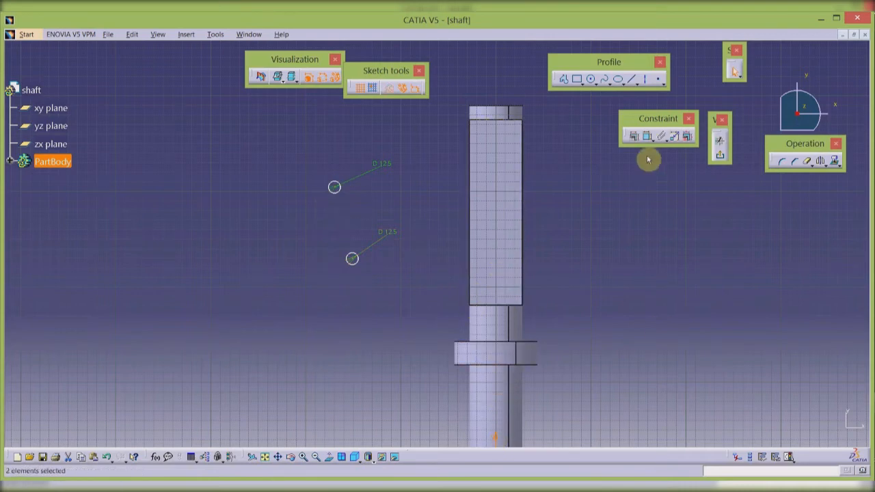
click(634, 135)
click(615, 170)
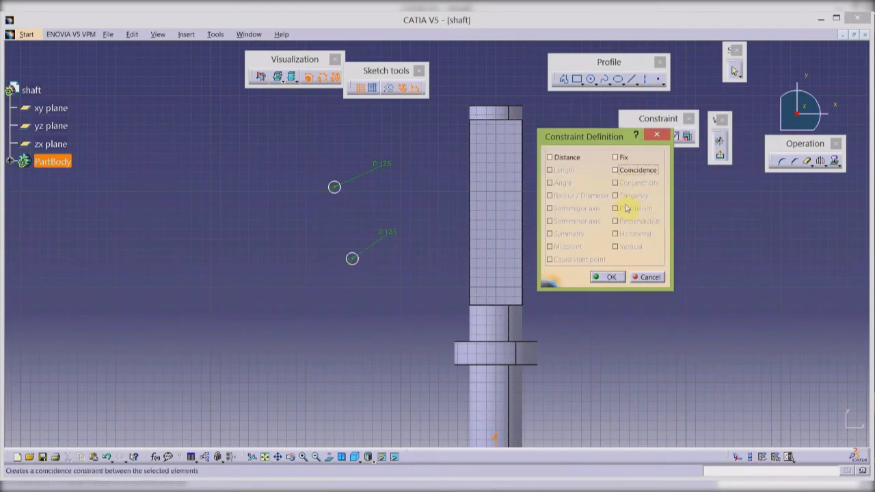
click(610, 275)
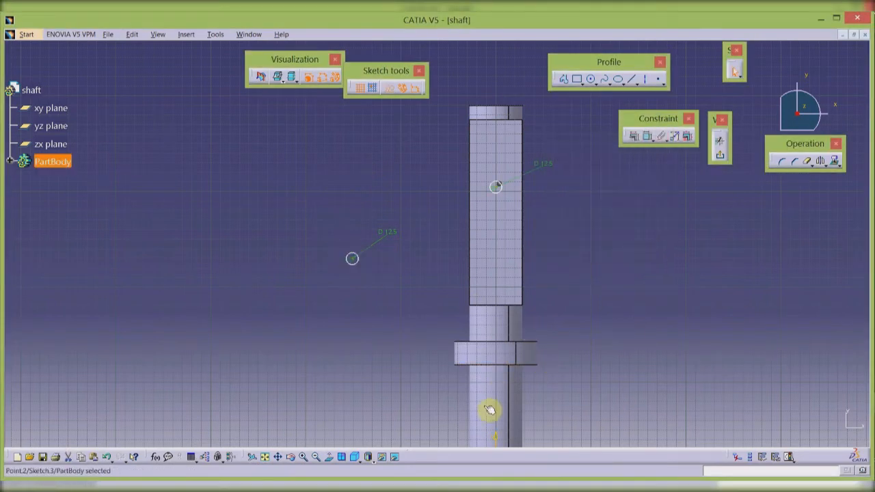
click(645, 139)
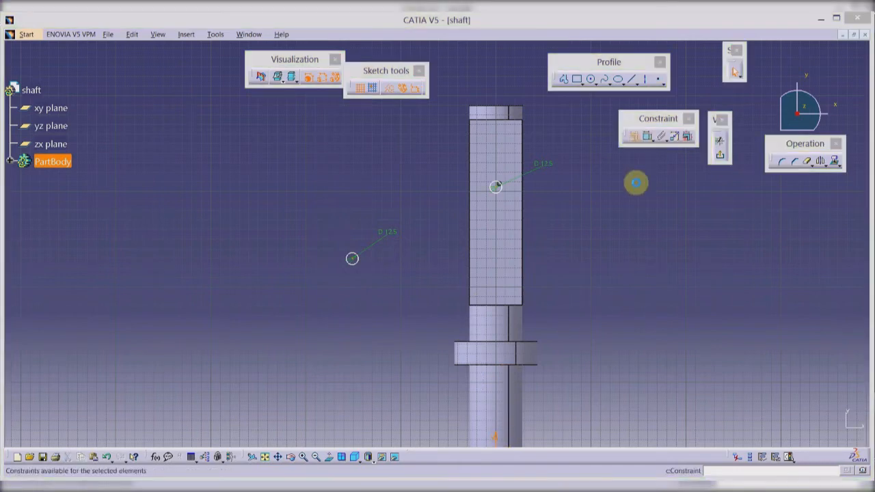
click(616, 170)
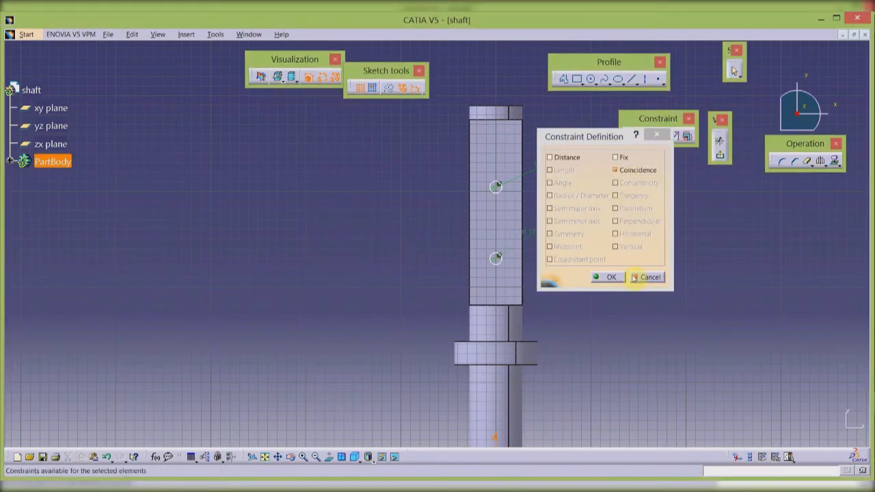
click(612, 278)
Step: Dimension the distance between the two circle centres as 100 mm
click(648, 136)
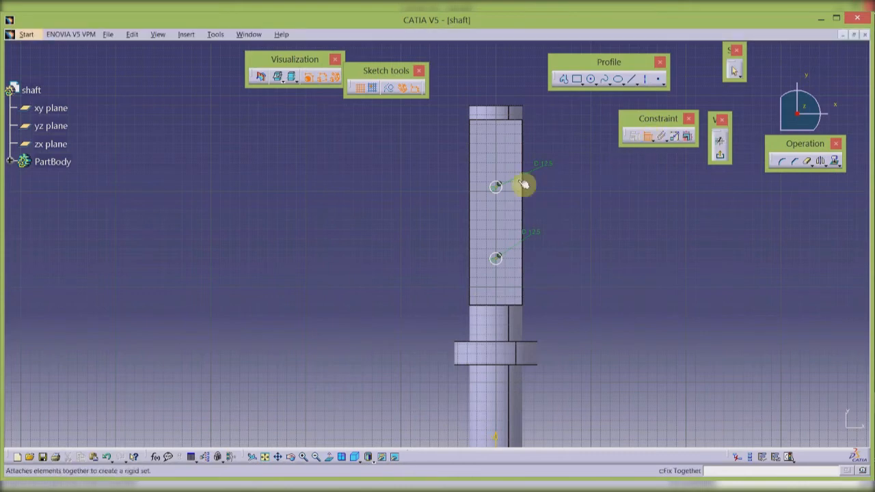
click(501, 184)
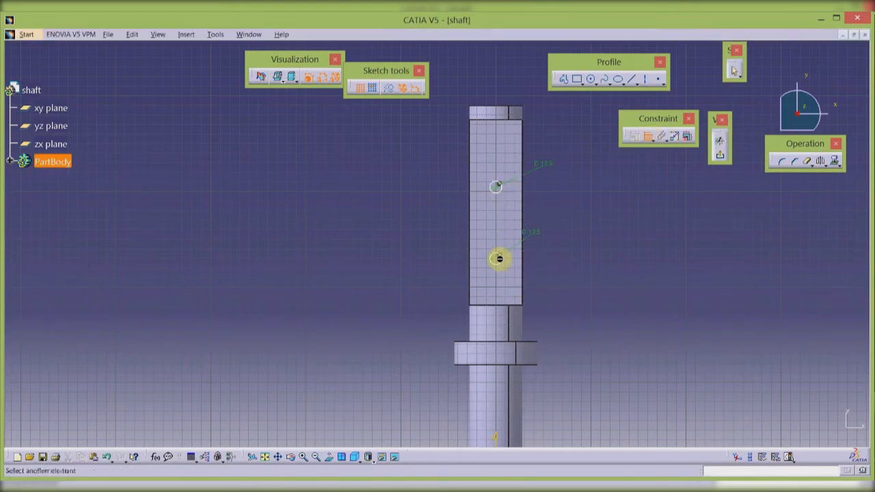
click(498, 259)
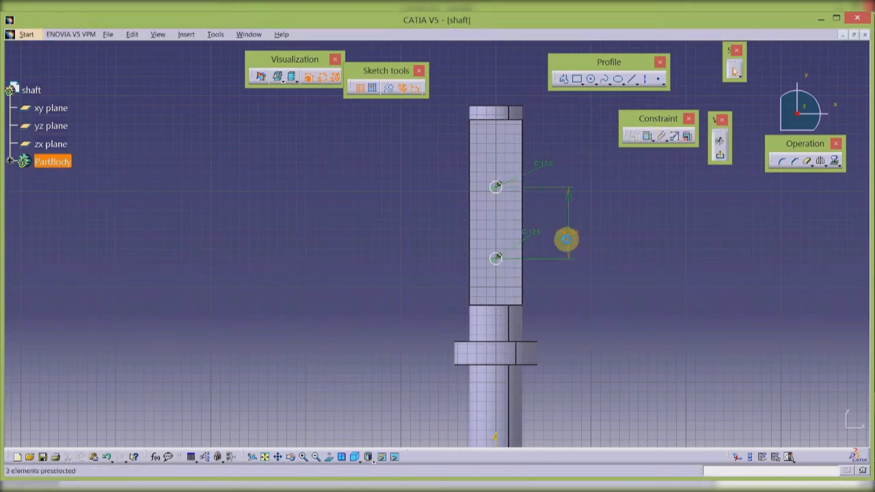
click(568, 239)
double_click(569, 239)
text(100)
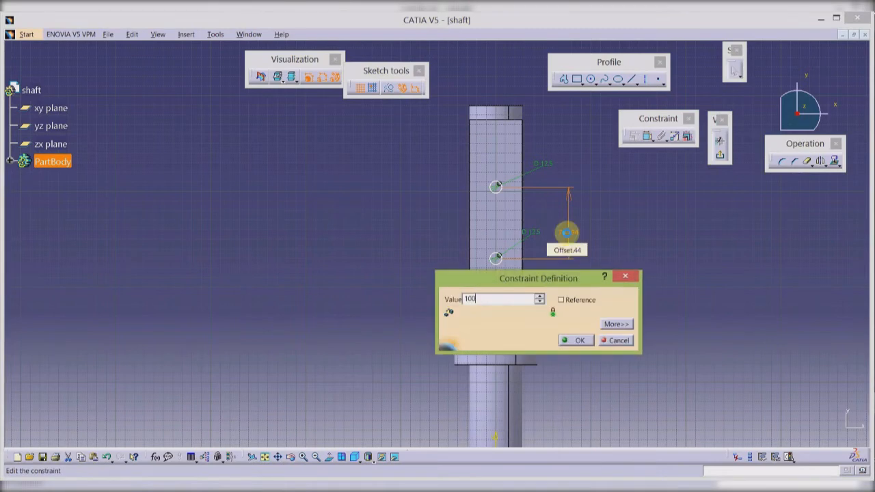
key(Return)
Step: Check the hole position in the PDF drawing, return to CATIA and dimension the lower circle's centre 46.9 mm from the flat's lower edge
key(alt+Tab)
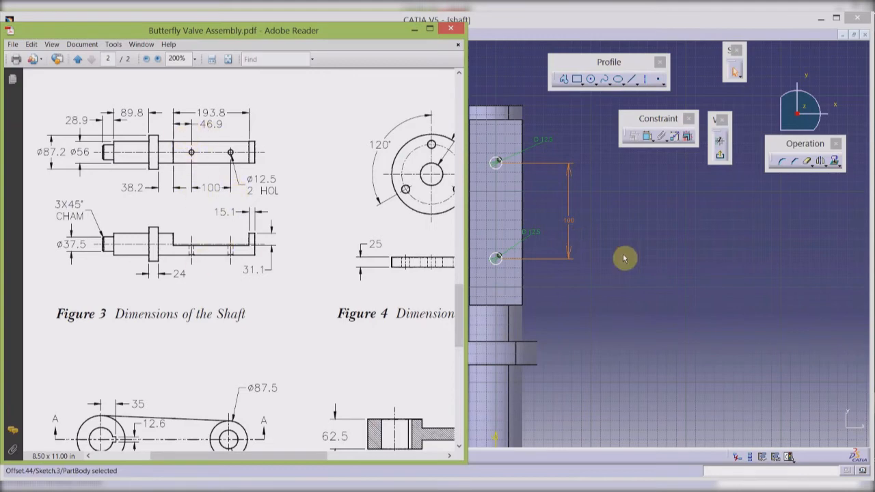
key(alt+Tab)
click(648, 137)
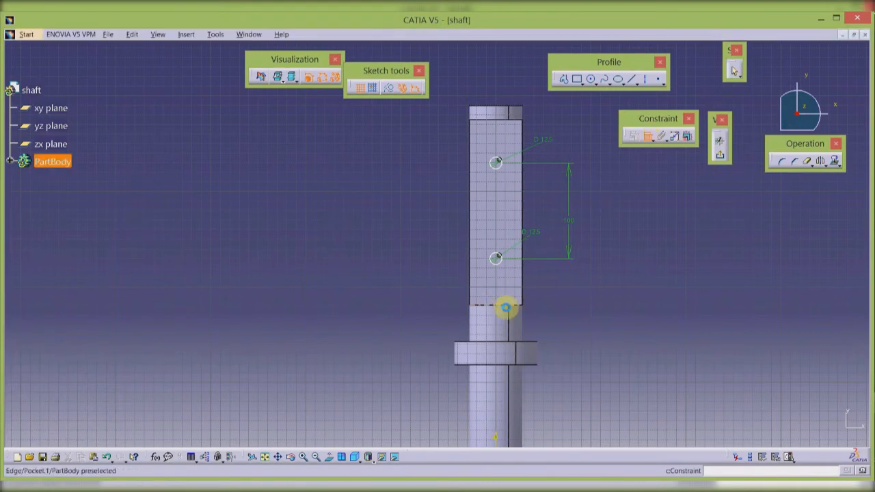
click(508, 306)
click(500, 259)
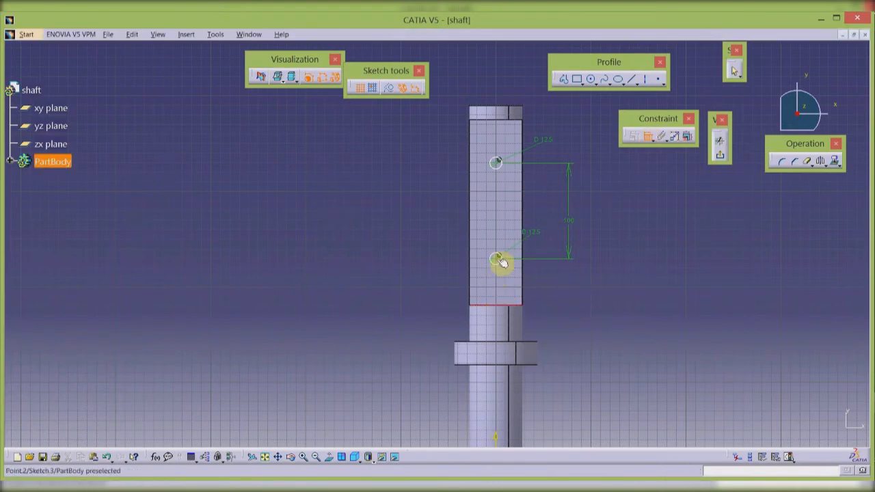
double_click(571, 280)
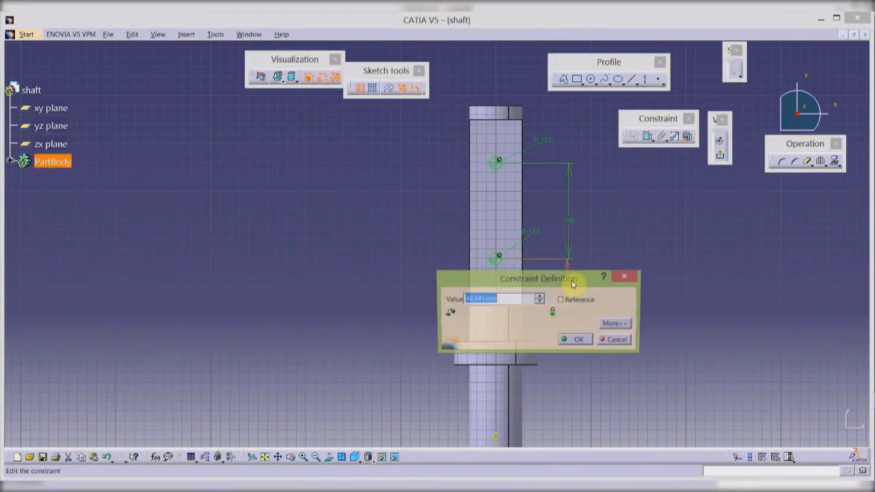
text(46.9)
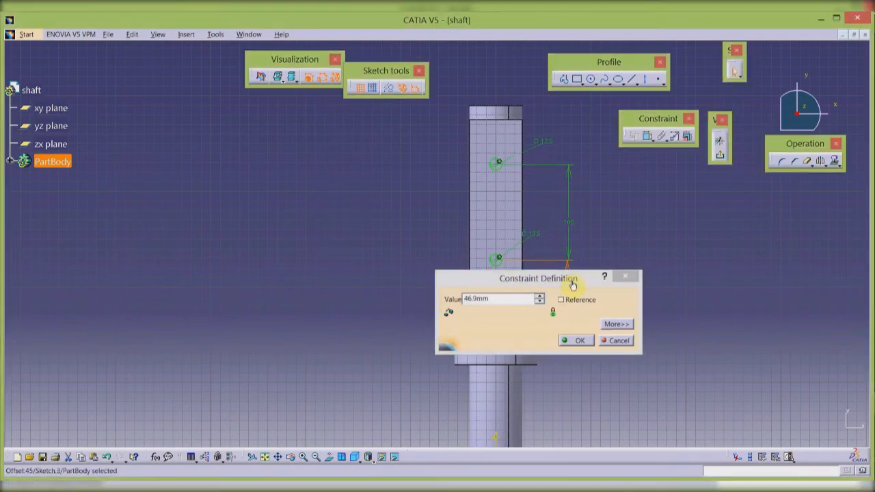
key(Return)
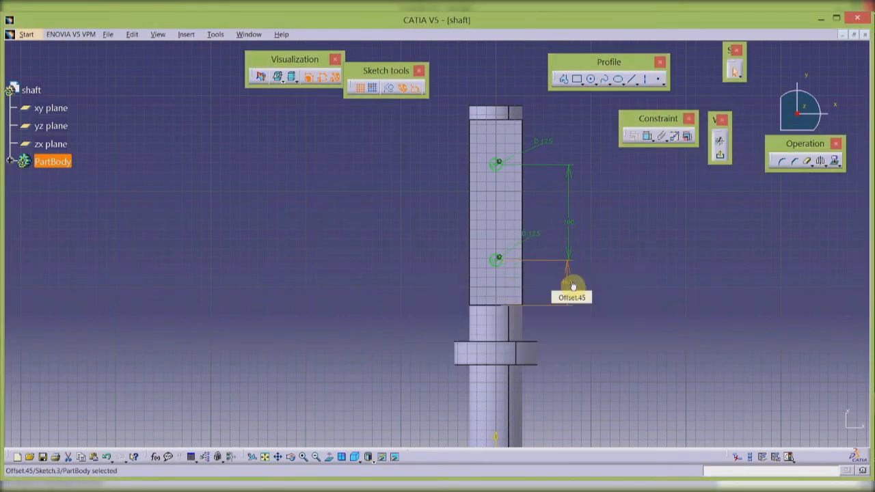
Step: Exit the sketch and cut the two circles as a Pocket with reversed direction and the limit type Up to last
click(718, 154)
click(206, 84)
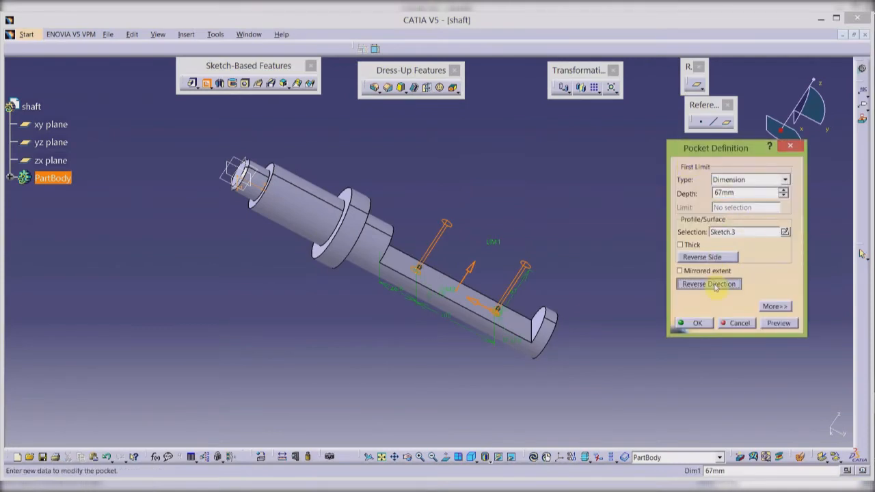
click(716, 285)
click(787, 180)
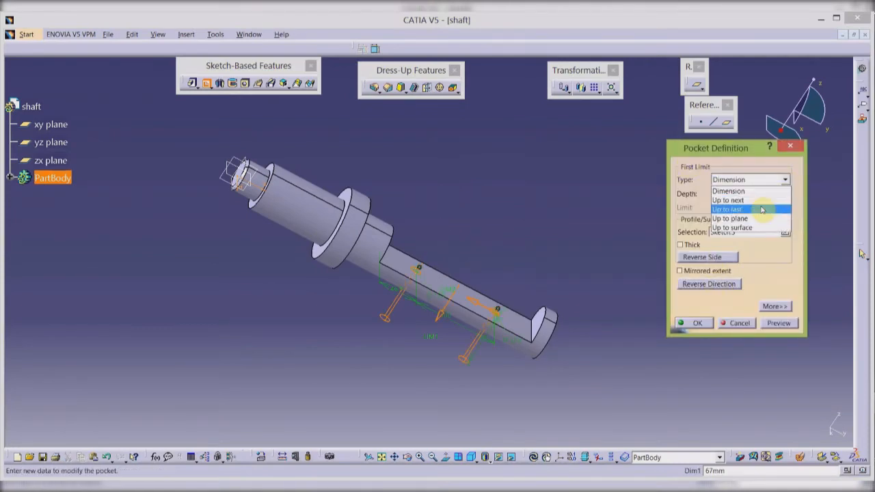
click(746, 205)
click(698, 324)
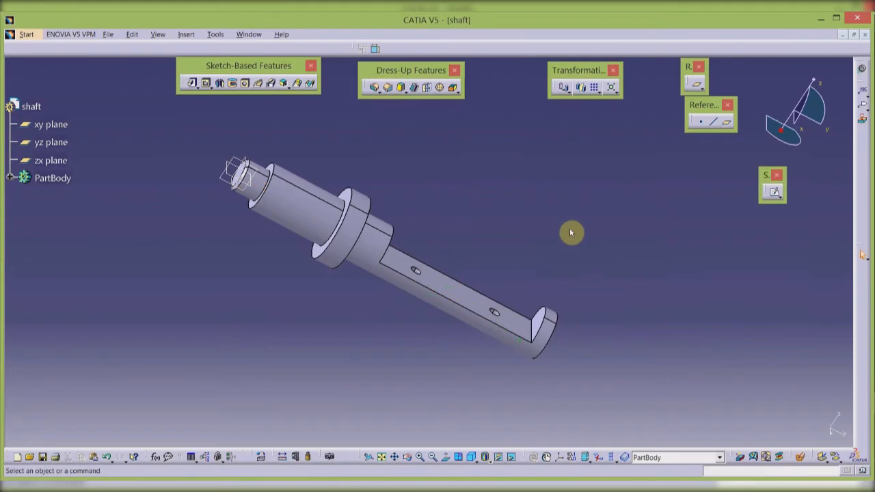
Step: Save the finished part as shaft in CATPart format in the bvass folder
middle_drag(524, 244, 446, 281)
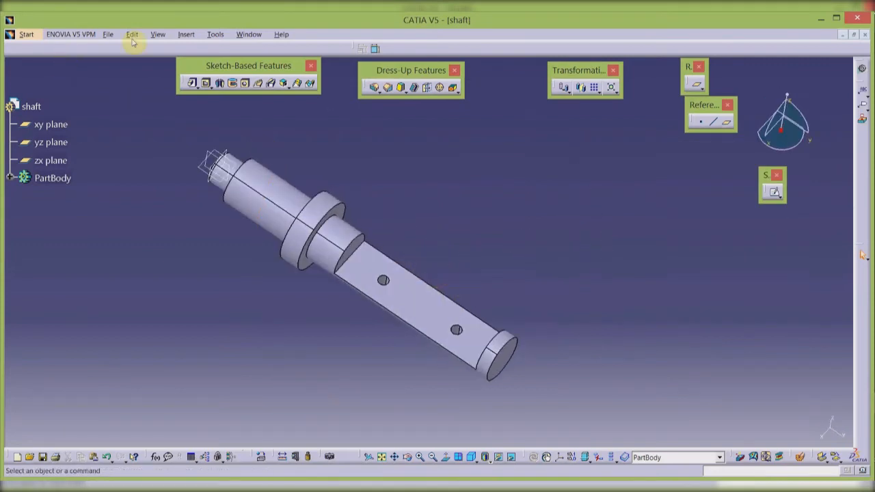
click(108, 36)
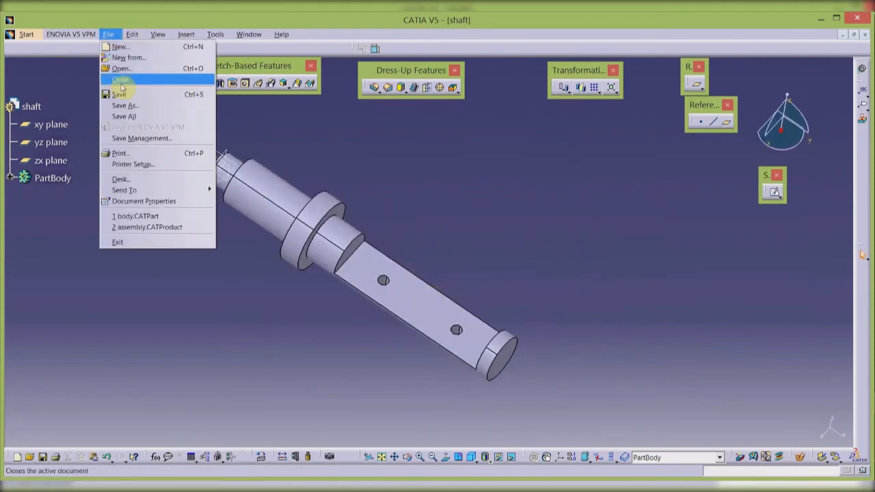
click(120, 108)
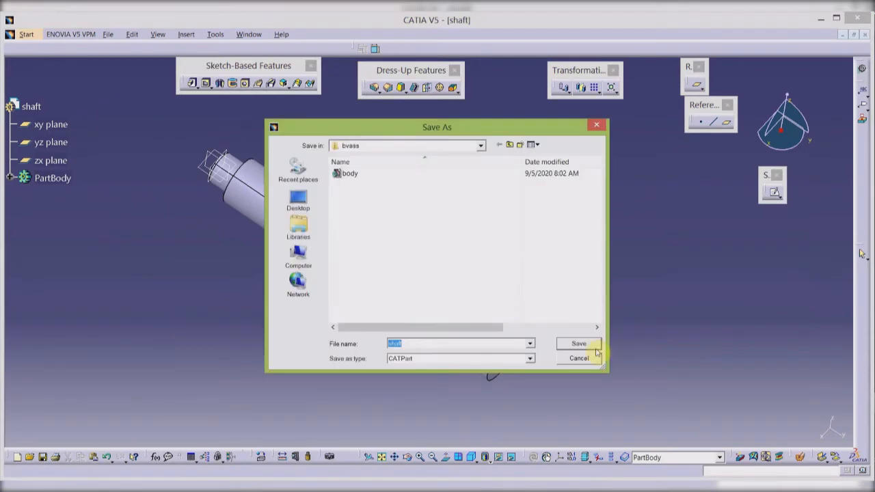
click(578, 345)
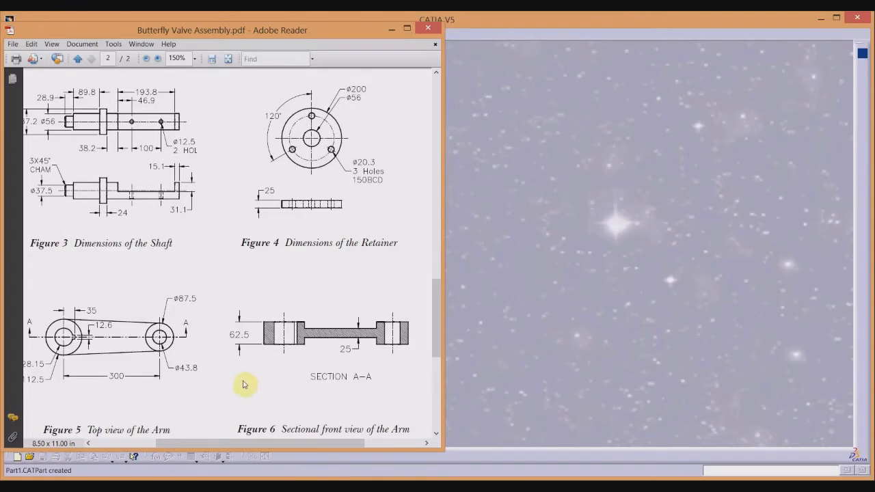
Step: Check the retainer's dimensions in the PDF drawing, return to CATIA and create a Part Design part named RETAINER
scroll(175, 331, down, 1)
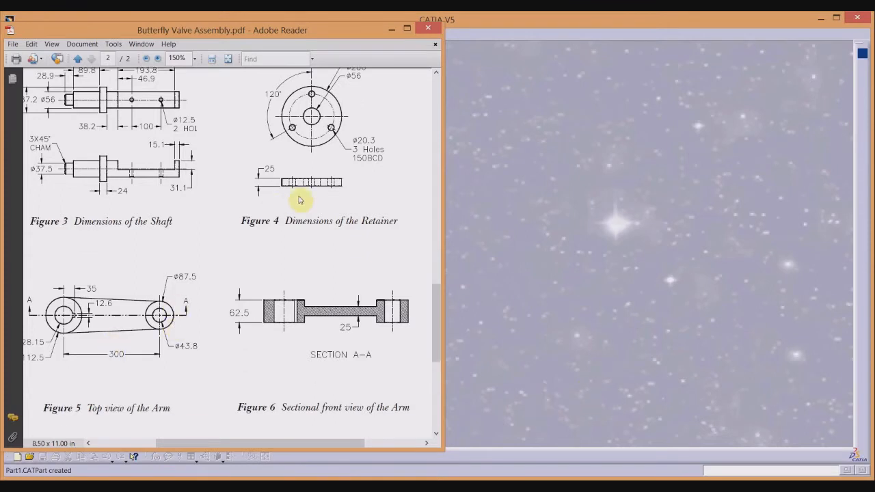
scroll(314, 182, up, 2)
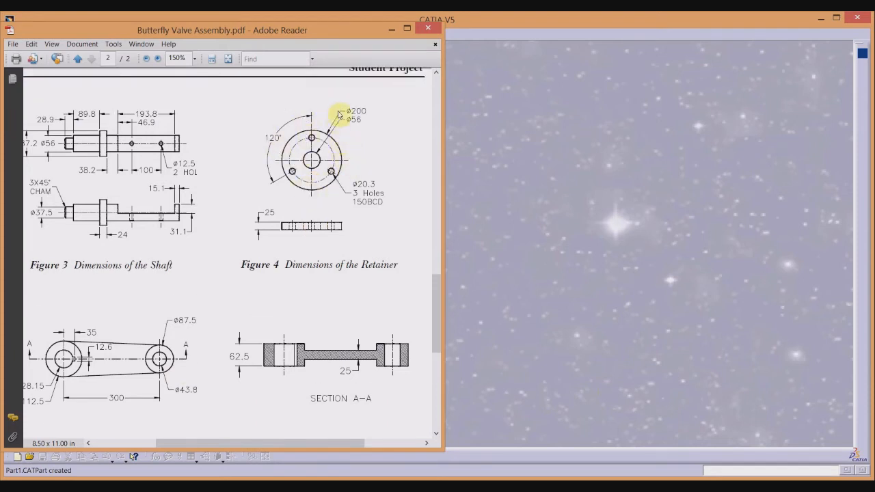
click(533, 141)
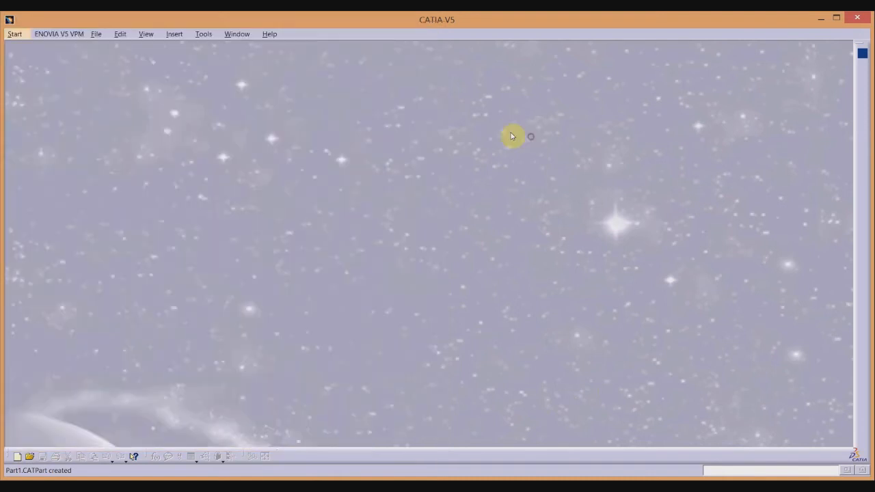
click(14, 34)
mouse_move(28, 55)
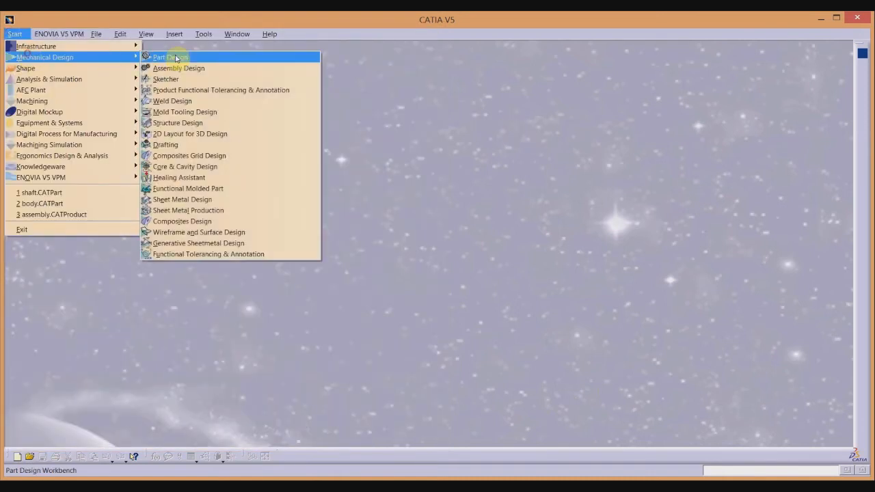
click(175, 55)
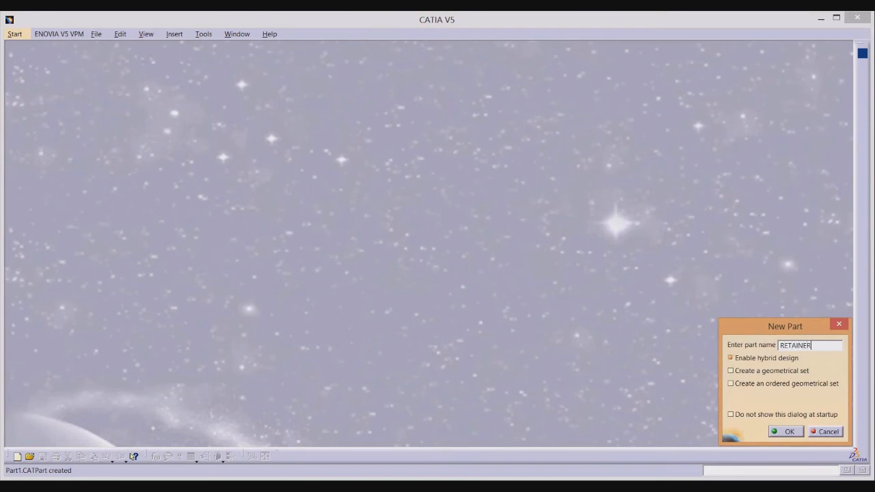
key(Return)
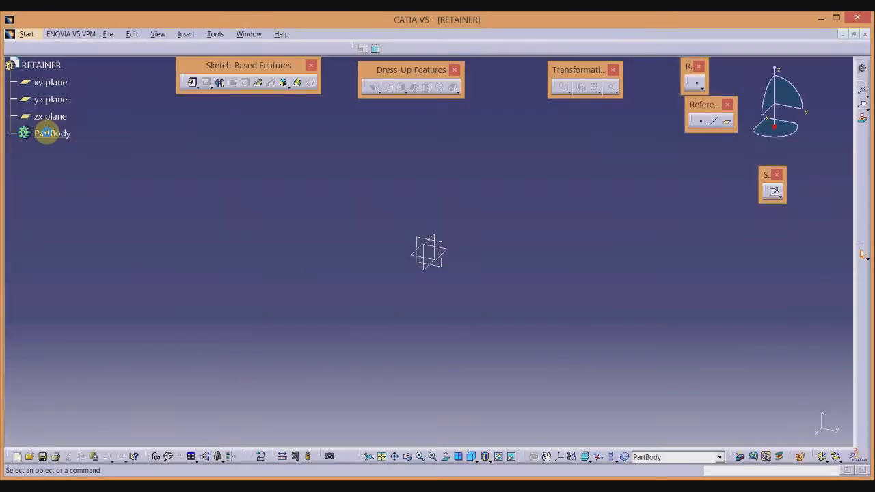
Step: Start a sketch on the xy plane and draw a circle about 125 mm in diameter centred on the origin
click(775, 193)
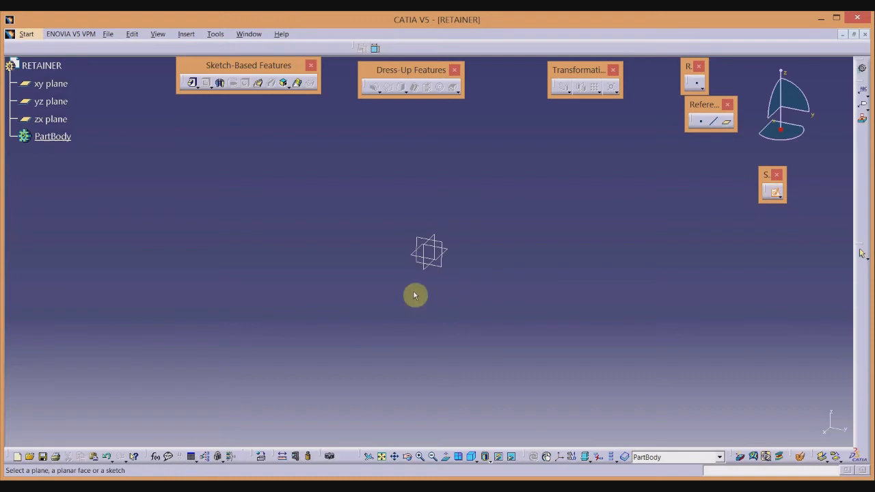
click(454, 255)
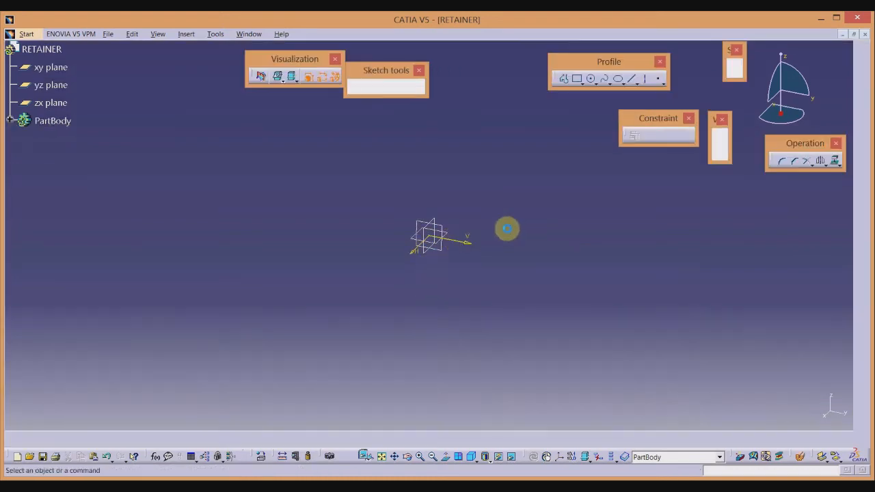
click(591, 80)
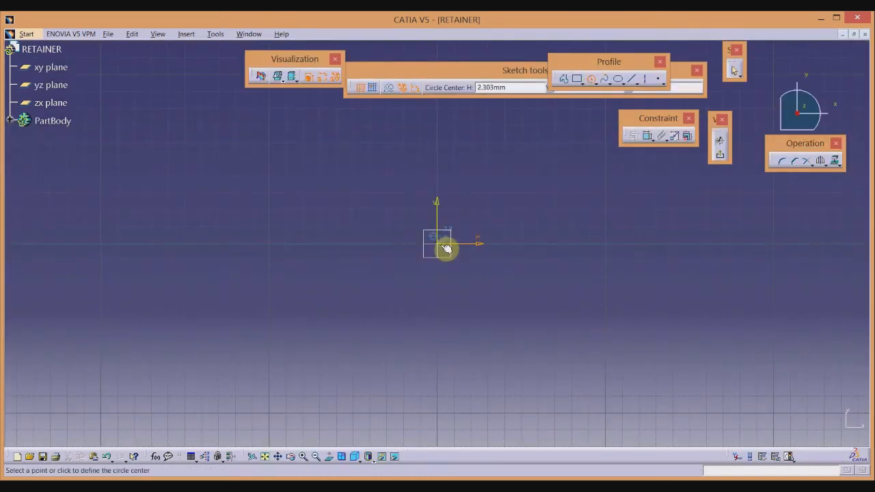
click(446, 256)
click(527, 303)
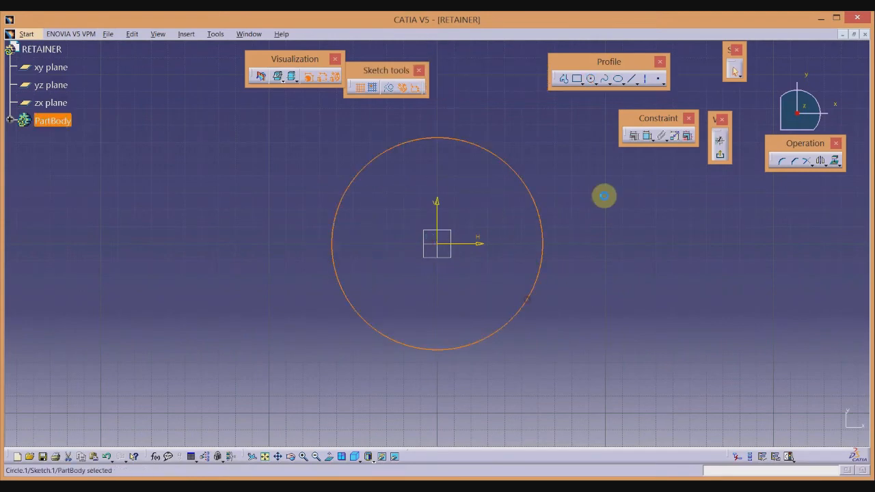
Step: Dimension the circle's diameter and set it to 200 mm
click(646, 137)
click(631, 264)
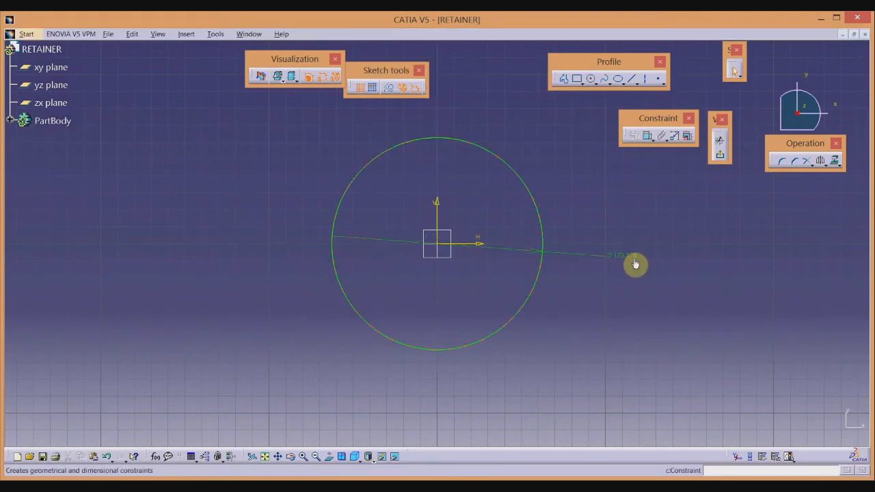
double_click(635, 262)
text(200mm)
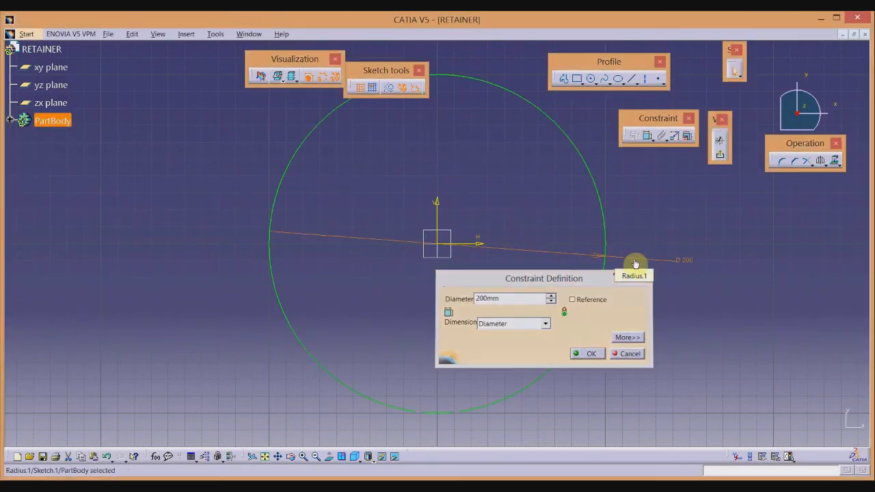
Step: Check the retainer's thickness in the PDF drawing and pad the 200 mm circle by 25/2 with mirrored extent
key(Return)
click(243, 486)
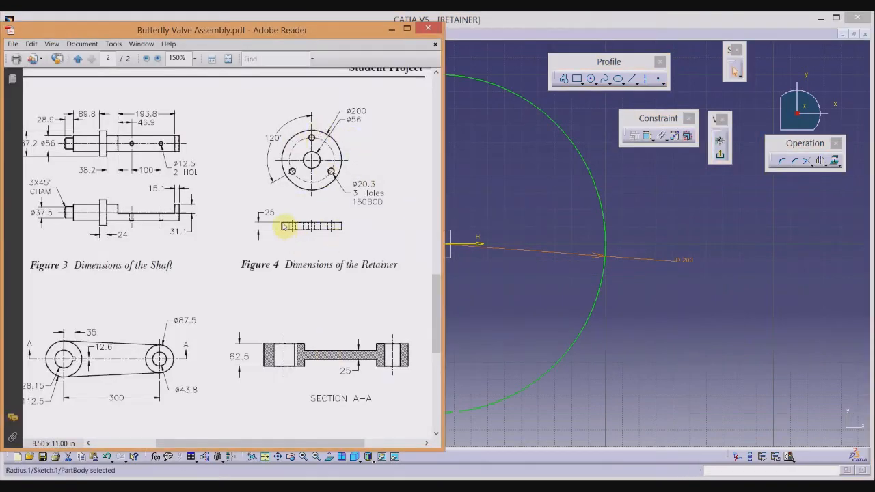
click(644, 342)
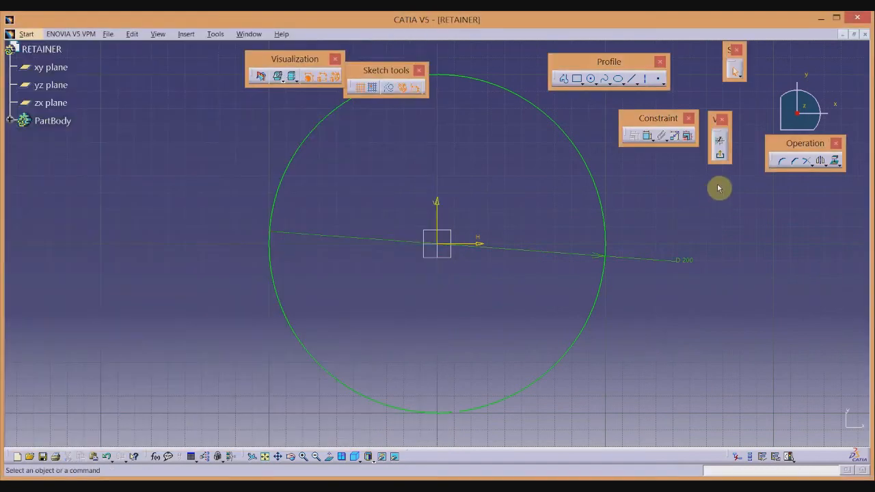
click(722, 159)
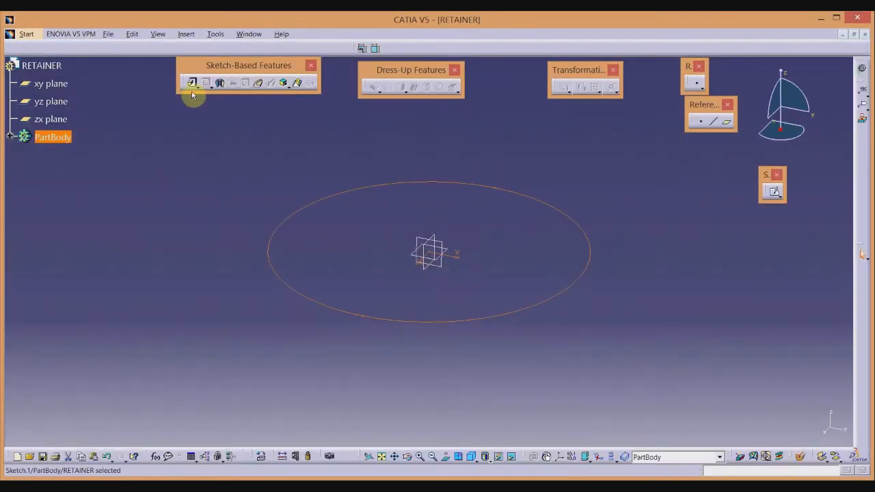
click(194, 84)
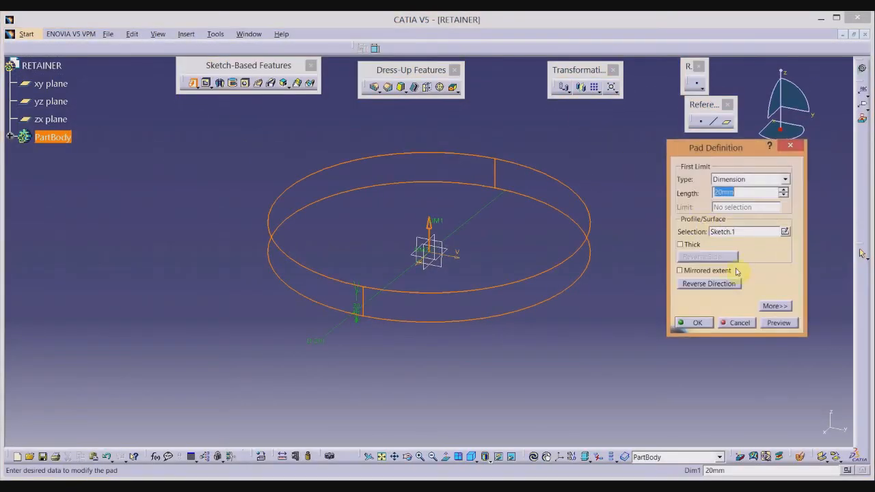
click(724, 271)
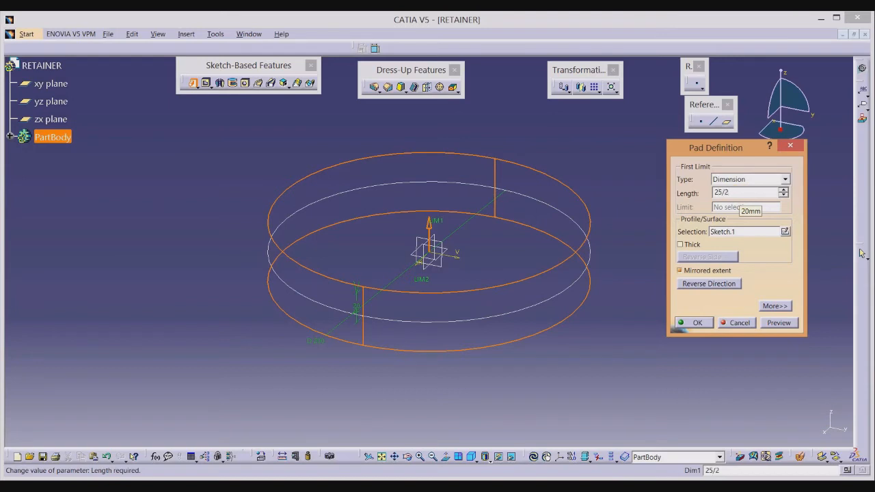
key(Return)
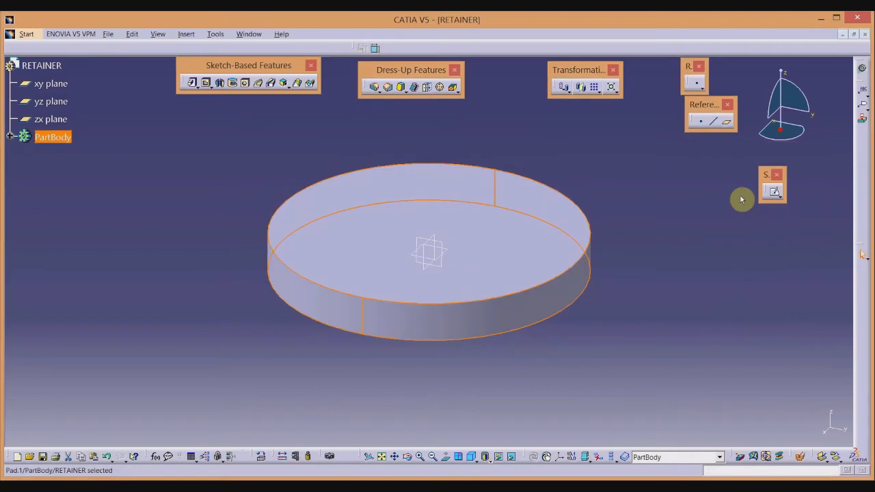
Step: Check the hole dimensions in the PDF, then sketch a circle about 118.7 mm in diameter centred on the origin of the disc's top face
key(alt+Tab)
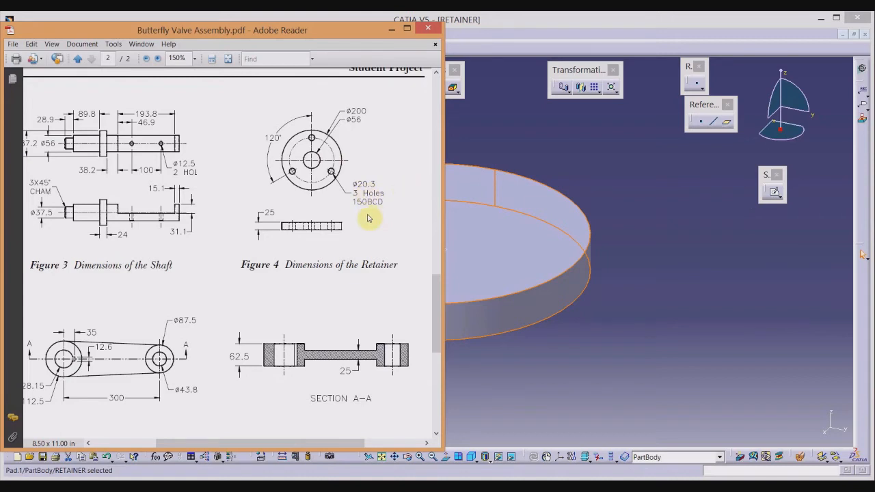
click(733, 196)
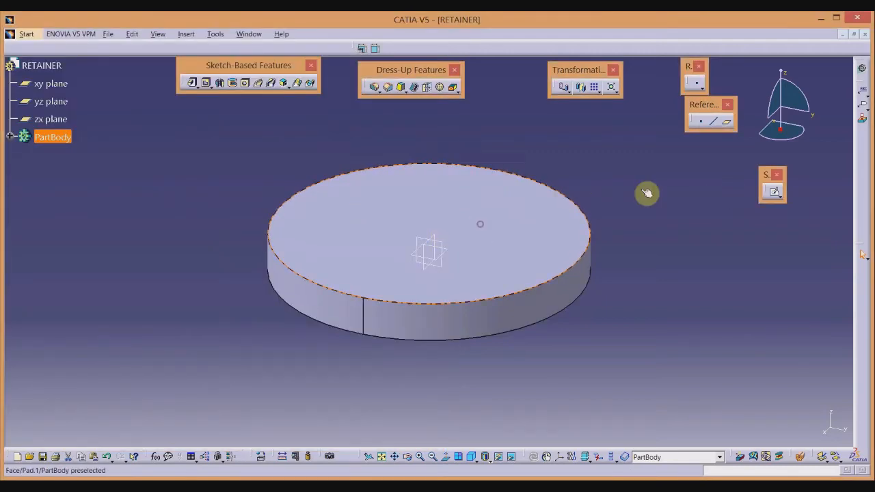
click(775, 192)
click(493, 226)
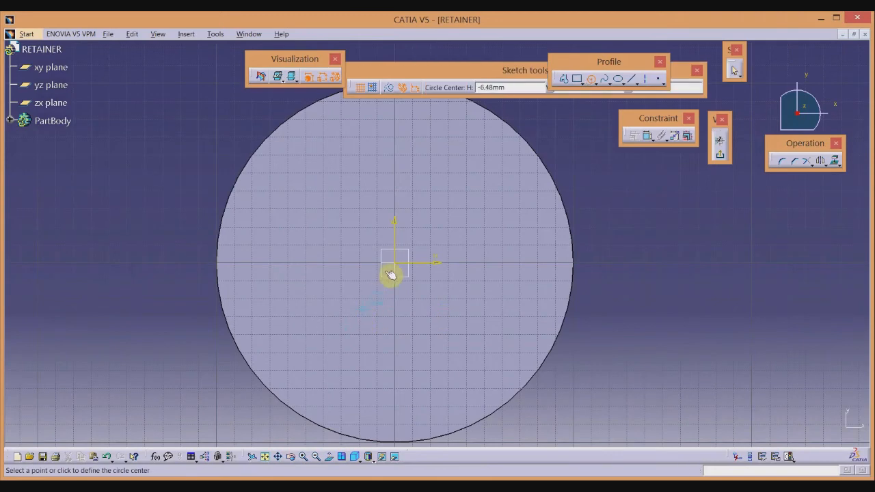
click(400, 267)
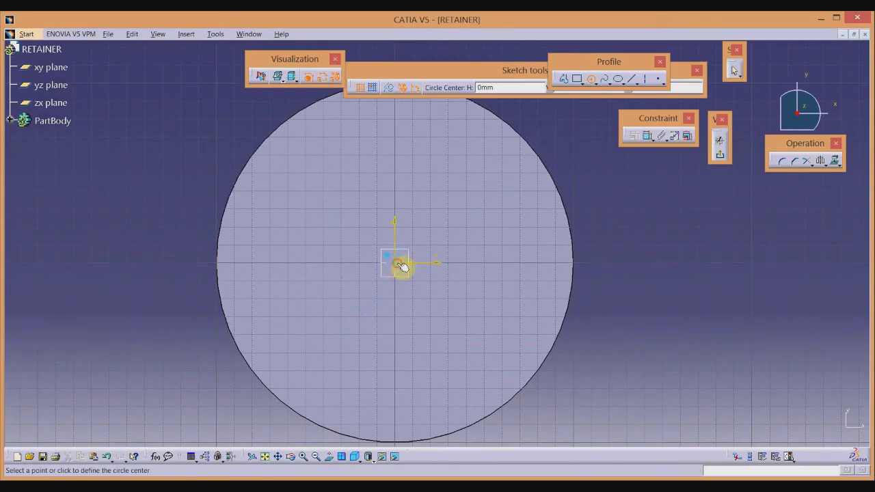
click(470, 336)
Step: Dimension the new circle's diameter and set it to the drawing's 150 mm bolt circle value
click(650, 138)
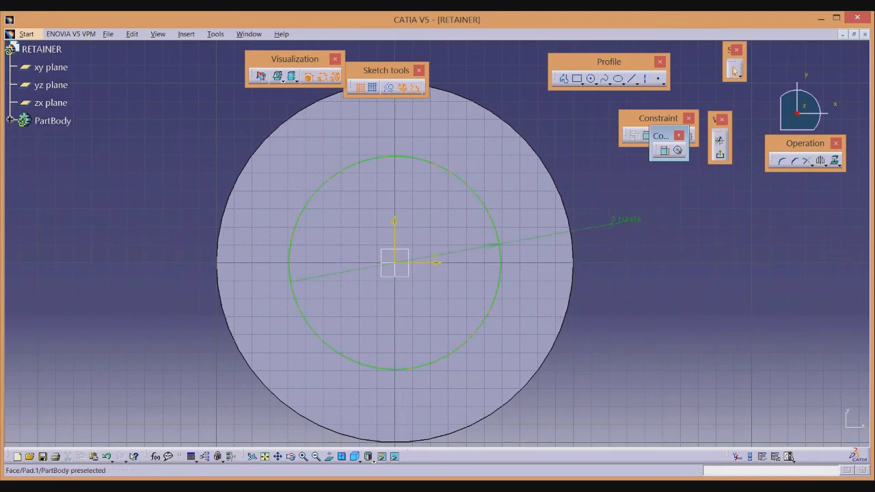
key(alt+Tab)
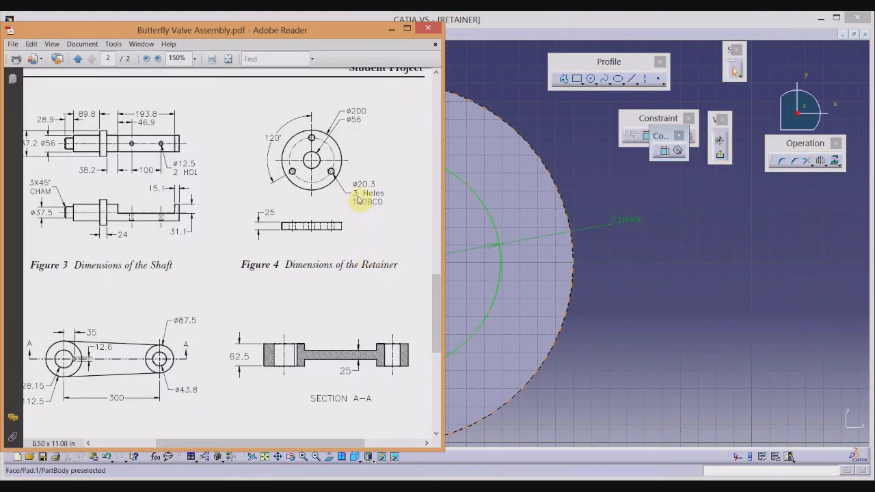
click(643, 221)
double_click(640, 223)
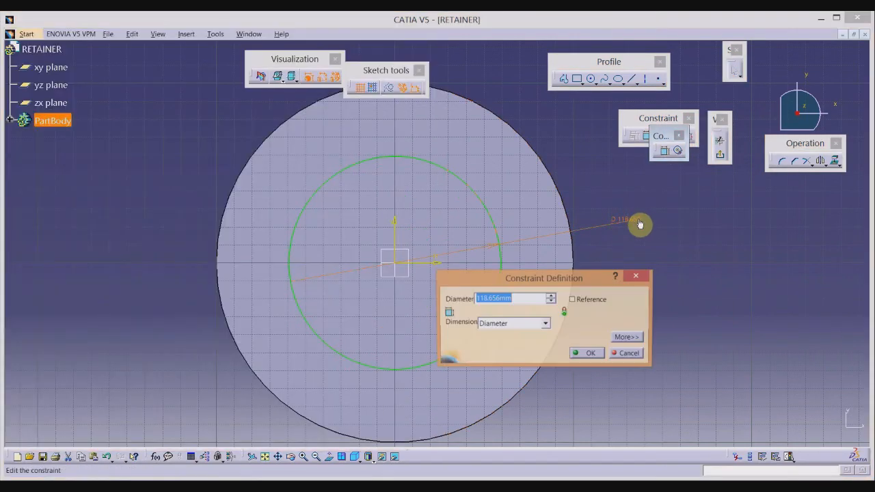
key(Return)
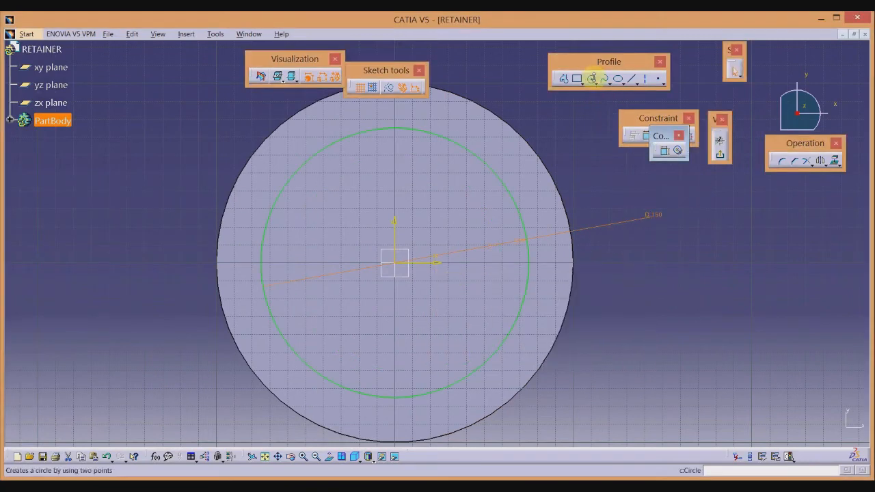
Step: Draw a small circle about 43.6 mm in diameter beside the disc, check the hole size in the PDF, and dimension the circle's diameter
click(592, 78)
click(647, 260)
click(658, 299)
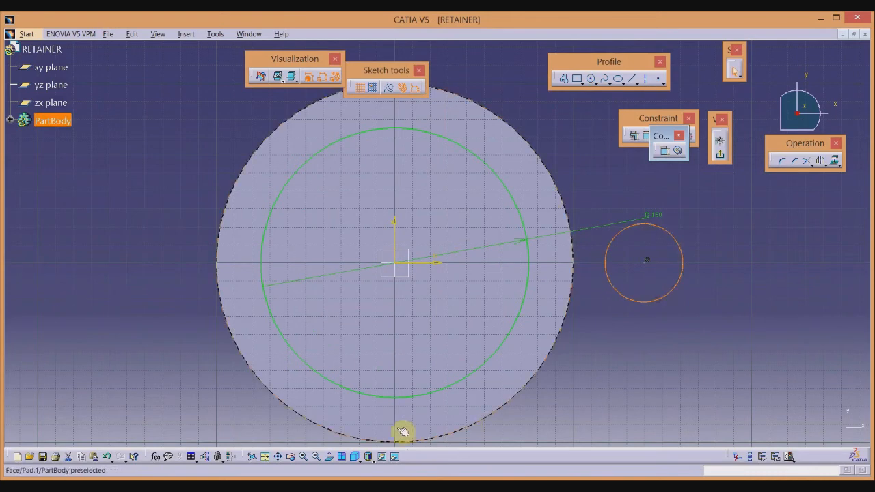
click(393, 487)
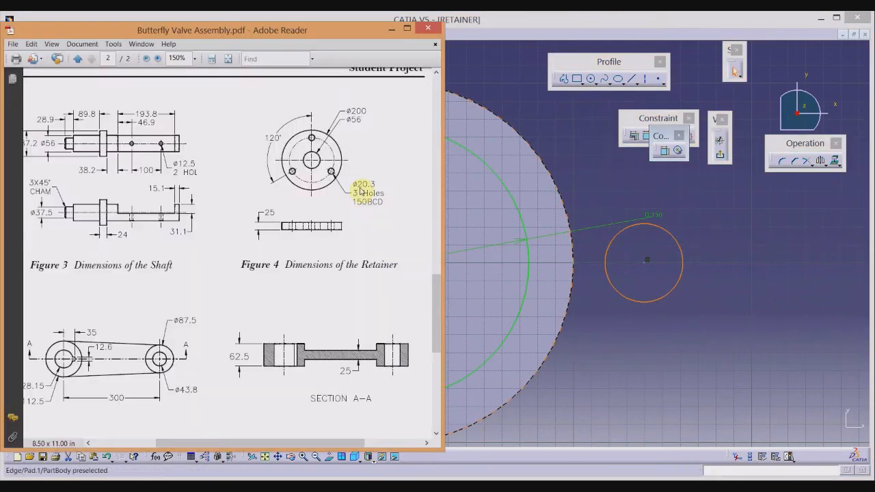
click(666, 150)
click(717, 244)
Step: Try setting the small circle's diameter to 20.3 mm and dimensioning its centre from the vertical axis, and undo both
double_click(715, 243)
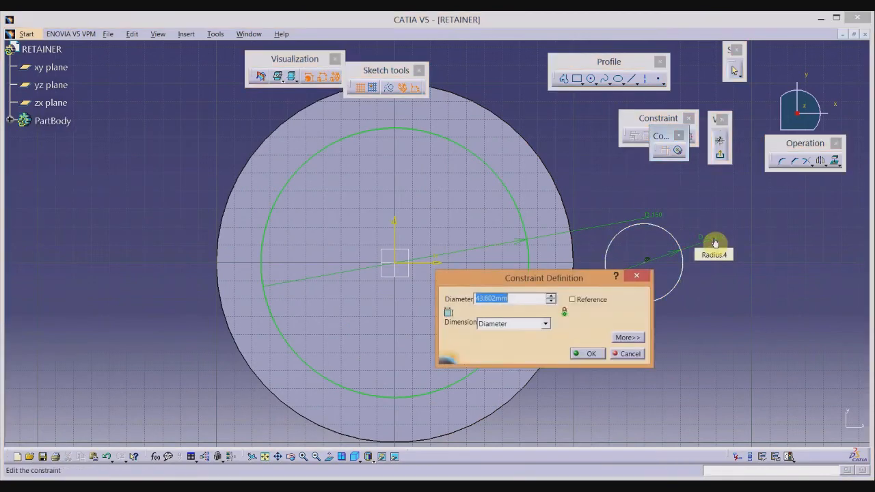
text(20)
key(Return)
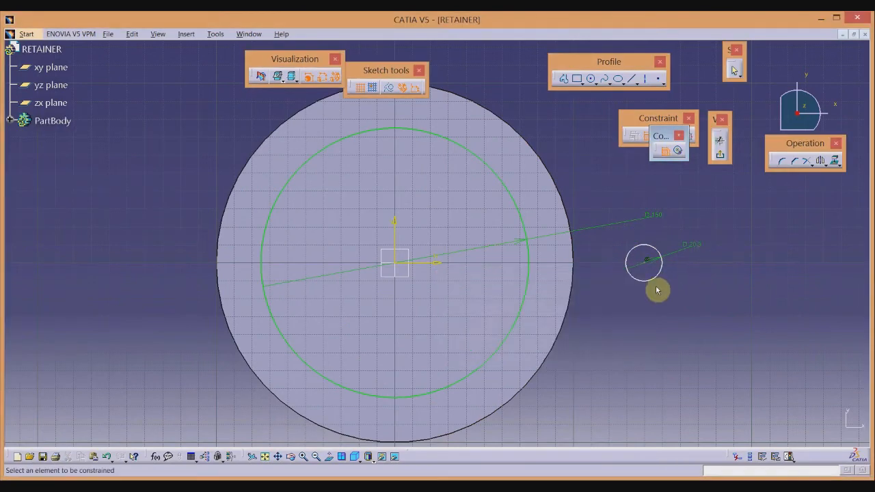
click(651, 265)
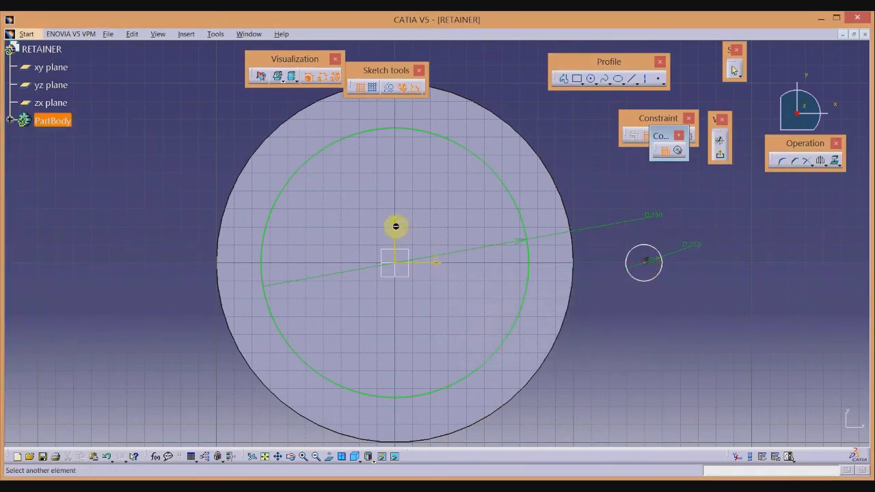
click(396, 227)
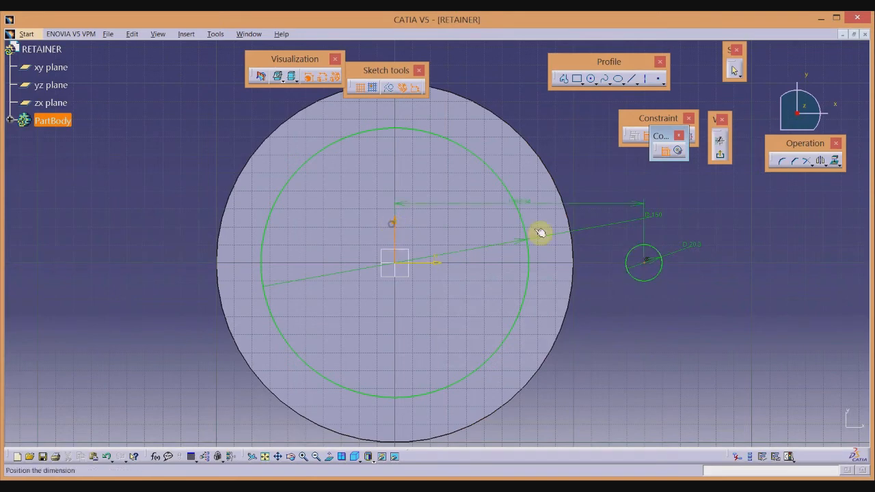
key(ctrl+z)
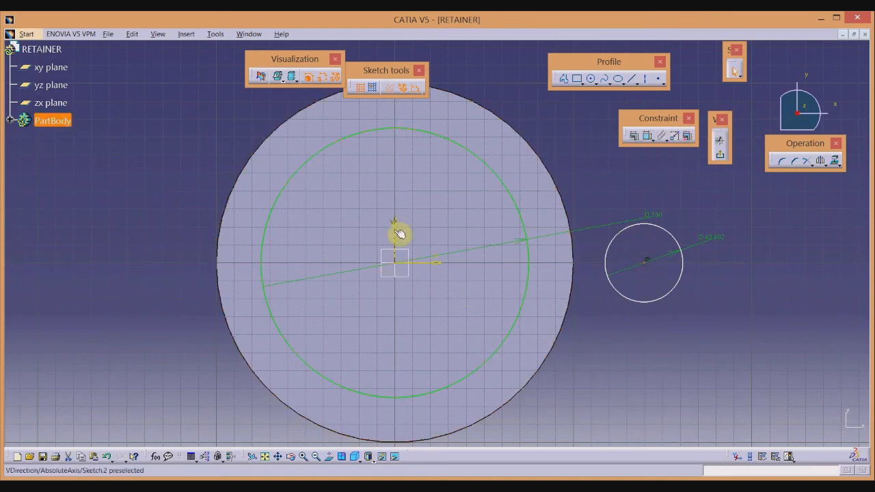
Step: Try a coincidence constraint between the small circle's centre and the vertical axis, and undo it
click(400, 235)
click(634, 135)
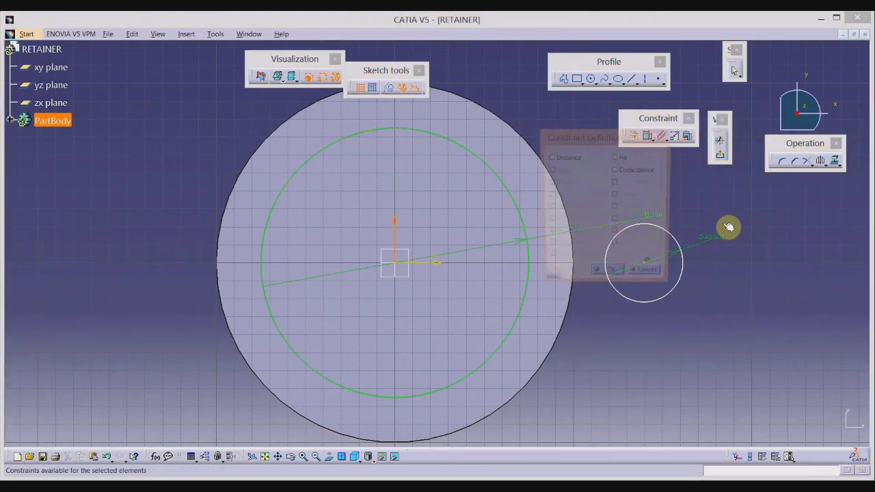
click(618, 170)
click(608, 276)
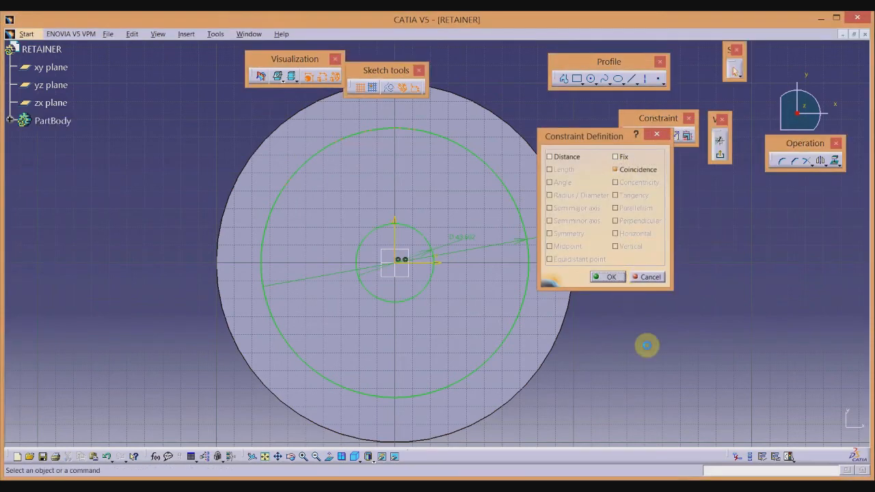
click(397, 265)
ctrl+click(394, 226)
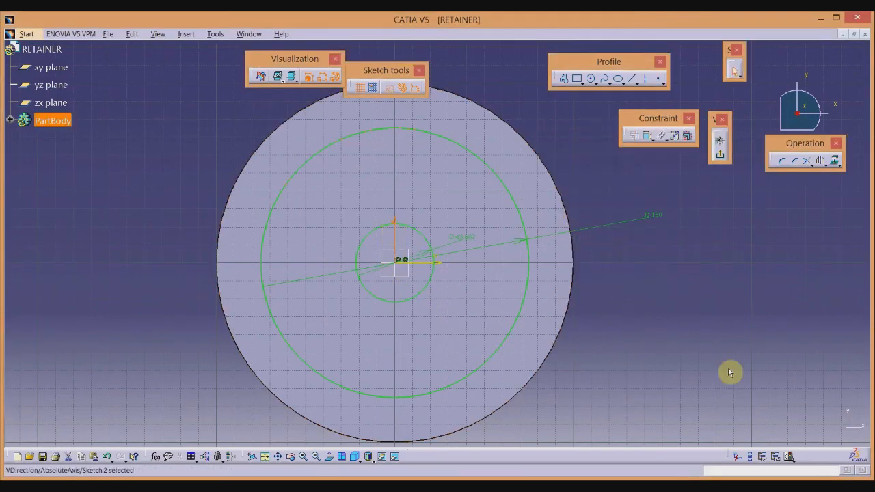
key(ctrl+z)
Step: Move the small circle slightly farther from the disc and delete the coincidence constraint on its centre
click(715, 354)
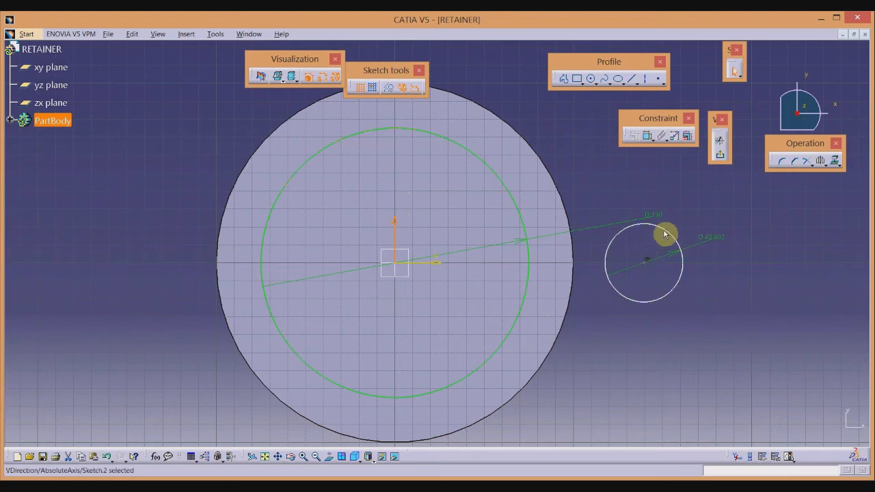
drag(670, 235, 681, 219)
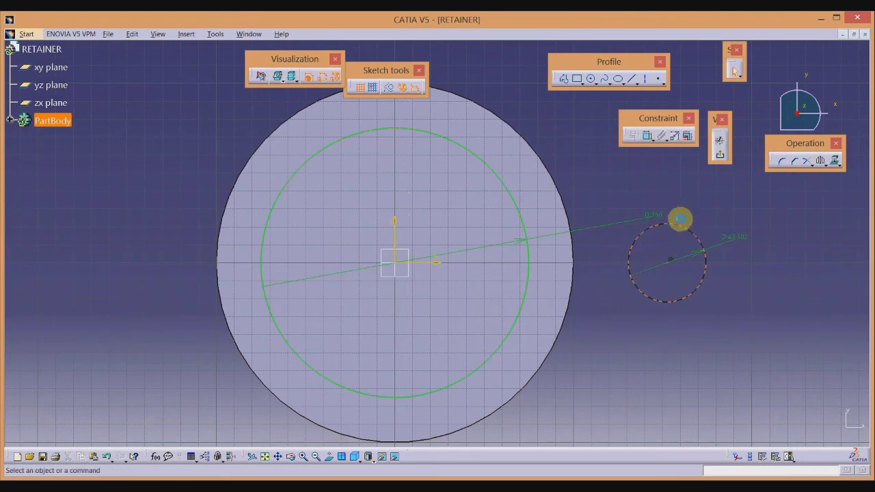
right_click(671, 260)
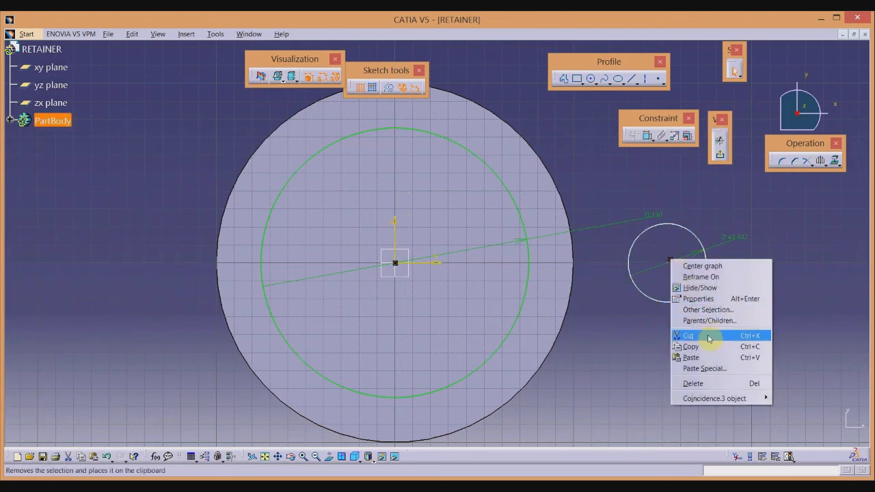
click(711, 385)
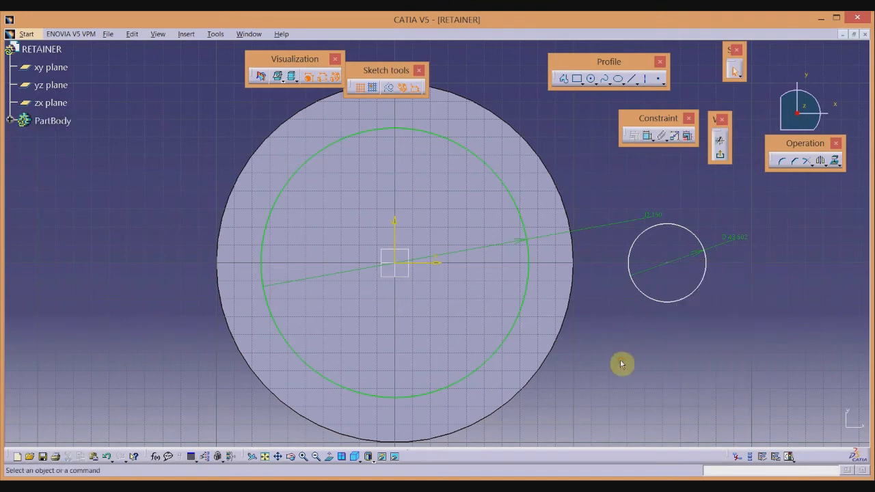
Step: Make the small circle's centre coincident with the vertical axis and move the circle up along it, inside the 150 mm circle
click(671, 267)
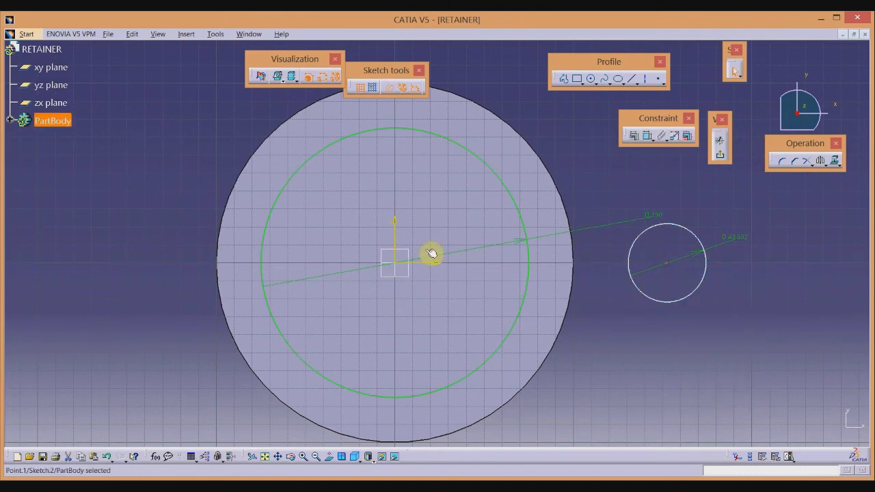
ctrl+click(396, 225)
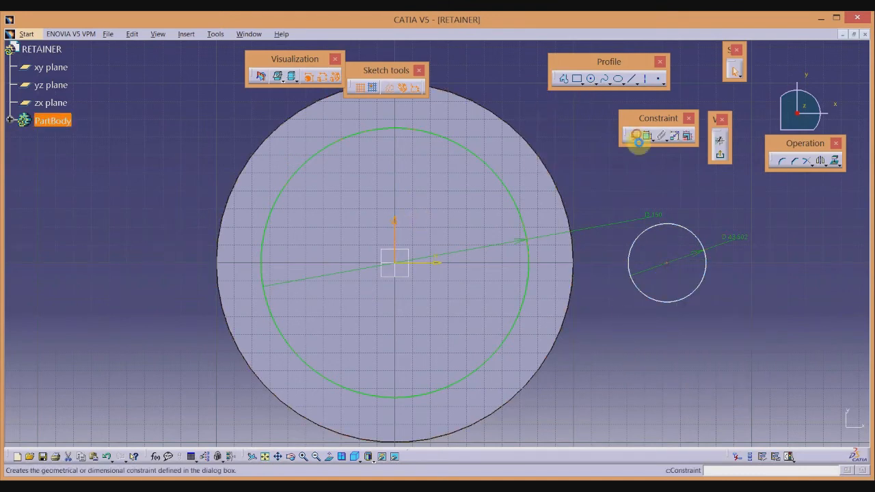
click(636, 136)
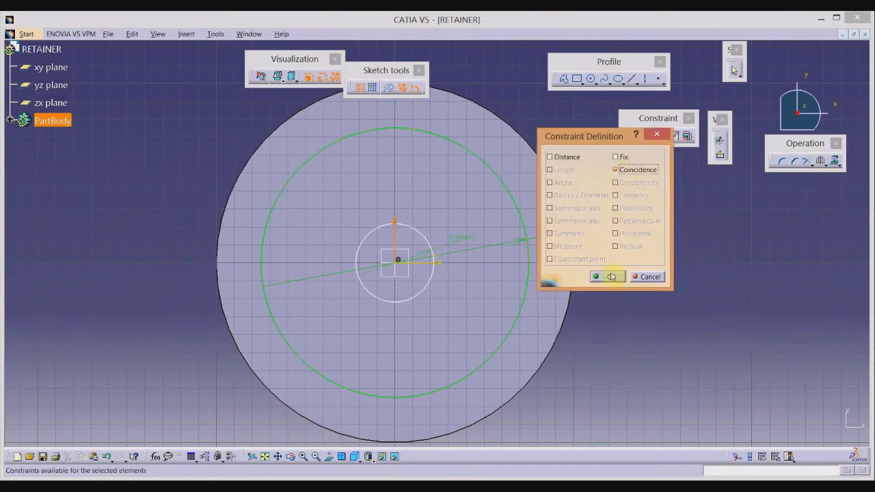
click(609, 277)
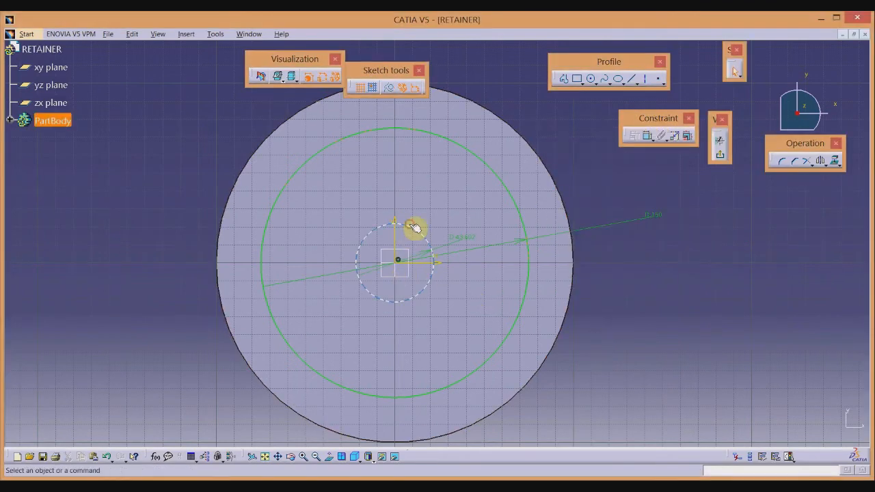
mouse_move(416, 228)
mouse_down()
mouse_move(408, 162)
mouse_move(398, 198)
mouse_up()
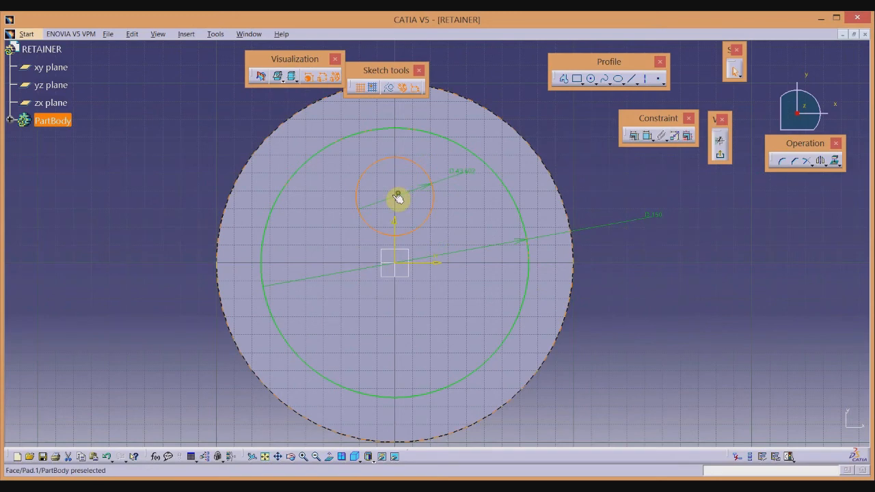
double_click(445, 179)
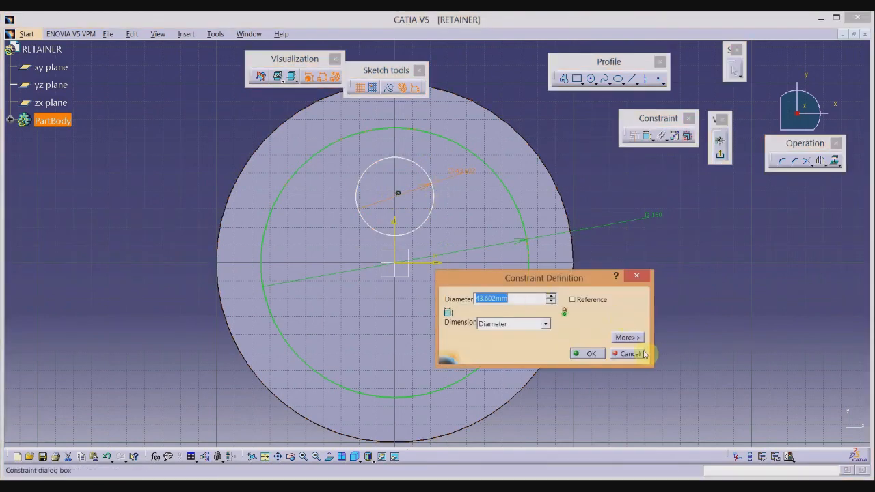
click(644, 354)
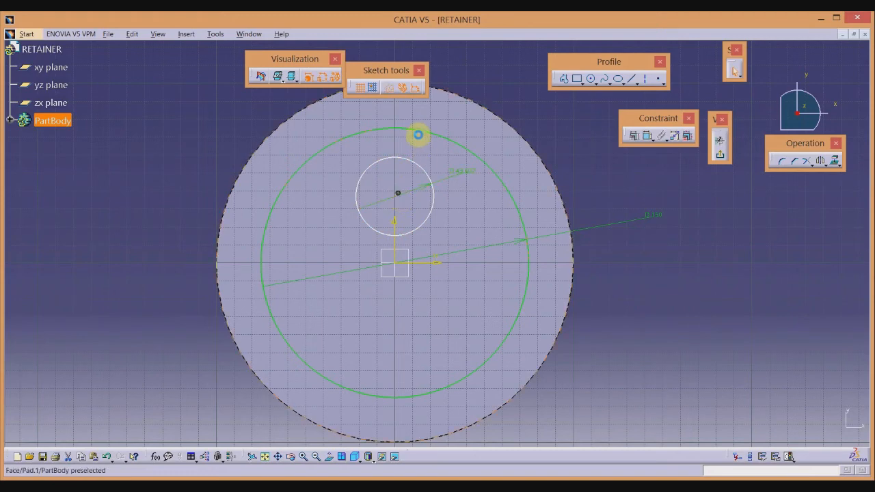
Step: Make the small circle's centre coincident with the 150 mm circle
double_click(425, 136)
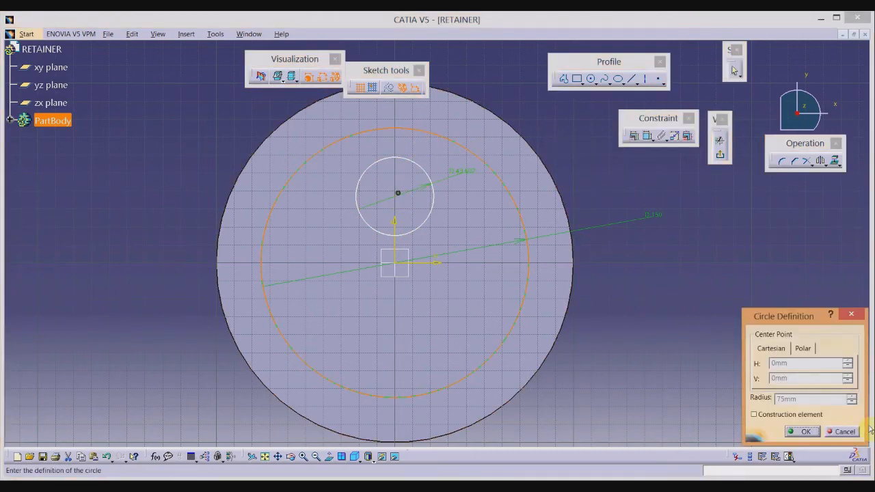
click(853, 432)
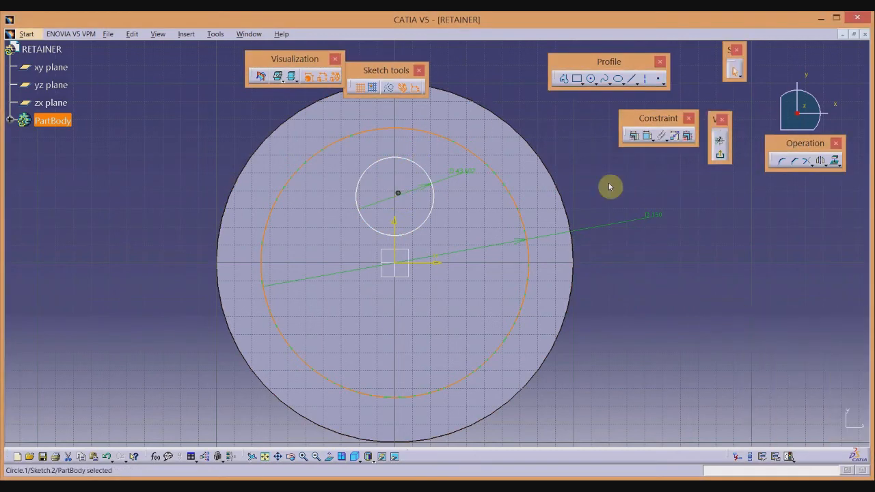
click(396, 198)
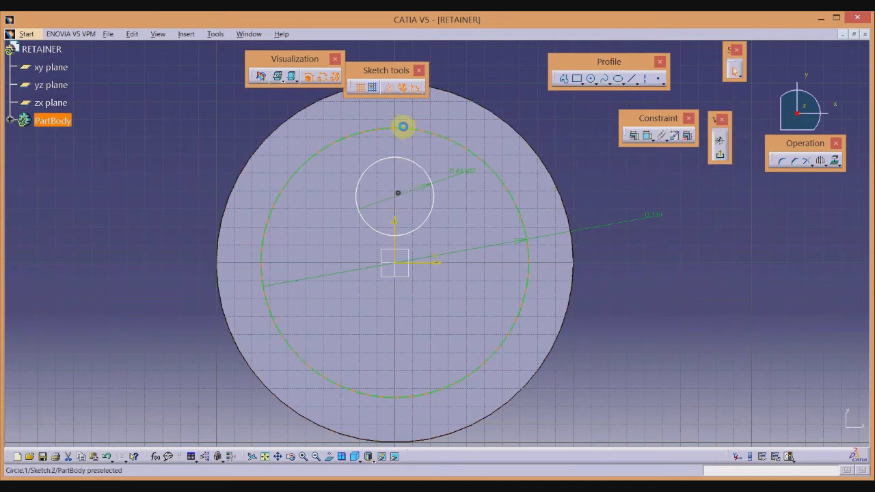
ctrl+click(403, 126)
click(634, 136)
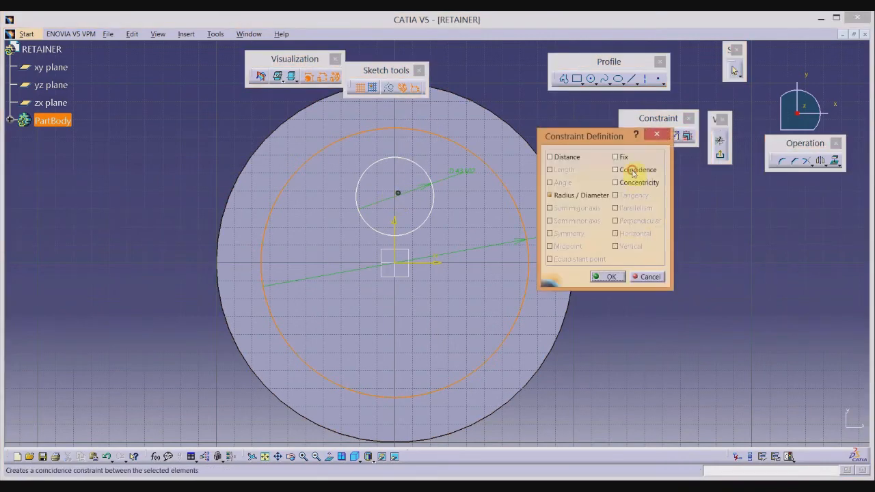
click(617, 170)
click(613, 277)
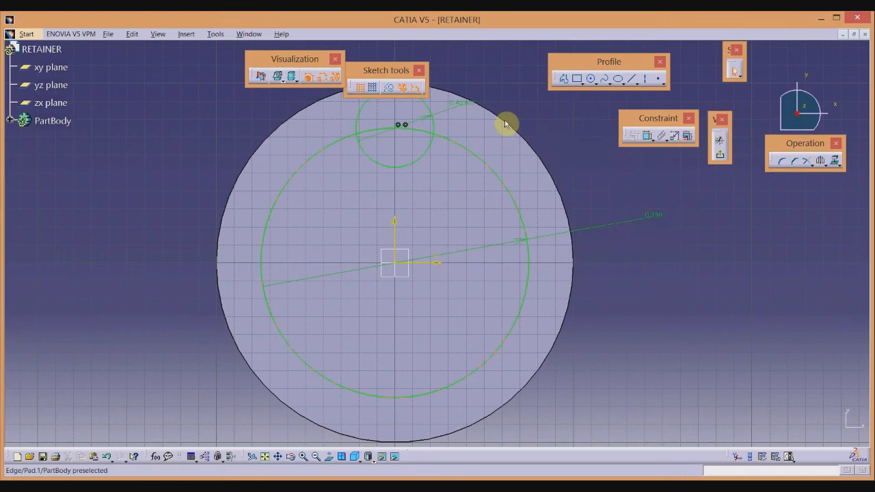
Step: Set the small circle's diameter to 20.3 mm, convert the 150 mm circle to a construction element and exit the sketch
double_click(462, 104)
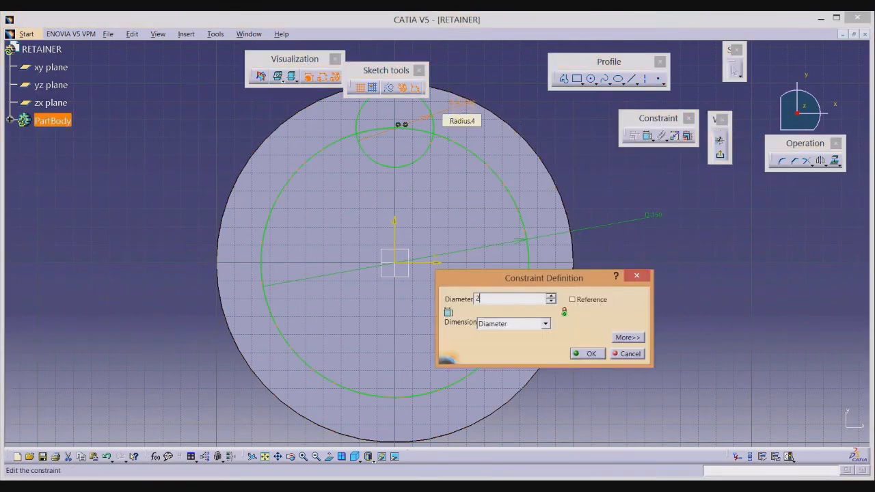
key(Return)
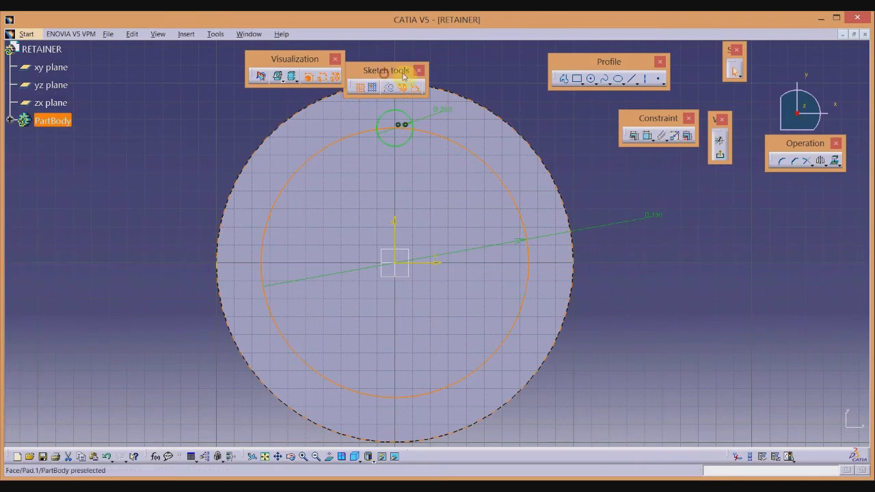
drag(404, 77, 499, 55)
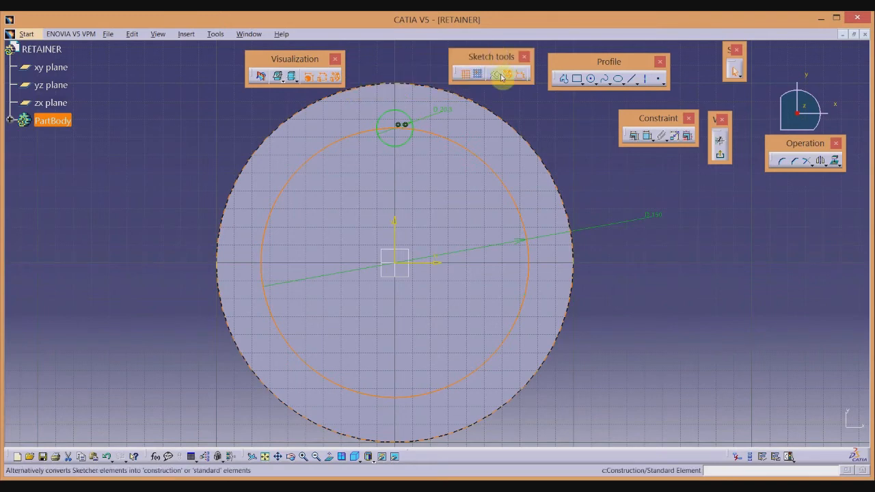
click(500, 76)
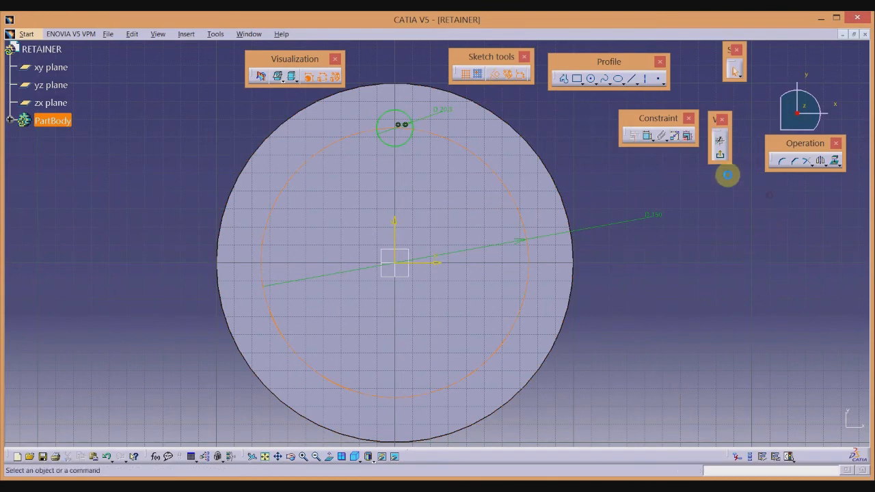
click(721, 152)
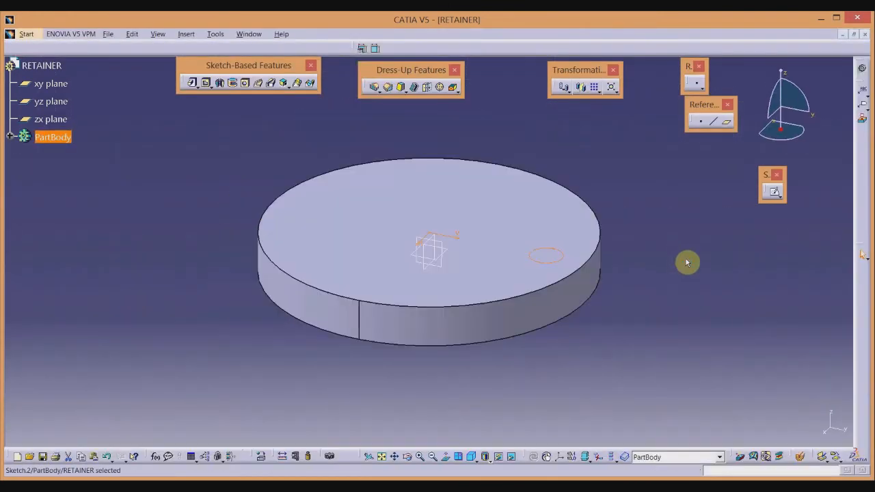
Step: Cut the small circle's sketch through the disc as a pocket with the Up to last limit
click(209, 87)
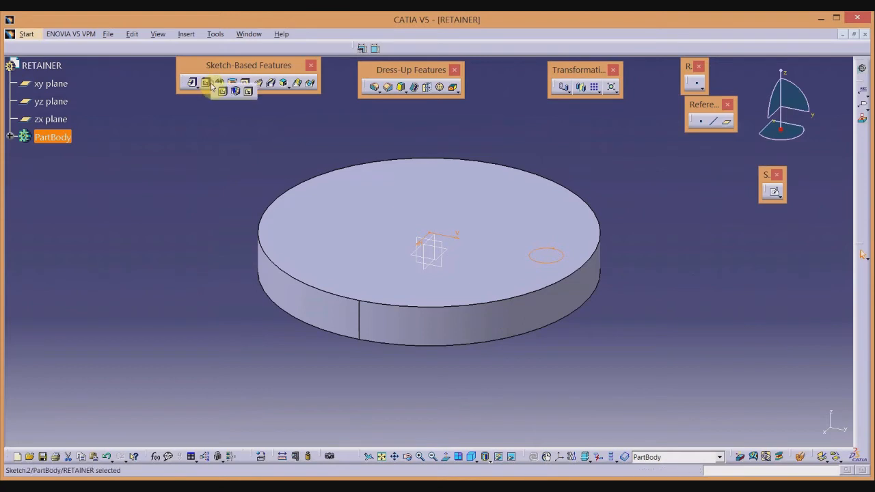
click(222, 93)
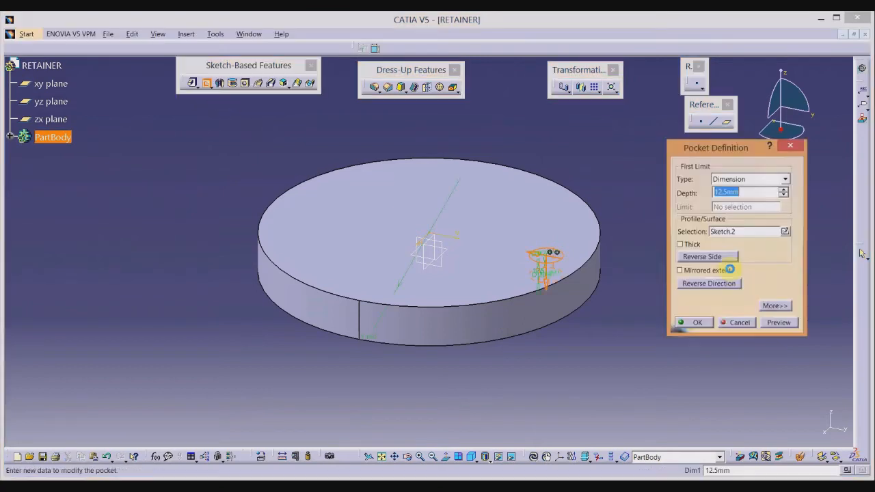
click(785, 179)
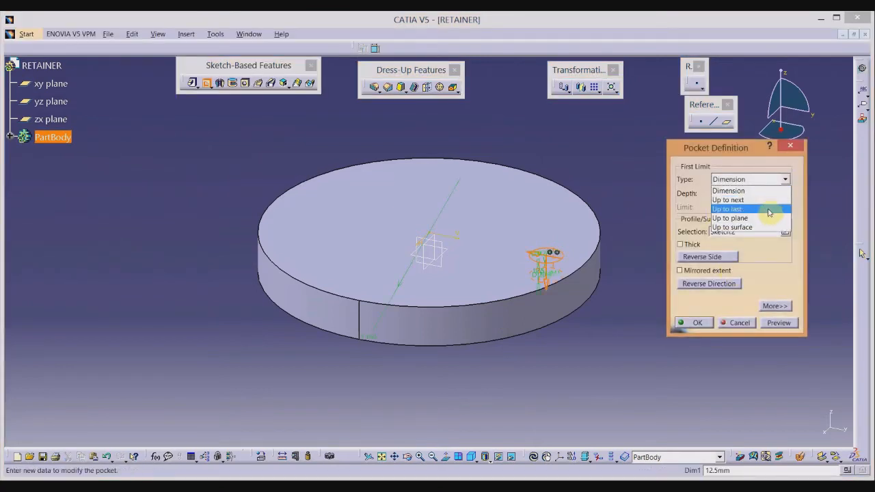
click(766, 207)
click(698, 322)
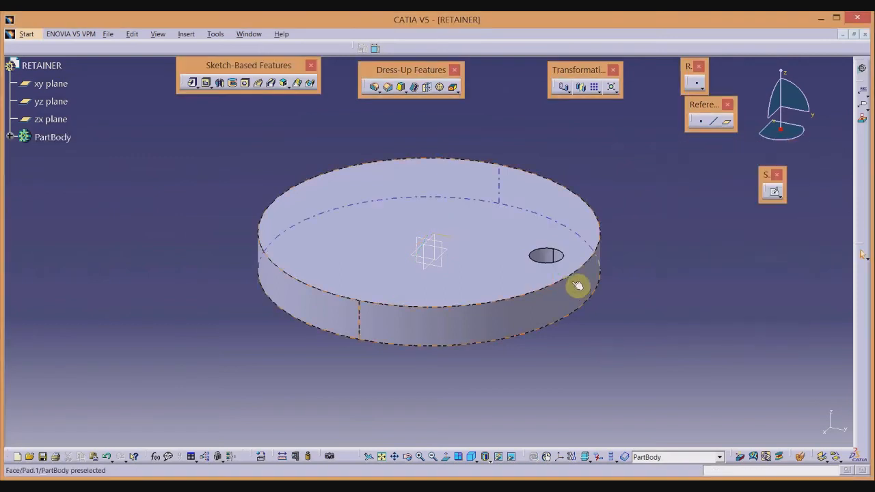
double_click(547, 253)
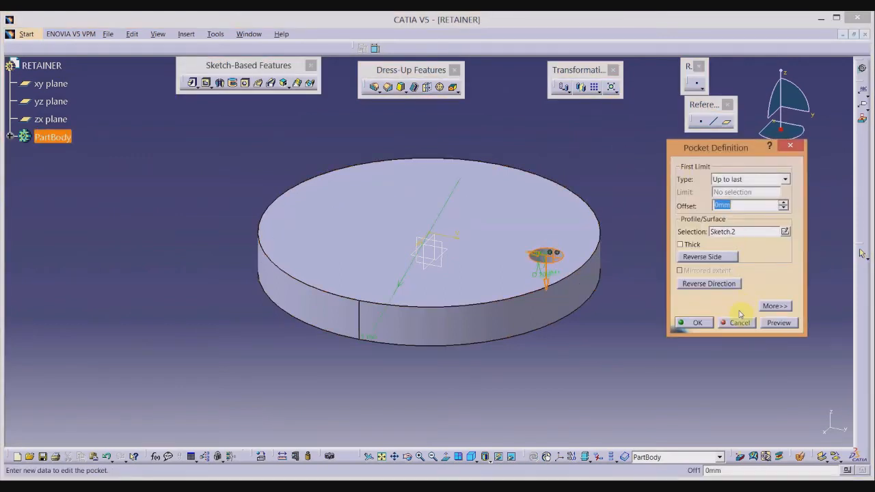
click(738, 324)
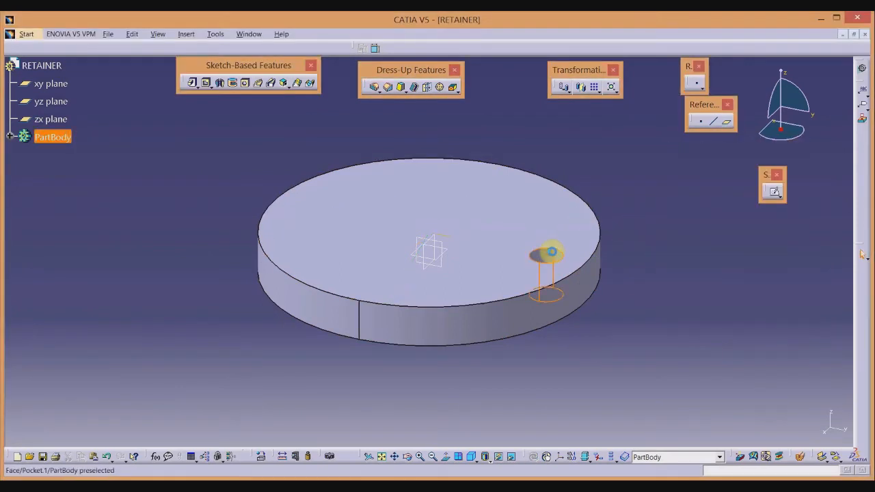
double_click(552, 252)
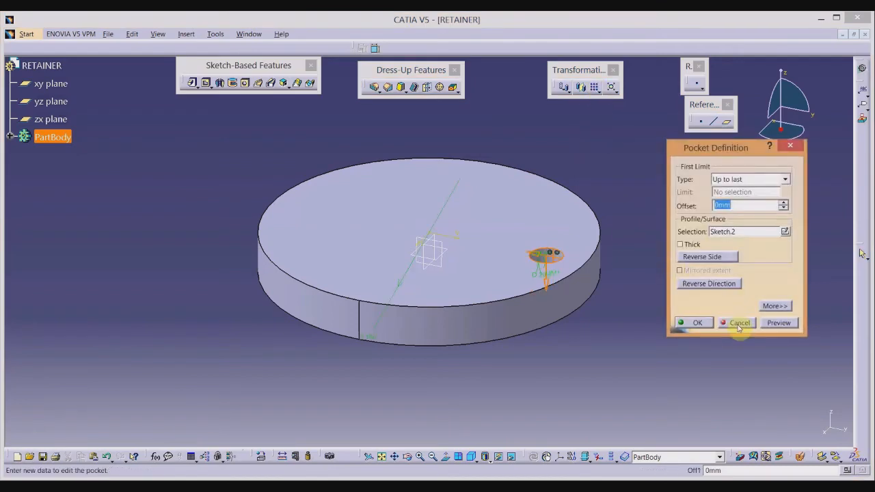
click(738, 324)
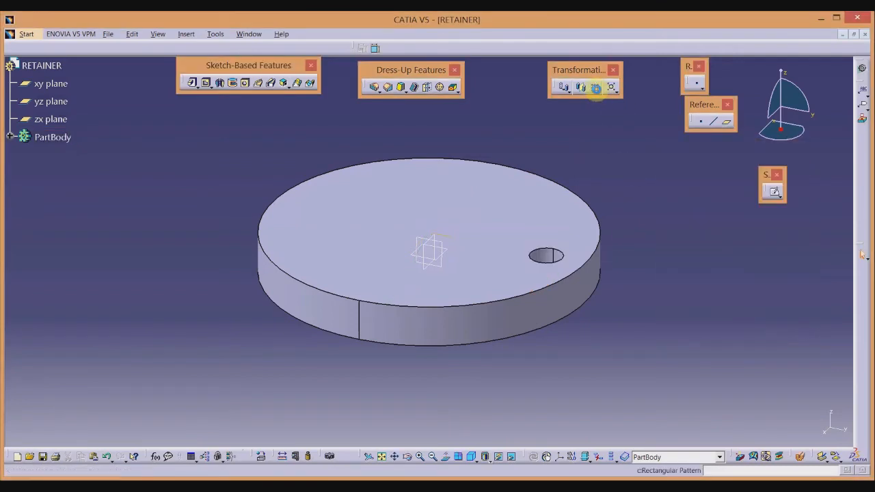
click(597, 88)
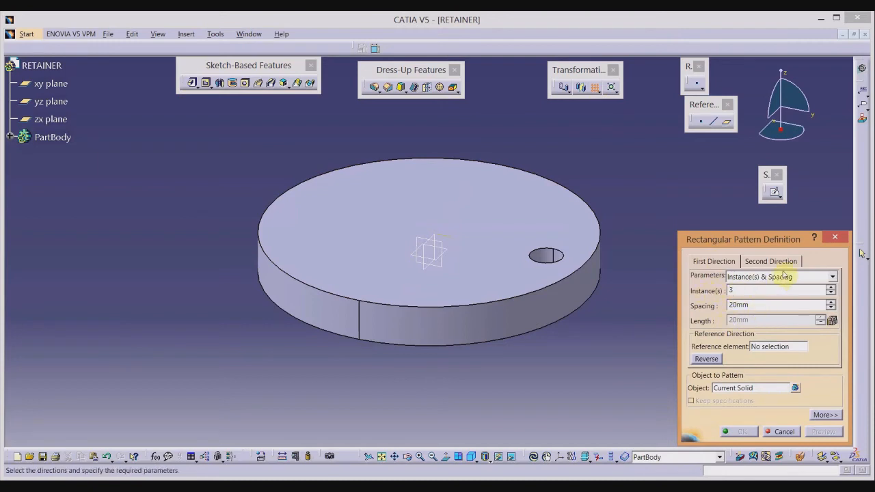
click(833, 276)
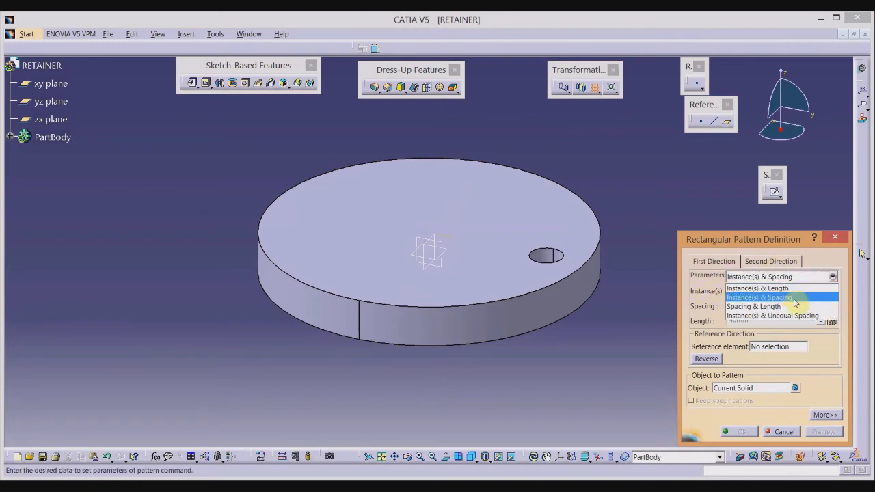
click(759, 298)
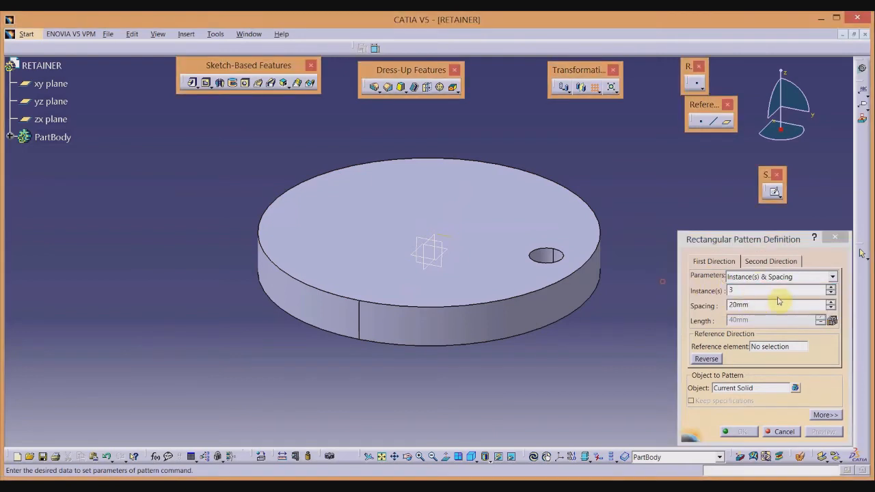
click(834, 277)
click(825, 396)
click(788, 431)
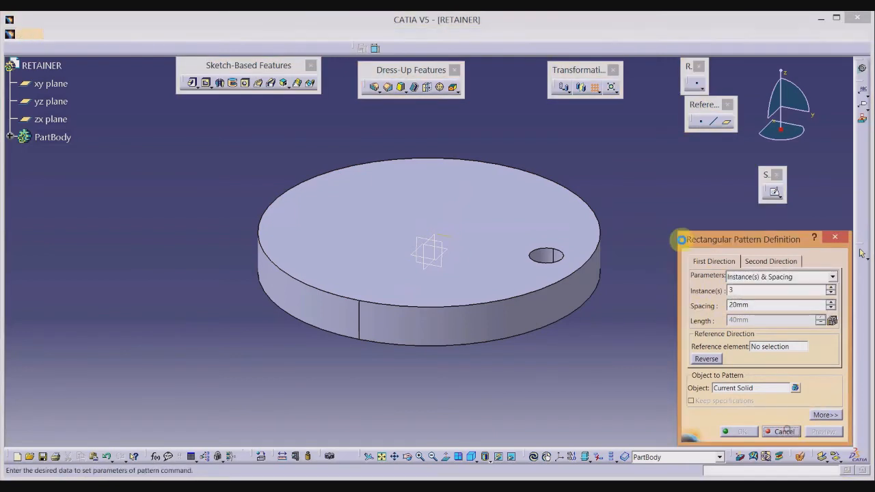
Step: Pattern the hole pocket circularly as a complete crown of 3 instances, using the disc's top face as the reference element
click(602, 93)
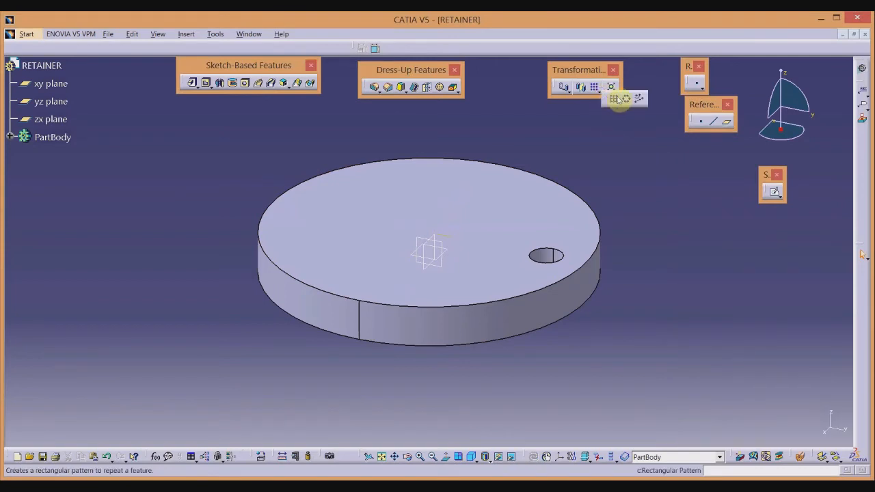
click(625, 99)
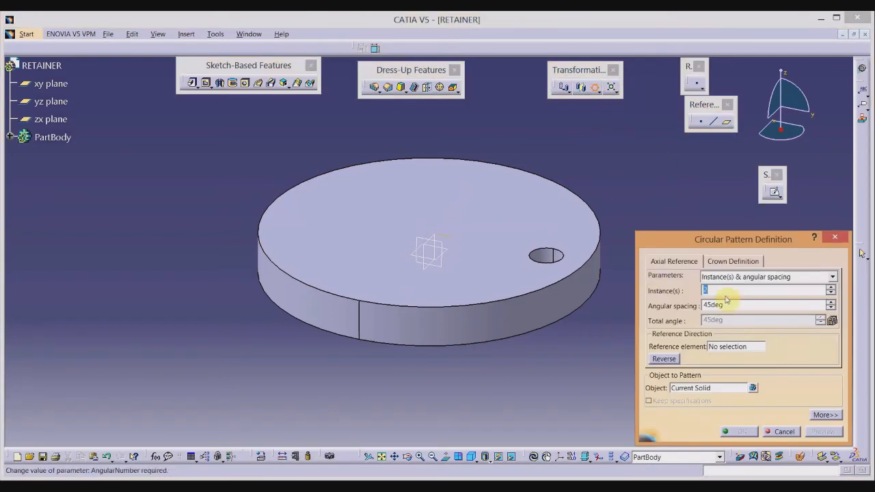
click(831, 276)
click(832, 278)
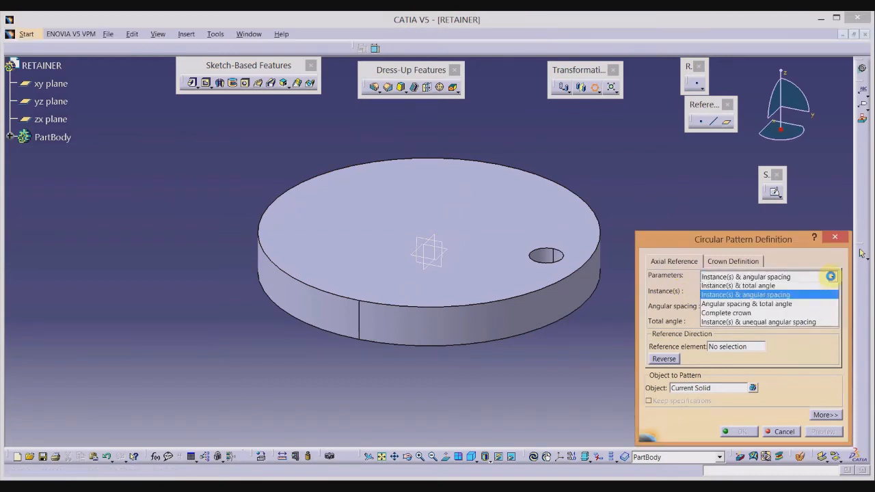
click(787, 316)
click(766, 347)
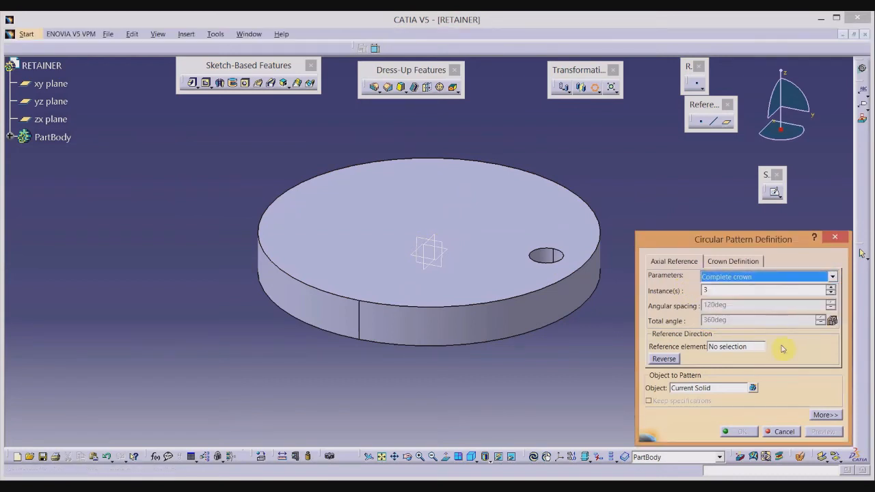
click(739, 346)
click(580, 314)
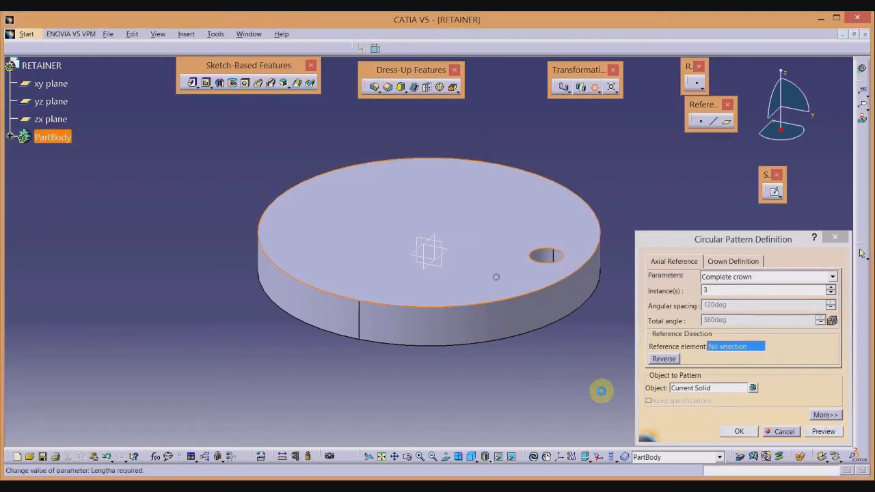
click(703, 388)
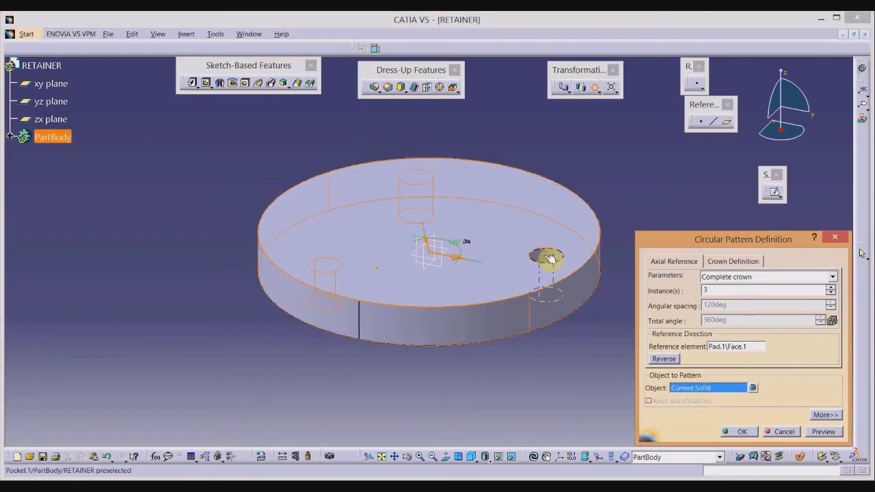
click(551, 259)
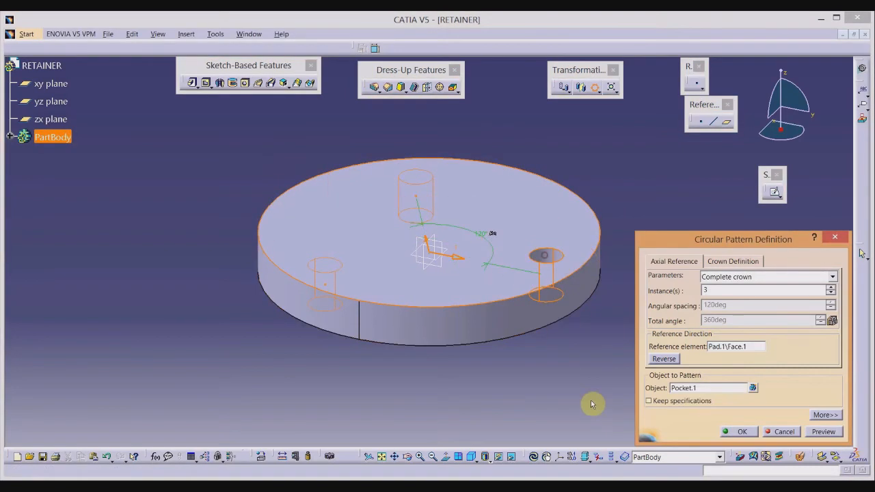
click(743, 432)
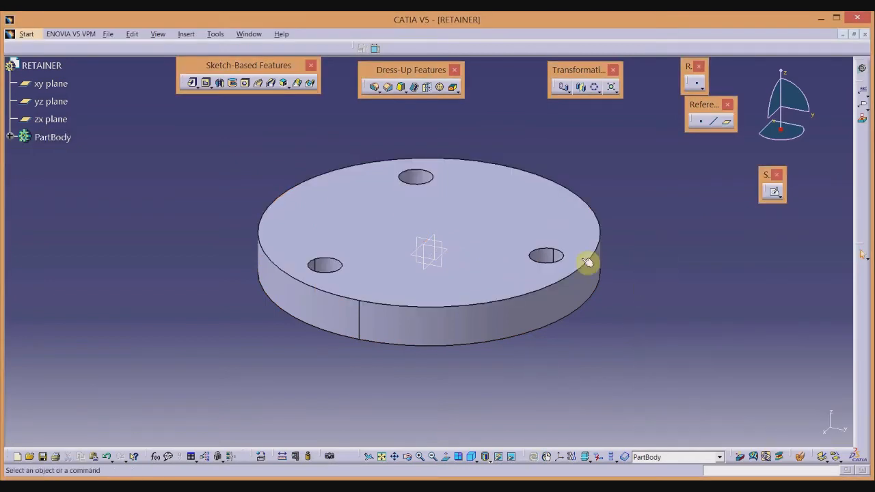
Step: Reopen the original hole pocket's sketch to examine its circles and diameter dimensions, and return to the part
double_click(552, 259)
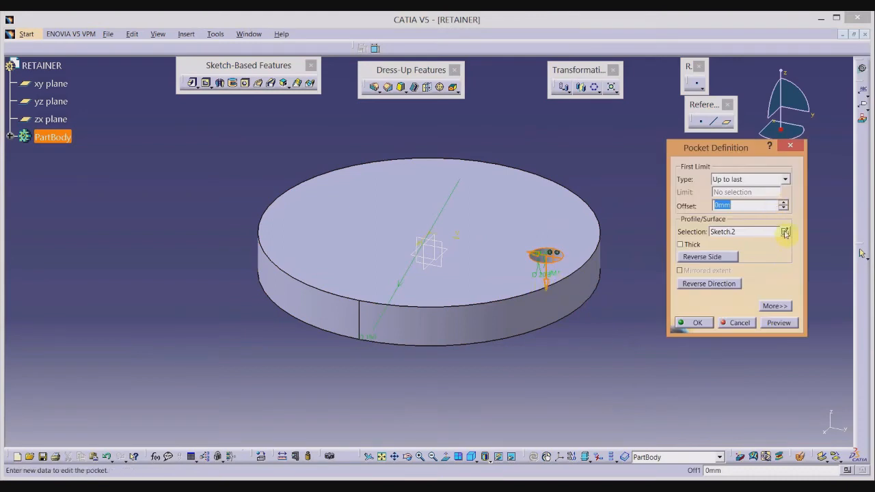
click(785, 233)
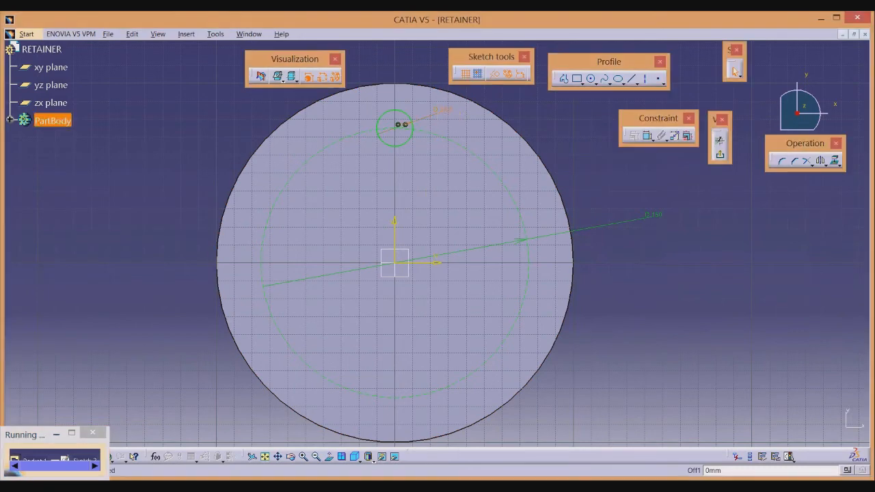
click(264, 483)
click(613, 278)
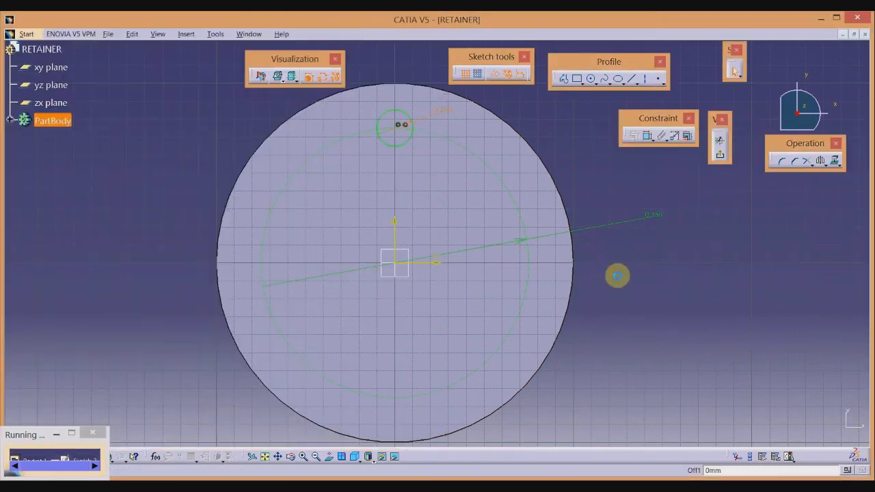
click(722, 157)
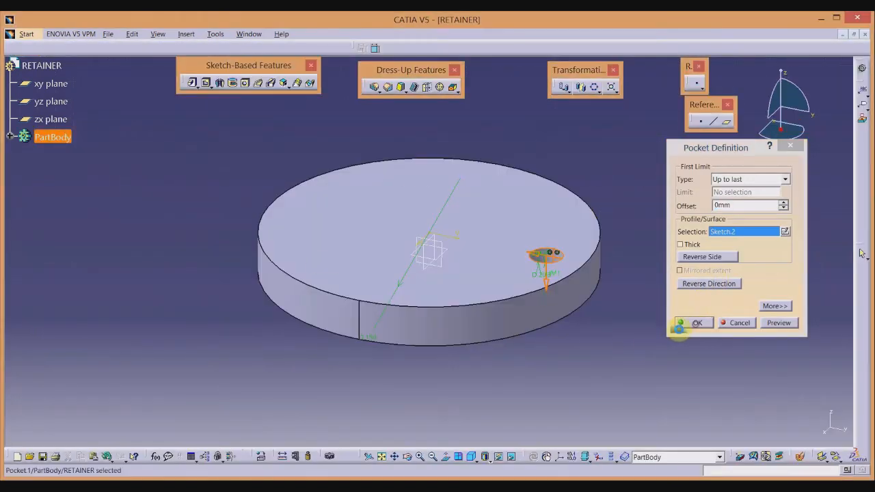
click(691, 324)
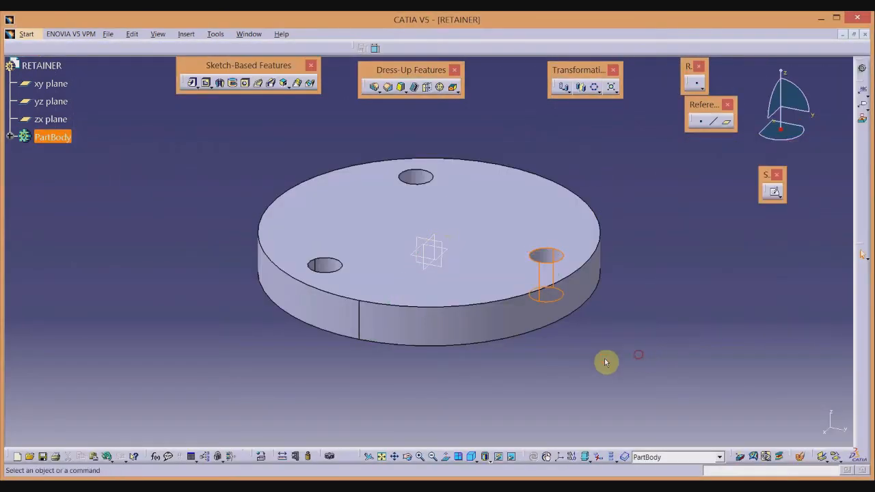
Step: Check the retainer's centre bore in the PDF drawing and sketch a circle on the disc's top face plane, outside the disc's edge
key(alt+Tab)
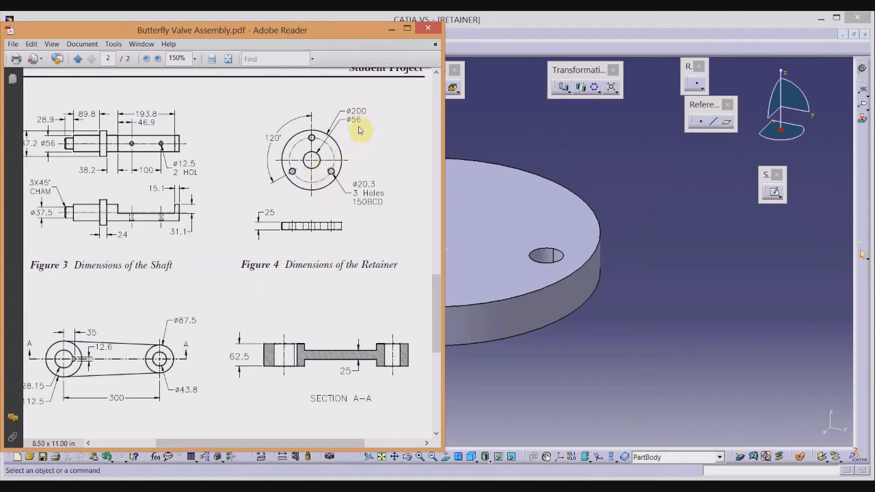
click(543, 149)
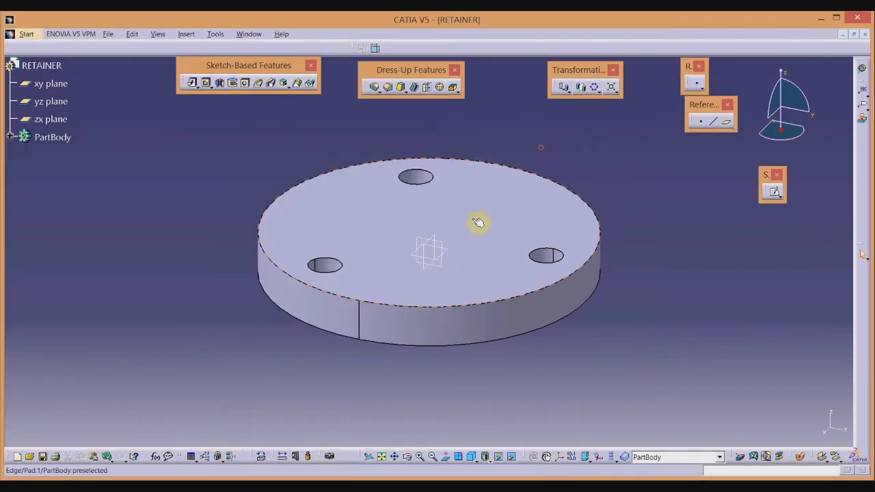
click(476, 221)
click(775, 193)
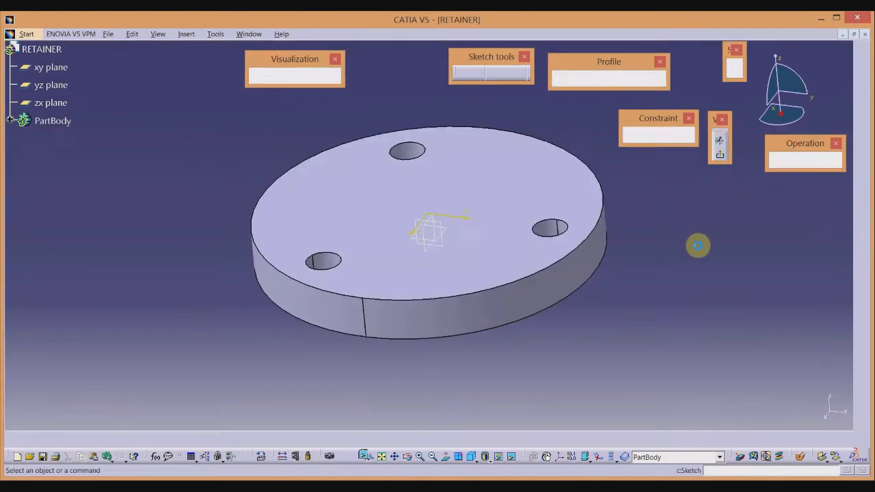
click(590, 78)
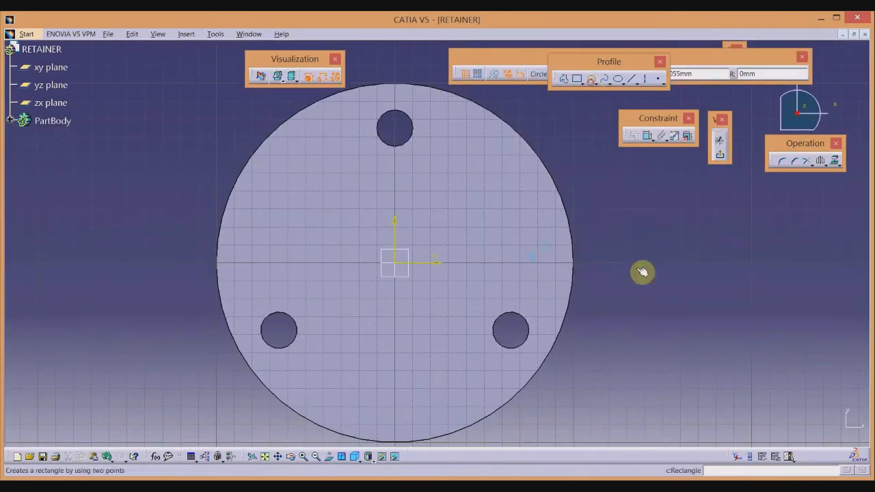
click(641, 268)
click(649, 302)
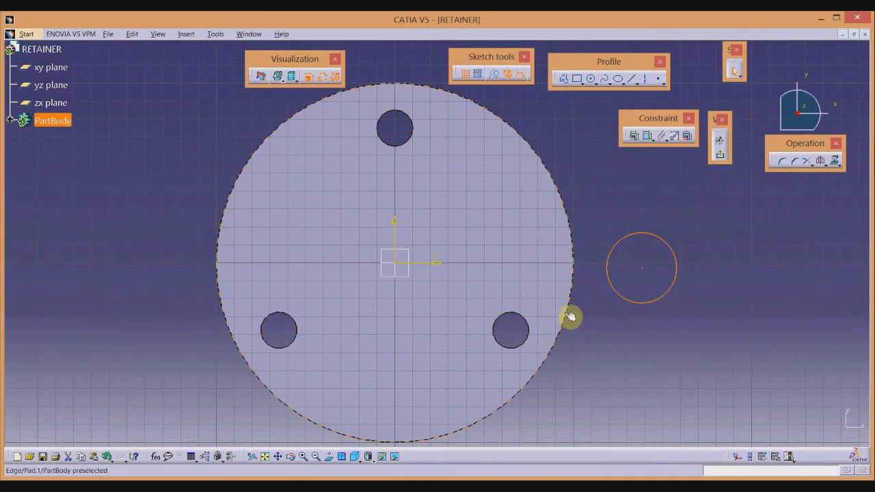
Step: Constrain the new circle to be concentric with the disc's outer edge
ctrl+click(570, 316)
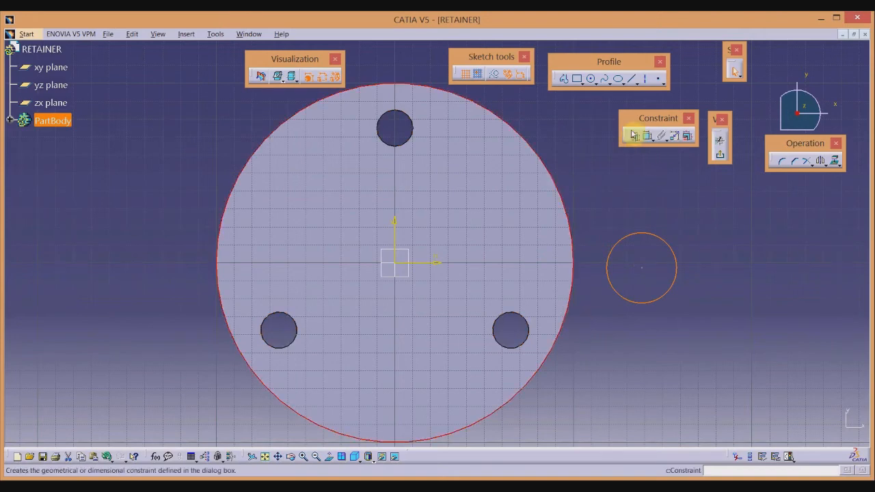
click(635, 137)
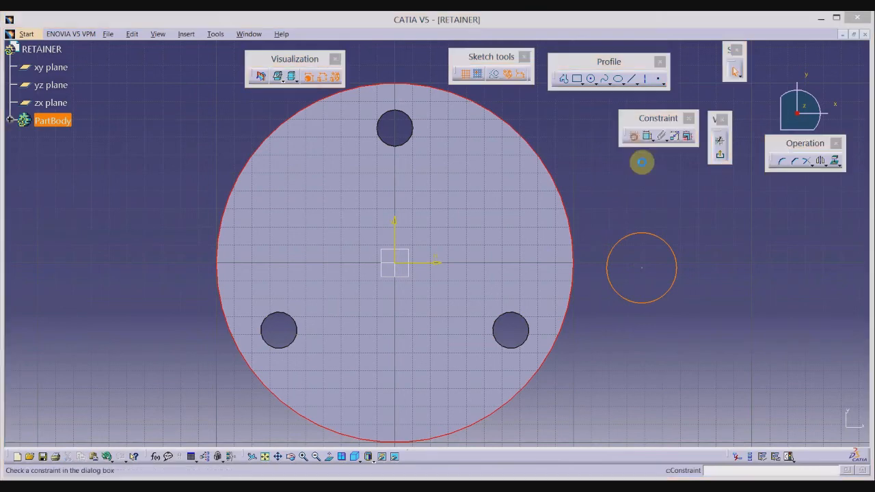
click(643, 183)
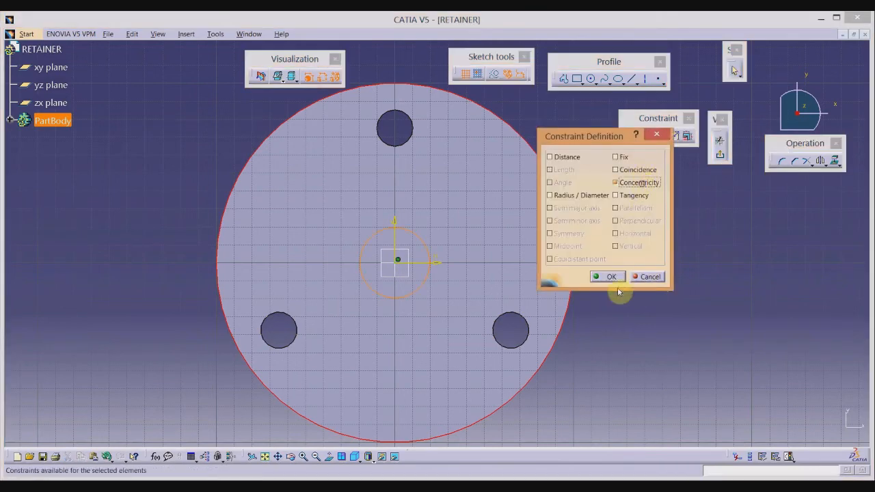
click(608, 277)
Step: Dimension the centre circle and set its diameter to 56 mm
click(433, 252)
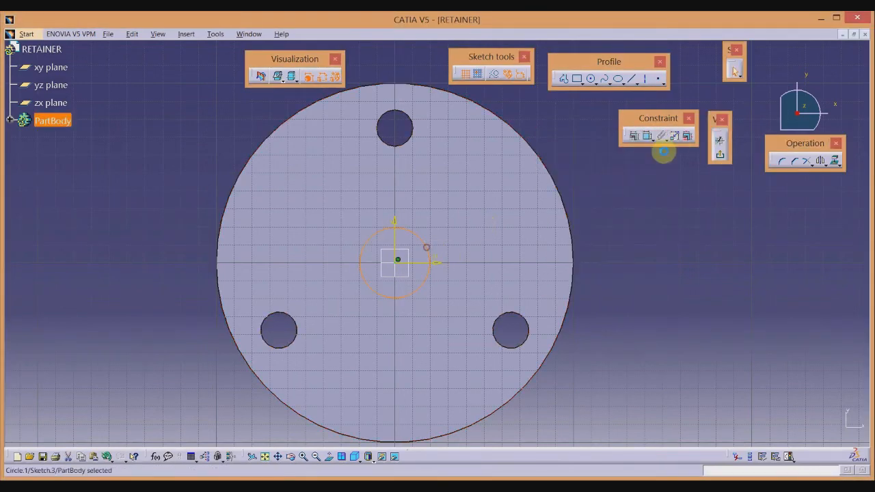
click(648, 136)
click(476, 206)
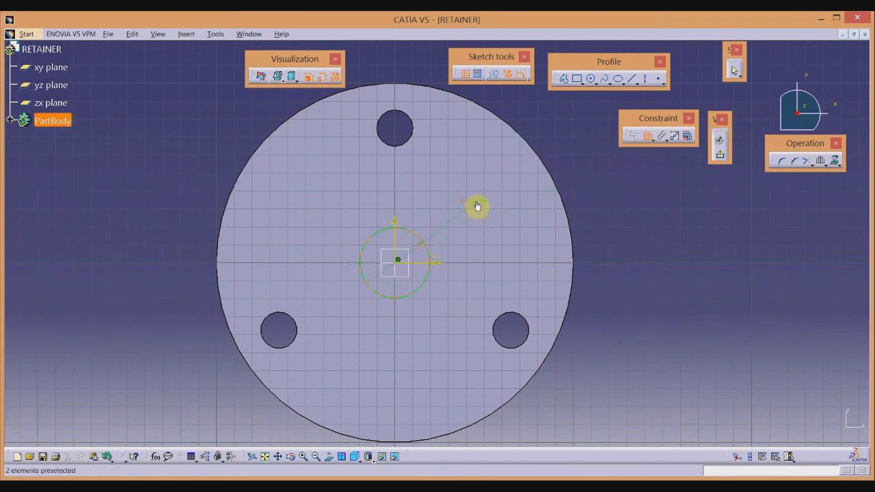
double_click(476, 204)
text(56)
key(Return)
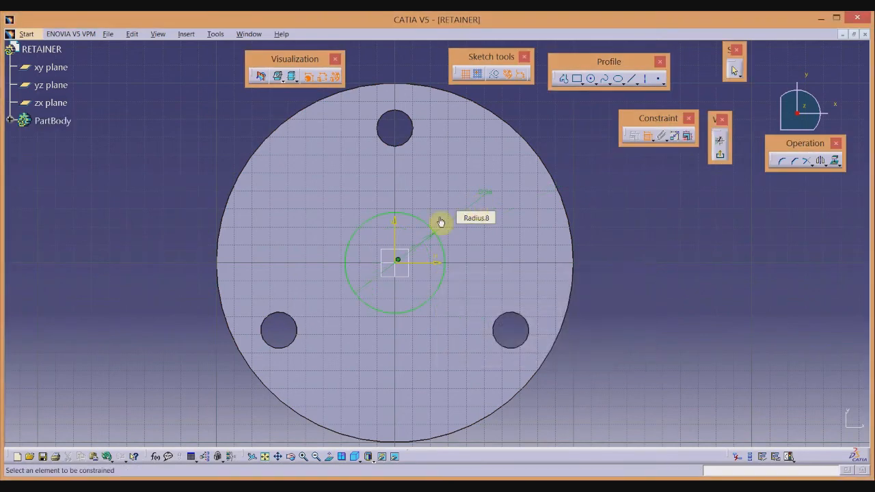
Step: Exit the sketch and cut the centre circle through the disc as a pocket with the Up to last limit
click(721, 151)
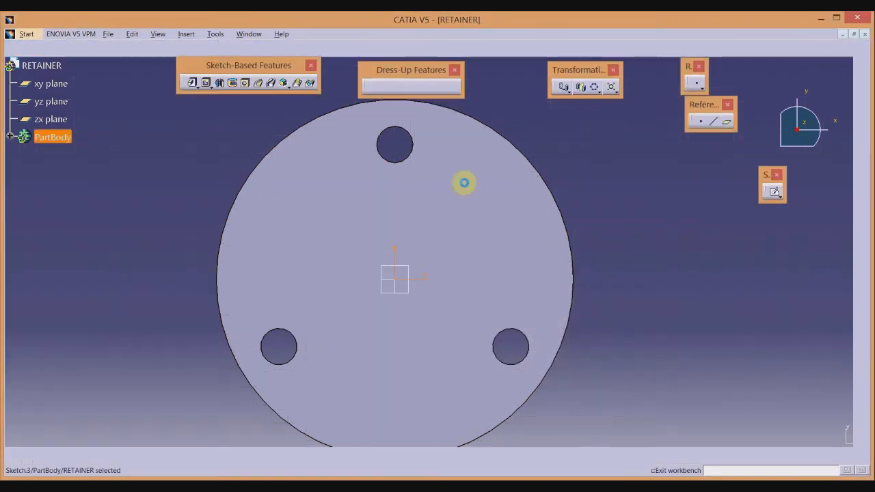
click(206, 83)
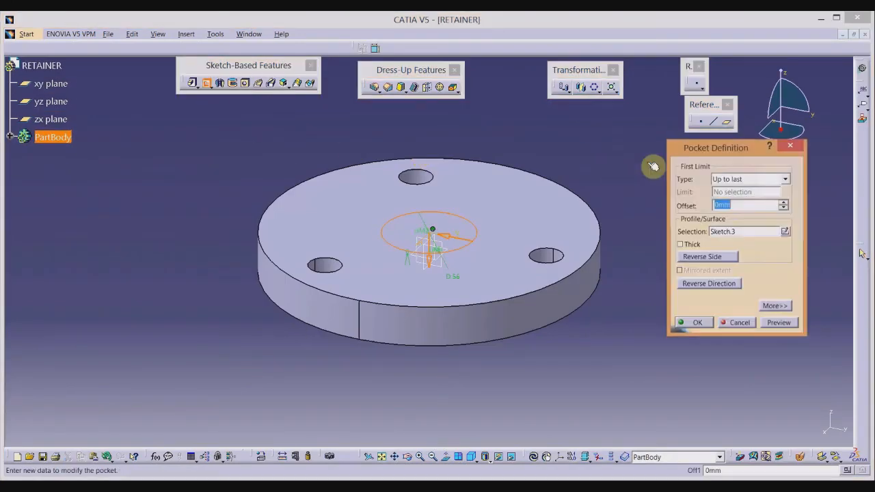
click(703, 324)
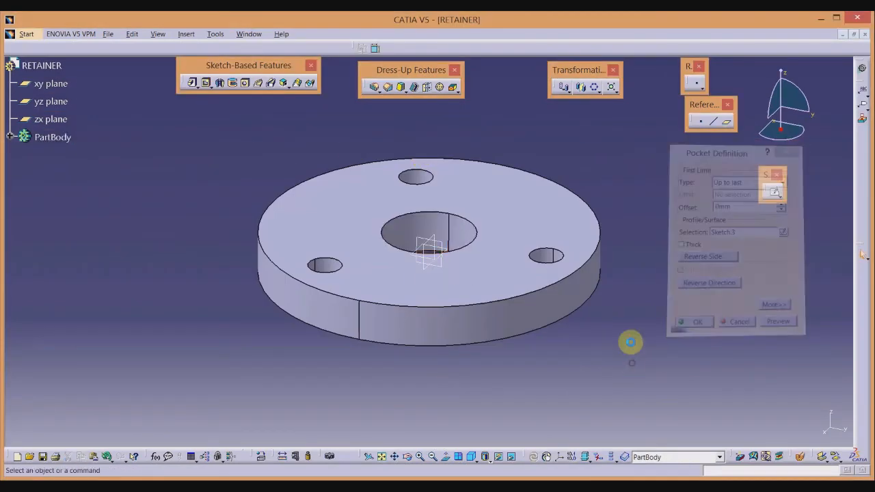
Step: Check the PDF drawing for the next part, save the finished part as RETAINER in the bvass folder and close it
key(alt+Tab)
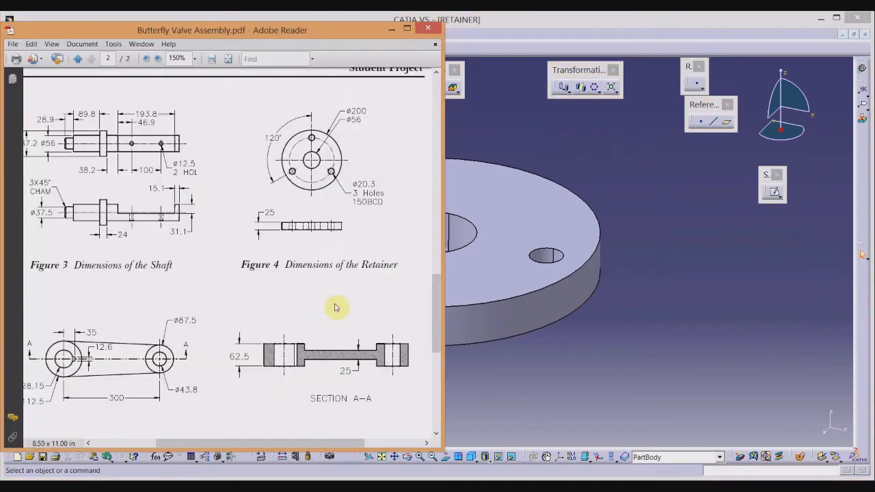
scroll(242, 280, down, 4)
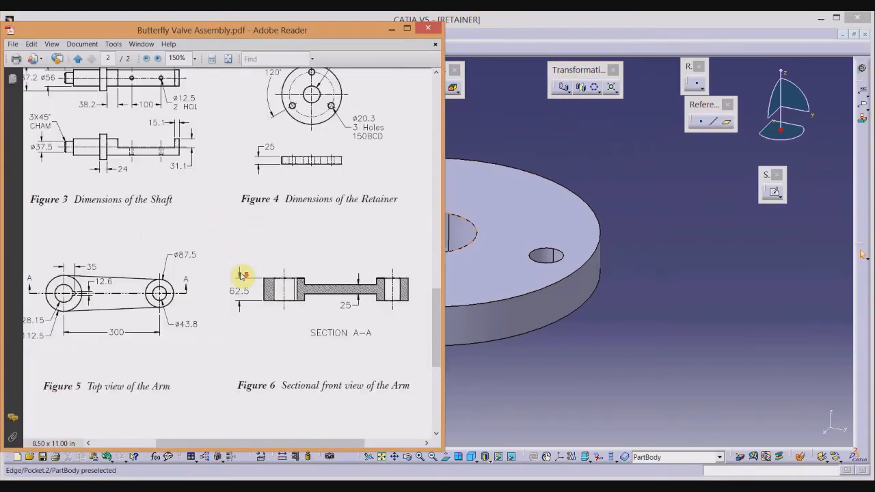
click(766, 286)
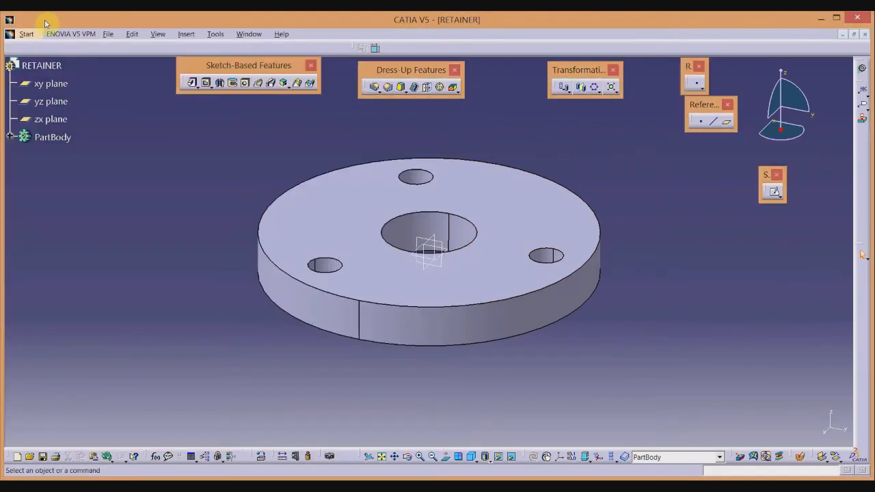
click(108, 35)
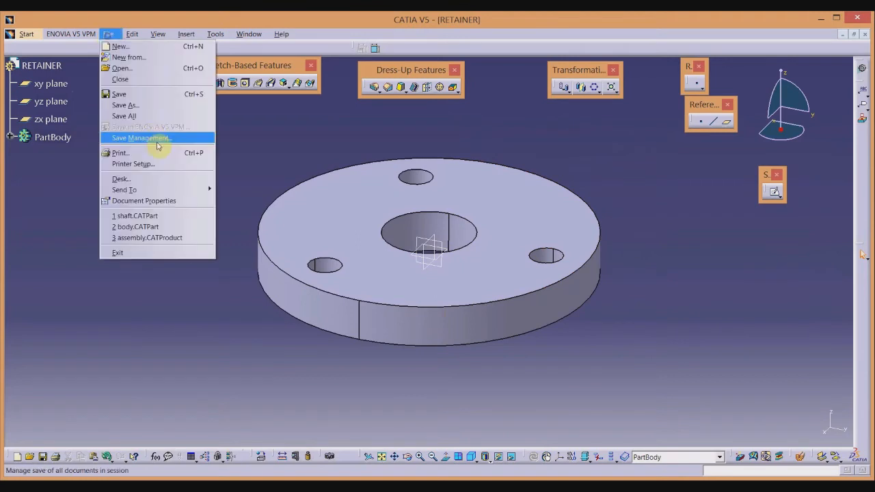
click(114, 95)
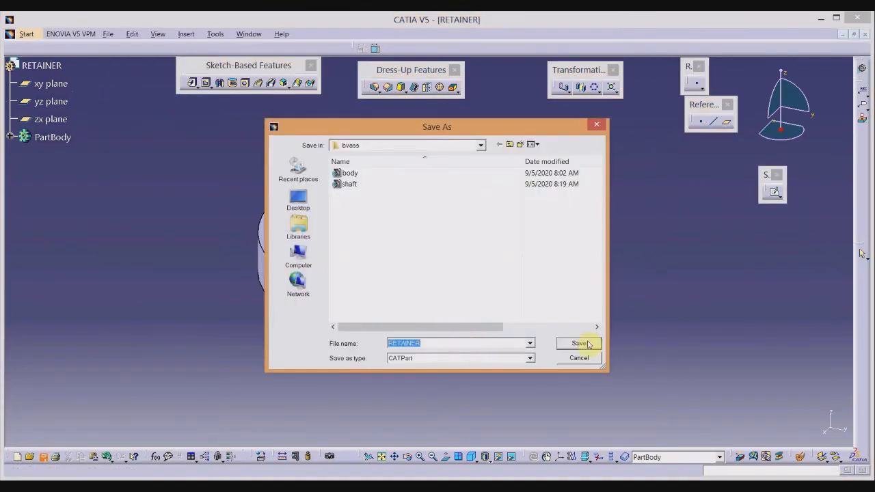
click(866, 35)
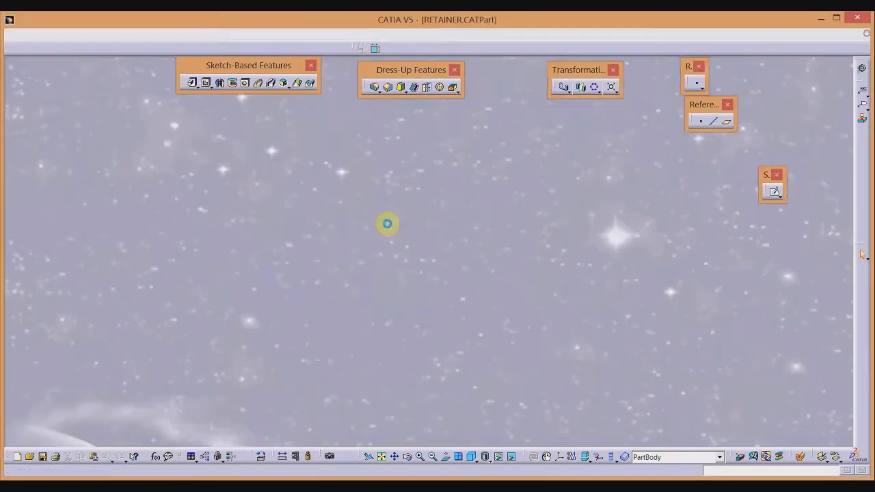
Step: Create a new Part Design part named ARM, with hybrid design enabled
click(14, 35)
mouse_move(48, 57)
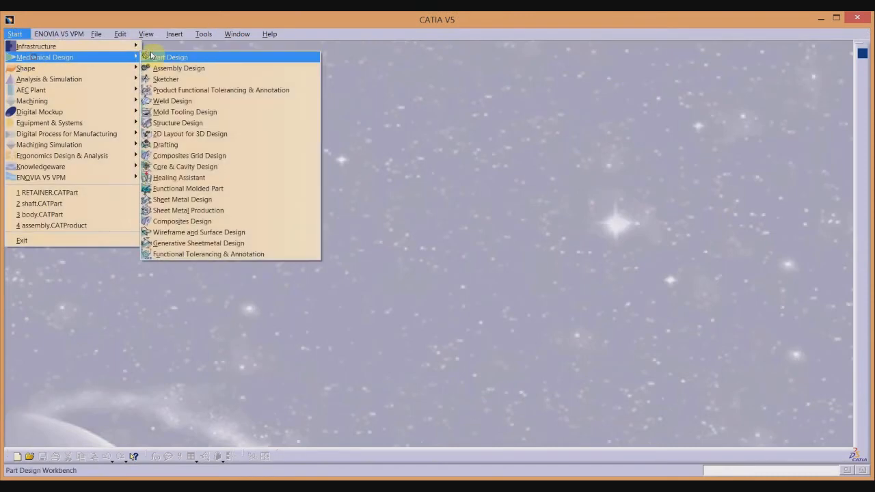
click(181, 54)
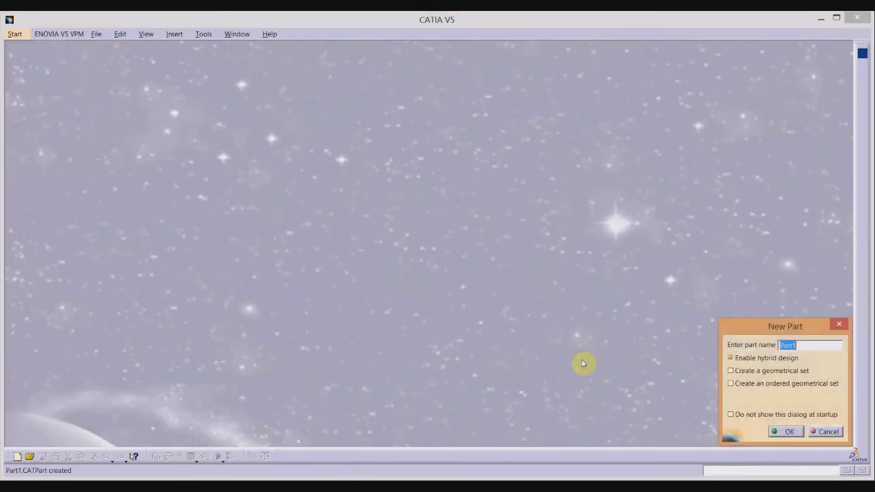
click(238, 485)
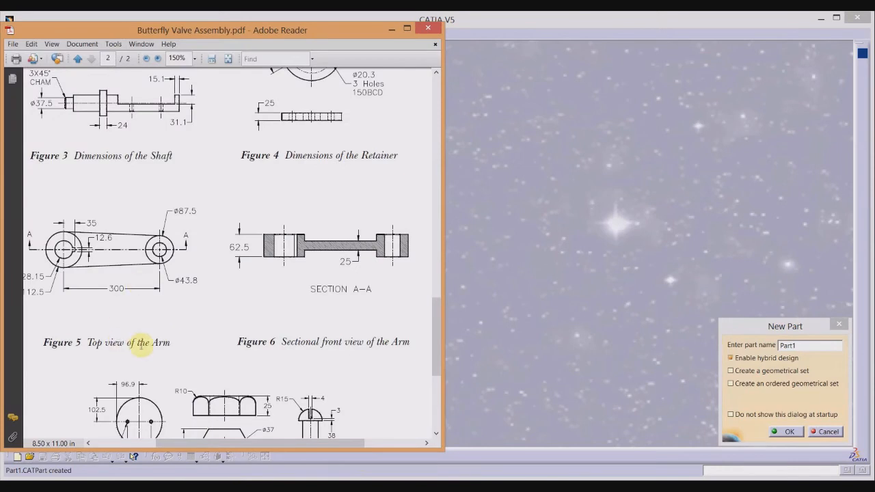
click(795, 346)
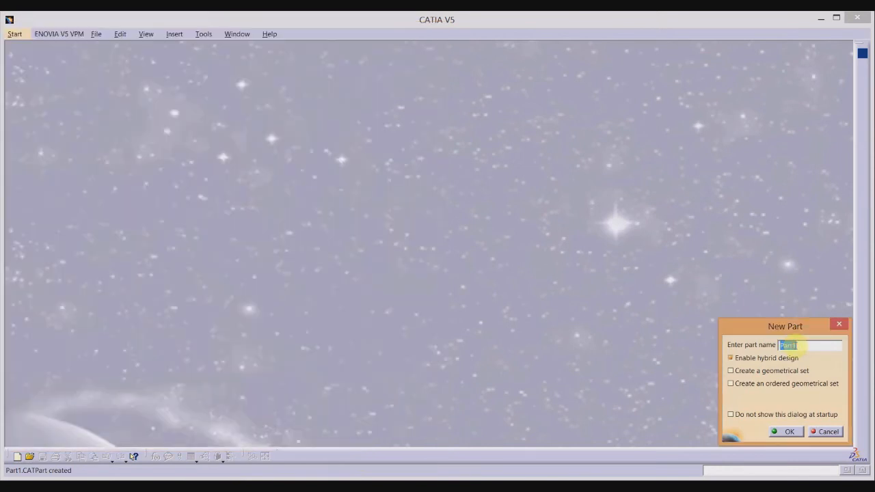
key(Return)
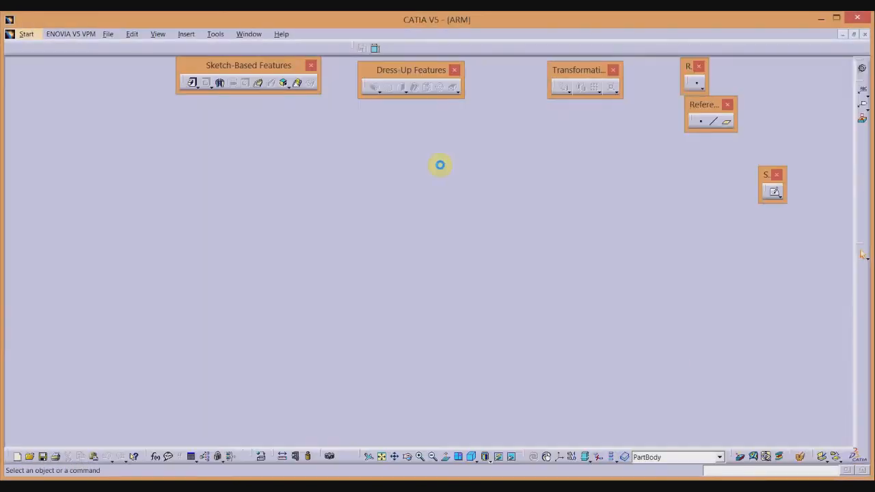
Step: Open a sketch on the xy plane and check the arm's top view dimensions in the PDF drawing
click(775, 194)
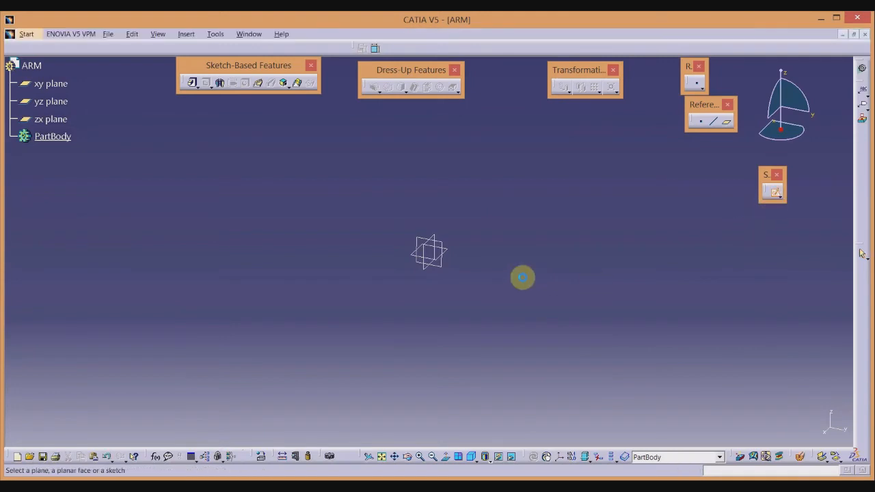
click(451, 253)
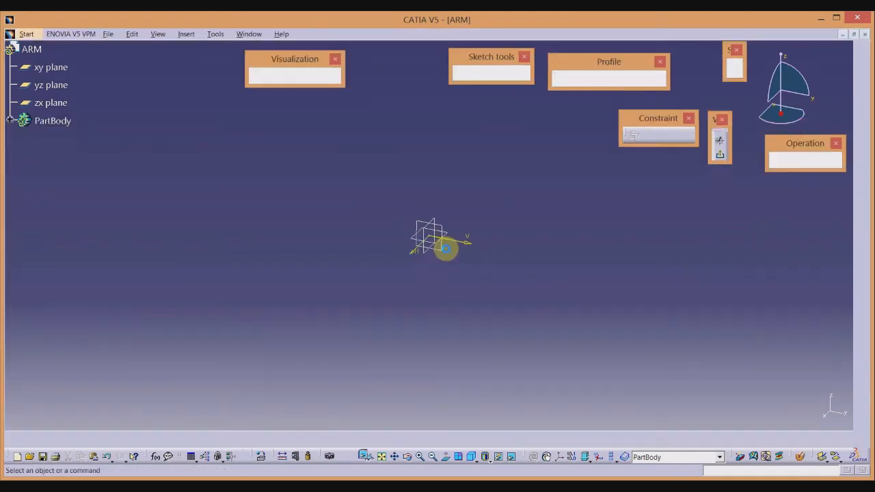
key(alt+Tab)
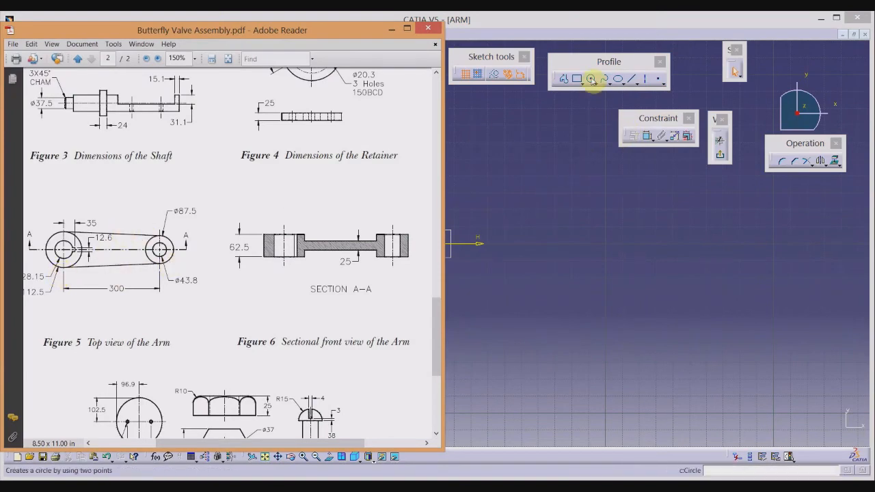
click(590, 78)
click(438, 248)
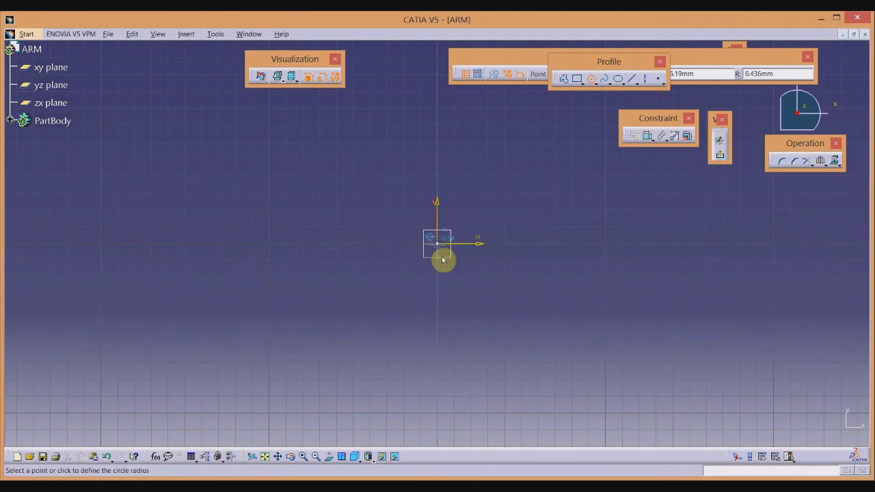
click(444, 256)
click(439, 325)
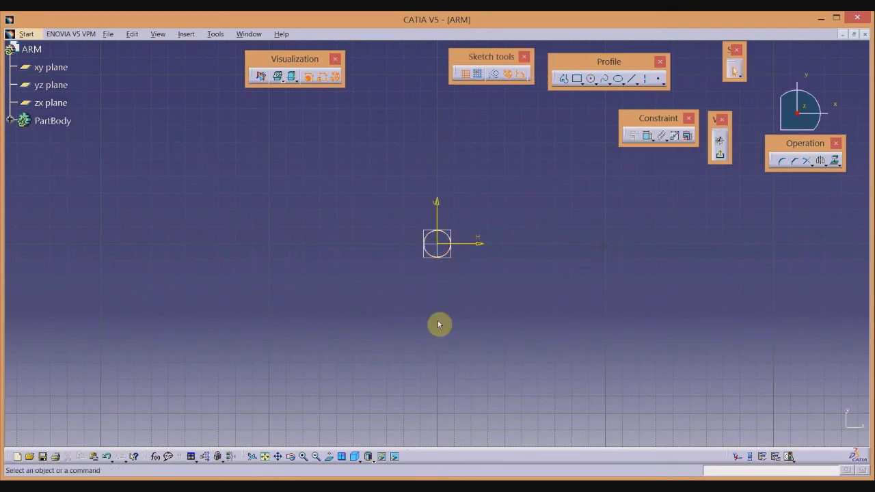
key(ctrl+z)
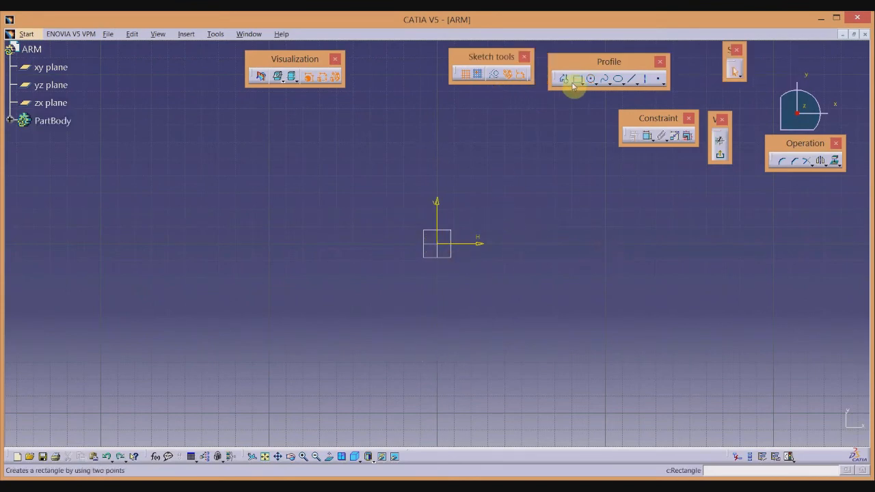
Step: Sketch a large circle centred on the origin and a smaller one of about 39 mm radius on the horizontal axis, in the positive direction
click(590, 79)
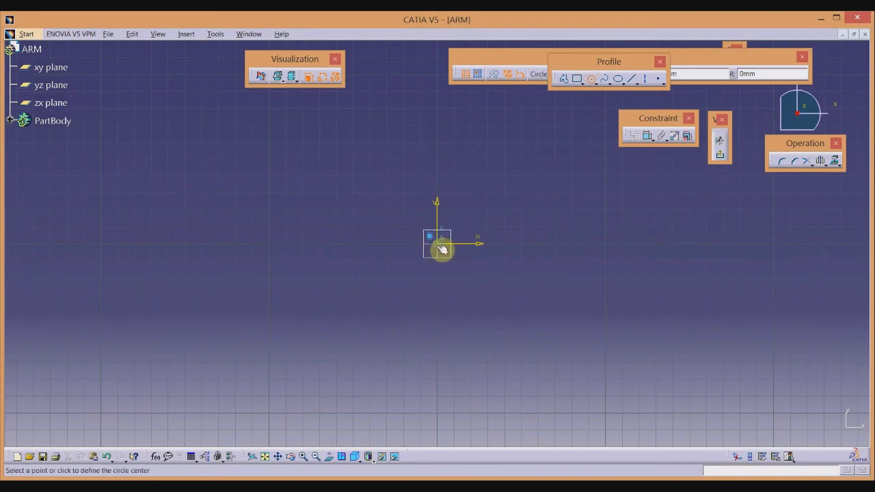
click(441, 249)
click(492, 333)
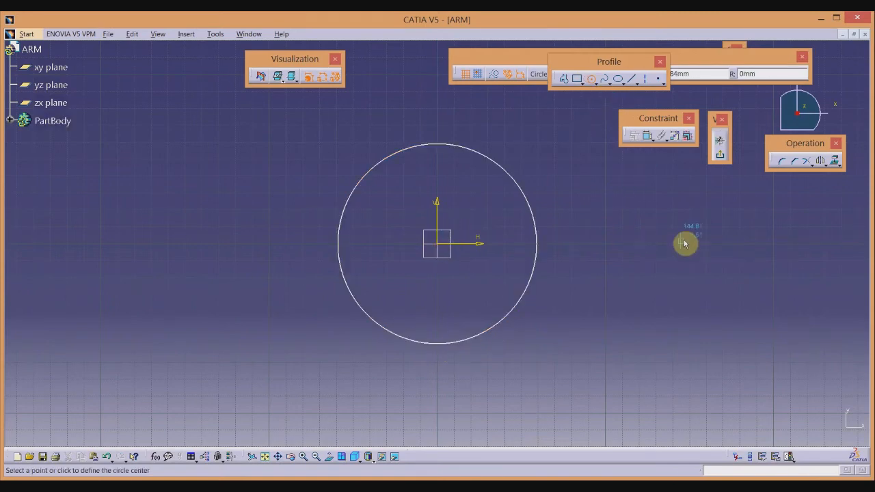
click(737, 244)
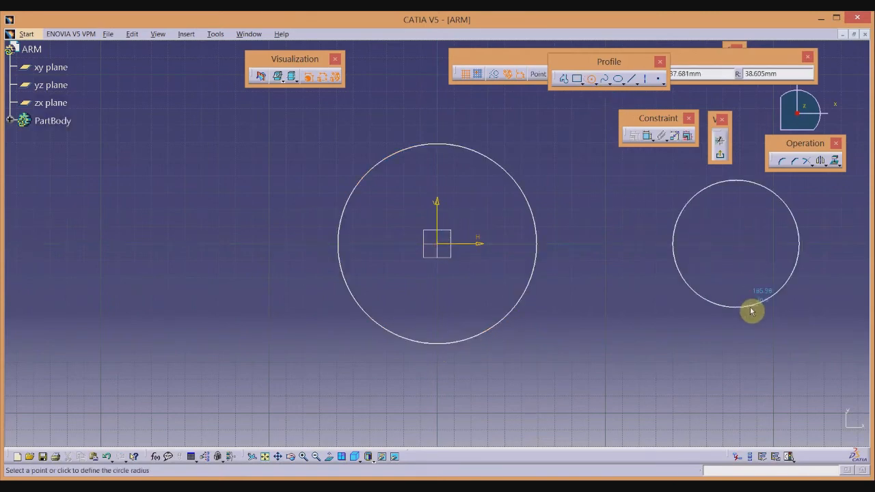
click(752, 310)
middle_drag(481, 311, 410, 327)
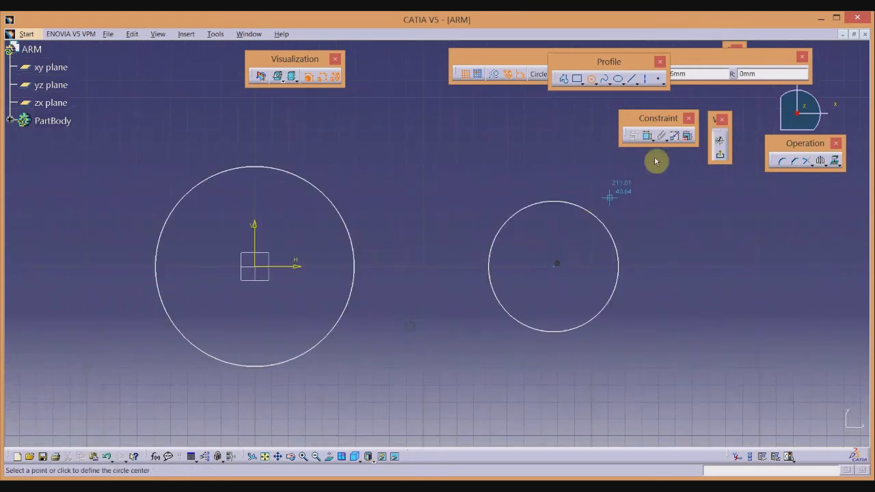
Step: Add diameter dimensions to the smaller circle and to the large circle at the origin
click(648, 136)
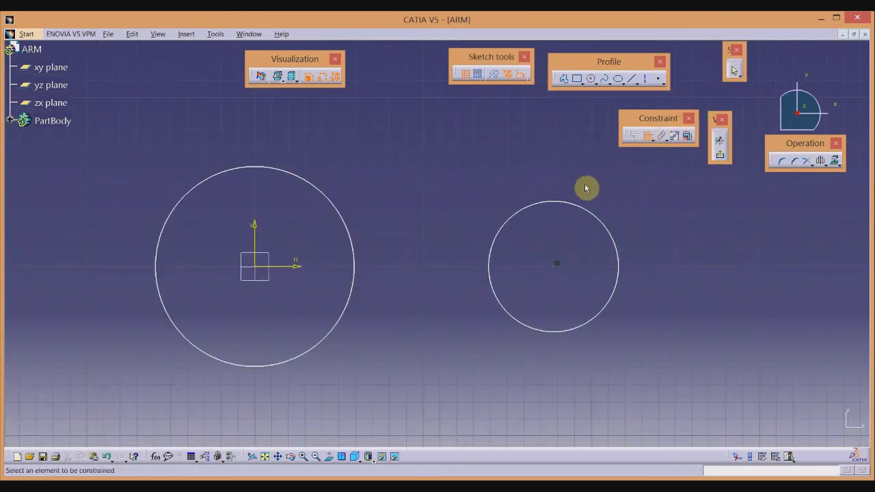
click(586, 212)
click(574, 164)
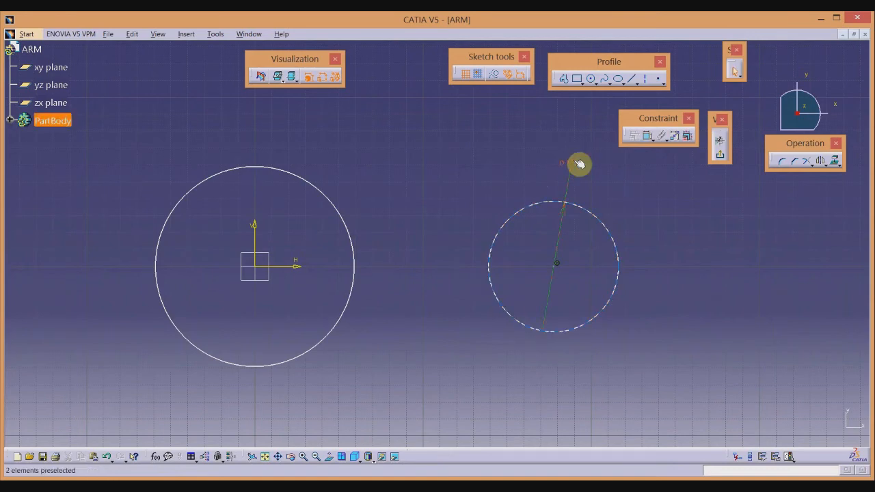
click(648, 136)
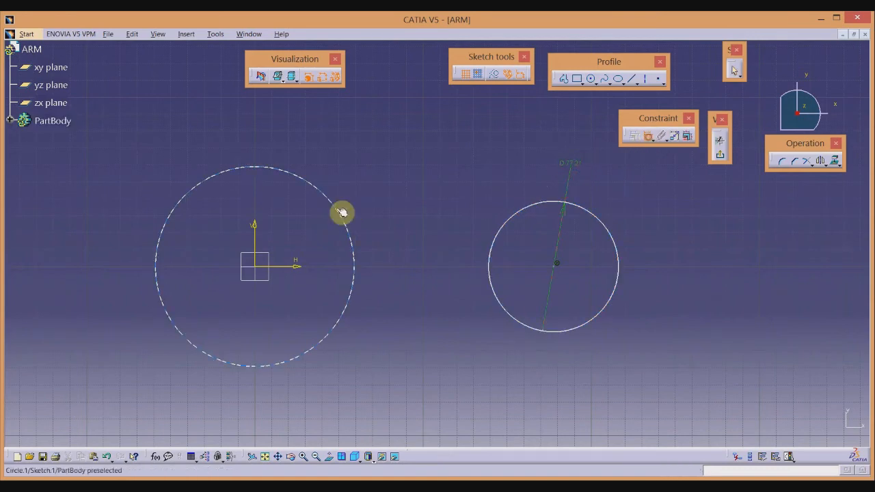
click(369, 175)
click(370, 169)
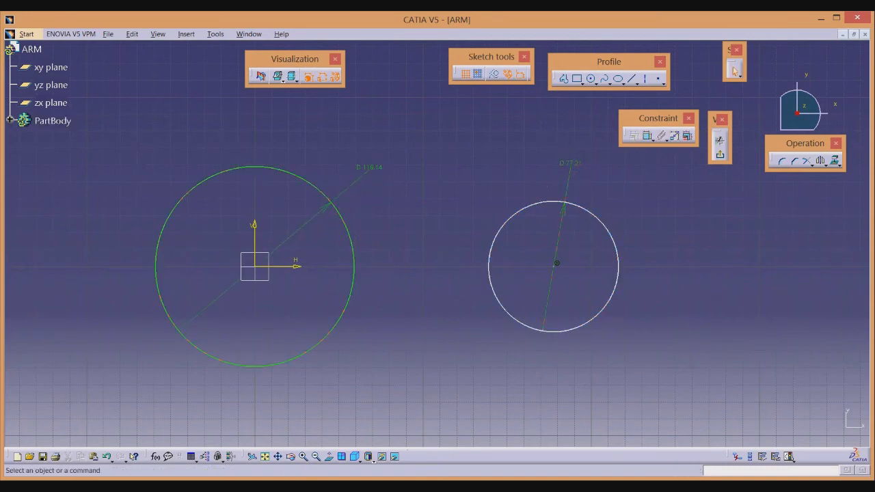
Step: Check the arm's top view in the PDF drawing and set the origin circle's diameter to 112.5 mm
key(alt+Tab)
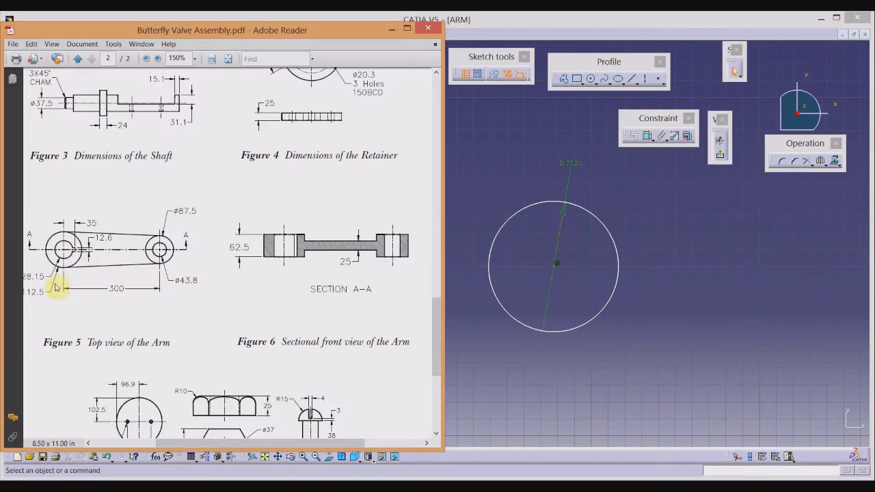
ctrl+scroll(240, 292, down, 1)
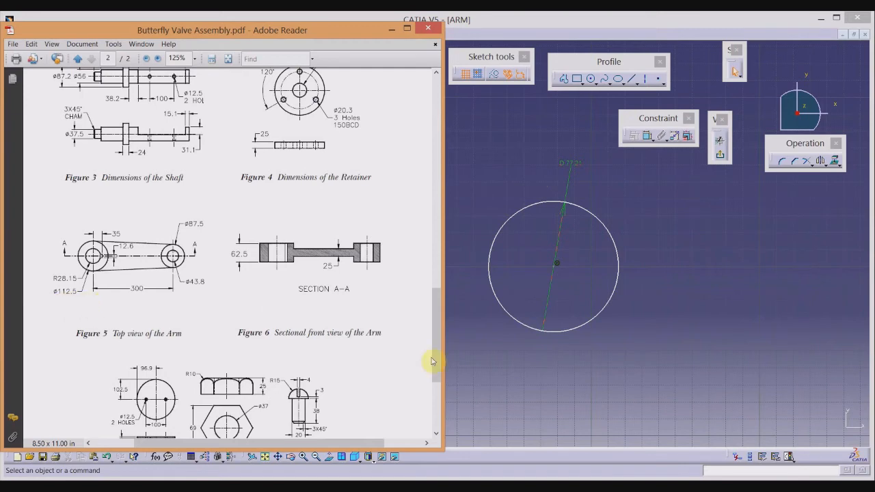
click(485, 358)
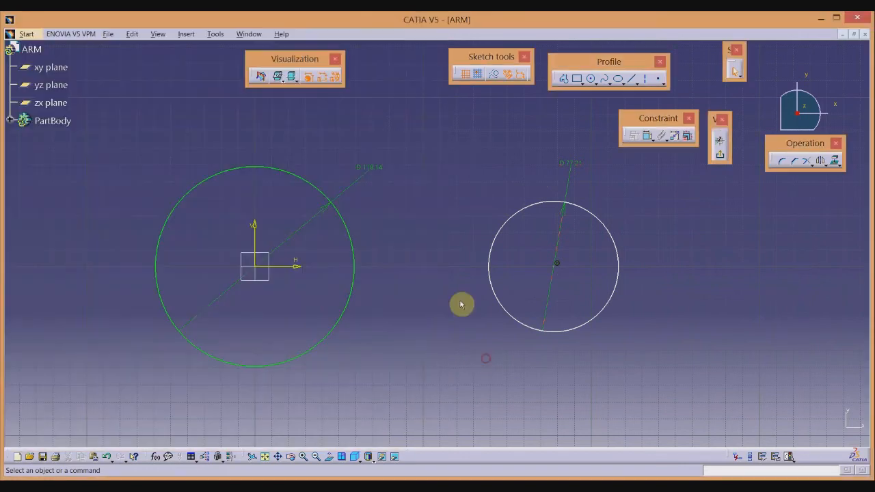
double_click(375, 170)
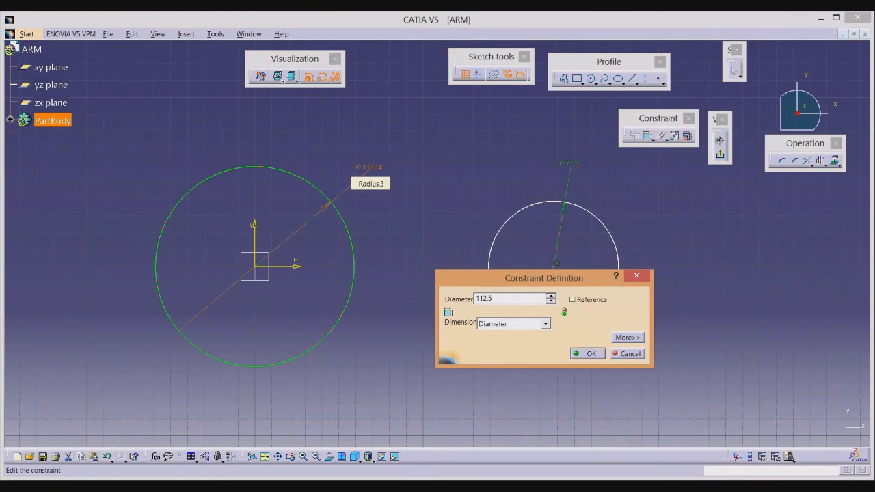
text(112.5)
key(Return)
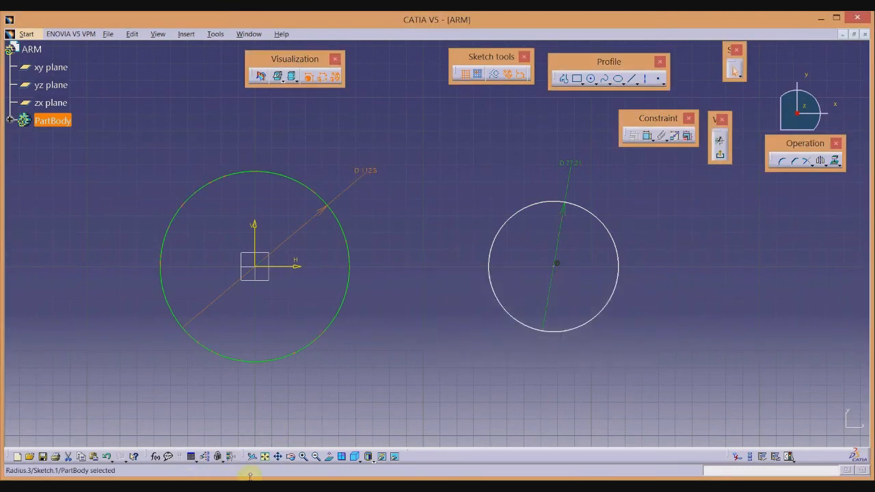
Step: Check the small end's diameter in the PDF drawing and set the smaller circle's diameter to 87.5 mm
key(alt+Tab)
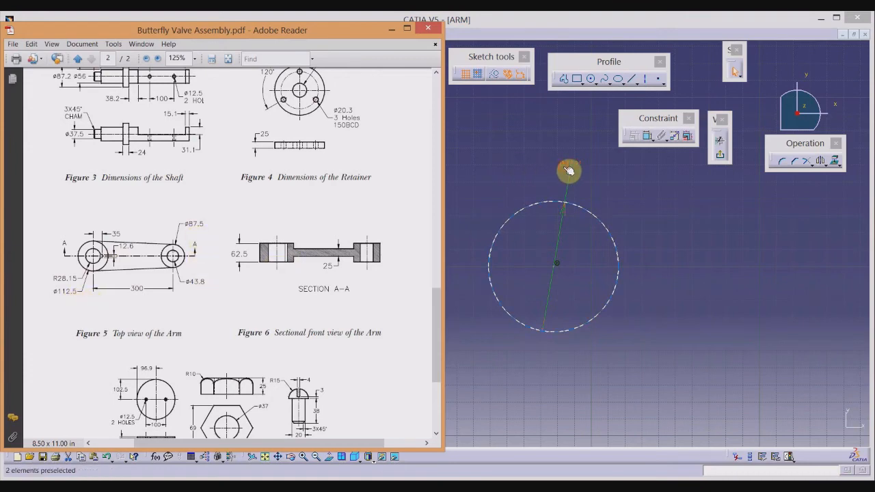
click(566, 171)
double_click(569, 167)
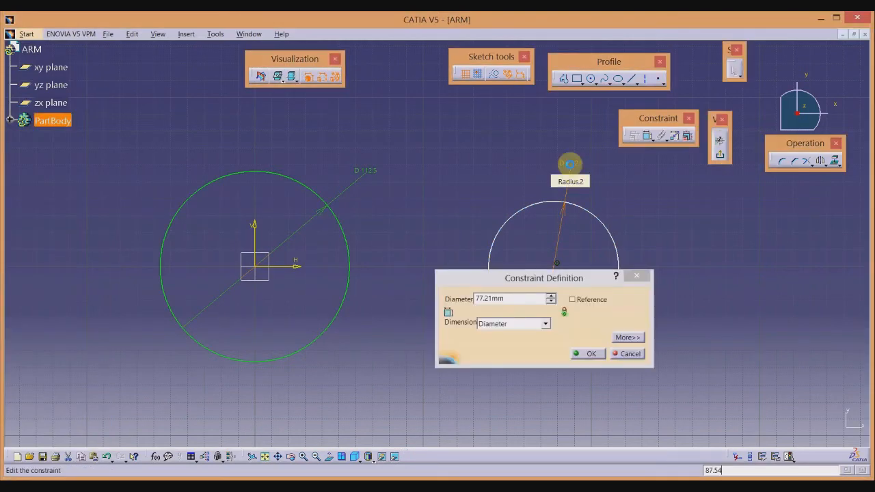
key(Return)
click(538, 282)
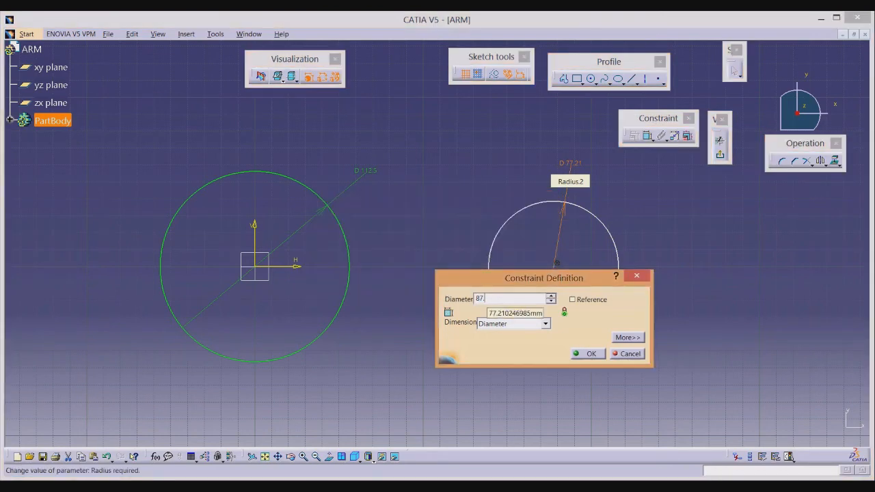
text(5mm)
key(Return)
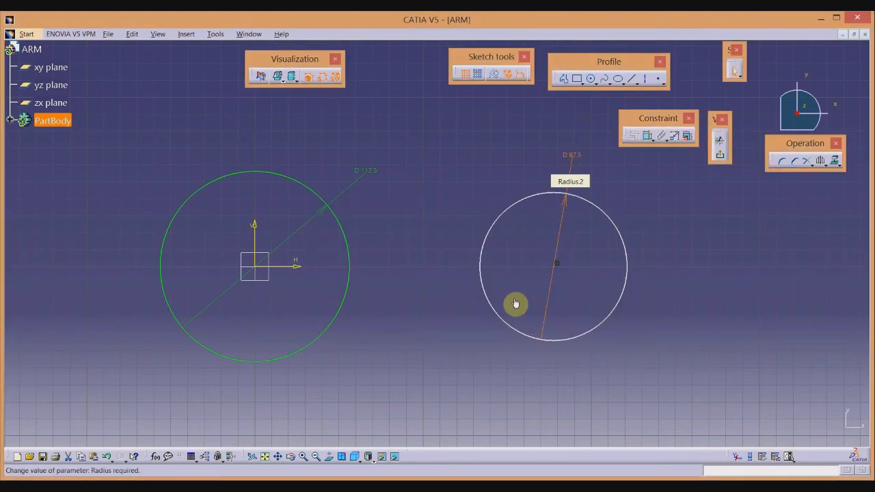
Step: Join the two circles with bi-tangent lines along their upper and lower sides
click(636, 84)
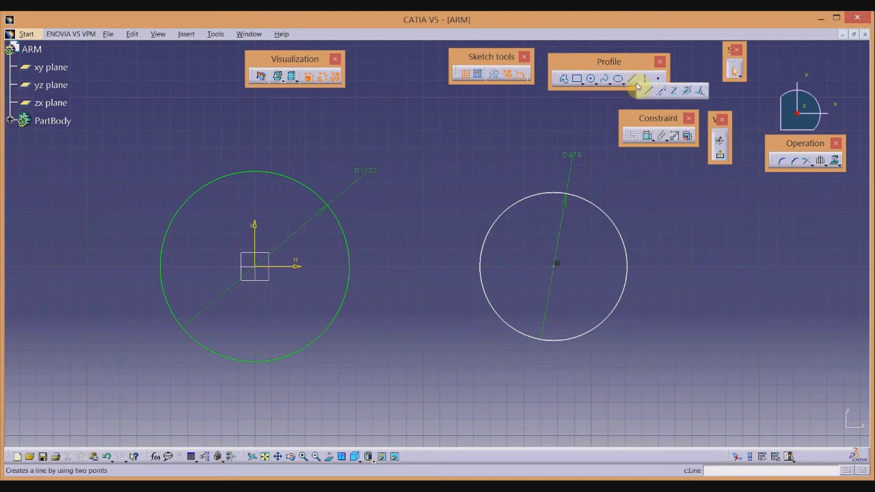
click(674, 98)
click(270, 174)
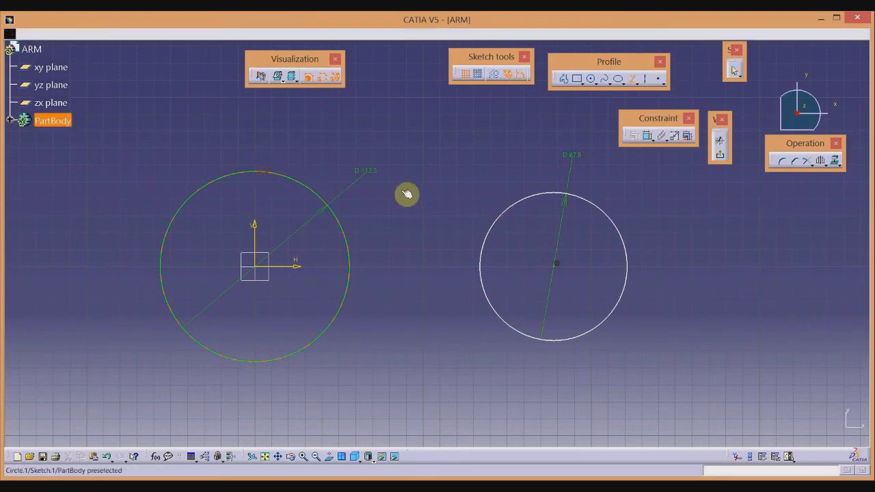
click(611, 221)
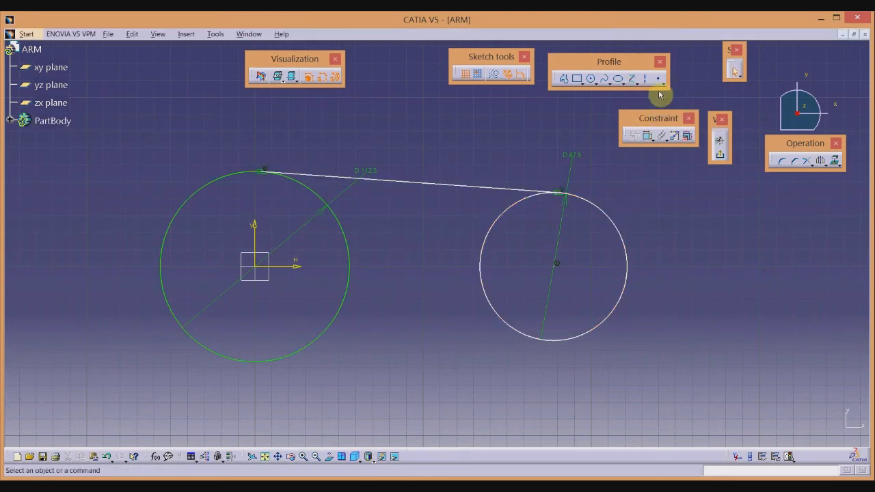
click(630, 82)
click(249, 363)
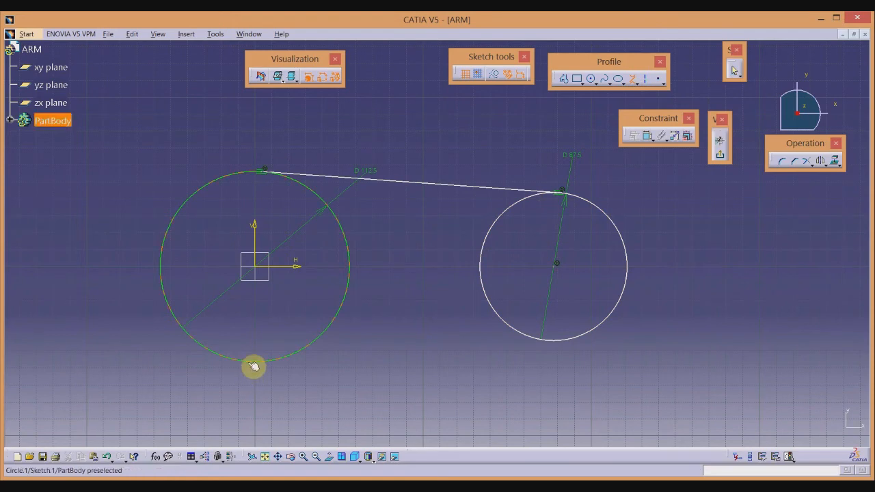
click(558, 342)
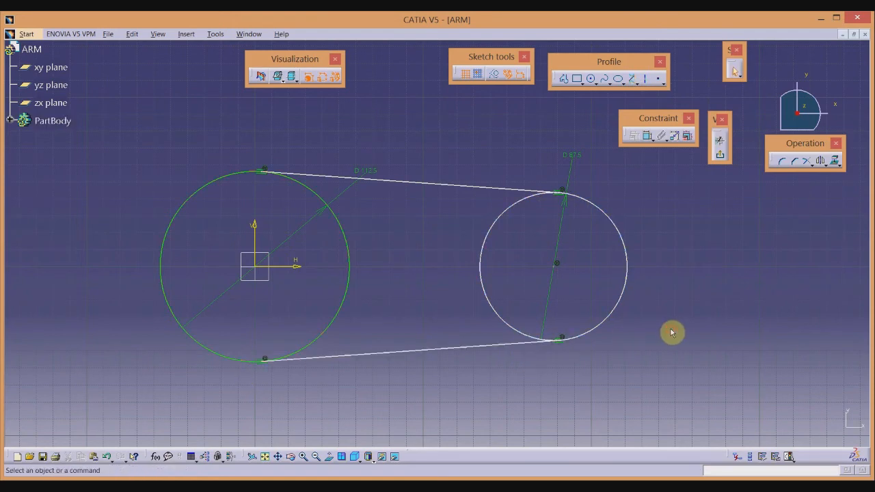
Step: Dimension the smaller circle's centre from the vertical axis and set the distance to 300 mm, as in the PDF drawing
click(648, 135)
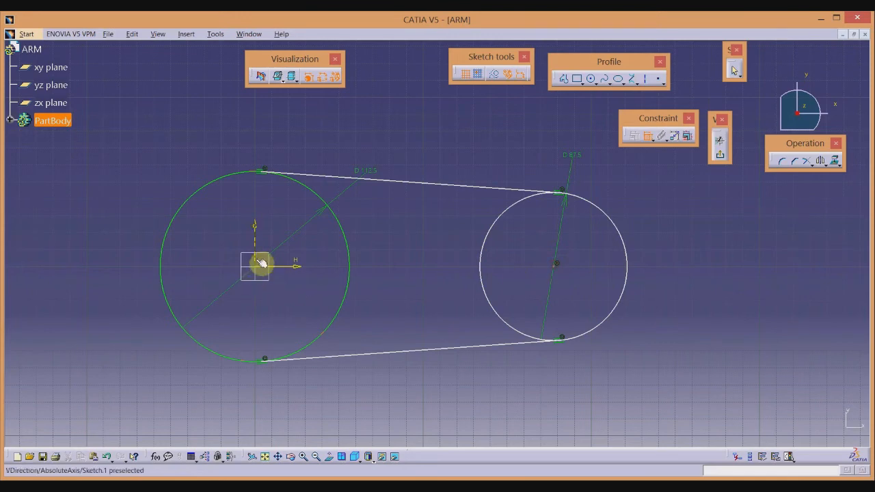
click(260, 253)
click(399, 123)
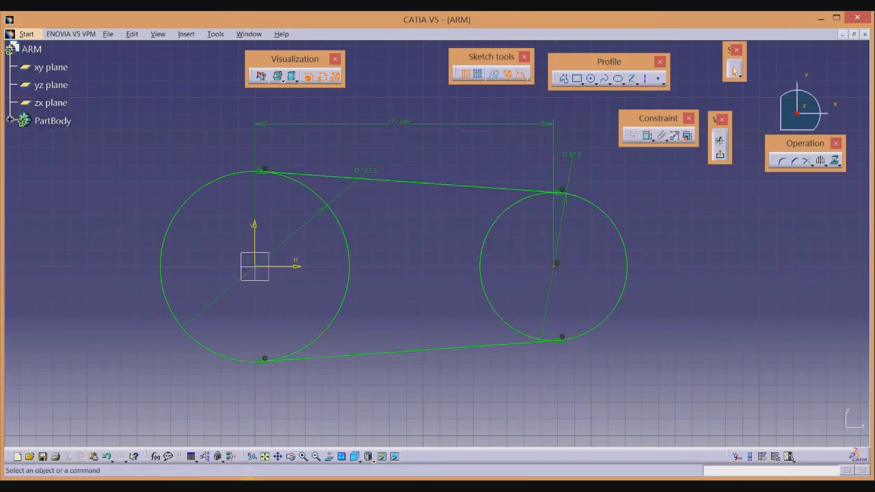
click(251, 484)
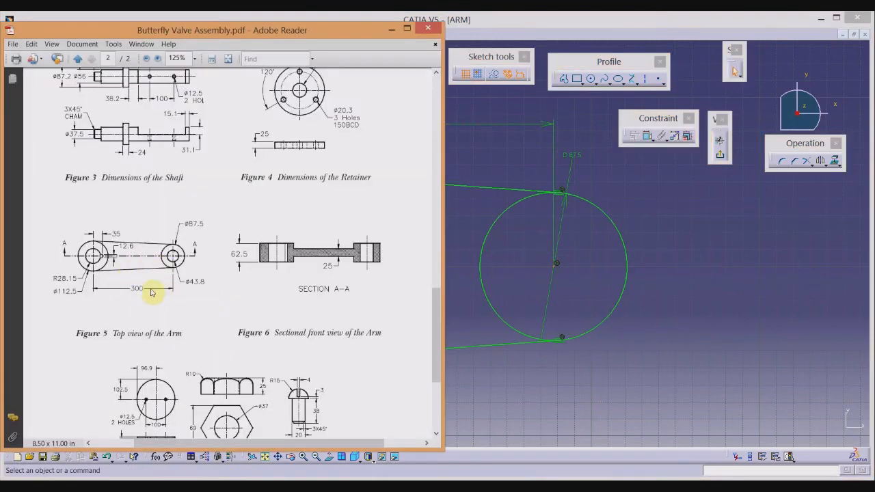
click(485, 169)
double_click(402, 126)
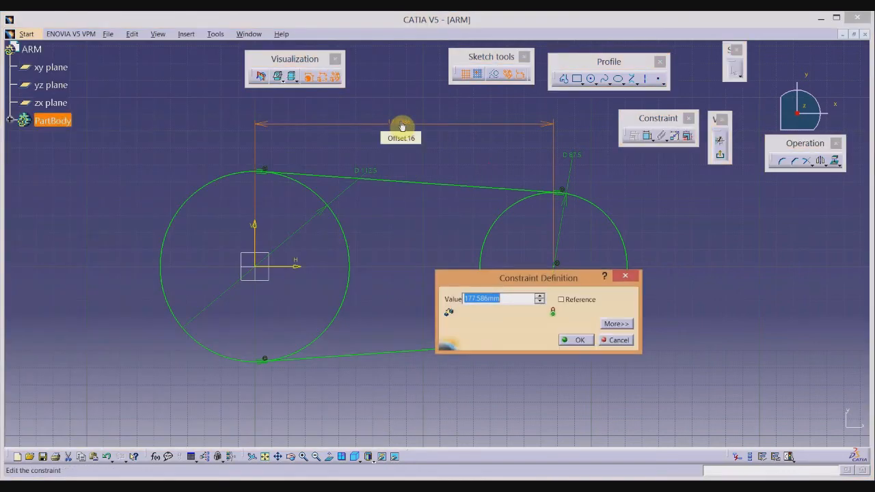
key(Return)
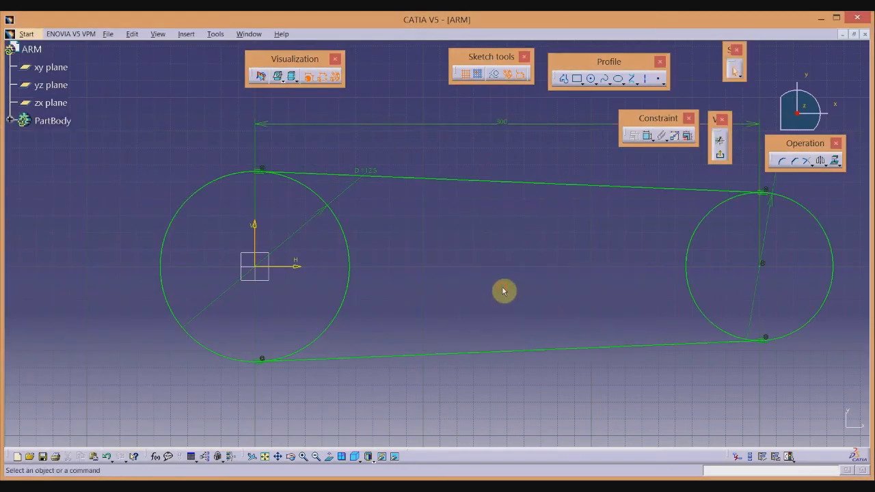
Step: Quick Trim the inner arcs of both circles to leave a closed arm outline and exit the sketch
click(812, 164)
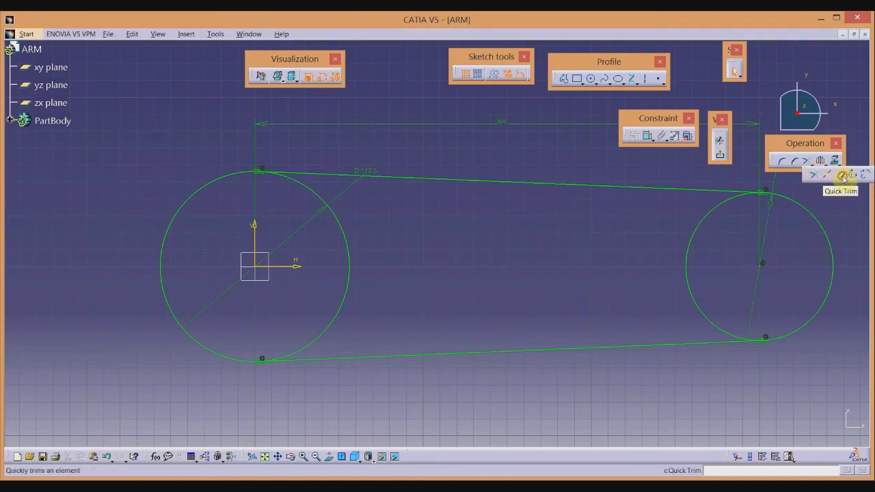
click(844, 176)
click(699, 238)
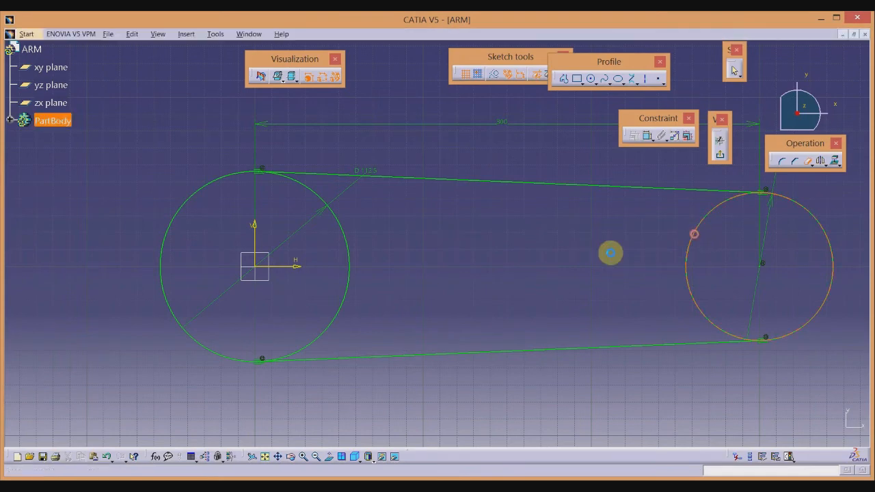
click(808, 161)
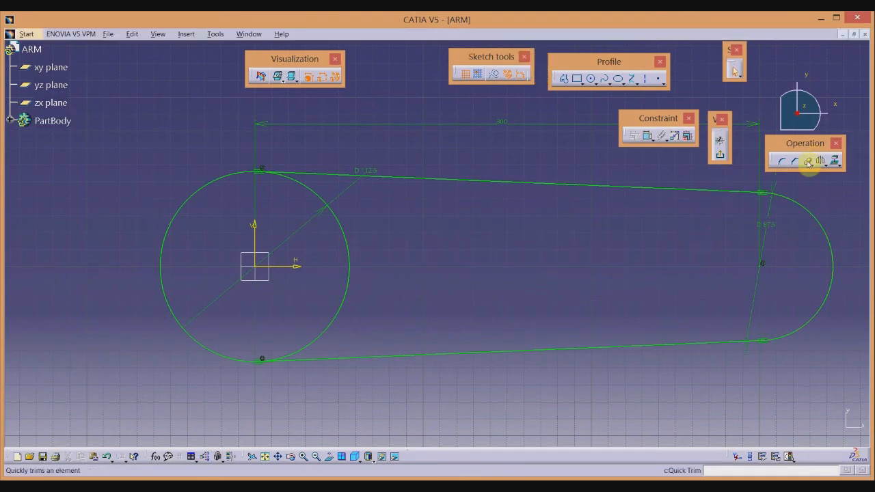
click(347, 288)
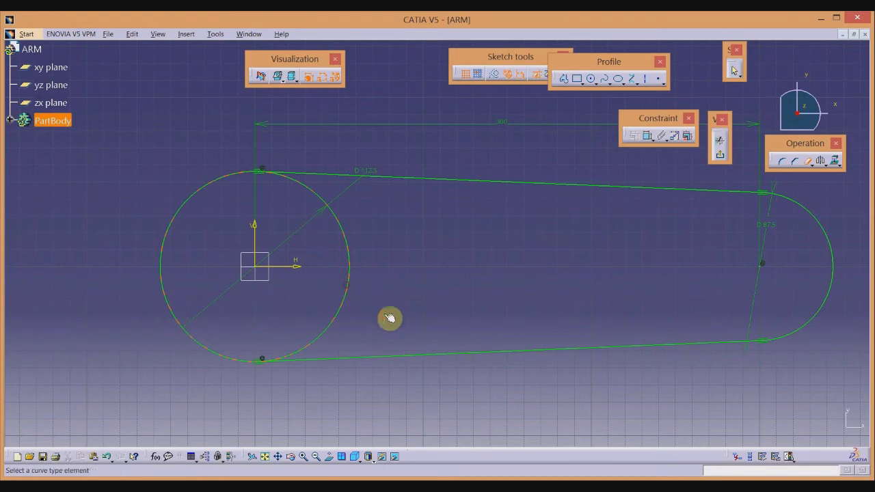
middle_drag(584, 242, 464, 259)
click(720, 159)
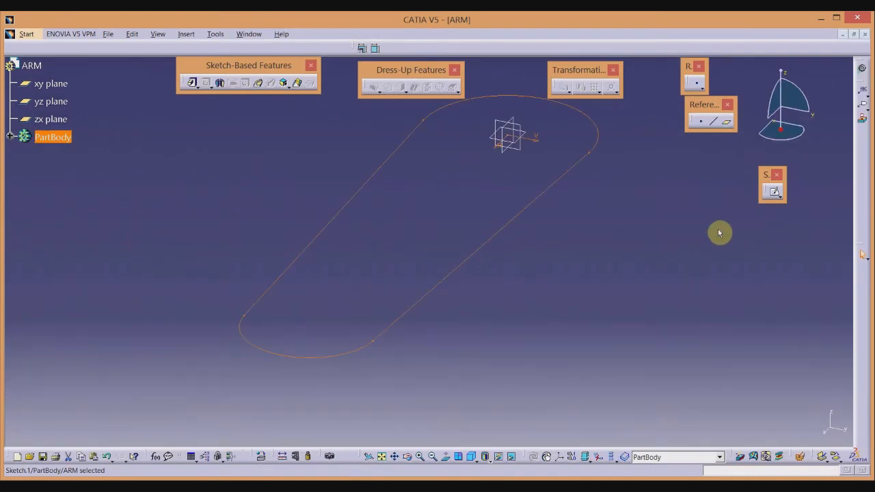
Step: Pad the arm outline with mirrored extent and a length of 12.5 mm, half the web thickness given in the PDF drawing
click(192, 83)
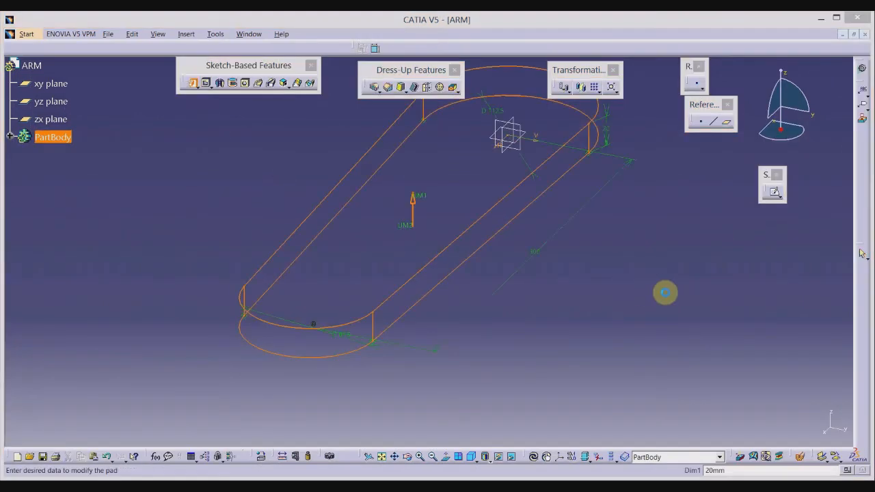
click(719, 270)
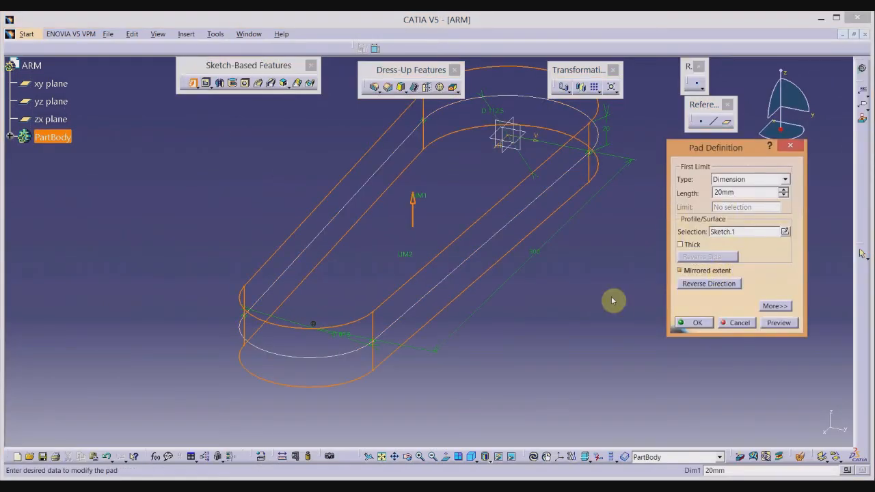
key(alt+Tab)
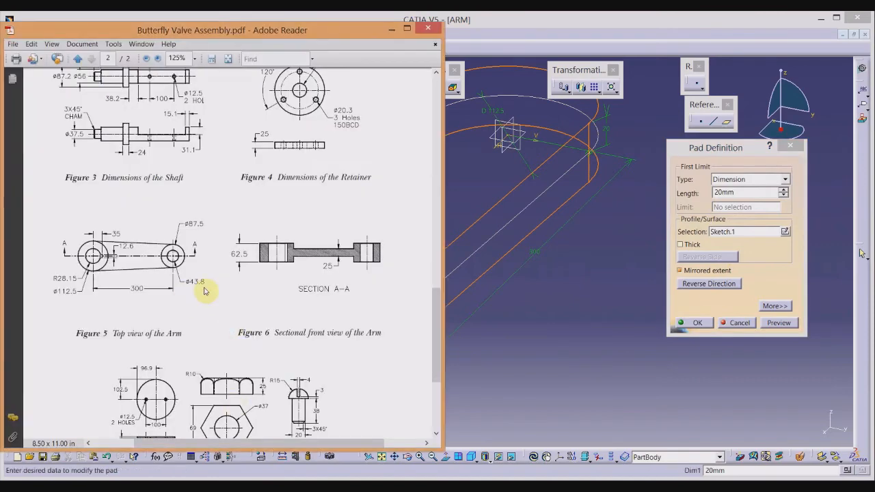
click(749, 192)
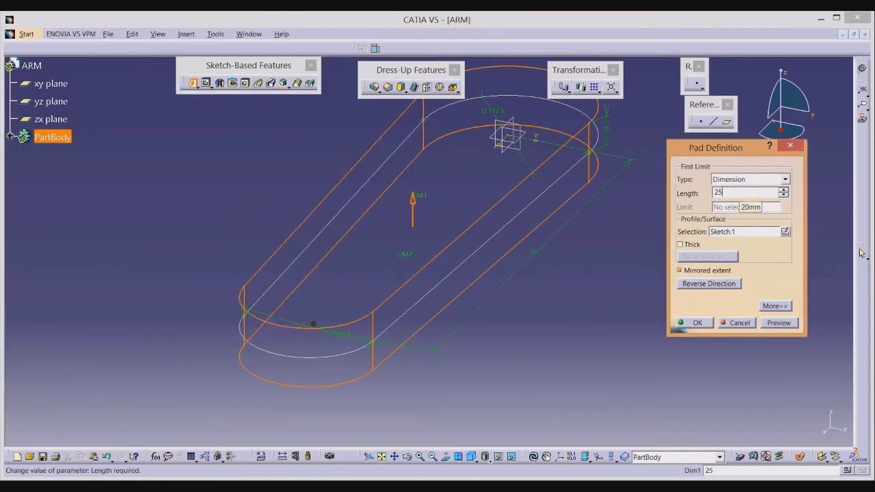
key(Return)
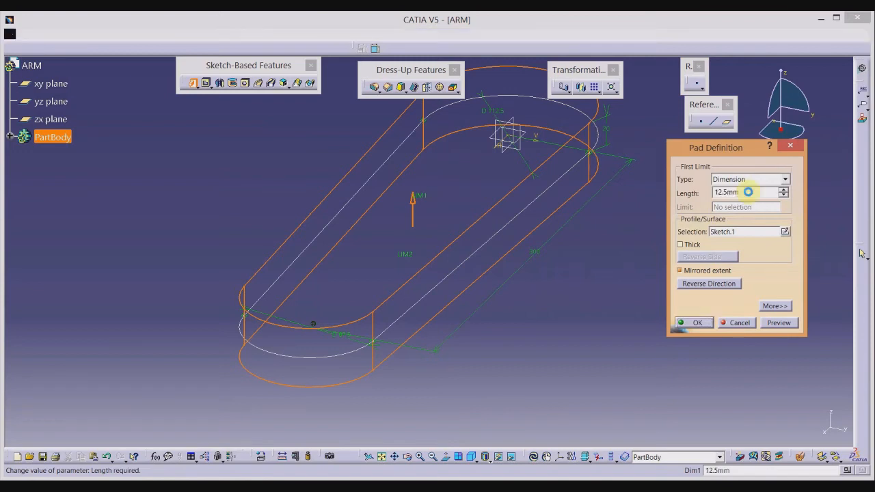
key(Return)
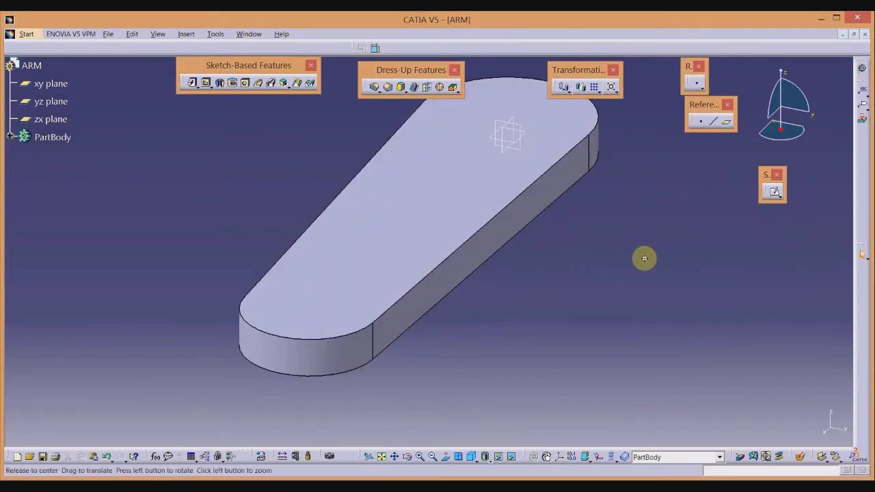
middle_drag(643, 256, 468, 361)
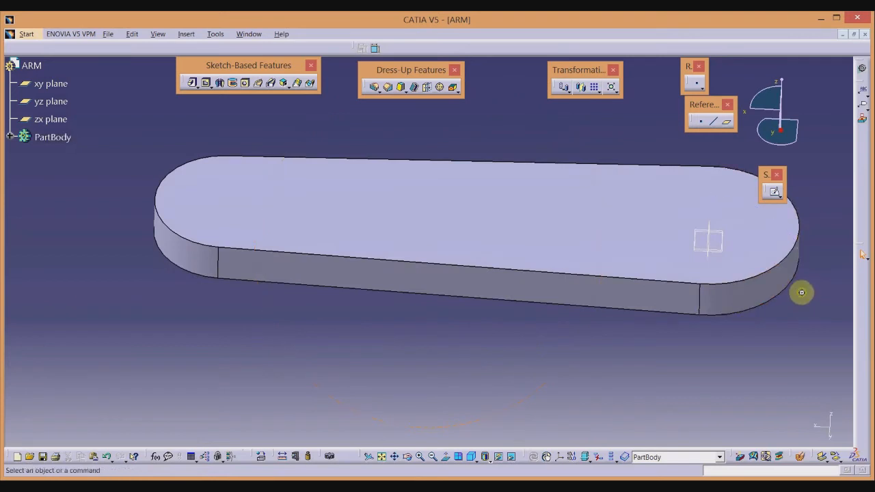
Step: Start a sketch on the xy plane and draw a circle inside the arm outline near its larger rounded end
middle_drag(800, 291, 502, 378)
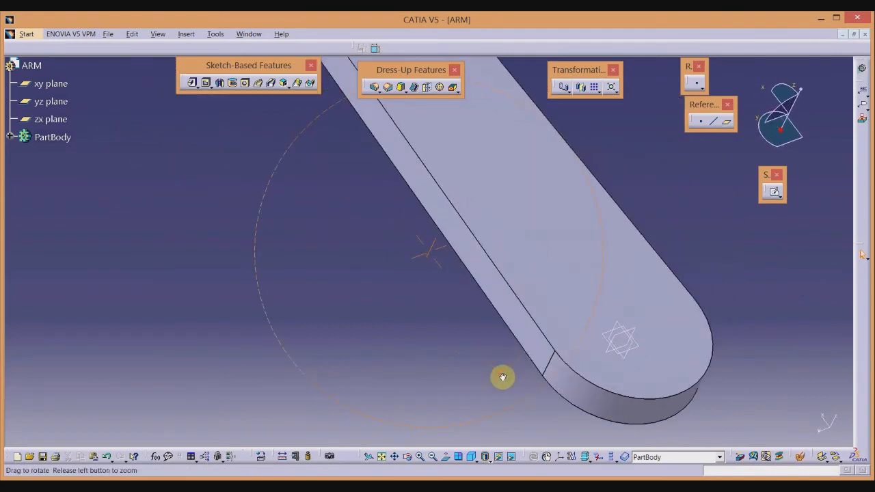
click(637, 347)
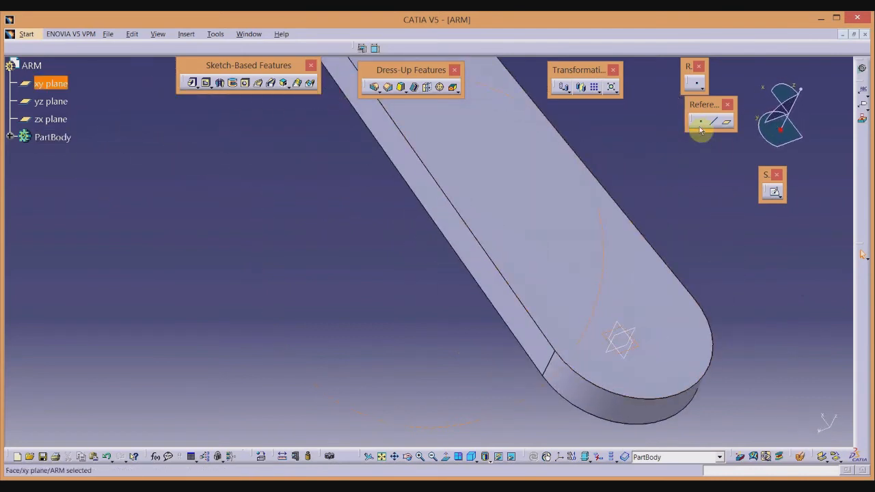
click(774, 192)
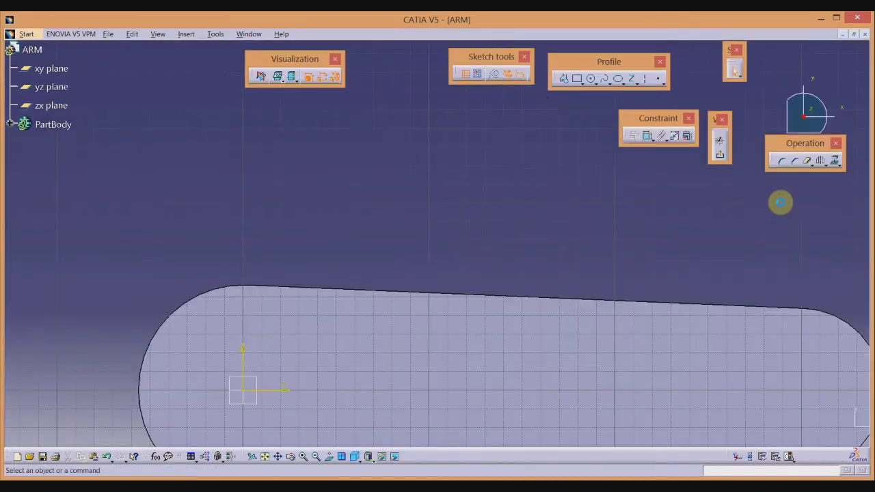
middle_drag(443, 285, 413, 149)
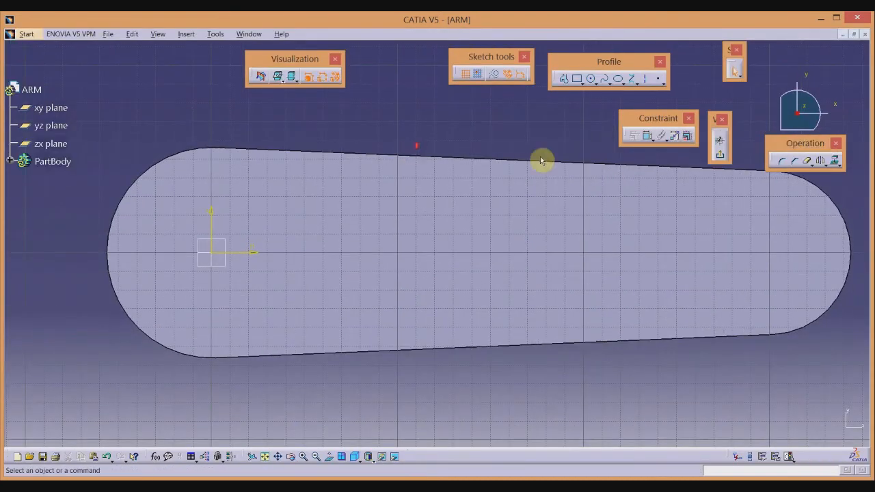
click(591, 78)
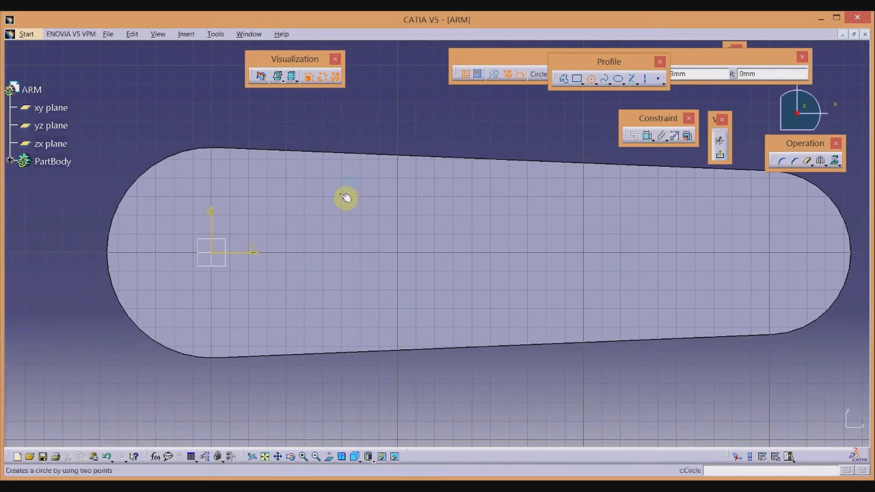
key(Escape)
click(595, 83)
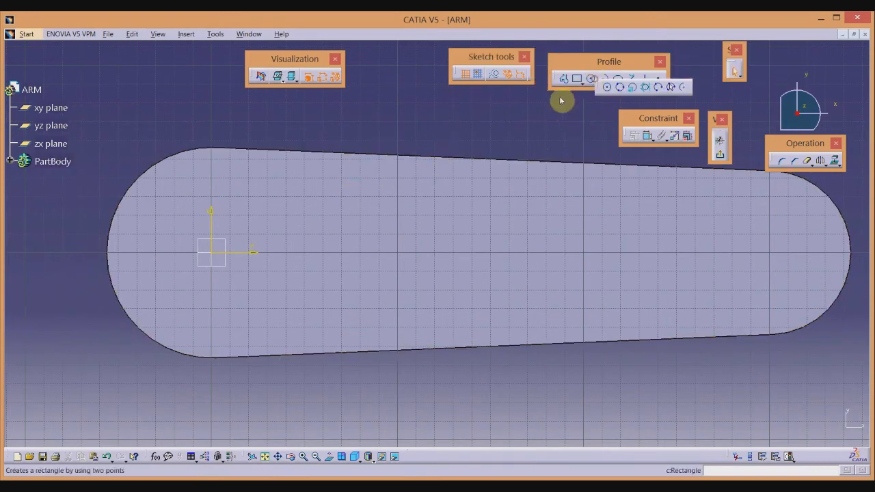
click(330, 257)
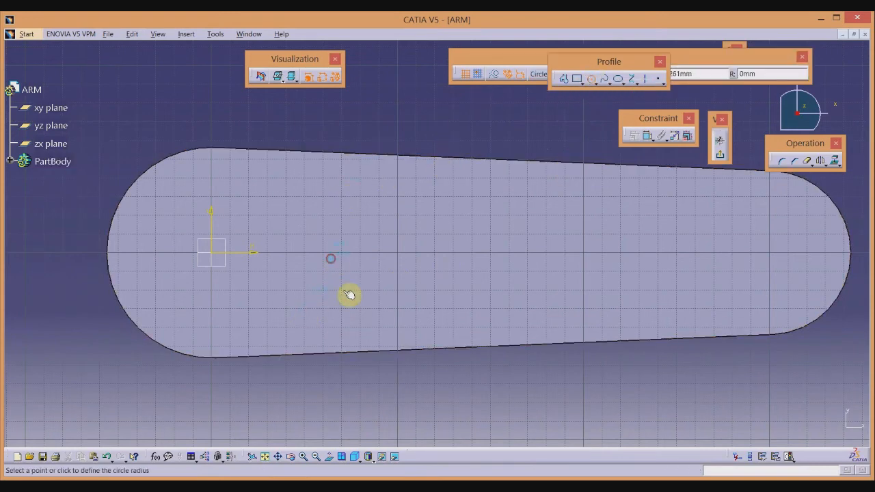
click(383, 321)
Step: Constrain the sketched circle to be coincident with the arc of the arm's larger rounded end
click(125, 303)
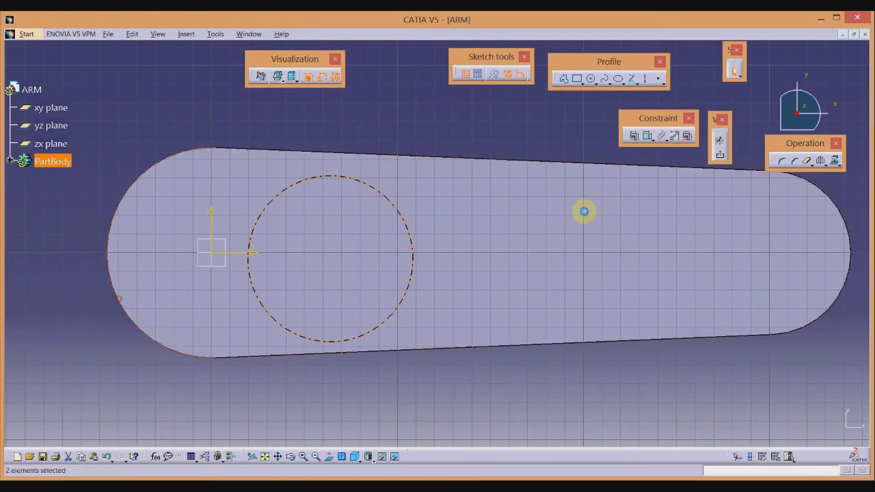
click(634, 135)
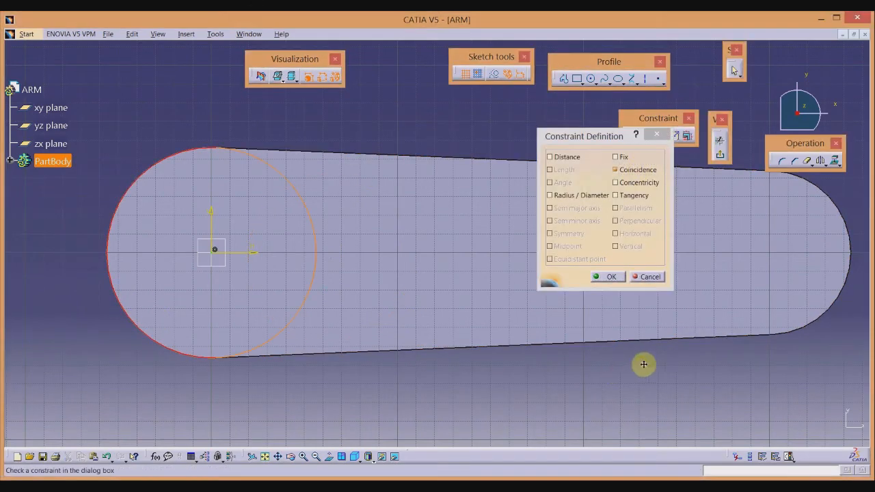
middle_drag(643, 363, 556, 370)
click(612, 277)
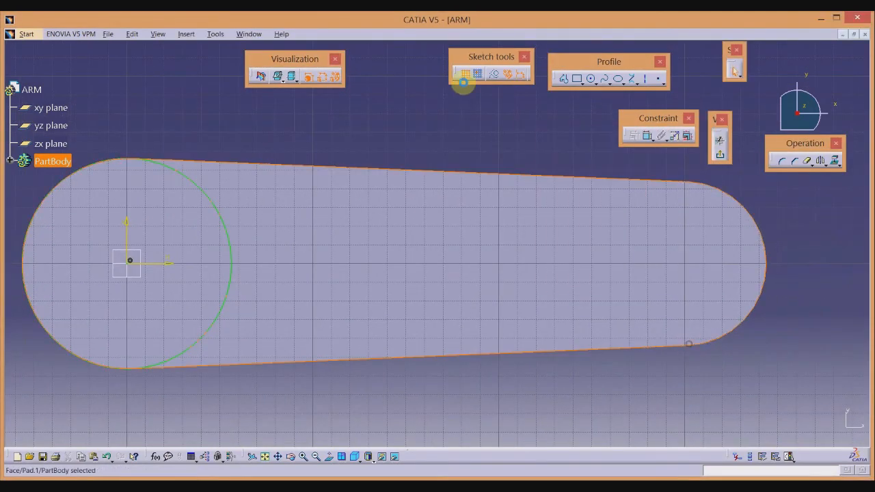
Step: Draw a second circle of about 31 mm radius, make it coincident with the arm's smaller rounded end, and exit the sketch
click(592, 79)
click(528, 231)
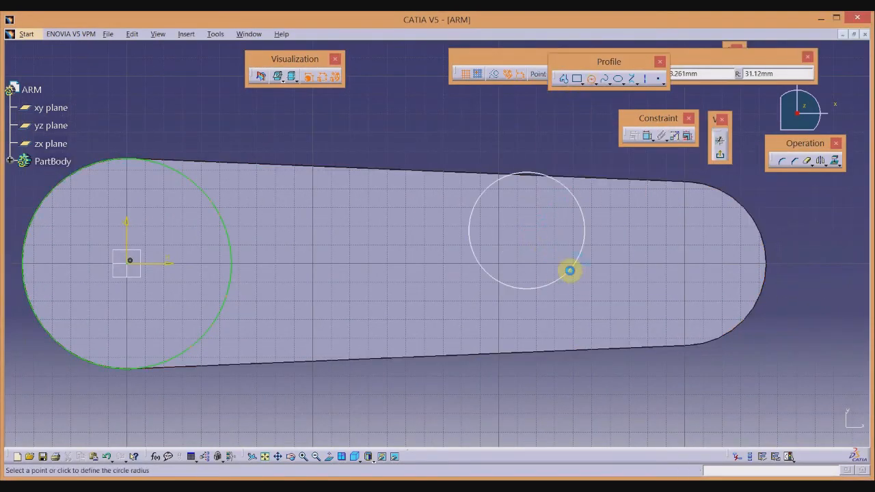
click(571, 270)
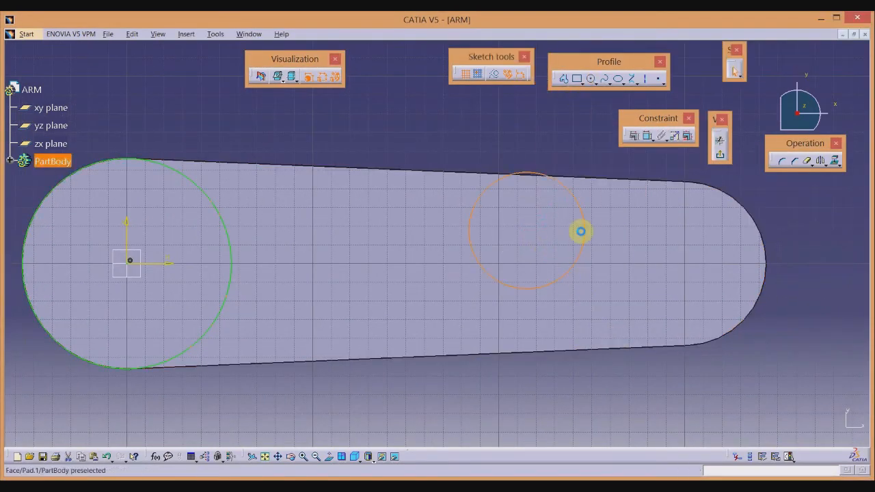
ctrl+click(759, 224)
click(634, 136)
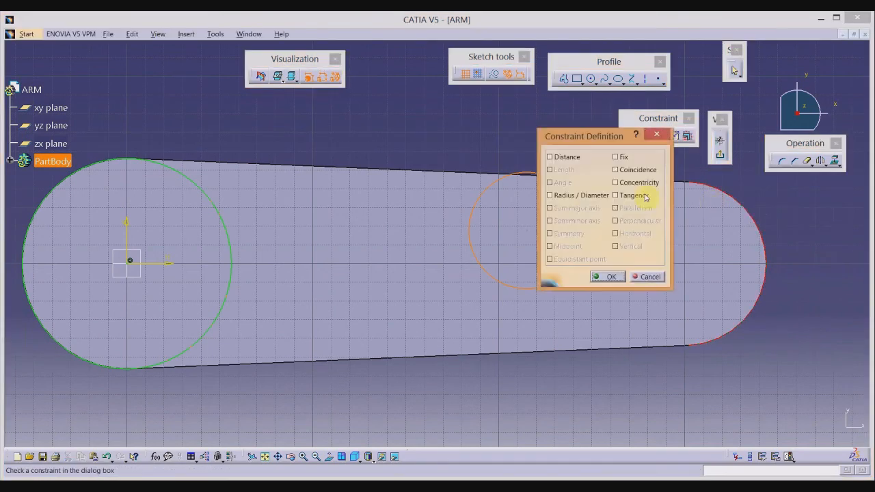
click(638, 170)
click(615, 275)
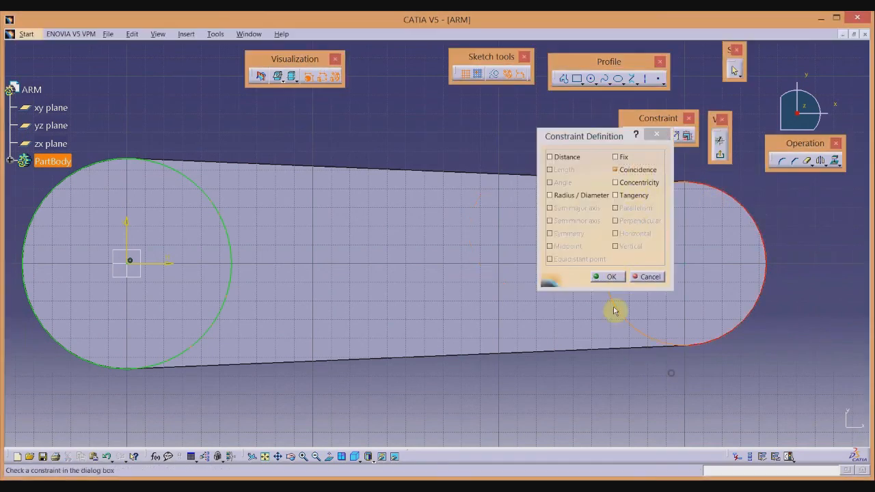
click(720, 155)
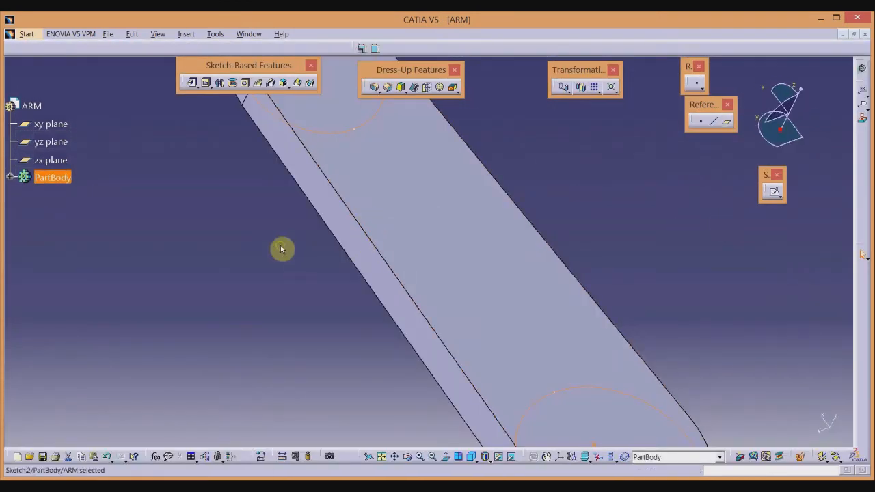
Step: Pad the two-circle sketch with mirrored extent and a length of 62.5/2 mm, half the boss height given in the PDF drawing
ctrl+middle_drag(281, 250, 298, 344)
middle_drag(455, 354, 553, 235)
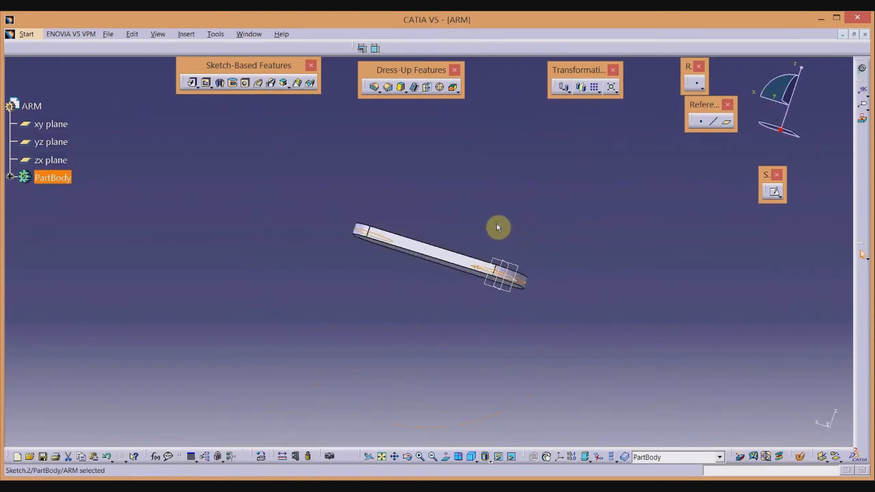
ctrl+middle_drag(497, 224, 509, 185)
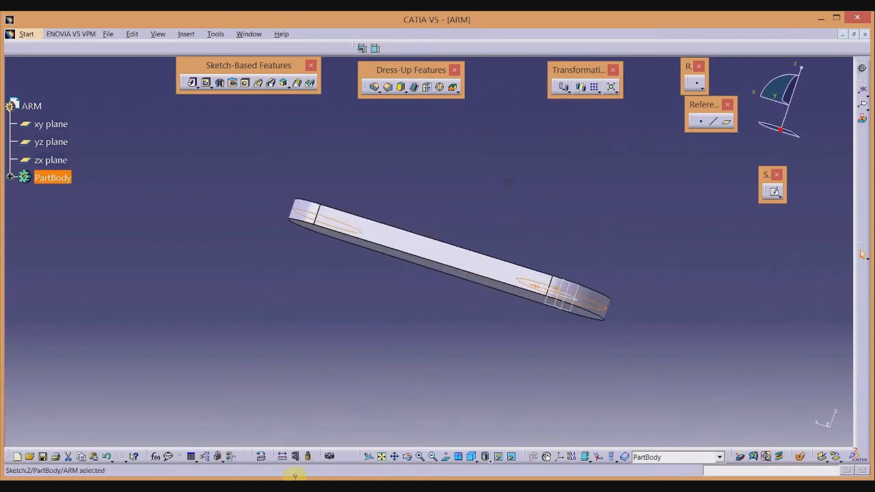
key(alt+Tab)
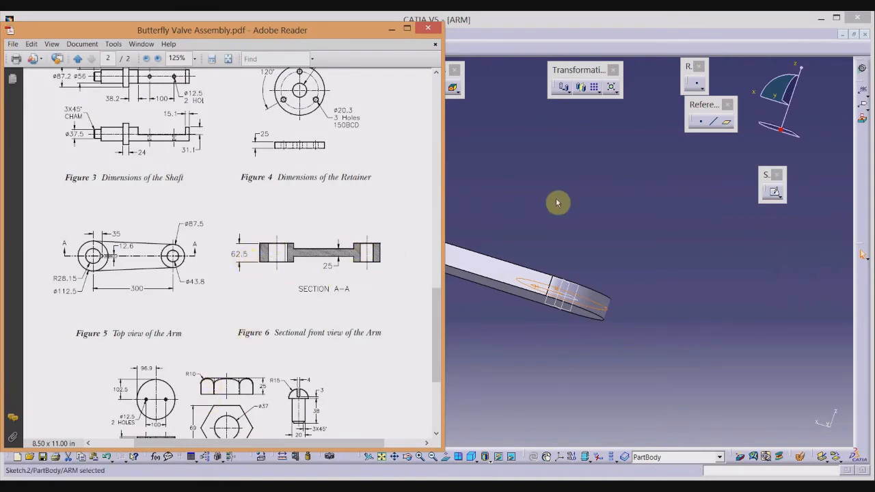
click(568, 132)
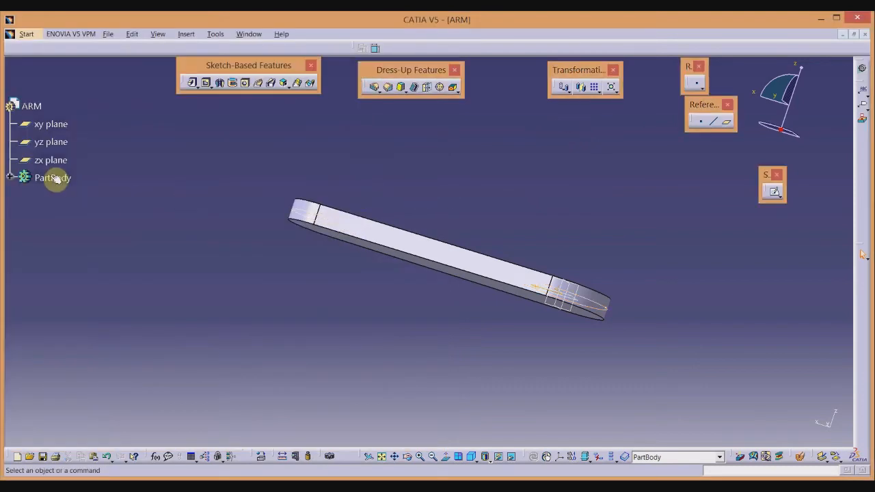
click(10, 177)
click(60, 230)
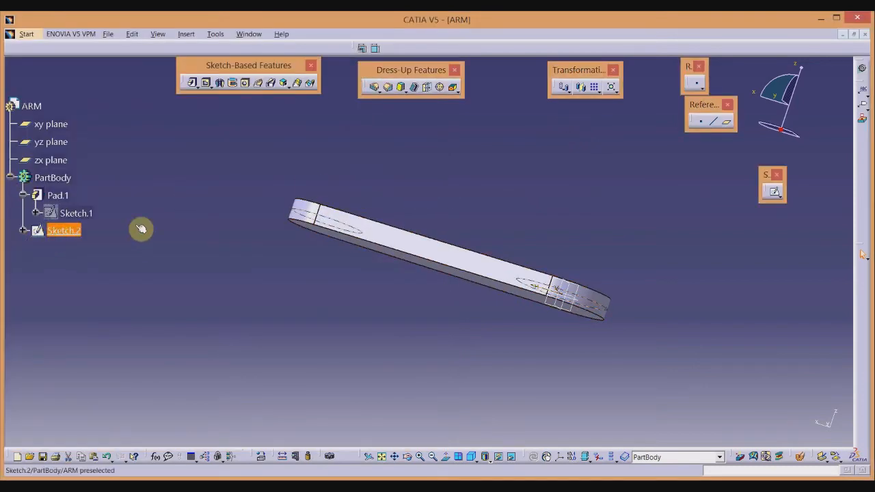
click(192, 84)
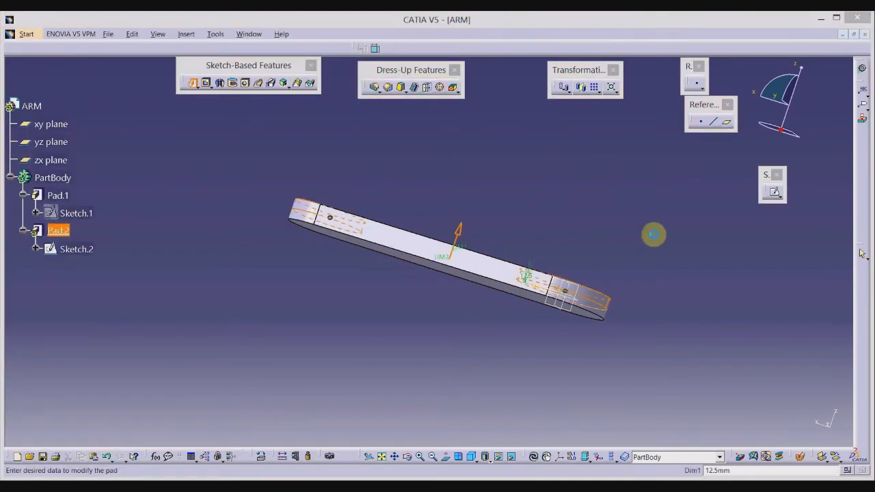
click(713, 270)
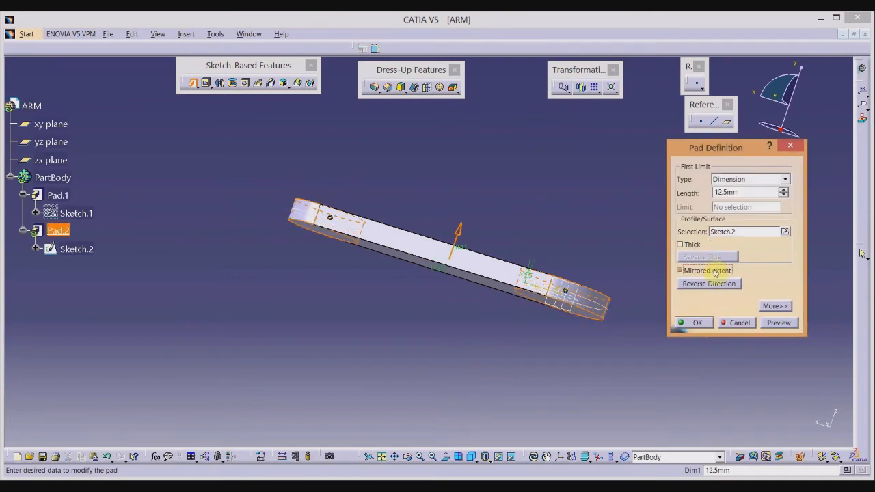
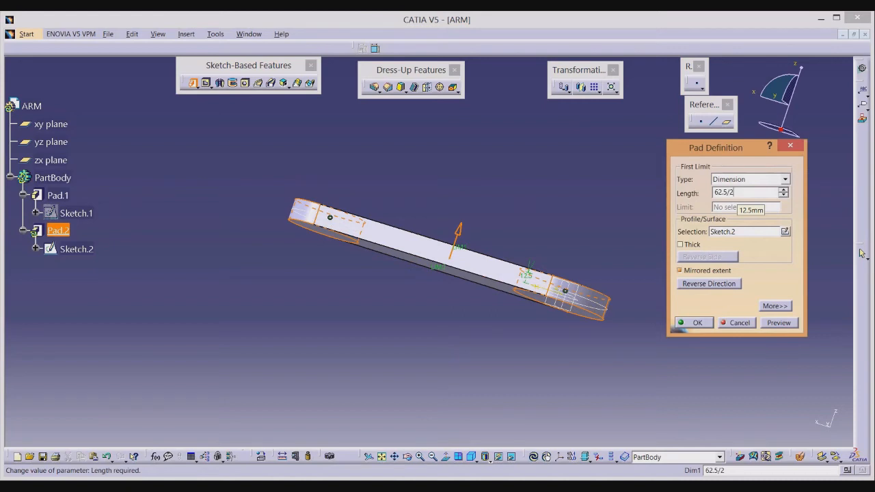
key(Return)
click(289, 361)
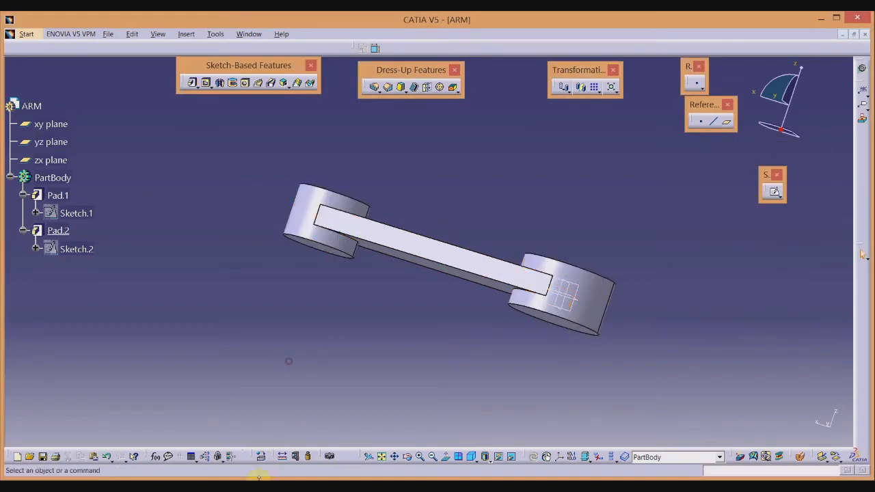
Step: Check the bore dimensions in the PDF drawing, then sketch two circles beside the arm on the smaller boss's top face plane
click(258, 489)
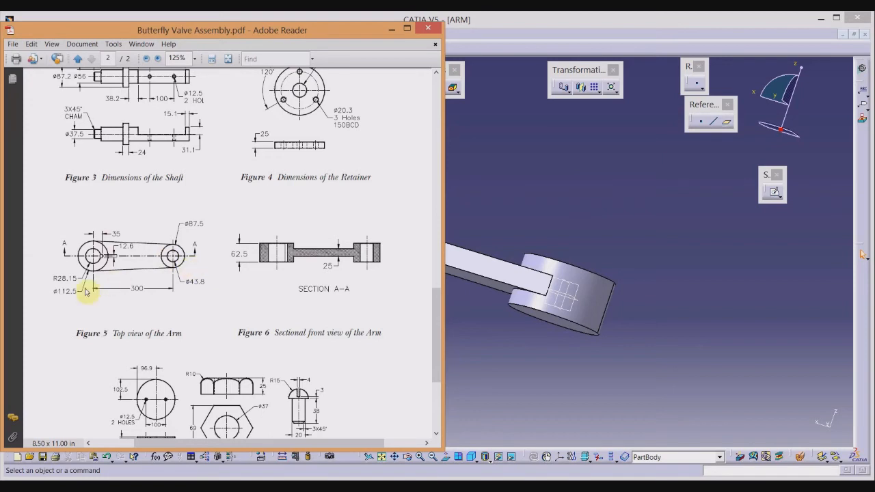
click(536, 205)
middle_drag(469, 172, 349, 196)
click(348, 197)
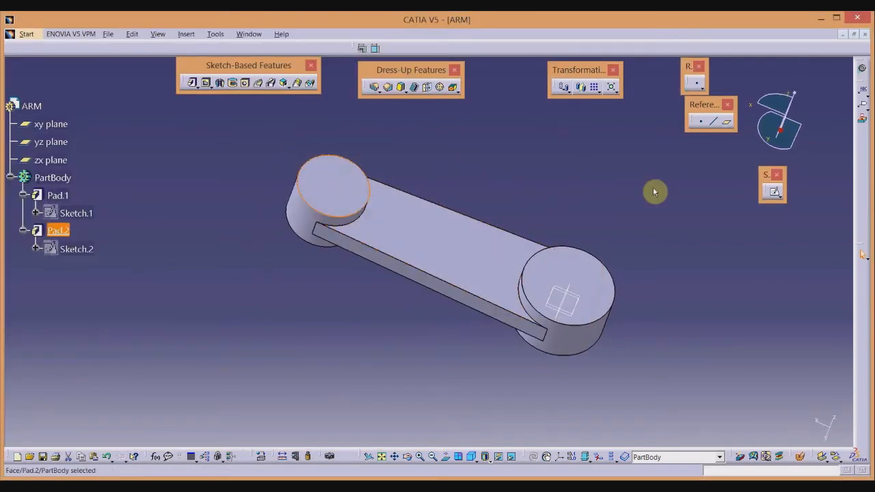
click(774, 191)
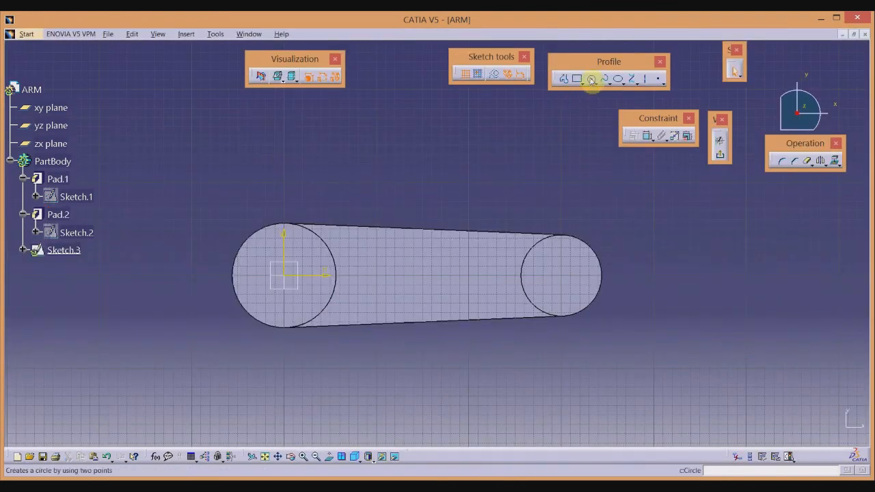
click(591, 78)
click(342, 156)
click(353, 179)
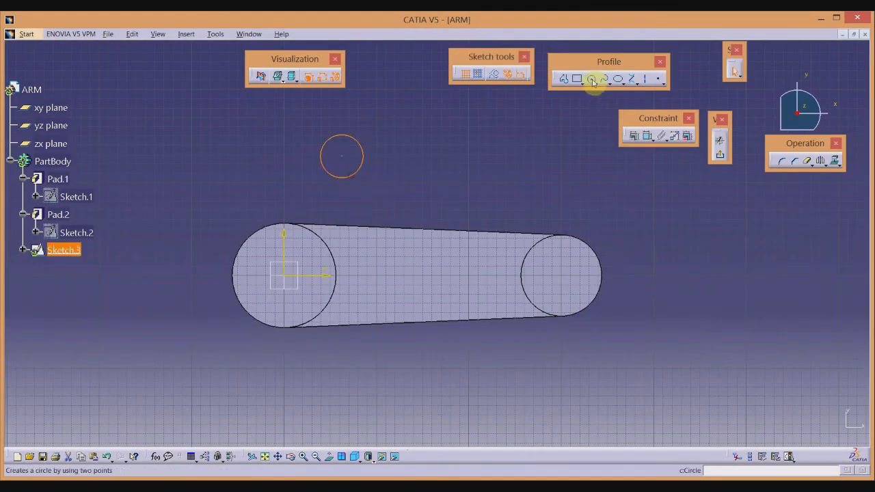
click(591, 78)
click(547, 146)
click(583, 181)
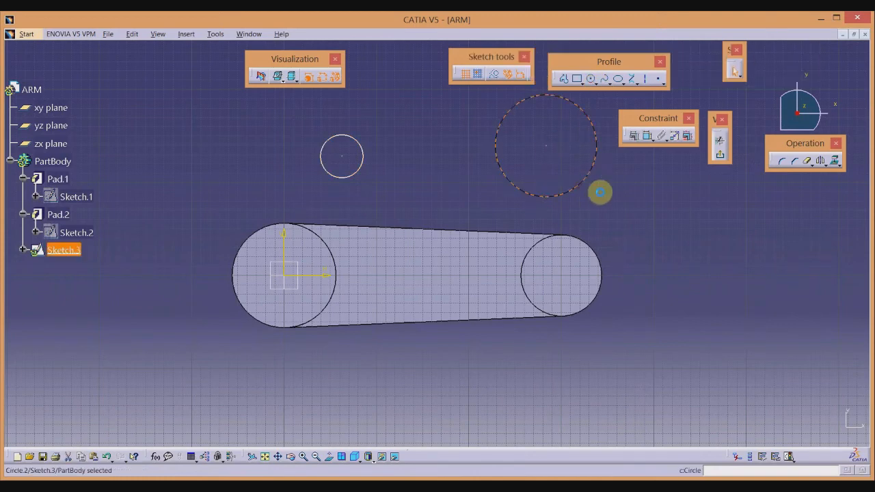
Step: Constrain the larger sketched circle to be concentric with the circular edge of the smaller boss
ctrl+click(582, 243)
click(641, 141)
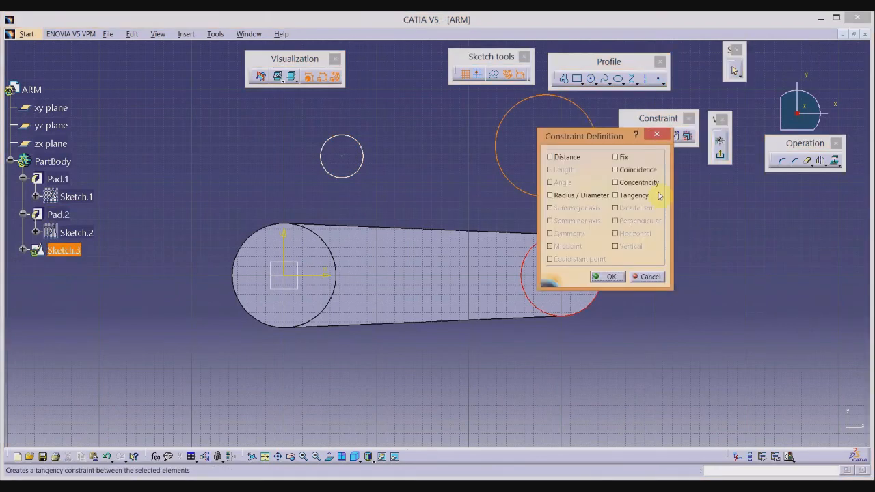
click(649, 183)
click(610, 276)
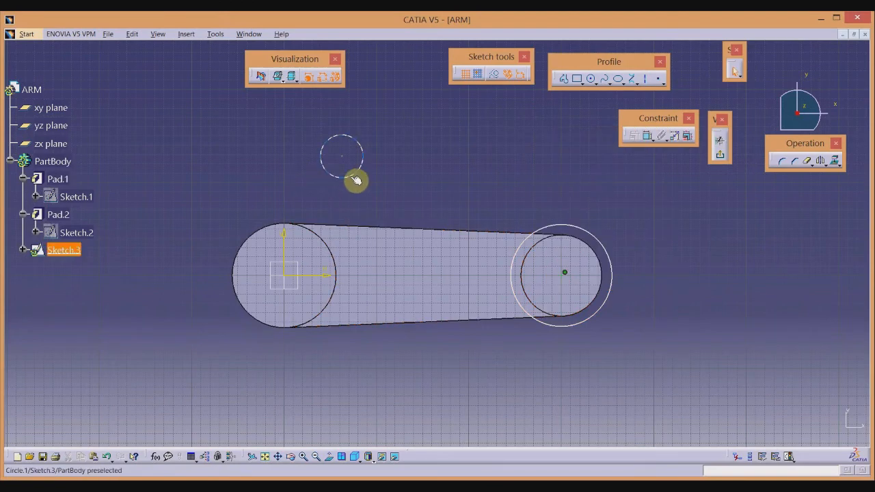
click(357, 173)
ctrl+click(270, 235)
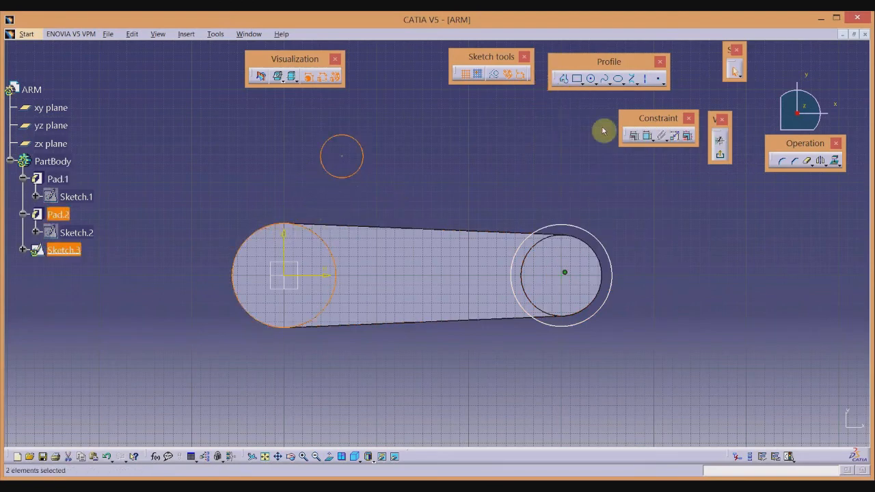
click(635, 135)
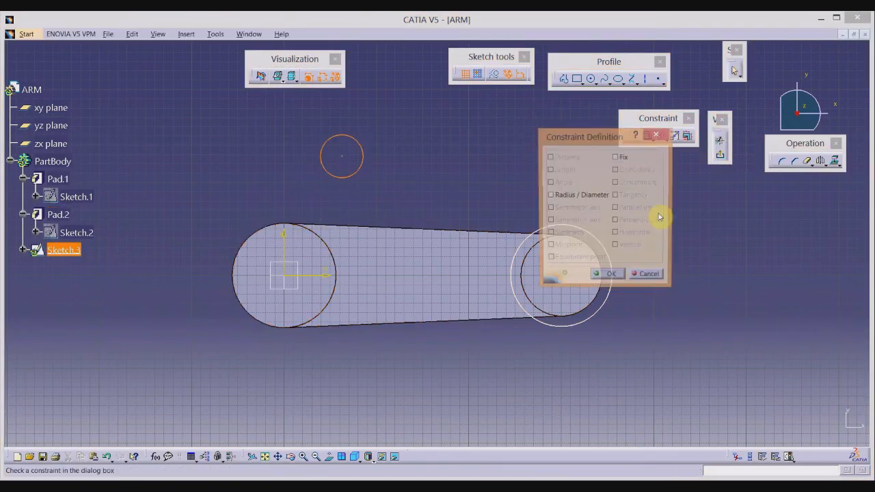
click(649, 277)
Step: Constrain the smaller sketched circle to be concentric with the circular edge of the arm's larger boss
click(268, 218)
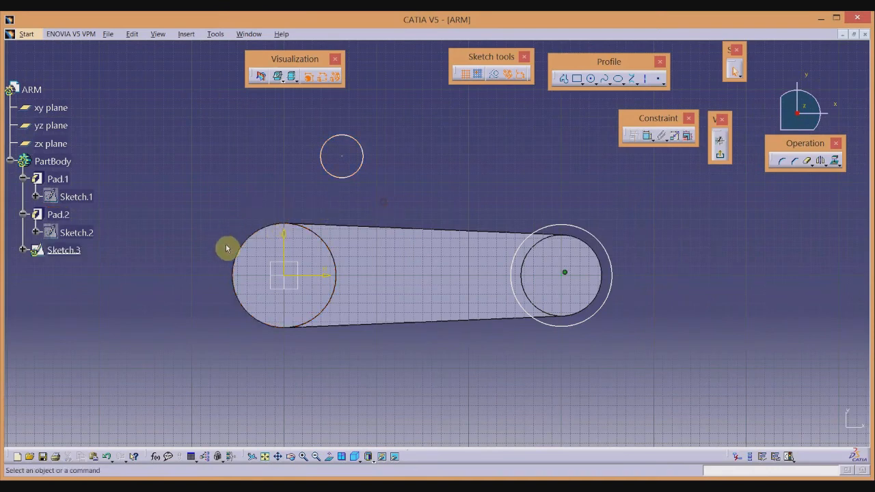
click(240, 254)
ctrl+click(358, 175)
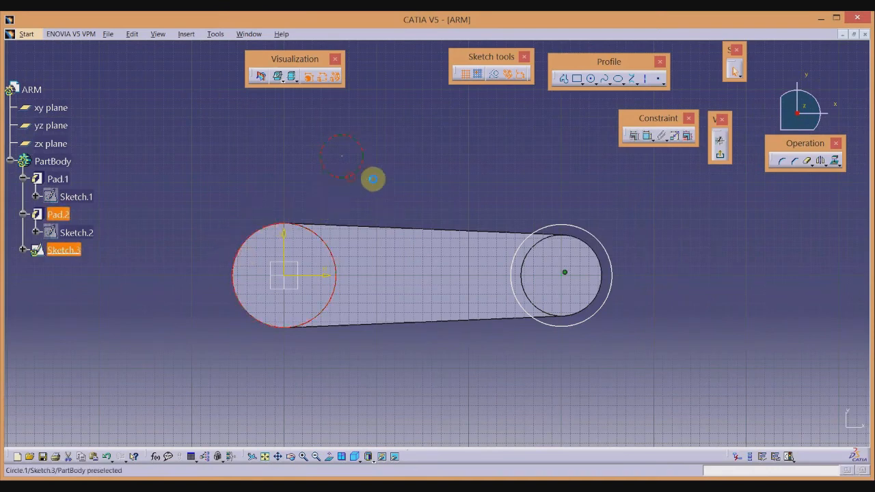
click(633, 137)
click(646, 183)
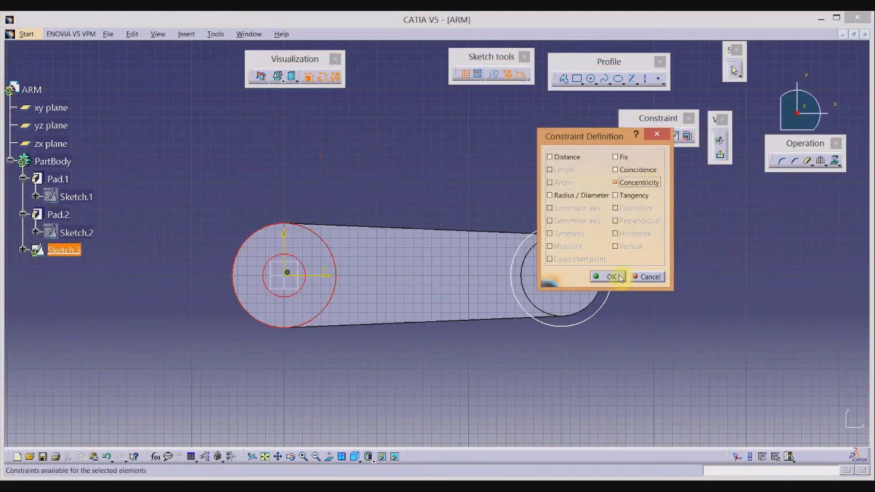
click(608, 277)
Step: Add diameter dimensions to both sketched bore circles, placing each dimension outside the arm outline
click(647, 136)
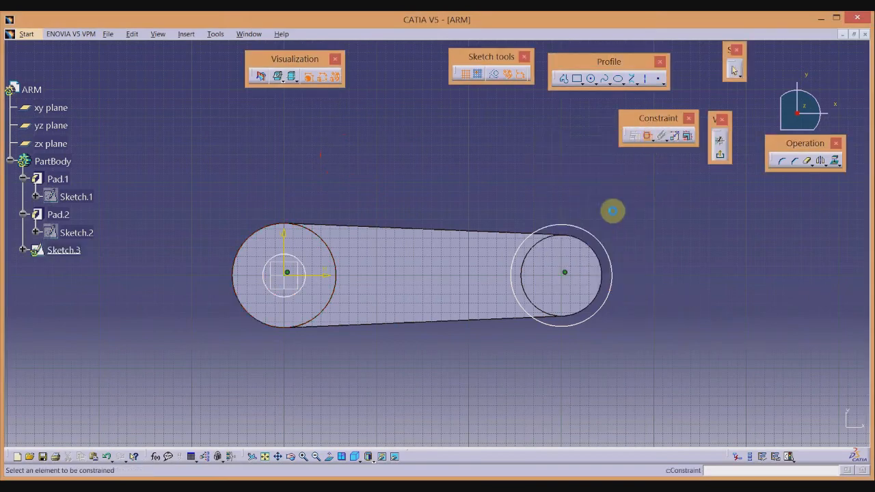
click(602, 244)
click(628, 197)
click(648, 135)
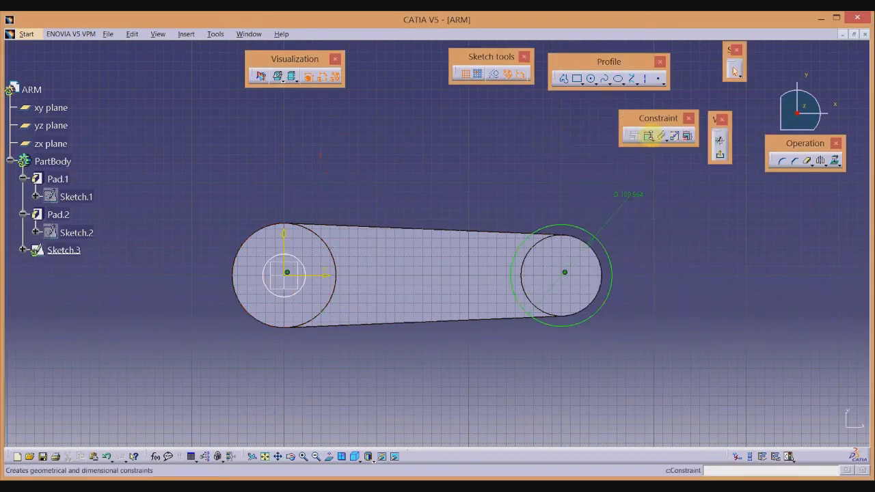
click(304, 264)
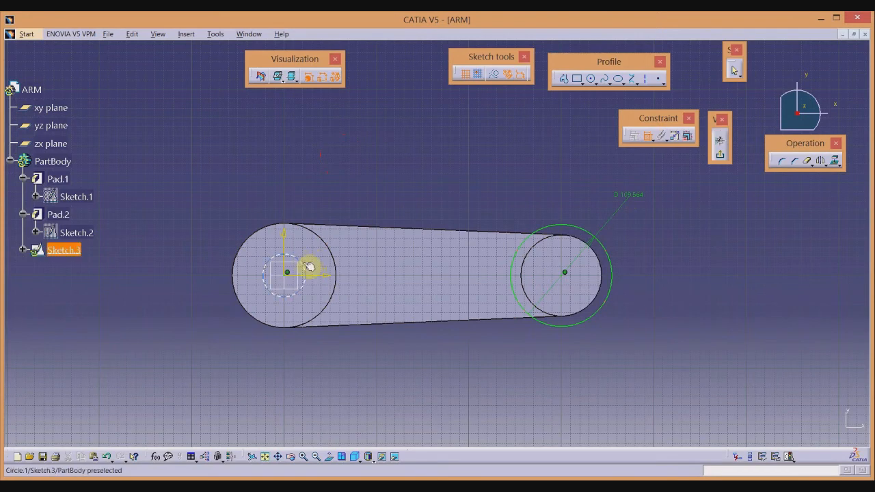
click(334, 142)
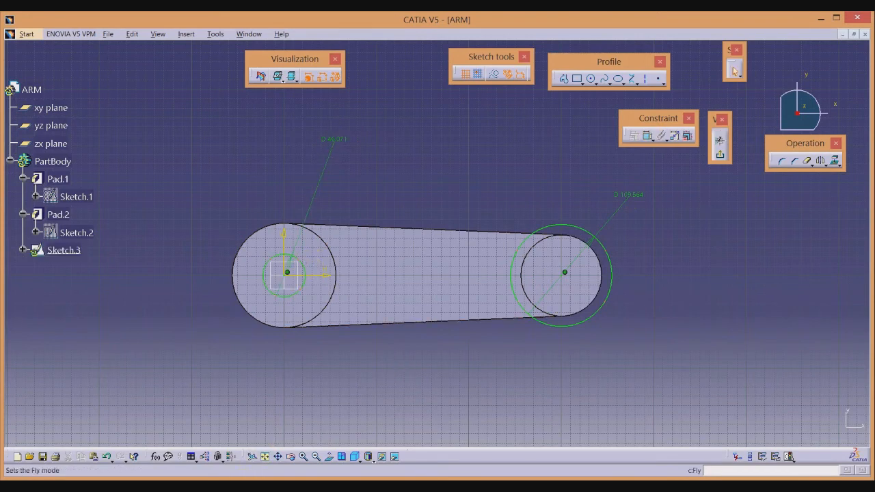
Step: Check the smaller boss's bore in the PDF drawing and set its circle's diameter to 43.8 mm
key(alt+Tab)
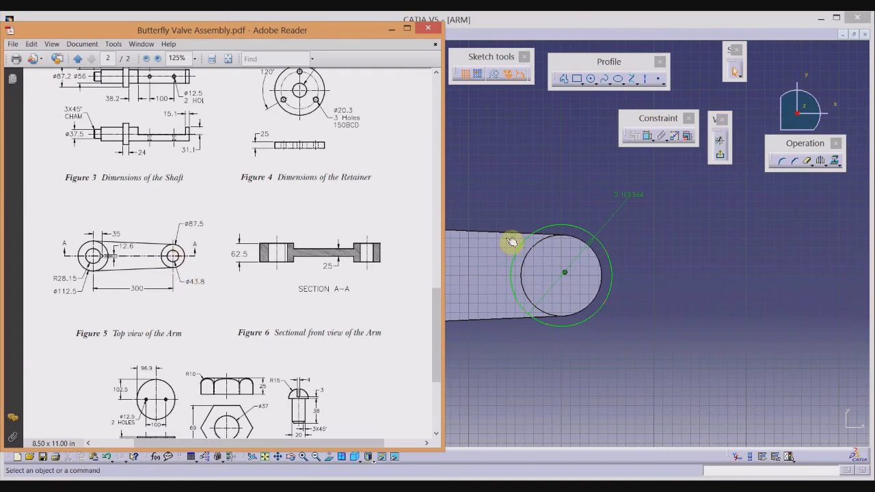
double_click(630, 198)
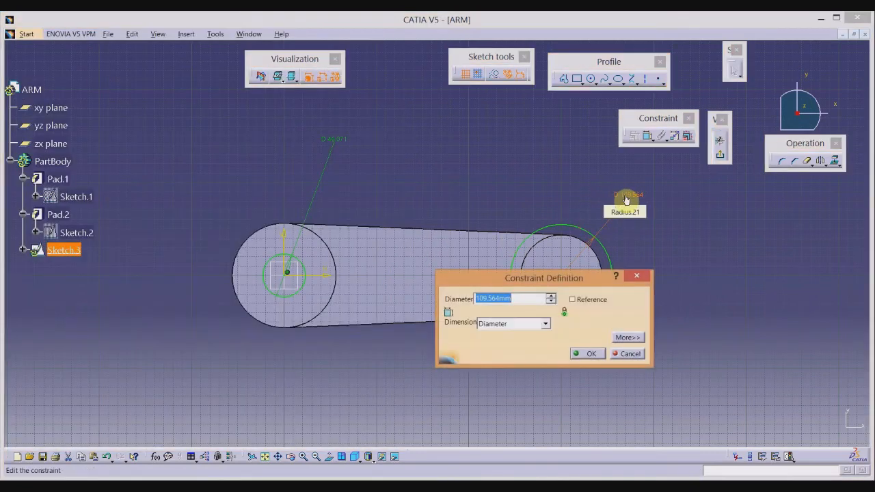
key(Return)
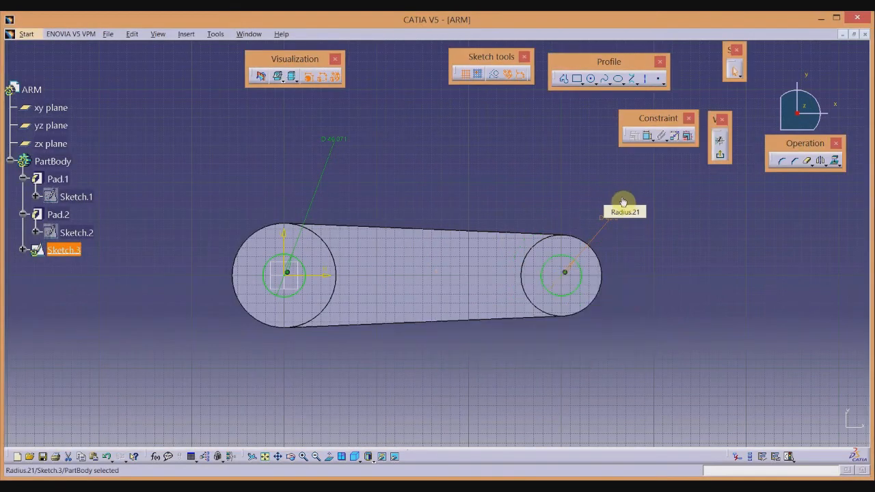
Step: Switch the larger boss's bore dimension from diameter to radius and set it to 28.15 mm, following the PDF drawing
key(alt+Tab)
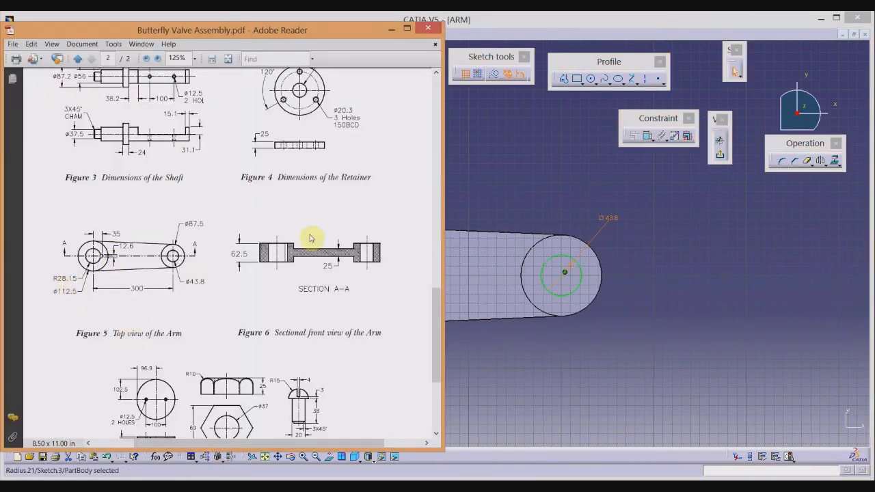
key(alt+Tab)
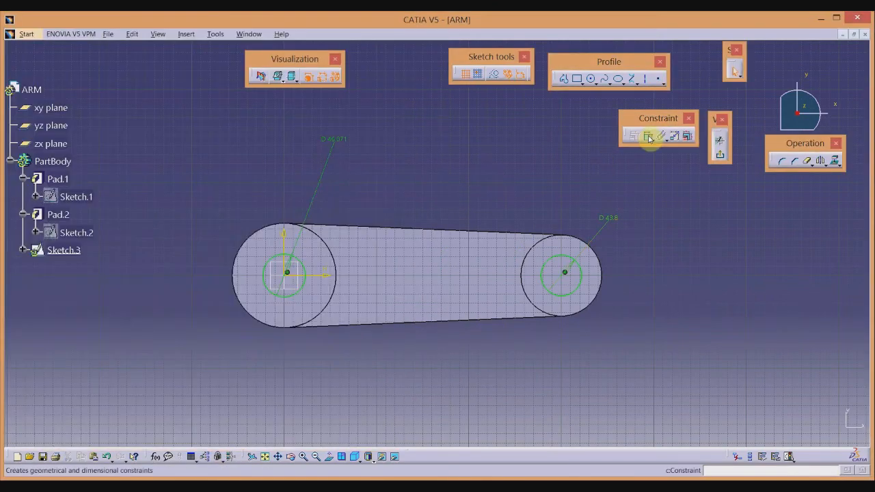
double_click(345, 145)
click(547, 323)
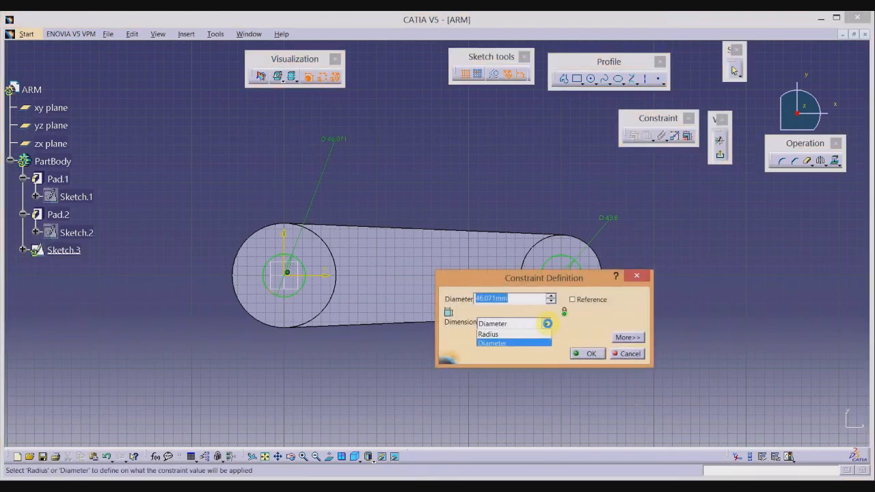
click(488, 334)
key(alt+Tab)
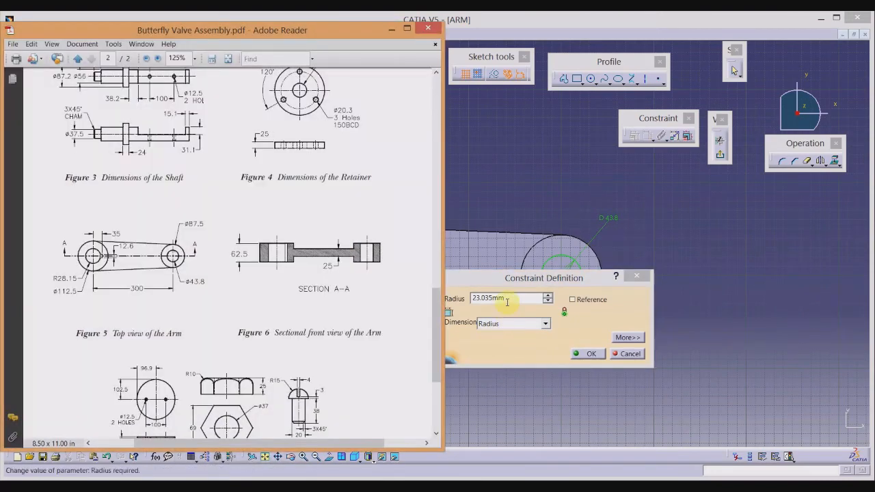
click(507, 301)
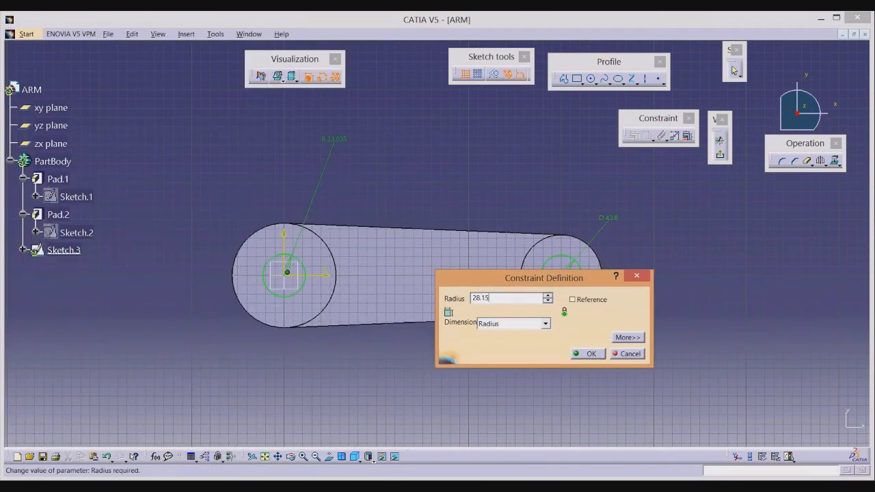
Step: Set the larger boss's hole radius to 28.15 mm and cut both hole circles through the arm with an Up to last pocket
key(Return)
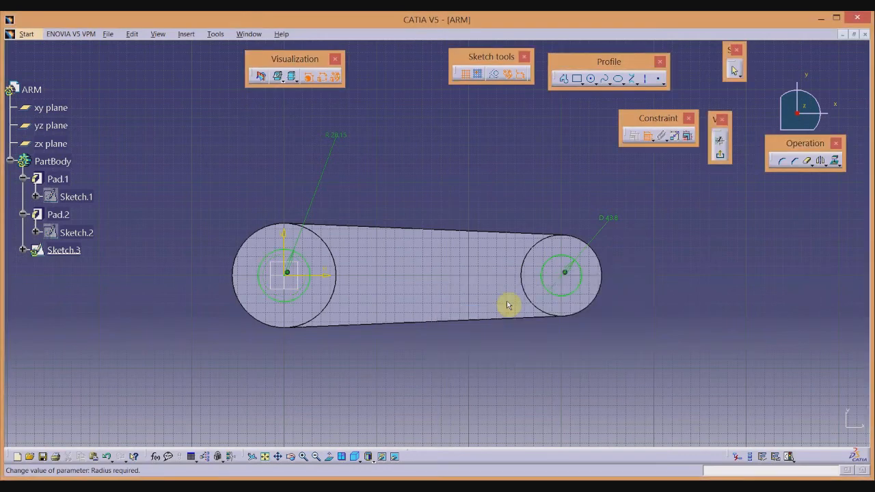
click(722, 158)
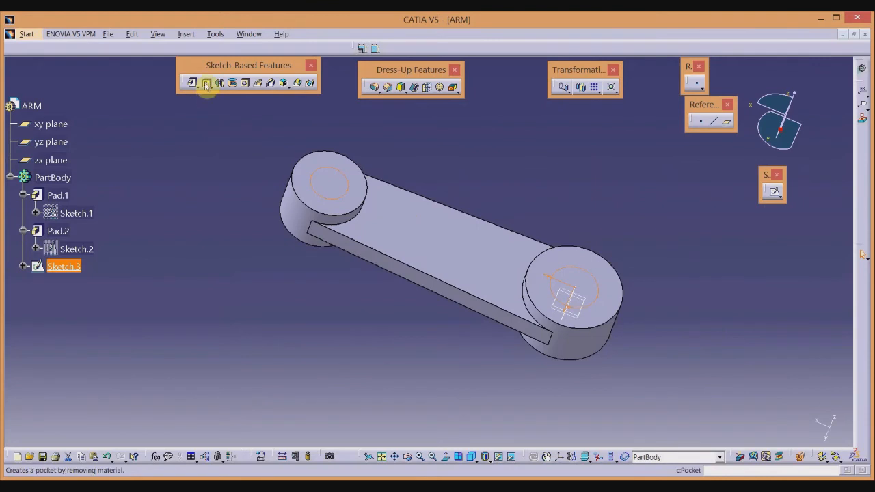
click(206, 83)
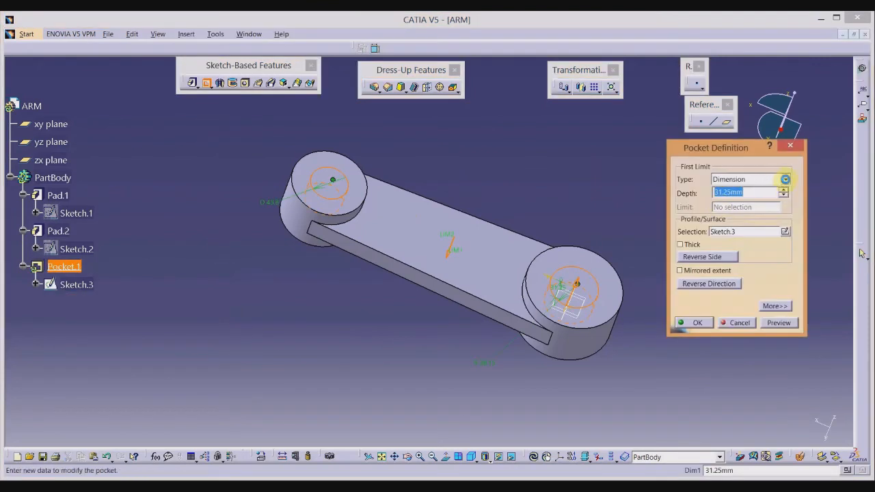
click(786, 180)
click(761, 209)
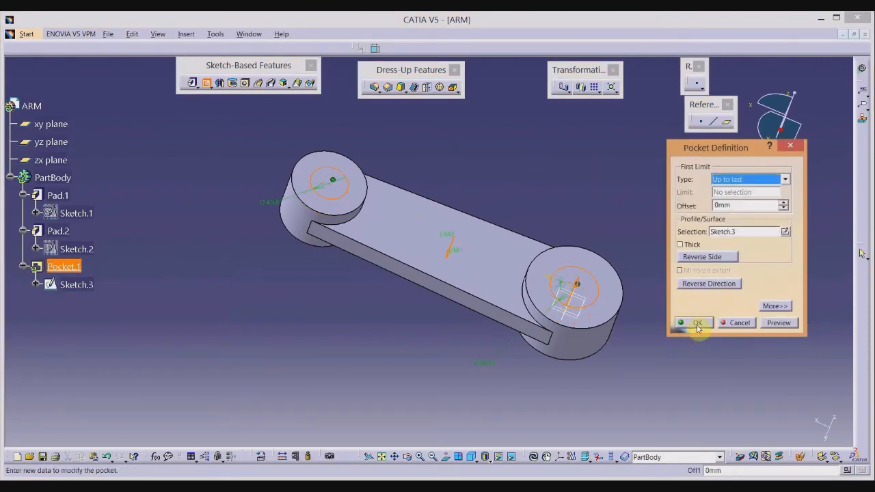
click(697, 323)
Step: Check the arm's keyway dimensions in Butterfly Valve Assembly.pdf and start a sketch in CATIA on the larger boss's top face
middle_drag(512, 182, 438, 194)
key(alt+Tab)
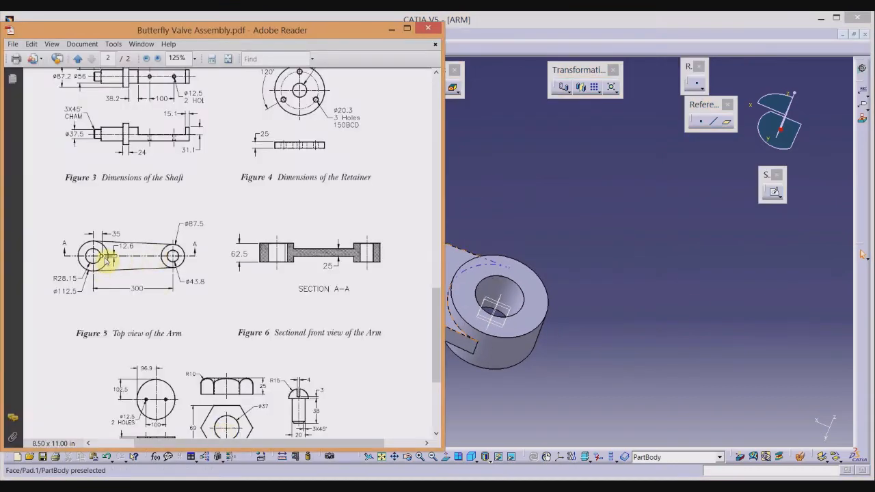
ctrl+scroll(91, 266, up, 4)
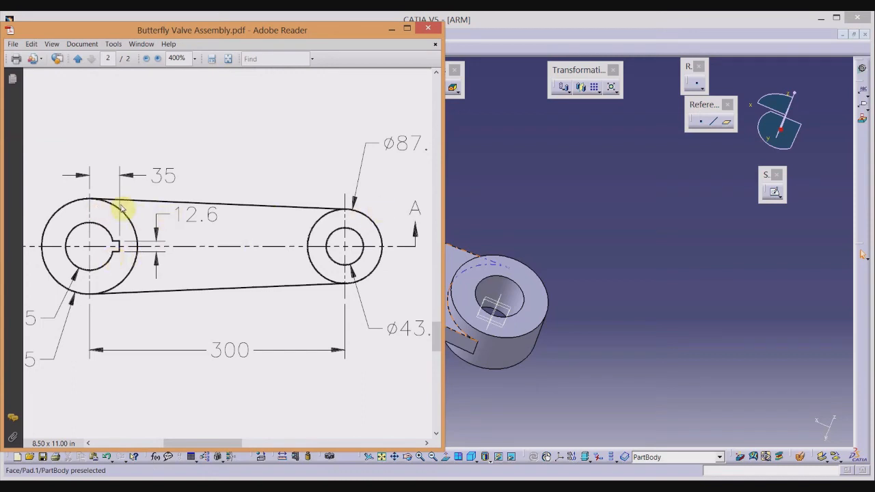
click(611, 186)
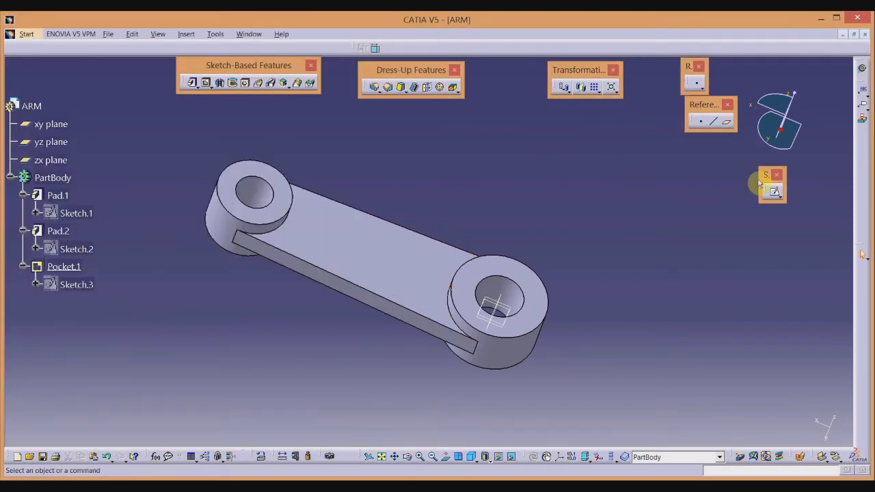
click(776, 194)
click(490, 274)
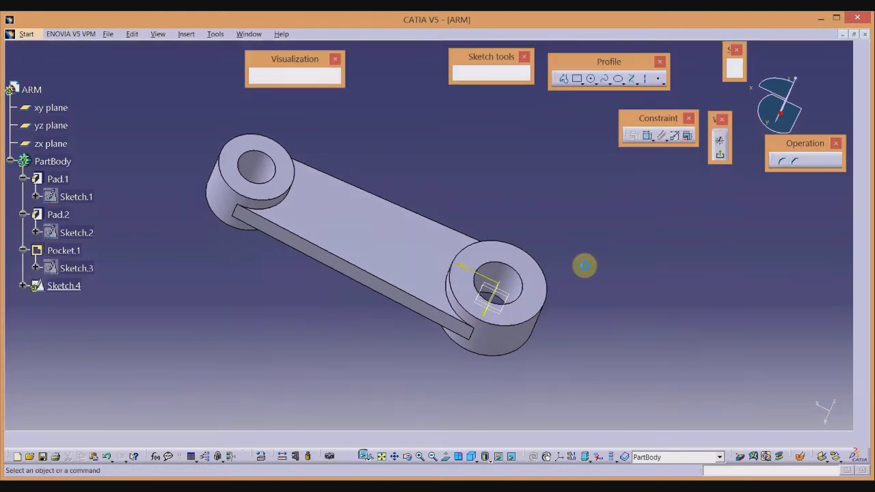
Step: Draw a rectangle extending from inside the larger hole onto the arm, with its far lower corner at about (92, -16) mm
click(578, 78)
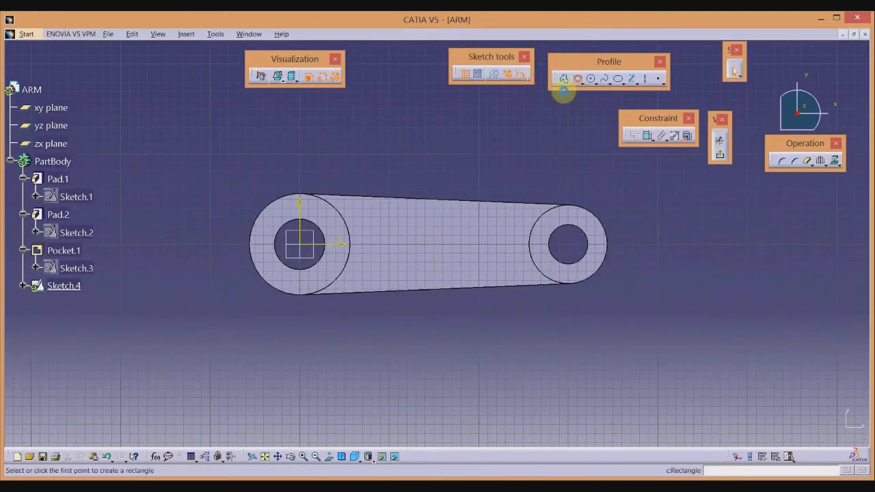
click(317, 236)
double_click(383, 259)
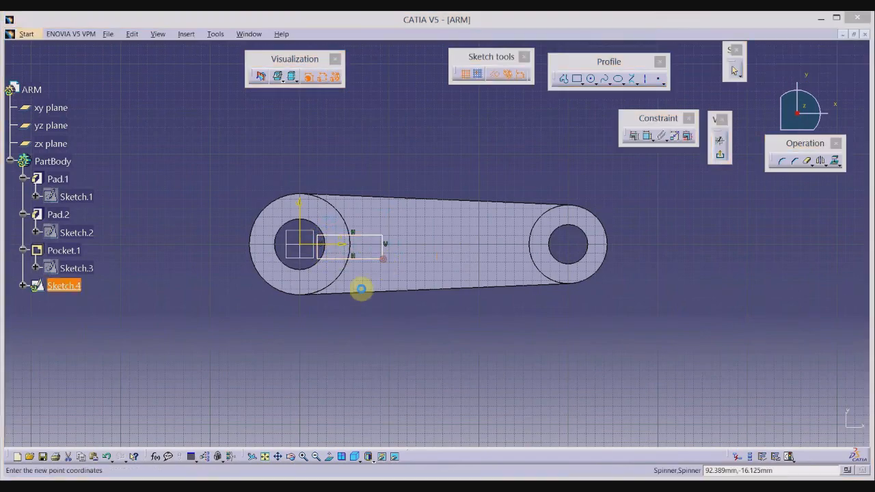
mouse_move(412, 167)
middle_down()
mouse_move(414, 131)
mouse_move(406, 141)
middle_up()
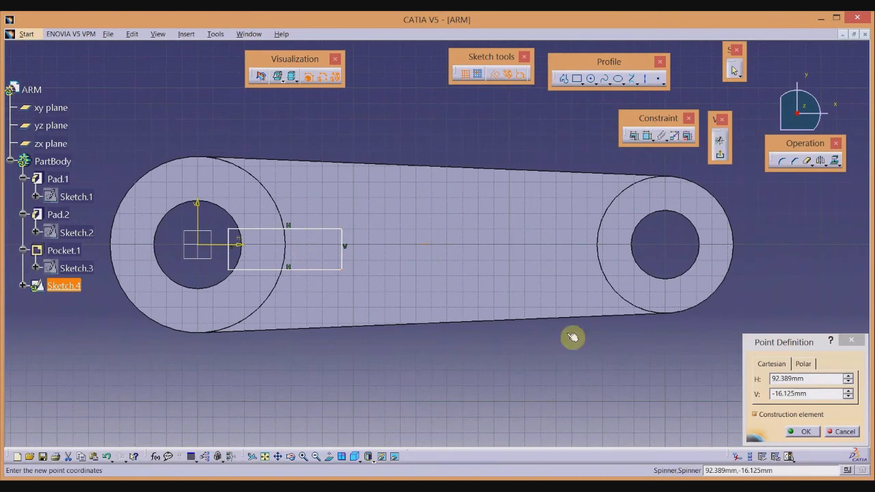
click(816, 431)
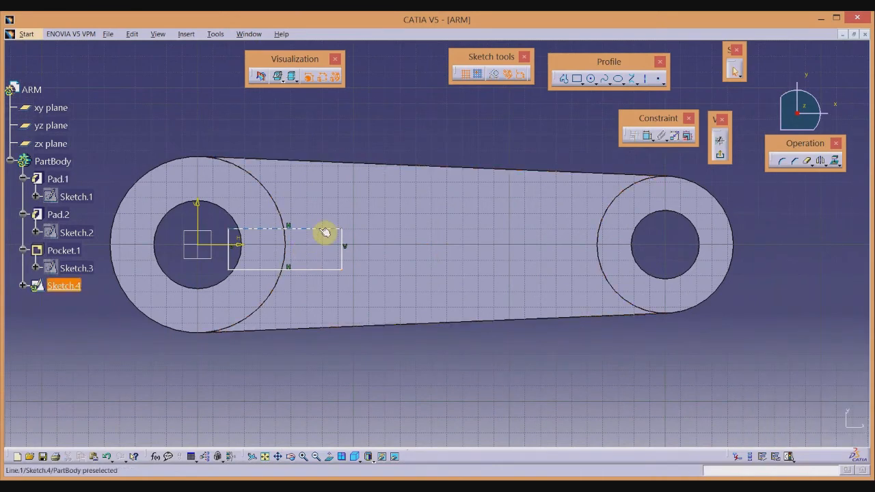
Step: Constrain the rectangle's two horizontal edges to be symmetric about the horizontal sketch axis
click(228, 247)
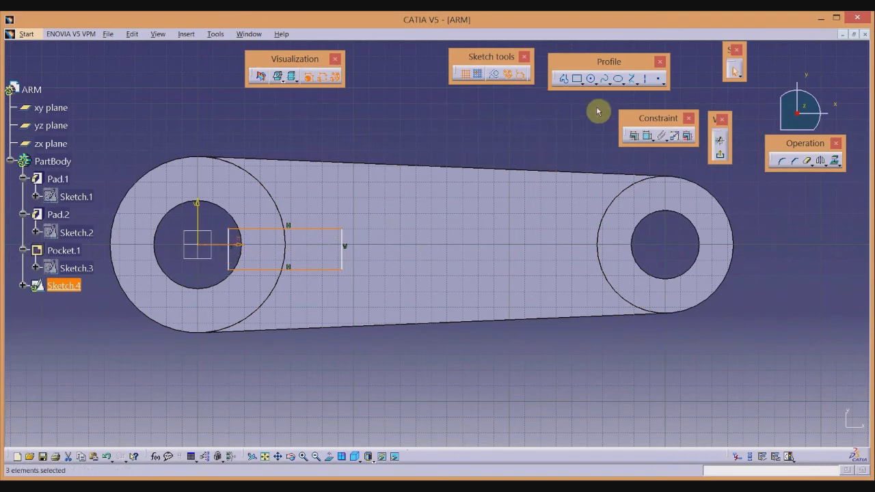
click(633, 136)
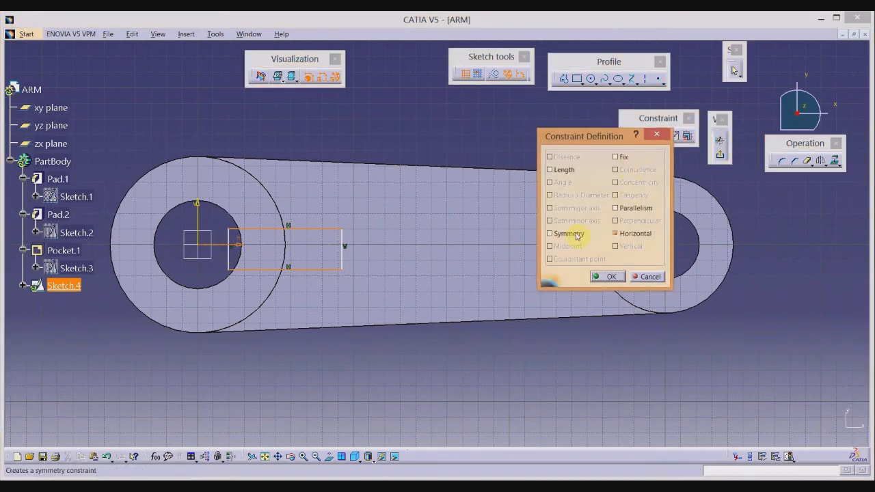
click(578, 233)
click(608, 276)
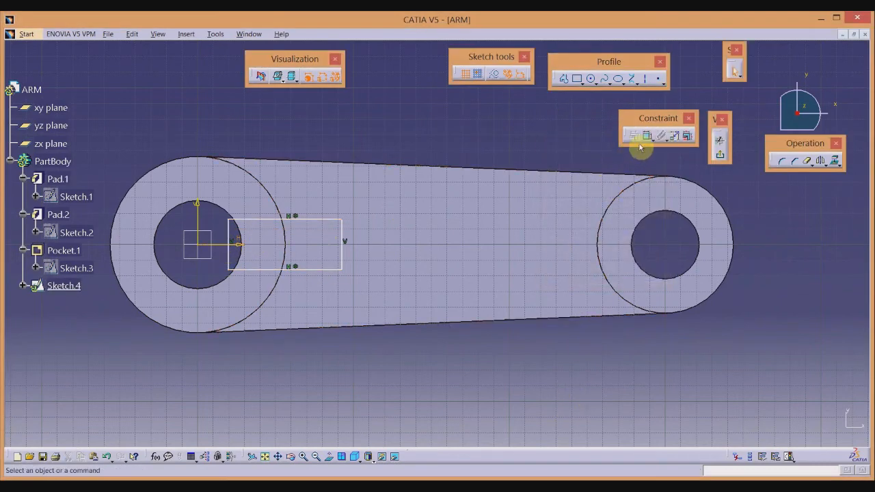
Step: Dimension the rectangle's outer vertical edge from the vertical sketch axis and set the distance to 35 mm
click(649, 136)
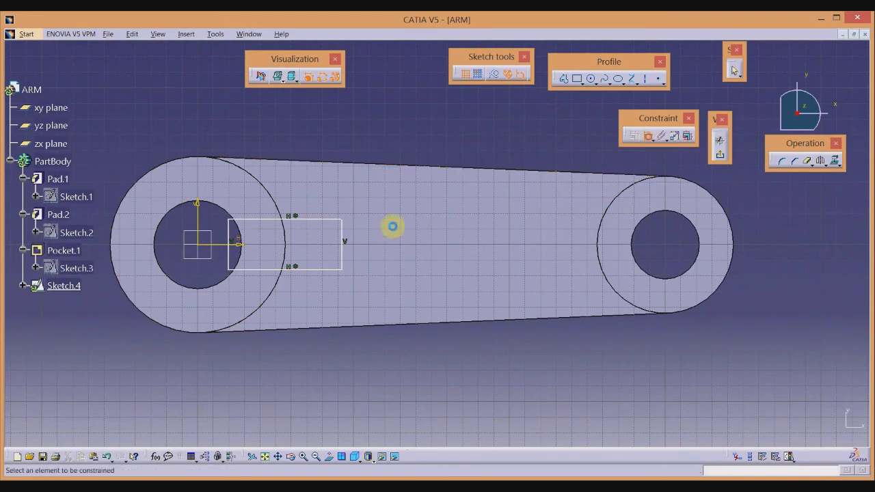
click(343, 234)
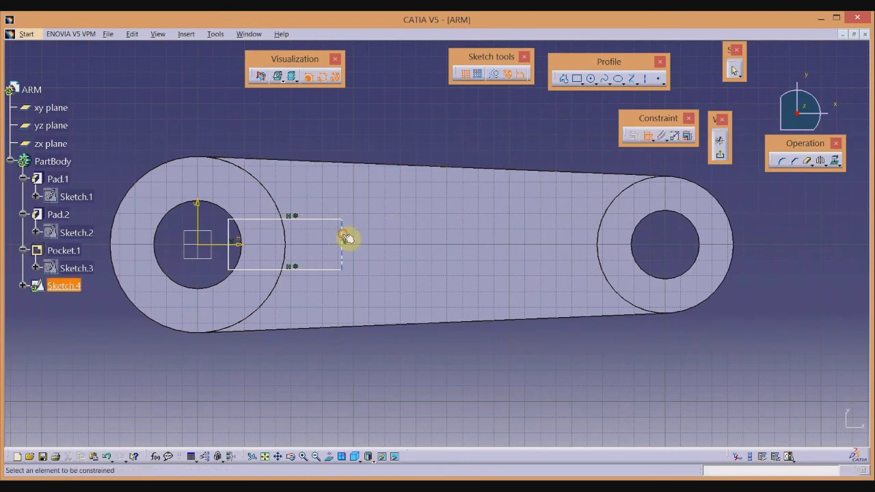
click(200, 211)
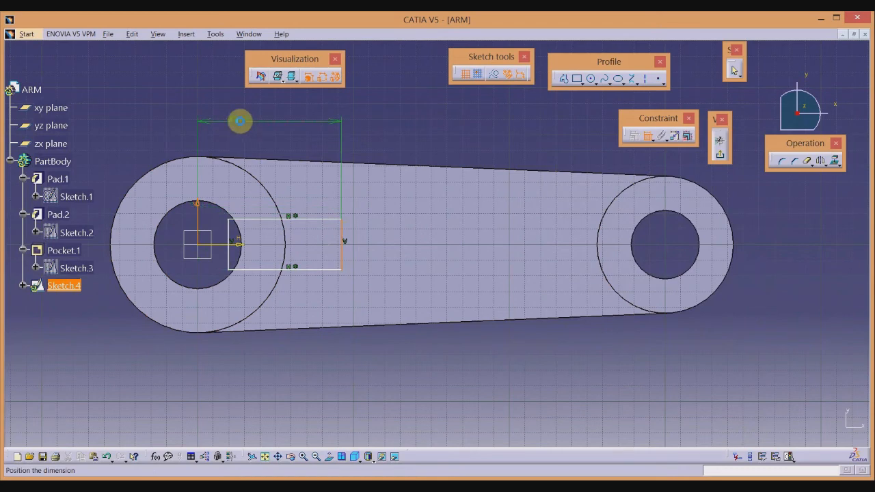
double_click(244, 121)
text(40)
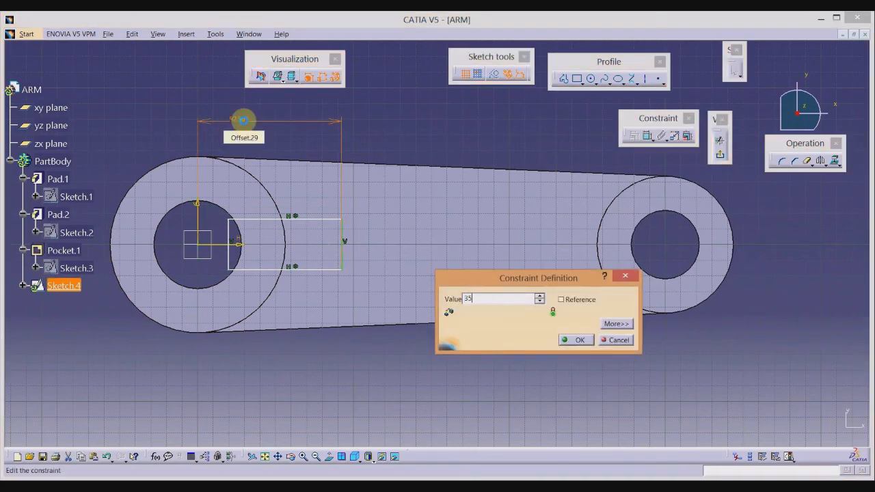
key(Return)
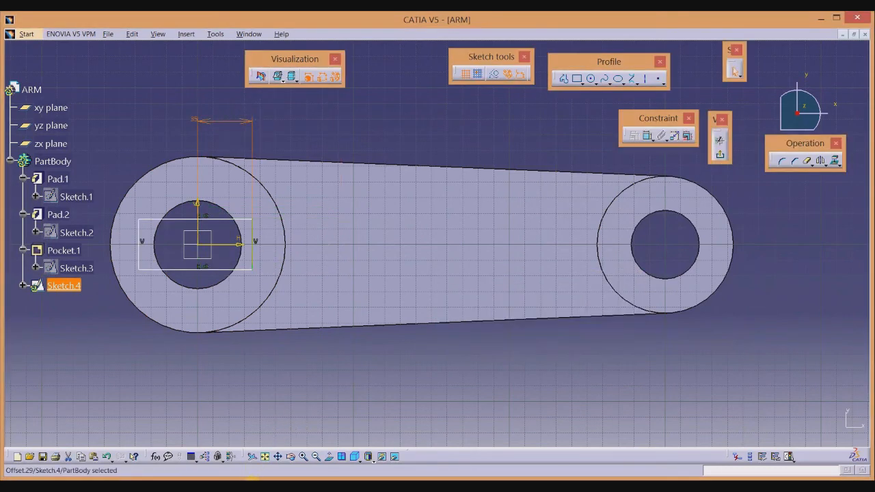
Step: Check the keyway width in the PDF drawing and dimension the rectangle's height as 12.6 mm
click(252, 486)
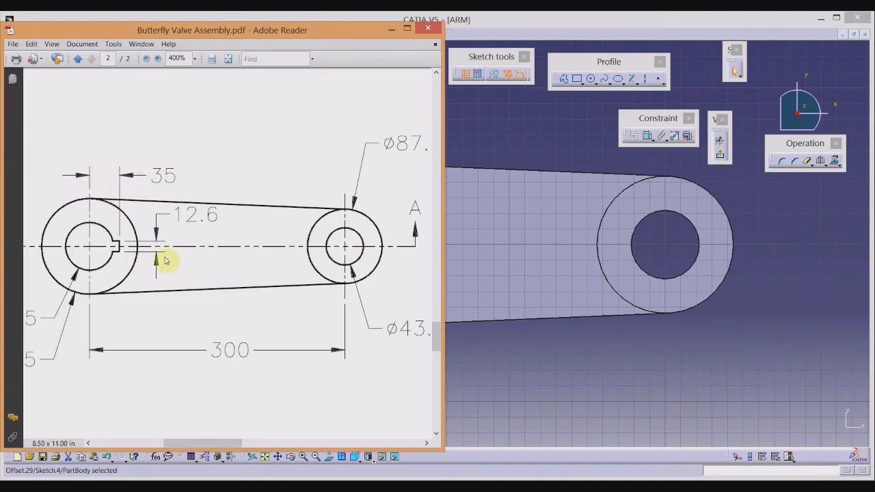
click(522, 358)
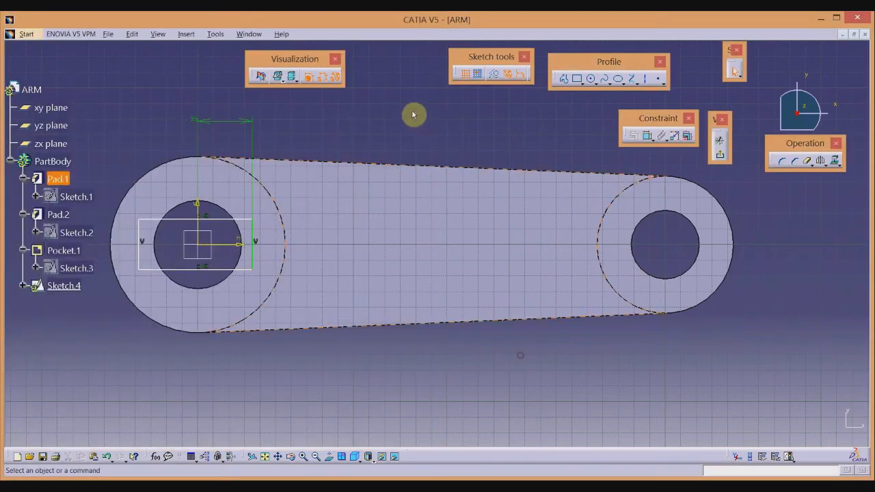
click(647, 135)
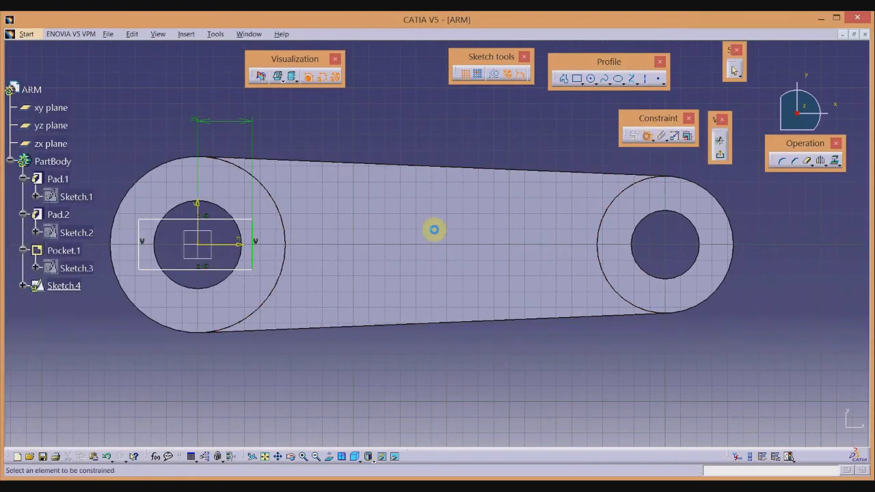
click(254, 253)
double_click(346, 255)
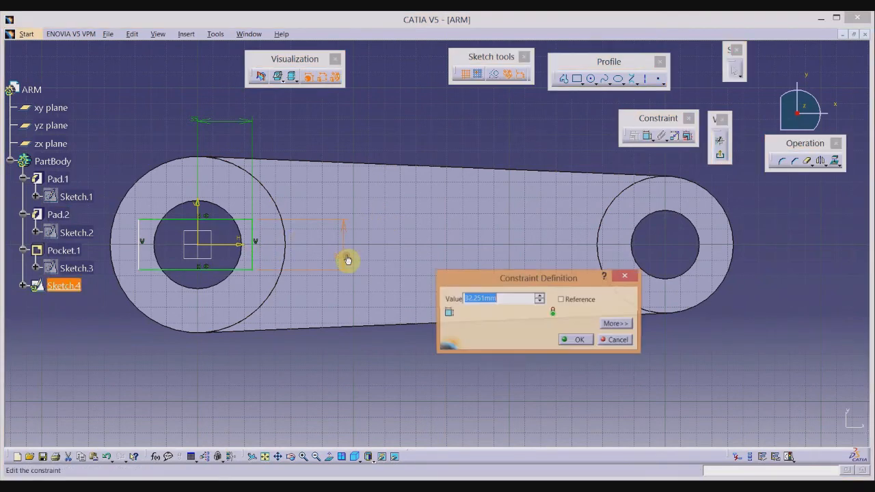
text(12)
key(Return)
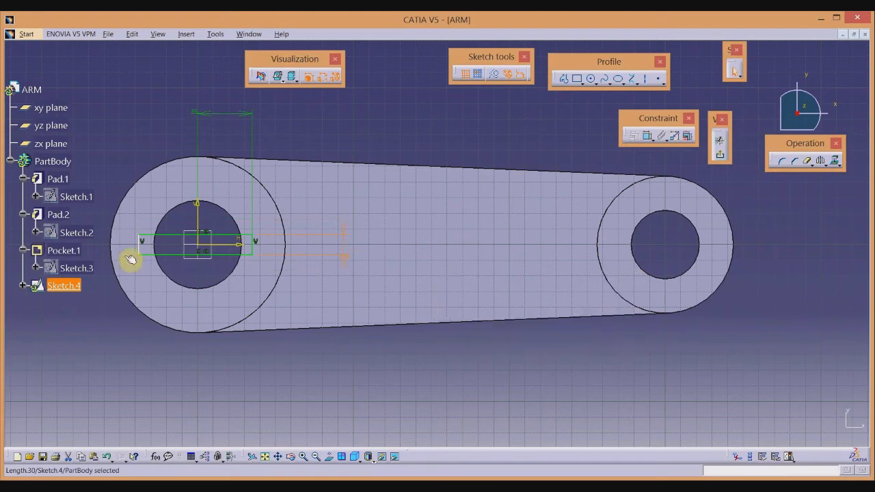
Step: Pull the rectangle's free vertical edge inside the larger hole and exit the sketch
drag(143, 246, 161, 244)
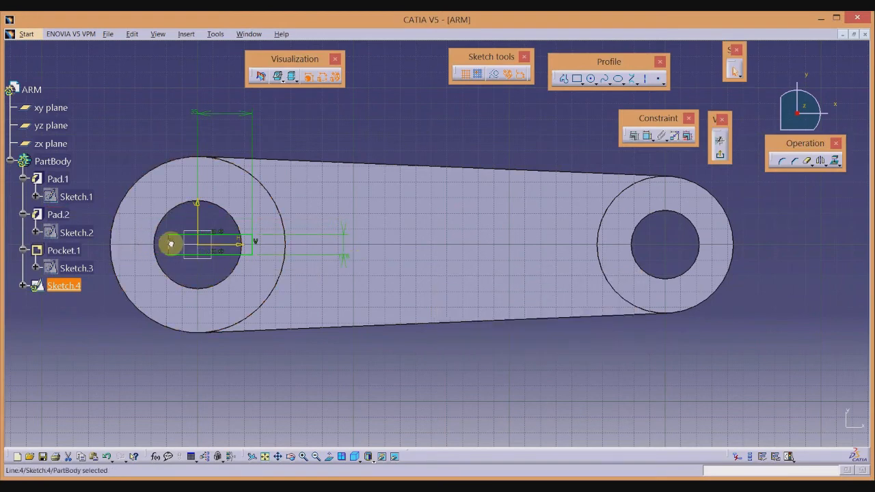
click(475, 373)
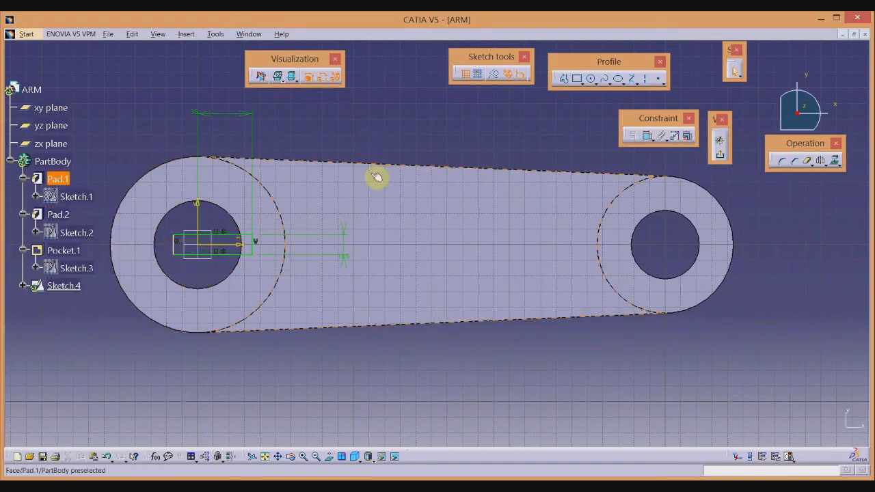
click(721, 158)
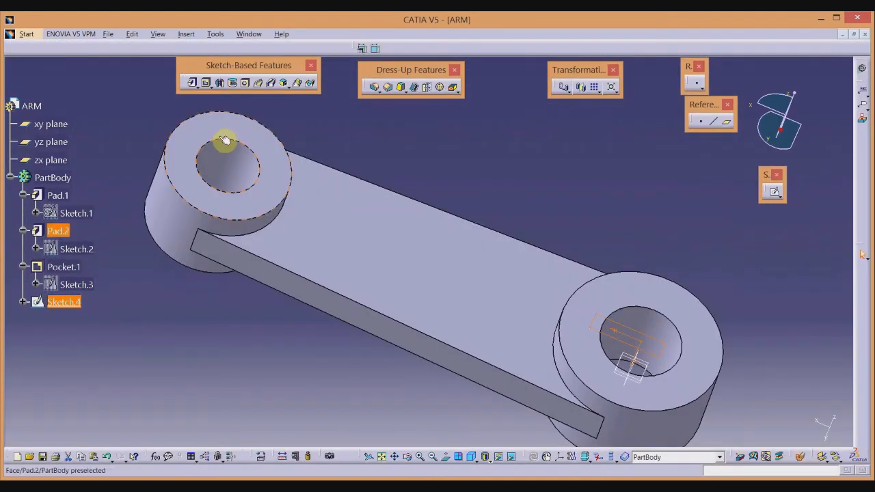
Step: Cut the keyway rectangle through the larger boss with an Up to last pocket
middle_drag(493, 175, 255, 141)
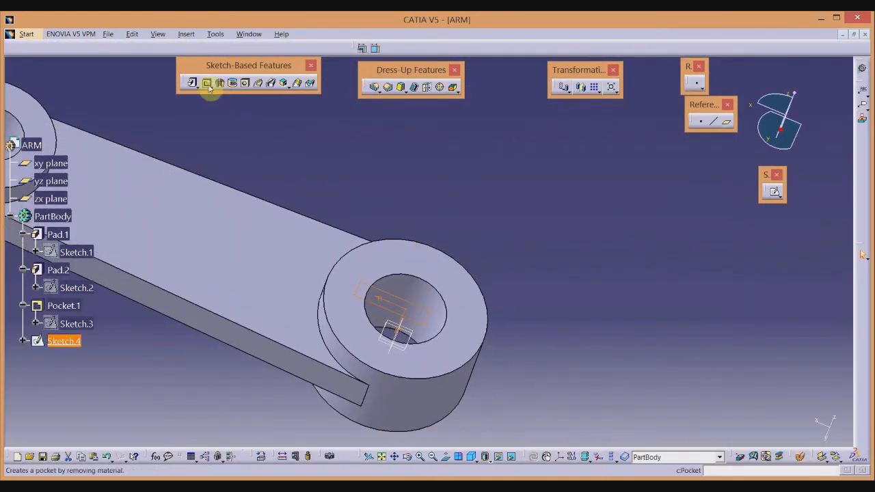
click(208, 84)
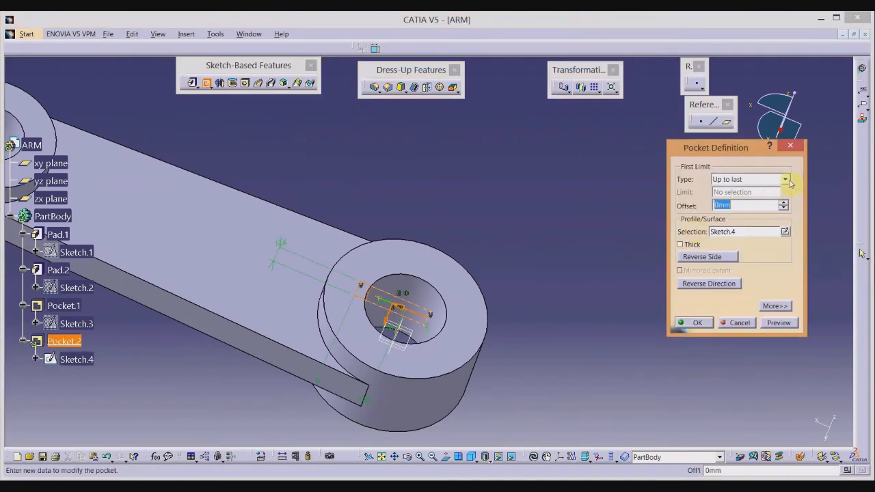
middle_drag(555, 306, 491, 280)
click(688, 243)
Step: Review the plate's dimensions in the Butterfly Valve Assembly PDF and create a new part named PLATE in CATIA
click(255, 489)
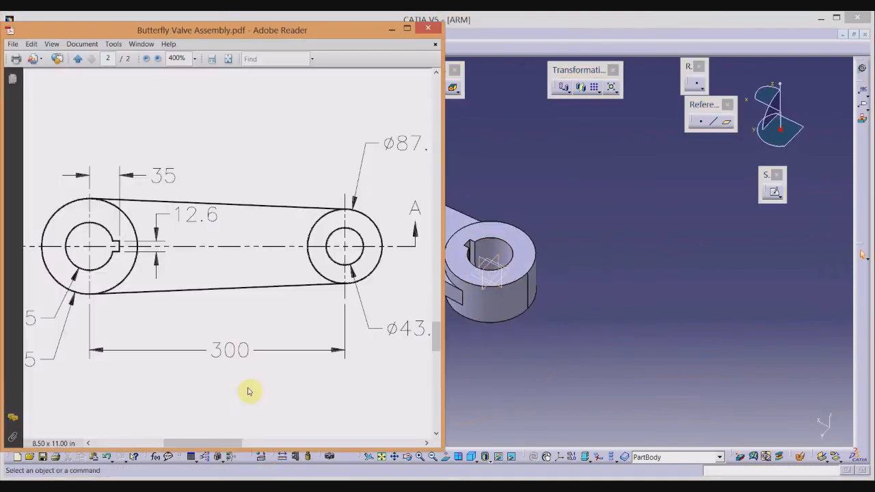
ctrl+scroll(251, 240, down, 5)
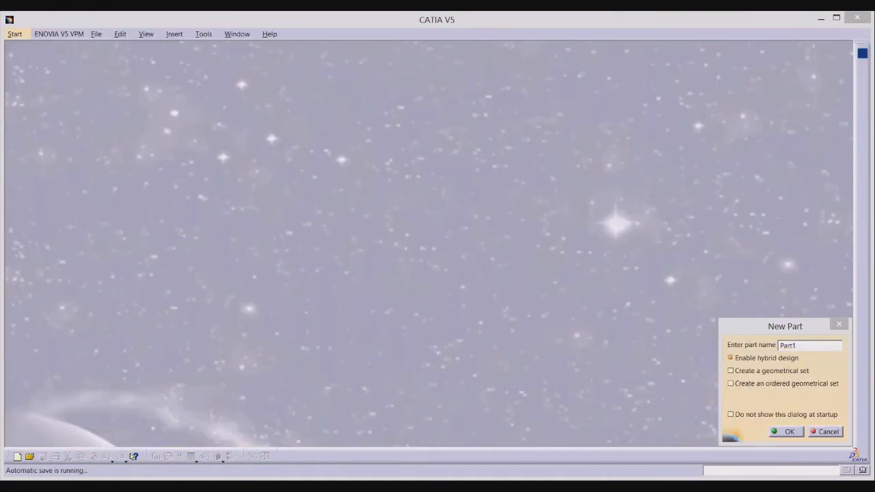
key(alt+Tab)
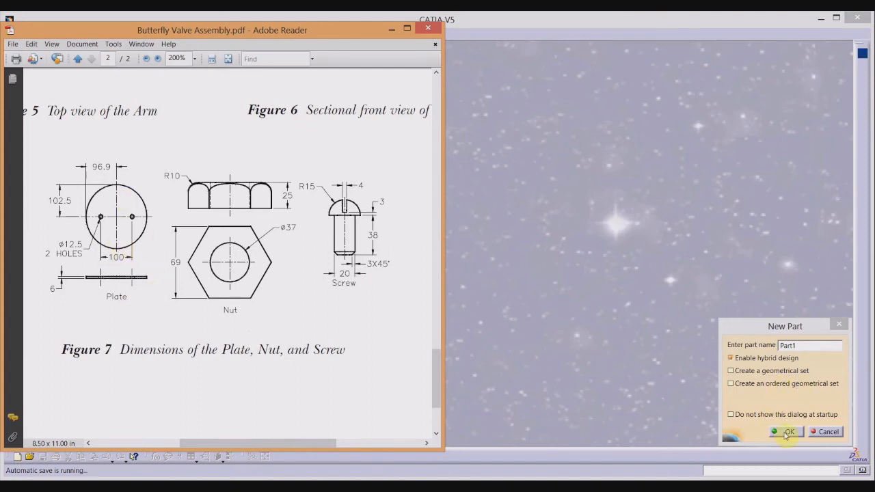
click(807, 346)
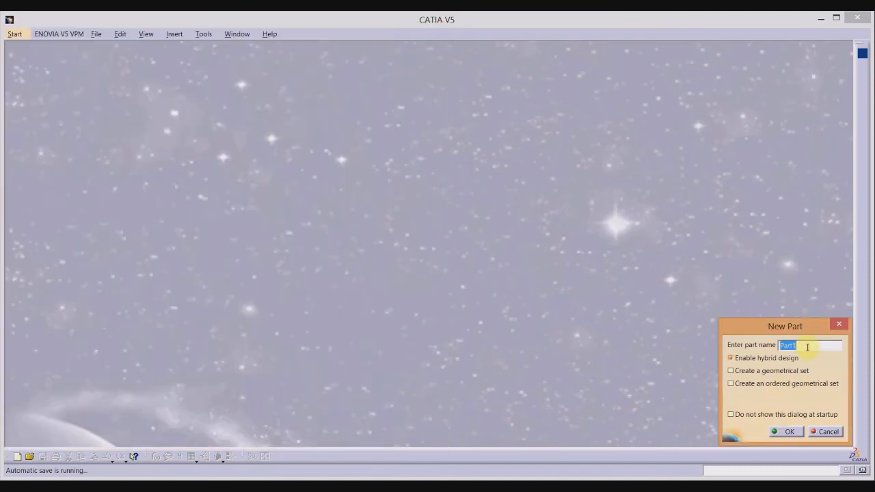
key(Return)
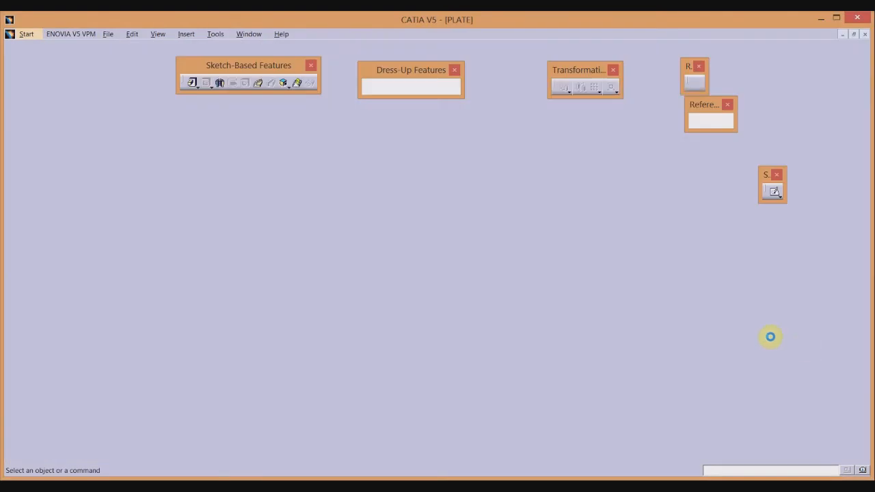
Step: Sketch an ellipse centred on the origin of the xy plane, with semi-axes about 68 mm horizontally and 44 mm vertically
click(777, 199)
click(454, 251)
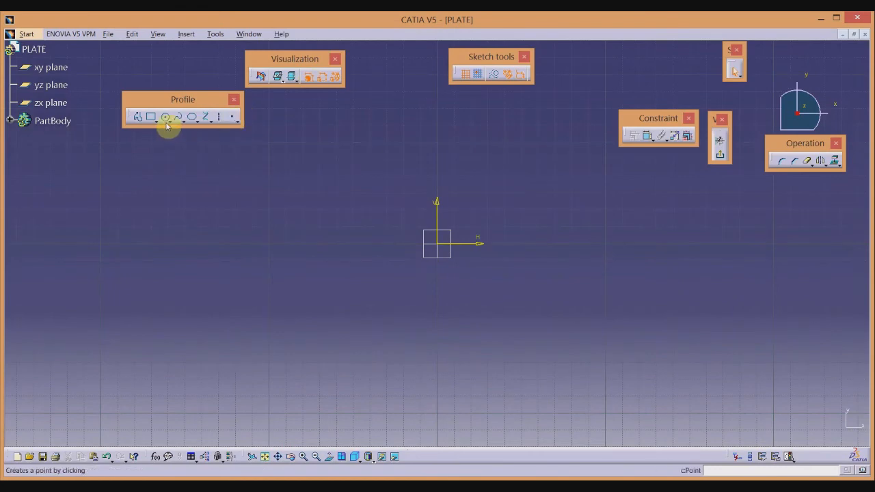
click(193, 118)
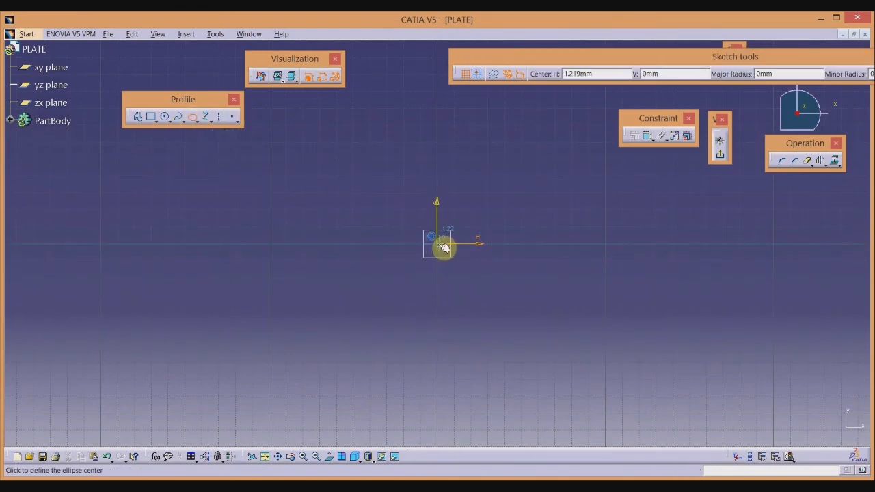
click(441, 247)
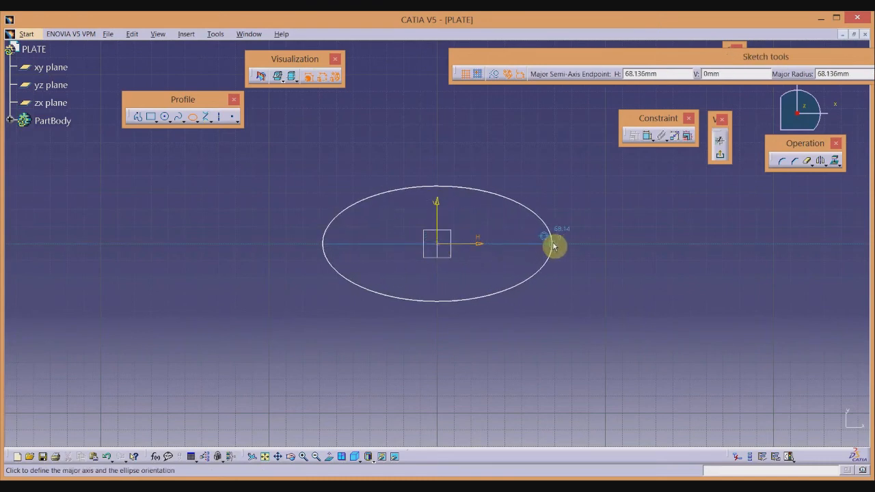
click(554, 247)
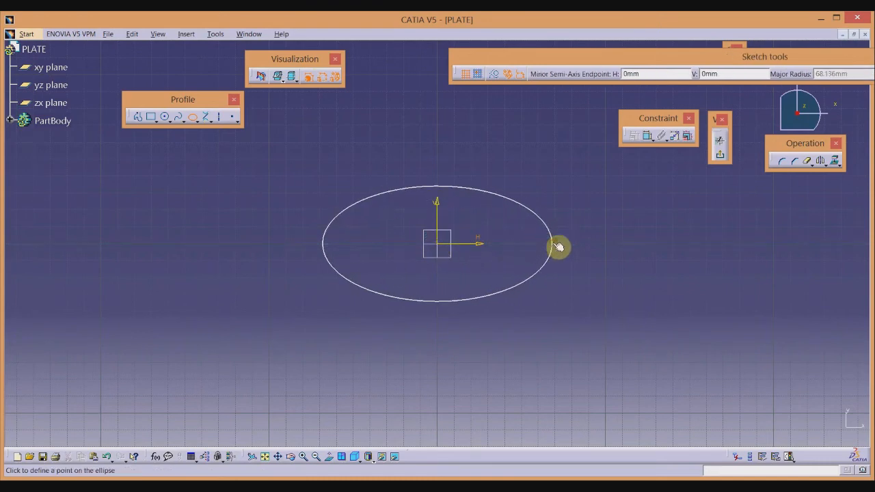
click(436, 173)
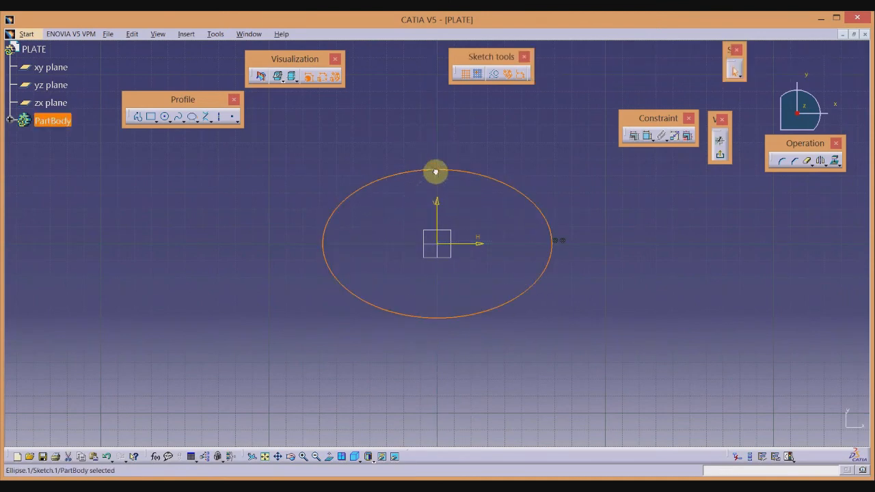
Step: Dimension the ellipse's horizontal major axis, placing the dimension above the profile
click(646, 134)
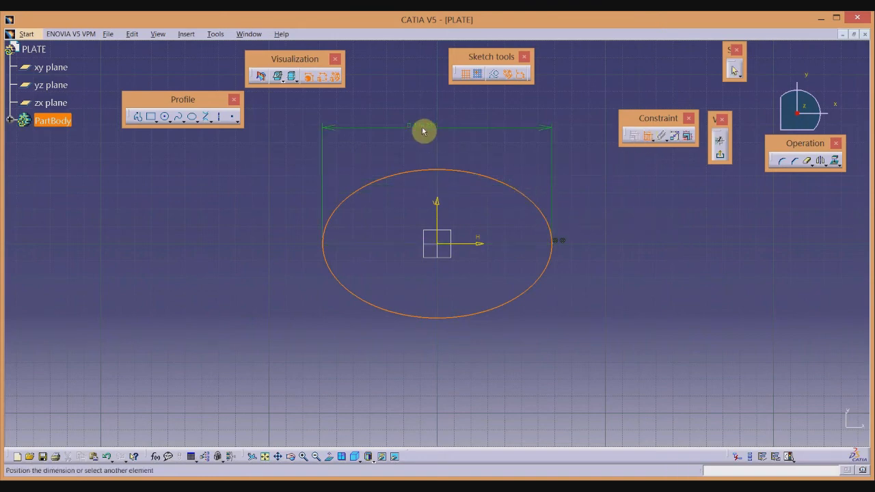
right_click(423, 131)
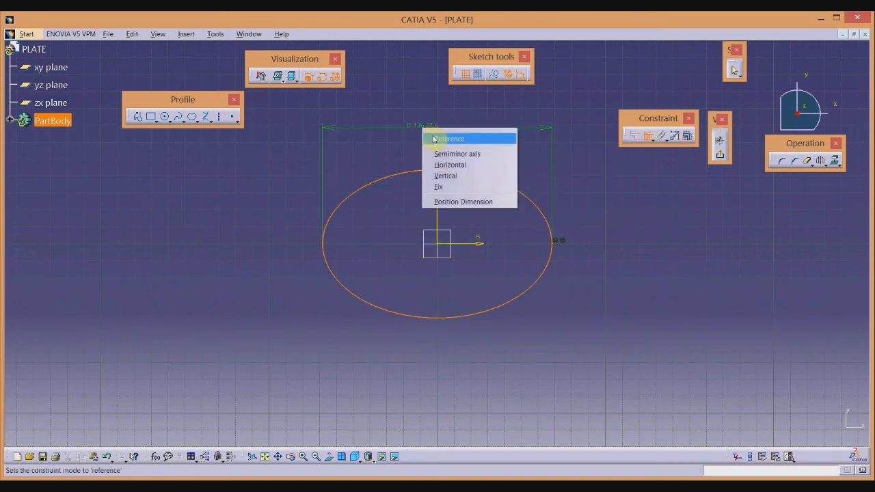
click(404, 130)
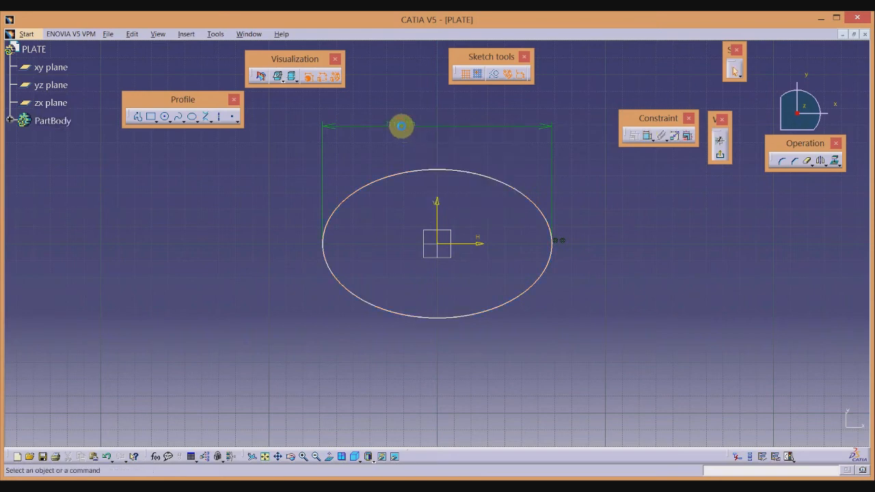
click(605, 177)
Step: Check the plate's size in the Butterfly Valve Assembly PDF and set the major axis diameter to 102.5 mm
double_click(398, 128)
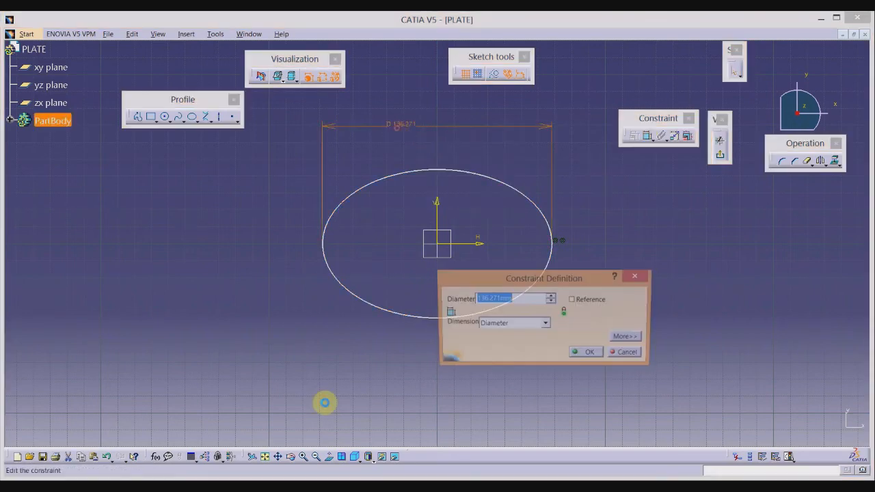
key(alt+Tab)
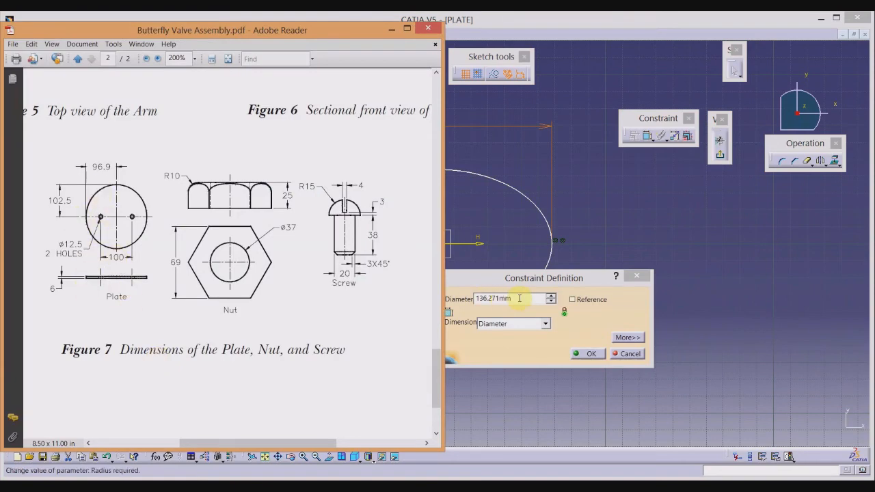
key(alt+Tab)
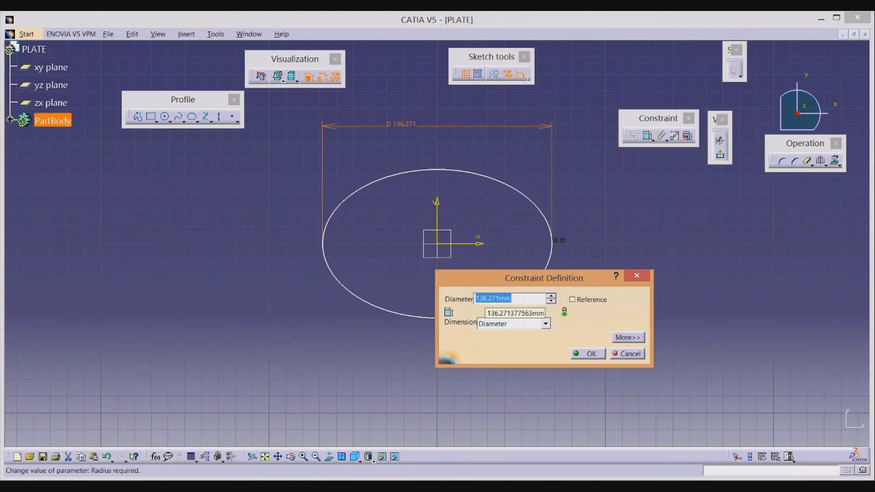
text(5)
key(Return)
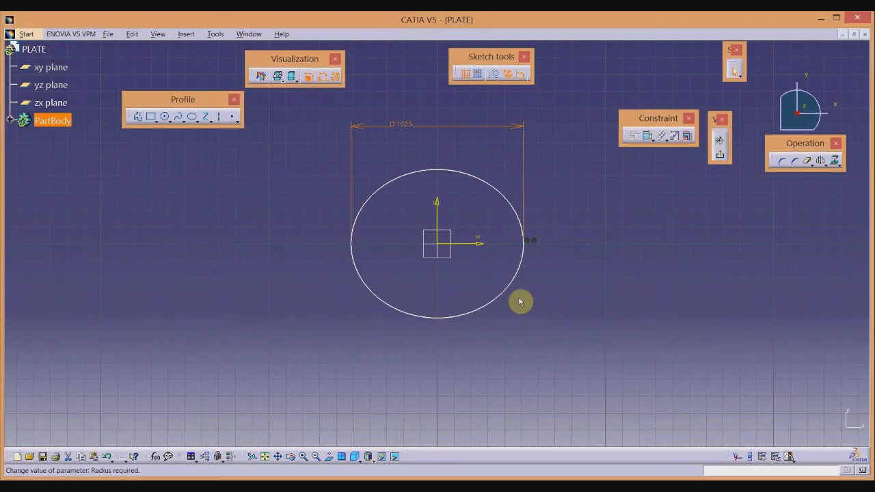
Step: Change the major axis dimension to Radius and set it to 102.5 mm
double_click(418, 131)
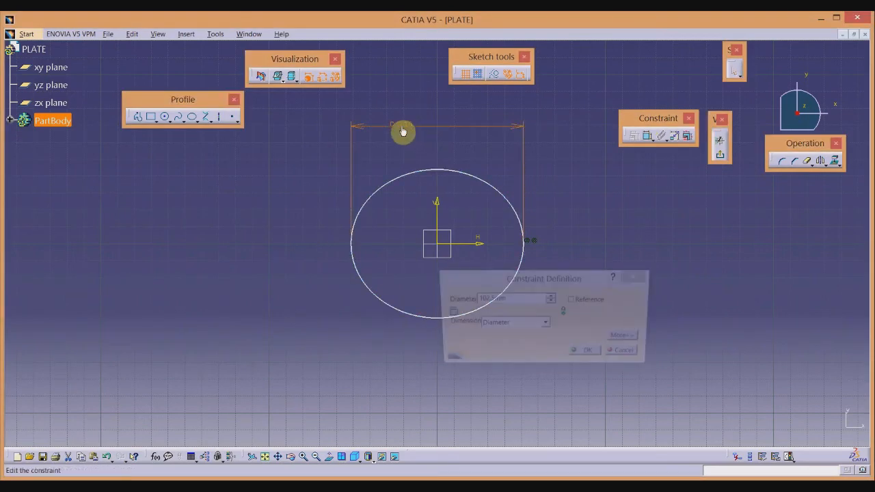
click(545, 325)
click(521, 335)
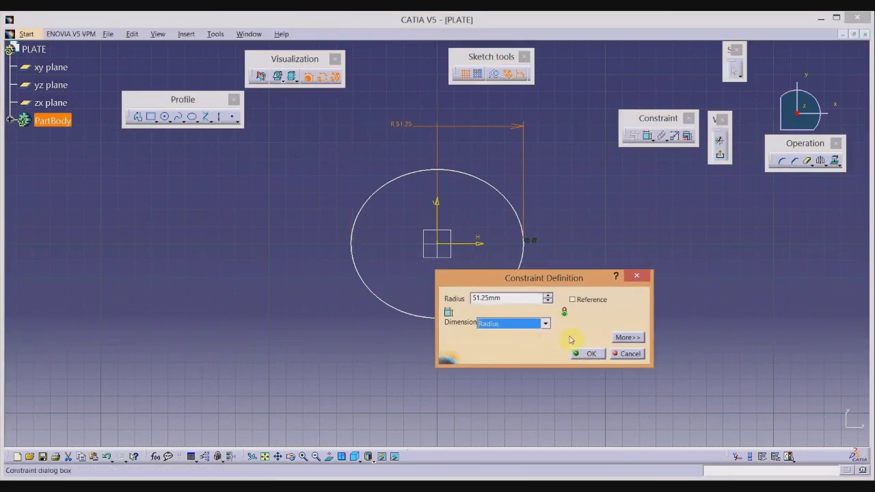
click(509, 298)
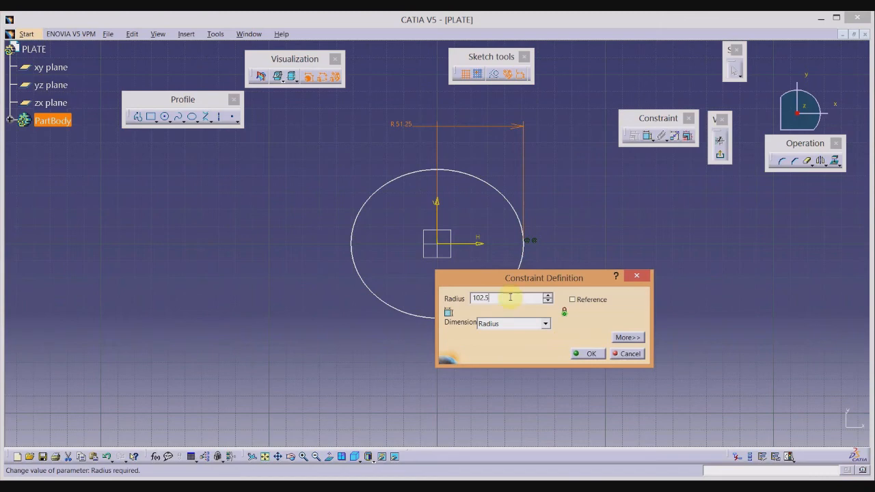
text(102.5)
key(Return)
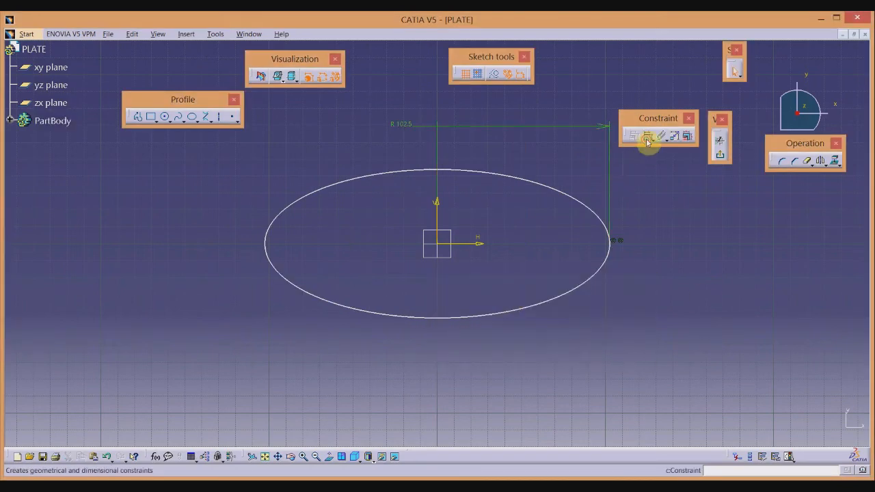
Step: Add a semiminor axis dimension to the ellipse, placed beside the profile on the negative H side
click(647, 139)
click(560, 191)
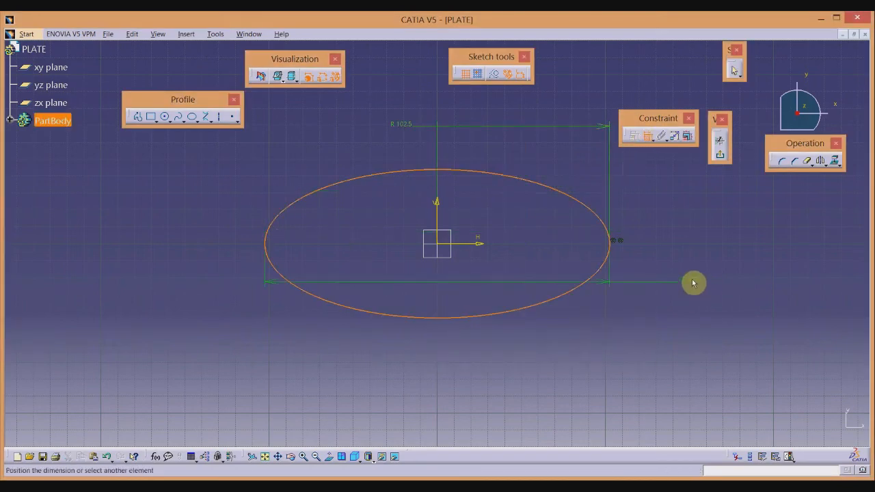
right_click(619, 303)
click(640, 327)
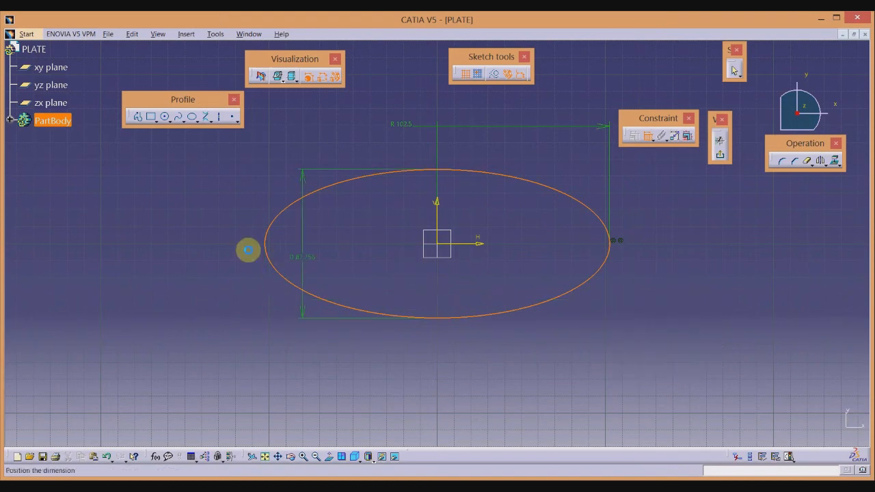
click(148, 259)
Step: Change the minor axis dimension to Radius and set it to 96.9 mm, following the plate drawing in the PDF
double_click(151, 252)
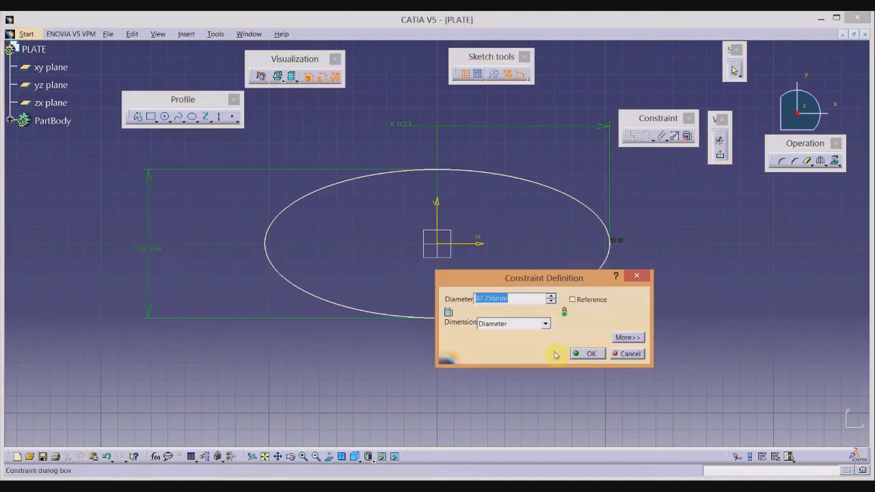
click(545, 325)
click(524, 336)
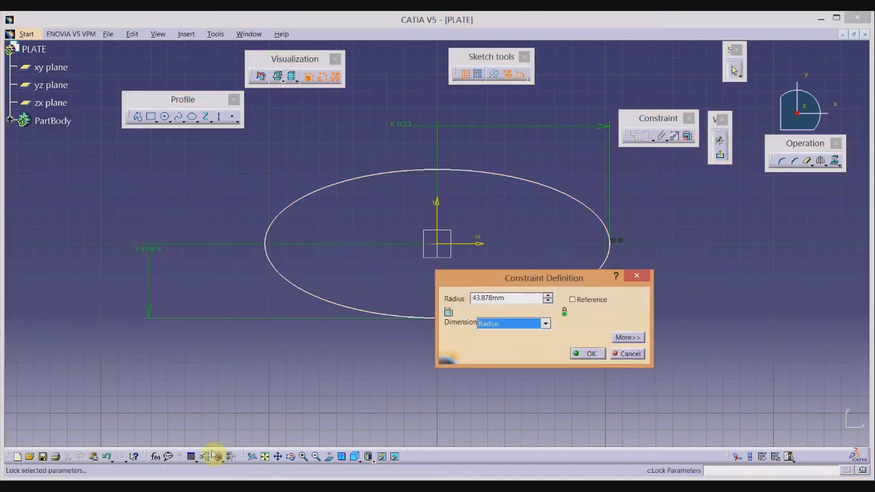
click(264, 411)
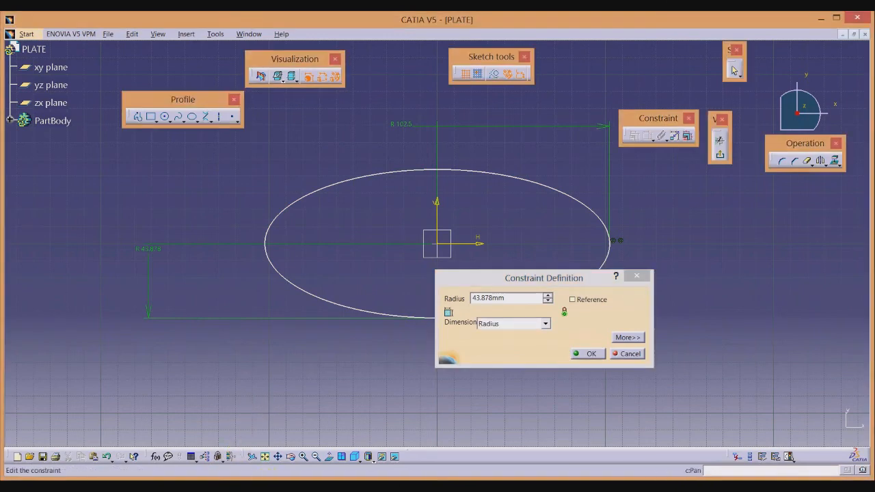
key(alt+Tab)
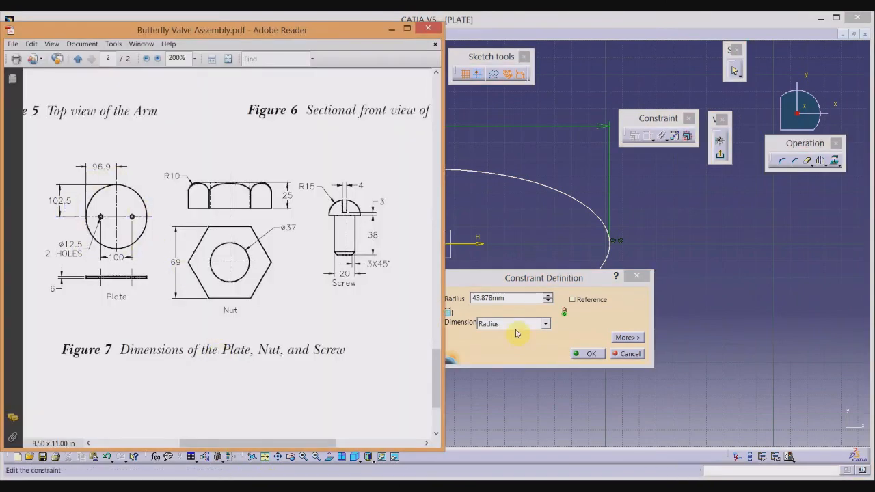
double_click(513, 299)
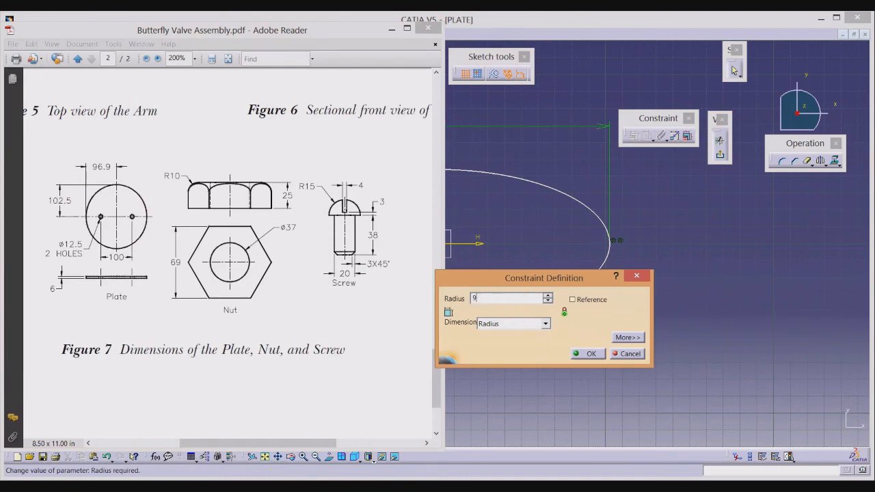
text(96.9)
key(Return)
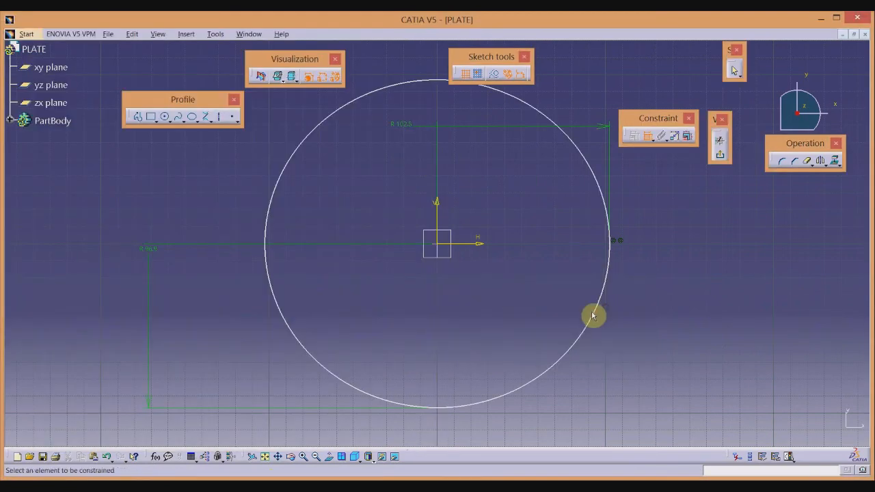
Step: Add an angle constraint between the ellipse and the sketch's vertical axis
ctrl+middle_drag(217, 183, 216, 219)
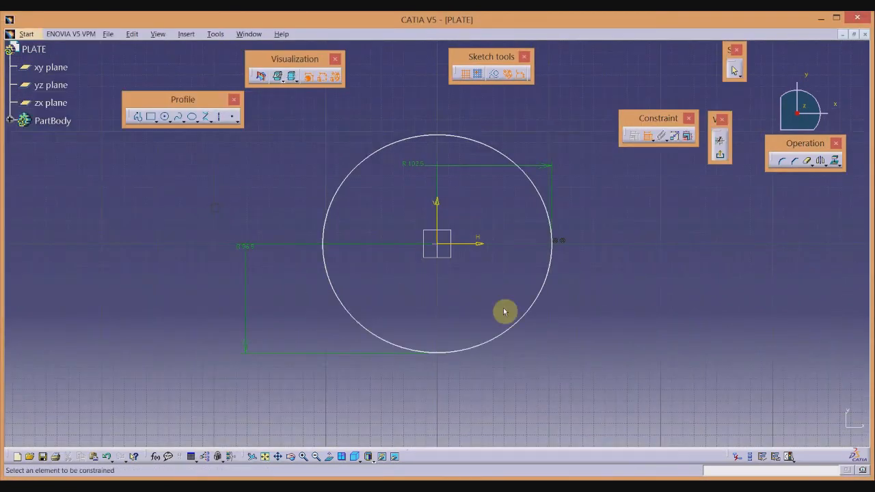
click(490, 146)
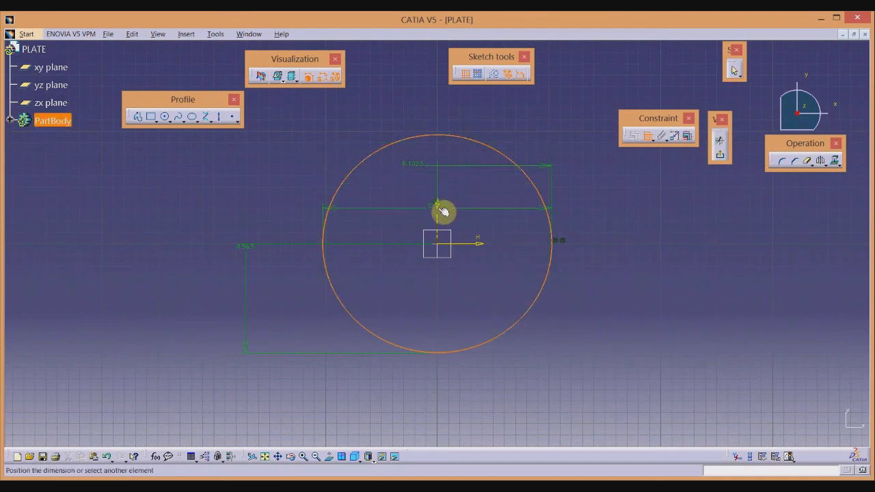
click(501, 199)
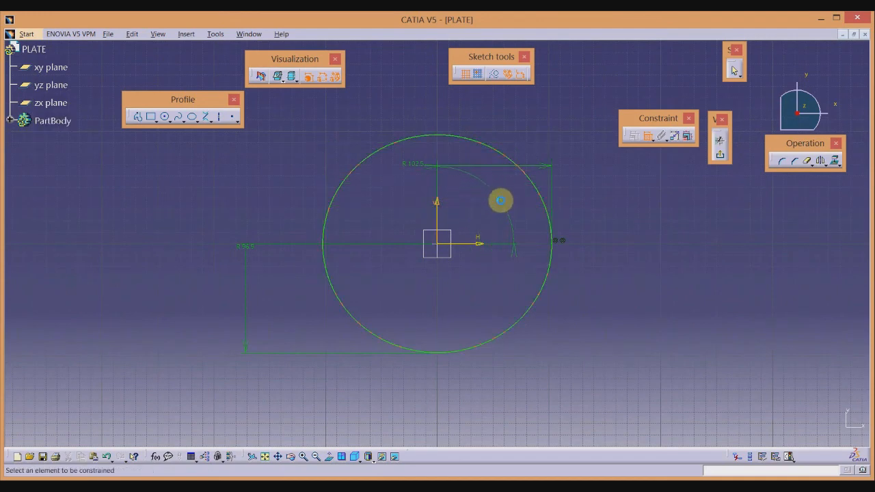
Step: Draw a small circle outside the ellipse on the positive H side and set its radius to 12.5 mm
middle_drag(645, 256, 581, 271)
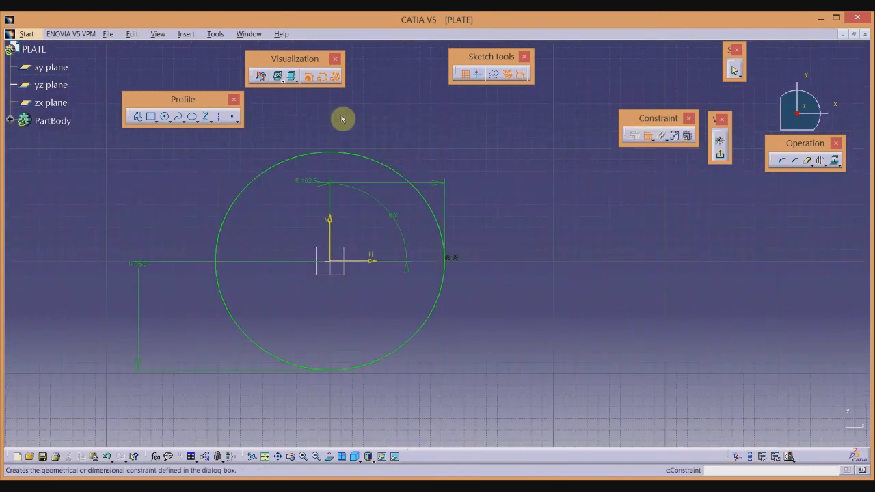
click(165, 116)
click(520, 194)
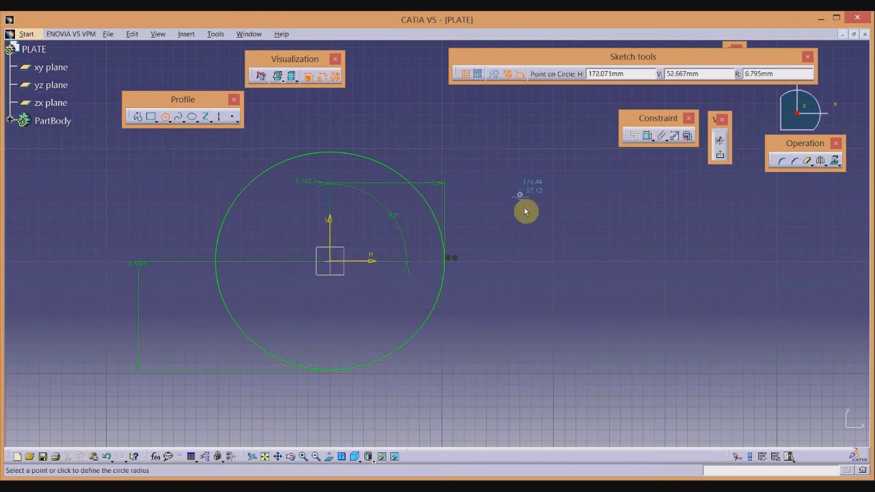
click(526, 208)
click(648, 135)
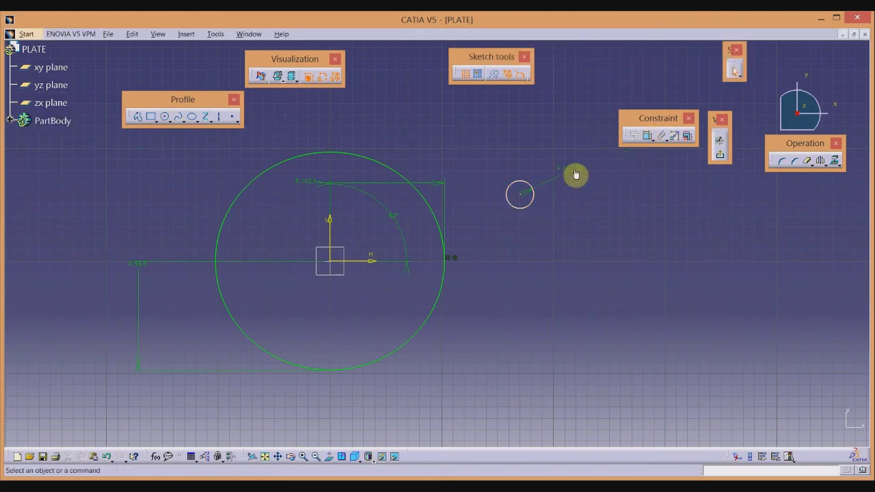
double_click(573, 167)
text(12.5)
key(Return)
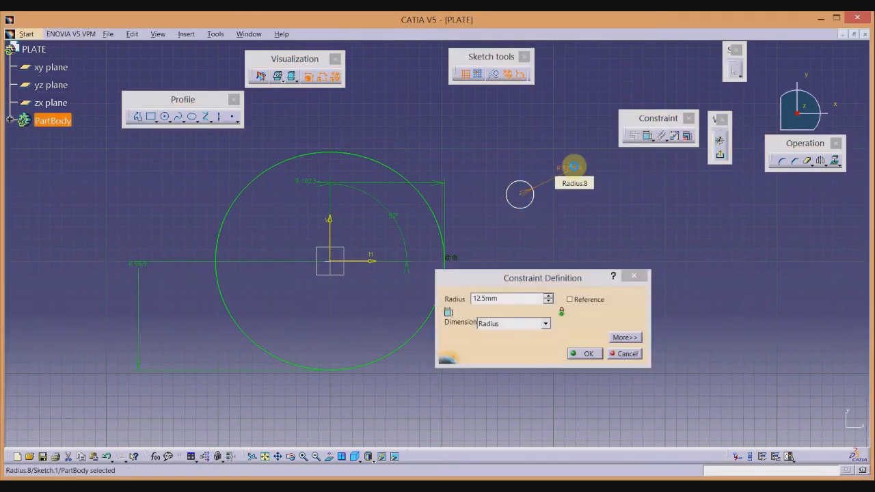
Step: Check the hole positions in the PDF drawing and make the small circle's centre coincident with the vertical axis
click(212, 487)
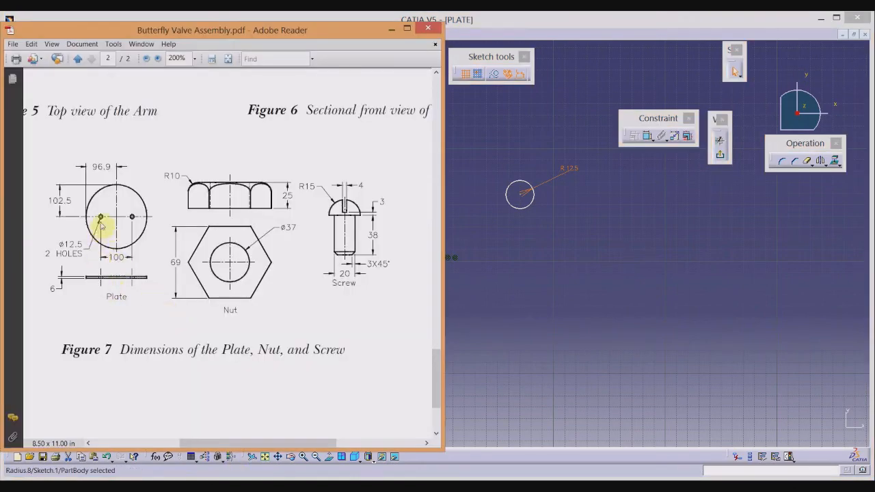
click(527, 204)
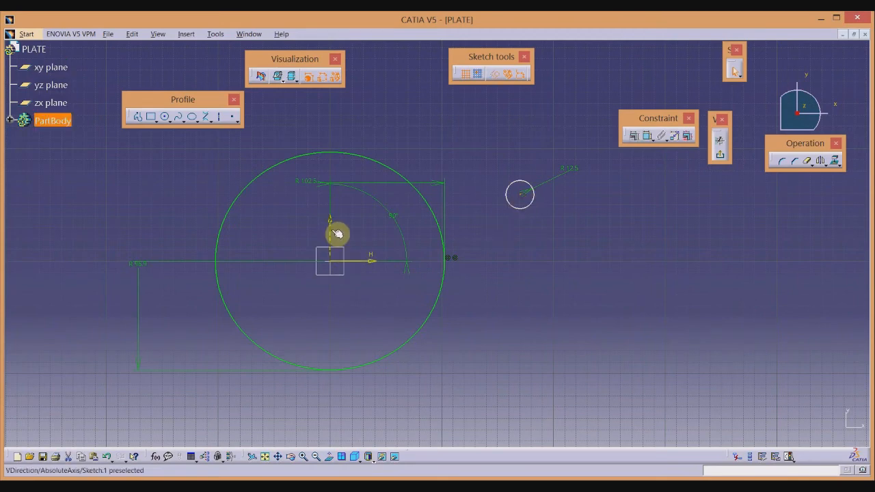
click(337, 235)
click(633, 136)
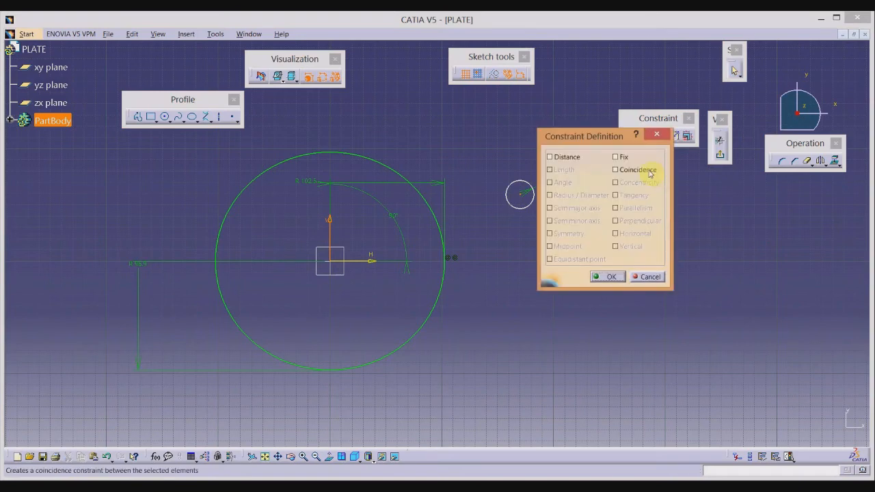
click(650, 171)
click(608, 277)
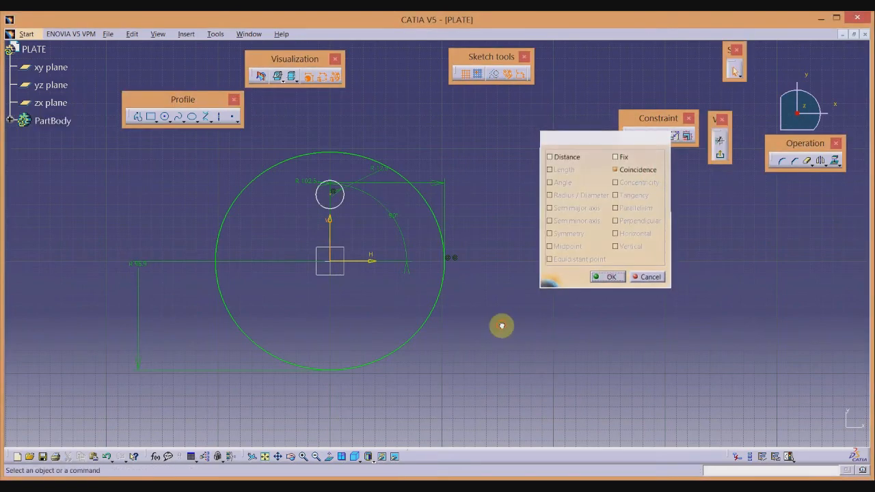
Step: Mirror the small circle about the sketch's horizontal axis
click(341, 204)
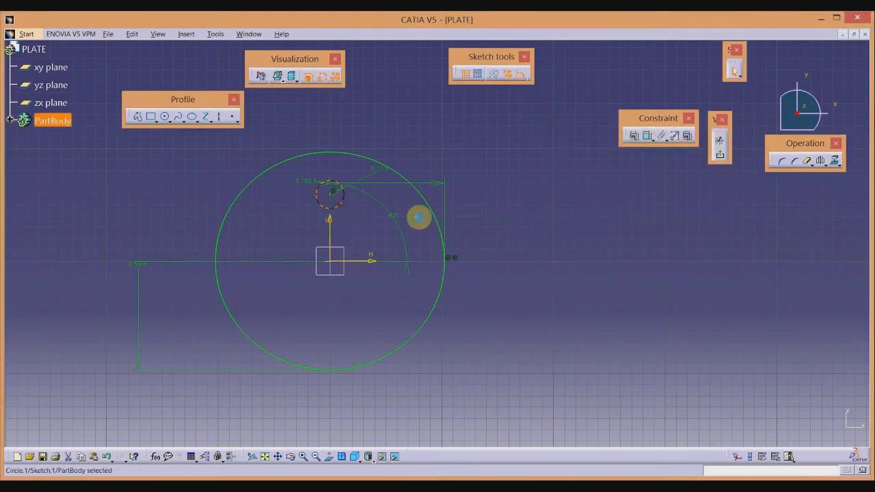
click(822, 163)
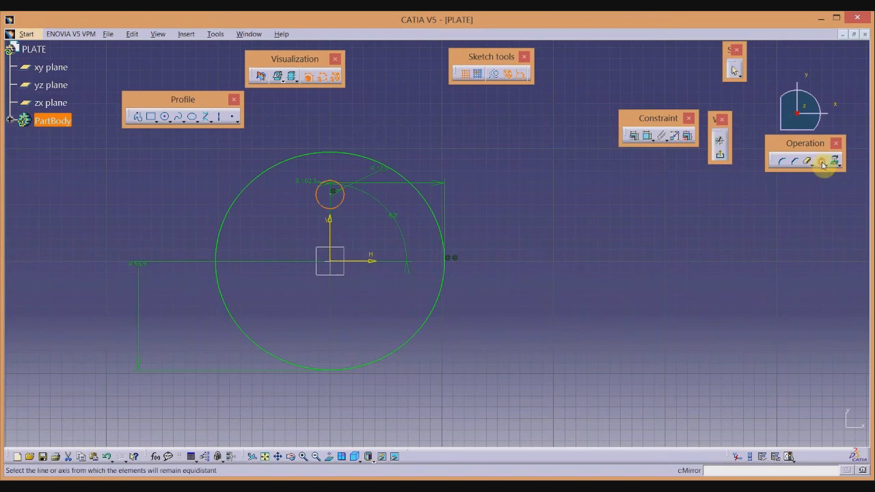
click(370, 264)
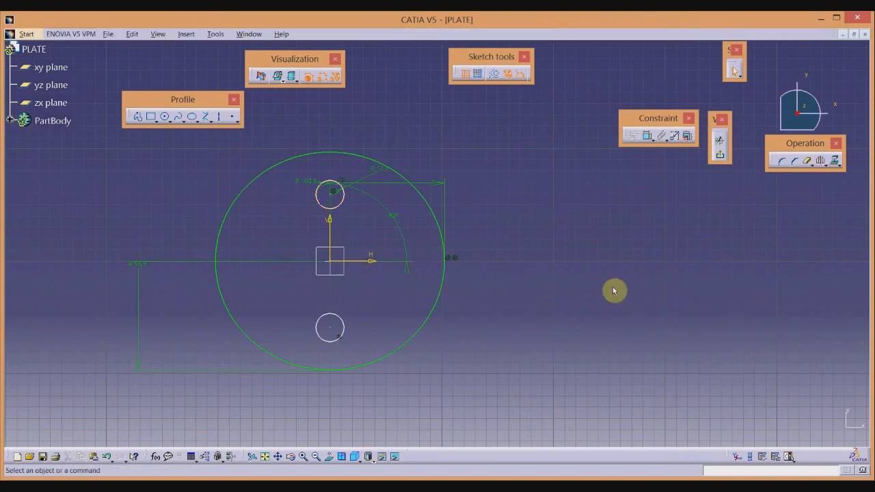
Step: Constrain the distance between the two small circles' centres to 100 mm and check it against the plate drawing in the PDF
click(650, 135)
click(334, 197)
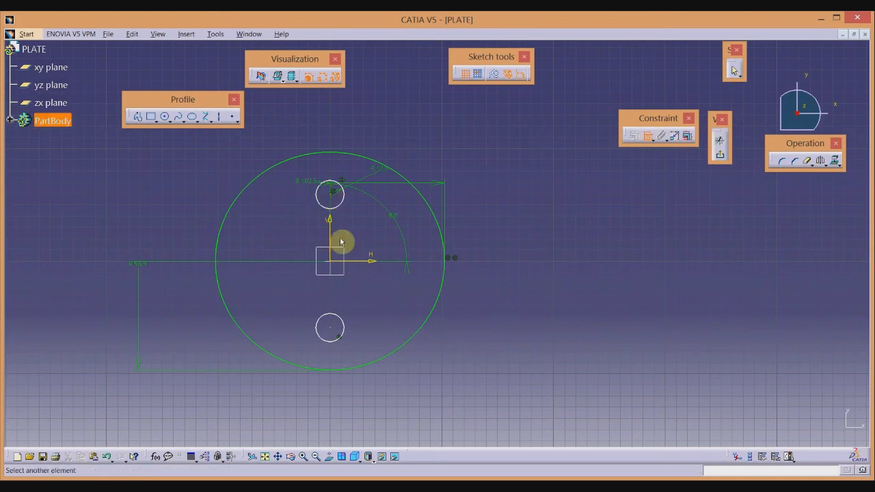
click(330, 329)
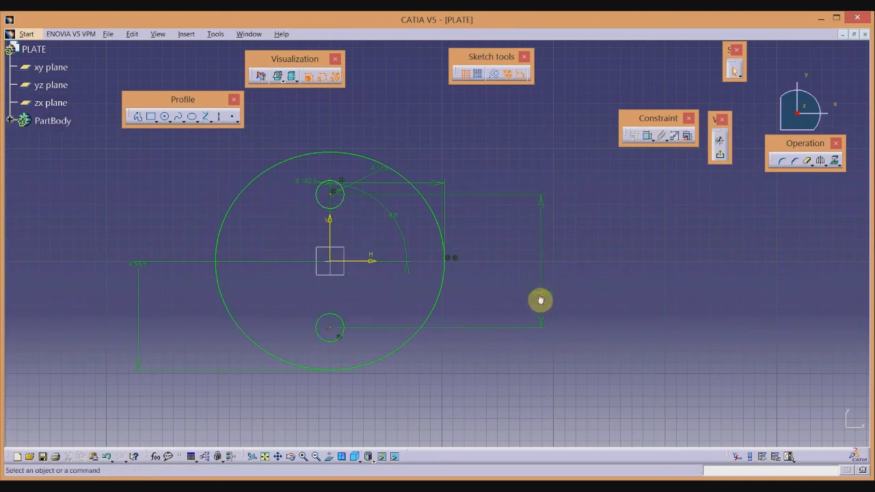
double_click(540, 297)
text(100)
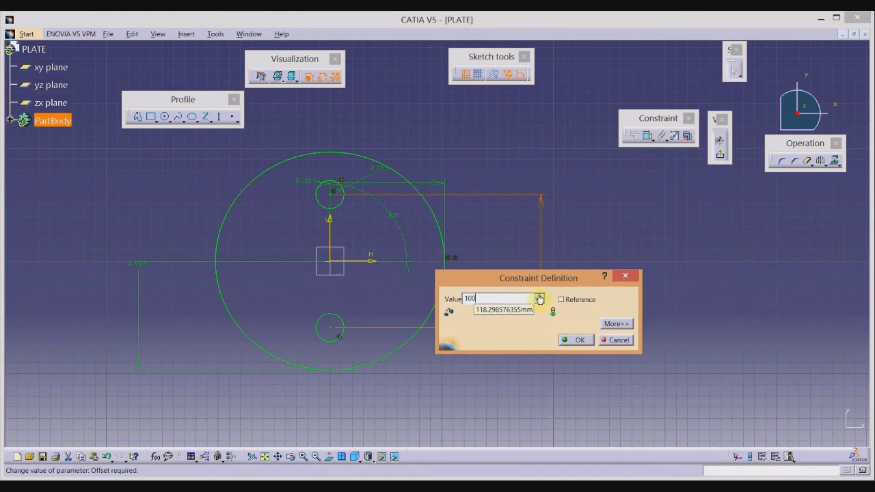
key(Return)
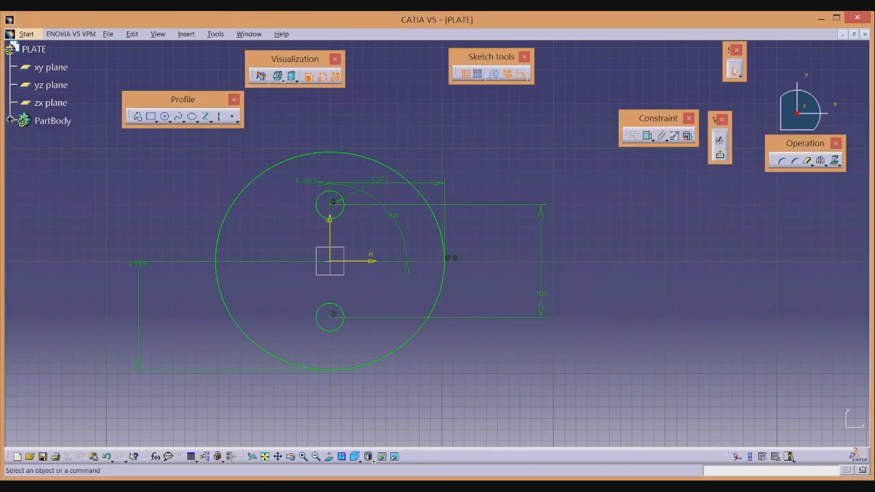
key(alt+Tab)
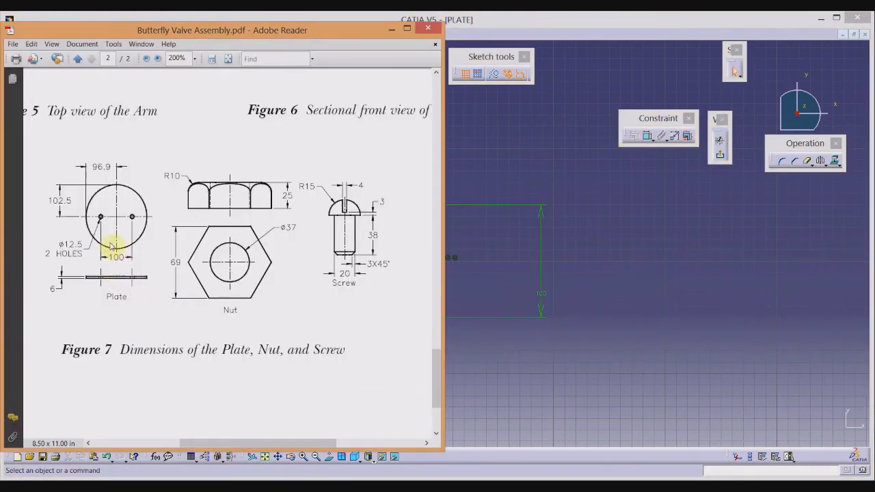
click(650, 307)
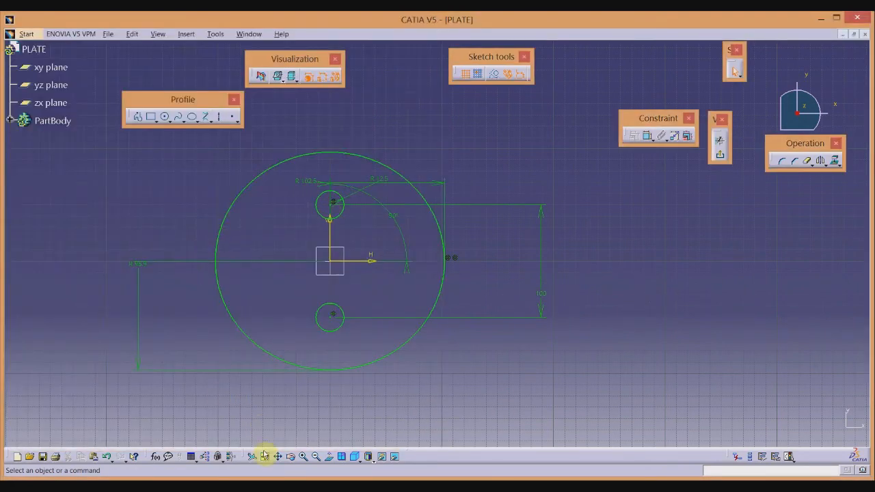
key(alt+Tab)
key(alt+Tab)
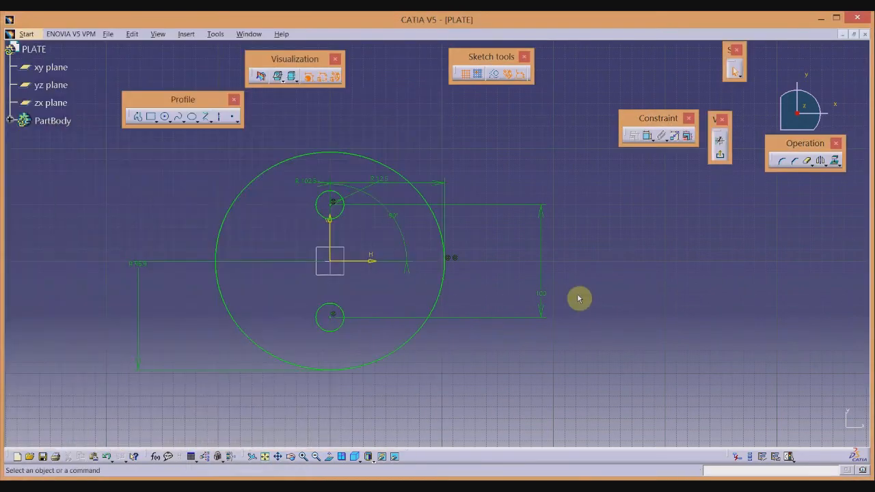
Step: Exit the sketch and pad the plate profile 3 mm with mirrored extent, following the thickness in the PDF drawing
click(720, 158)
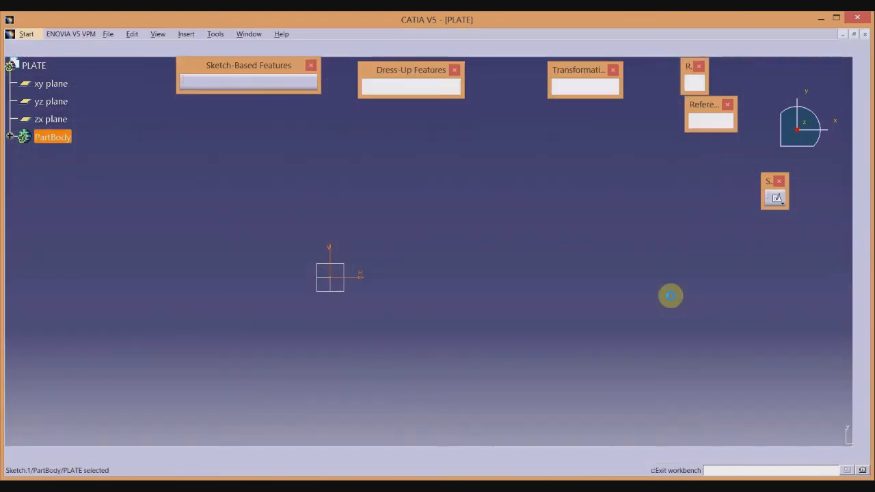
click(194, 83)
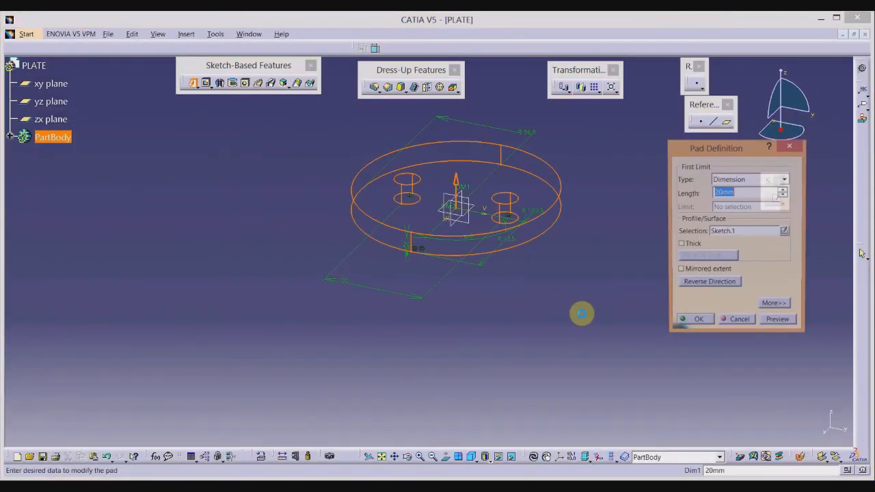
click(694, 272)
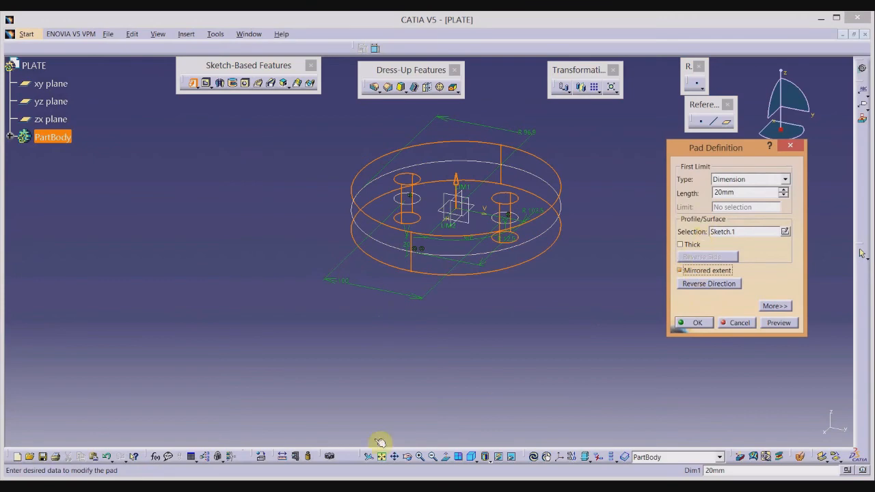
key(alt+Tab)
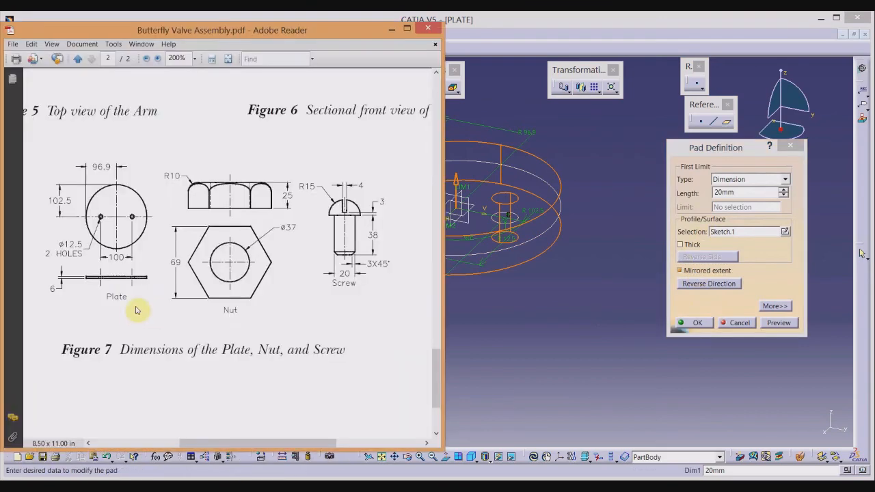
double_click(743, 192)
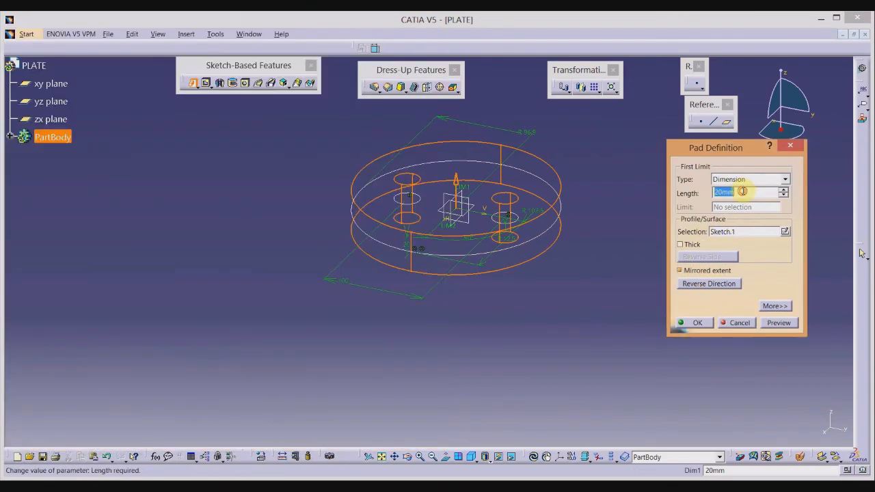
text(3)
key(Return)
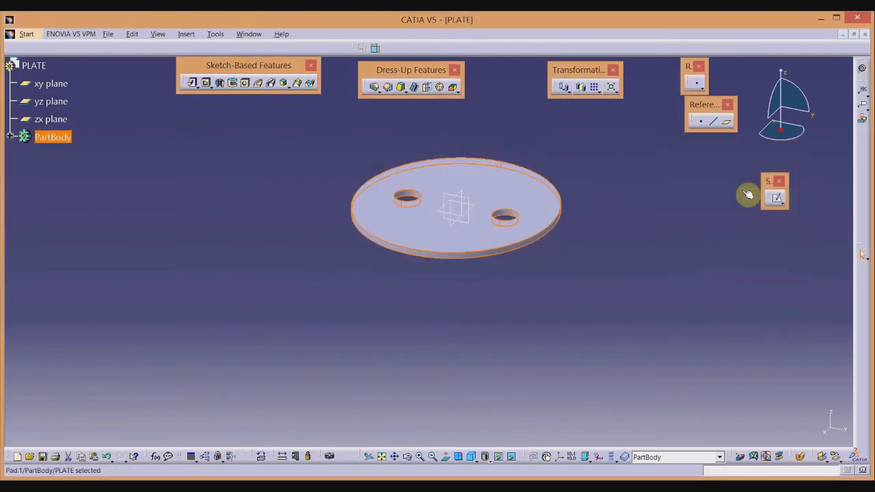
Step: Look over the plate and the PDF drawing, and save the part as PLATE in the bvass folder
middle_drag(480, 307, 336, 390)
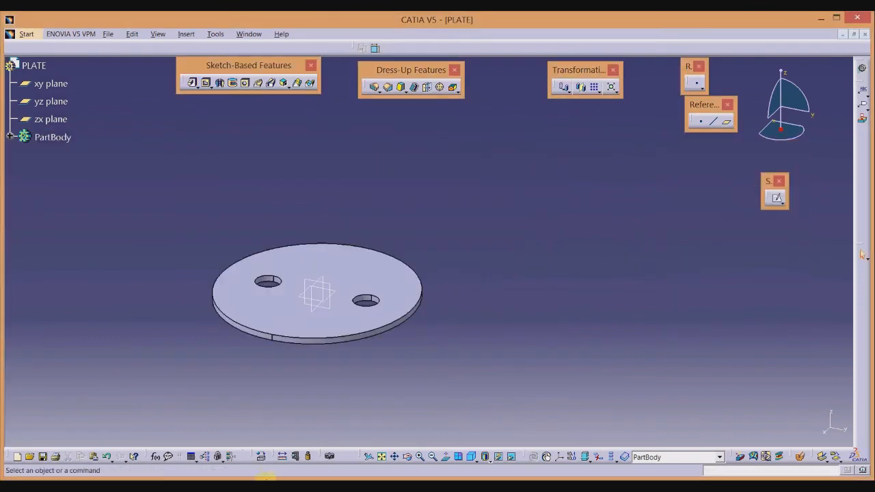
click(265, 484)
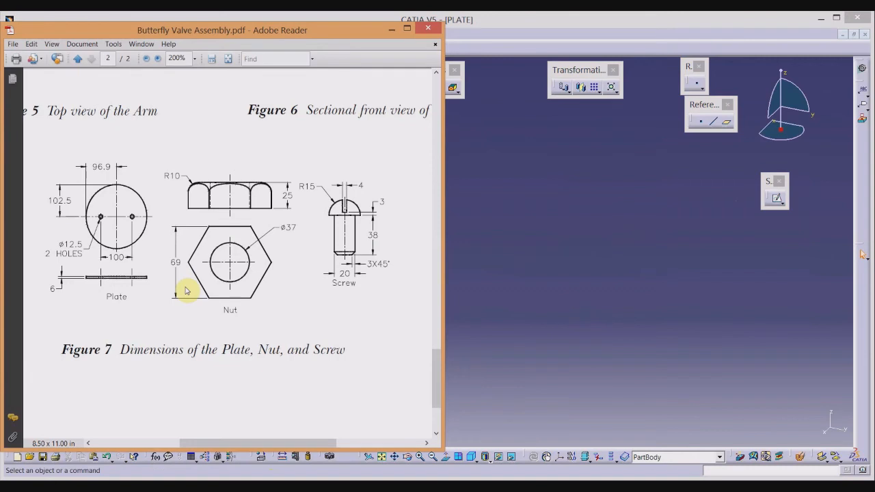
click(524, 266)
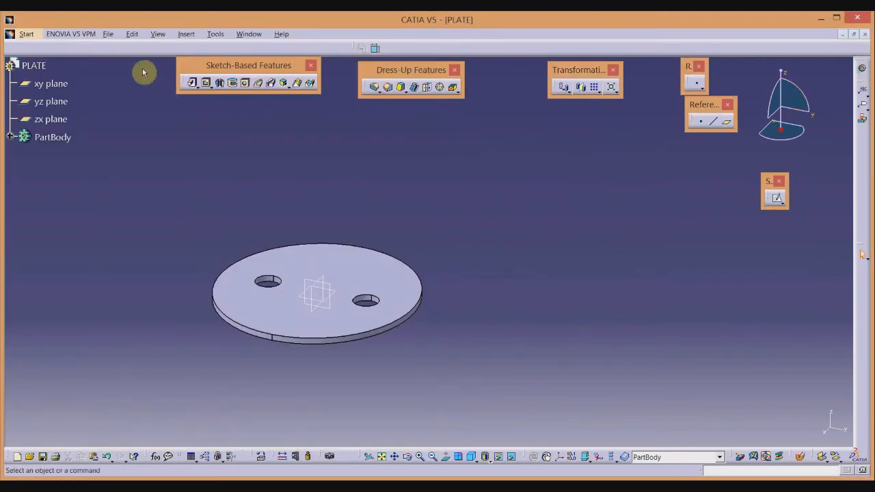
click(108, 34)
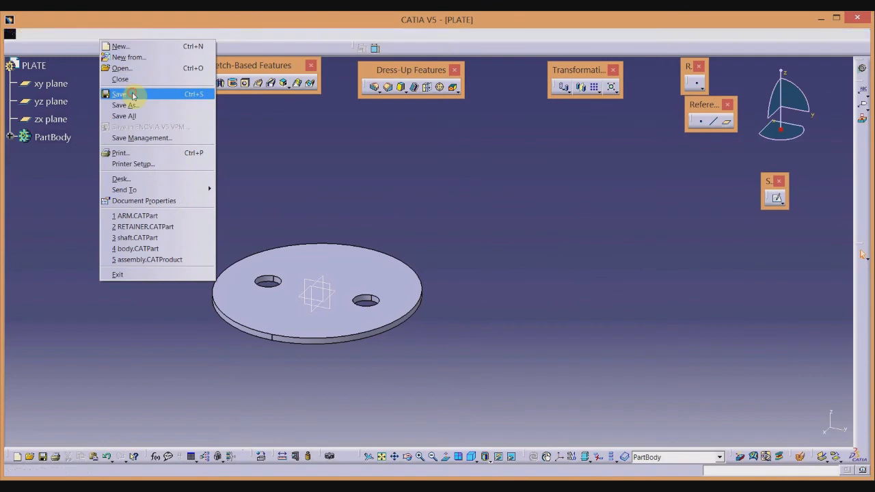
click(133, 96)
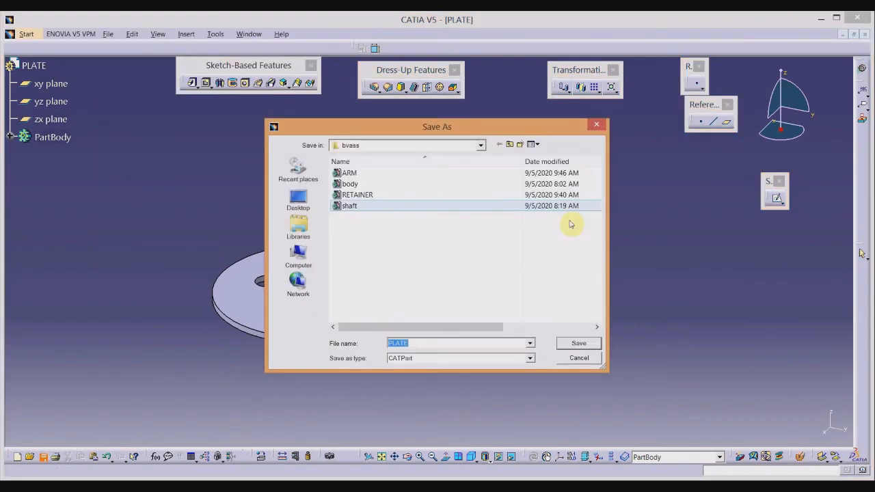
click(576, 343)
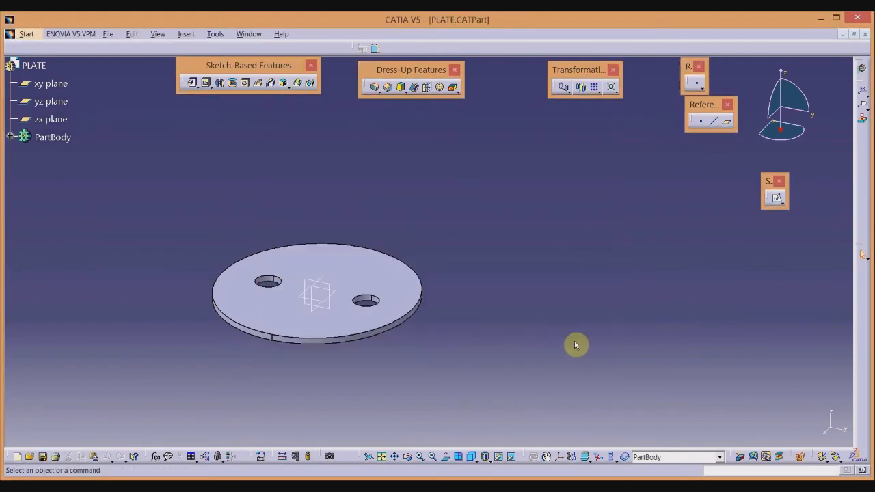
Step: Close the plate part and create a new part named SCREW, consulting the PDF for the next component
click(865, 35)
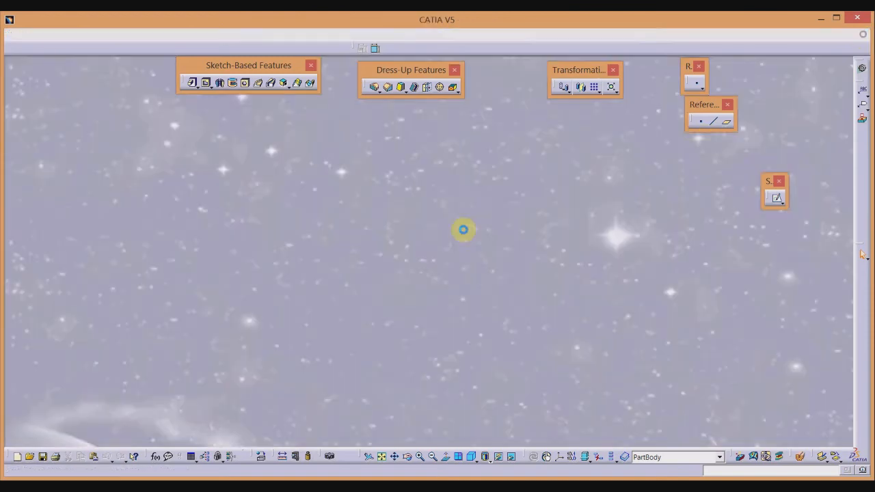
click(15, 34)
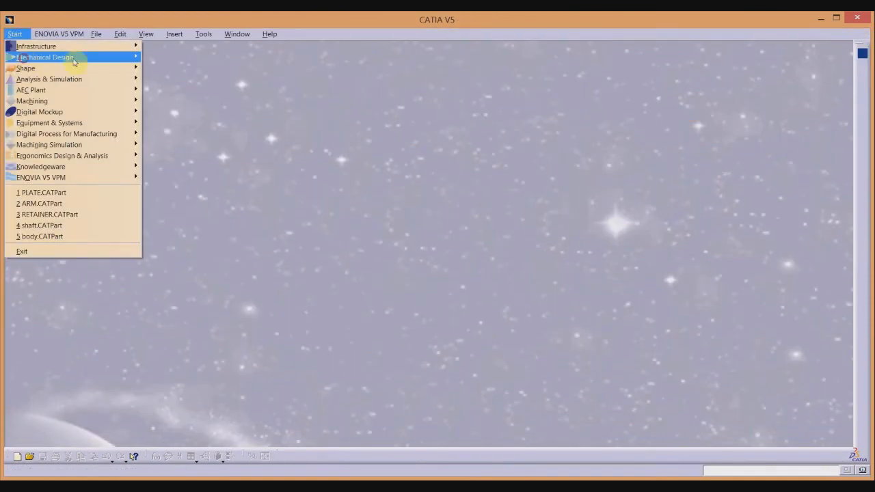
mouse_move(70, 58)
click(176, 54)
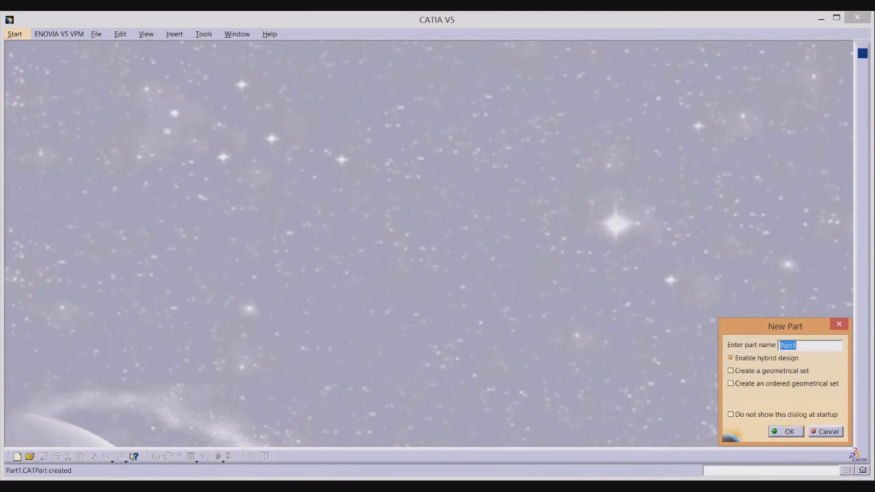
key(alt+Tab)
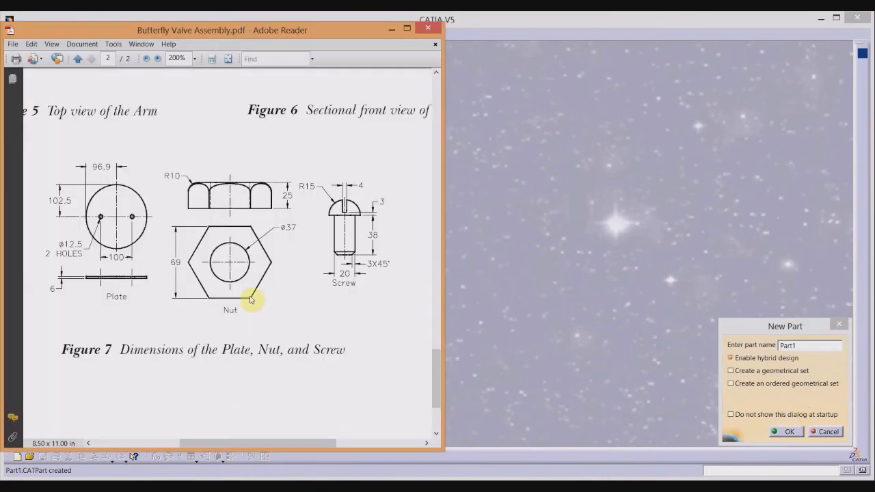
click(805, 345)
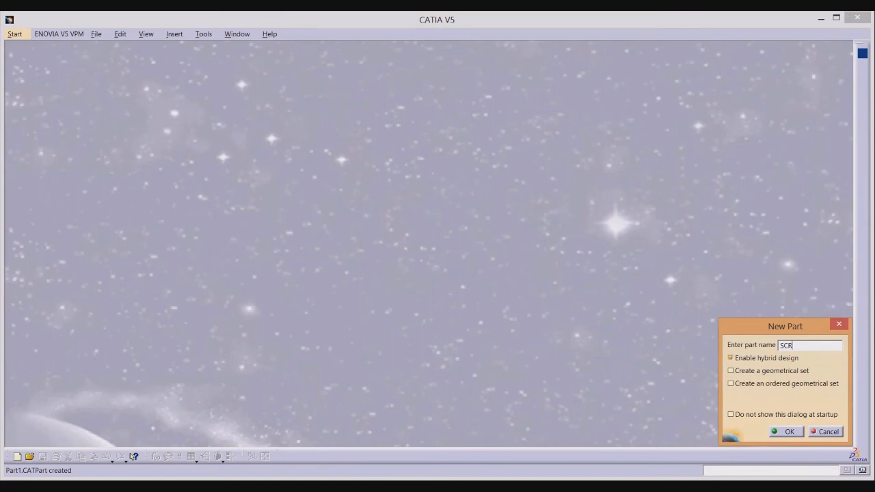
key(Return)
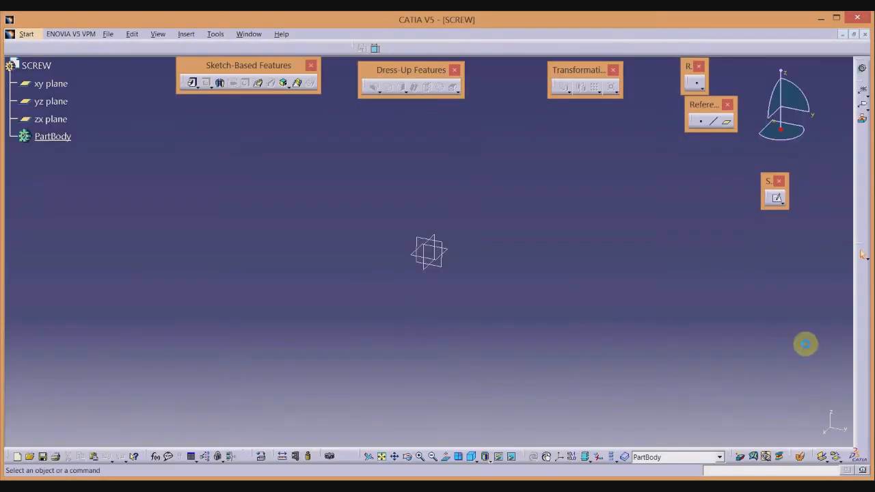
Step: Start a sketch on the yz plane and check the screw's dimensions in the PDF drawing
click(777, 200)
click(446, 246)
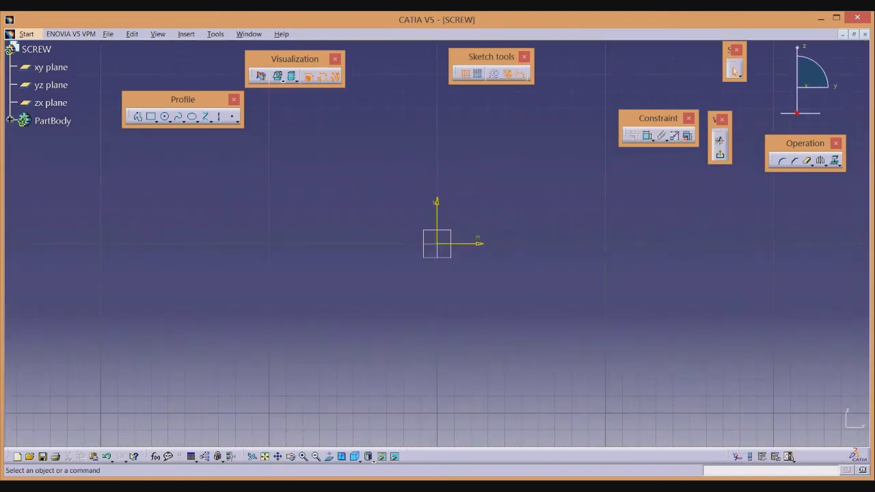
key(alt+Tab)
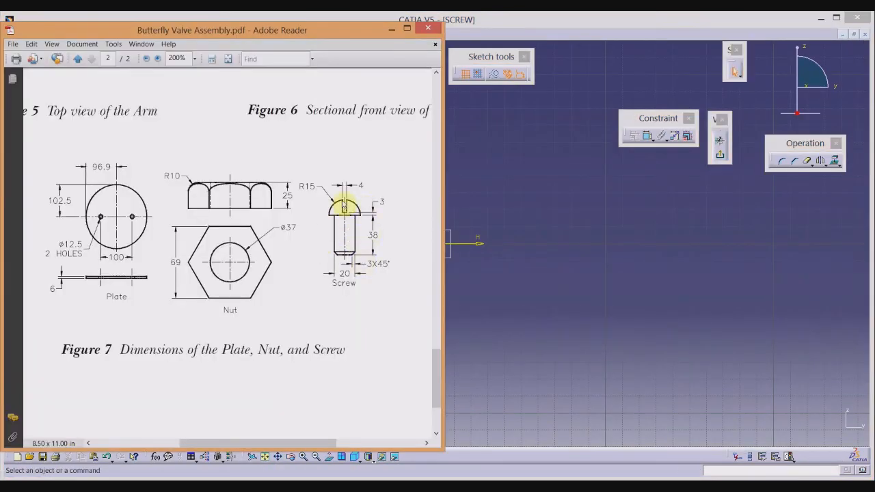
key(alt+Tab)
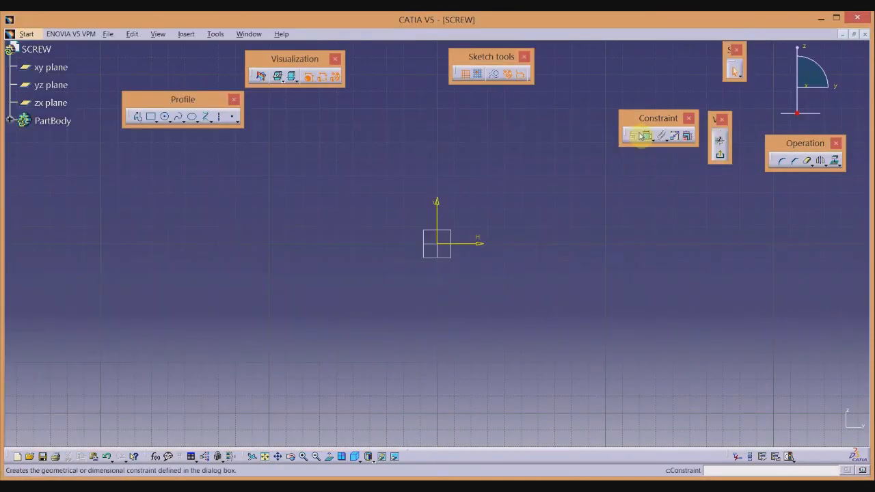
Step: Draw a three-point arc of about 25.6 mm radius from the vertical axis, about 38.2 mm above the origin, to the horizontal axis at about 28.9 mm
click(167, 118)
click(171, 124)
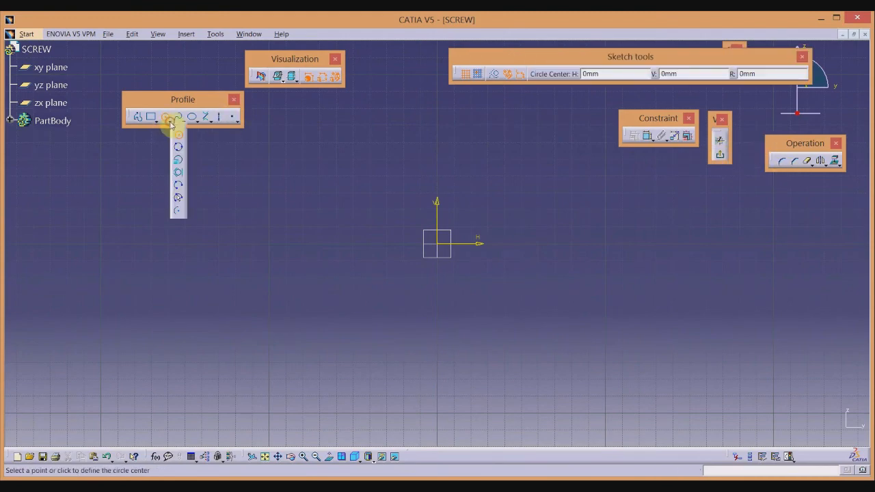
click(179, 185)
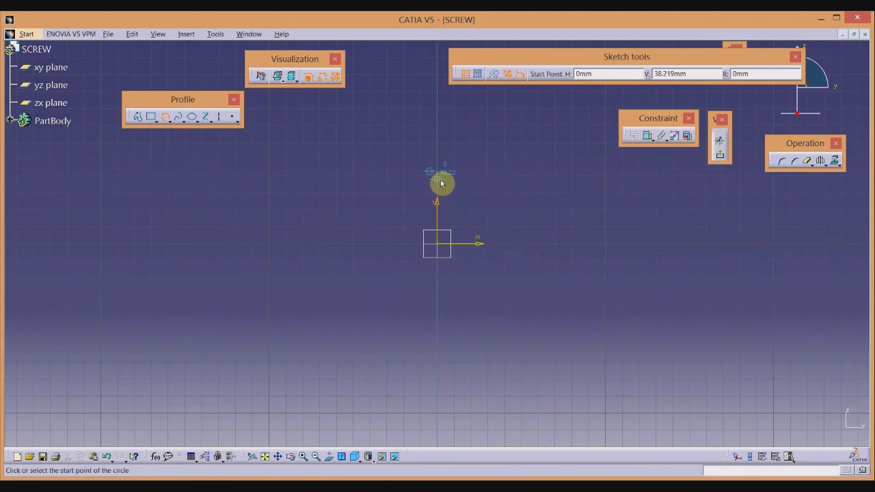
click(439, 180)
click(491, 218)
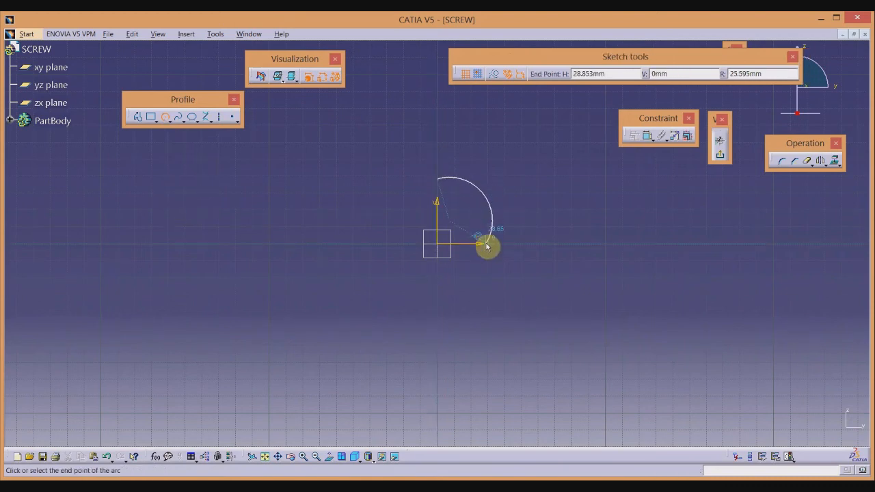
click(487, 244)
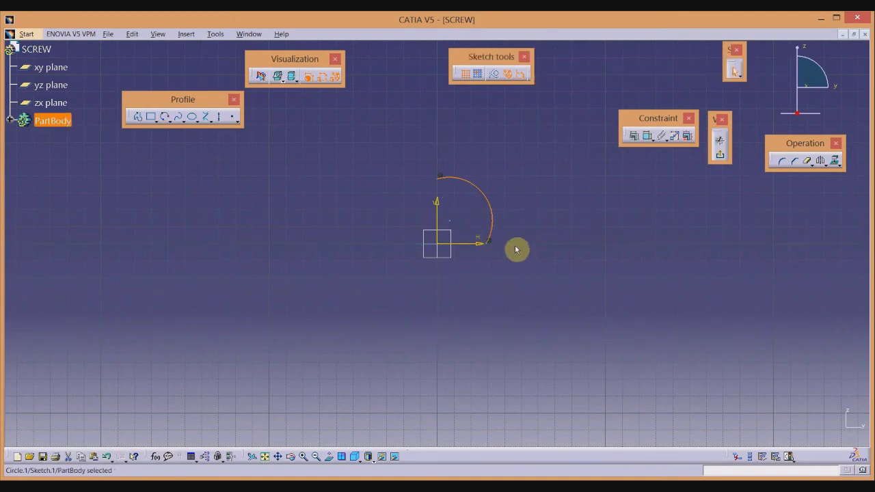
Step: Draw a connected profile from the arc's lower end inward along the horizontal axis, down about 63 mm, and about 17 mm across to the vertical axis
click(138, 117)
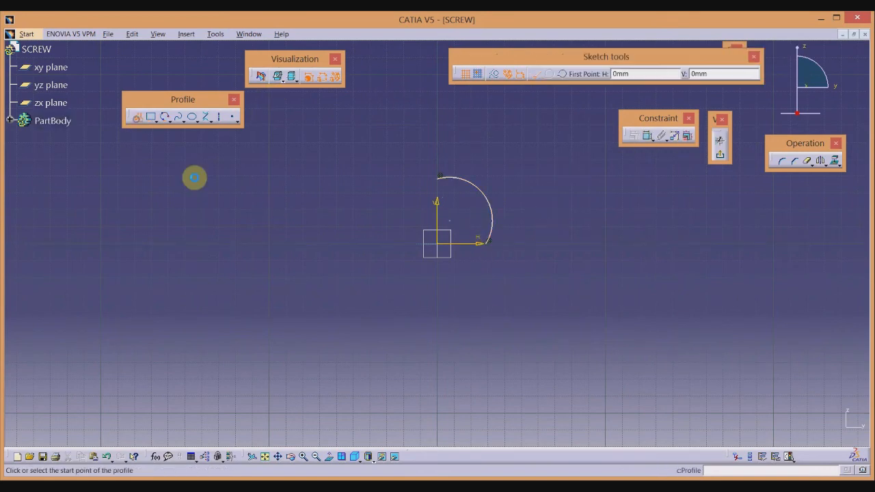
click(486, 244)
click(466, 244)
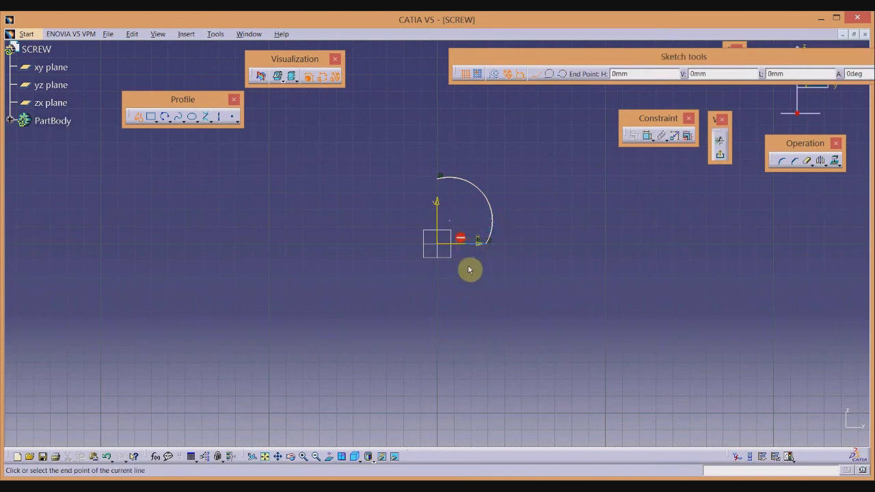
click(467, 351)
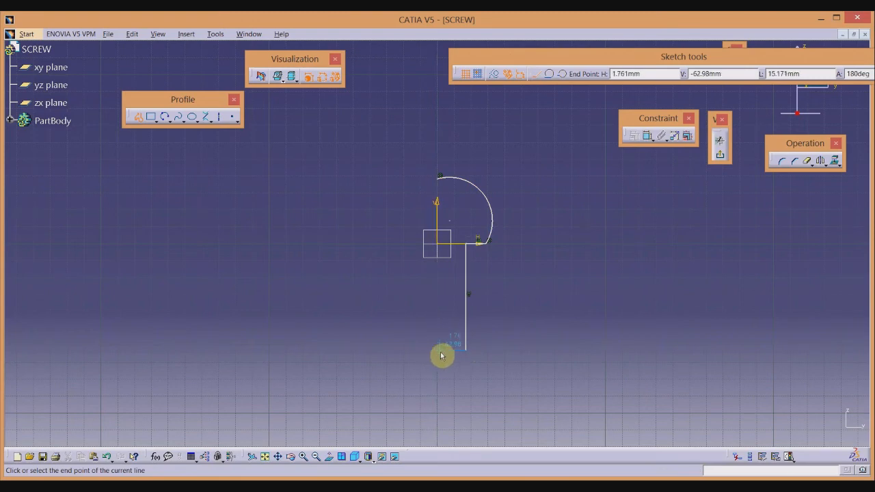
click(439, 351)
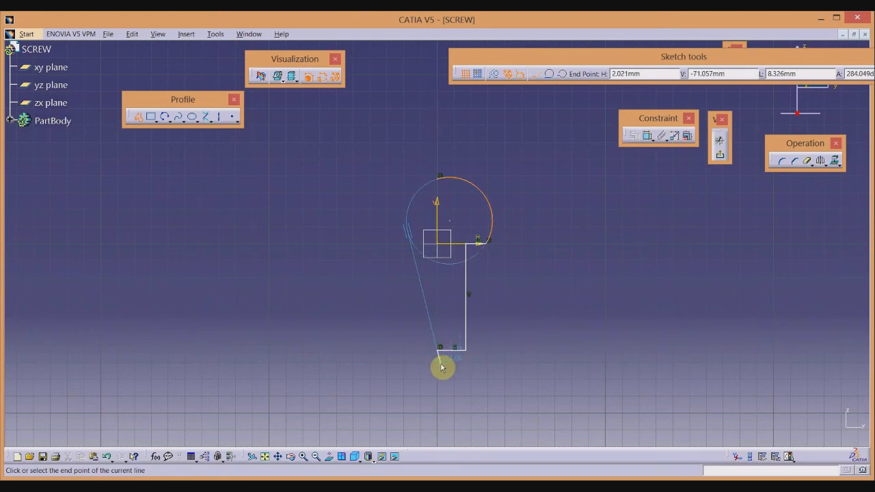
key(Escape)
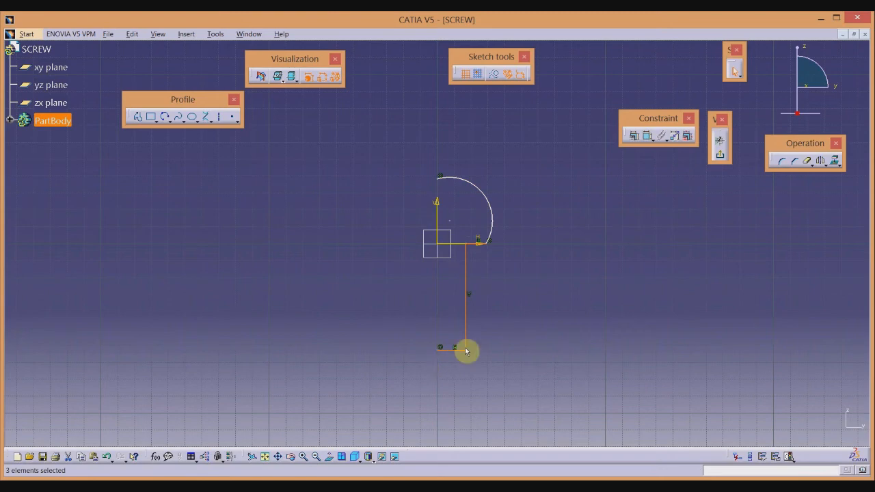
key(Escape)
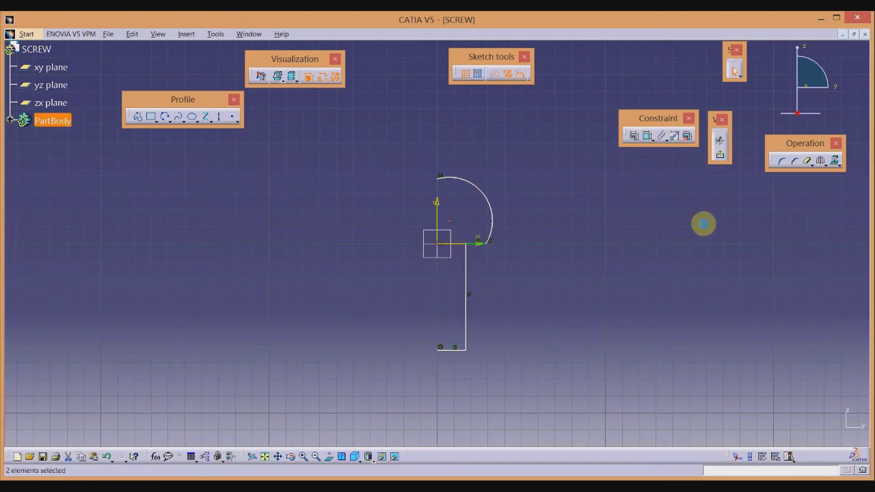
Step: Constrain the arc's centre point to be coincident with the sketch origin
click(634, 136)
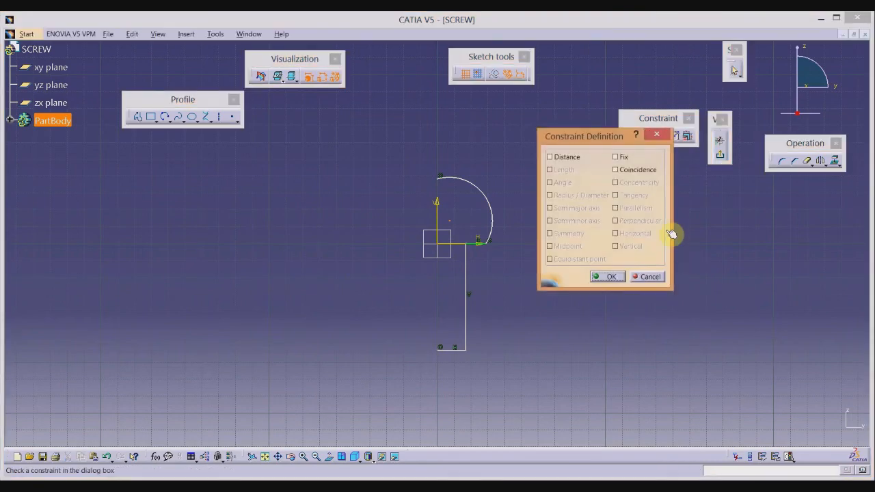
click(626, 170)
click(615, 344)
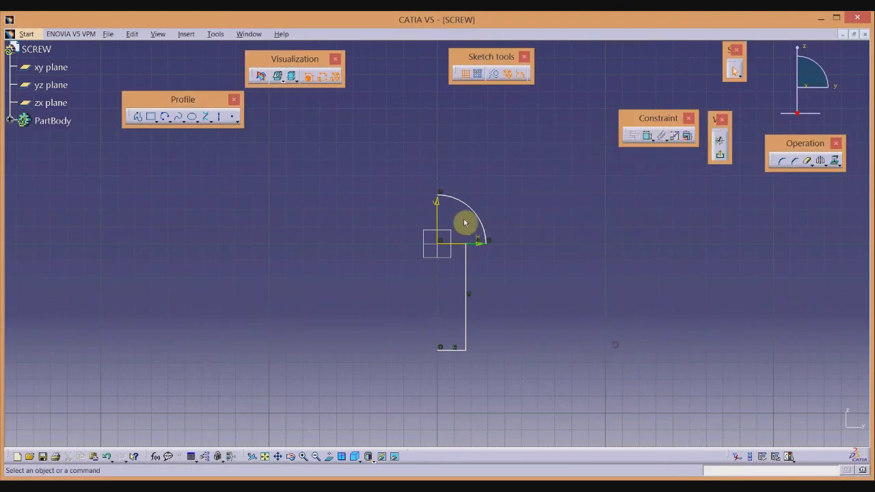
Step: Dimension the head arc's radius and set it to 15 mm
click(468, 215)
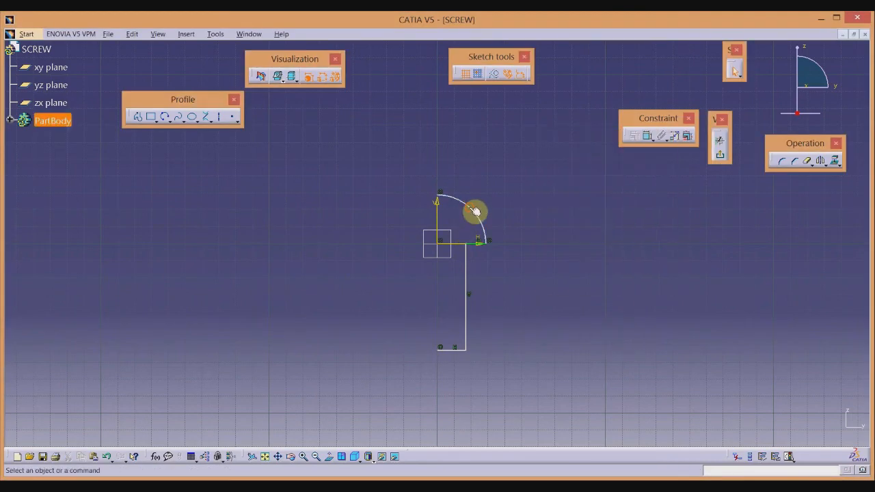
click(647, 136)
click(498, 186)
double_click(500, 184)
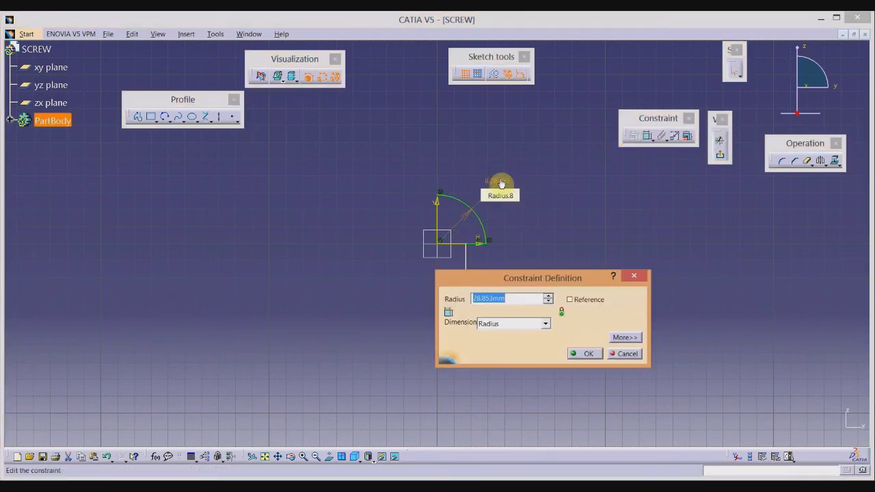
text(15)
key(Return)
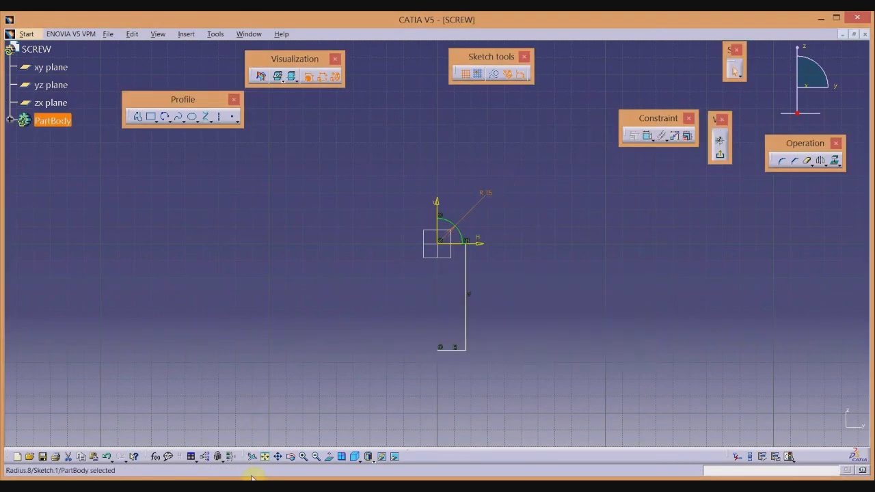
Step: Check the shank length in the PDF drawing and dimension the shank from the horizontal axis to its lower end as 38 mm
click(253, 484)
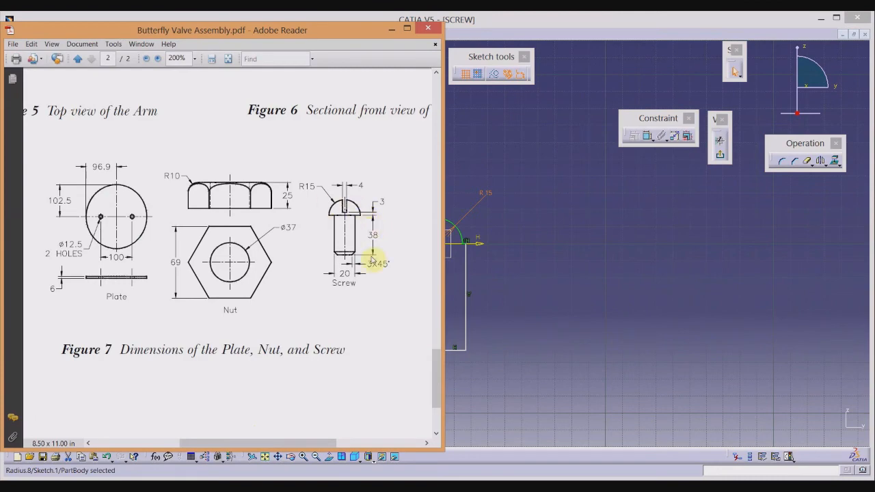
click(480, 244)
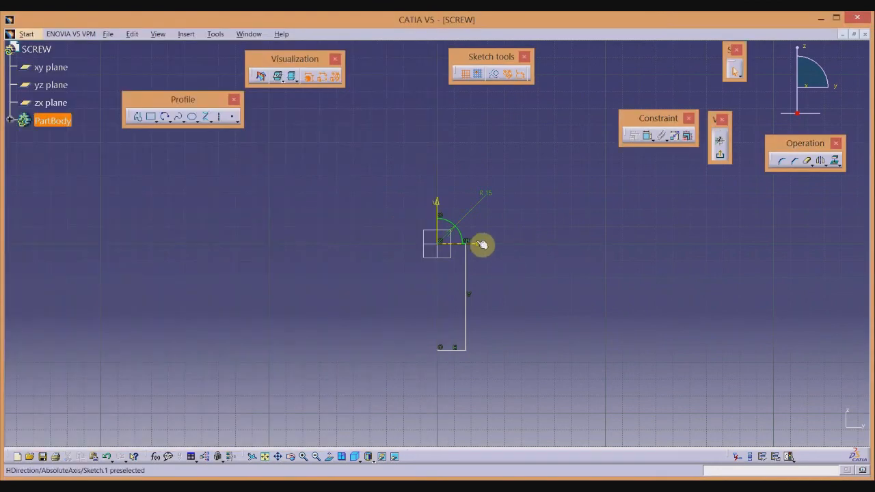
click(496, 242)
click(647, 136)
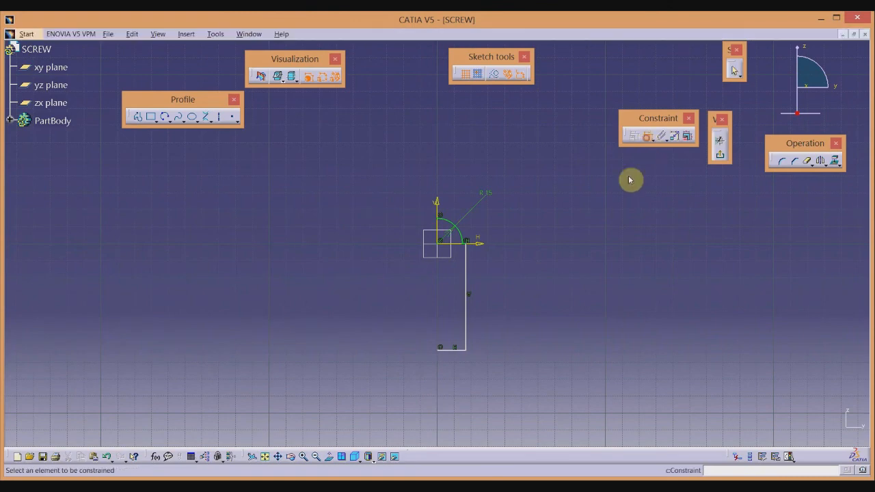
click(466, 312)
click(488, 299)
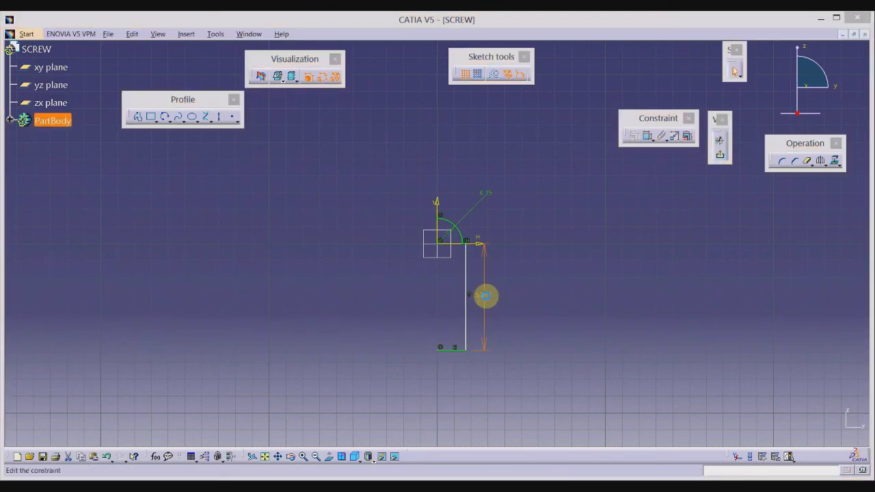
double_click(486, 297)
text(38)
key(Return)
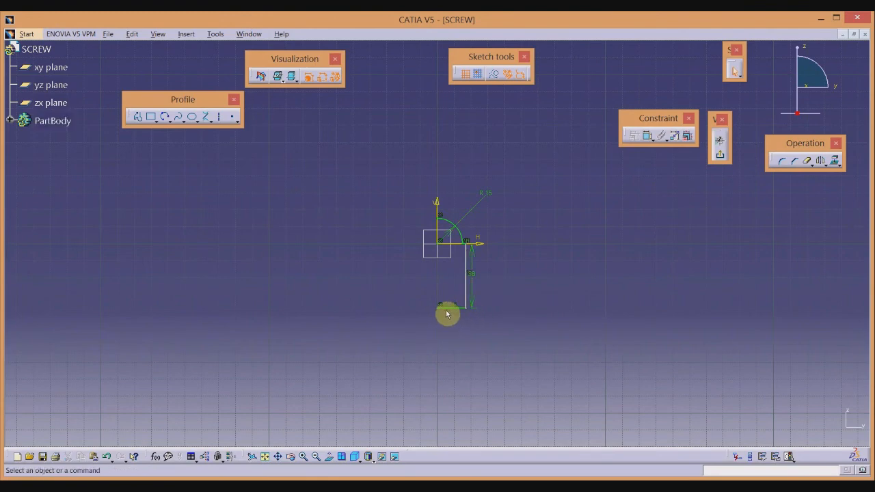
Step: Dimension the short horizontal line at the shank's lower end and set its length to 10 mm
click(452, 309)
click(647, 136)
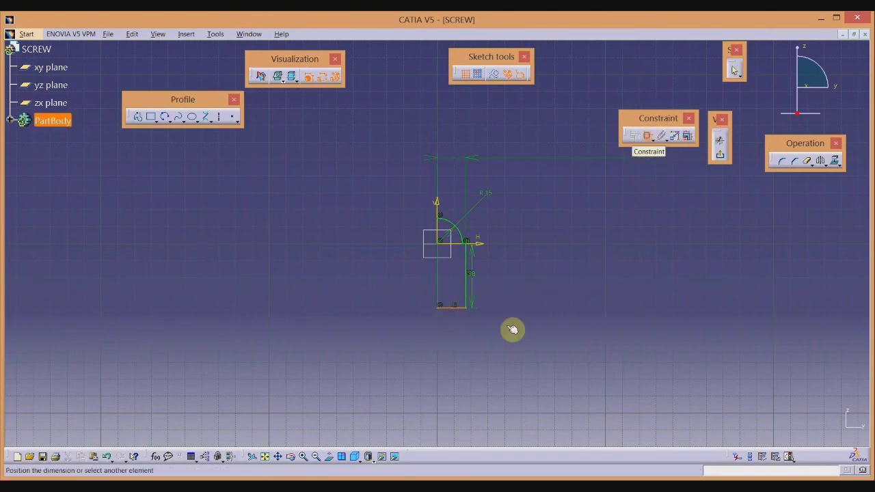
click(458, 354)
double_click(453, 354)
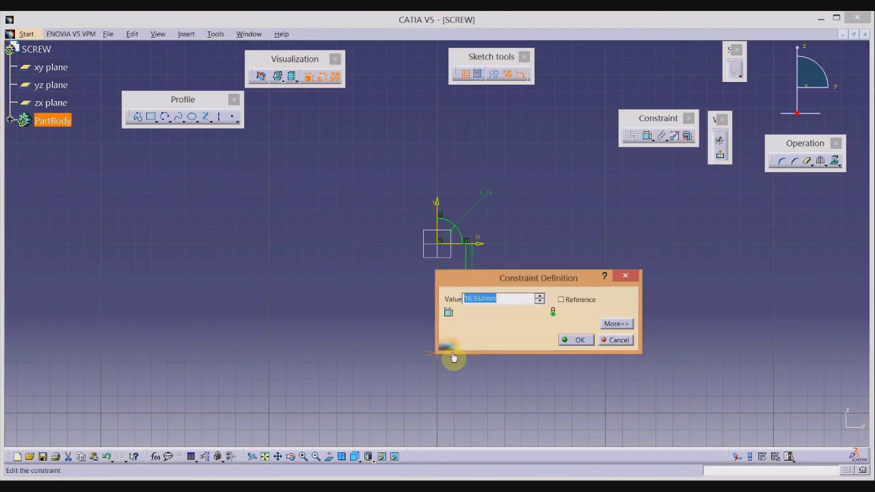
text(10)
key(Return)
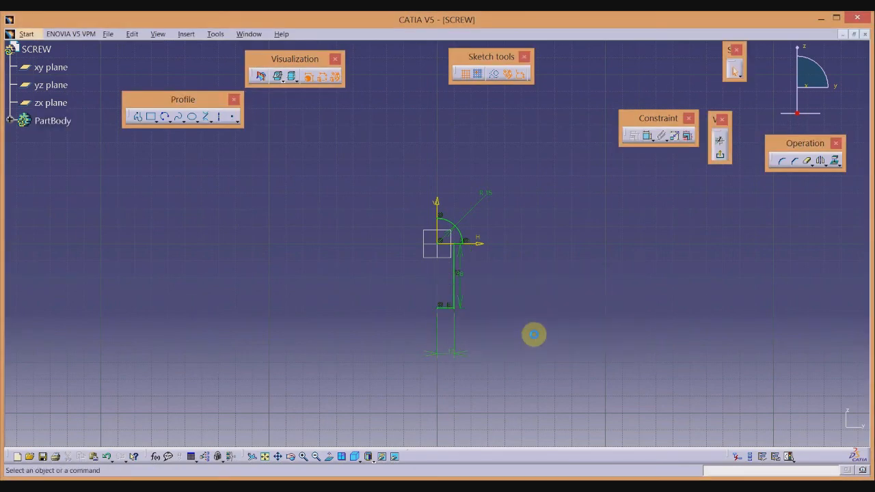
Step: Finish the sketch and revolve it 360 degrees about its vertical axis with Shaft
click(720, 154)
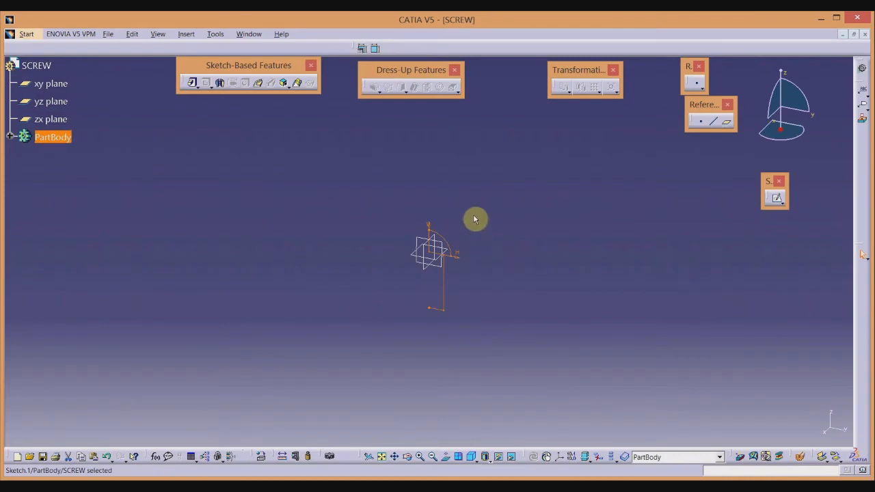
click(221, 83)
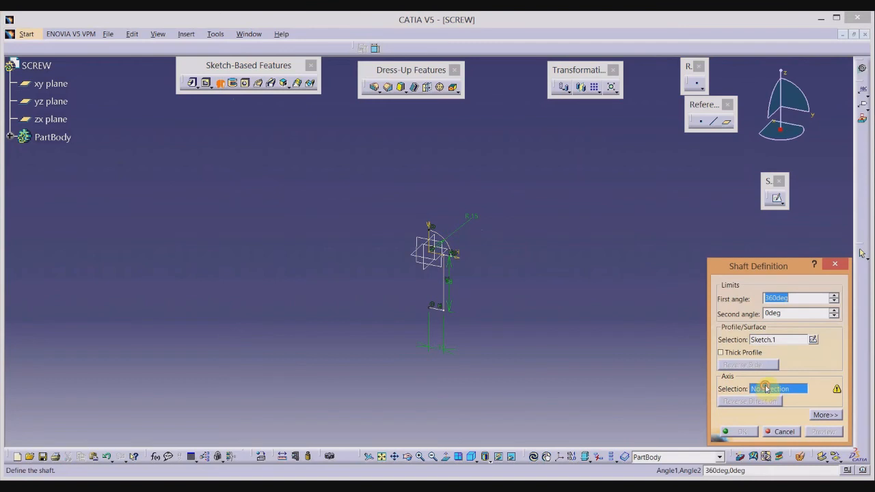
click(432, 229)
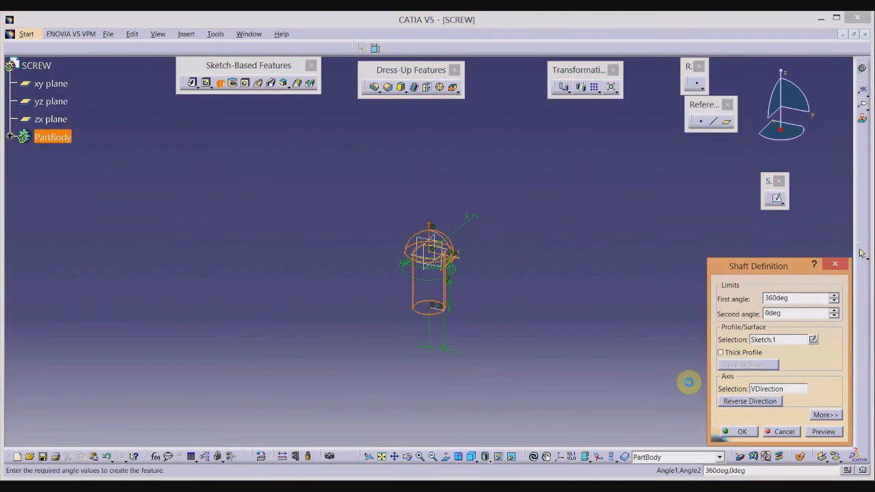
click(749, 433)
Step: Chamfer the circular edge at the shank's free end by 3 mm at 45 degrees, after checking the chamfer size in the PDF drawing
middle_drag(532, 303, 526, 209)
middle_drag(600, 354, 537, 123)
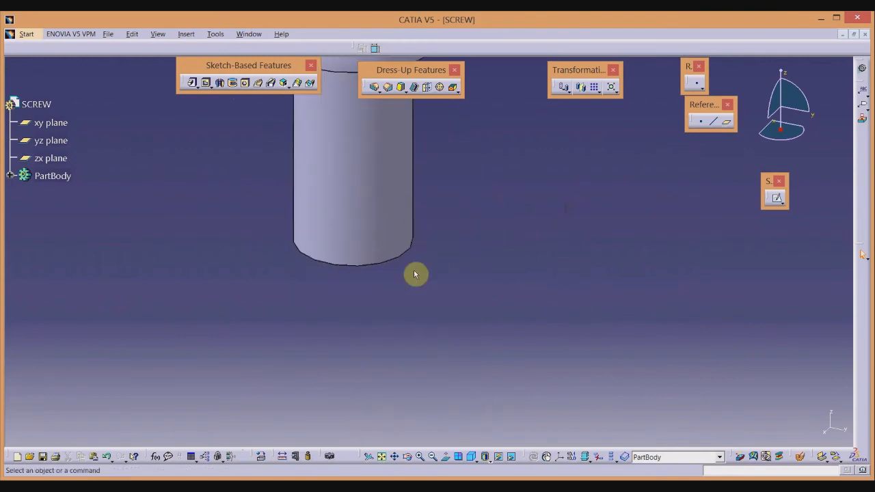
click(385, 269)
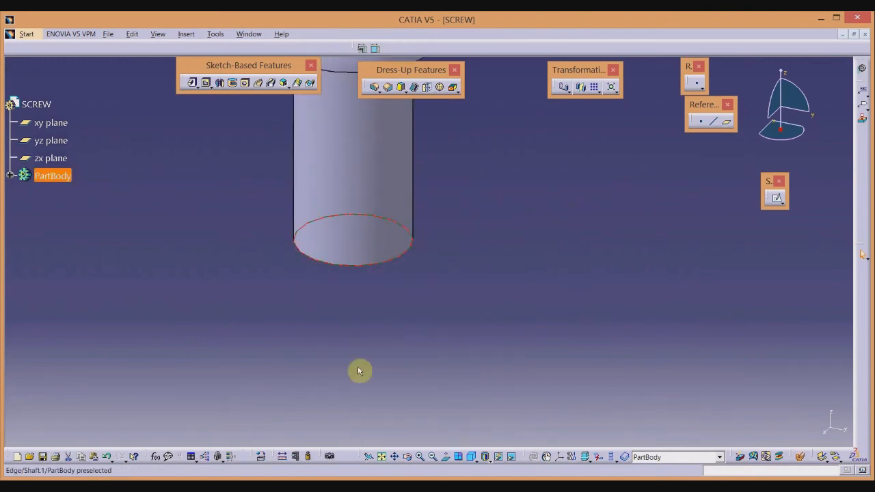
click(265, 486)
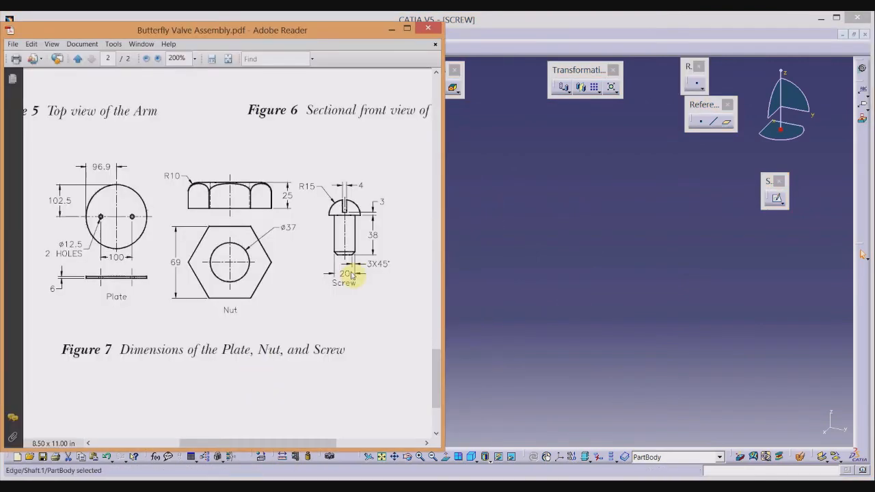
click(516, 275)
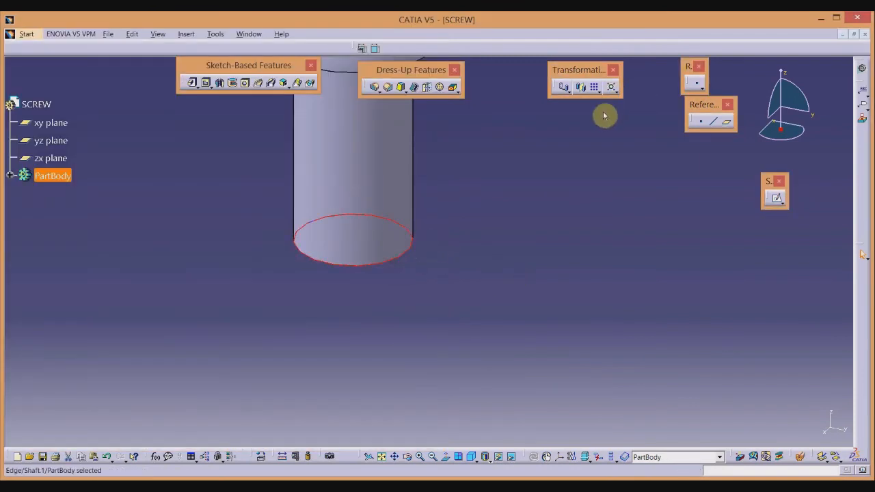
click(389, 88)
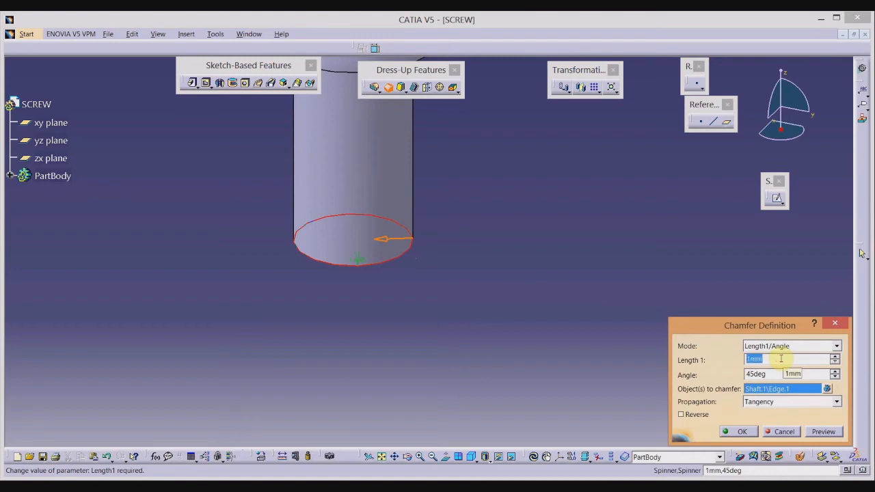
text(3)
click(738, 431)
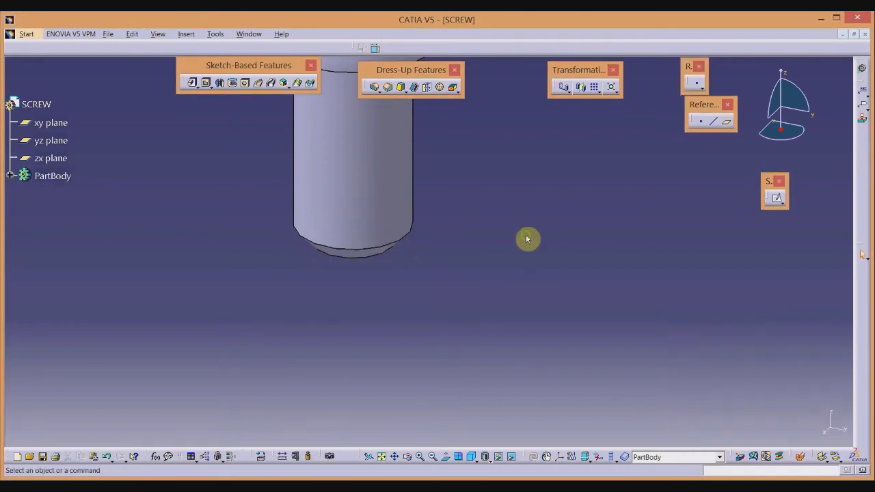
Step: Start a sketch on the yz plane and check the head slot's dimensions in the PDF drawing
middle_drag(528, 239, 527, 376)
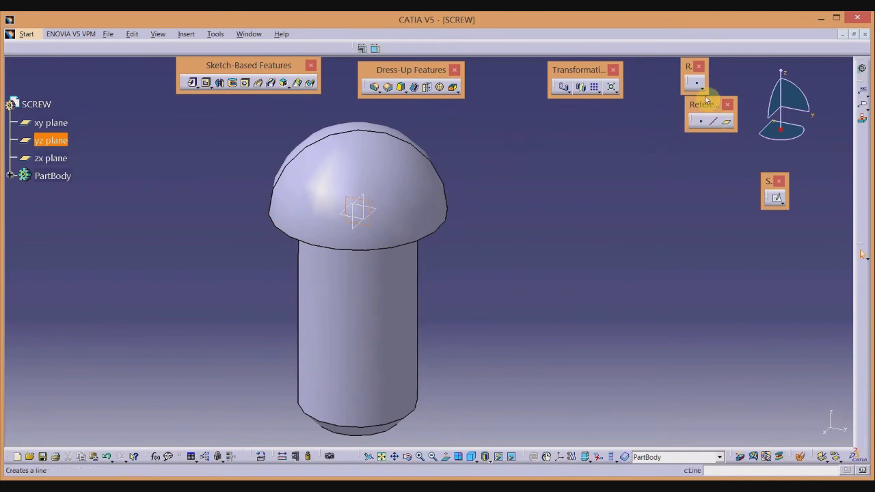
click(777, 199)
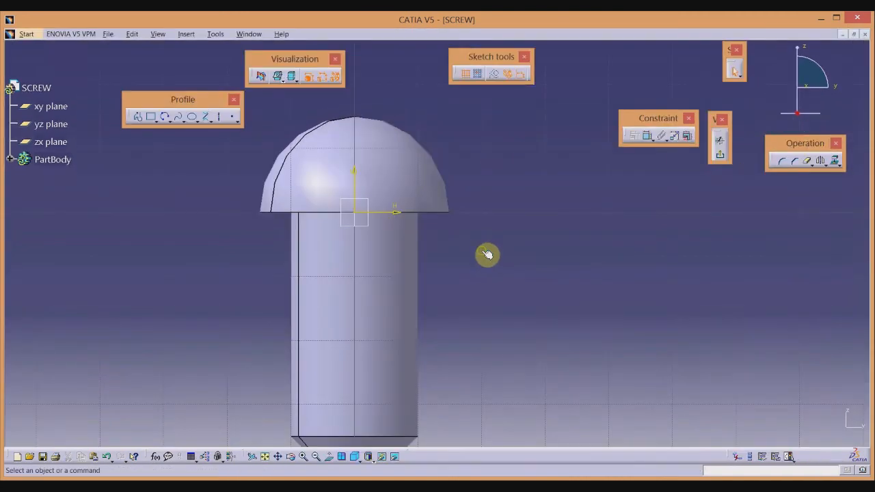
middle_drag(581, 312, 622, 330)
key(alt+Tab)
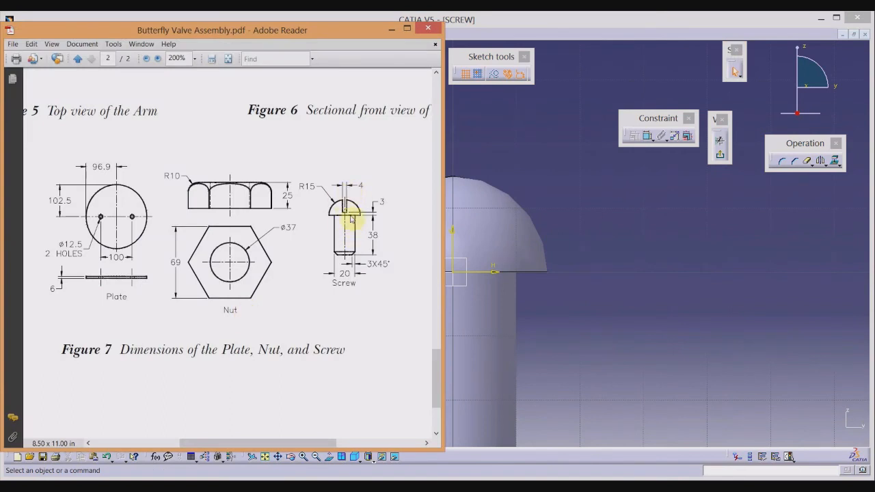
click(649, 239)
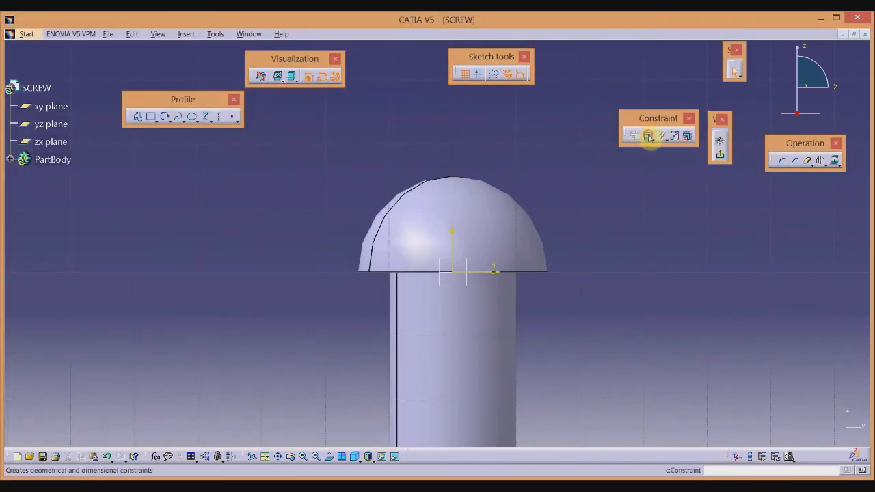
Step: Draw a slot rectangle straddling the vertical axis, from above the screw head down to slightly above the horizontal axis
click(649, 136)
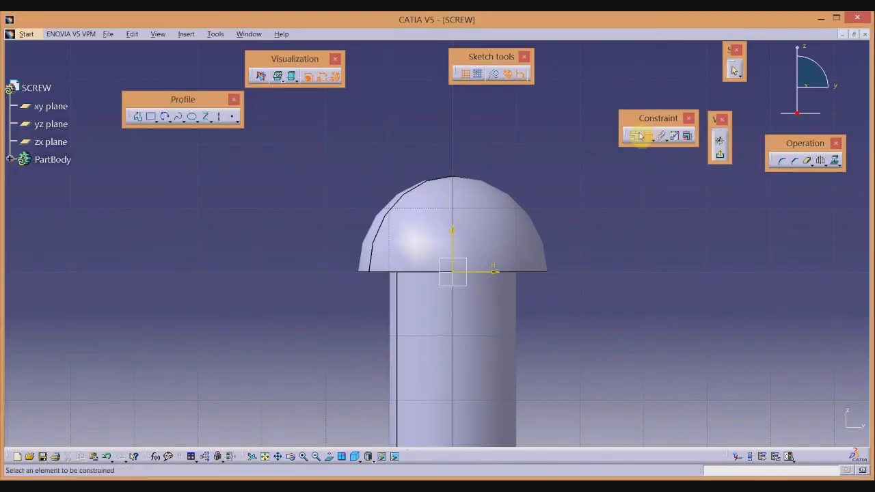
click(151, 117)
click(418, 120)
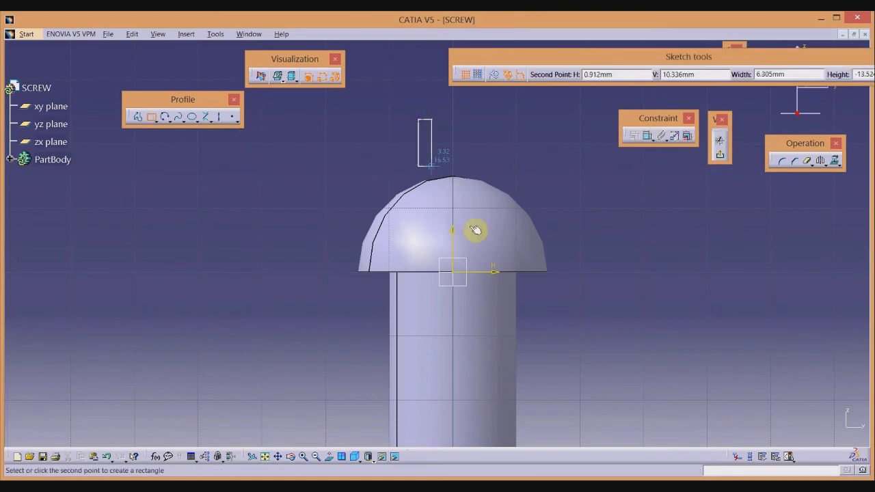
click(491, 255)
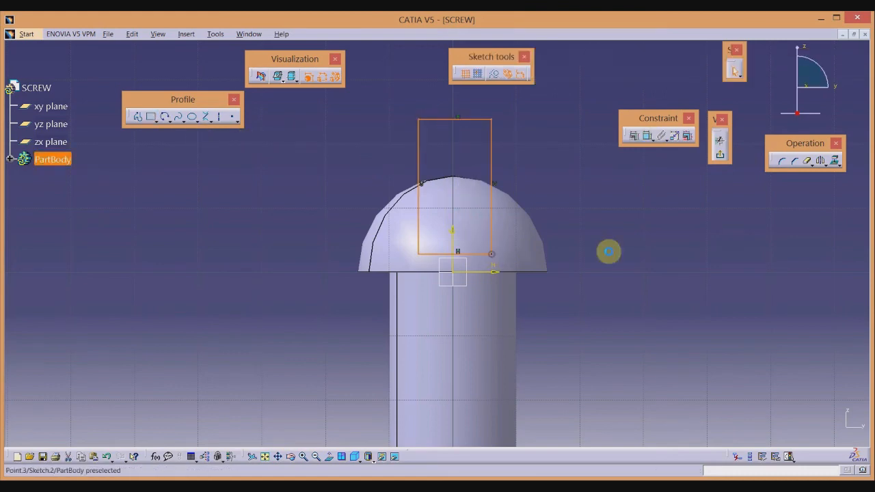
Step: Constrain the slot rectangle's two vertical sides to be symmetric about the vertical axis
click(418, 164)
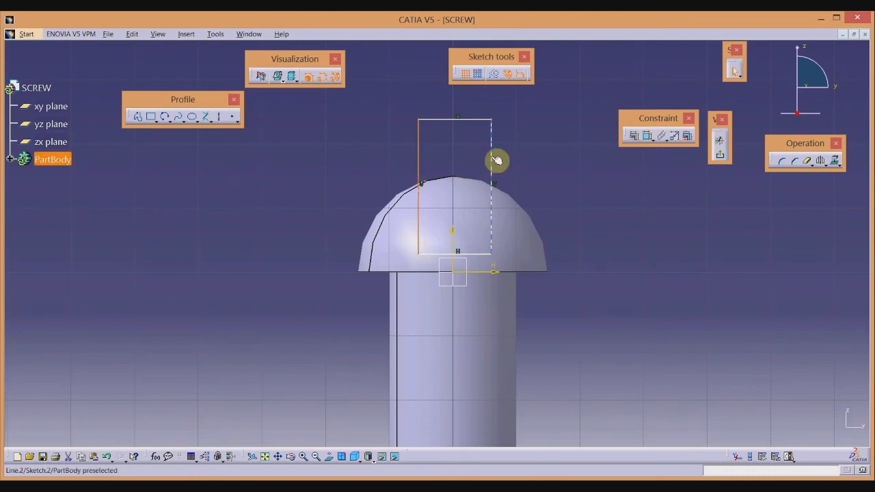
ctrl+click(494, 160)
ctrl+click(456, 244)
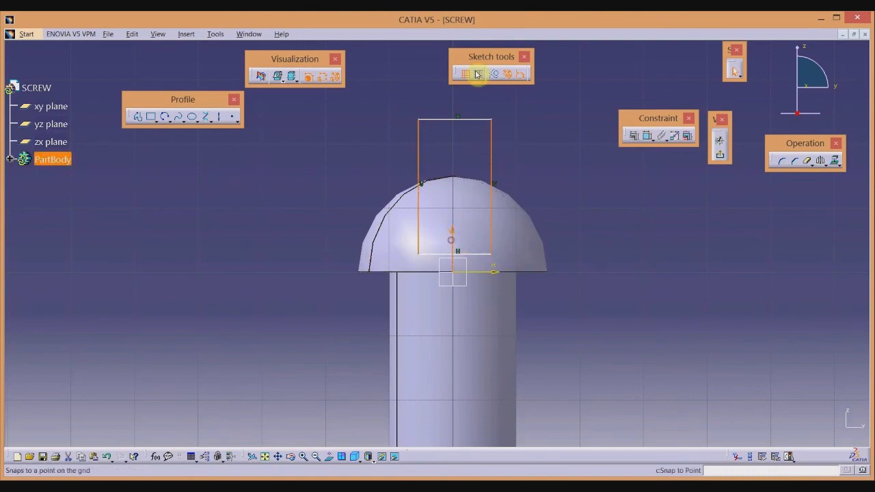
click(634, 138)
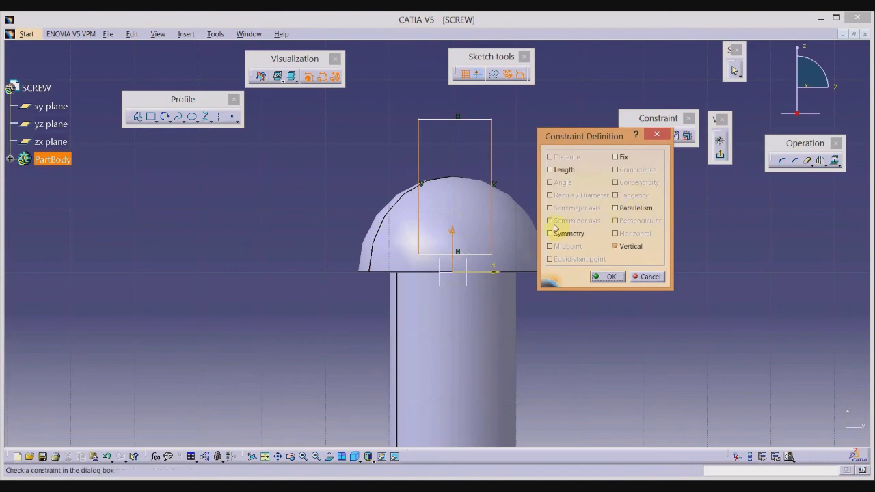
click(612, 277)
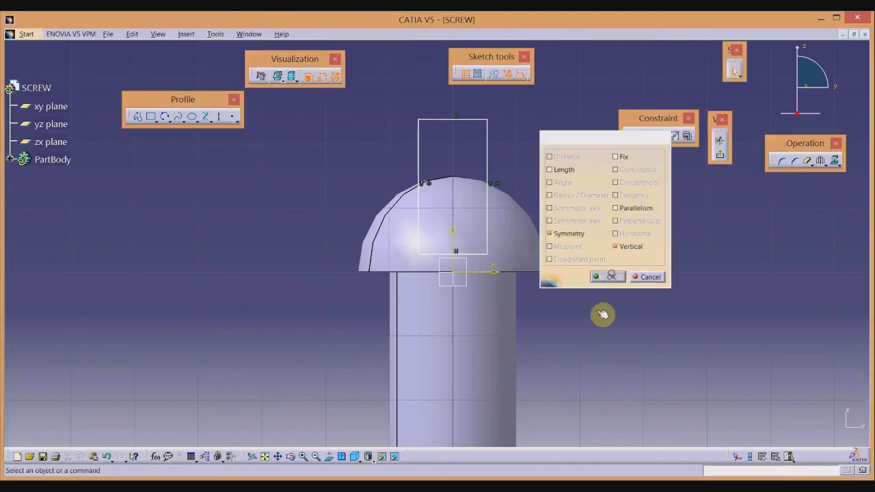
Step: Dimension the slot rectangle's width and set it to 4 mm
click(641, 137)
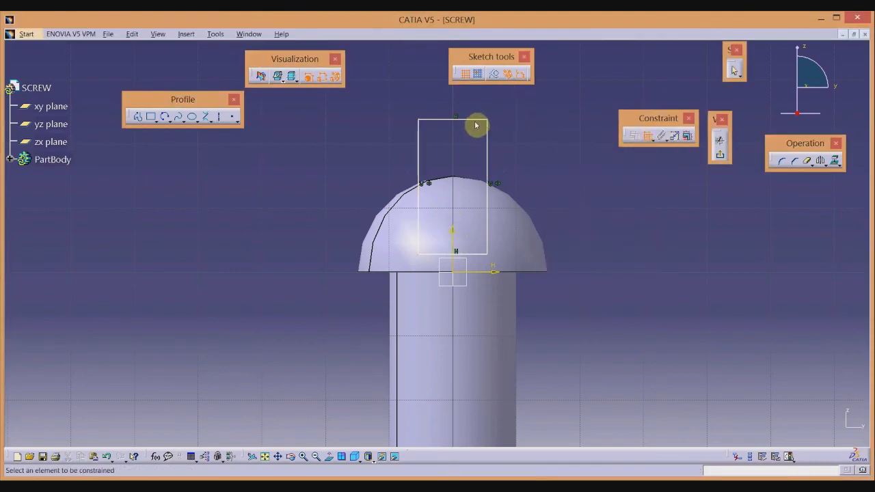
click(453, 118)
click(451, 99)
double_click(451, 99)
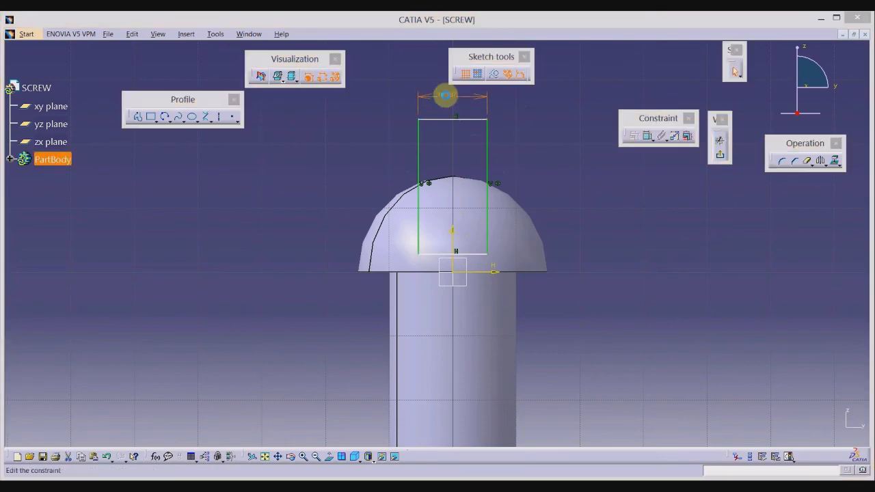
text(4)
key(Return)
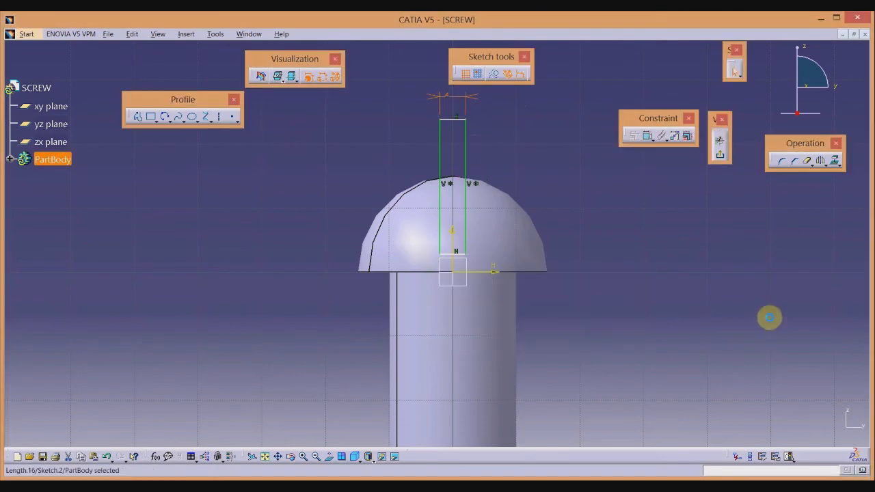
click(770, 317)
Step: Dimension the slot's lower edge 3 mm above the head's underside and lower its upper edge slightly, keeping it above the head
click(646, 135)
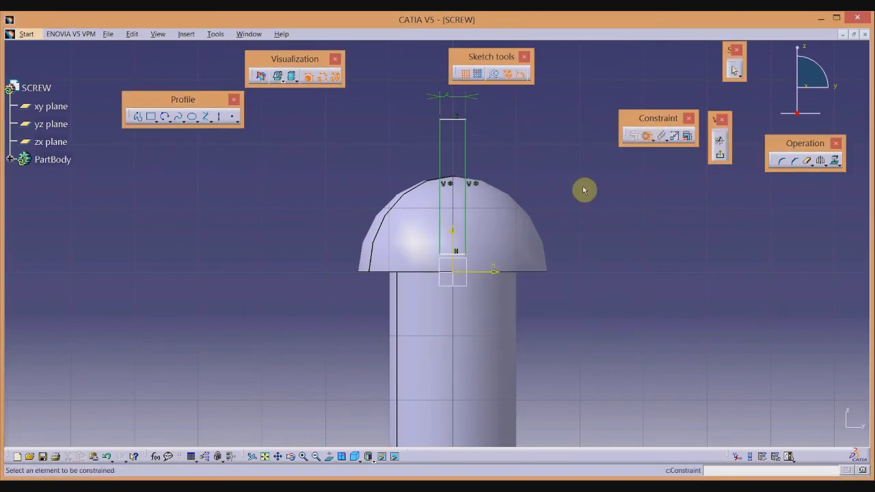
click(457, 254)
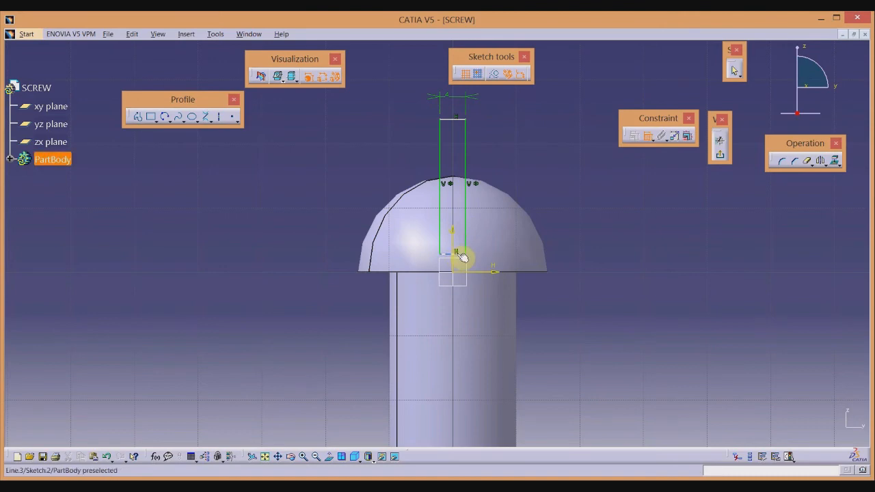
click(537, 273)
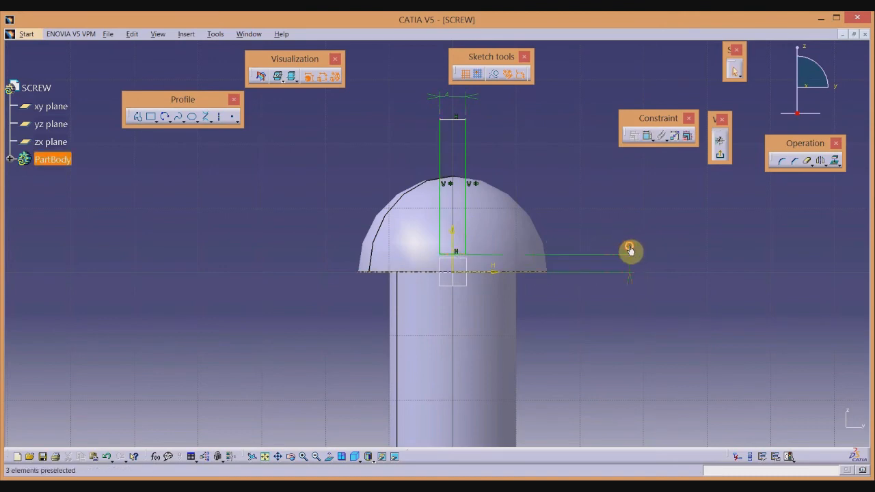
double_click(630, 252)
key(Return)
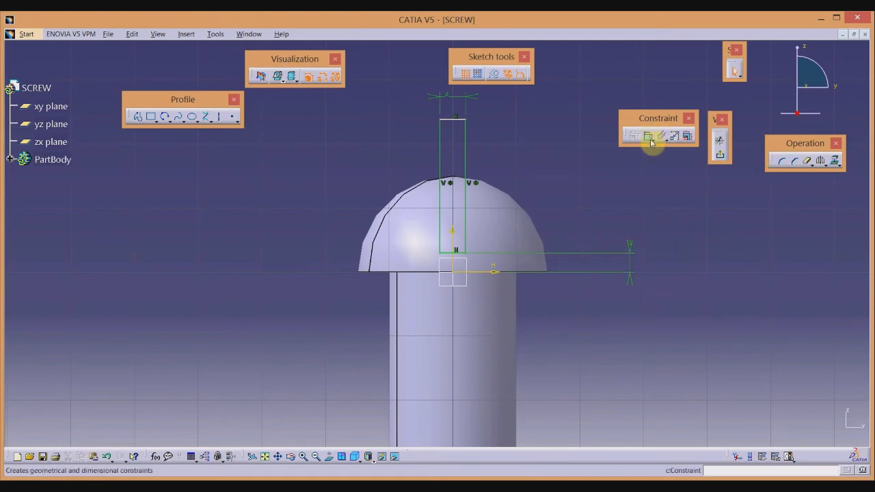
mouse_move(459, 120)
mouse_down()
mouse_move(461, 139)
mouse_move(451, 123)
mouse_move(457, 169)
mouse_move(455, 133)
mouse_up()
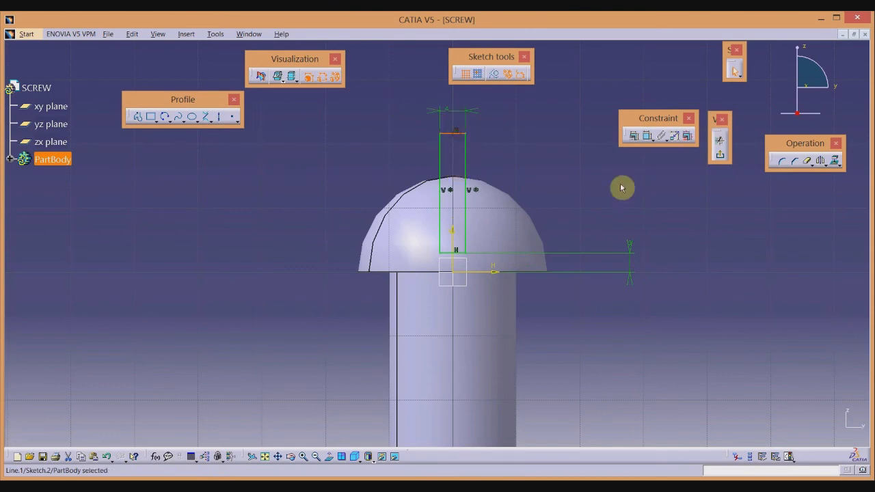
Step: Finish the sketch and cut it through the screw head with a 25 mm deep Pocket using mirrored extent
click(719, 154)
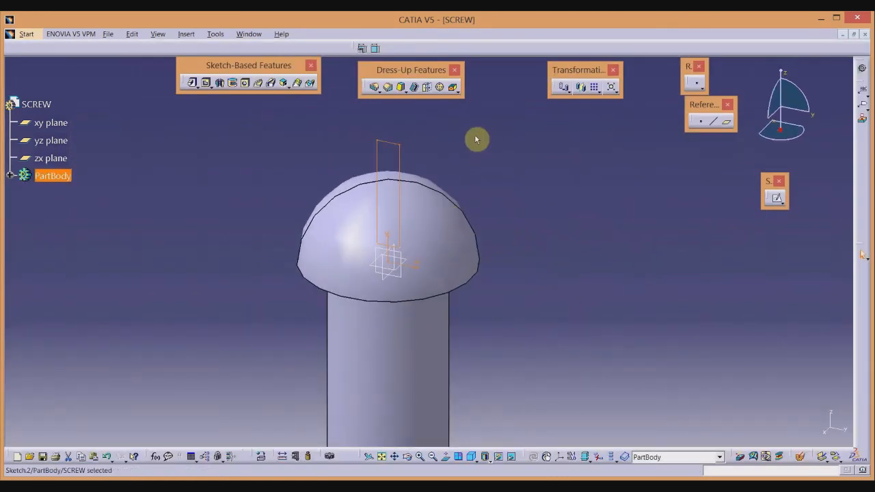
click(206, 83)
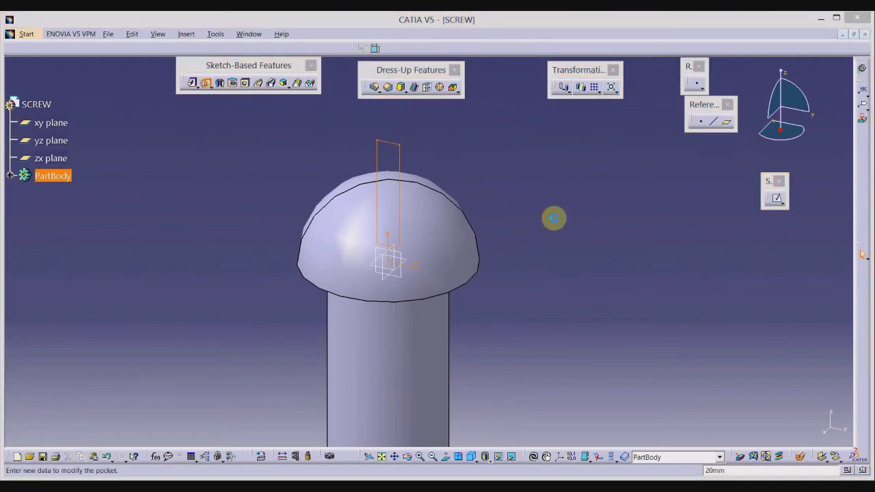
click(714, 272)
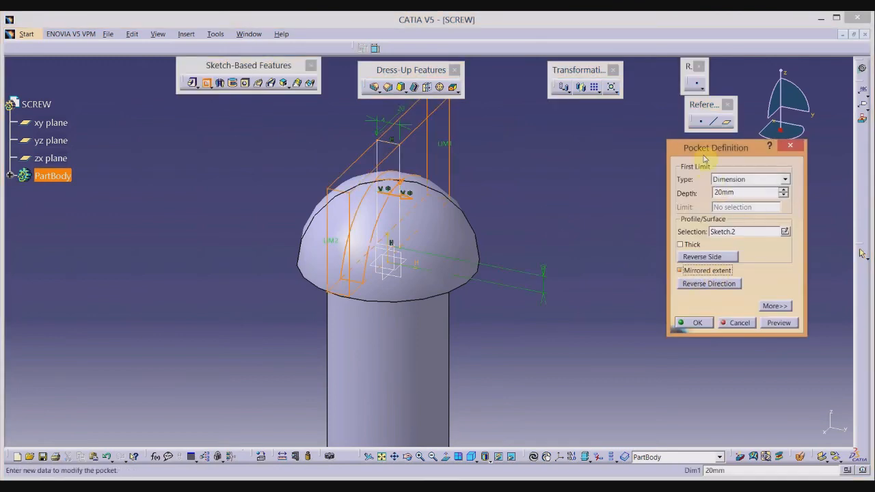
click(784, 191)
click(785, 191)
click(784, 191)
click(784, 190)
click(785, 190)
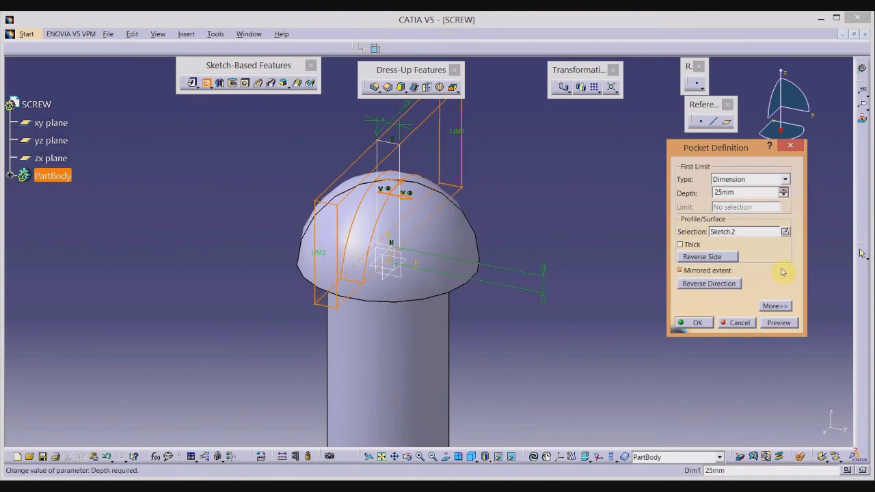
click(711, 323)
Step: Save the part as SCREW in the bvass folder and close it
middle_drag(567, 207, 573, 283)
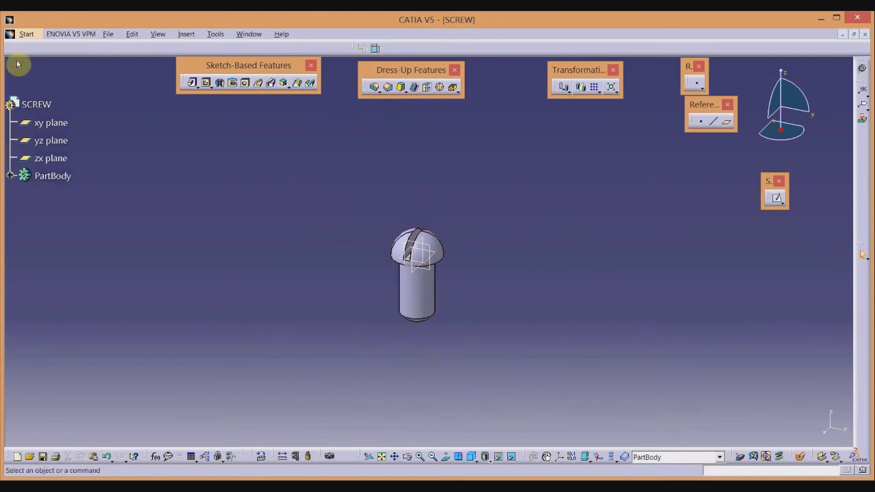
click(108, 33)
click(137, 93)
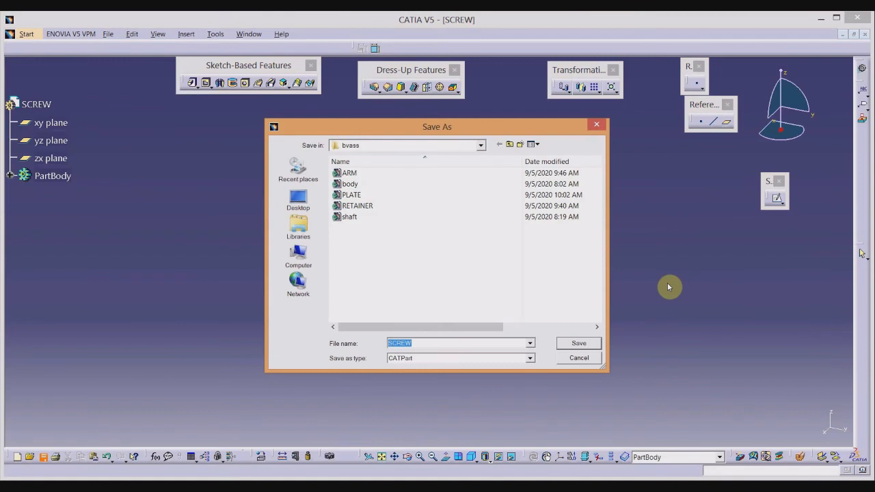
key(Return)
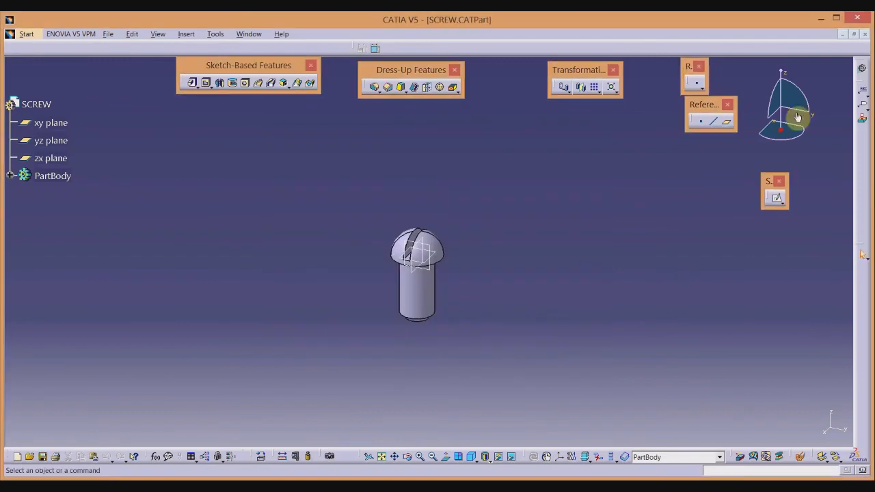
click(864, 35)
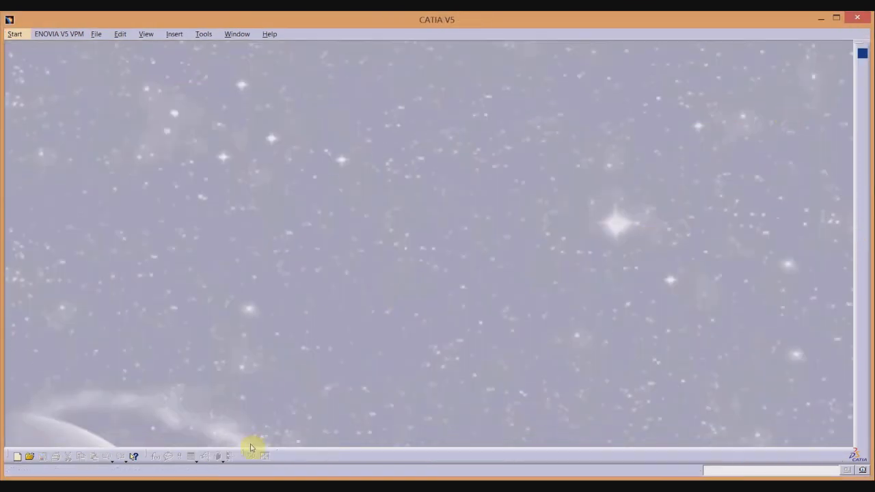
Step: Check the screw and nut dimensions in the PDF drawing, and create a new Part Design part named SCREW 22
key(alt+Tab)
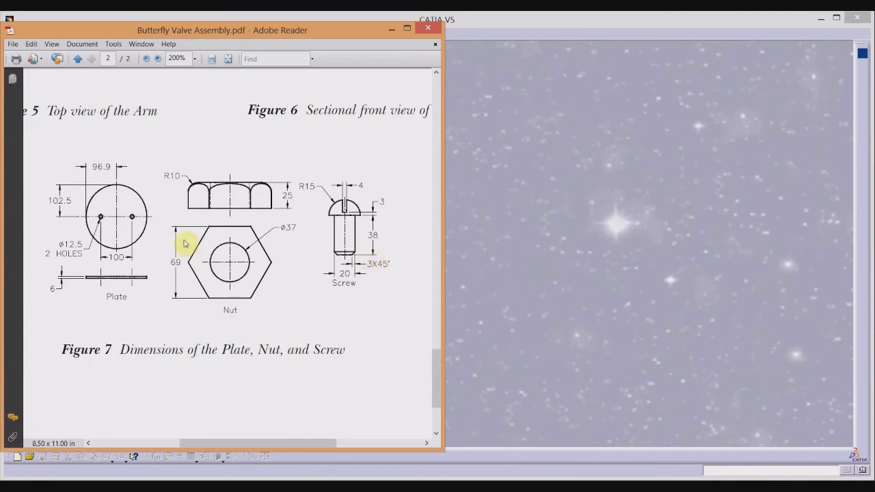
click(603, 270)
click(15, 34)
mouse_move(142, 69)
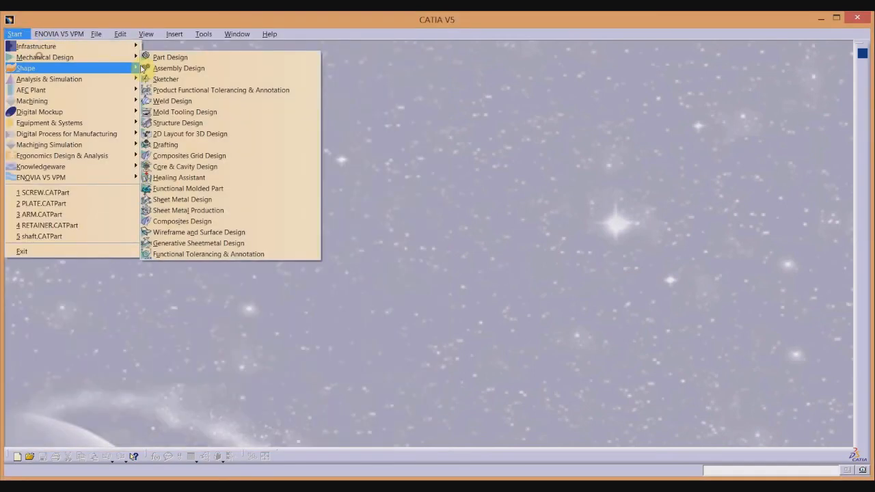
click(167, 57)
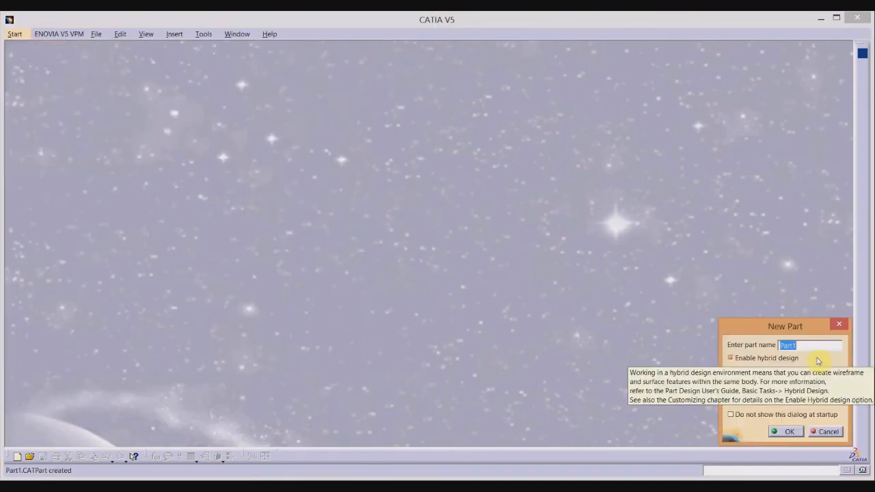
text(SCREW 22)
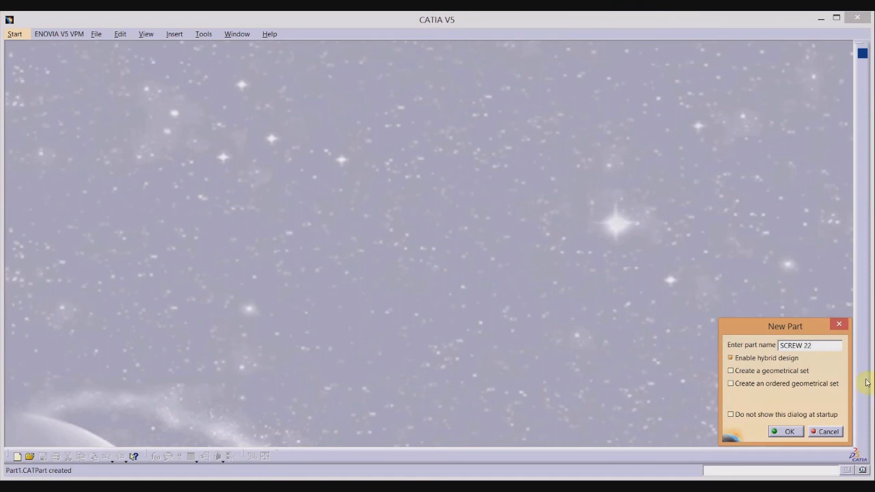
click(790, 433)
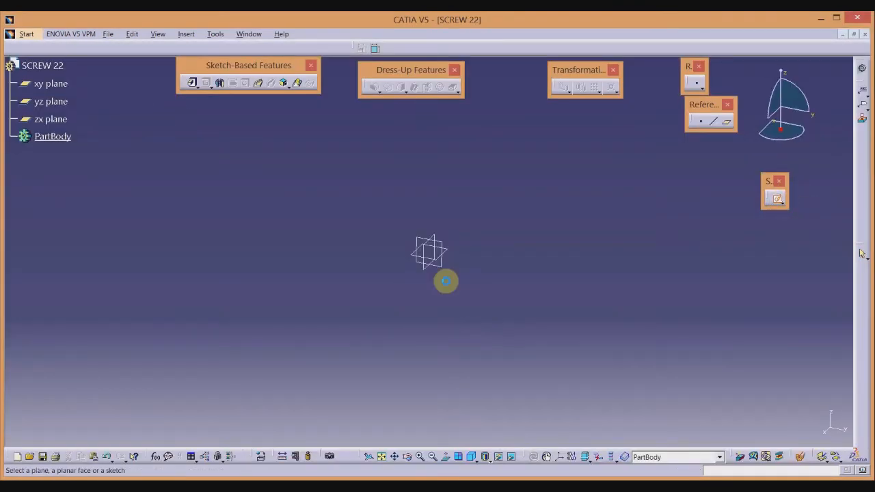
Step: Start a sketch on the yz plane and draw a three-point head arc, radius about 26 mm, from the vertical to the horizontal axis
click(445, 250)
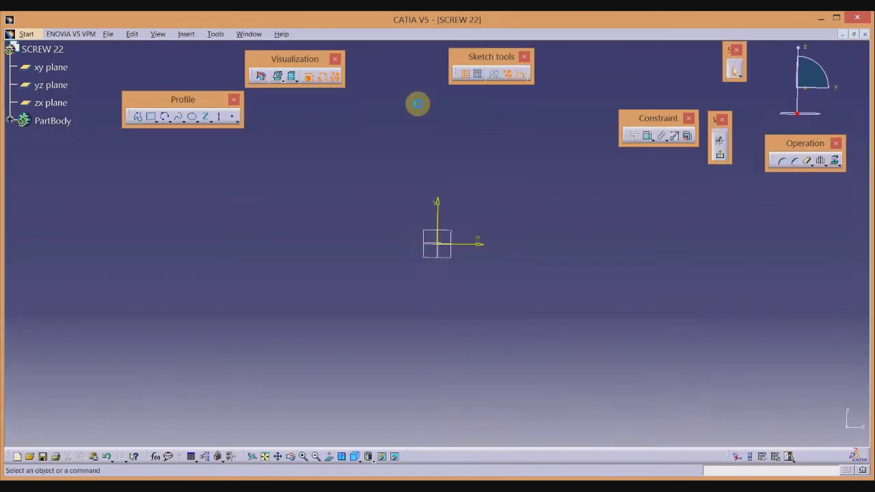
click(164, 118)
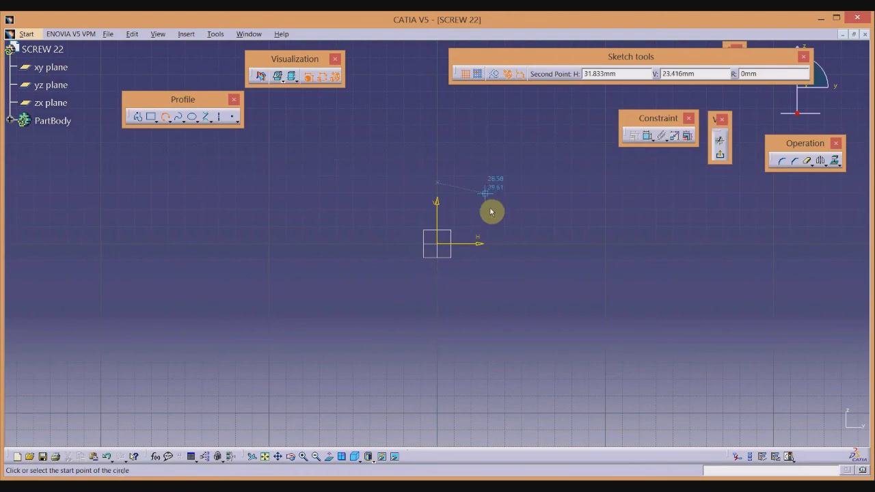
click(438, 182)
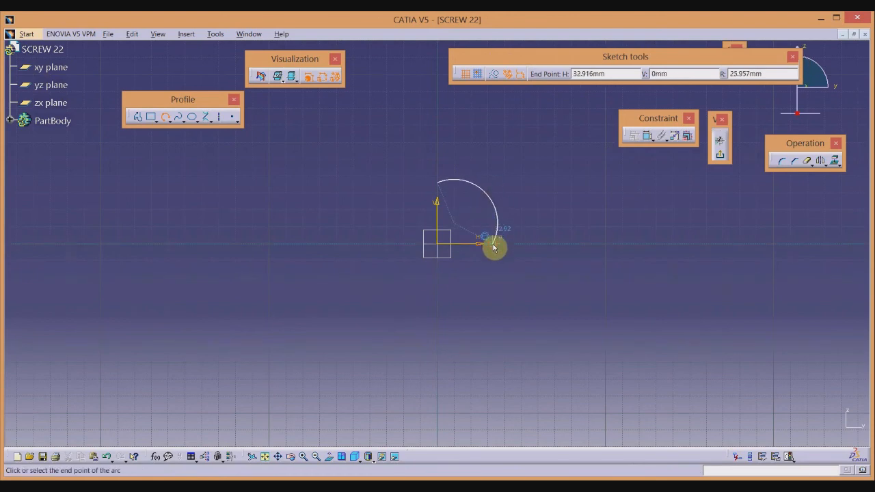
click(495, 248)
Step: Draw the shank profile from the arc's lower end inward along the horizontal axis, down about 73 mm and across to the vertical axis
click(137, 116)
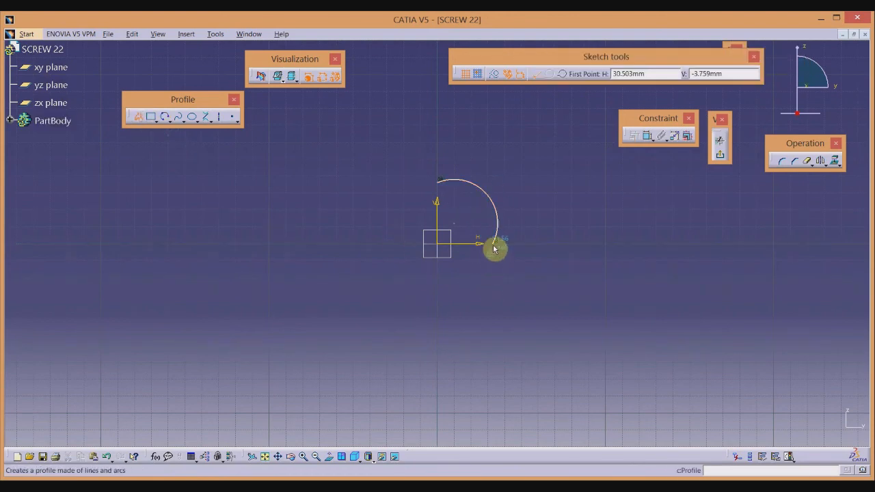
click(495, 246)
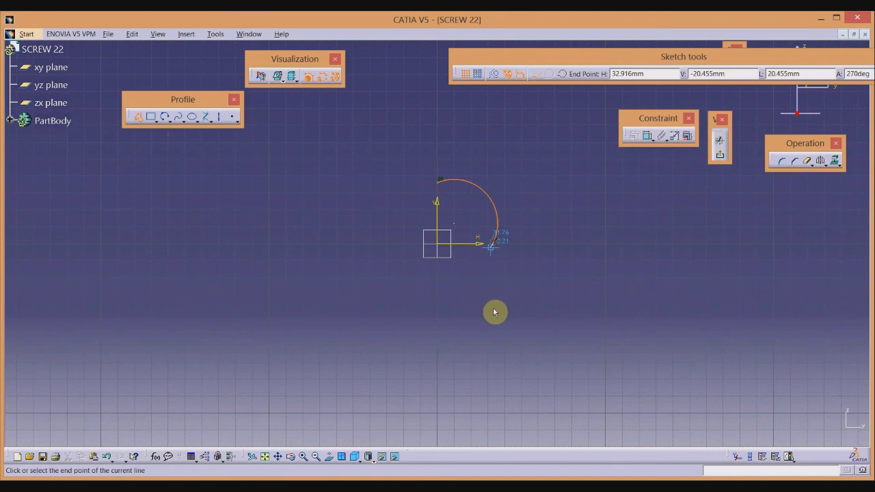
click(468, 247)
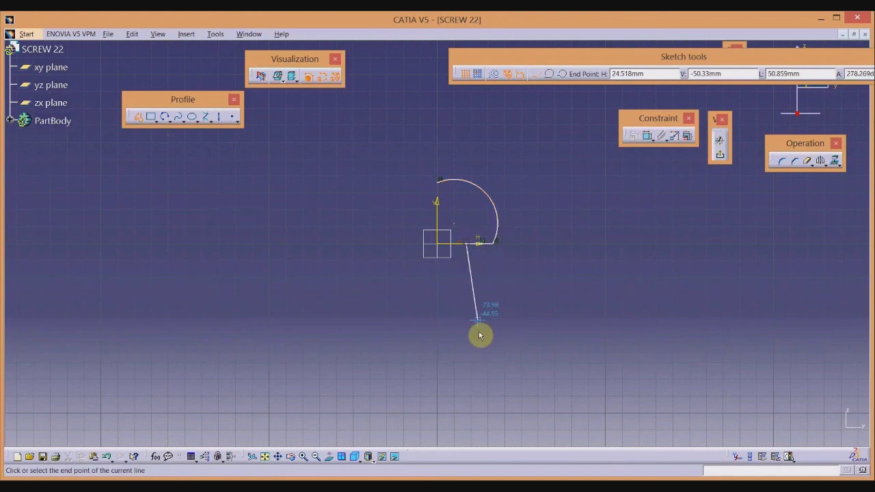
click(466, 368)
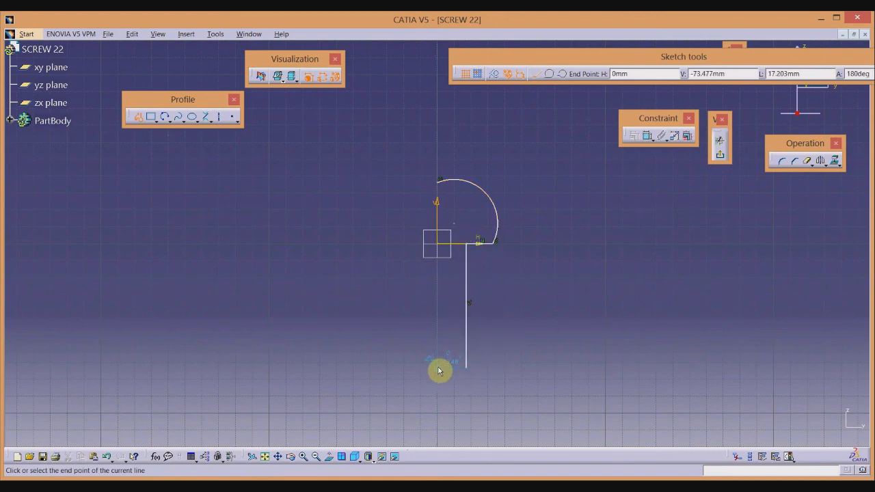
double_click(440, 366)
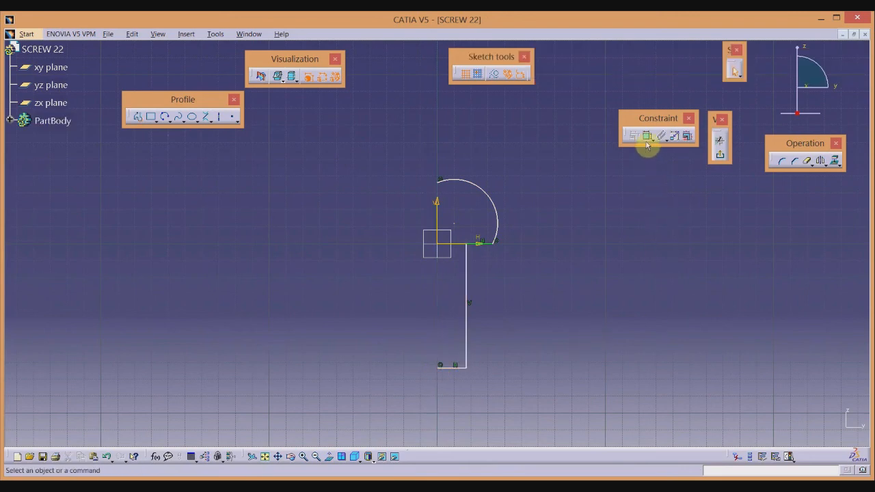
Step: Constrain the head arc's centre point to coincide with the sketch origin
click(455, 224)
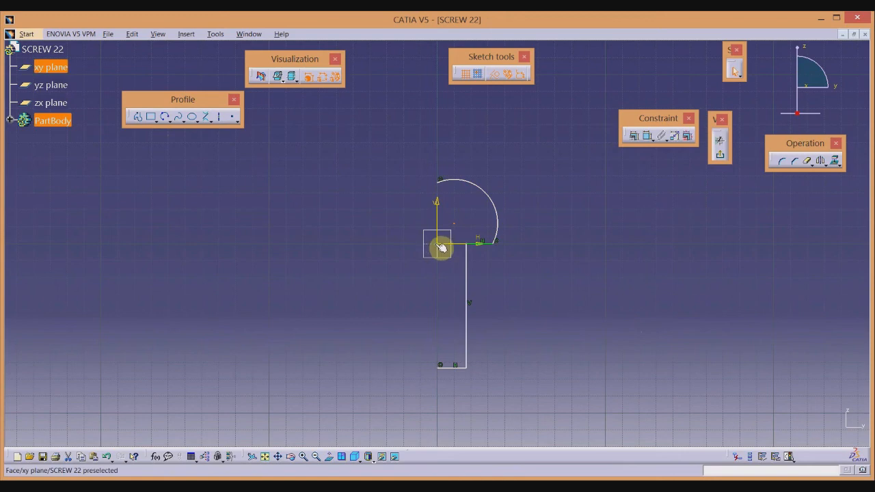
ctrl+click(441, 248)
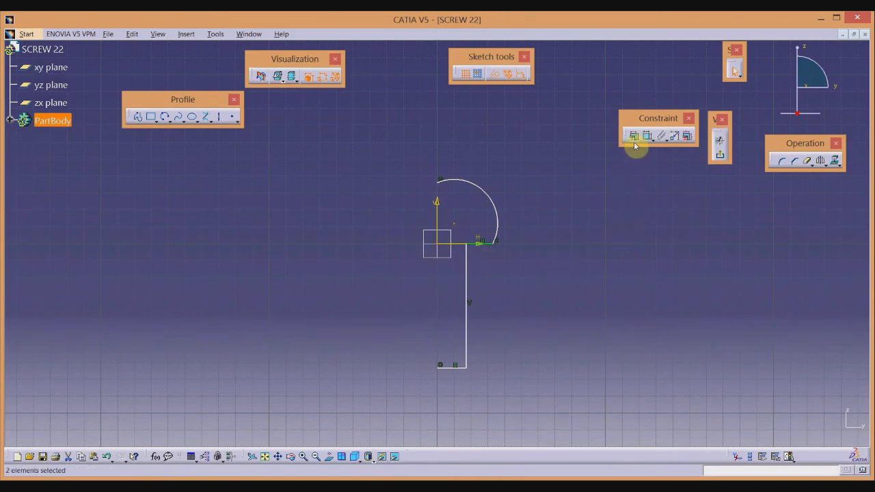
click(635, 136)
click(639, 171)
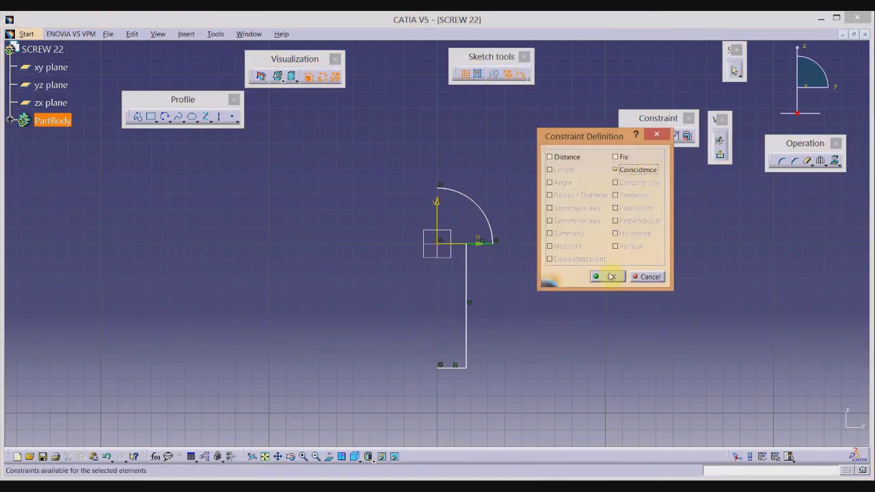
click(611, 276)
Step: Dimension the head arc and set its radius to 15 mm
click(648, 136)
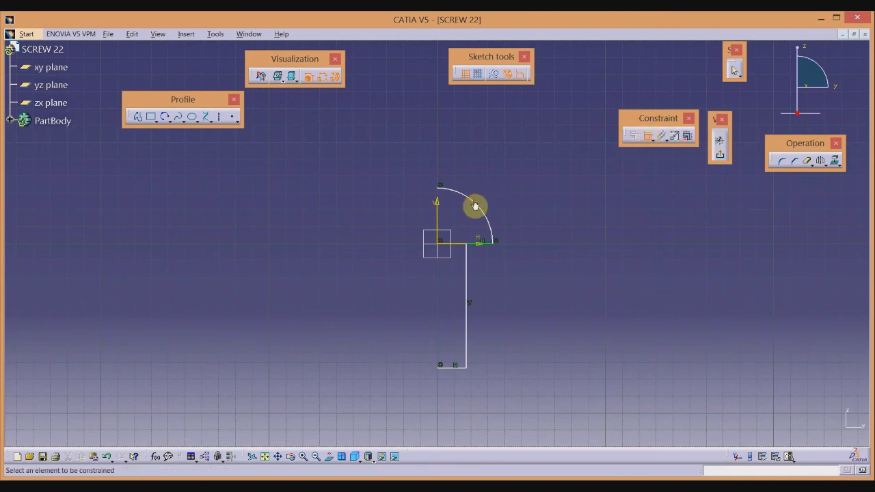
click(476, 205)
click(514, 152)
double_click(510, 153)
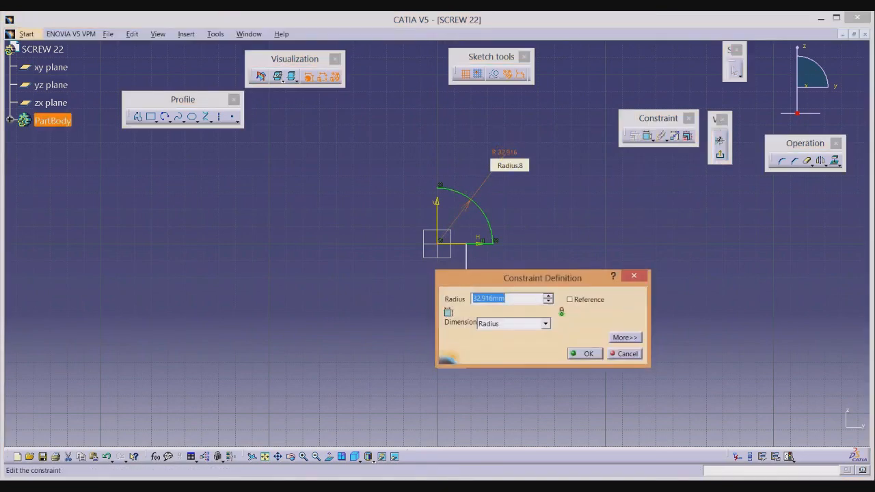
text(15)
key(Return)
Step: Set the shank's vertical line to 38 mm long and shorten the bottom line to the shank radius with a length dimension
click(646, 137)
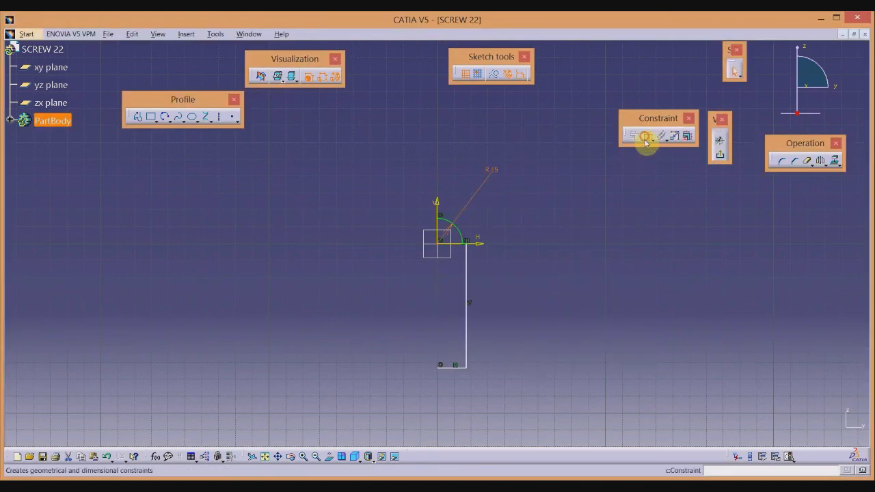
click(467, 291)
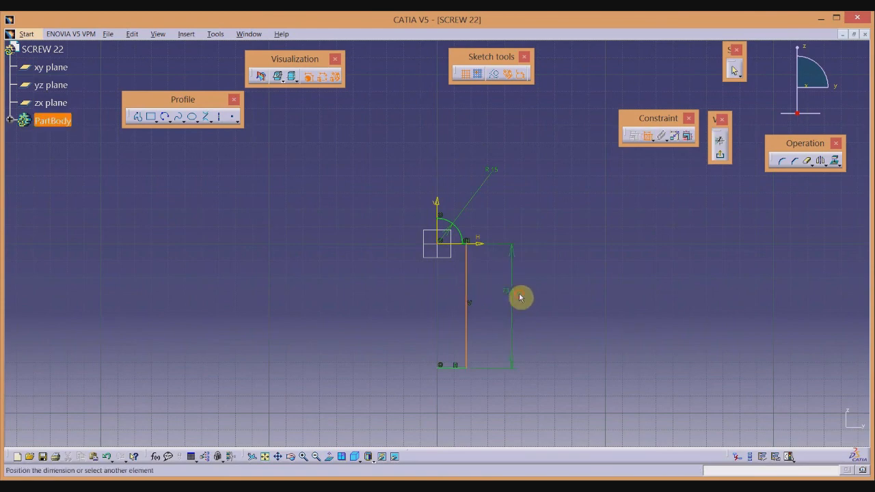
double_click(519, 293)
text(30)
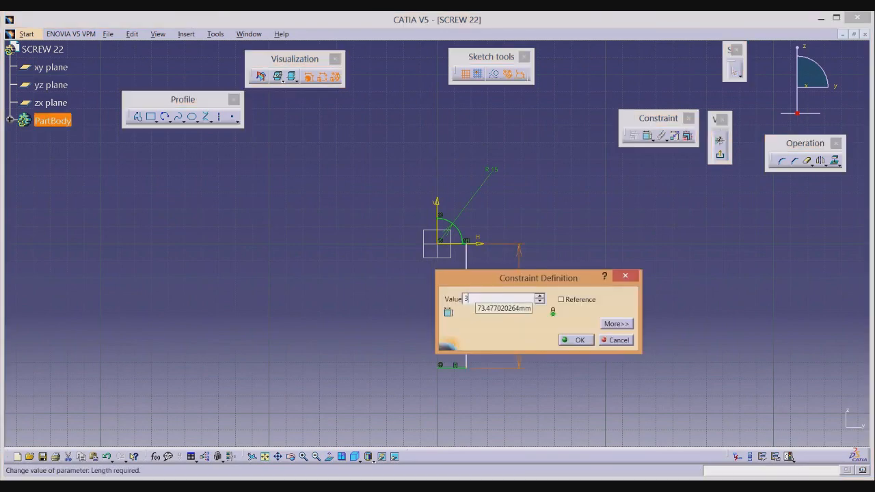
key(Return)
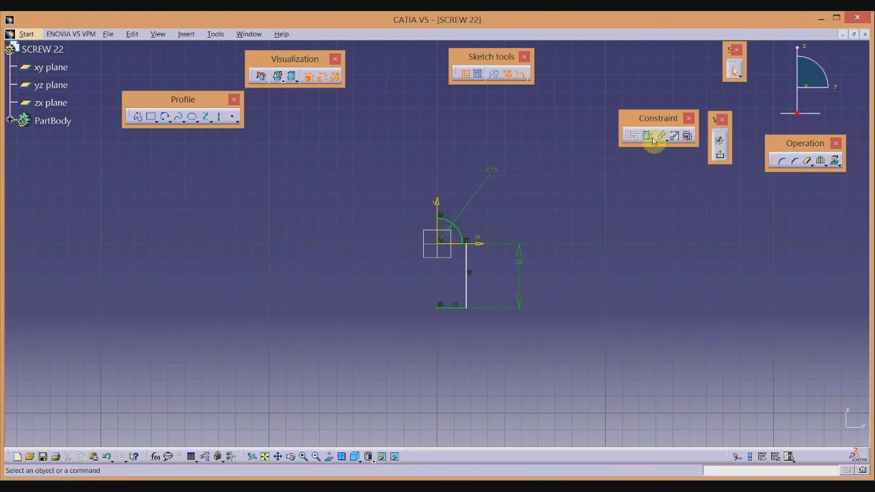
click(648, 136)
click(459, 309)
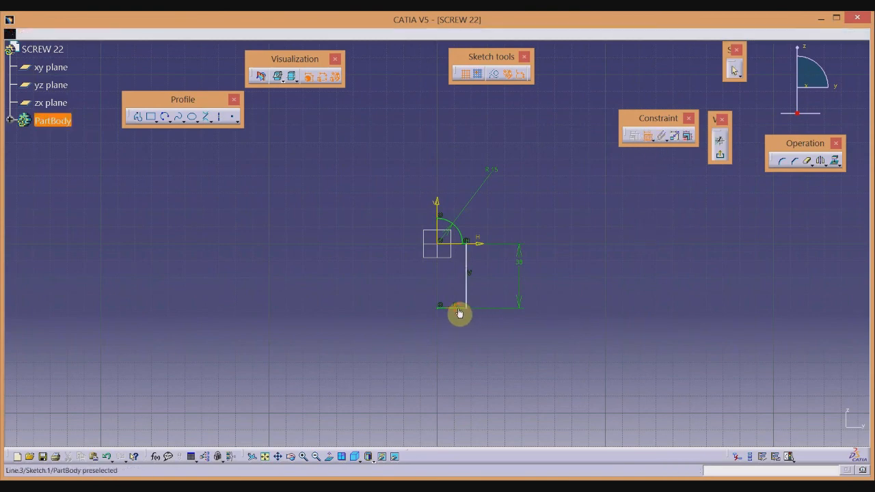
double_click(467, 354)
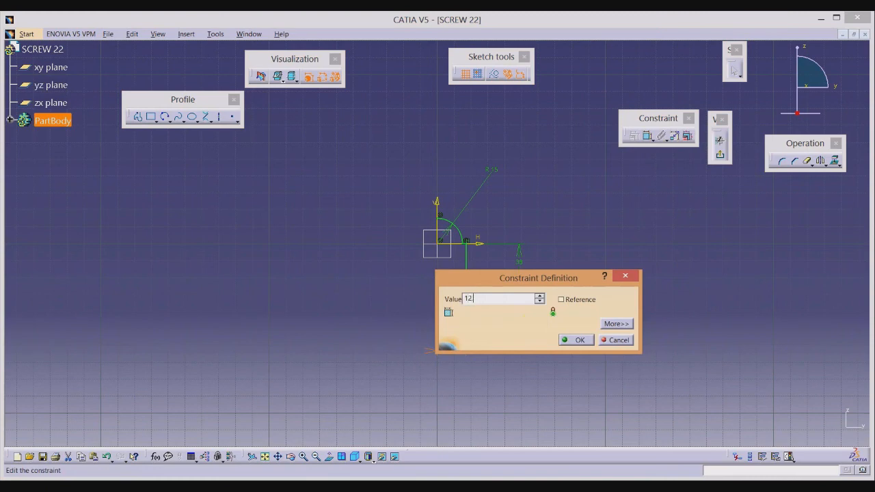
key(Return)
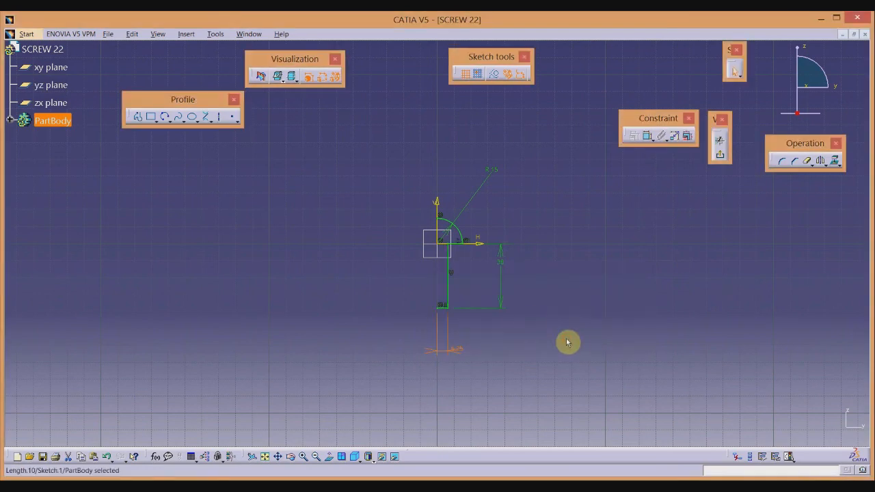
Step: Exit the sketch and revolve the profile 360° about the sketch's vertical axis with Shaft
click(724, 159)
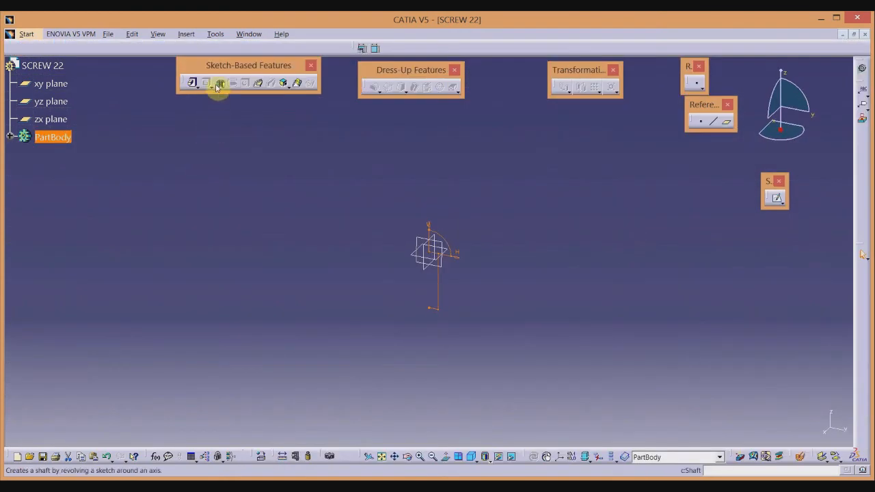
click(218, 85)
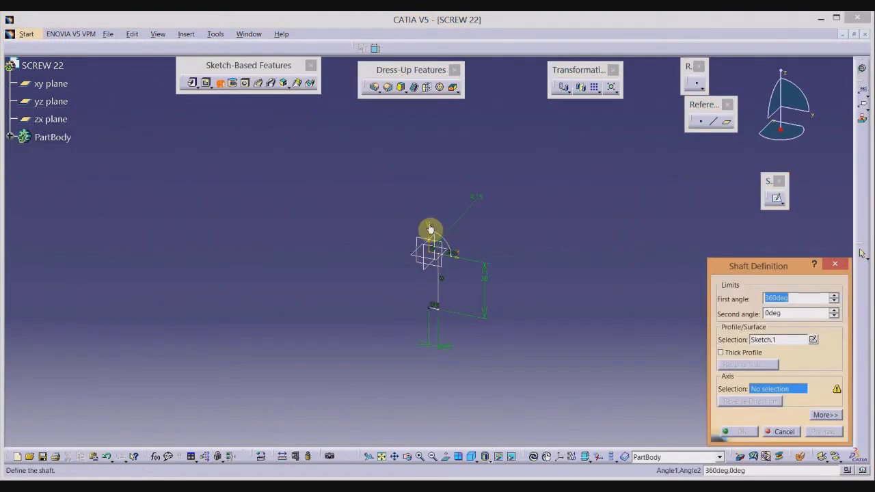
click(431, 230)
click(746, 433)
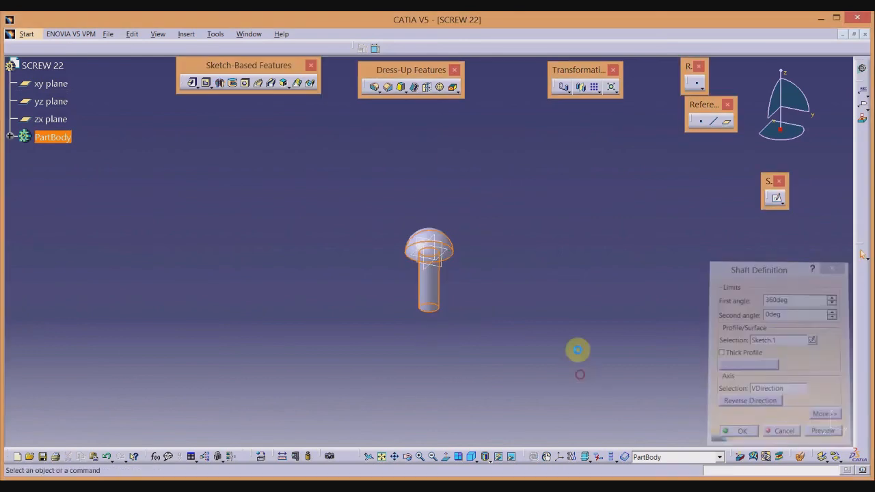
Step: Chamfer the shank's bottom circular edge with a length of 1 mm at 45°
middle_drag(532, 230, 516, 203)
middle_drag(524, 308, 465, 223)
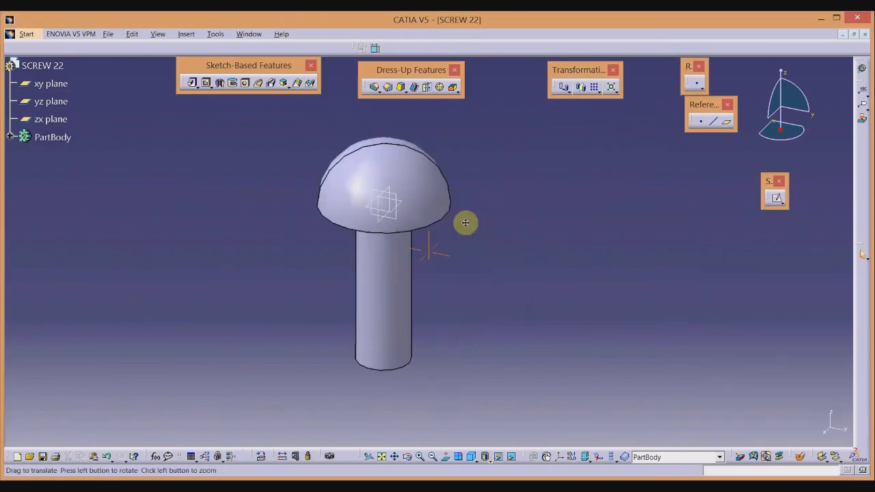
click(377, 332)
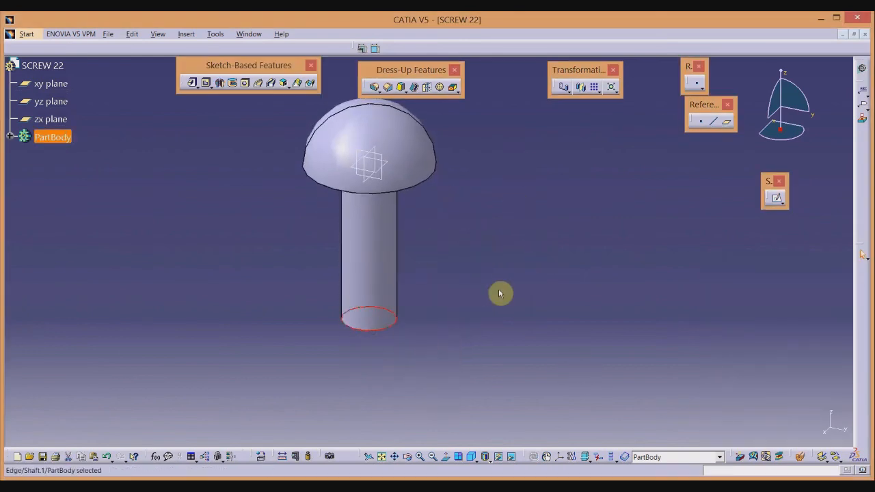
click(390, 87)
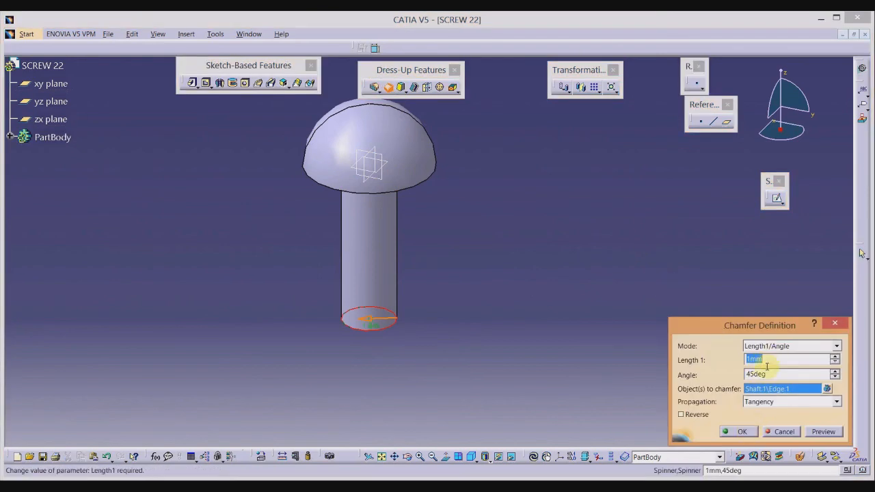
click(738, 431)
Step: Start a sketch on the yz plane and draw a rectangle about 16 mm wide and 23 mm high over the dome's top
middle_drag(514, 212, 514, 308)
click(385, 254)
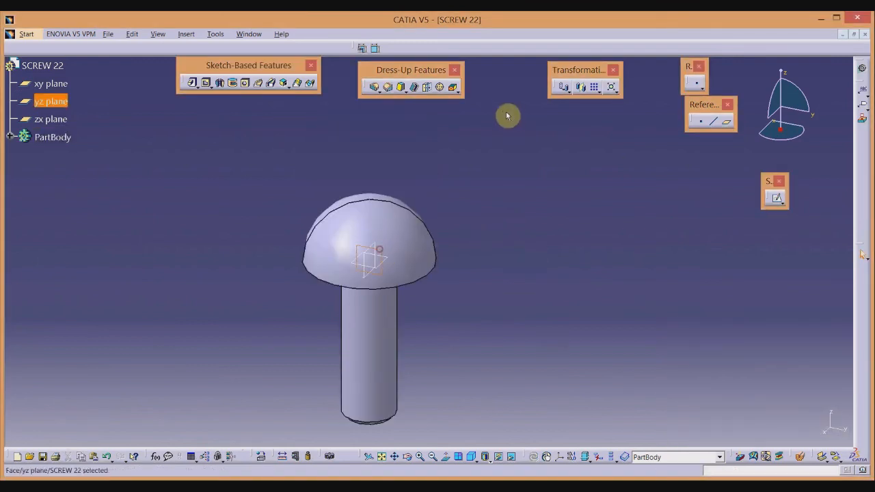
click(776, 198)
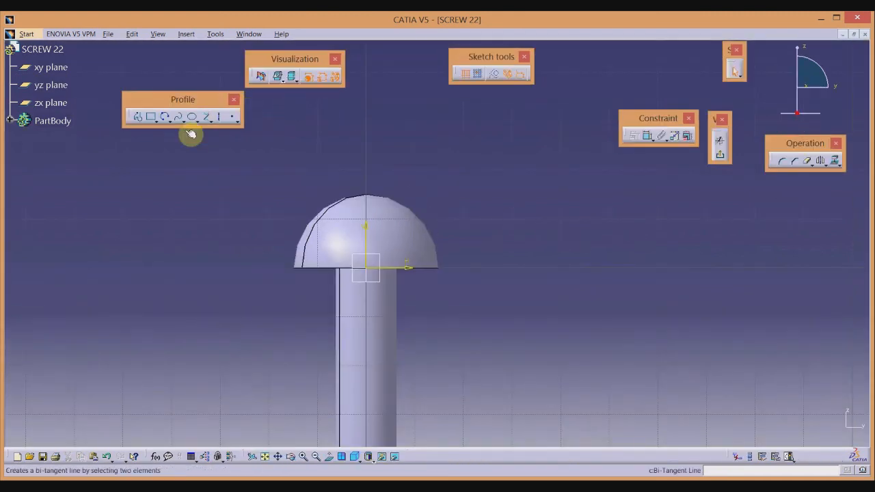
click(151, 117)
click(324, 131)
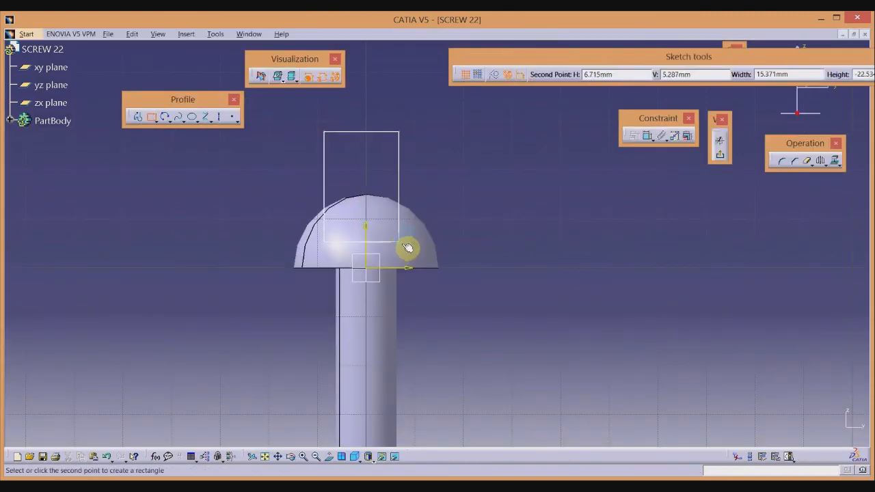
click(403, 244)
Step: Make the rectangle's two vertical sides symmetric about the vertical axis
click(404, 167)
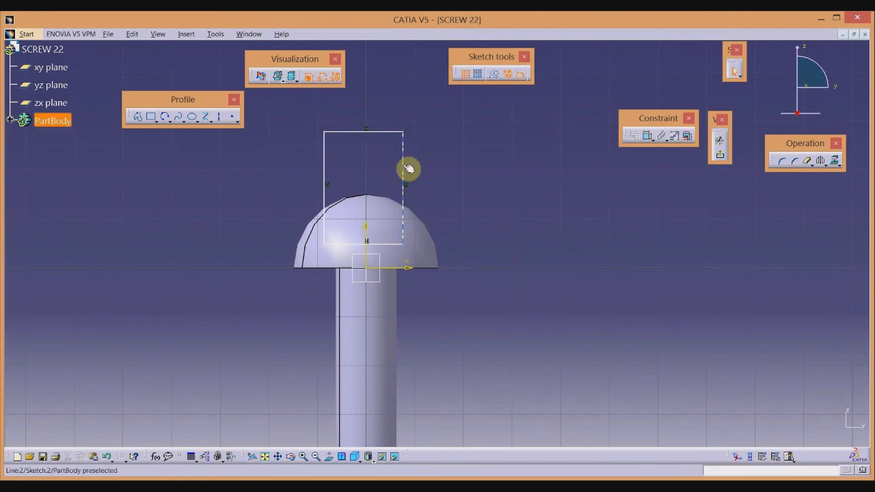
ctrl+click(324, 160)
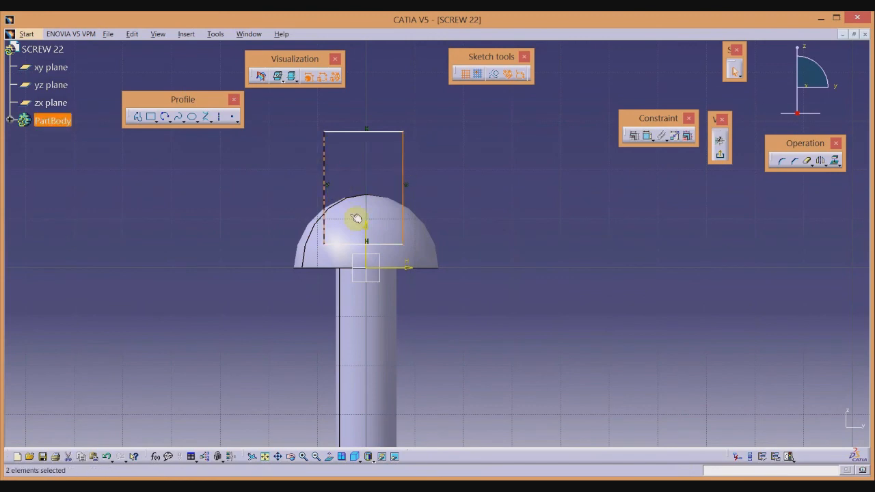
ctrl+click(365, 229)
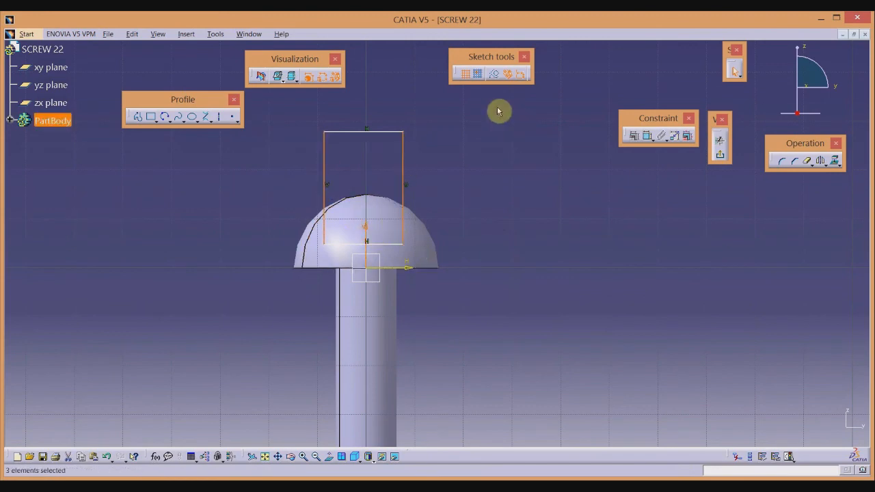
click(634, 137)
click(582, 233)
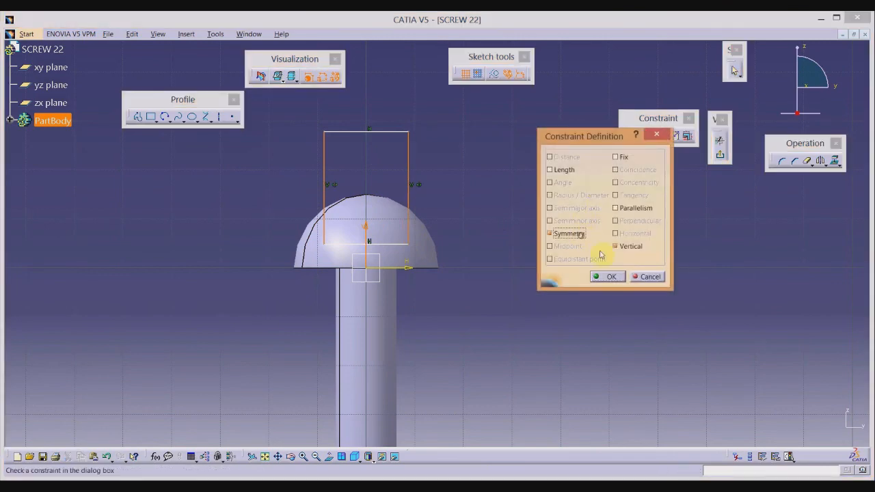
click(611, 277)
Step: Dimension the rectangle's top edge and reduce its length to the width of a narrow screwdriver slot
click(381, 132)
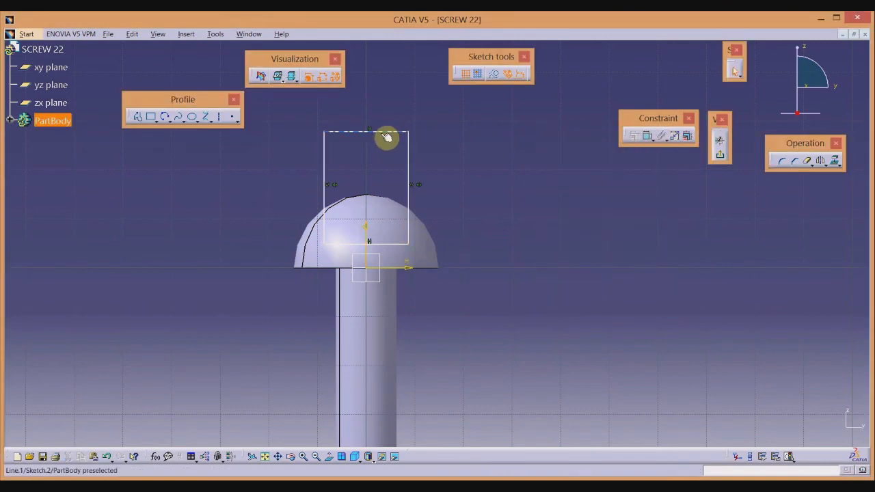
click(646, 136)
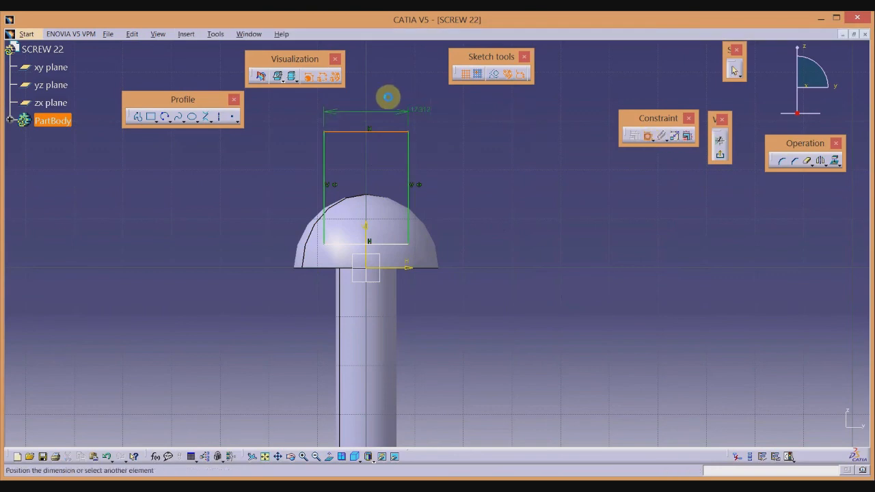
click(383, 102)
double_click(381, 99)
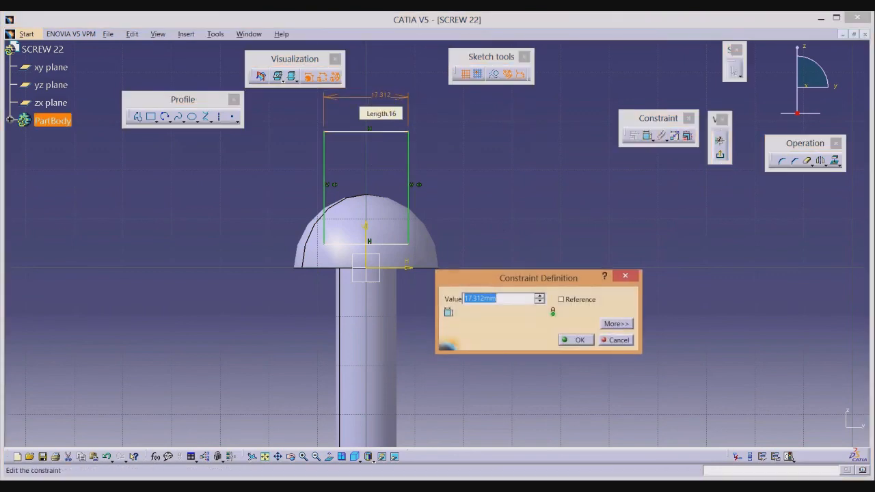
key(Return)
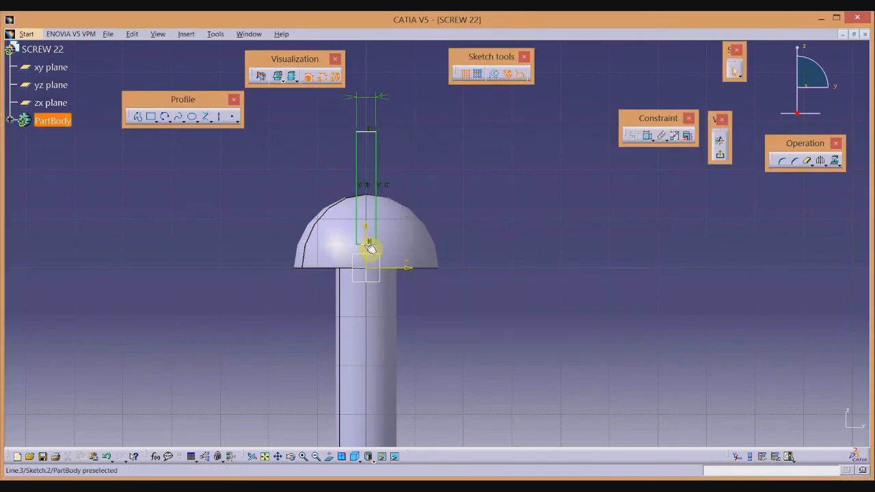
Step: Set the distance between the rectangle's bottom edge and the underside of the head to 3 mm
click(426, 272)
click(647, 135)
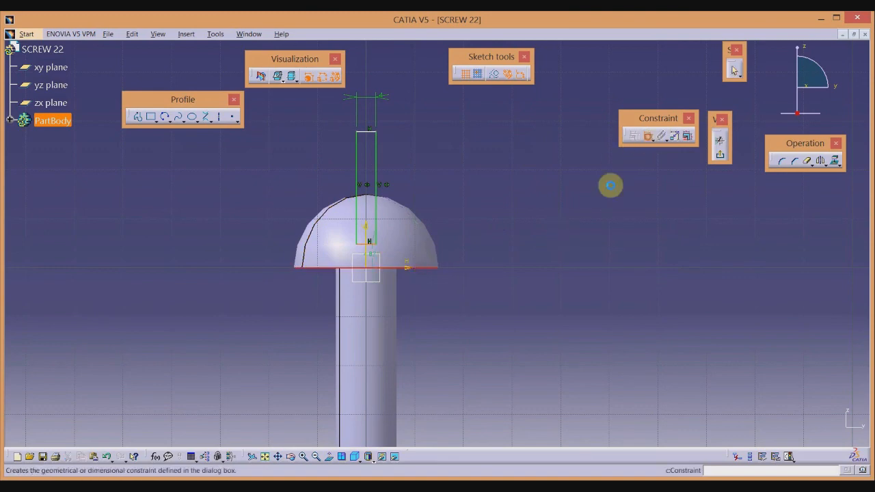
click(523, 229)
double_click(521, 227)
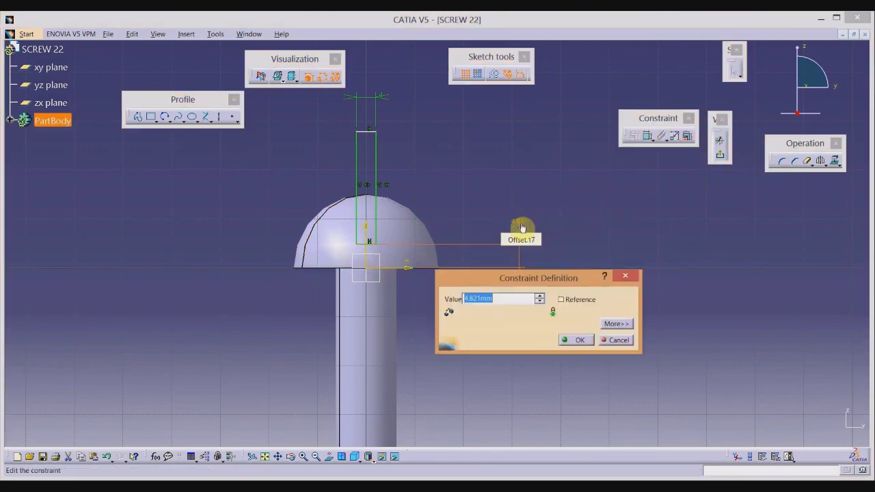
text(3)
key(Return)
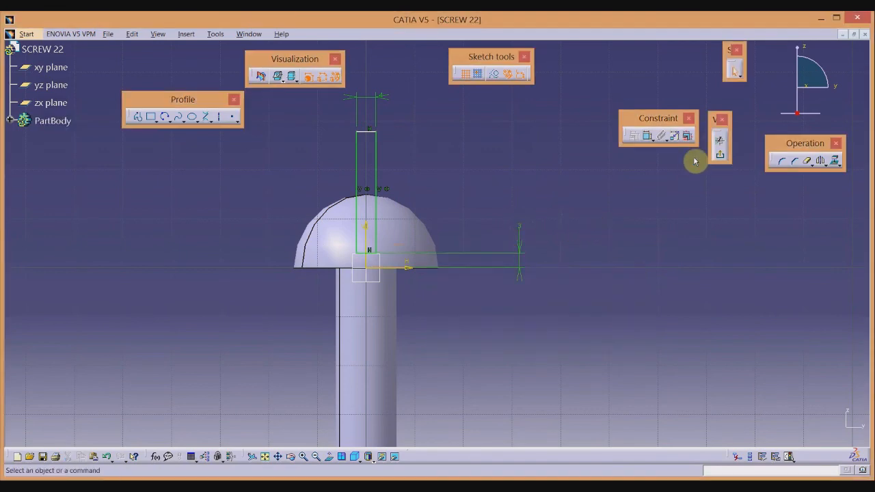
Step: Exit the slot sketch and cut it through the screw head as a 20 mm deep pocket with mirrored extent
click(721, 154)
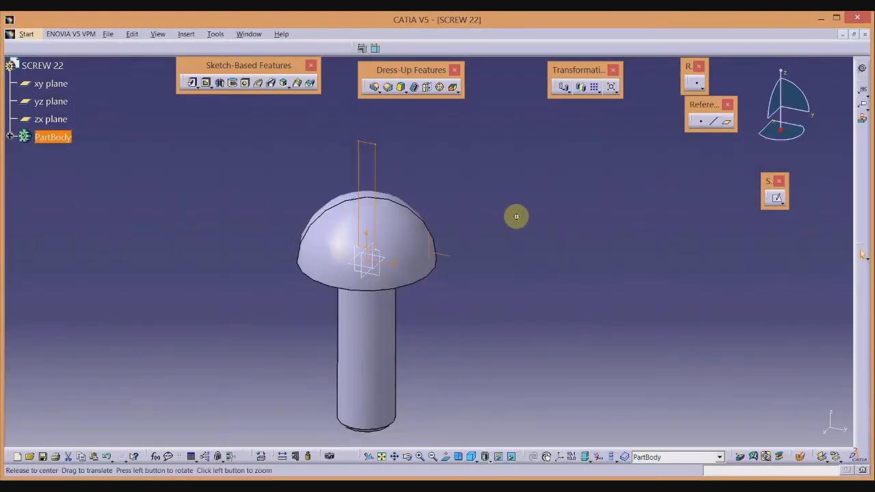
middle_drag(515, 217, 441, 289)
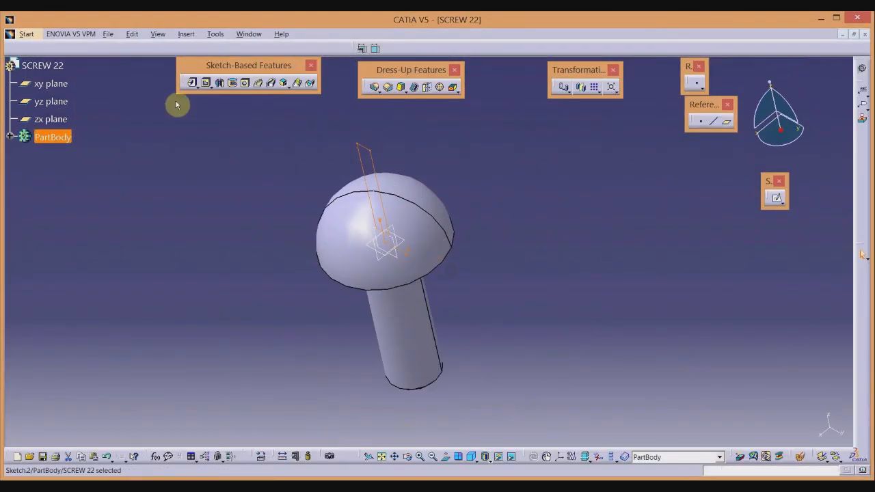
click(206, 83)
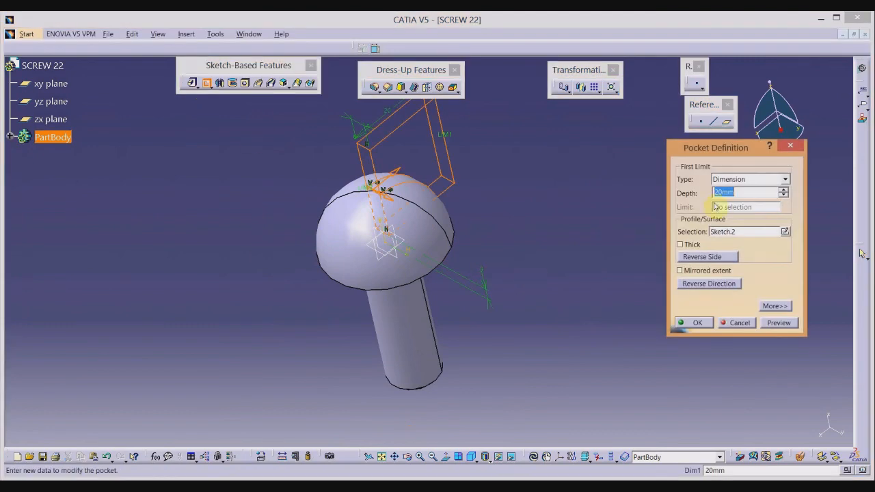
click(723, 272)
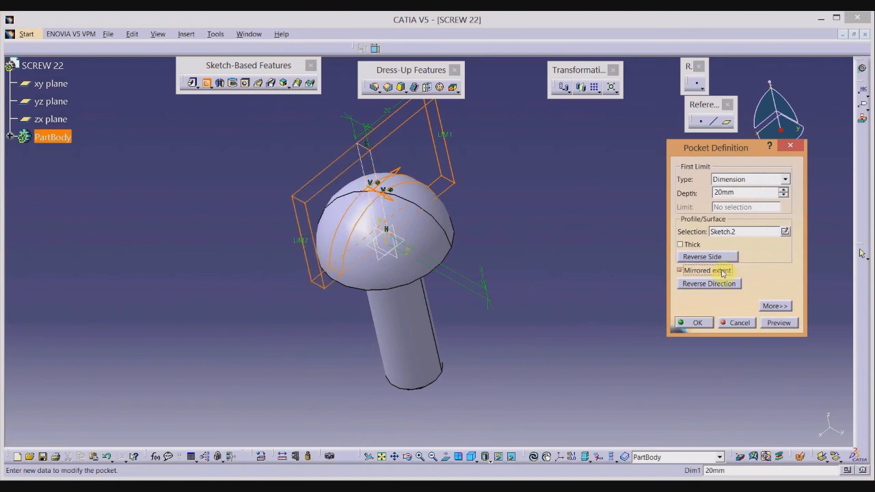
click(699, 322)
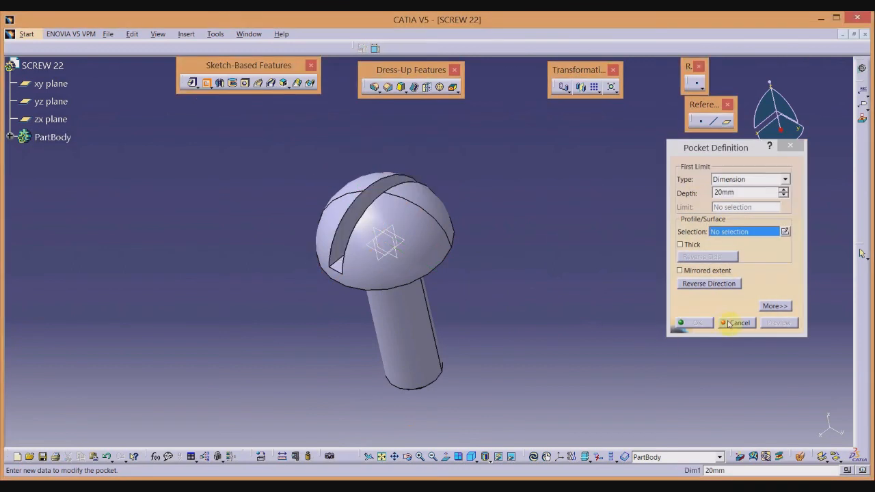
Step: Save the finished part as SCREW 22 in CATPart format and close it
click(107, 35)
click(136, 92)
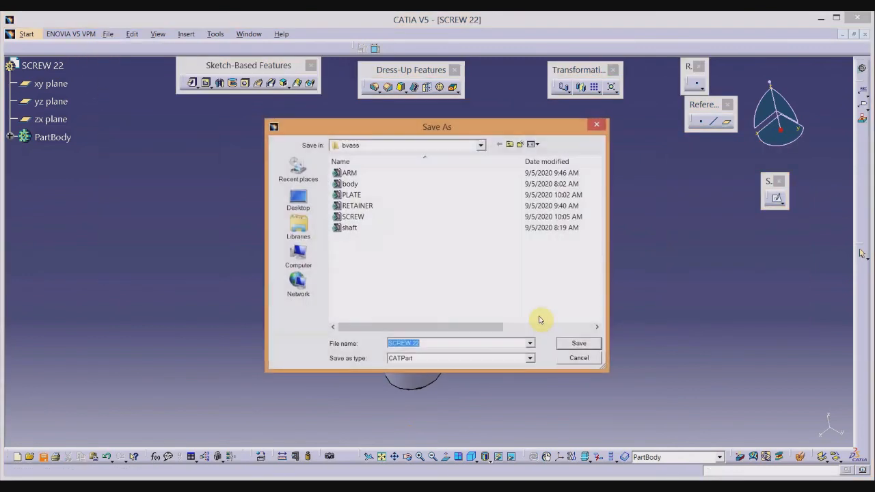
click(577, 343)
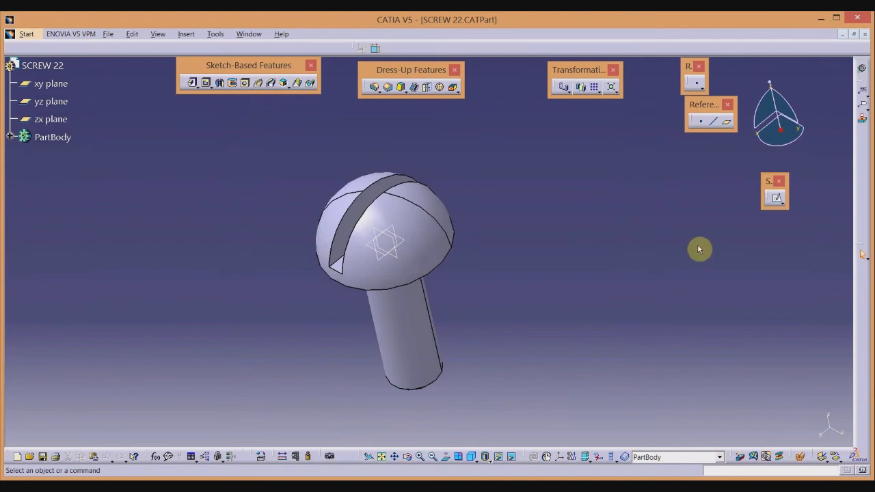
click(867, 34)
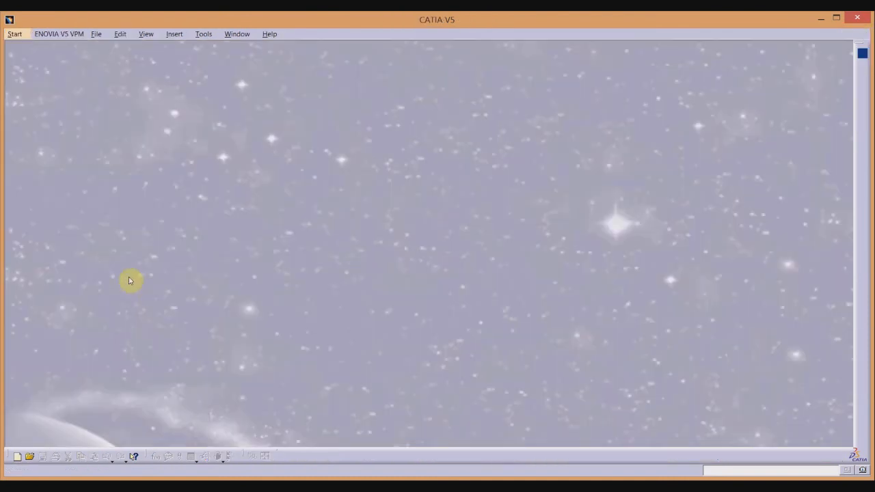
Step: Look at the nut's dimensions in the Butterfly Valve Assembly PDF, then create a new part named NUT in CATIA
key(alt+Tab)
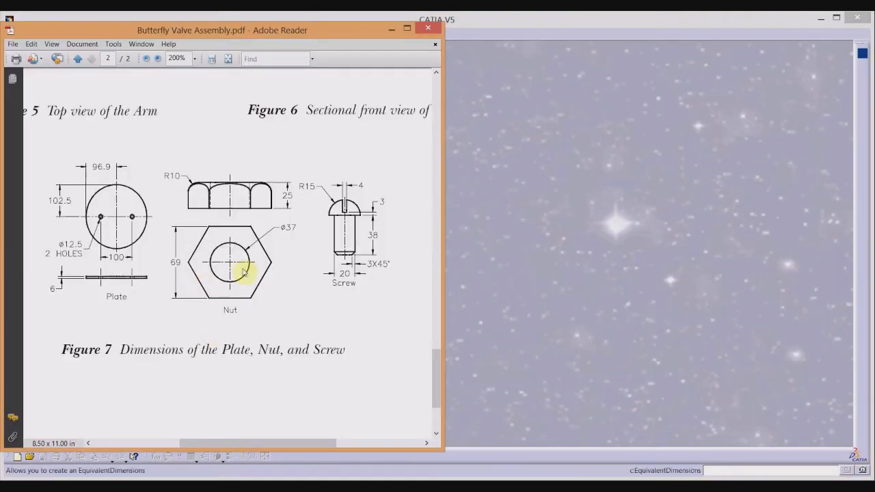
click(475, 291)
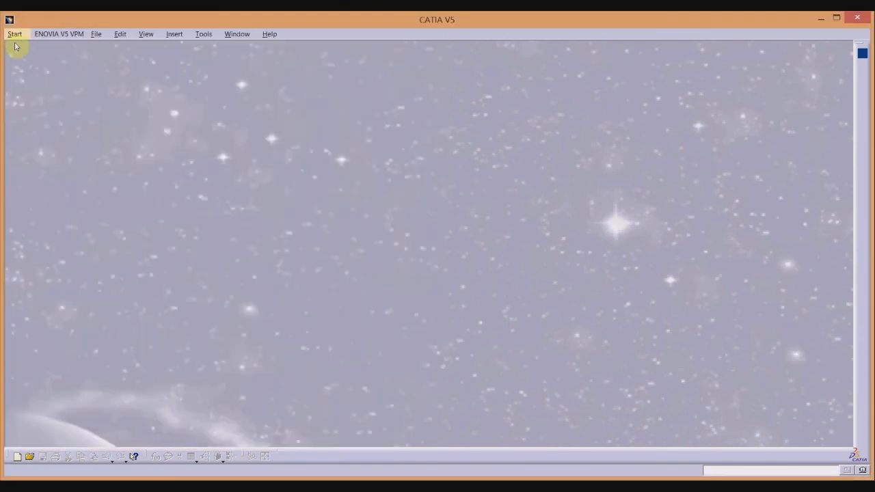
click(14, 33)
mouse_move(27, 56)
click(170, 56)
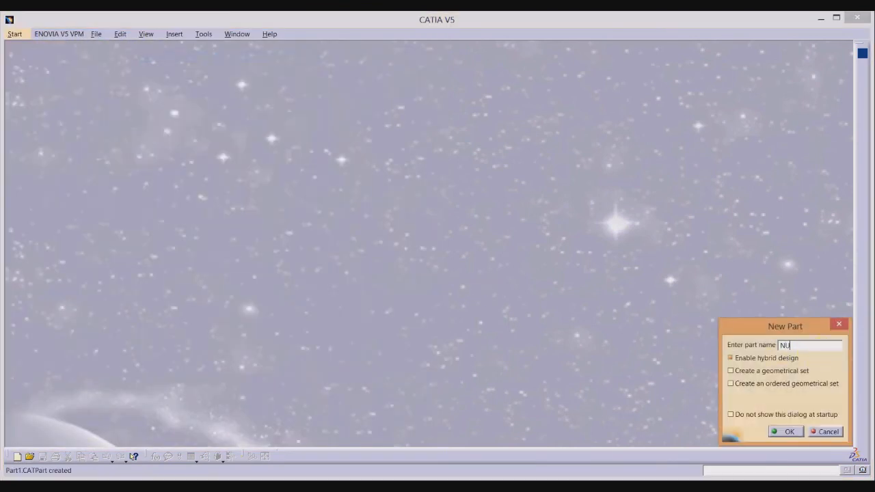
key(Return)
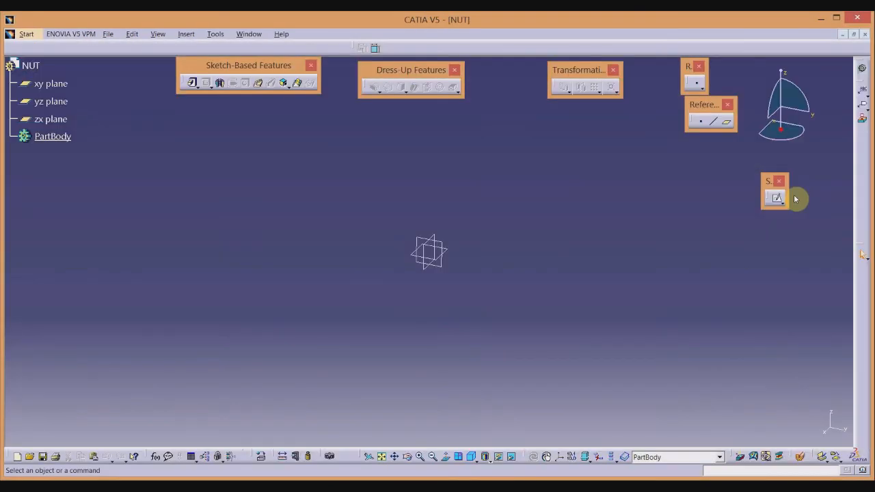
Step: Start a sketch on the xy plane and draw a hexagon centred on the origin, about 110 mm across flats
click(777, 198)
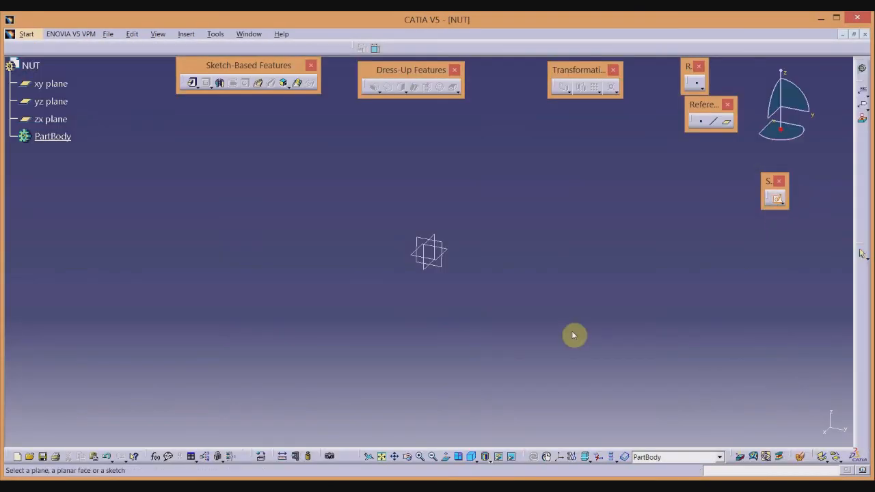
click(450, 252)
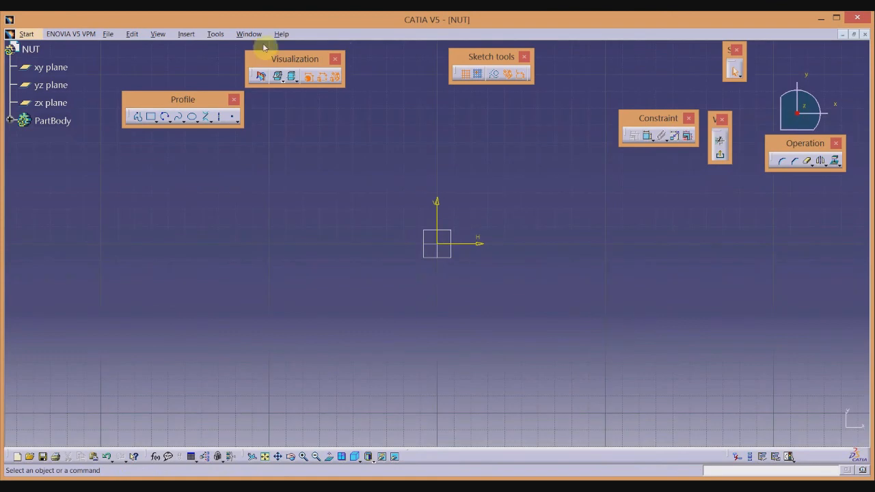
click(156, 120)
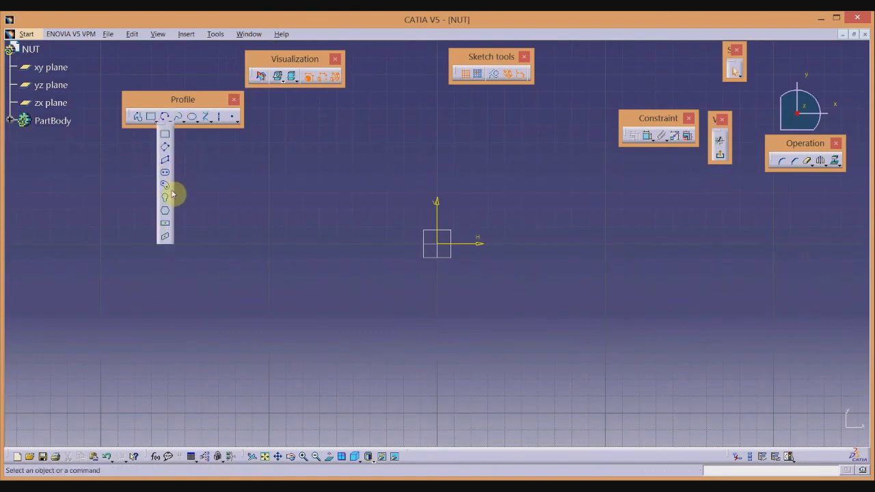
click(165, 210)
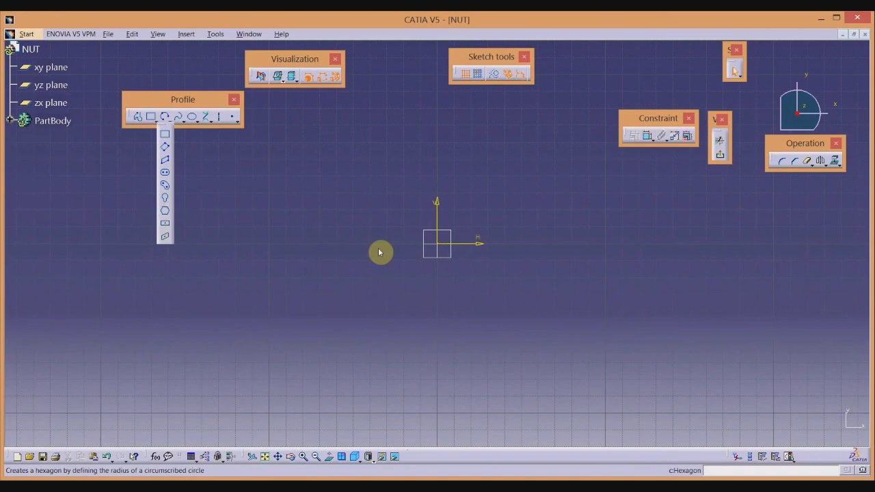
click(437, 246)
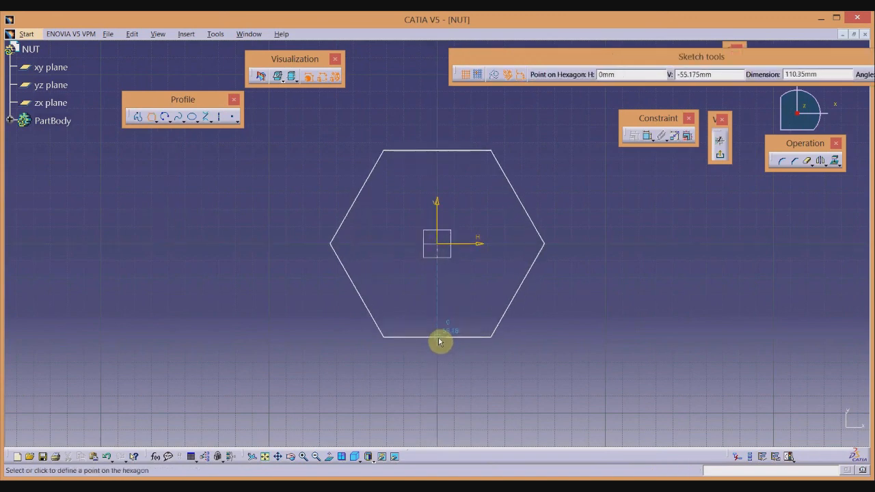
click(440, 337)
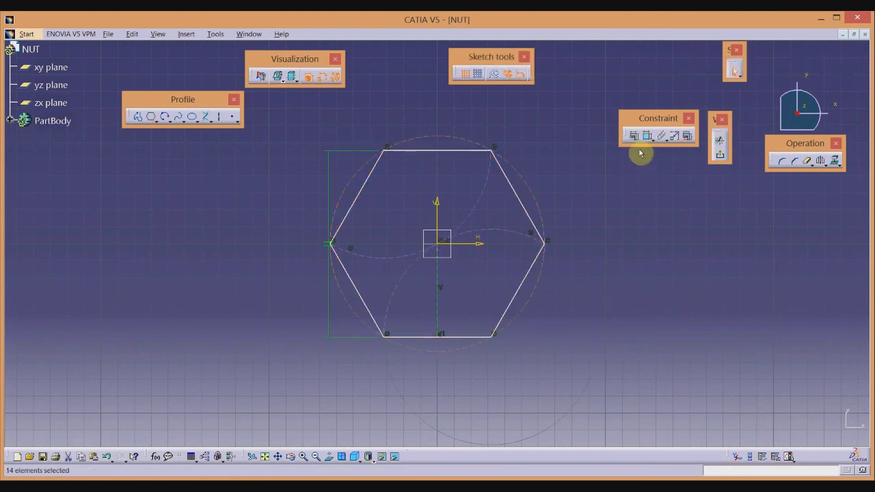
Step: Dimension the distance between the hexagon's two horizontal sides and set it to 69 mm
click(453, 150)
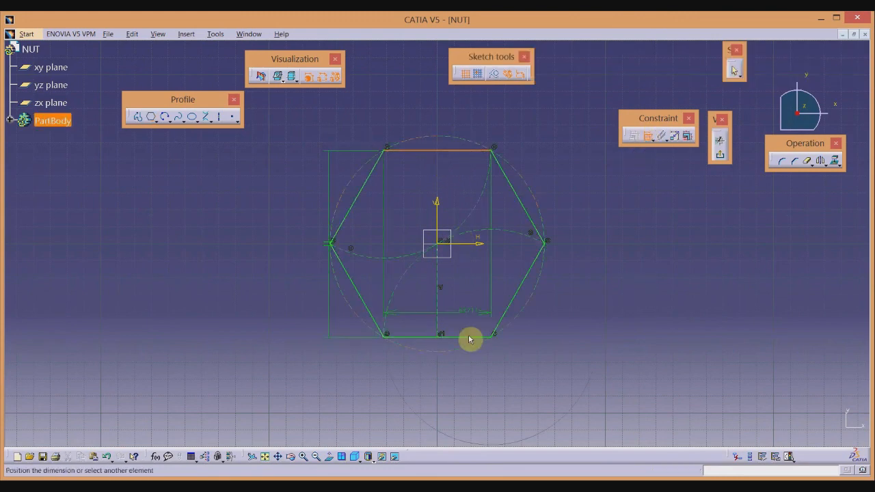
click(609, 276)
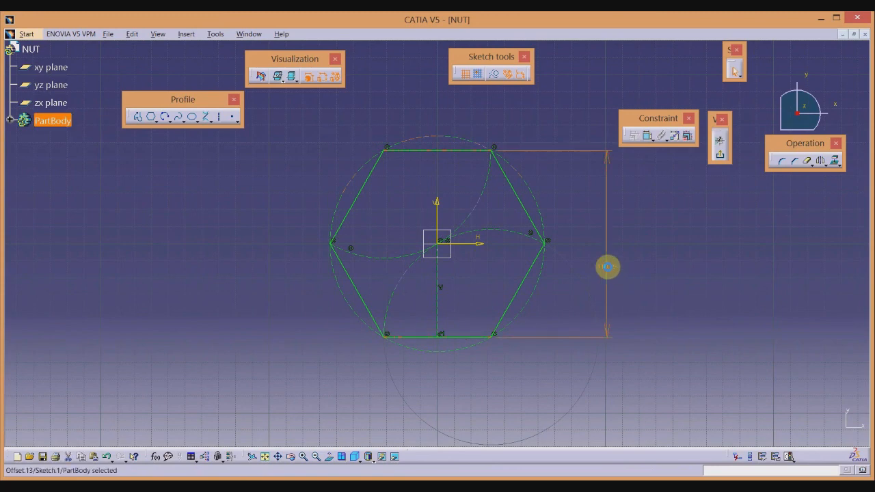
double_click(609, 274)
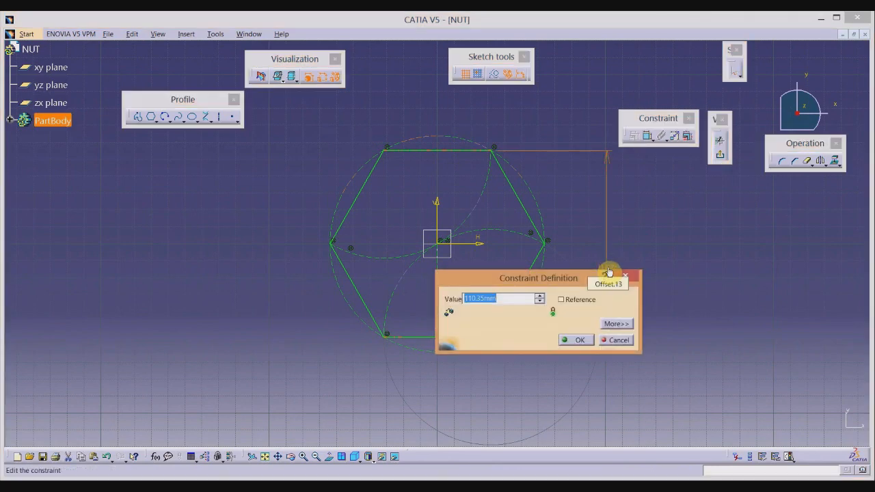
text(69)
key(Return)
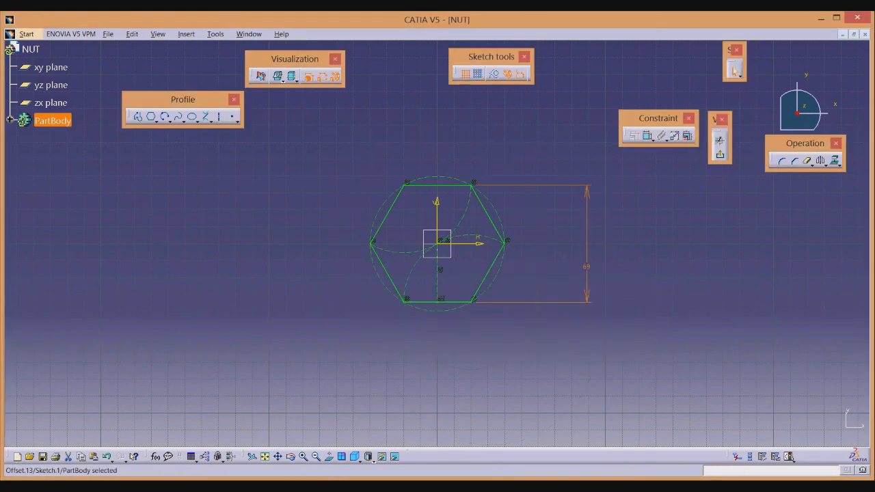
Step: Check the nut's height in the PDF drawing and pad the hexagon with mirrored extent to a 25 mm total height
click(287, 487)
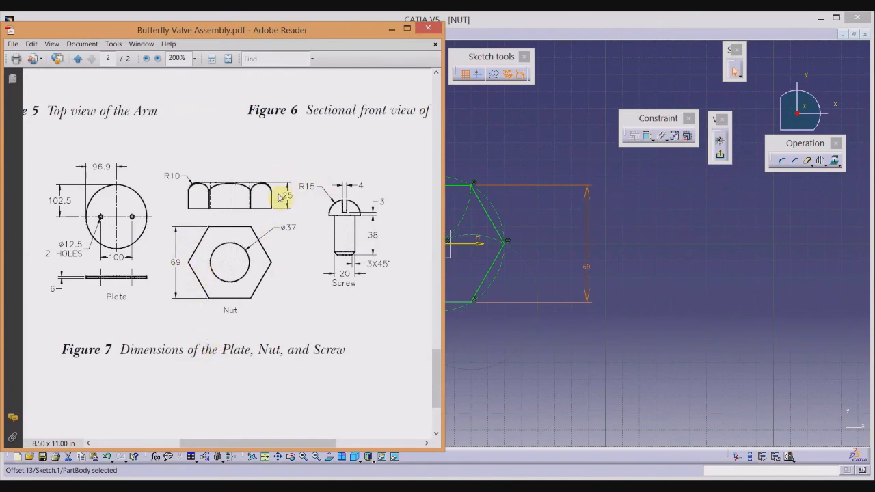
click(499, 258)
click(720, 152)
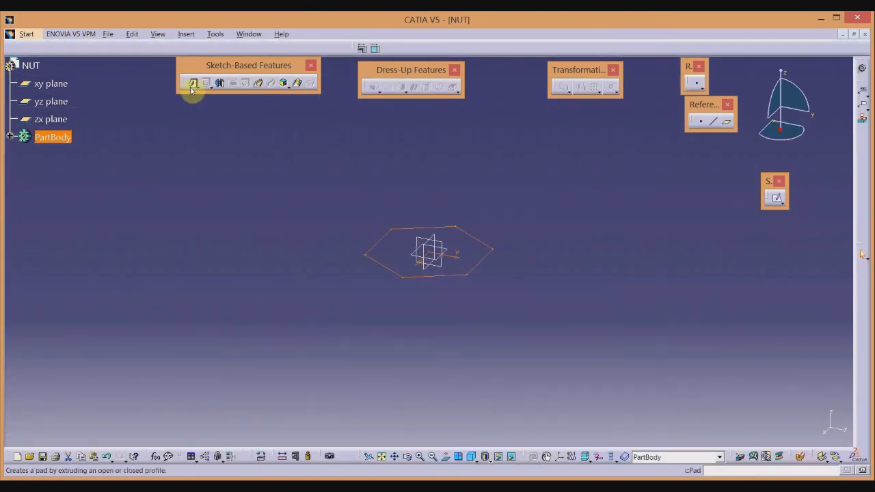
click(193, 85)
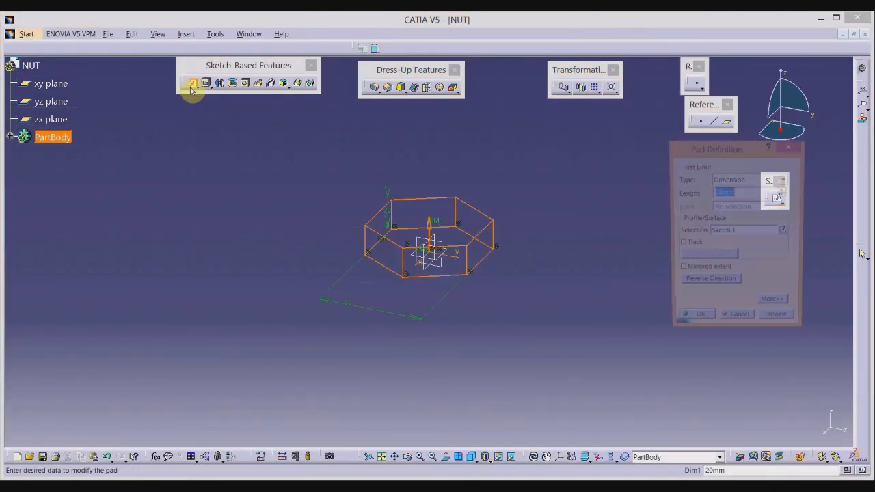
click(681, 270)
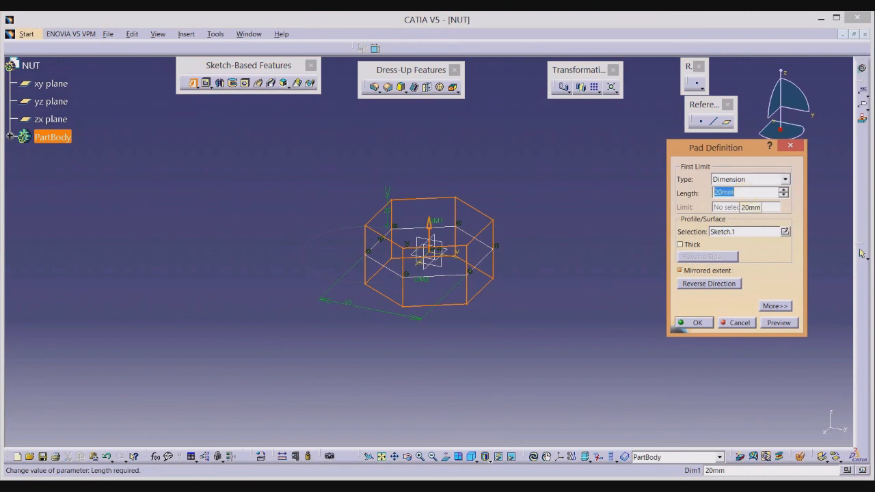
key(Return)
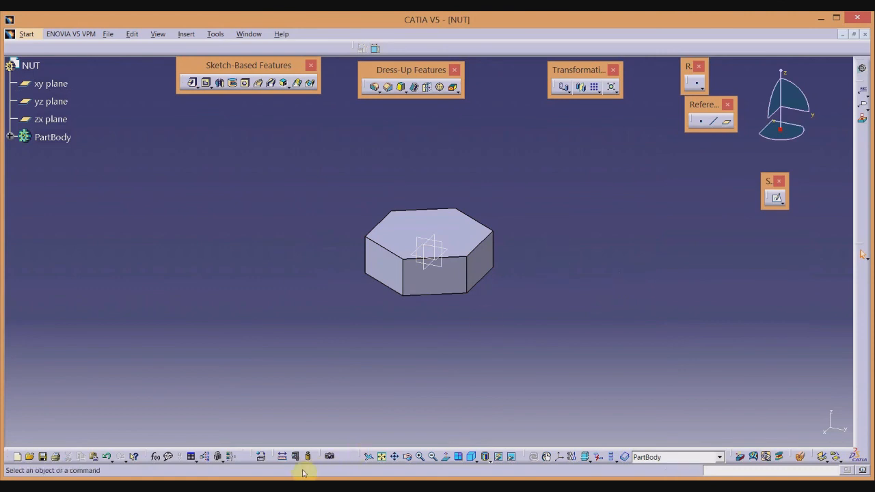
Step: Check the R10 rounding on the nut's top in the PDF drawing and start a sketch on the zx plane
key(alt+Tab)
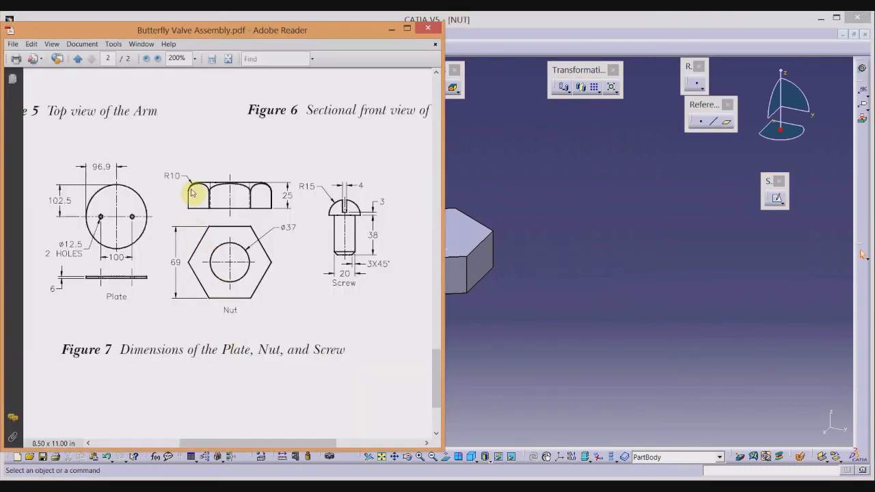
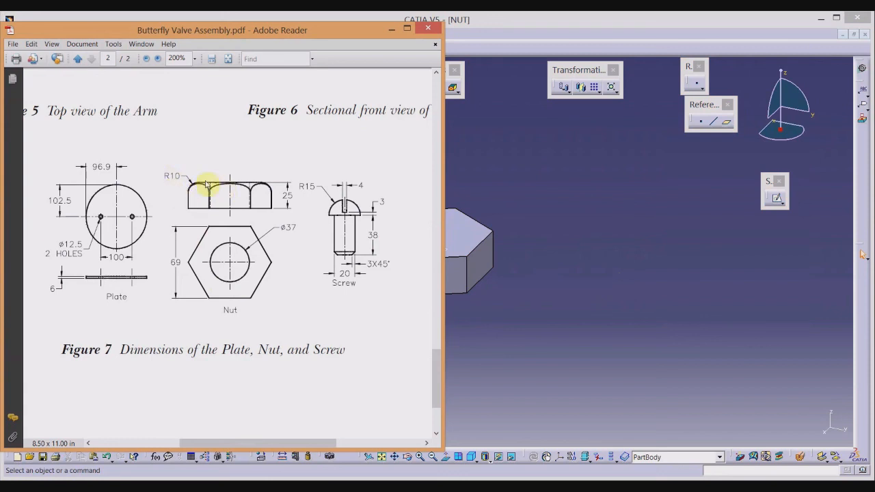
click(528, 189)
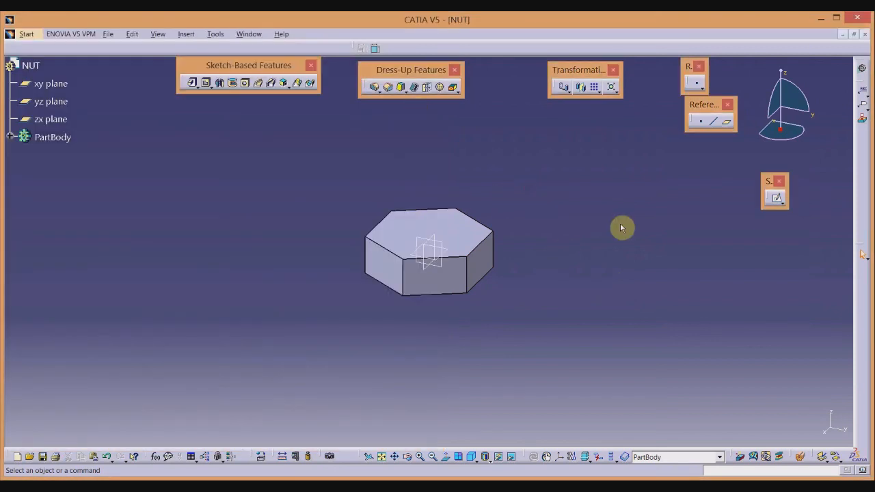
ctrl+middle_drag(527, 186, 525, 134)
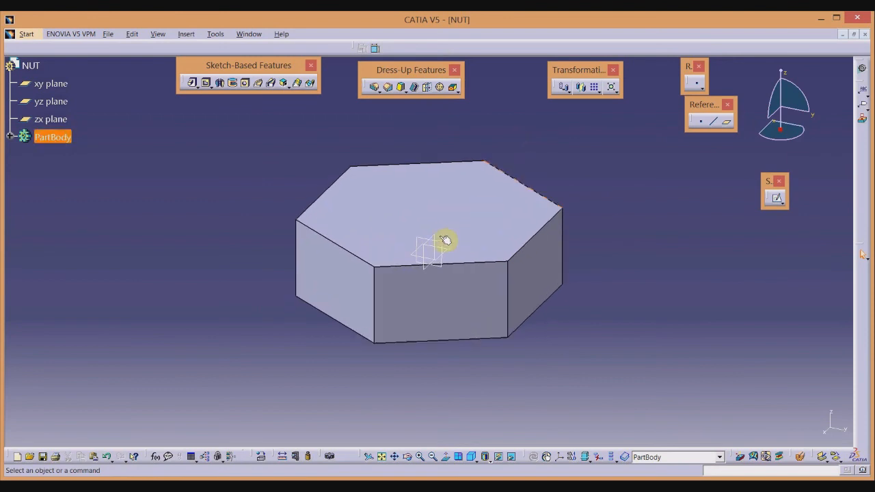
click(438, 242)
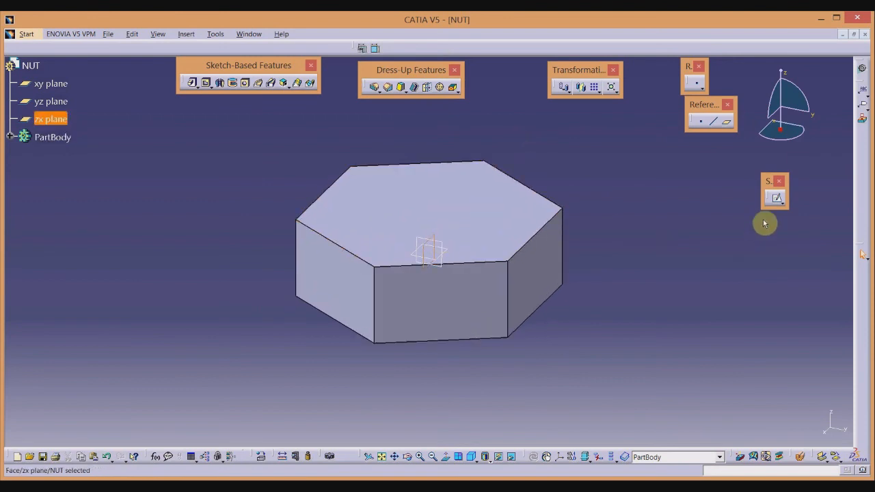
click(779, 201)
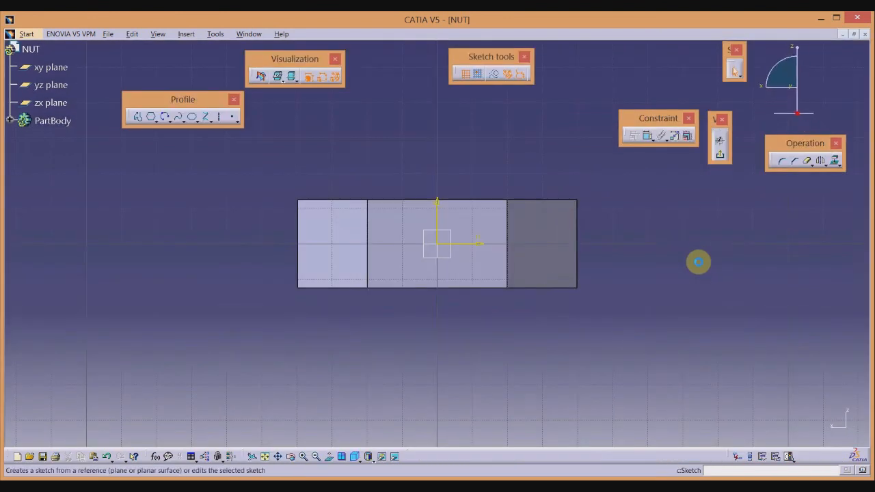
Step: Project the upper edge of the hexagonal pad's left side face into the zx sketch
middle_drag(364, 169, 368, 119)
middle_drag(396, 177, 431, 231)
click(311, 217)
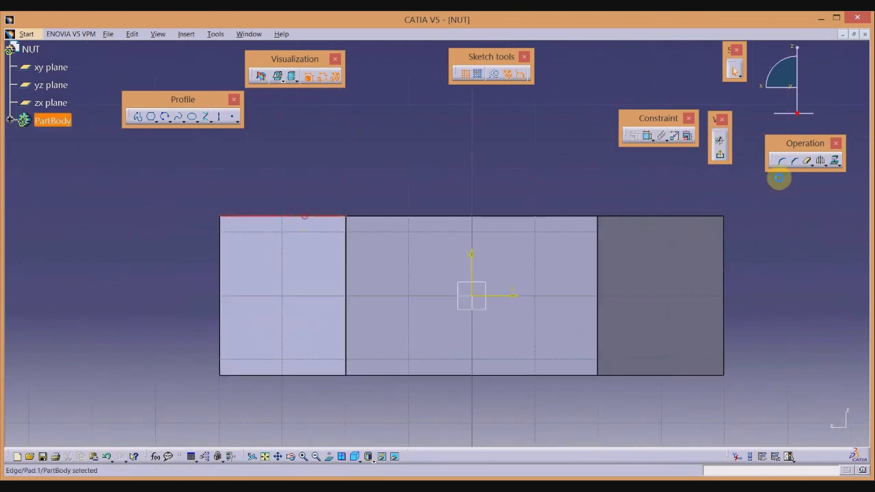
click(838, 162)
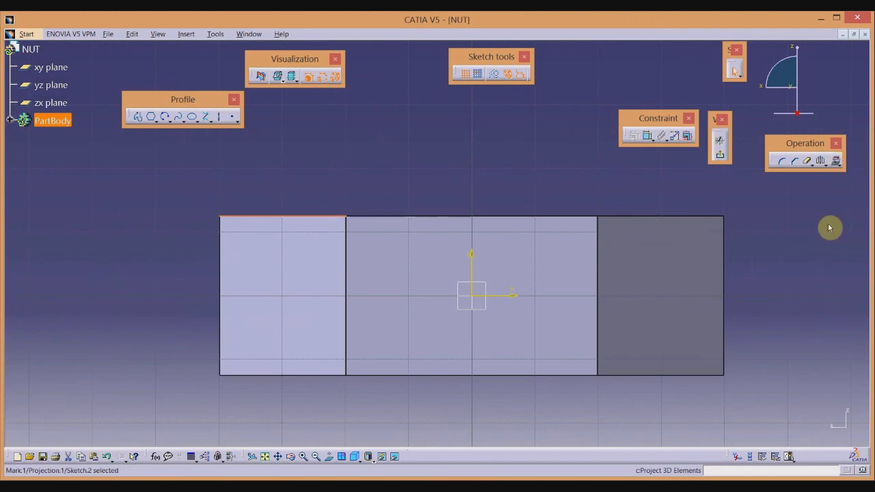
Step: Project the vertical outer edge of the hexagonal pad's left side face into the zx sketch
click(223, 277)
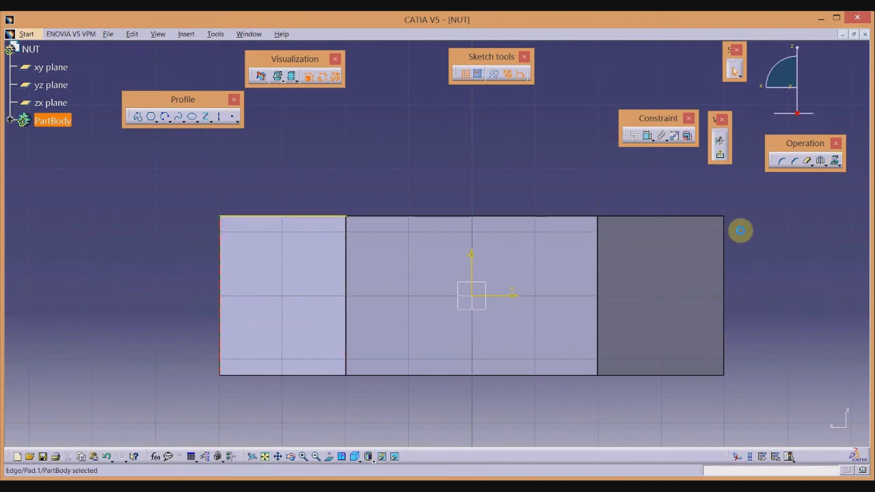
click(835, 160)
click(384, 188)
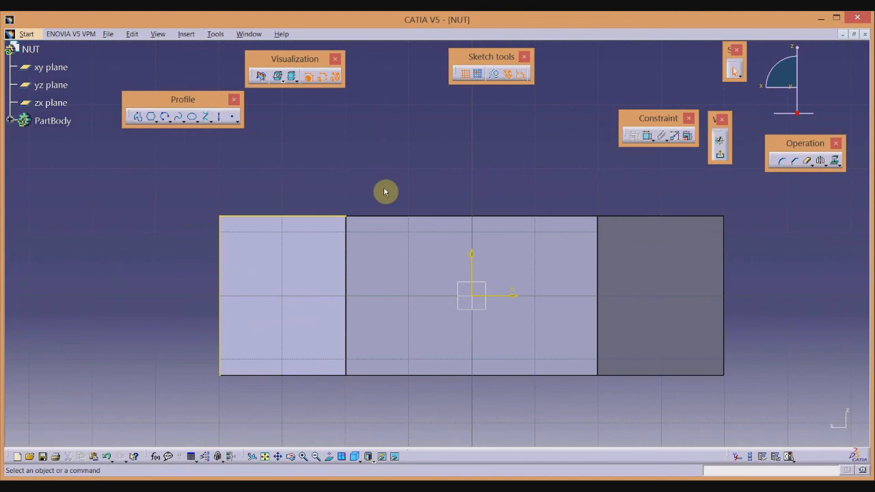
Step: Sketch a three-point arc of about 10 mm radius across the upper-left corner, from the projected vertical edge to the projected upper edge
click(165, 116)
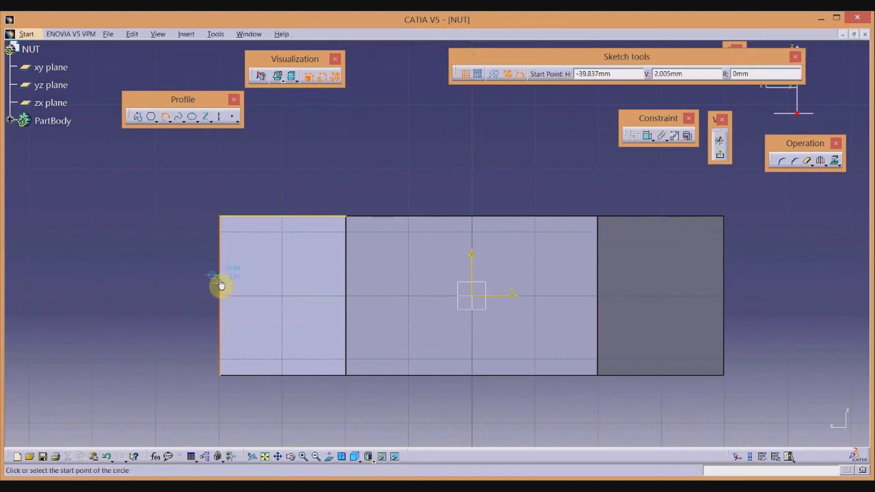
click(221, 284)
click(236, 239)
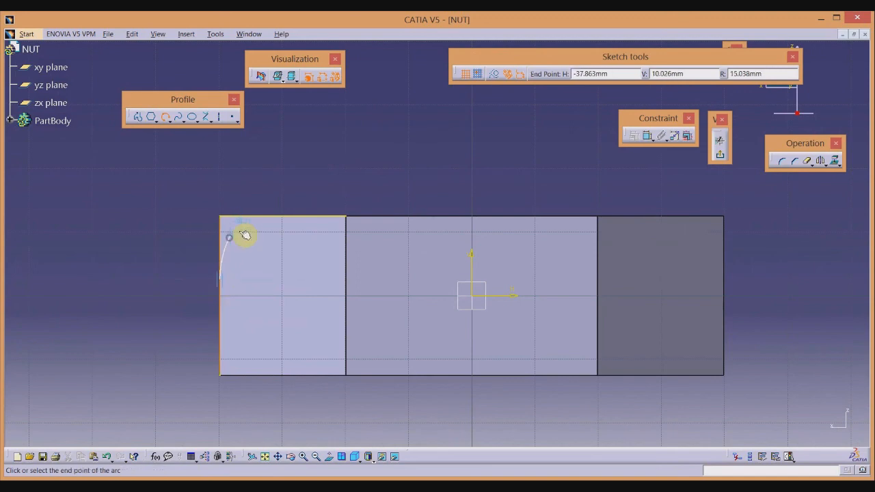
click(284, 220)
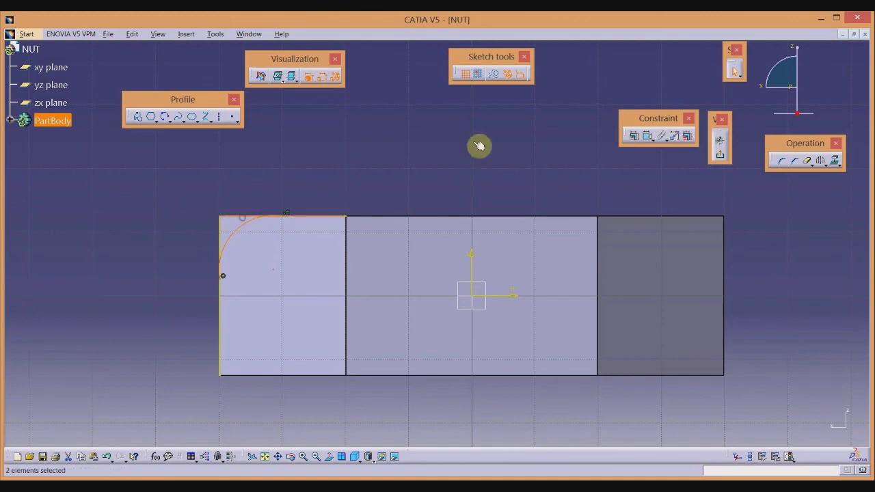
Step: Make the corner arc tangent to both the projected upper edge and the projected vertical edge
click(642, 139)
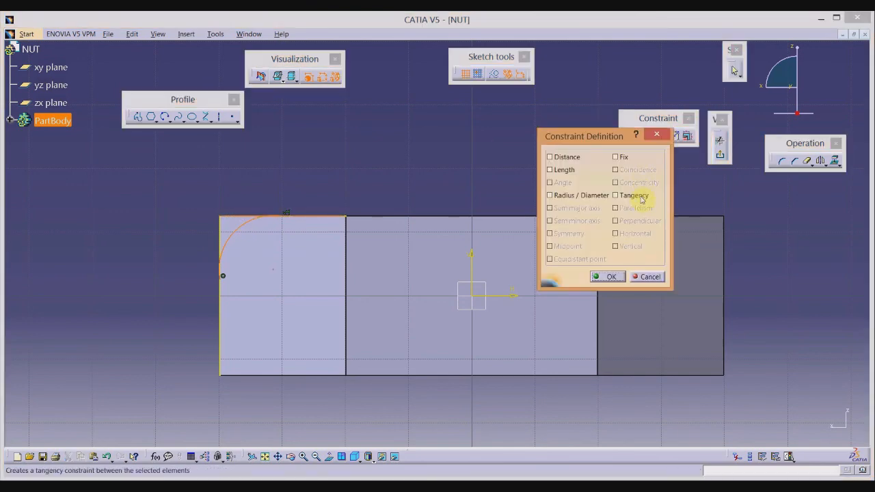
click(633, 196)
click(618, 277)
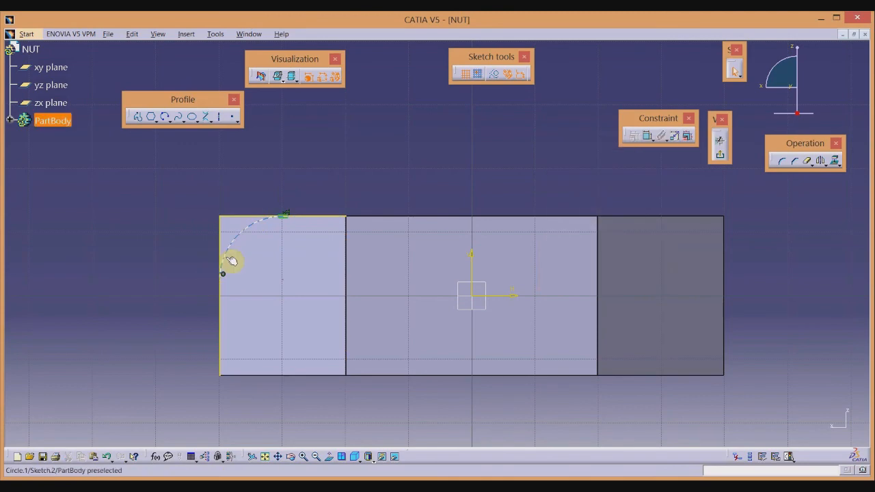
ctrl+click(220, 305)
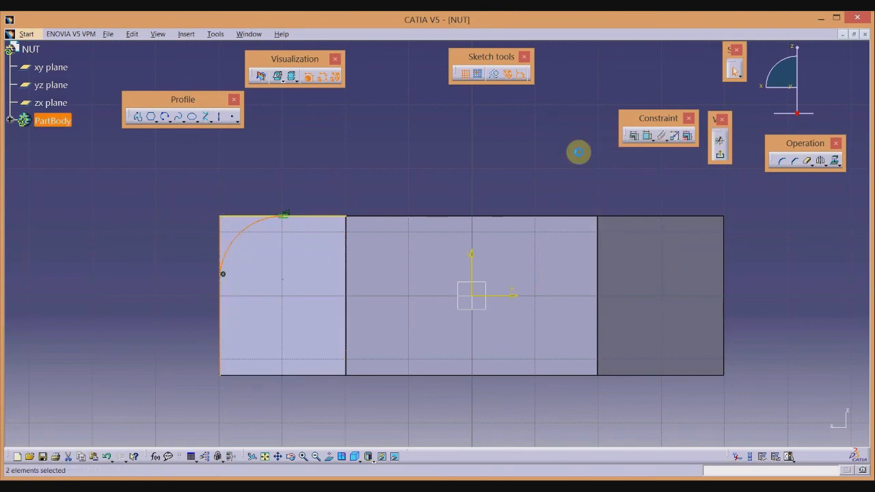
click(636, 135)
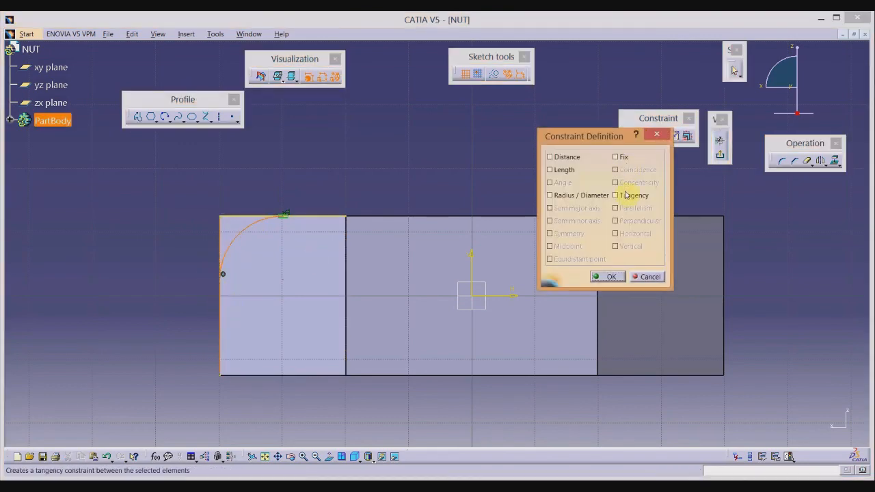
click(625, 196)
click(609, 277)
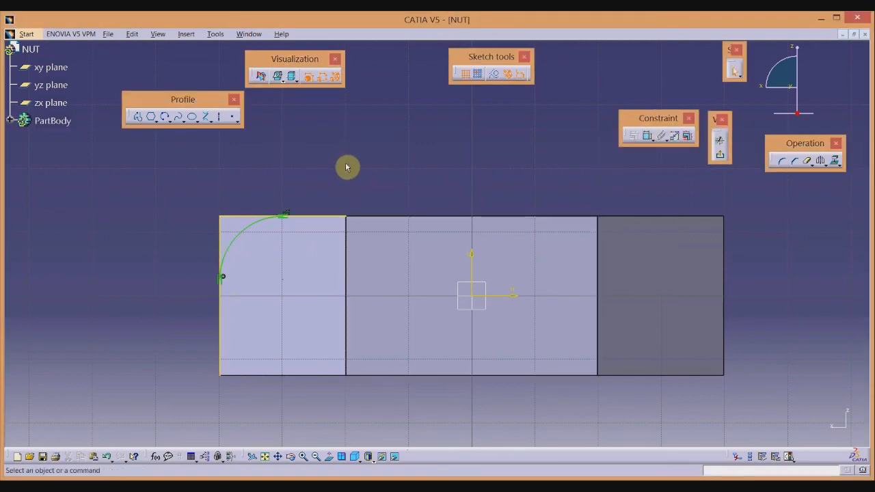
Step: Delete the concentricity constraint at the corner arc's upper end
click(647, 140)
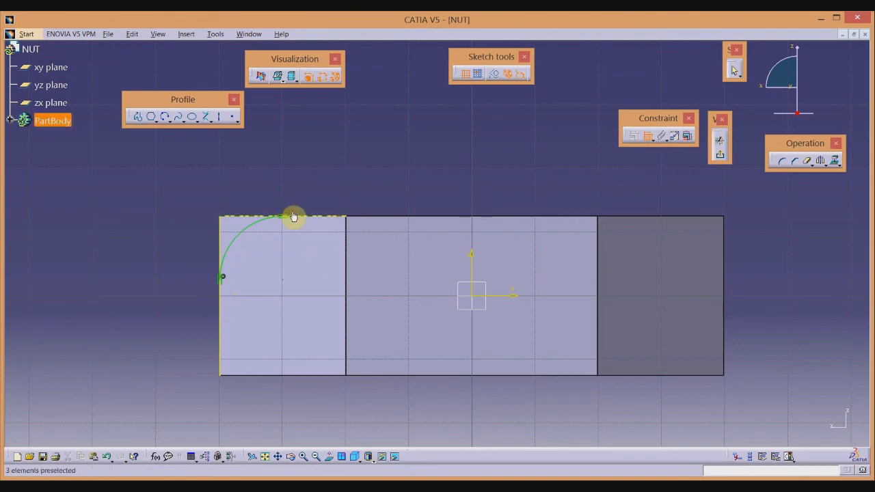
key(Escape)
click(290, 214)
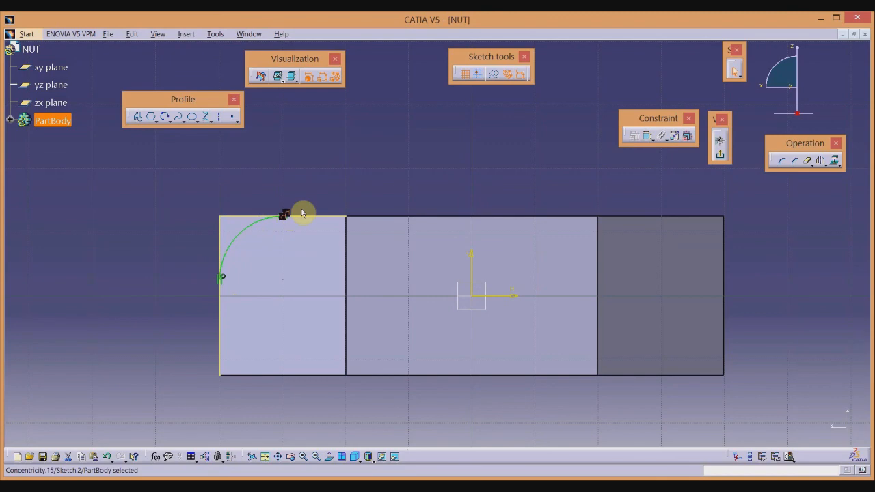
key(Delete)
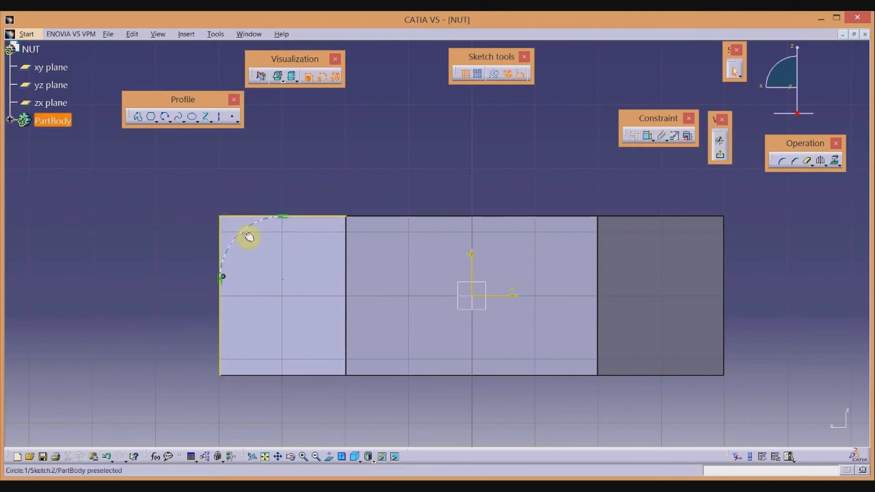
Step: Dimension the corner arc's radius and set it to 10 mm
click(646, 136)
click(270, 219)
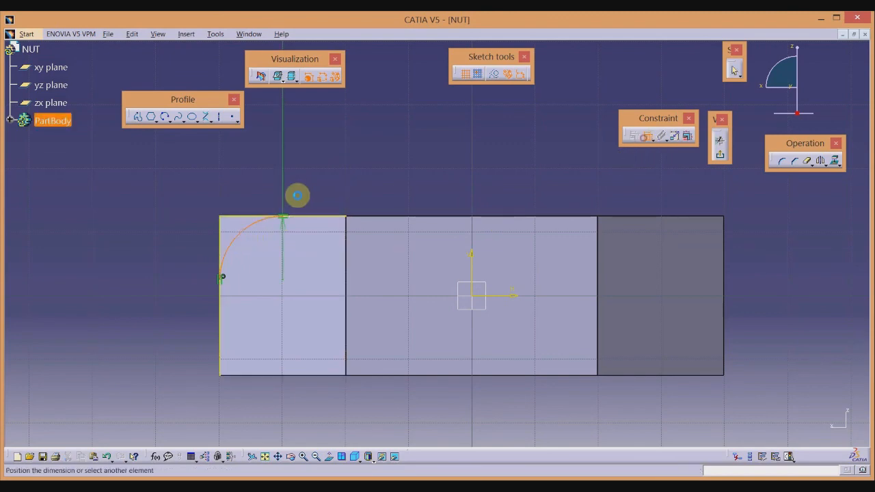
click(198, 192)
double_click(198, 188)
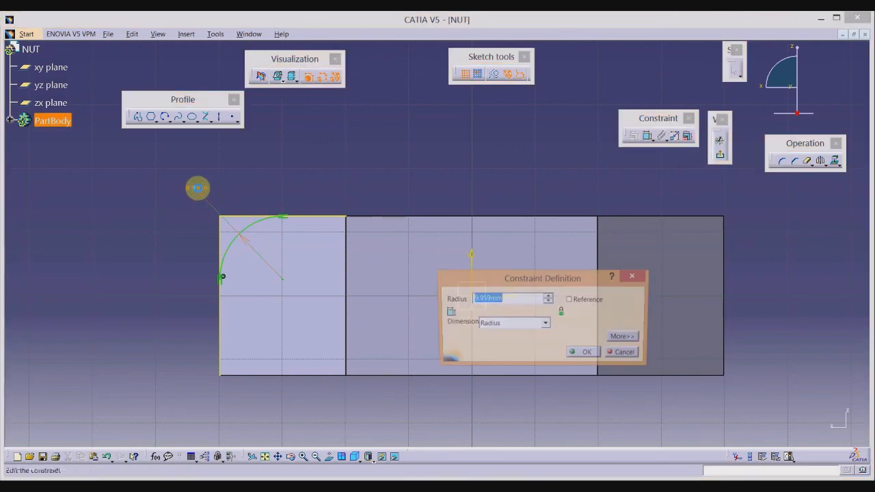
text(10)
key(Return)
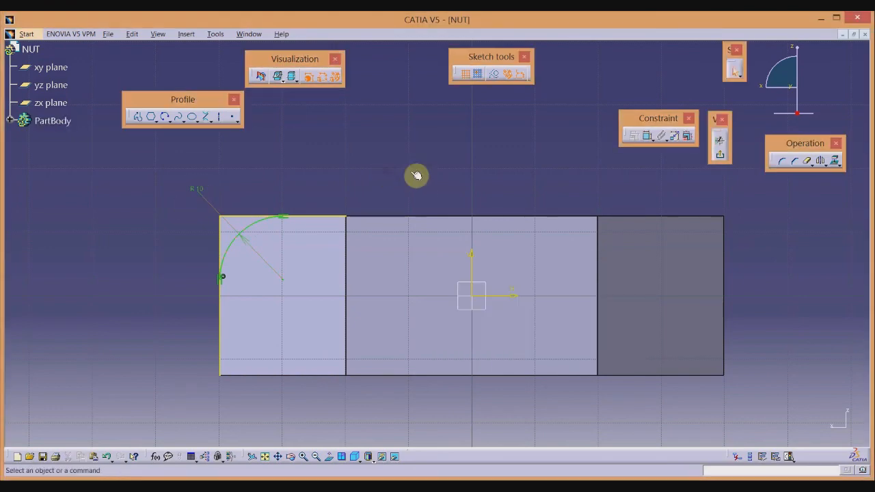
Step: Quick Trim the projected upper and vertical edges beyond the arc's ends, leaving a closed corner profile
click(808, 164)
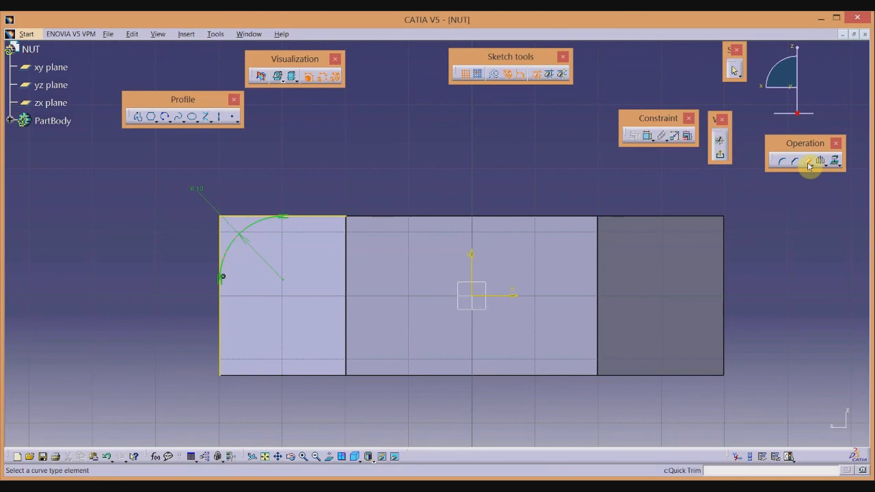
click(320, 216)
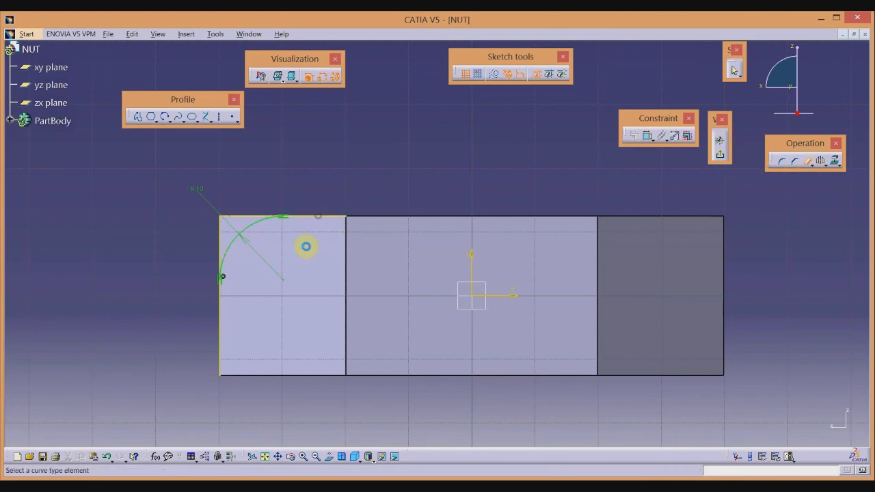
click(622, 405)
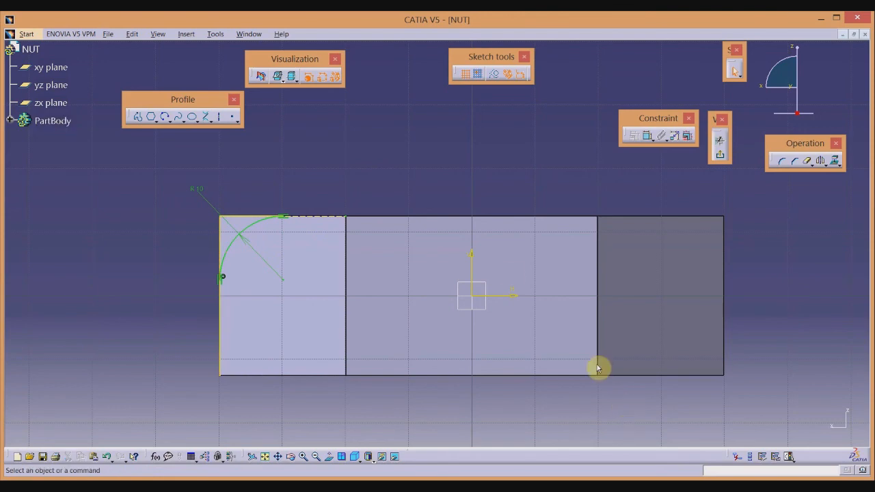
click(807, 161)
click(807, 163)
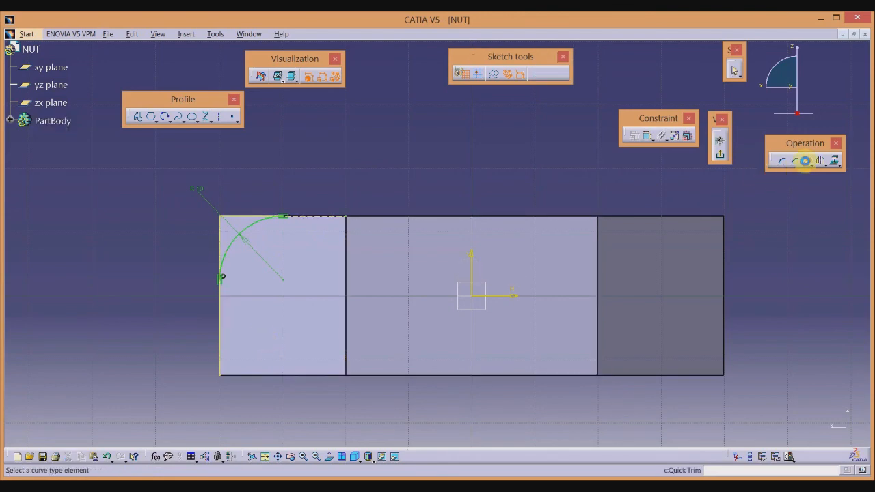
click(212, 318)
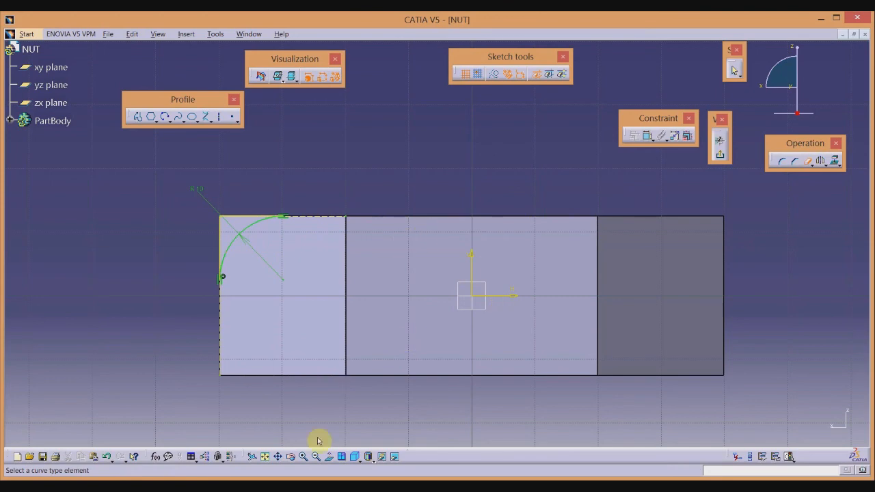
Step: Check the nut's rounded top in the PDF drawing and groove the corner profile 360 degrees around the sketch's vertical axis
key(alt+Tab)
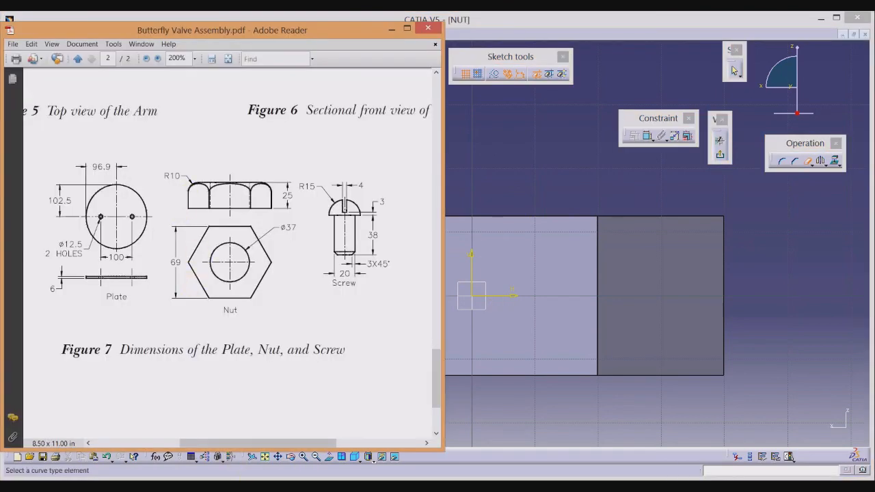
key(alt+Tab)
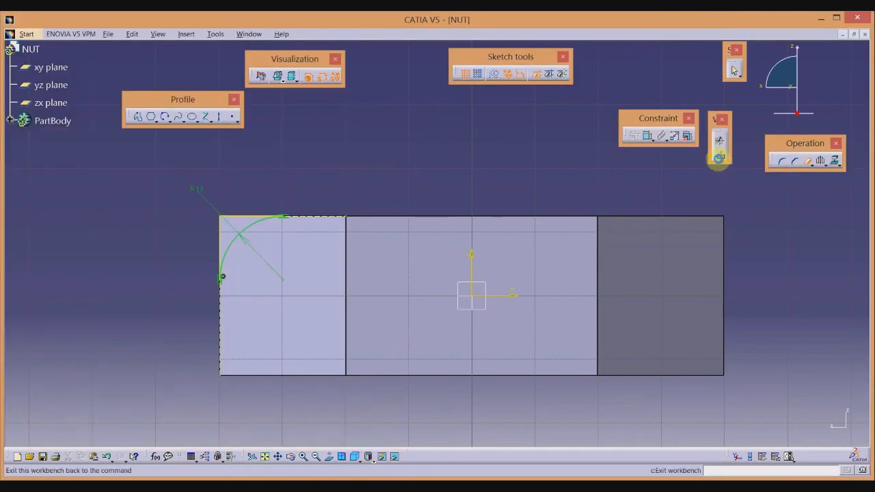
click(719, 158)
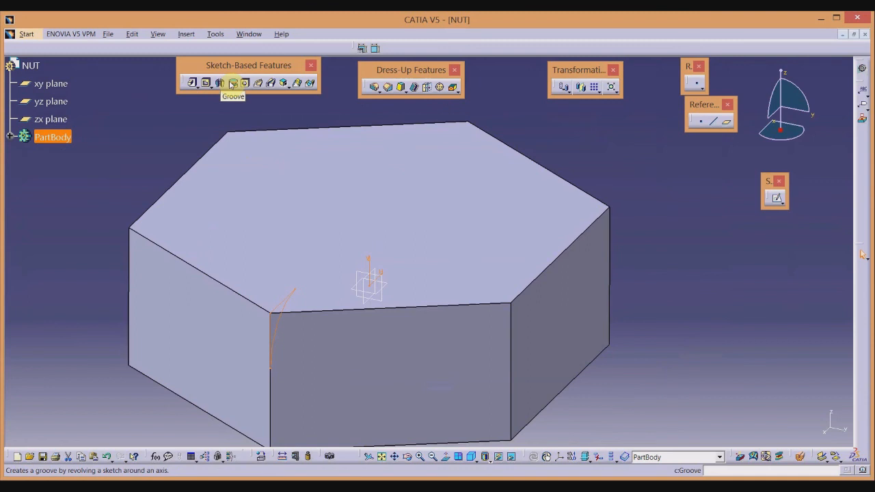
click(232, 83)
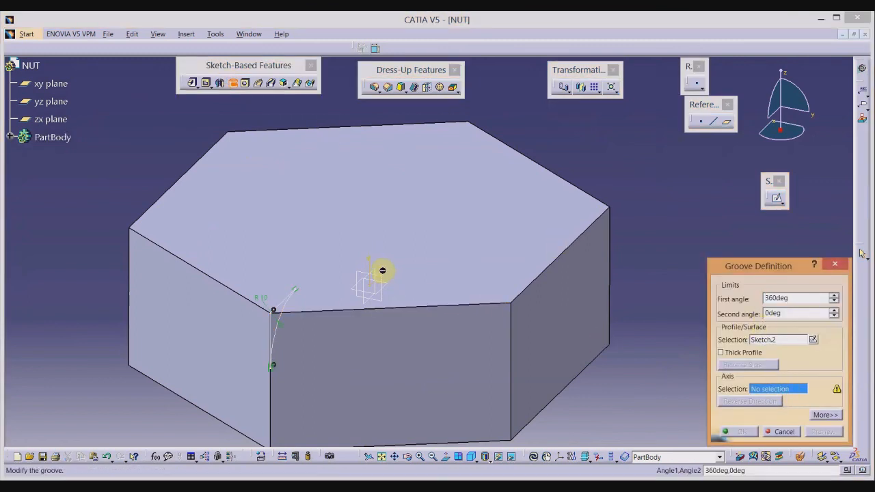
click(370, 271)
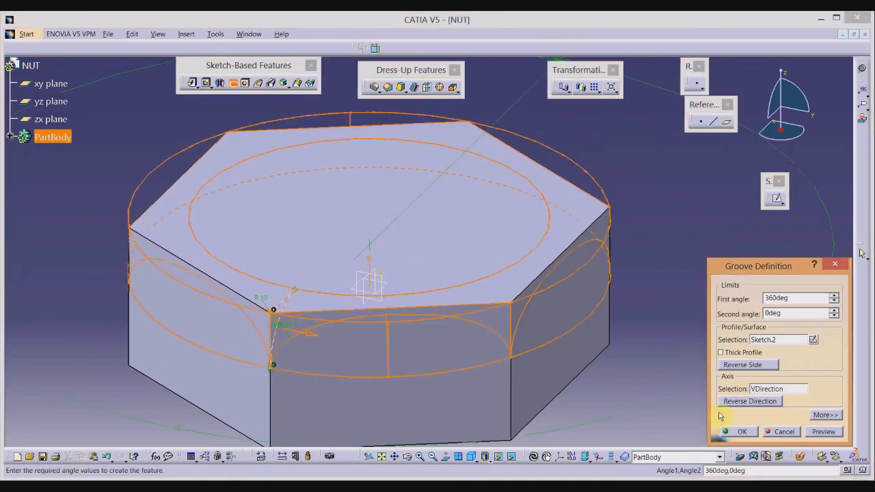
click(749, 433)
Step: Start a sketch on the nut's circular top face and draw a circle of about 18 mm radius beside the hexagon
middle_drag(633, 236, 644, 289)
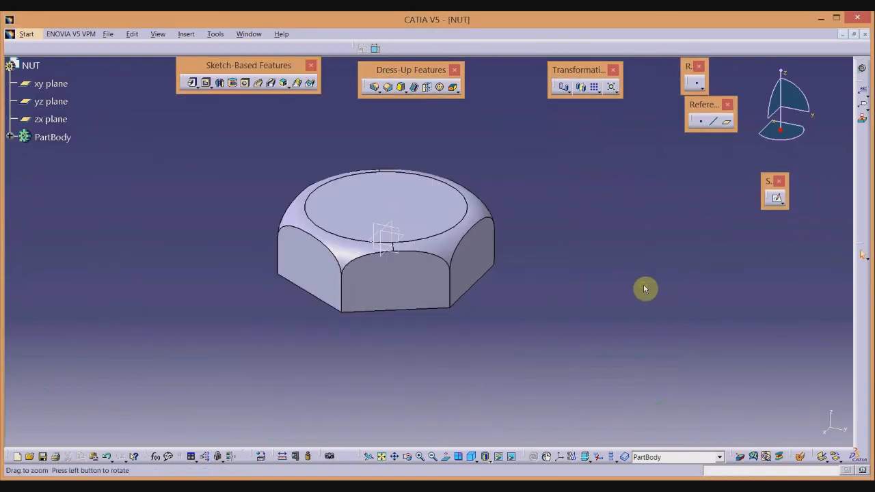
click(386, 197)
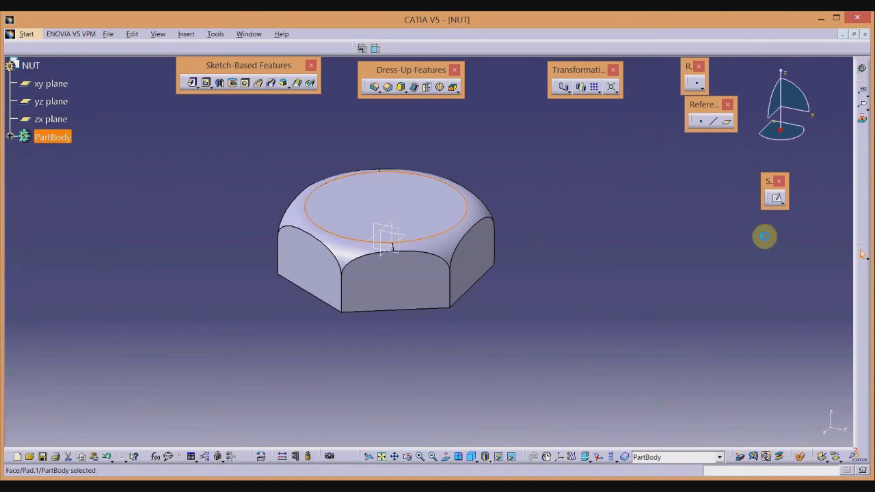
click(778, 199)
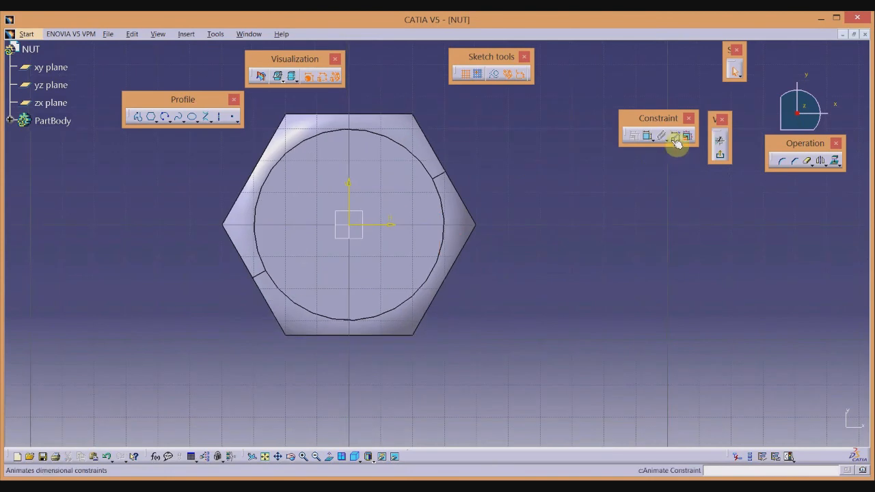
click(169, 122)
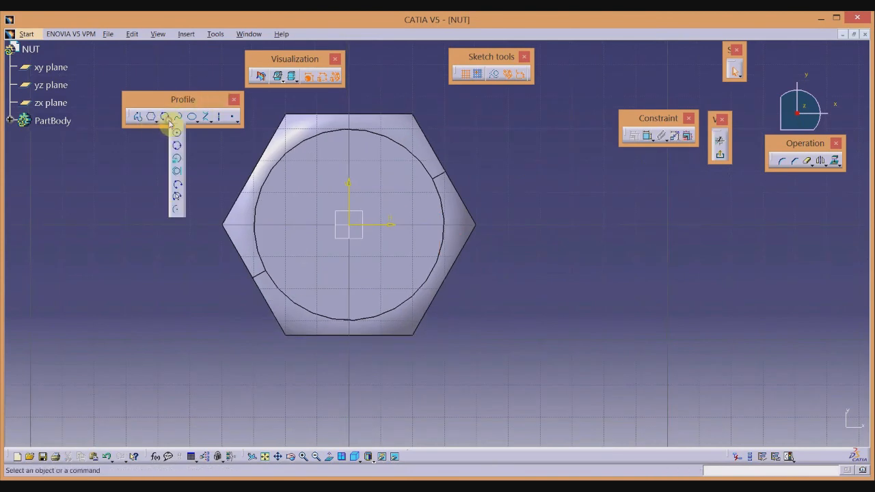
click(175, 133)
click(553, 218)
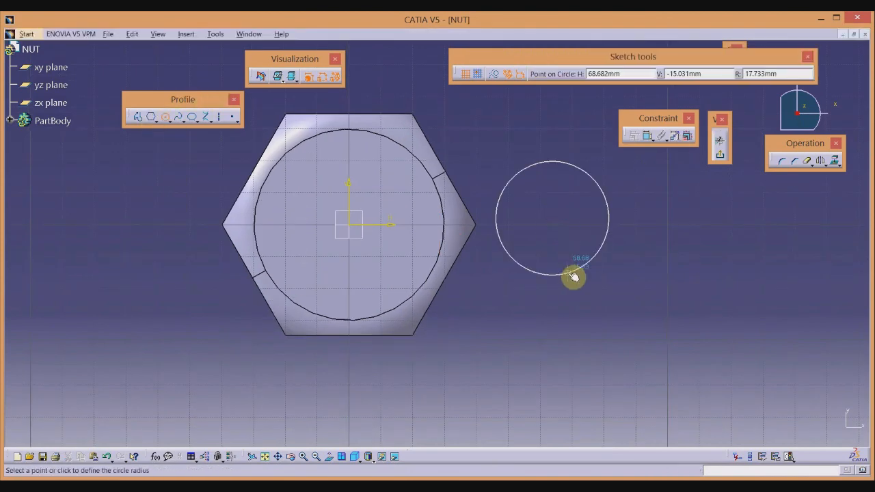
click(571, 274)
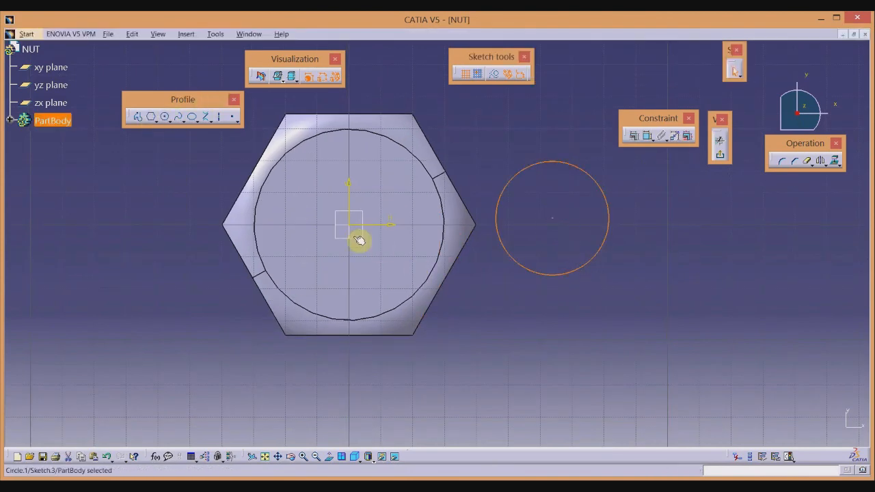
Step: Dimension the circle's radius and set it to 37 mm, checking the nut's hole size in the PDF drawing
click(647, 135)
click(650, 187)
key(alt+Tab)
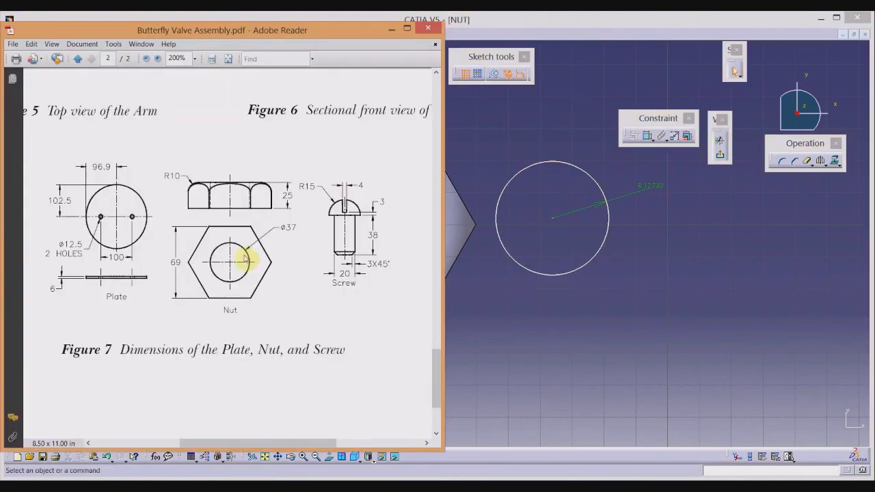
click(654, 189)
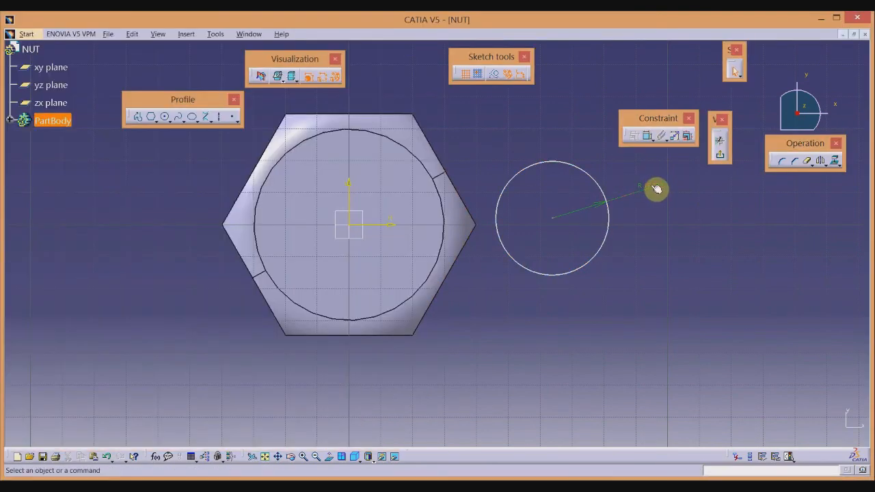
double_click(650, 189)
text(37)
key(Return)
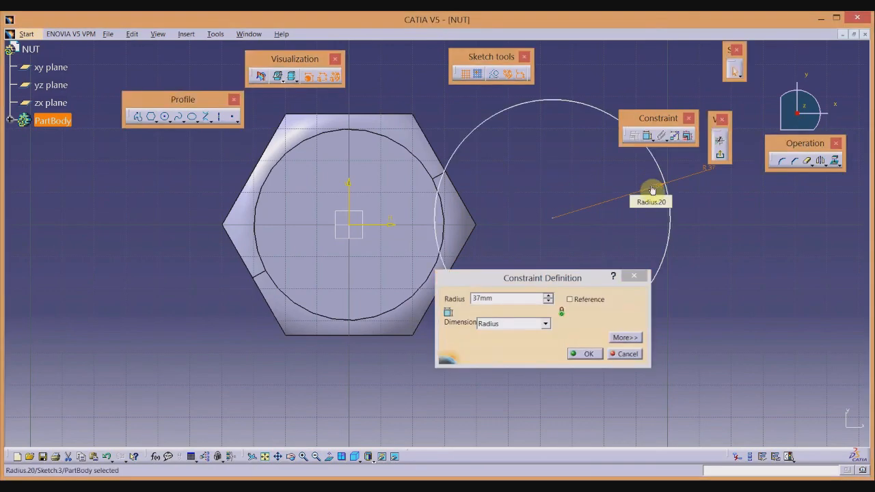
Step: Constrain the circle's centre coincident with the sketch origin and recheck the nut's hole dimension in the PDF drawing
click(558, 221)
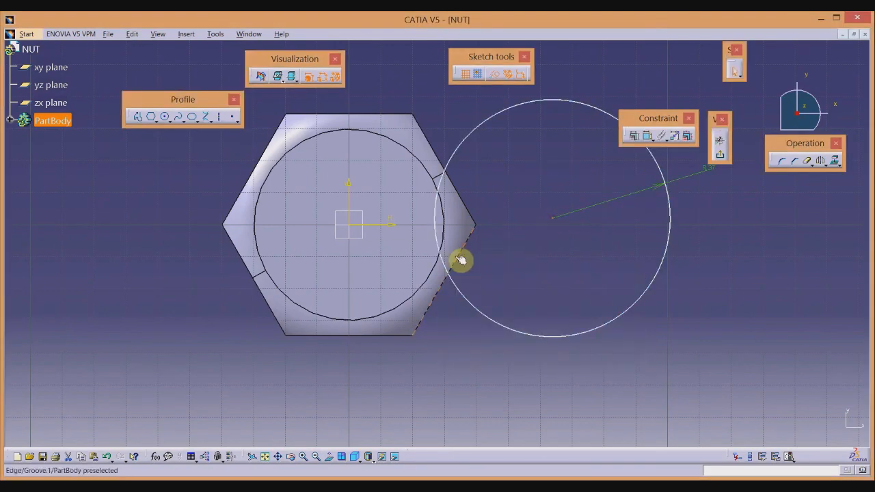
ctrl+click(350, 226)
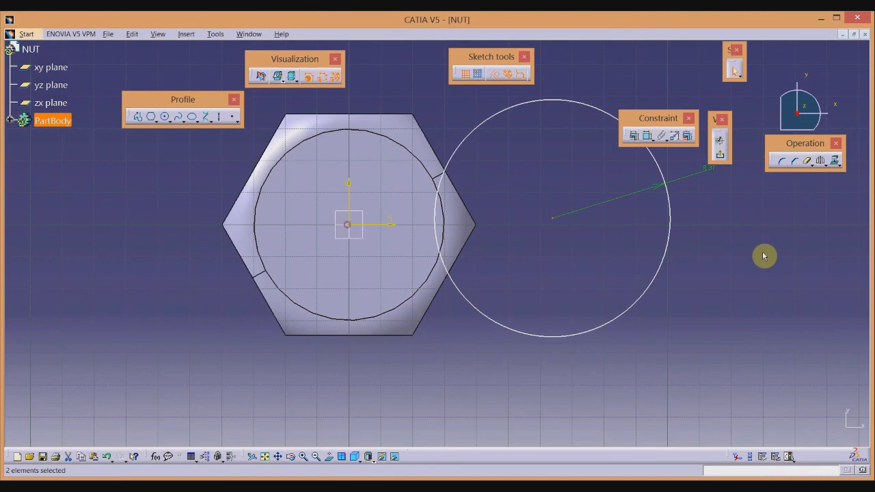
click(634, 137)
click(635, 171)
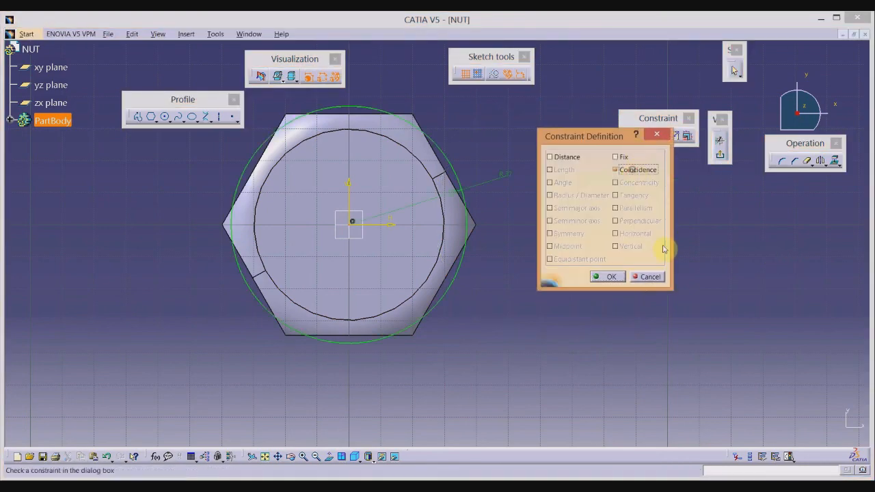
key(alt+Tab)
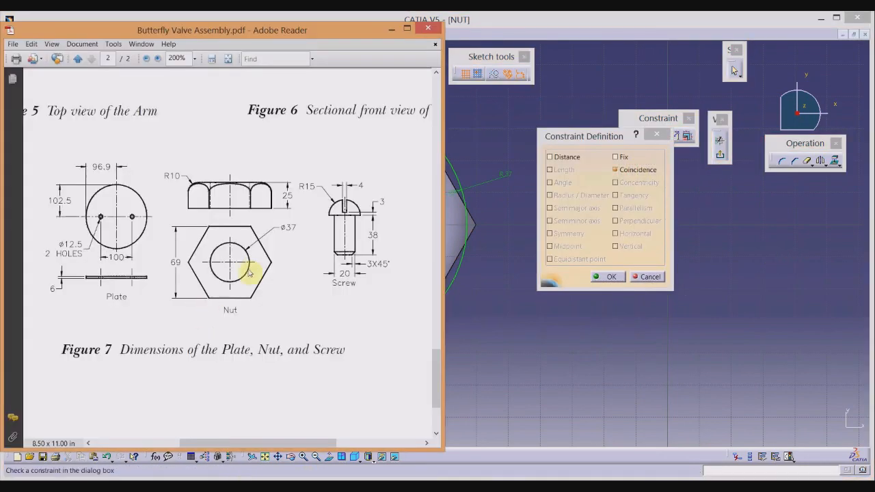
key(alt+Tab)
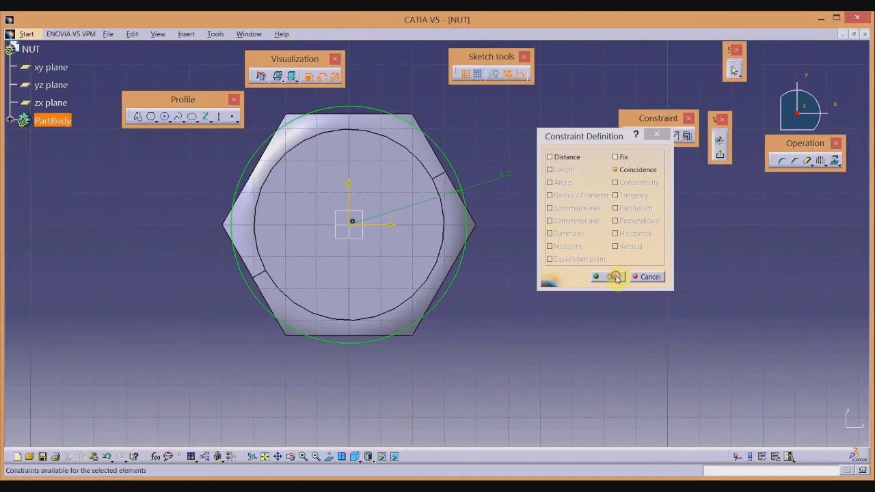
click(614, 277)
Step: Switch the circle's radius dimension to a diameter, set it to 37 mm and exit the sketch
double_click(510, 180)
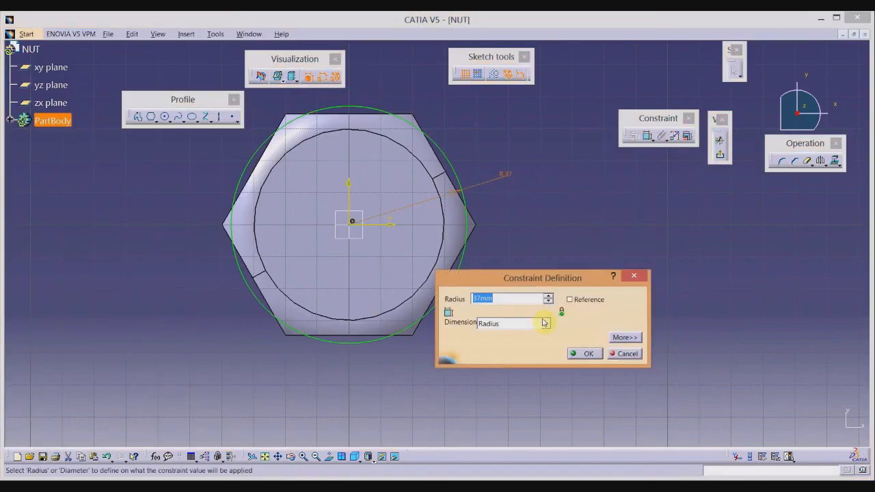
click(546, 323)
click(534, 344)
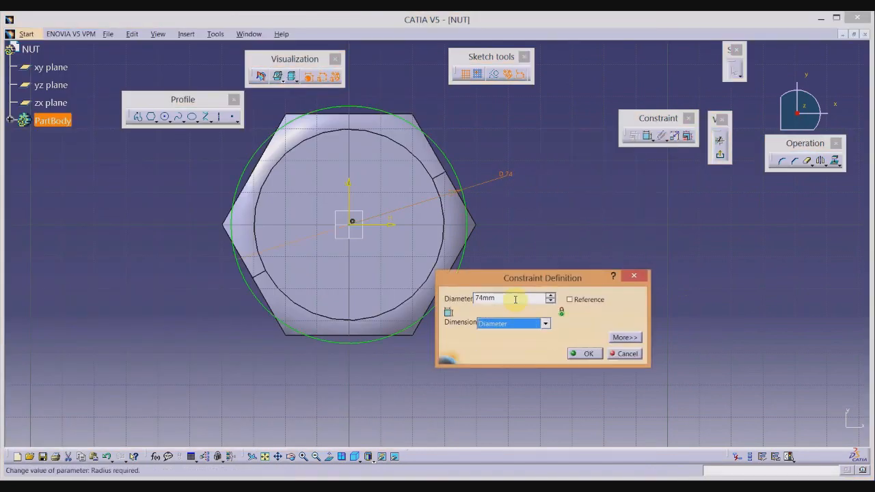
key(Return)
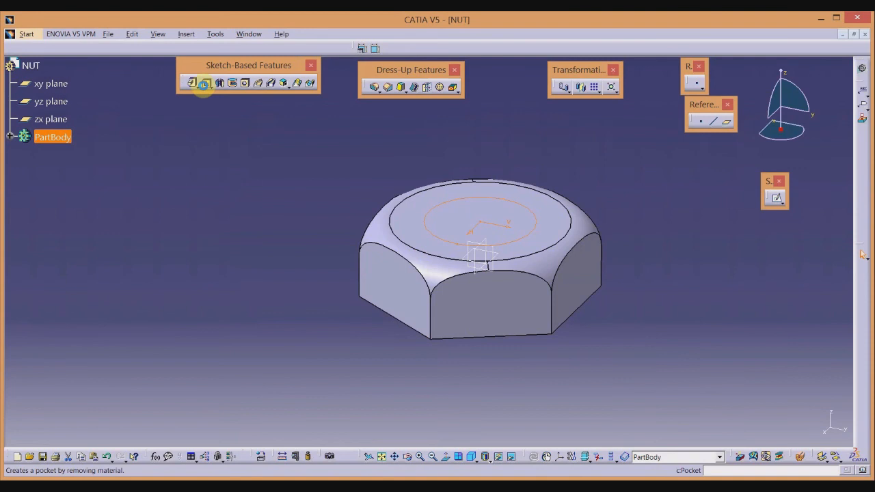
Step: Cut the circle through the nut as a pocket with its limit type set to Up to next
click(204, 83)
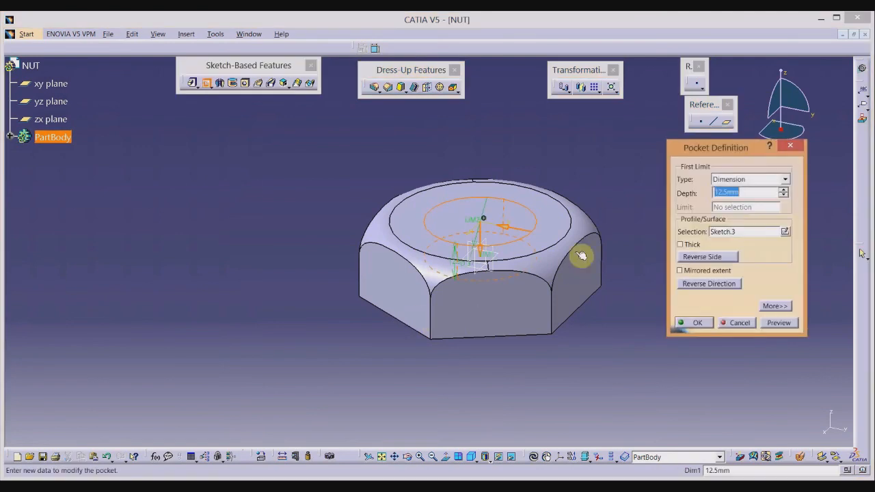
click(785, 179)
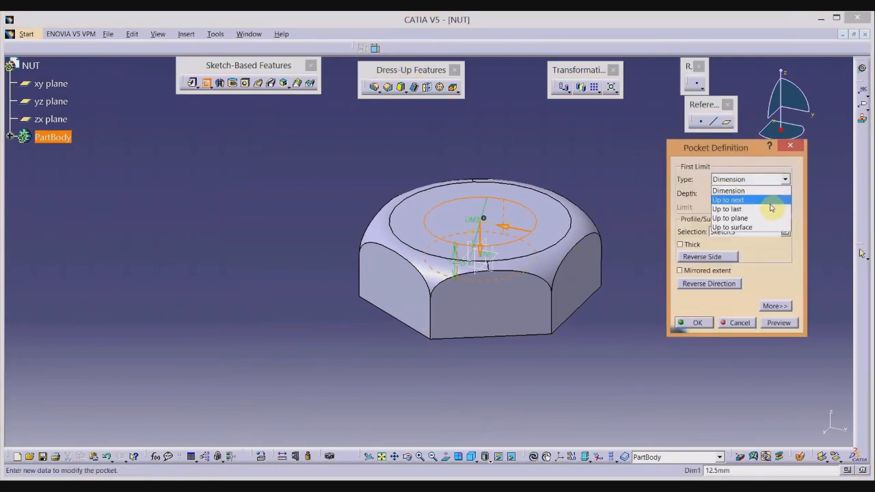
click(735, 198)
click(703, 323)
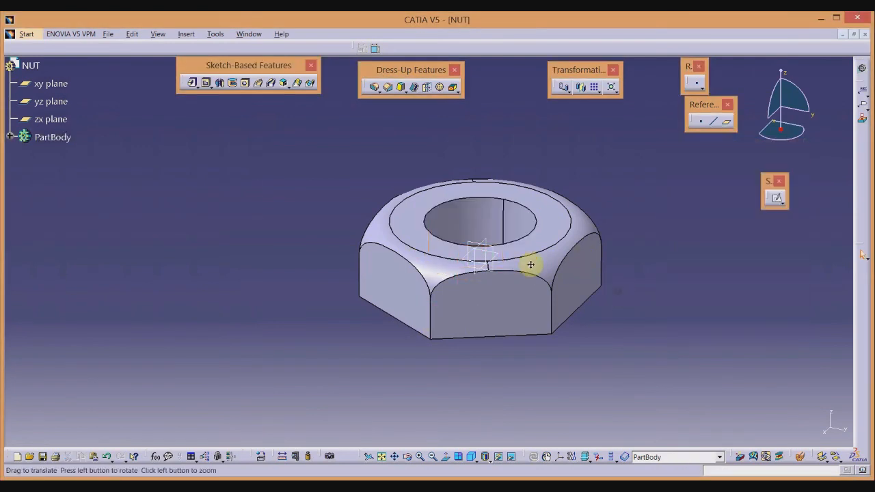
middle_drag(529, 264, 491, 288)
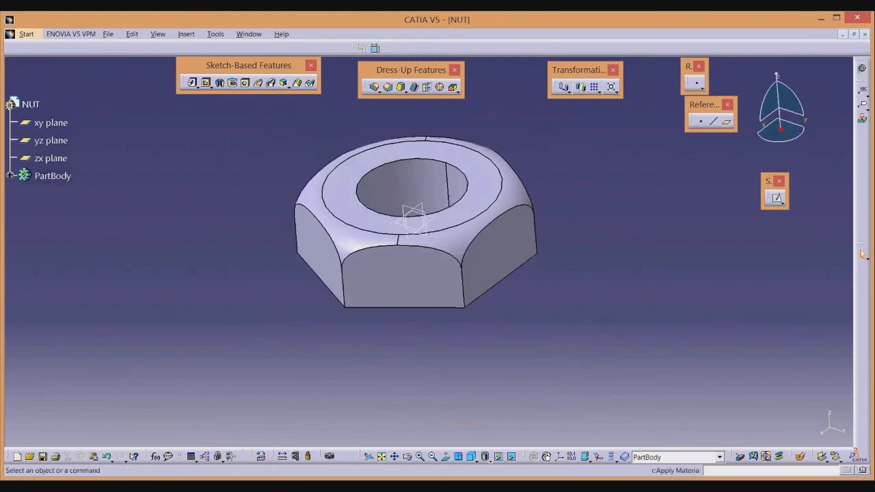
Step: Save the finished part as NUT in the bvass folder and close its document
key(alt+Tab)
key(alt+Tab)
click(112, 34)
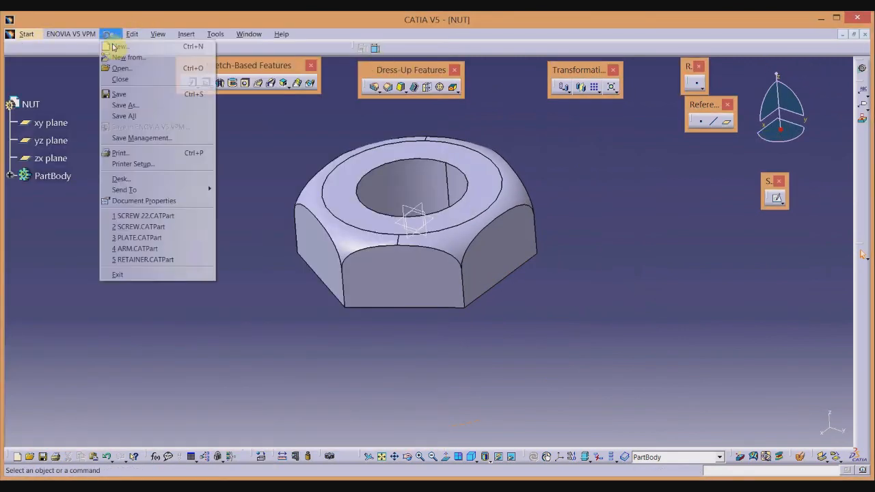
click(137, 93)
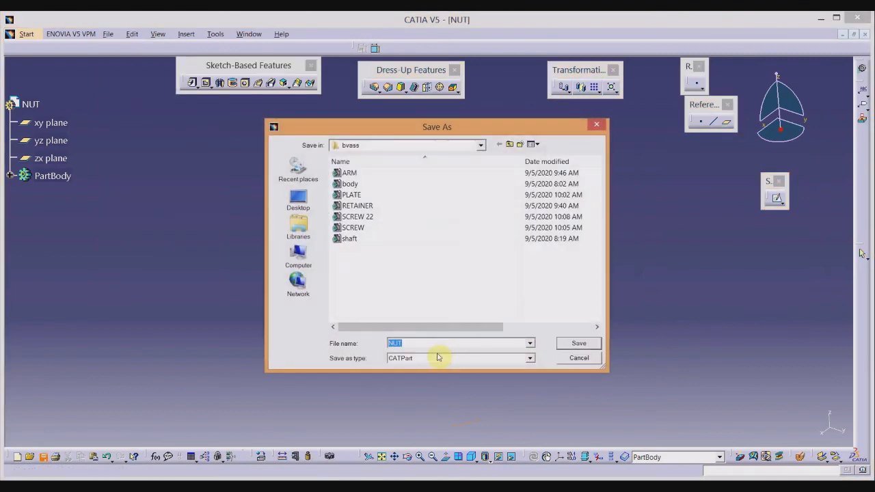
click(574, 344)
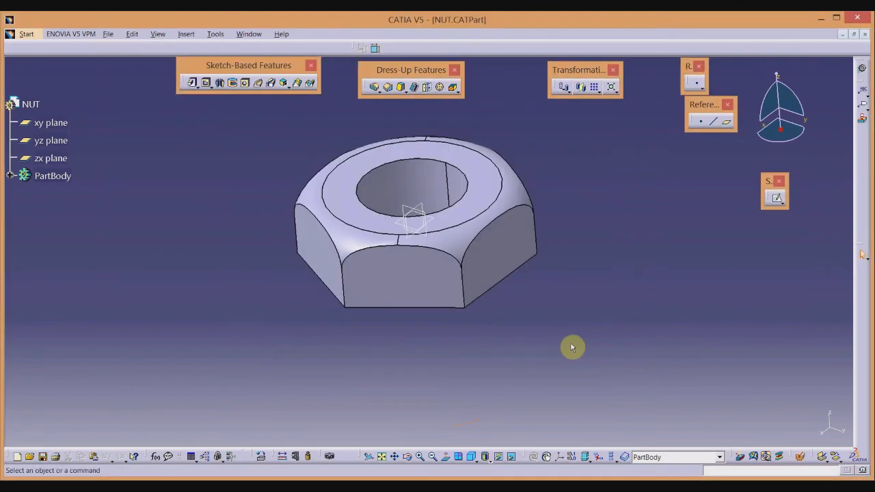
click(866, 35)
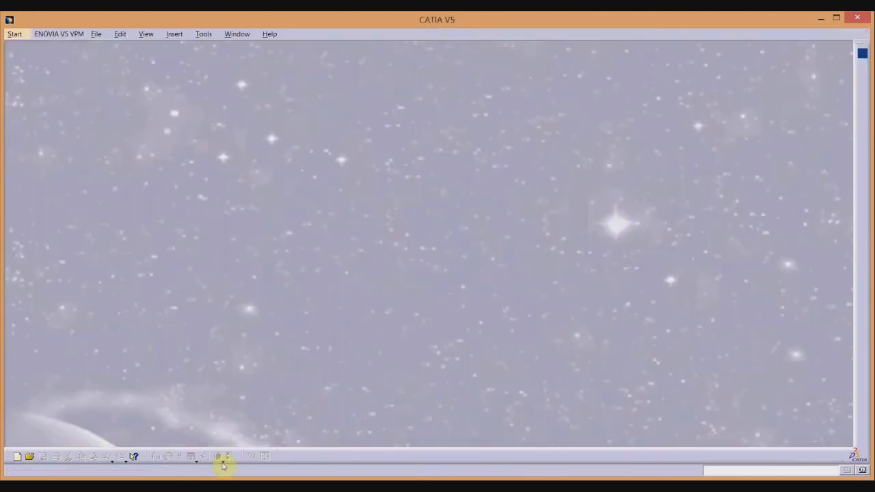